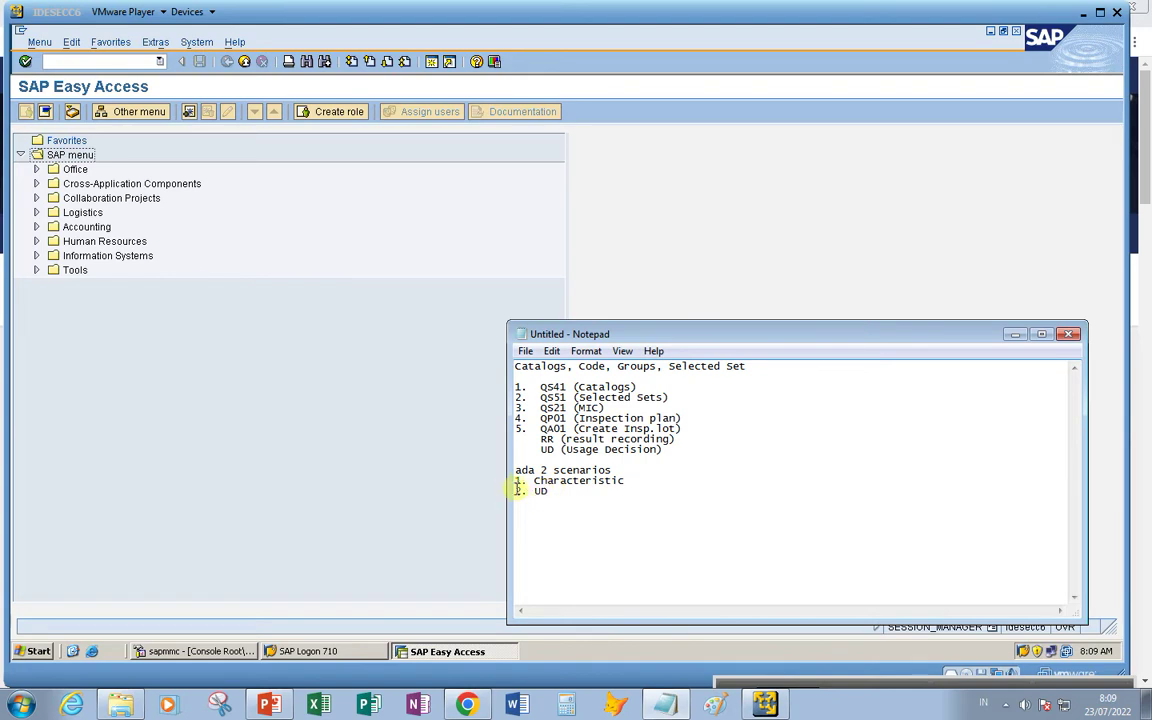
# Review the two scenarios, Characteristic and UD, in the Notepad notes
pyautogui.moveTo(528, 481); pyautogui.dragTo(620, 482)
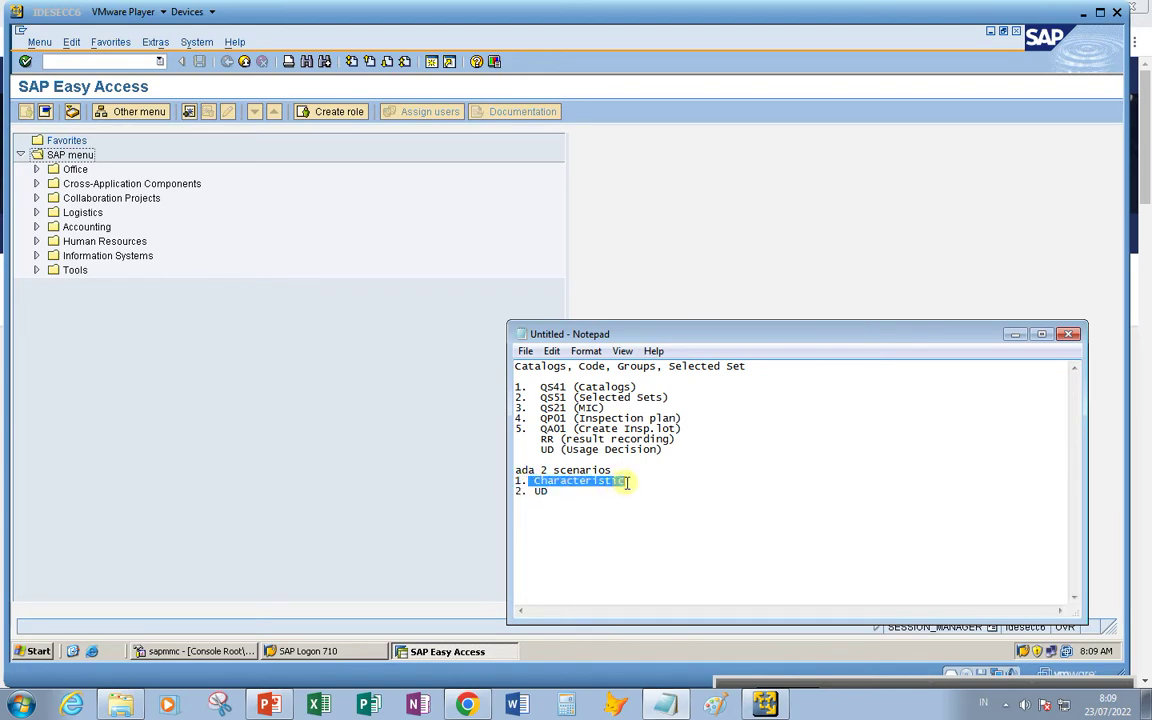
pyautogui.click(575, 491)
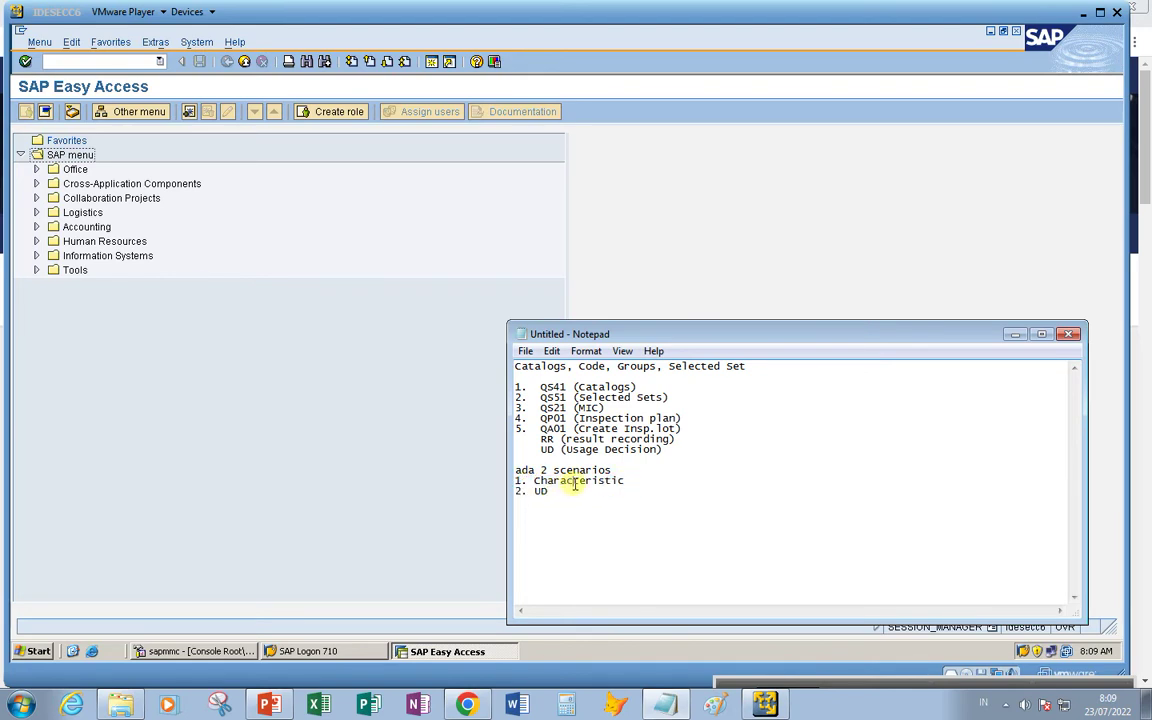
pyautogui.moveTo(560, 493); pyautogui.dragTo(535, 495)
pyautogui.click(638, 481)
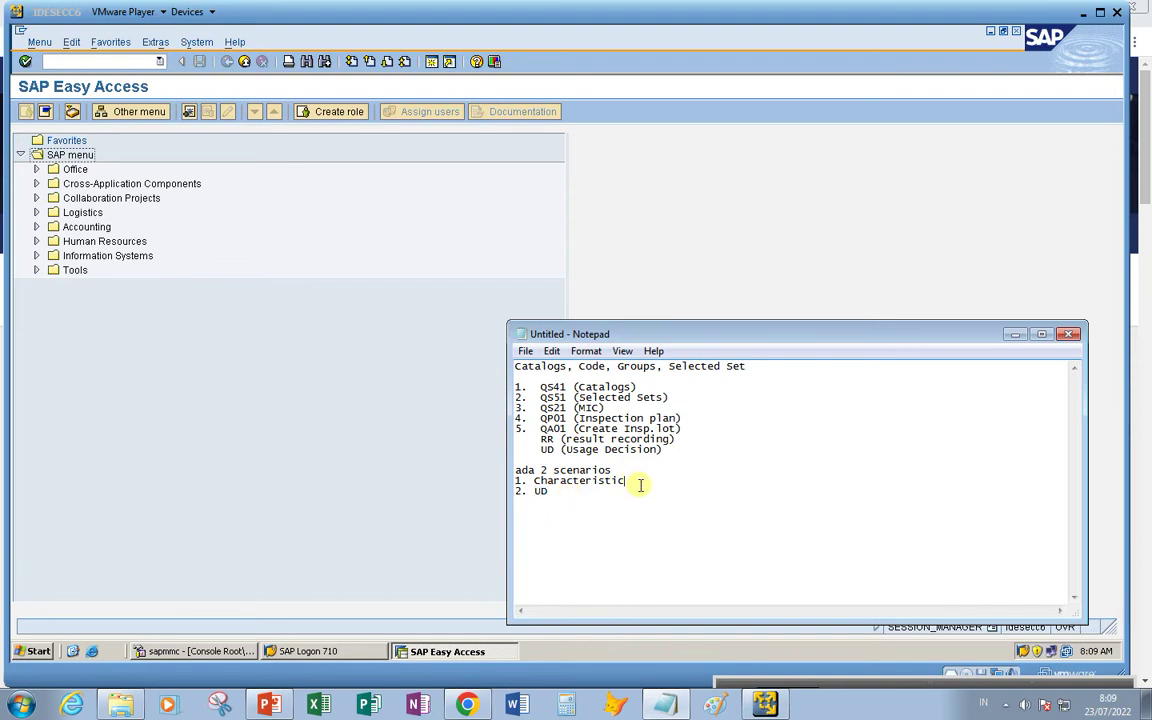
pyautogui.moveTo(528, 493); pyautogui.dragTo(557, 497)
pyautogui.click(557, 495)
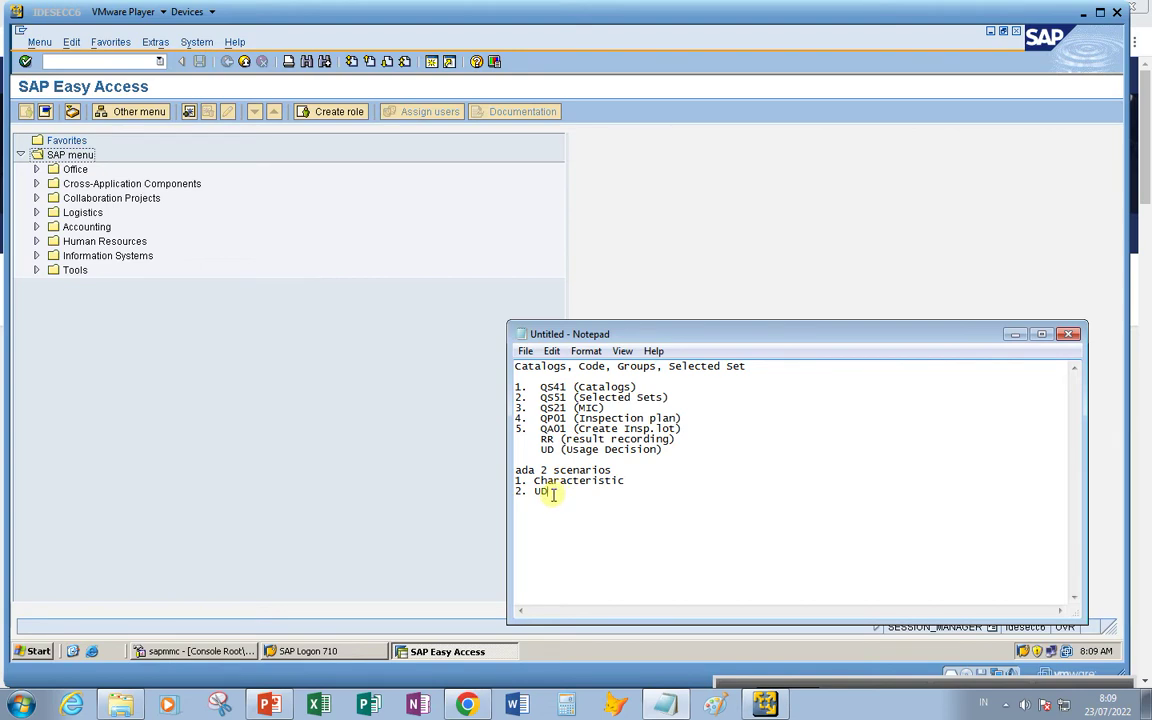
# Switch to the SAP session and start transaction QS41 to edit catalogs
pyautogui.click(352, 382)
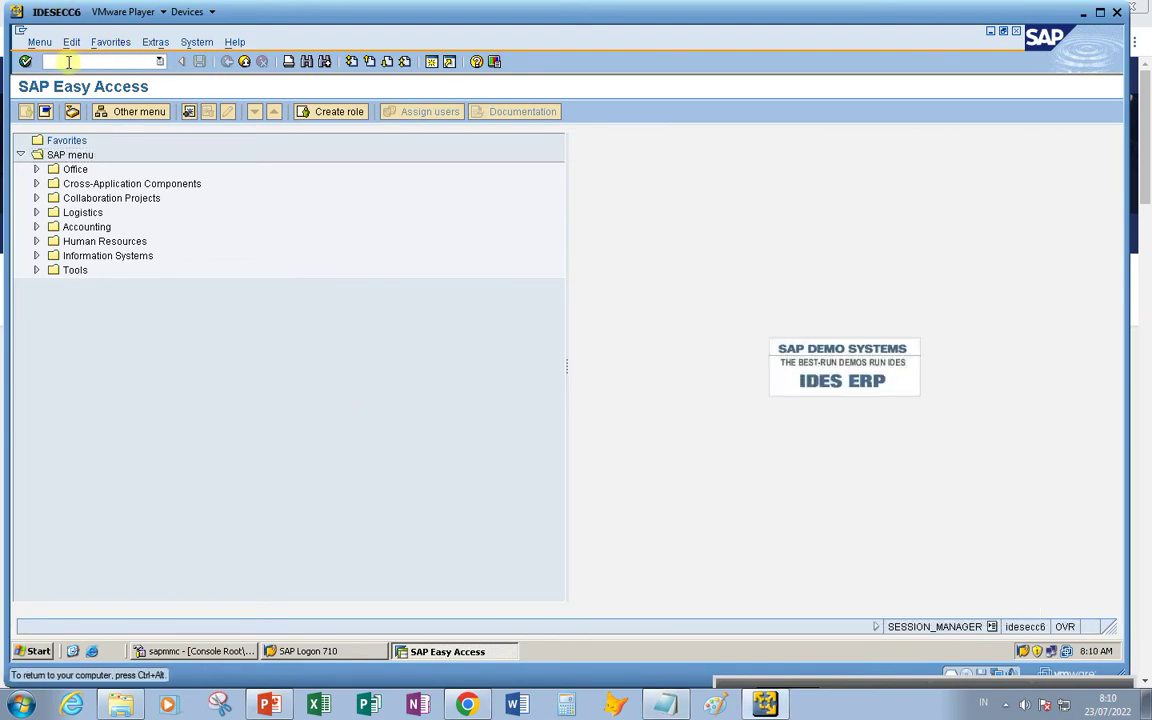
pyautogui.write('qs41')
pyautogui.press('Return')
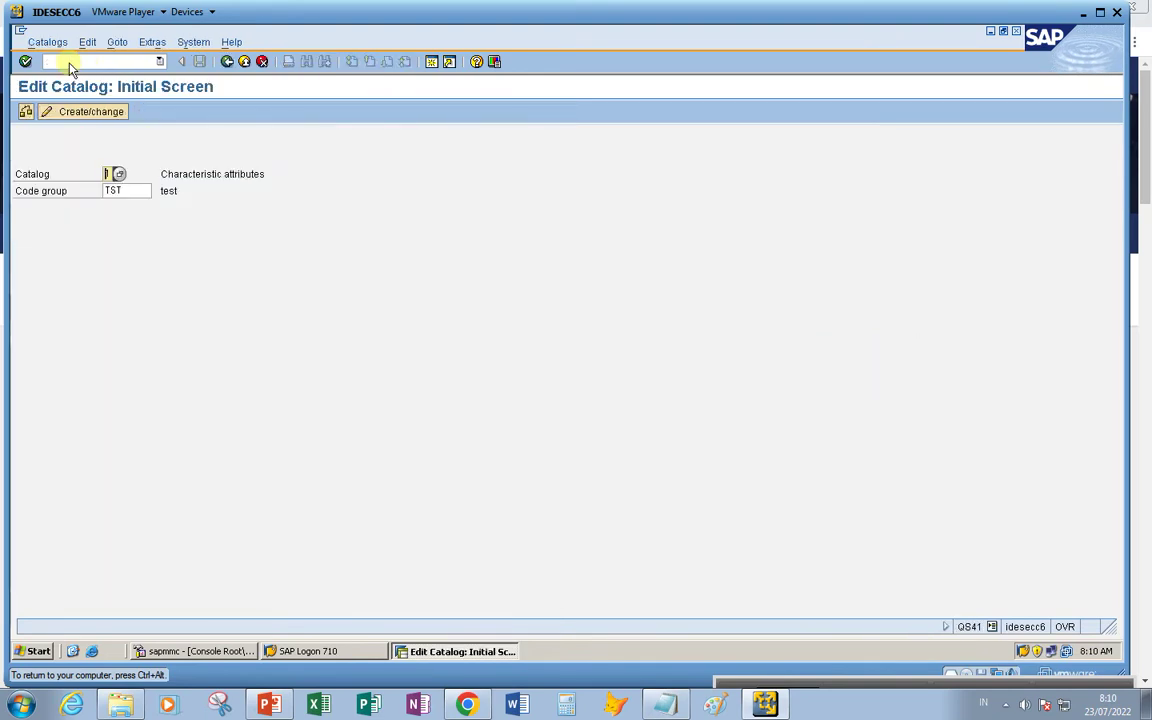
# Look through the catalog types available for the Catalog field
pyautogui.click(117, 173)
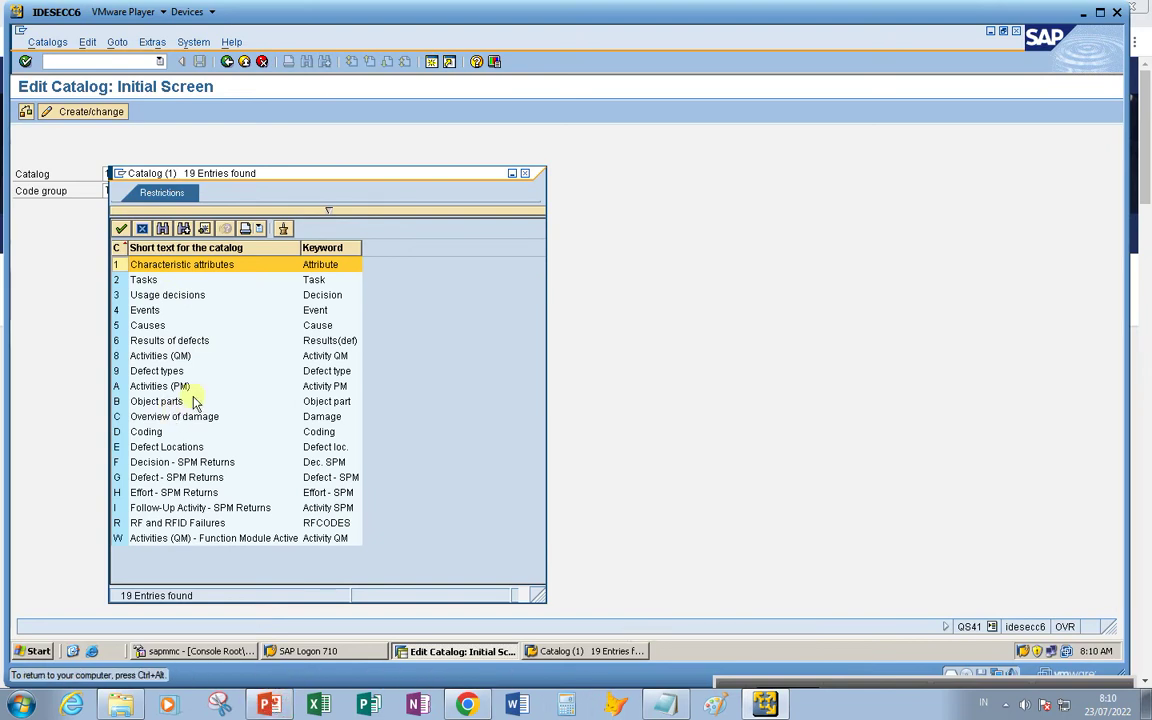
pyautogui.click(175, 285)
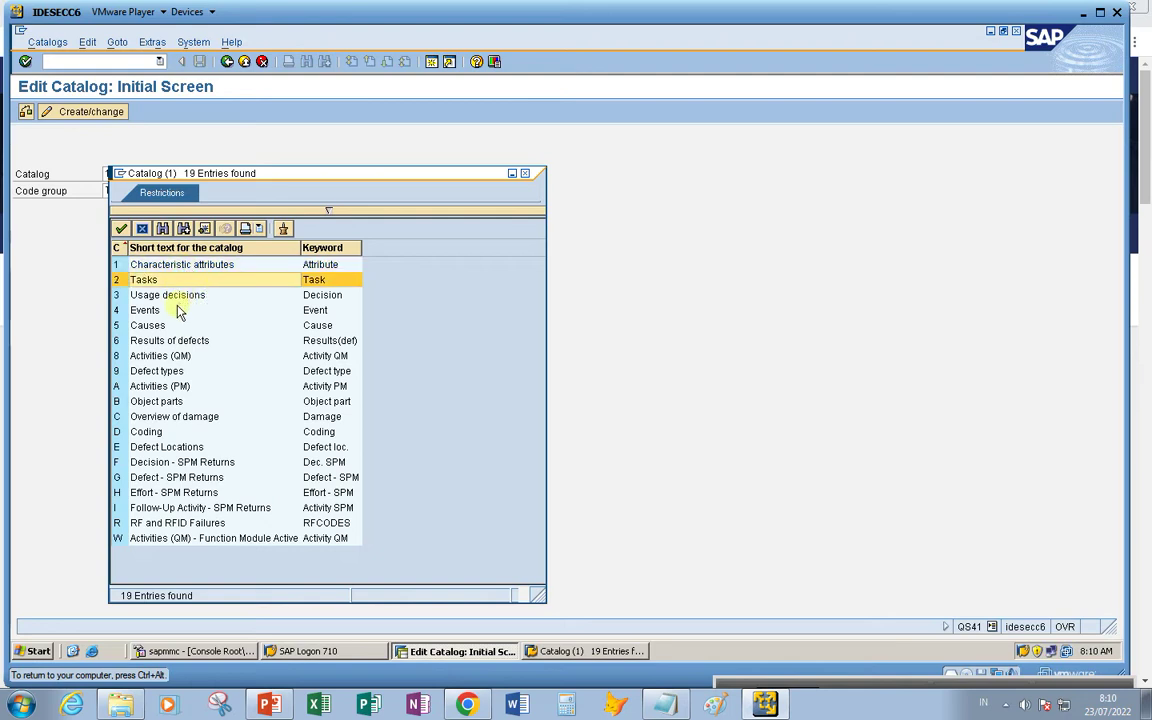
pyautogui.click(178, 310)
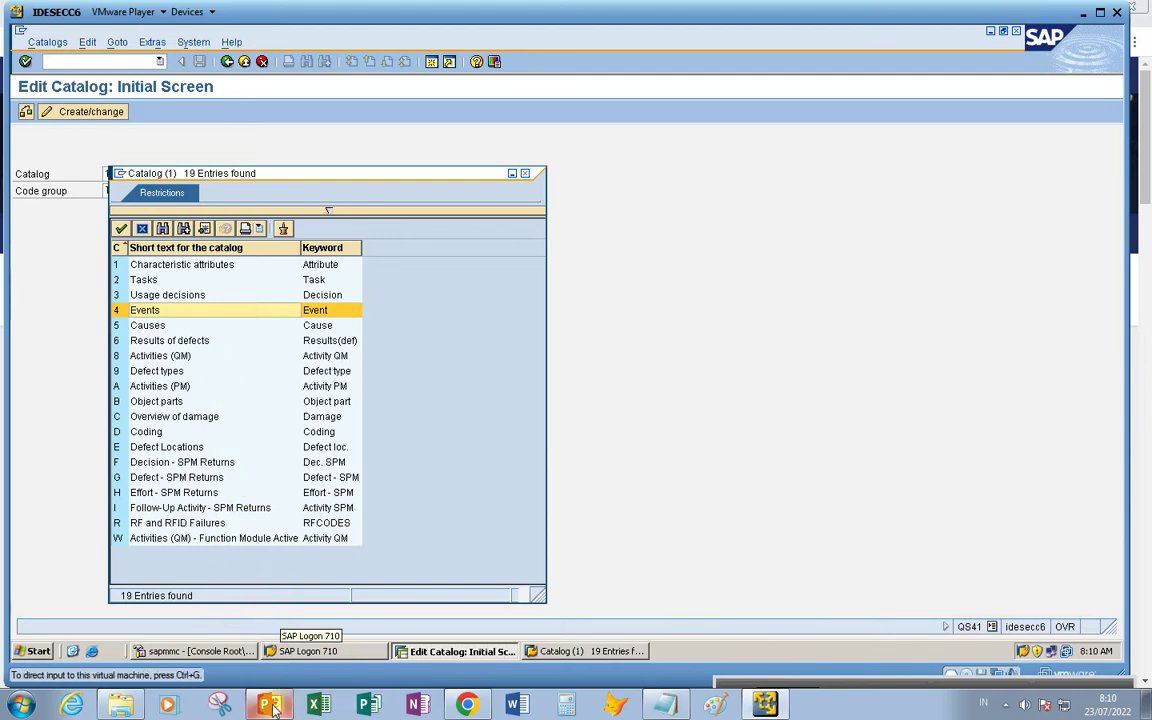
# Switch to the PowerPoint presentation and review the Structure of Catalog & Code Groups and Catalog Types slides
pyautogui.moveTo(270, 707)
pyautogui.click(270, 662)
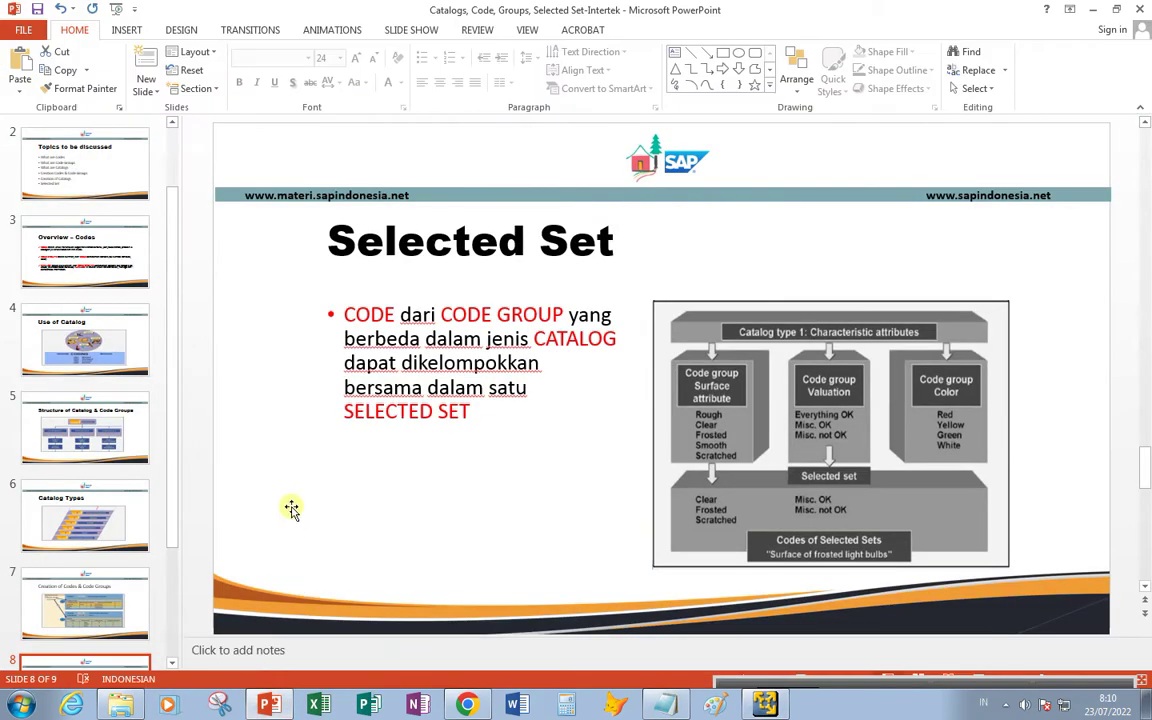
pyautogui.click(88, 335)
pyautogui.click(88, 428)
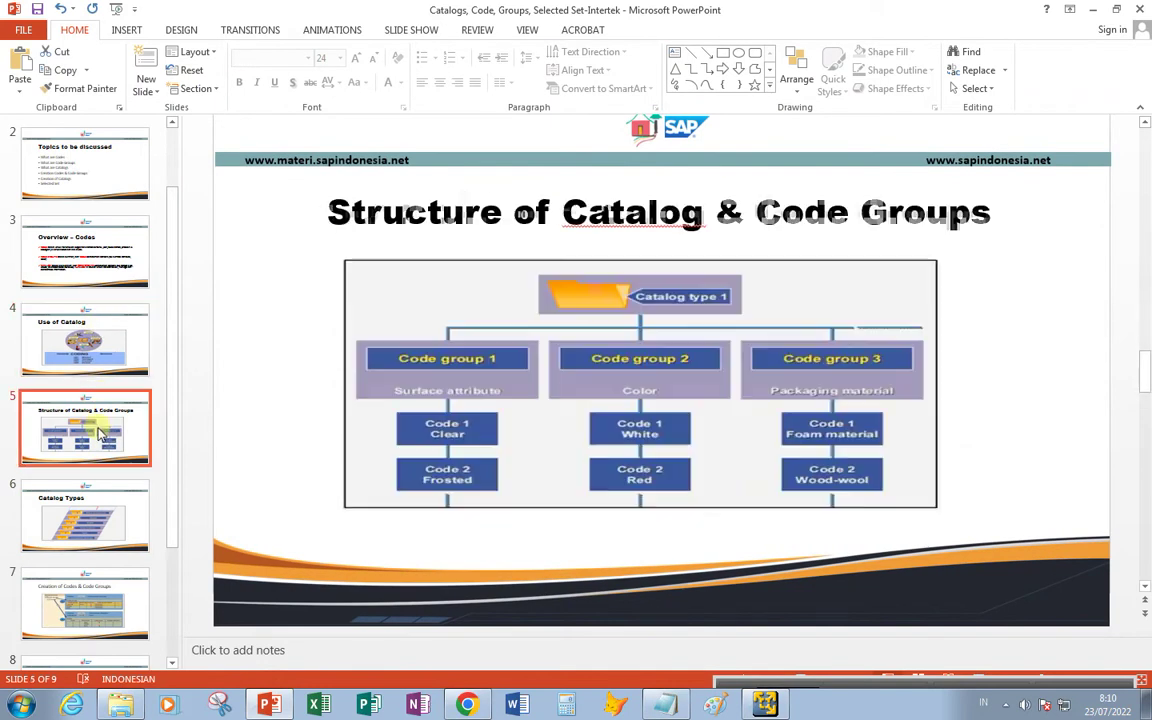
pyautogui.click(91, 512)
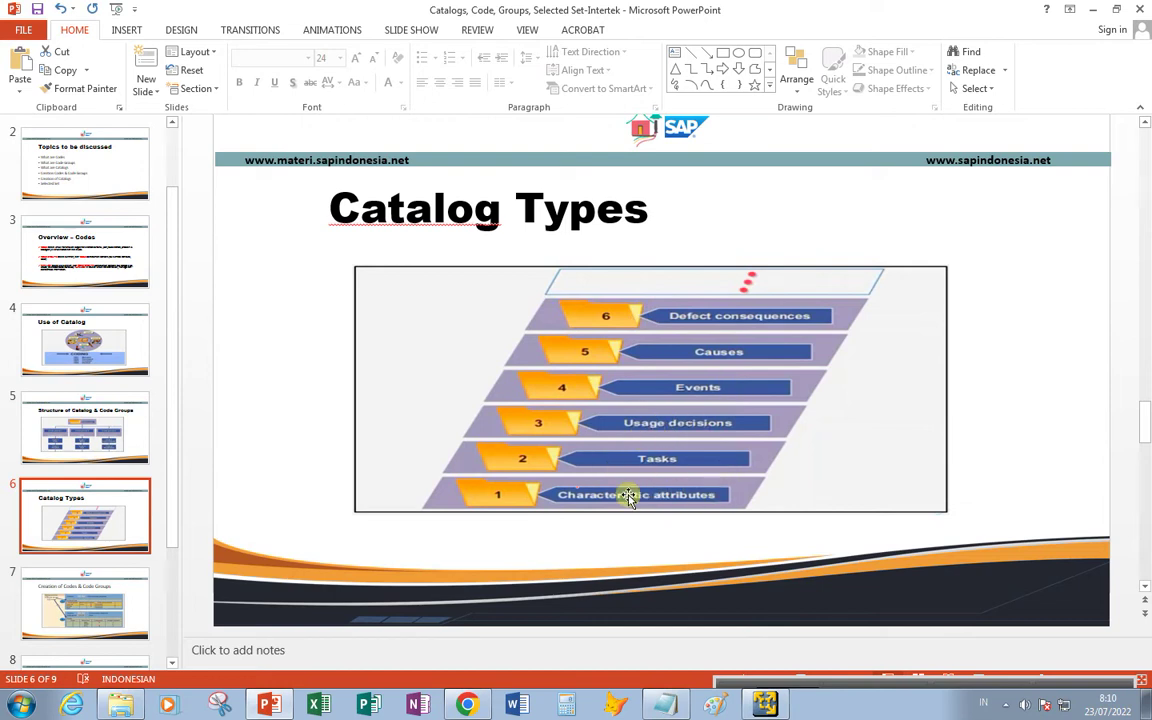
# Return to the SAP session and choose catalog 1, Characteristic attributes
pyautogui.click(766, 704)
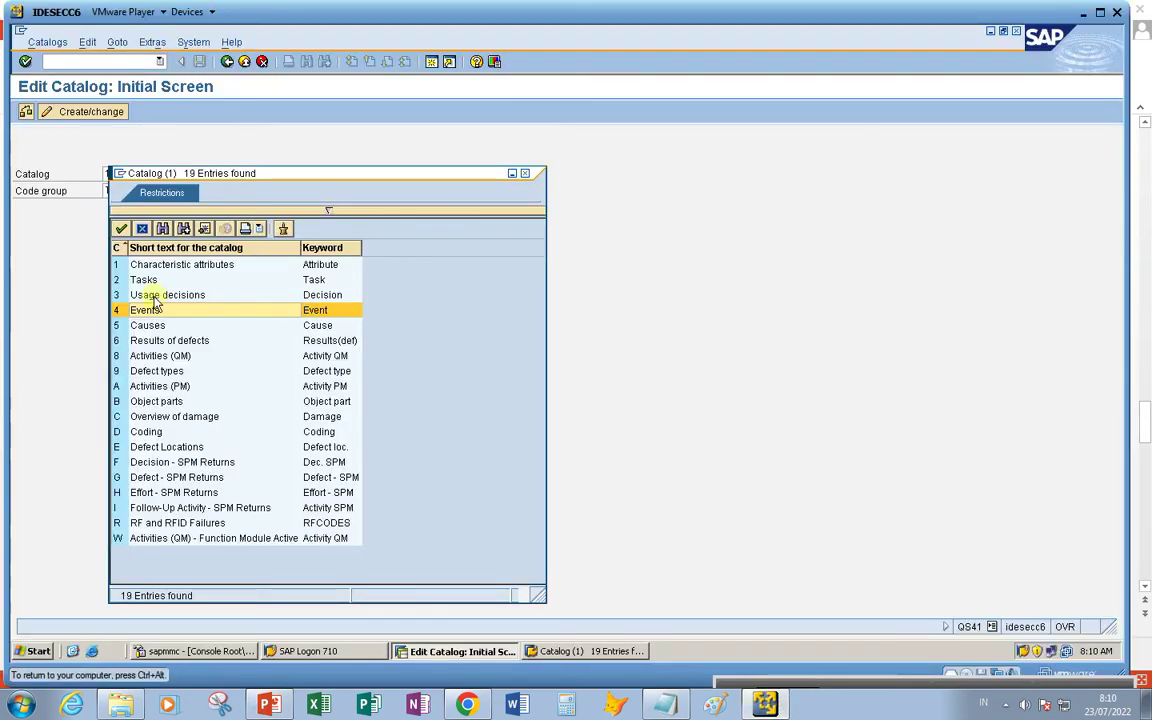
pyautogui.click(121, 265)
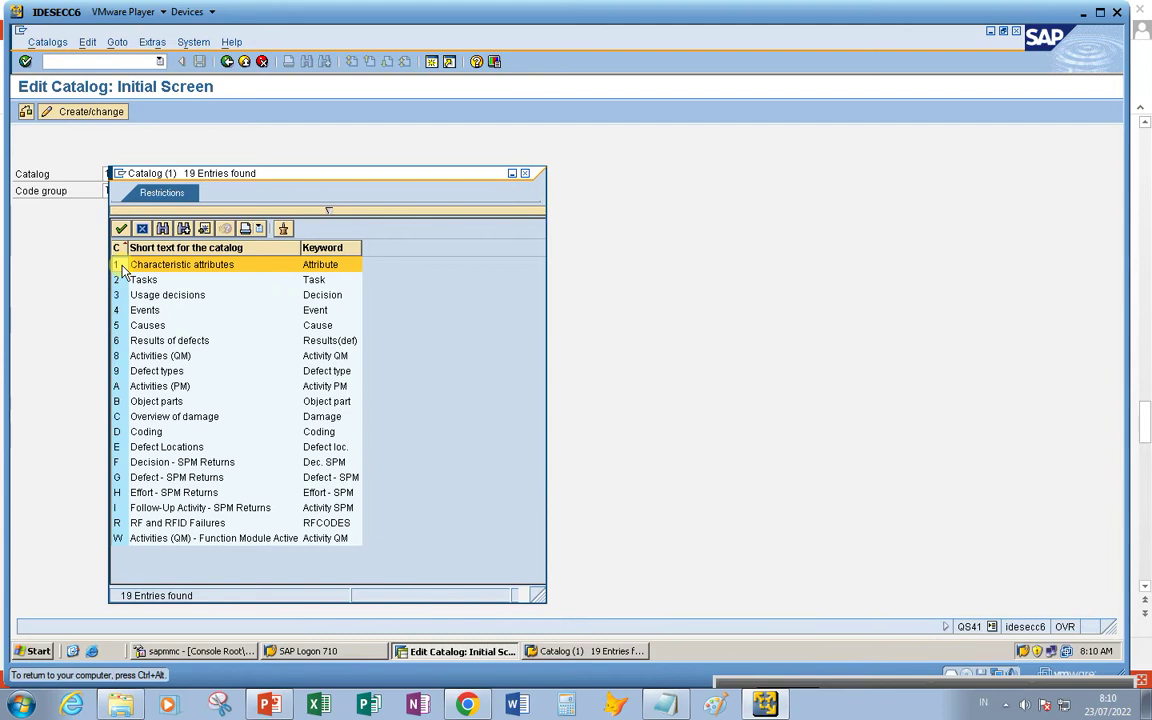
pyautogui.doubleClick(121, 265)
# Set the code group to TASTE and open it for creation
pyautogui.click(138, 190)
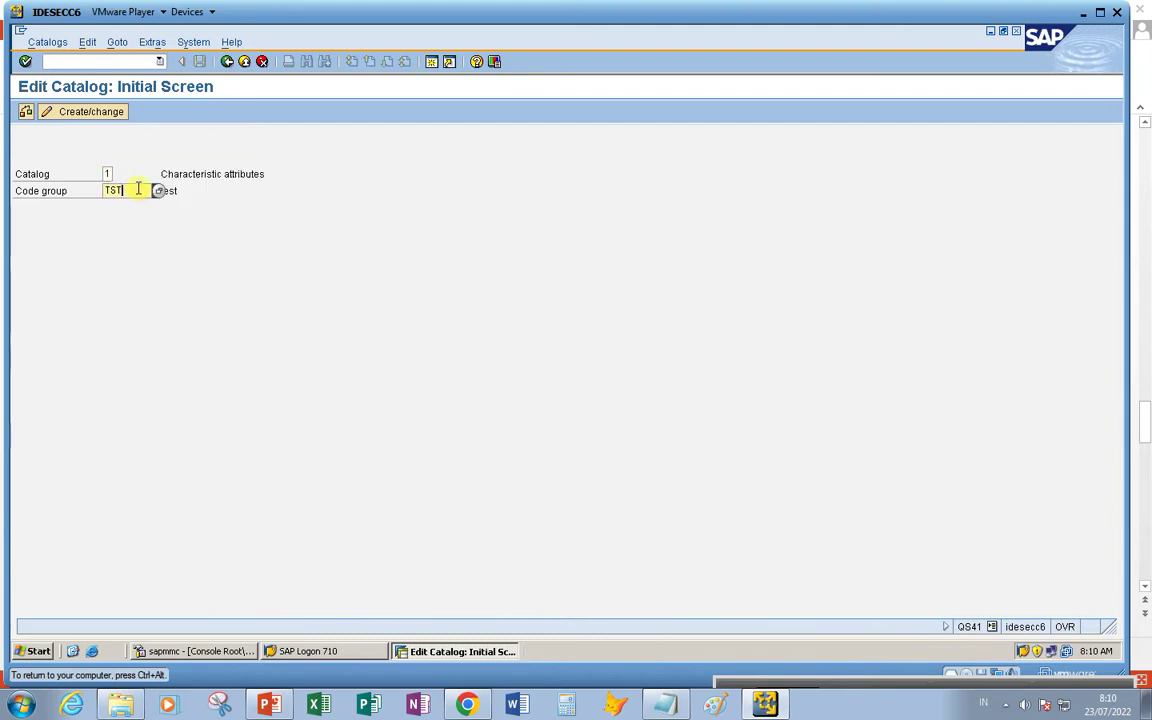
pyautogui.press('BackSpace')
pyautogui.press('BackSpace')
pyautogui.press('BackSpace')
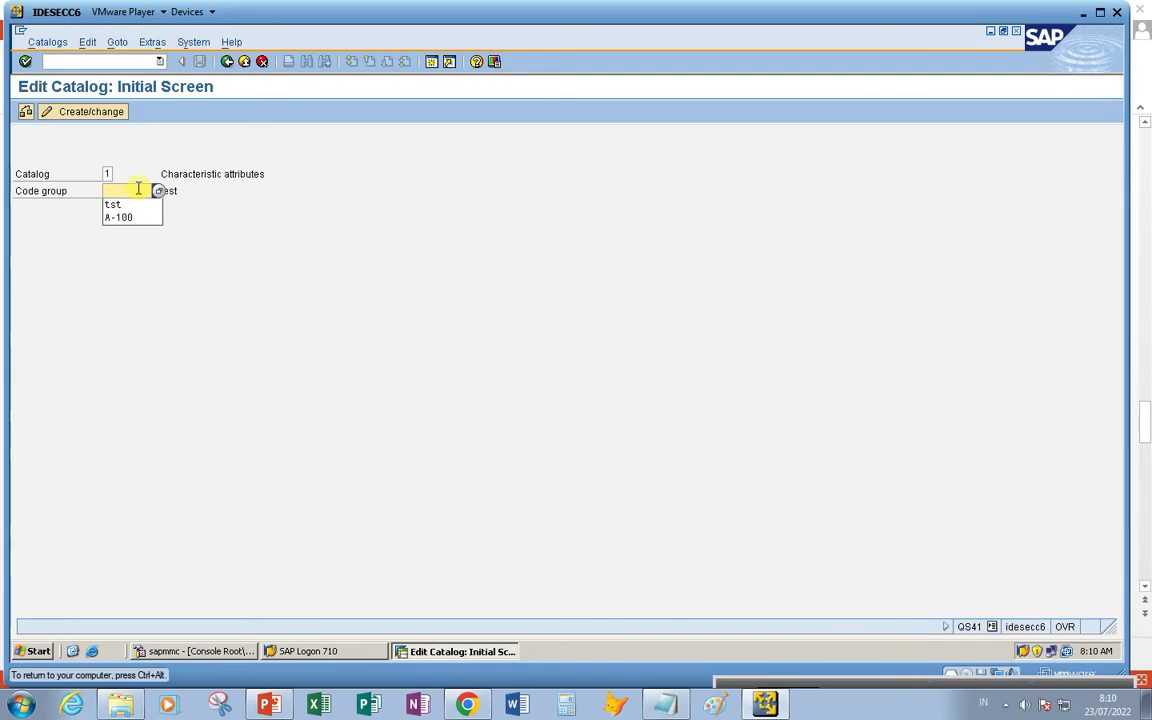
pyautogui.write('T')
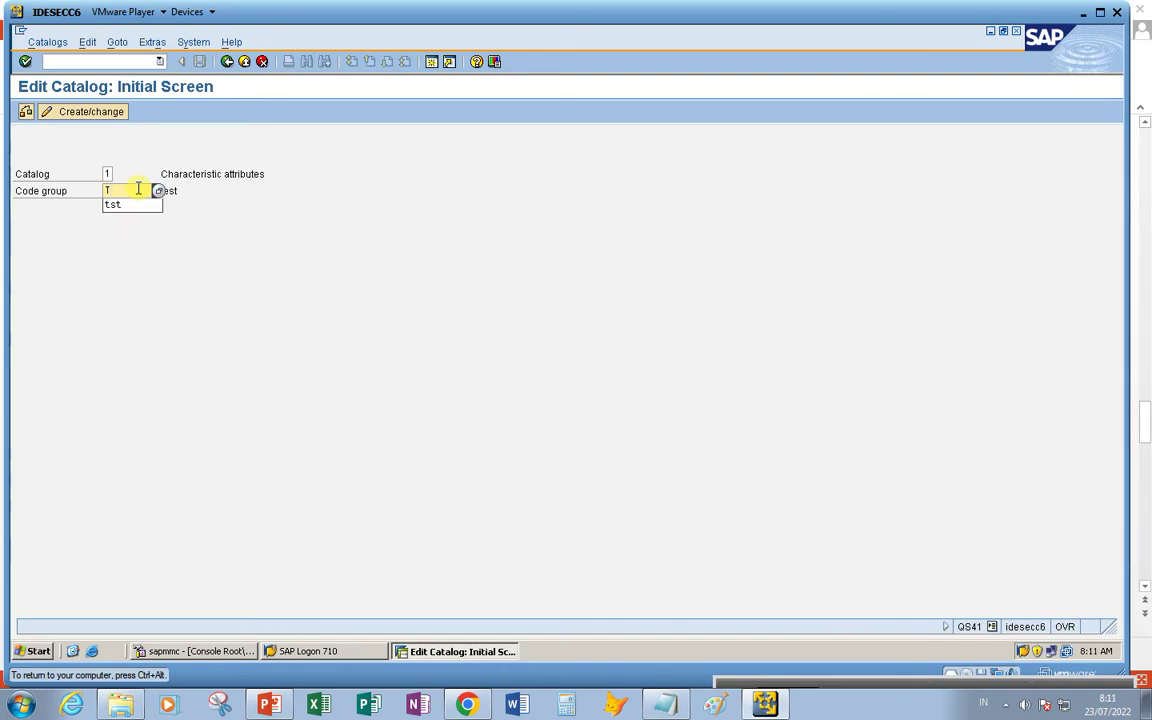
pyautogui.write('ASTE')
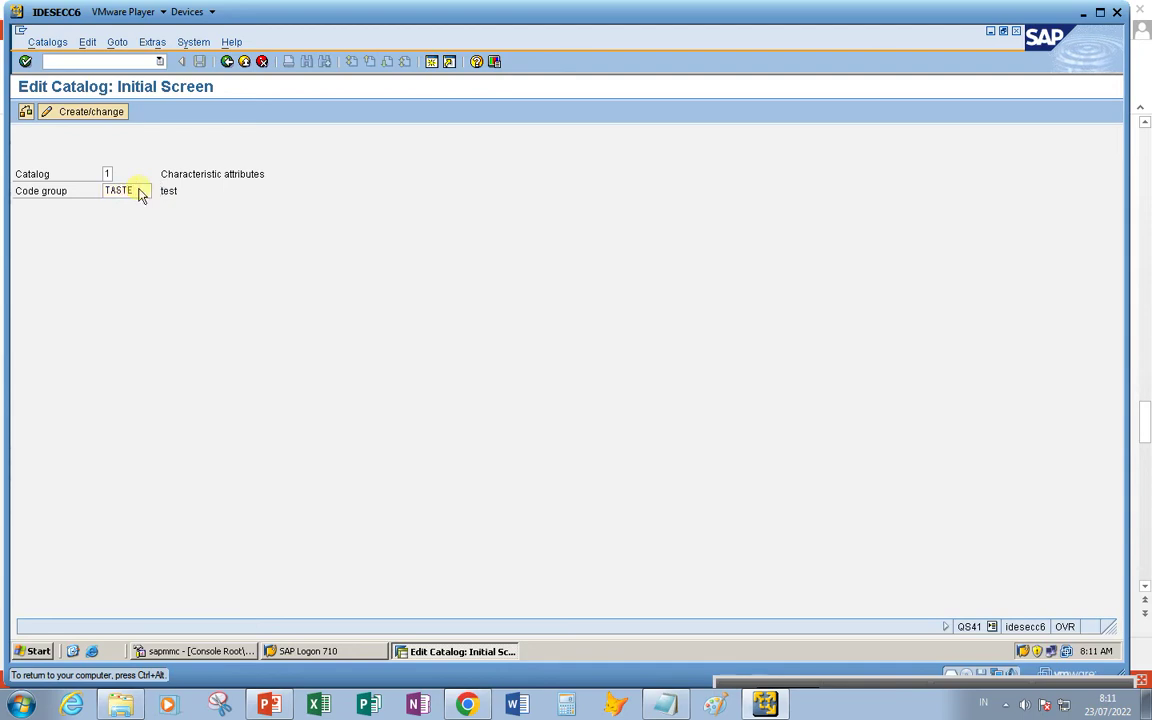
pyautogui.press('Return')
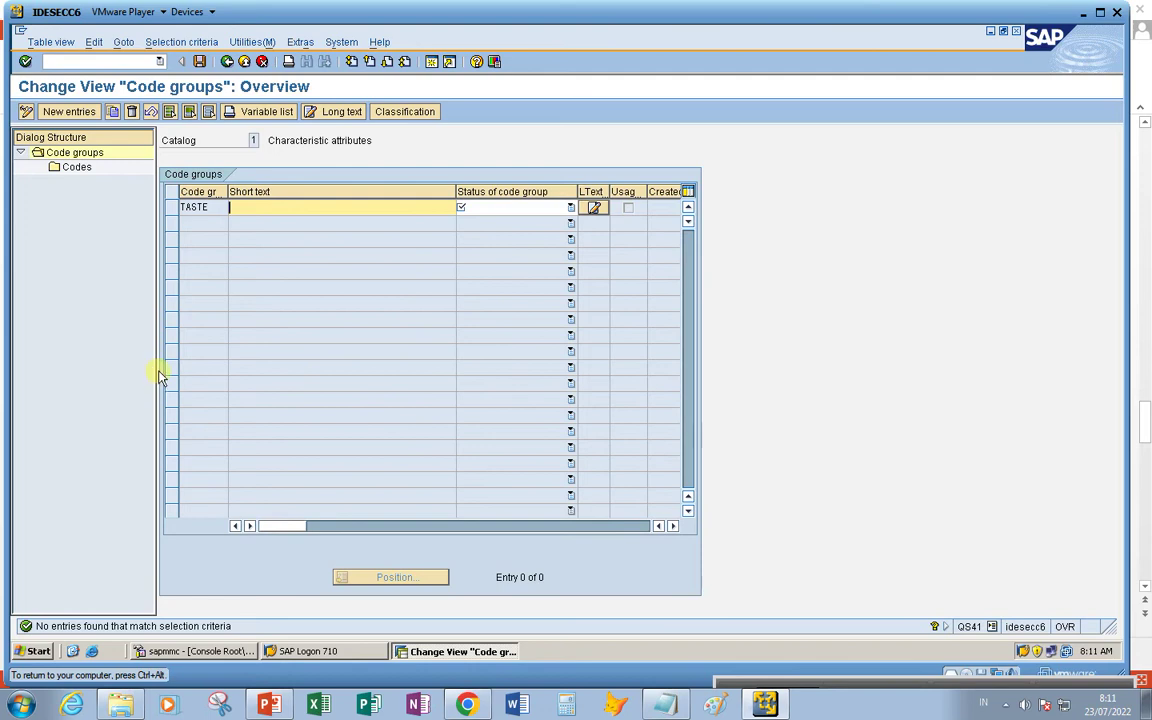
# Give code group TASTE the short text "Rasa Roti" and set its status to 2 Released
pyautogui.moveTo(154, 375); pyautogui.dragTo(247, 372)
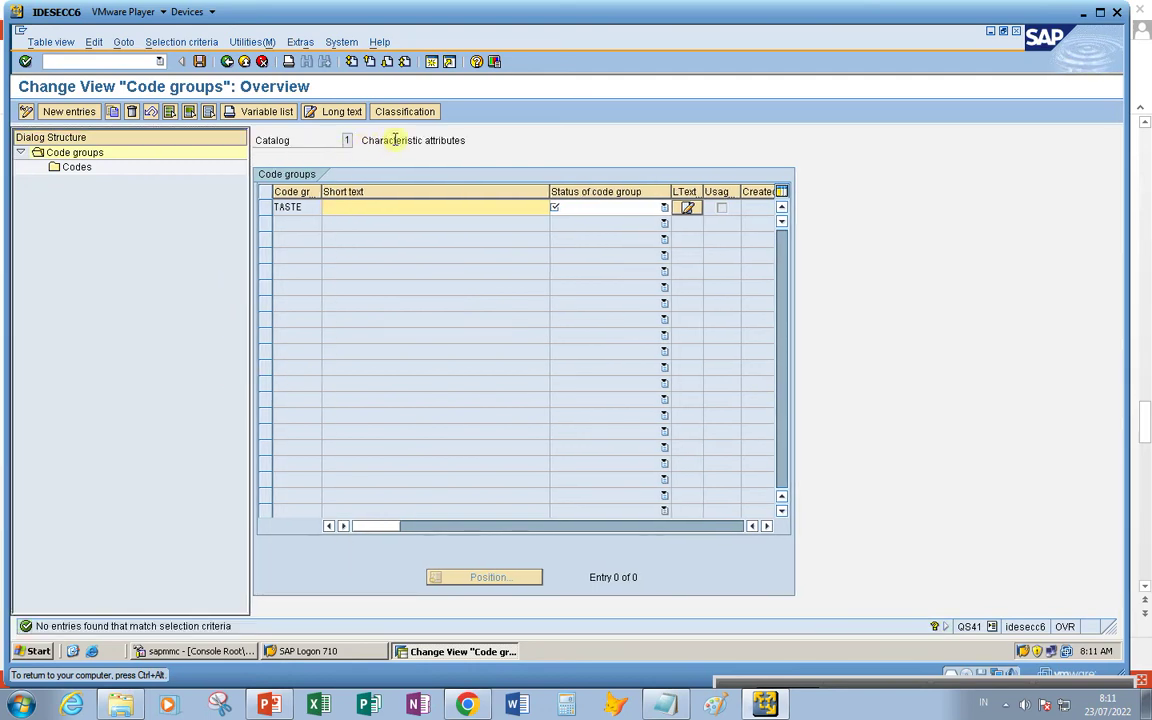
pyautogui.click(307, 207)
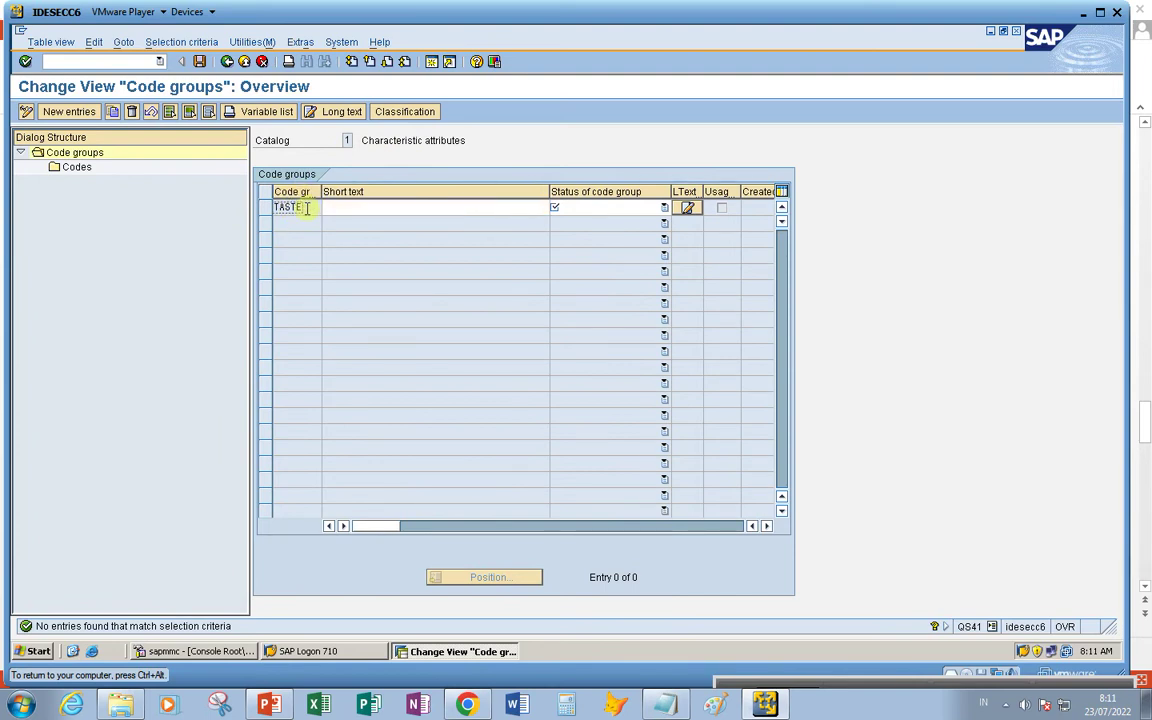
pyautogui.click(352, 208)
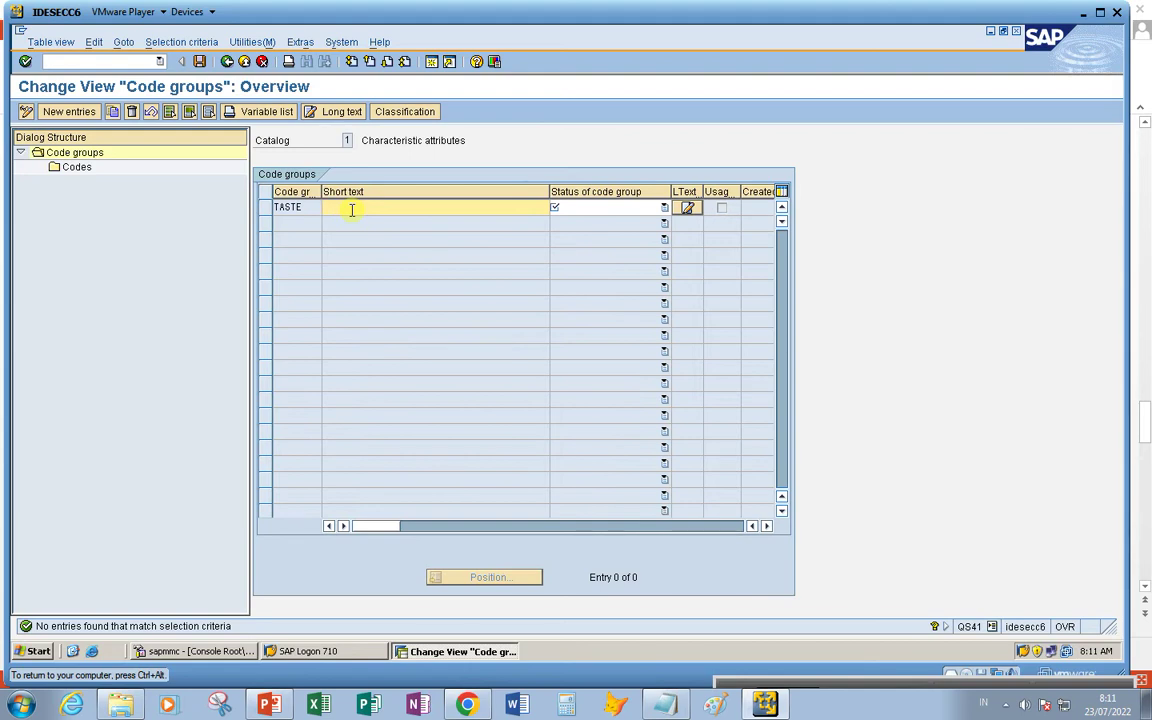
pyautogui.write('Rasa Roti')
pyautogui.click(632, 209)
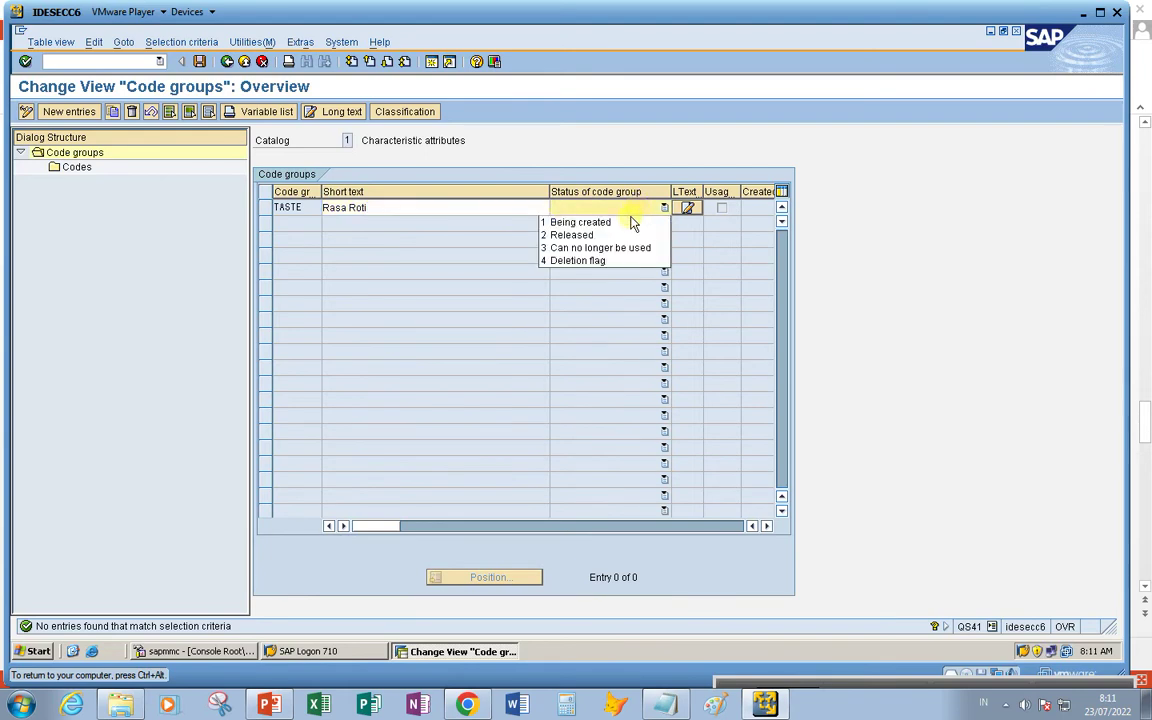
pyautogui.click(617, 234)
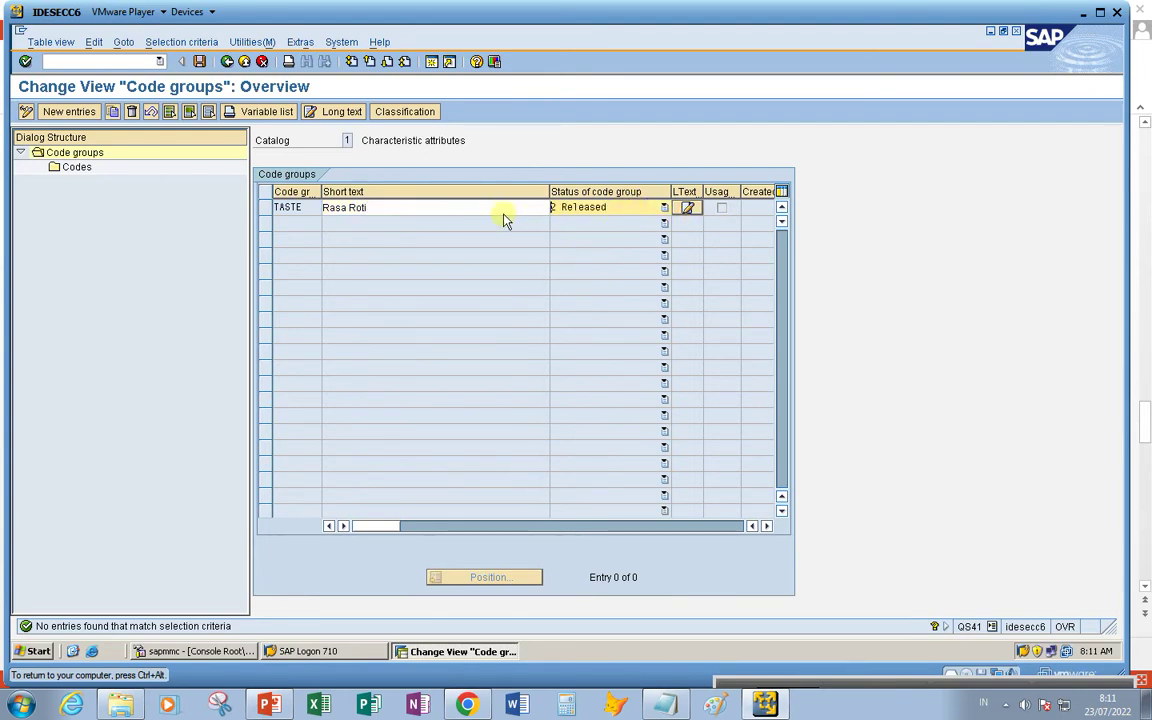
pyautogui.press('Return')
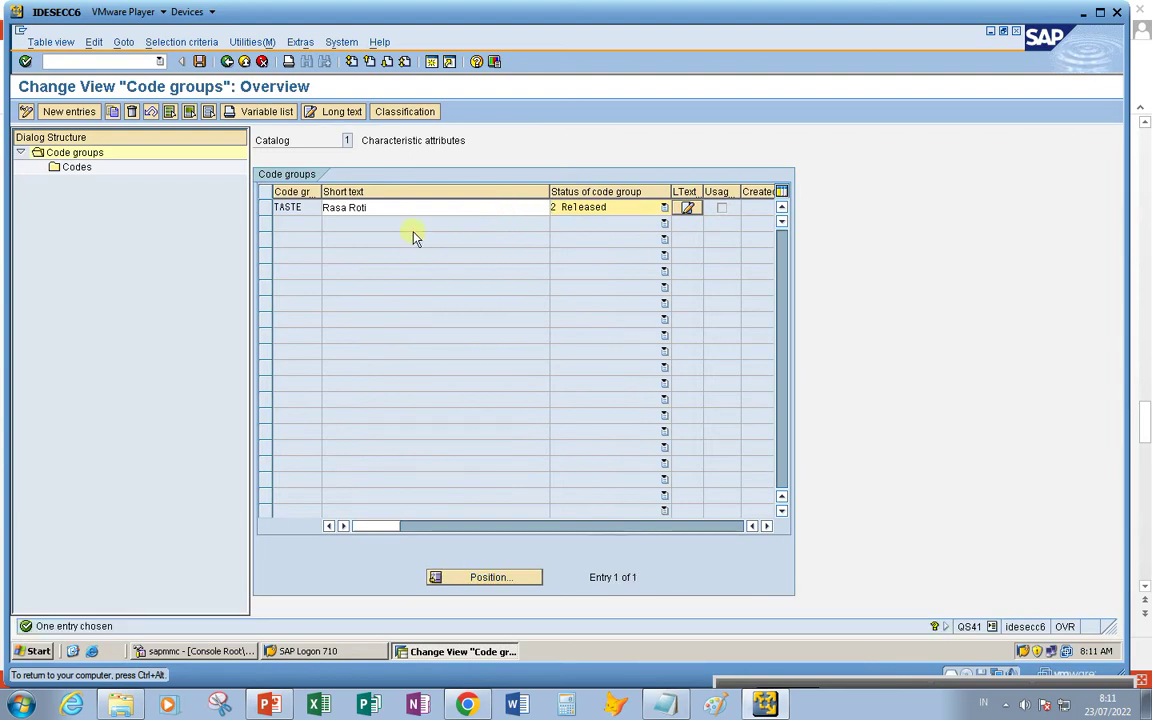
# Select code group TASTE and open new entries for its codes
pyautogui.click(266, 209)
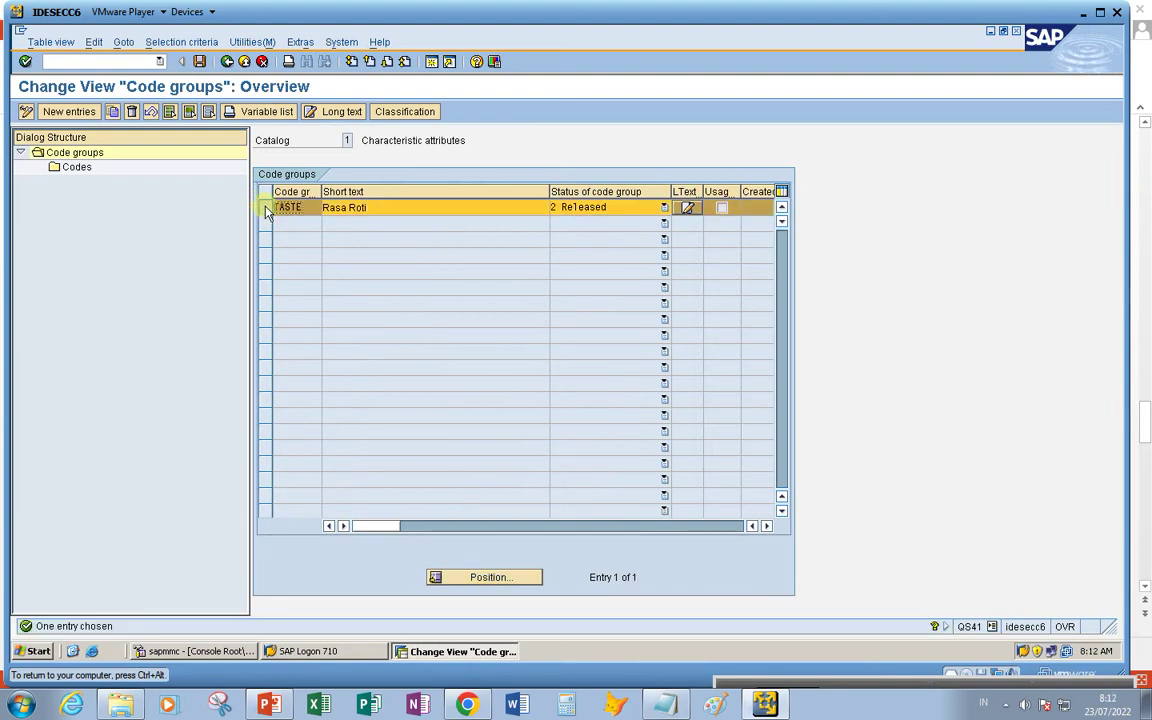
pyautogui.doubleClick(80, 168)
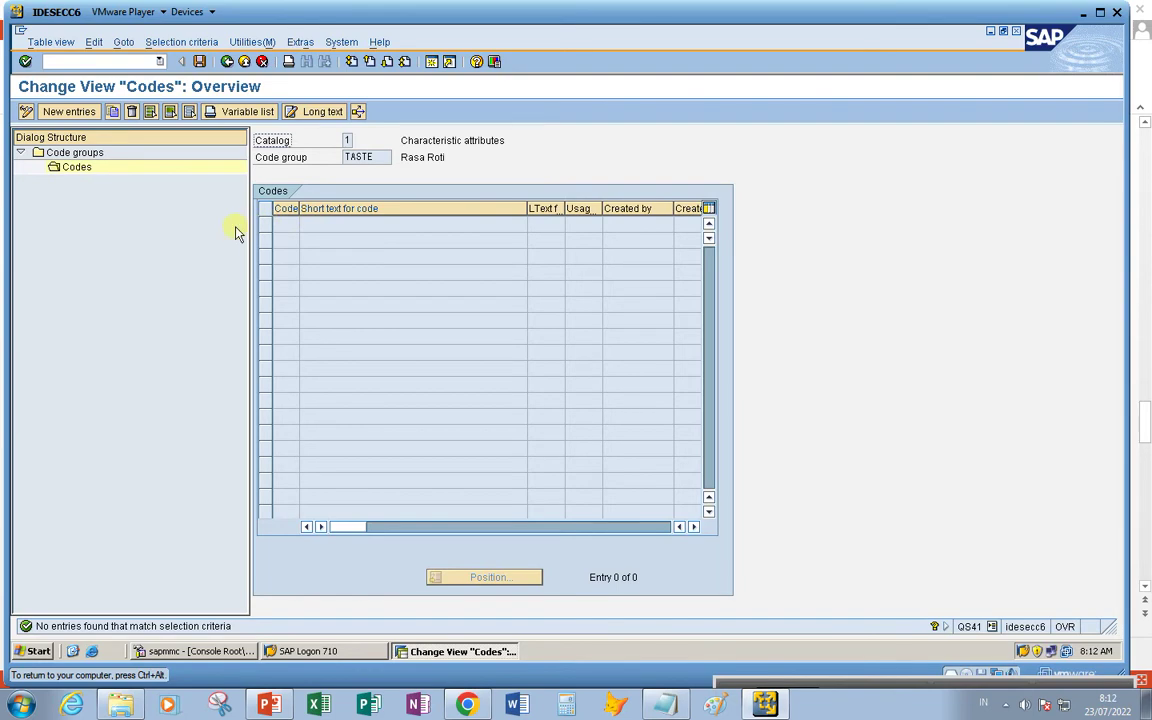
pyautogui.click(68, 111)
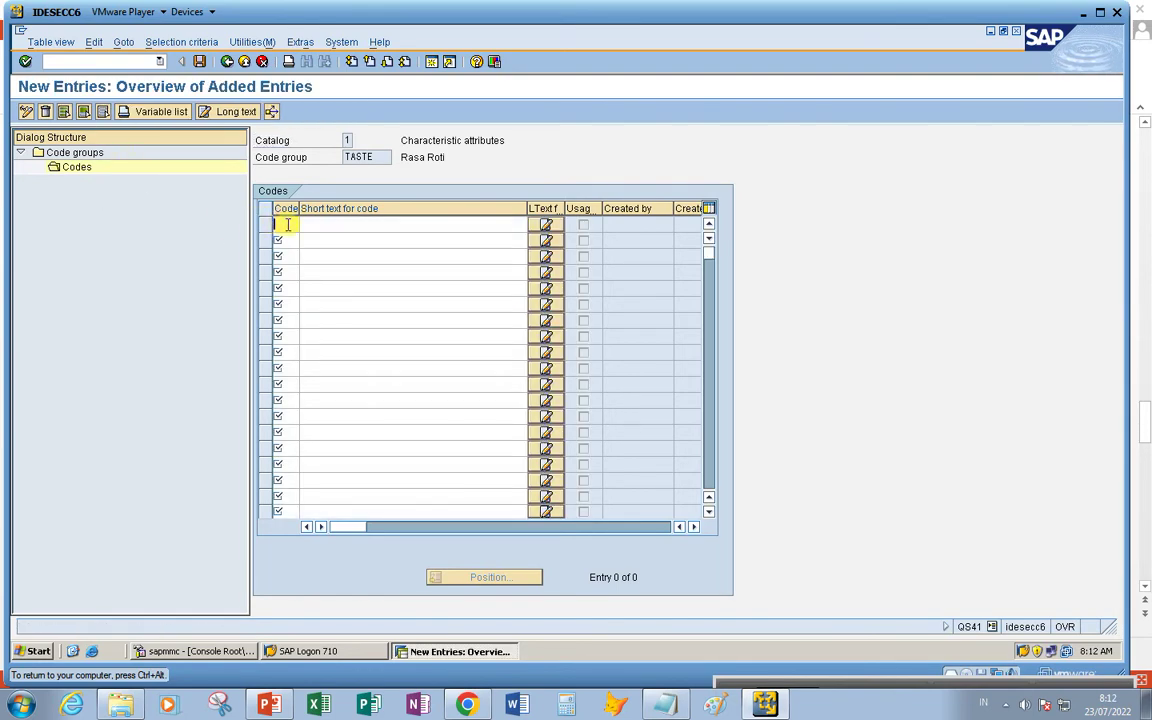
# Enter code 01 with the short text "Cocolate"
pyautogui.write('01')
pyautogui.click(313, 223)
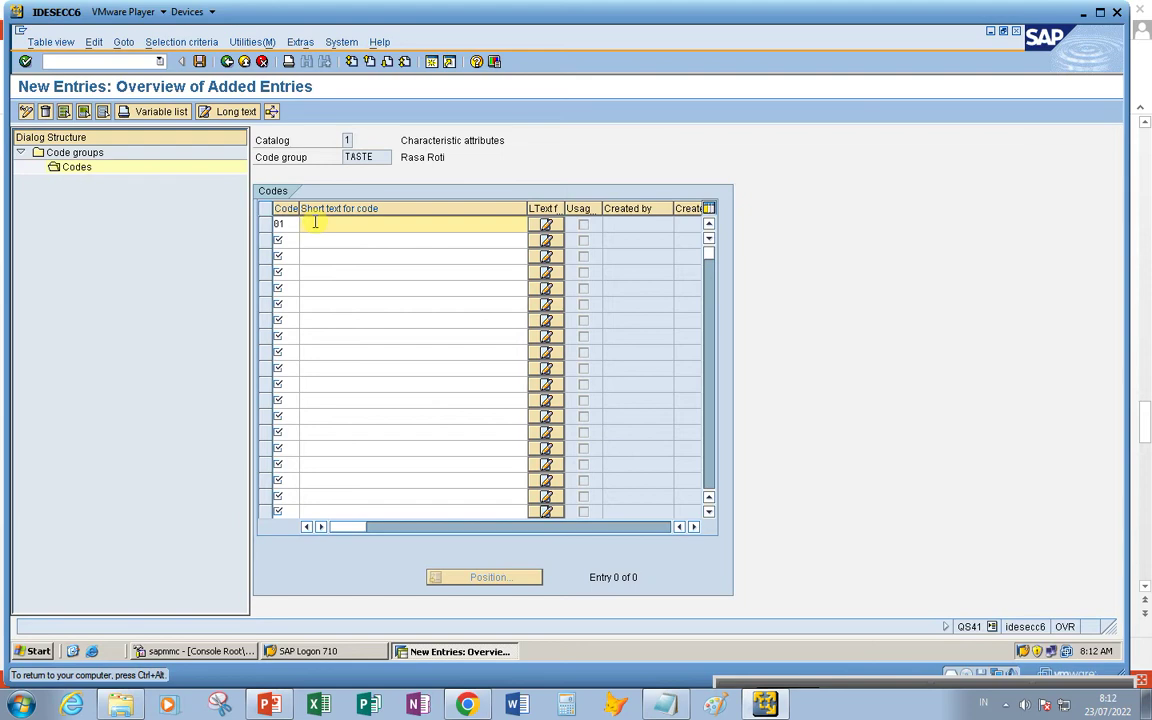
pyautogui.write('R')
pyautogui.press('BackSpace')
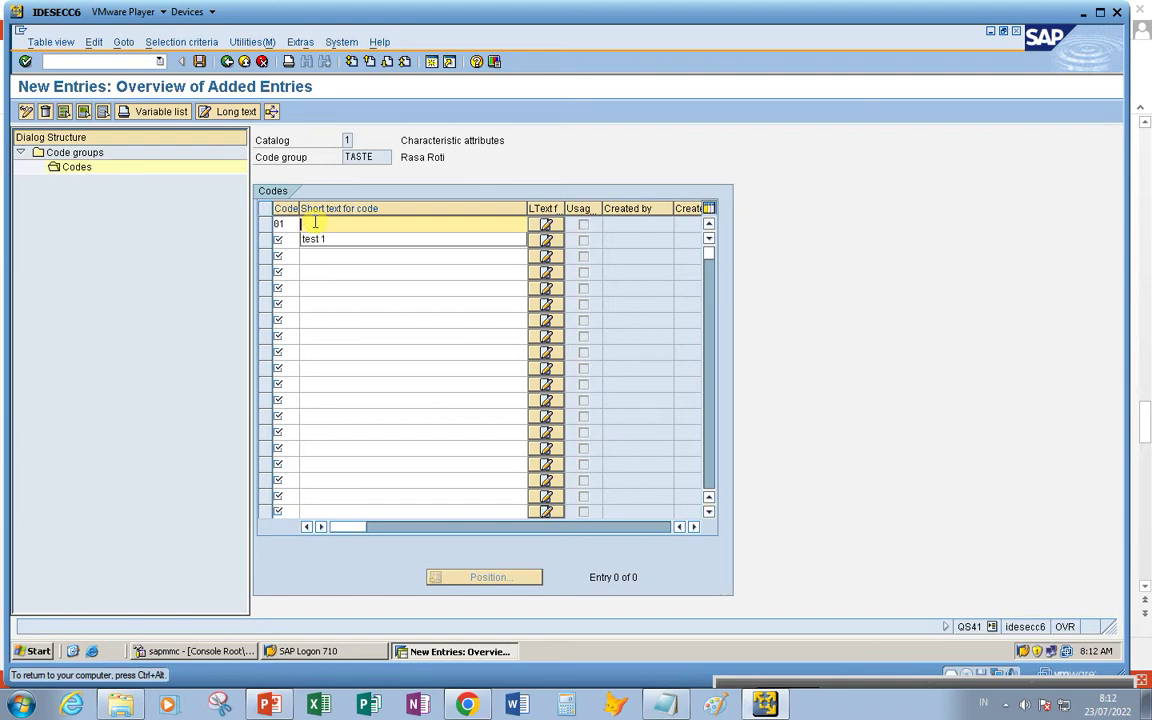
pyautogui.write('Cco')
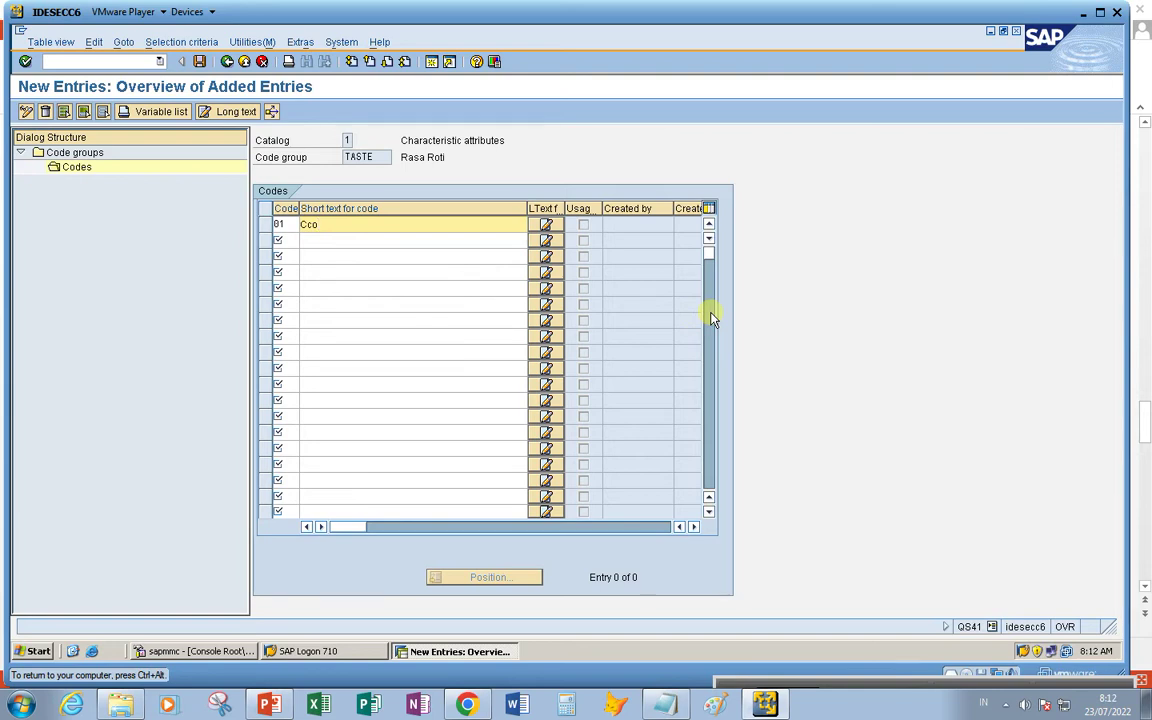
pyautogui.press('BackSpace')
pyautogui.press('BackSpace')
pyautogui.press('BackSpace')
pyautogui.write('ocolate')
# Add code 02 with the short text "Sweet" and code 03 with the short text "Coconut"
pyautogui.click(291, 244)
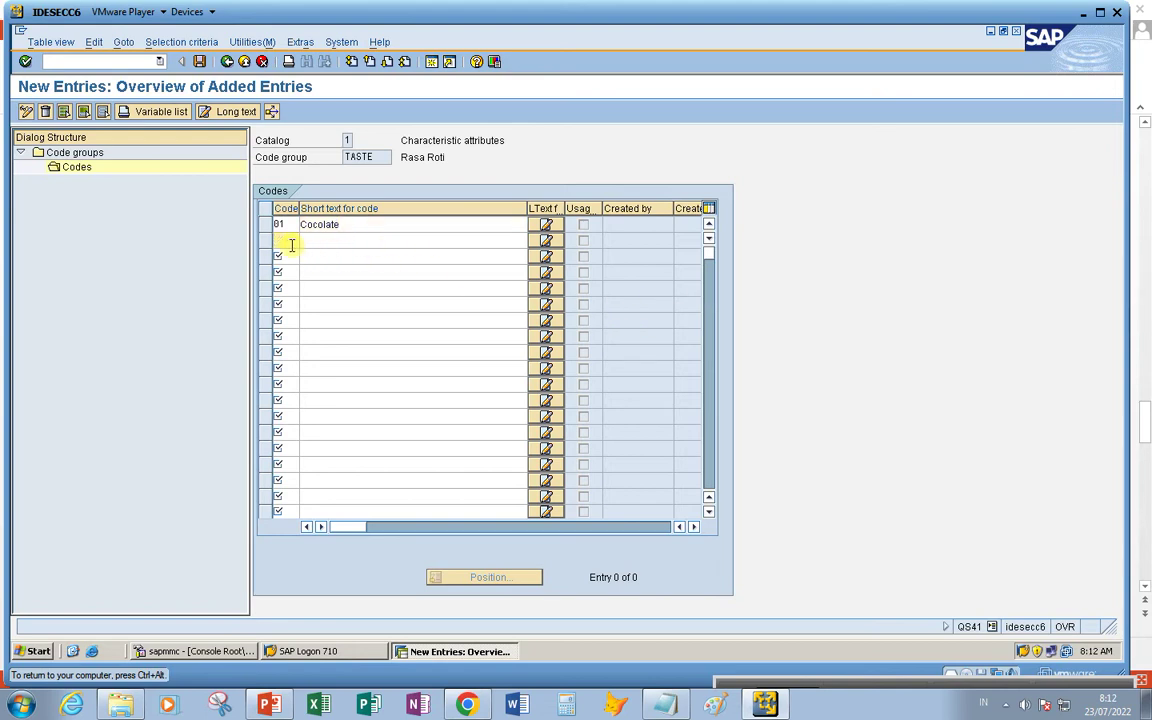
pyautogui.write('02')
pyautogui.click(310, 240)
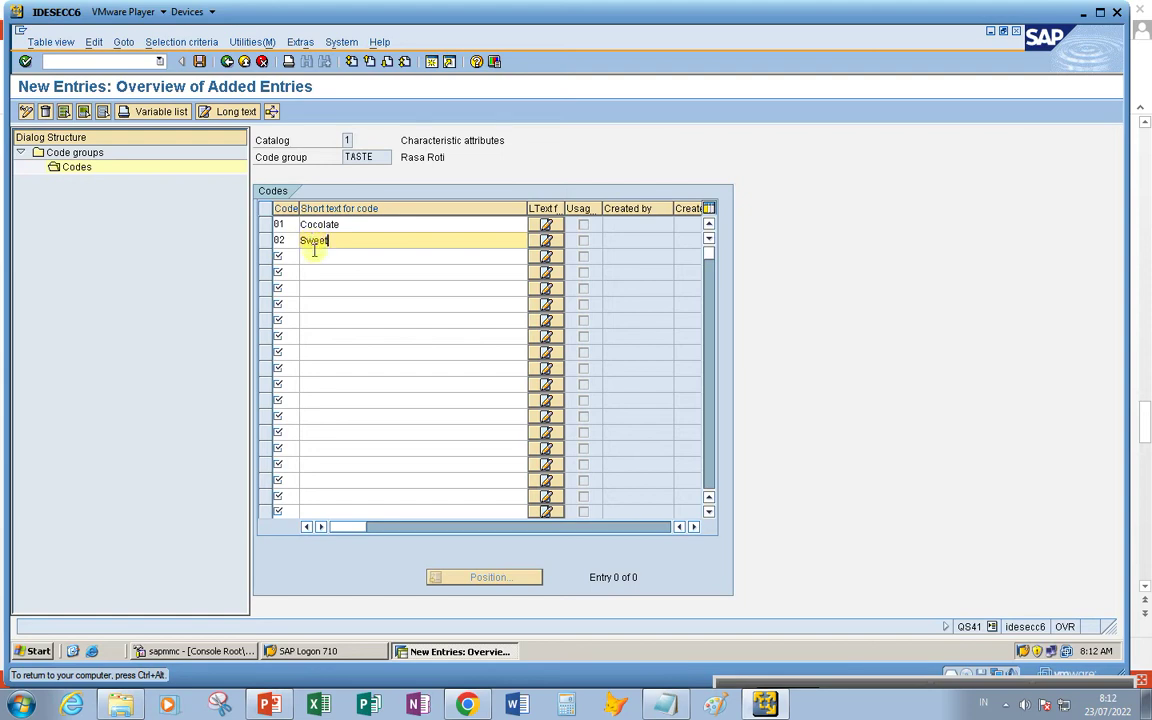
pyautogui.click(284, 259)
pyautogui.write('03')
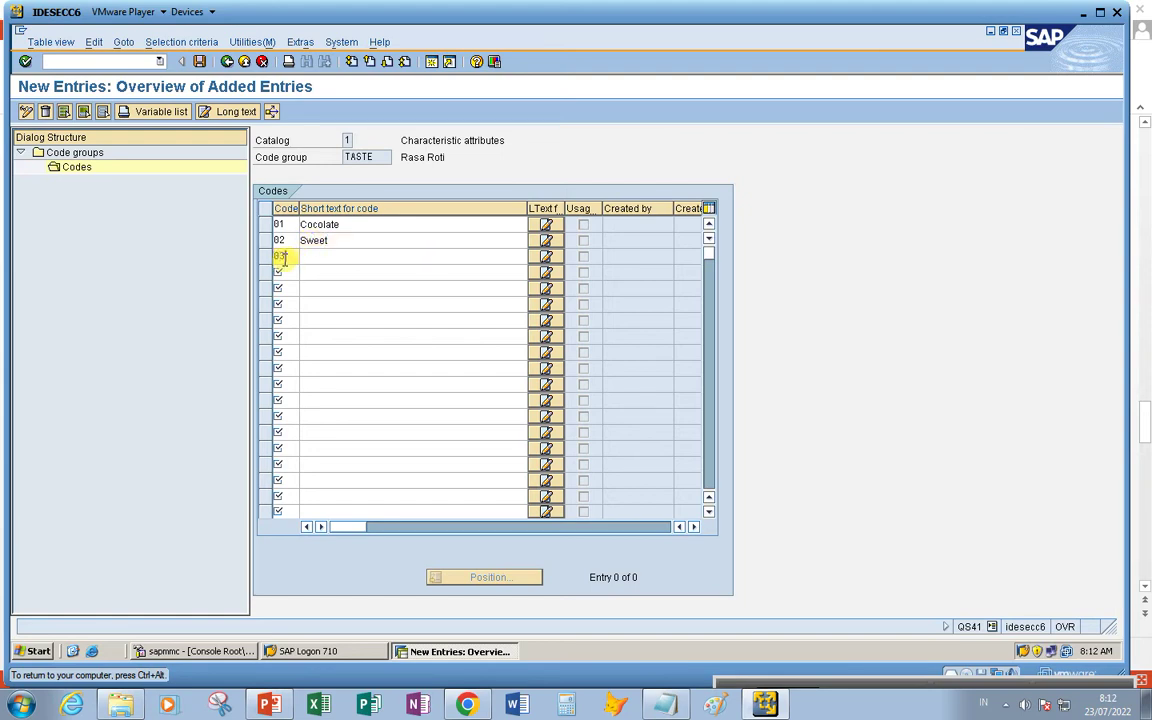
pyautogui.click(324, 255)
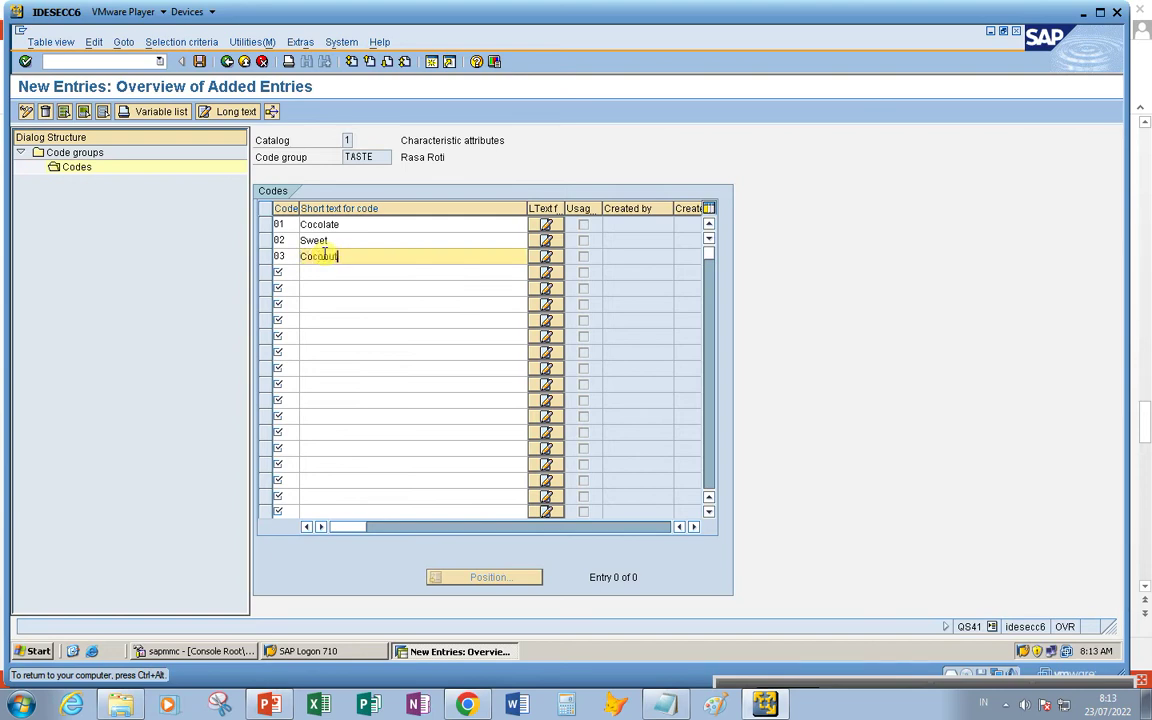
# Enter the short text "Coconut" for code 03 and save the TASTE codes under the proposed customizing request
pyautogui.write('Coconut')
pyautogui.press('Return')
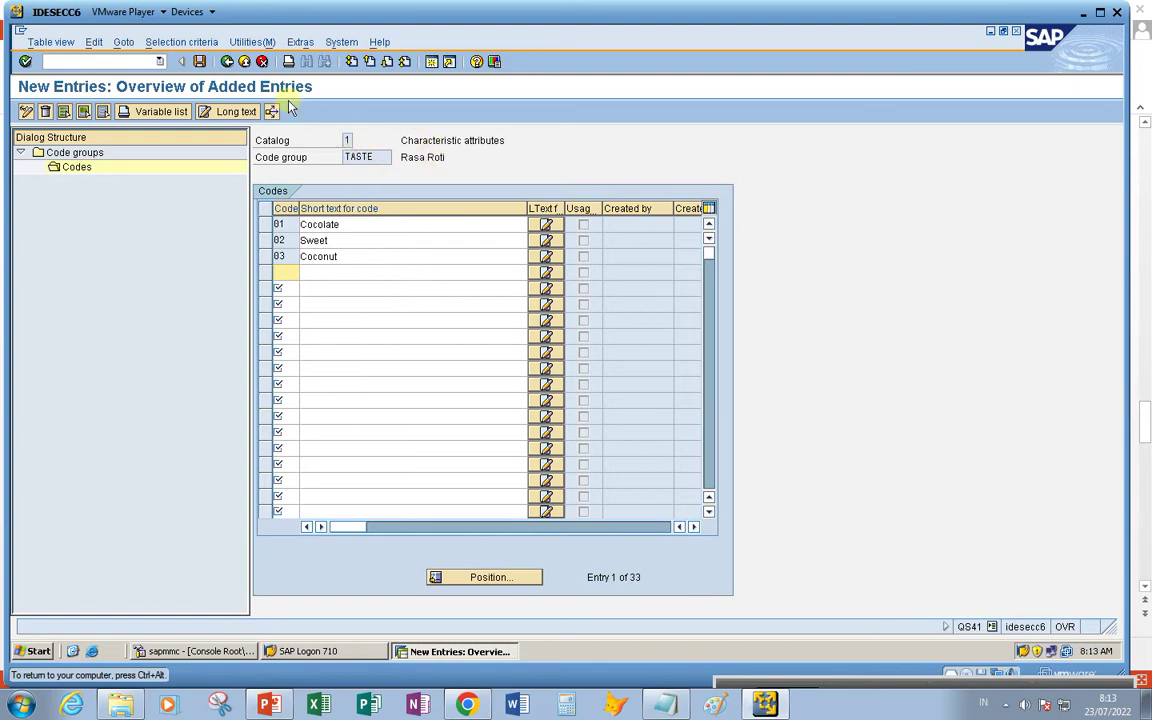
pyautogui.click(200, 62)
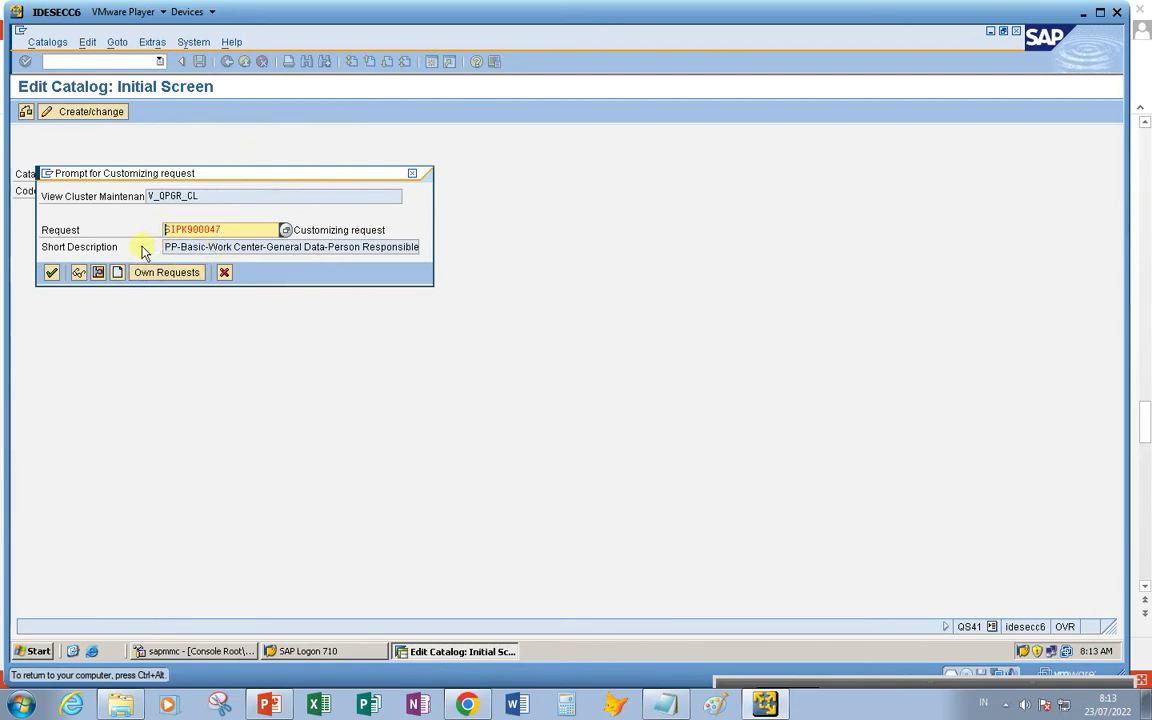
pyautogui.click(51, 272)
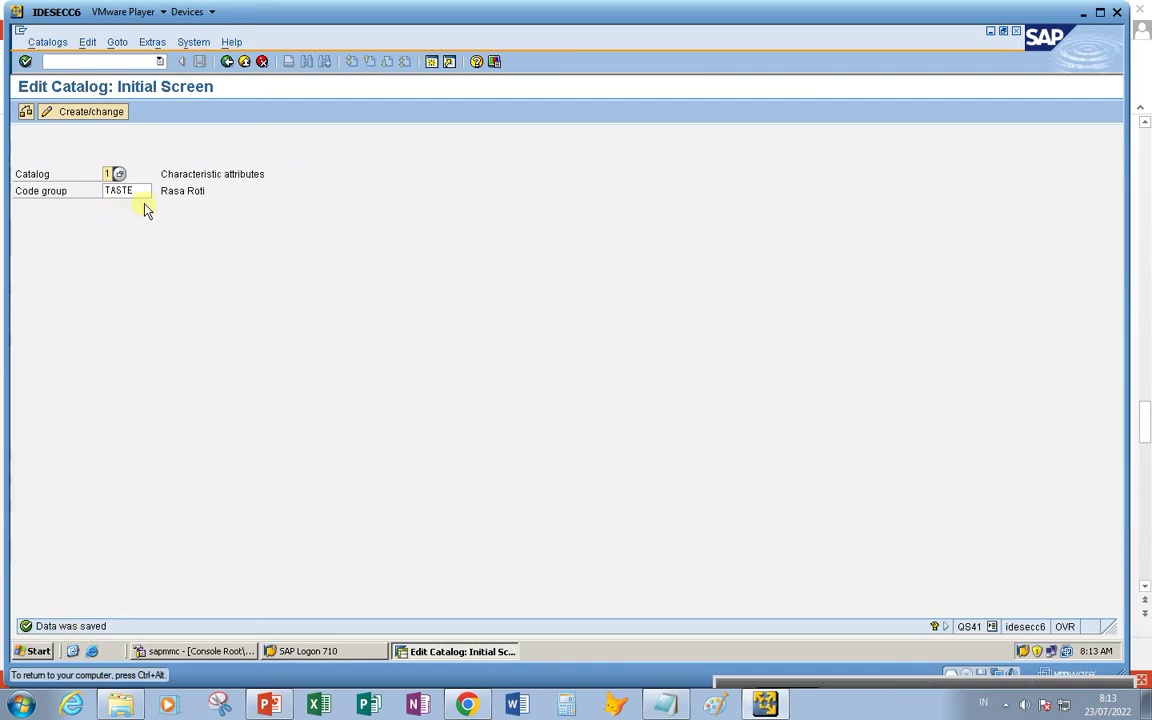
# Switch to Notepad and note "--> TASTE" beside the QS41 (Catalogs) line
pyautogui.moveTo(136, 192); pyautogui.dragTo(40, 180)
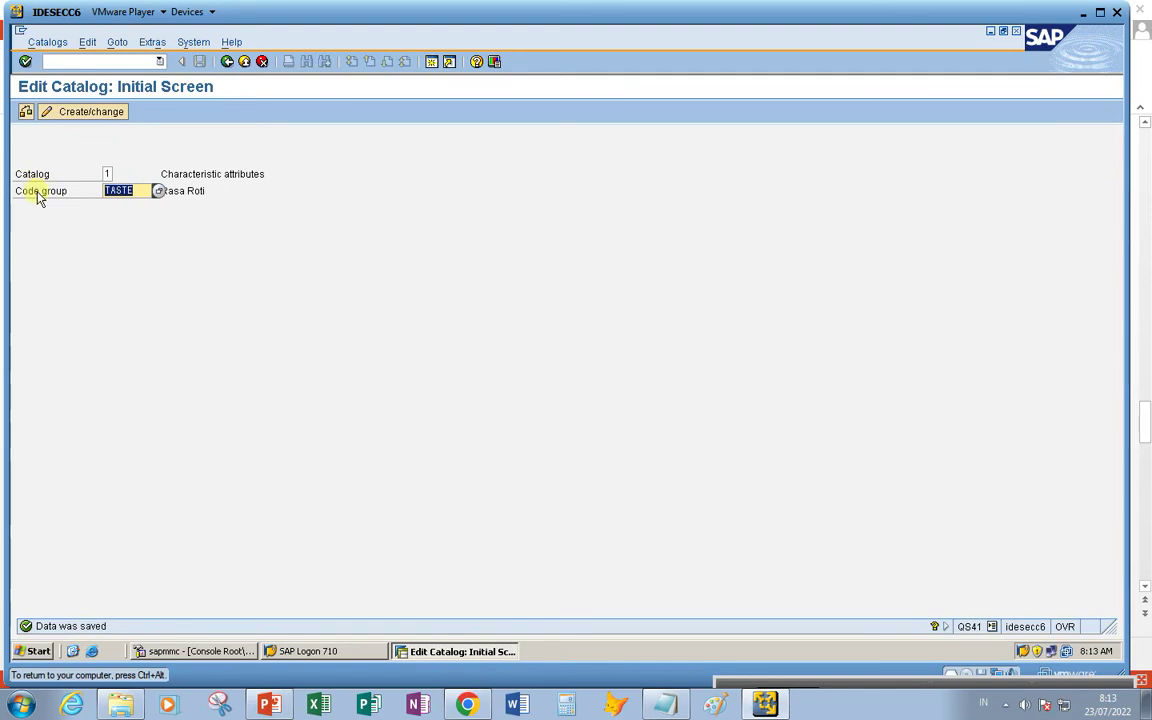
pyautogui.hotkey('alt', 'Tab')
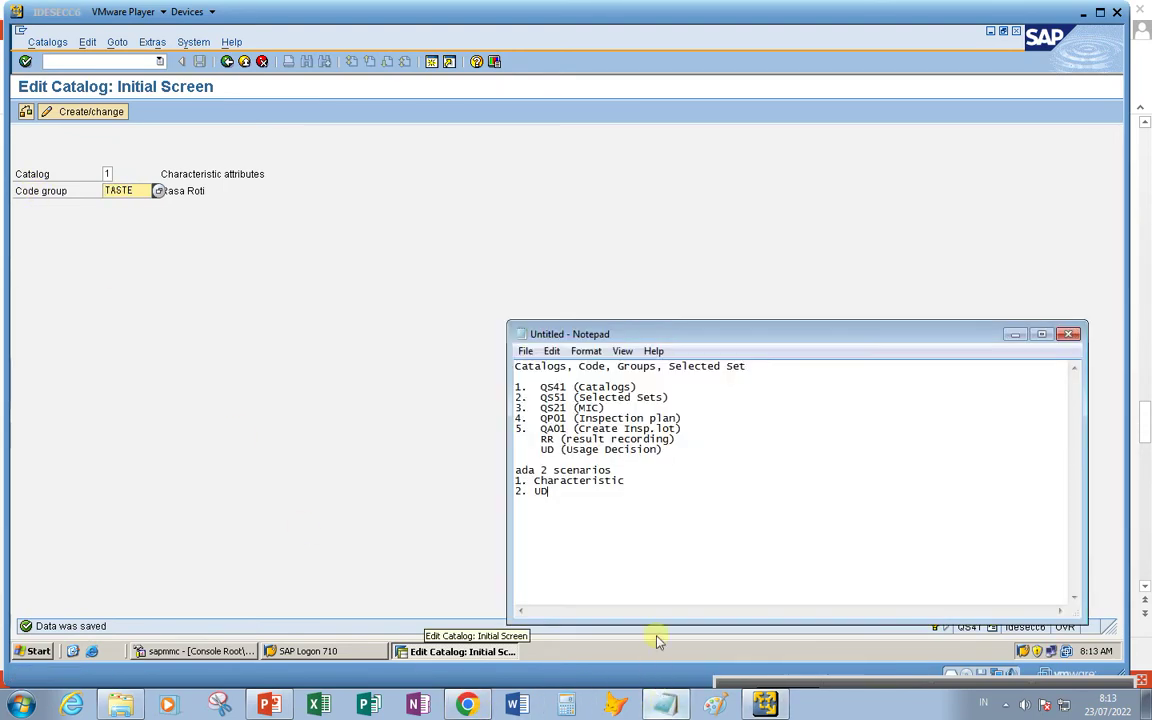
pyautogui.click(660, 386)
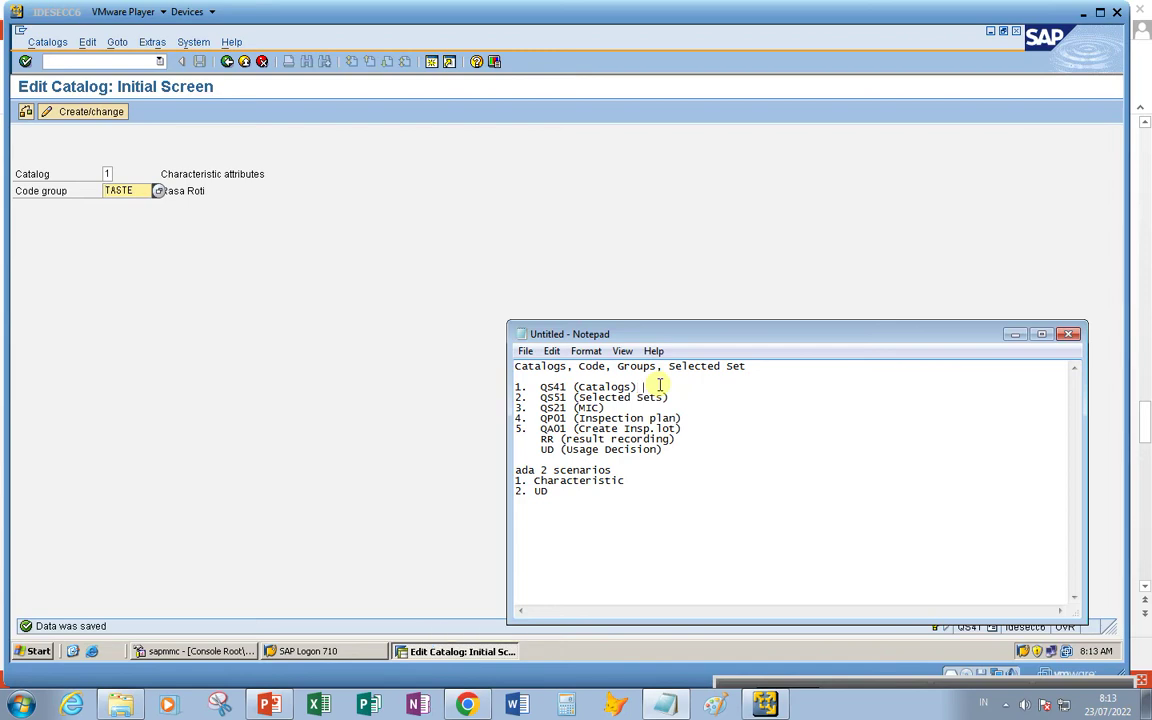
pyautogui.write('-->  TASTE')
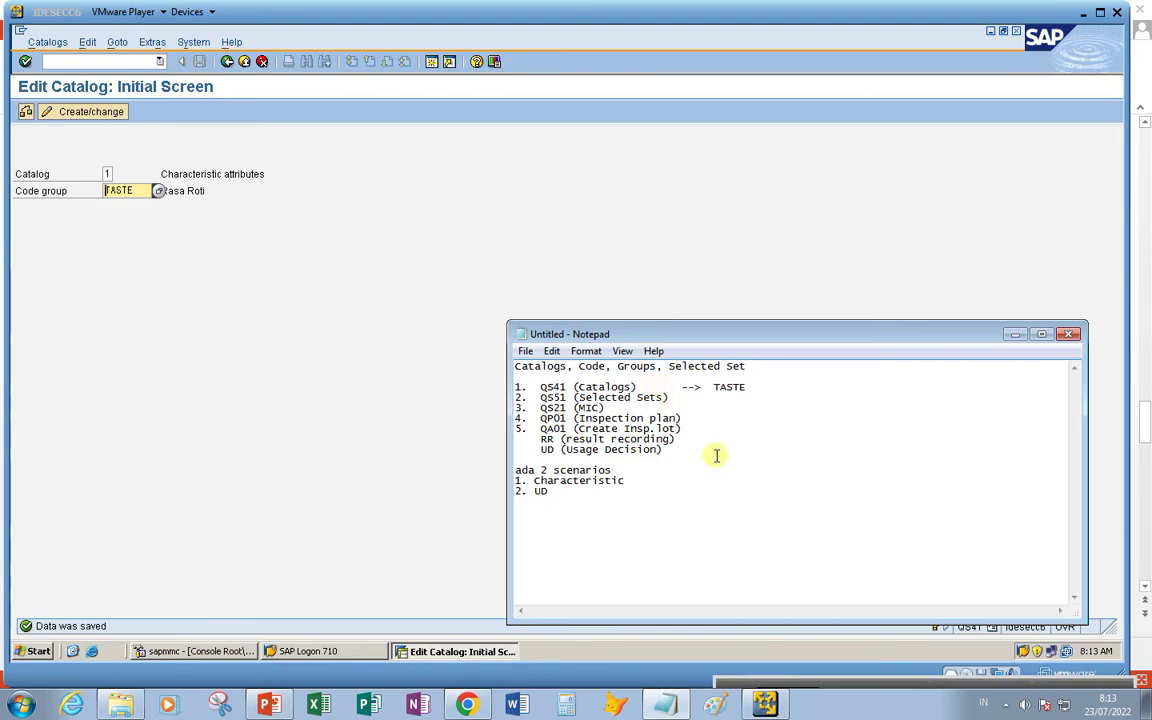
# Switch back to SAP, leave the catalog transaction and open transaction QS51 for selected sets
pyautogui.click(75, 62)
pyautogui.click(76, 62)
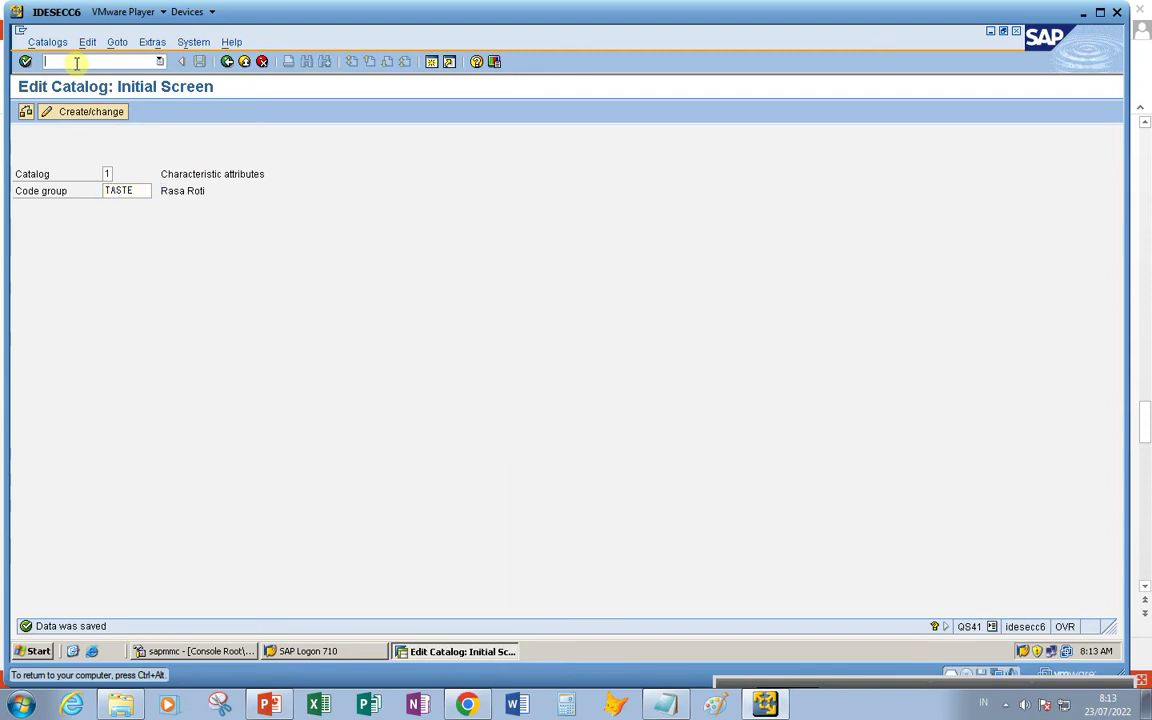
pyautogui.write('/n')
pyautogui.press('Return')
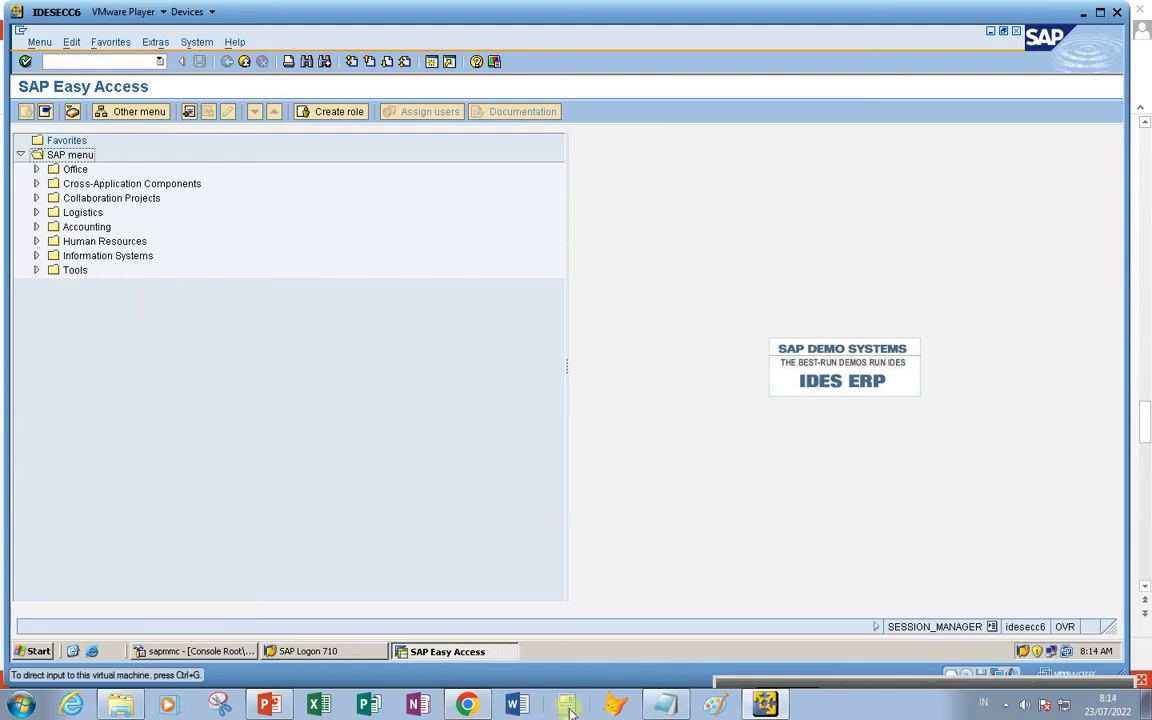
pyautogui.click(660, 706)
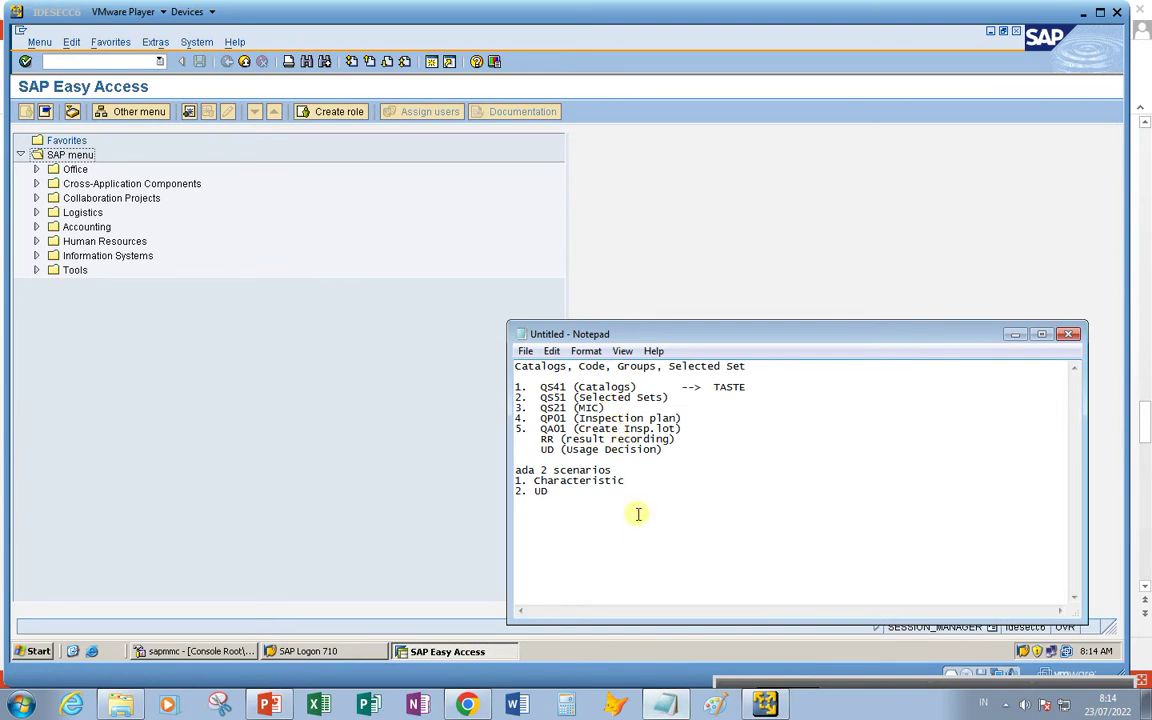
pyautogui.click(400, 380)
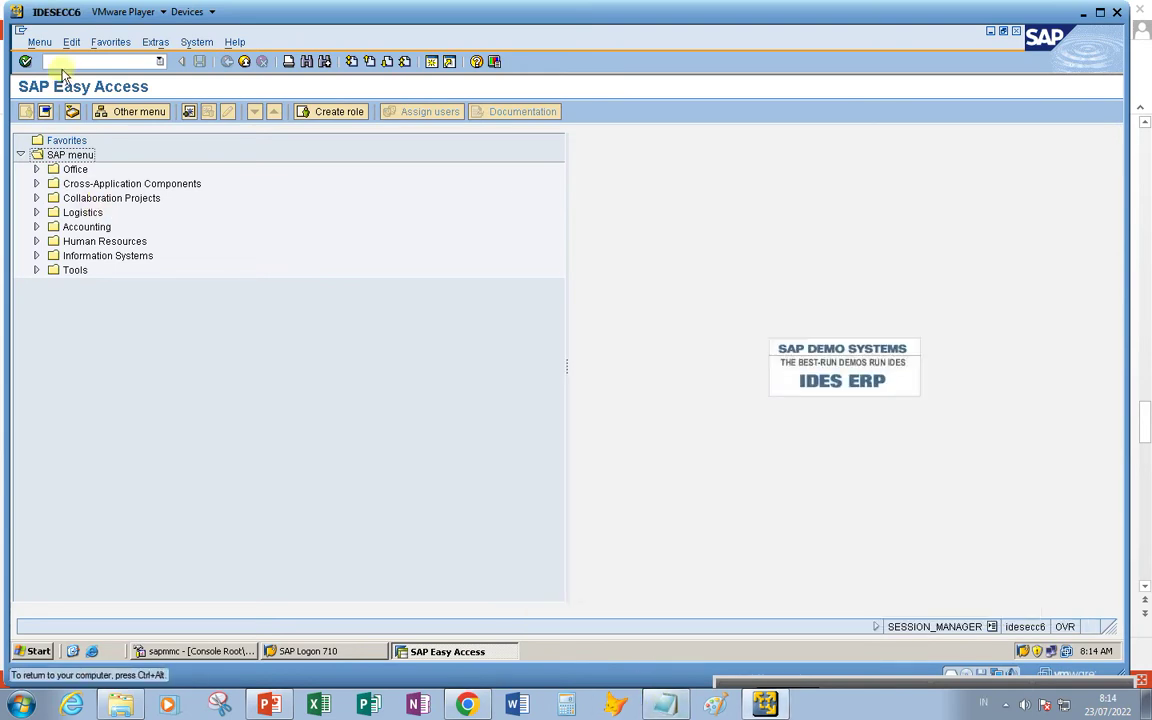
pyautogui.click(64, 62)
pyautogui.press('Return')
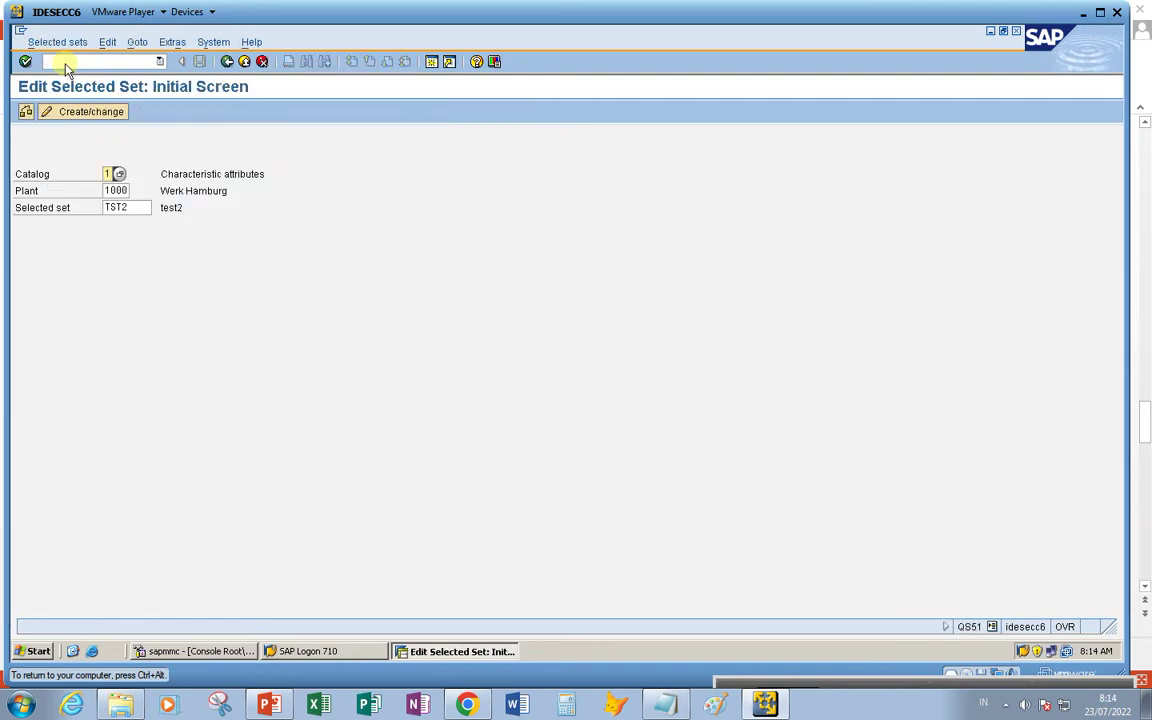
# Replace the selected set name with TASTE2 for catalog 1 and plant 1000
pyautogui.click(137, 207)
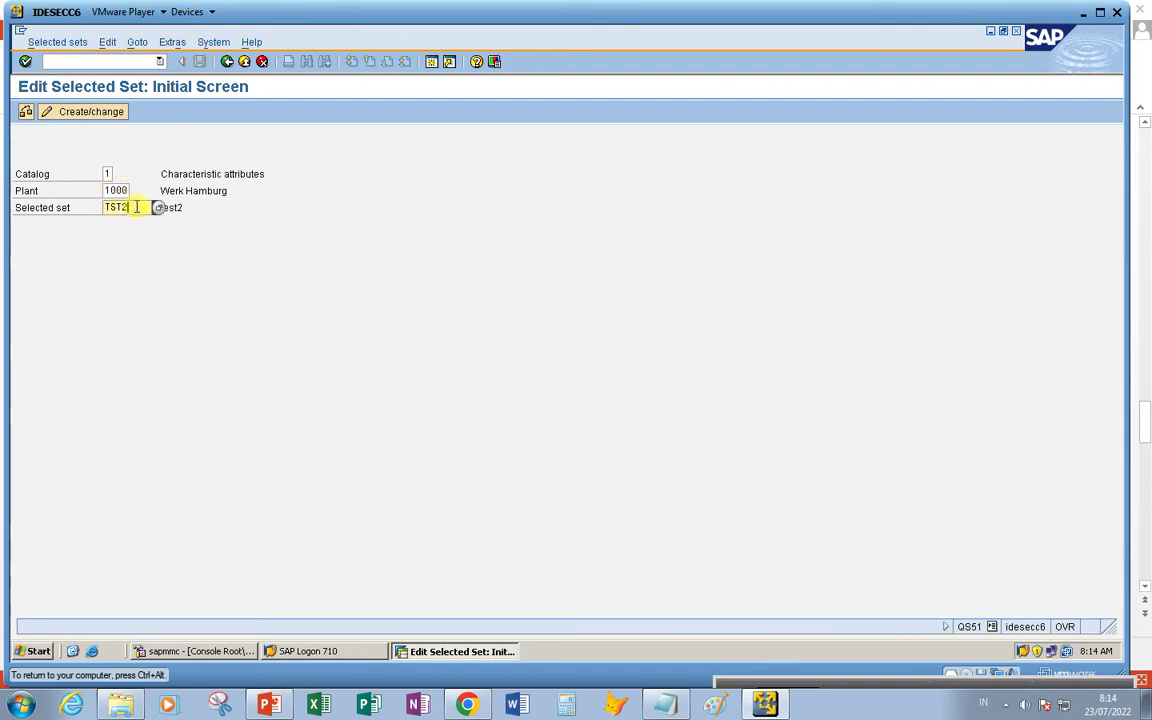
pyautogui.press('BackSpace')
pyautogui.press('BackSpace')
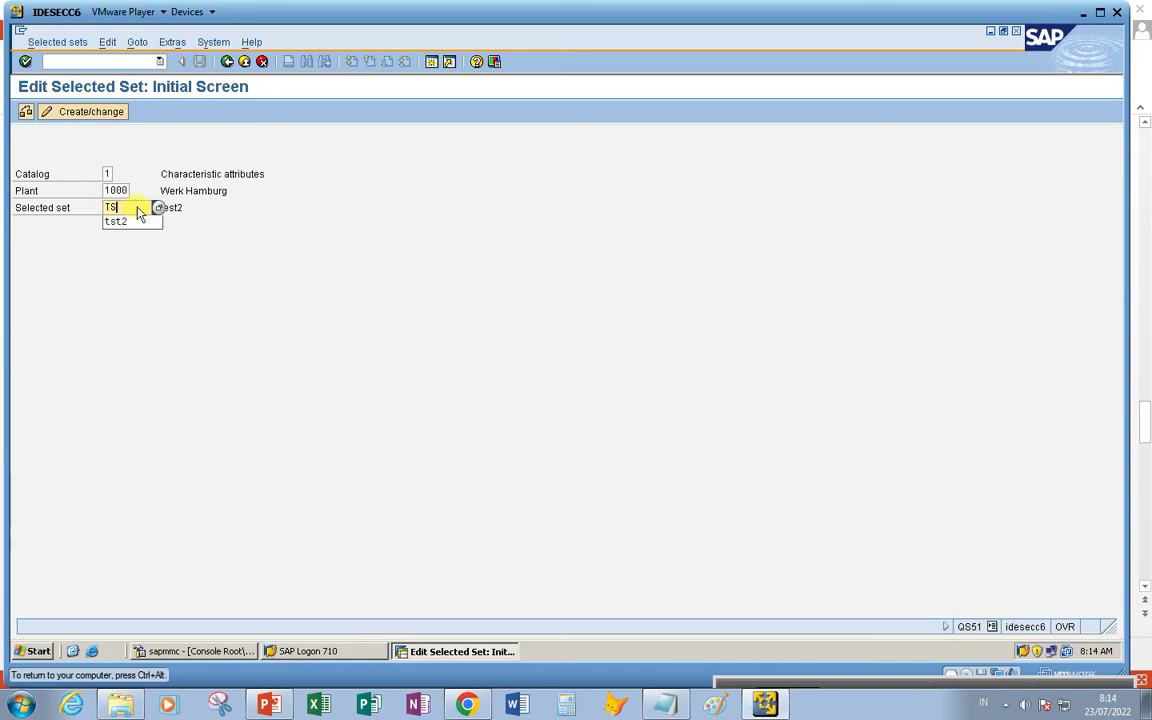
pyautogui.press('BackSpace')
pyautogui.press('BackSpace')
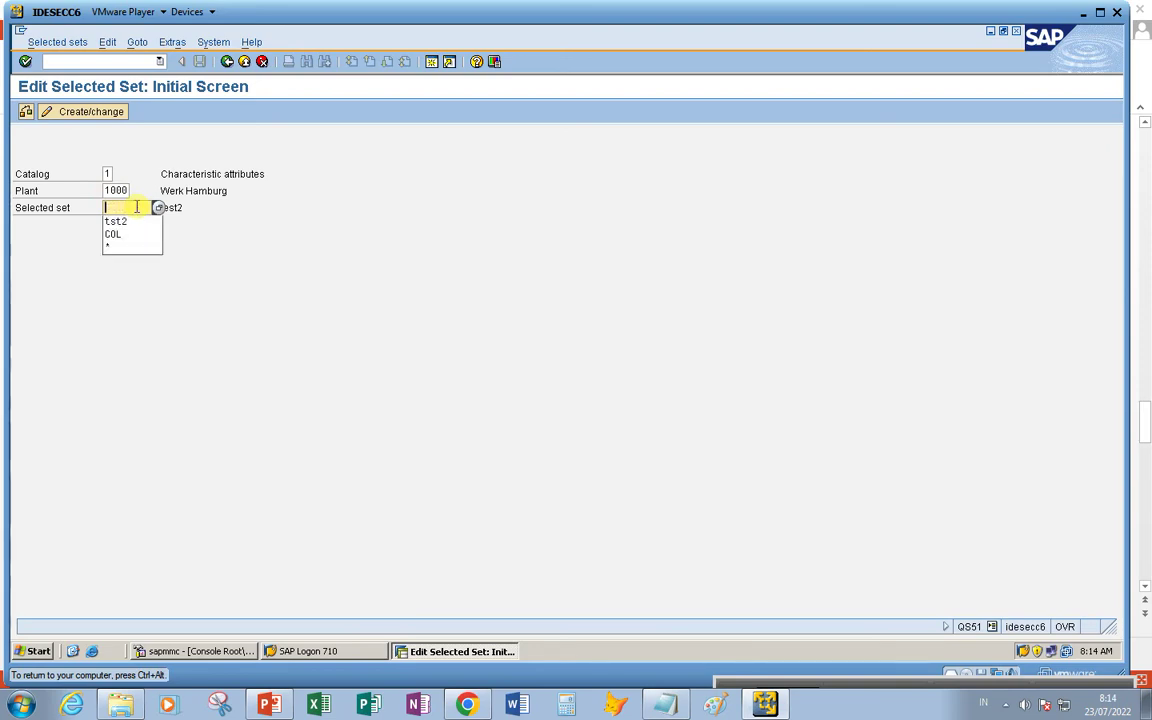
pyautogui.write('T')
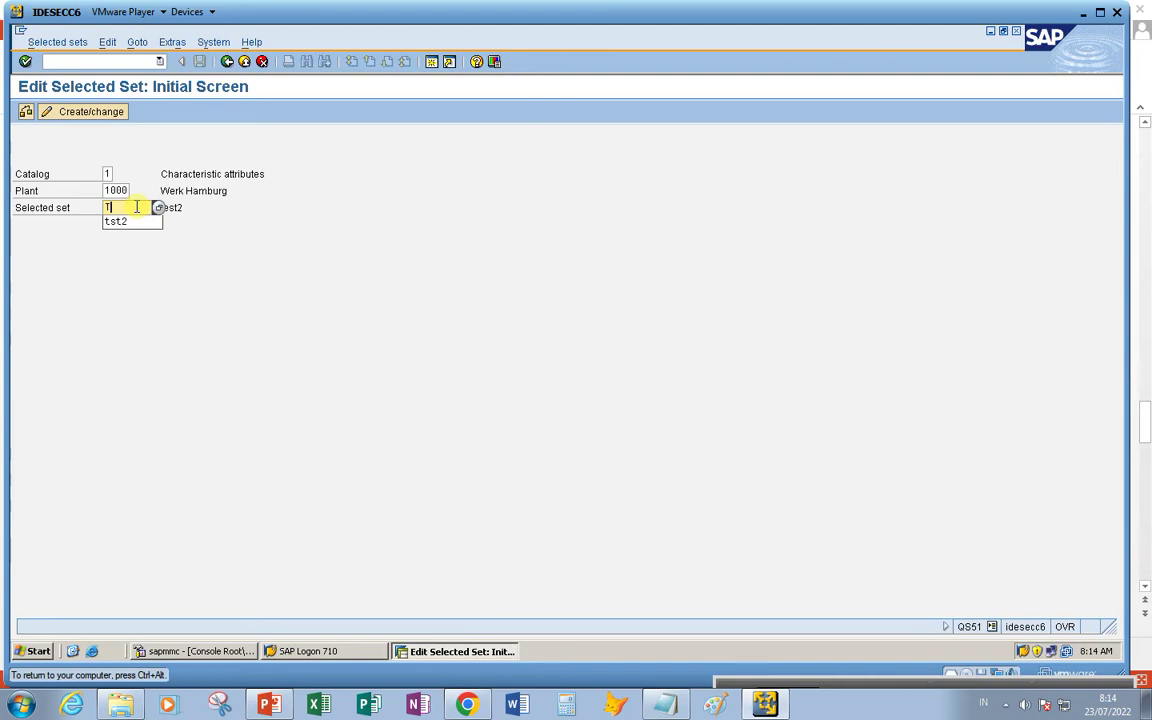
pyautogui.write('ASTE@')
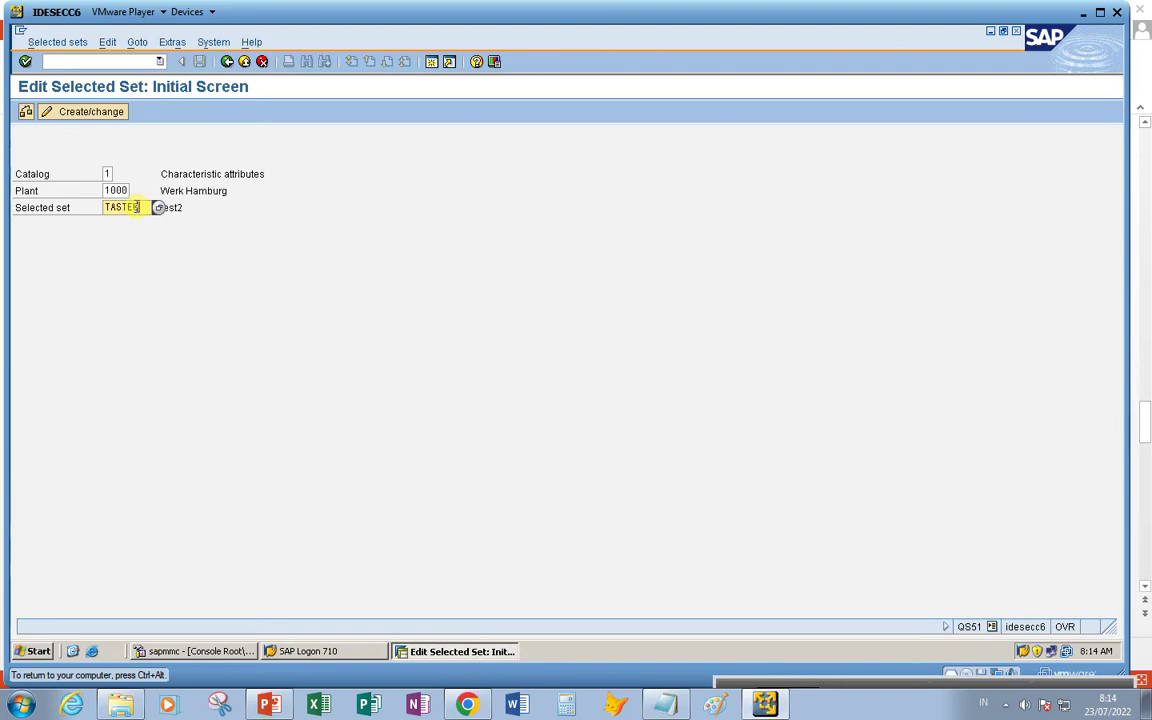
pyautogui.press('BackSpace')
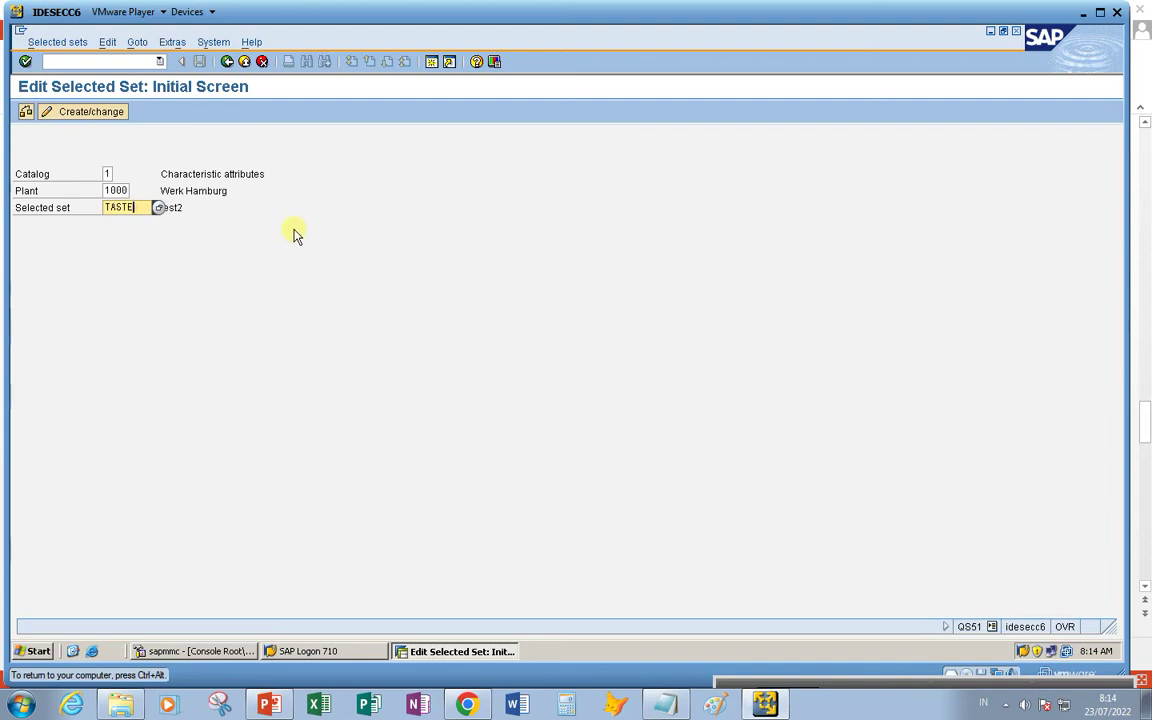
pyautogui.write('2')
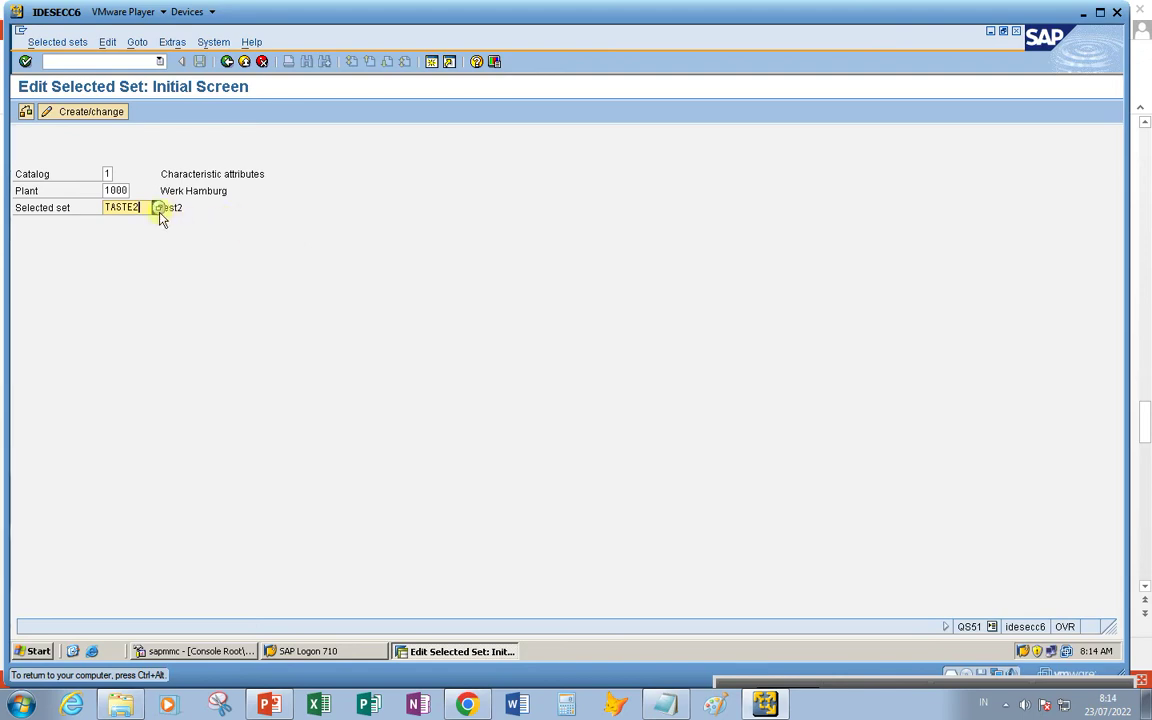
# Copy the selected set name and note "--> TASTE2" beside the QS51 (Selected Sets) line in Notepad
pyautogui.moveTo(143, 207); pyautogui.dragTo(47, 207)
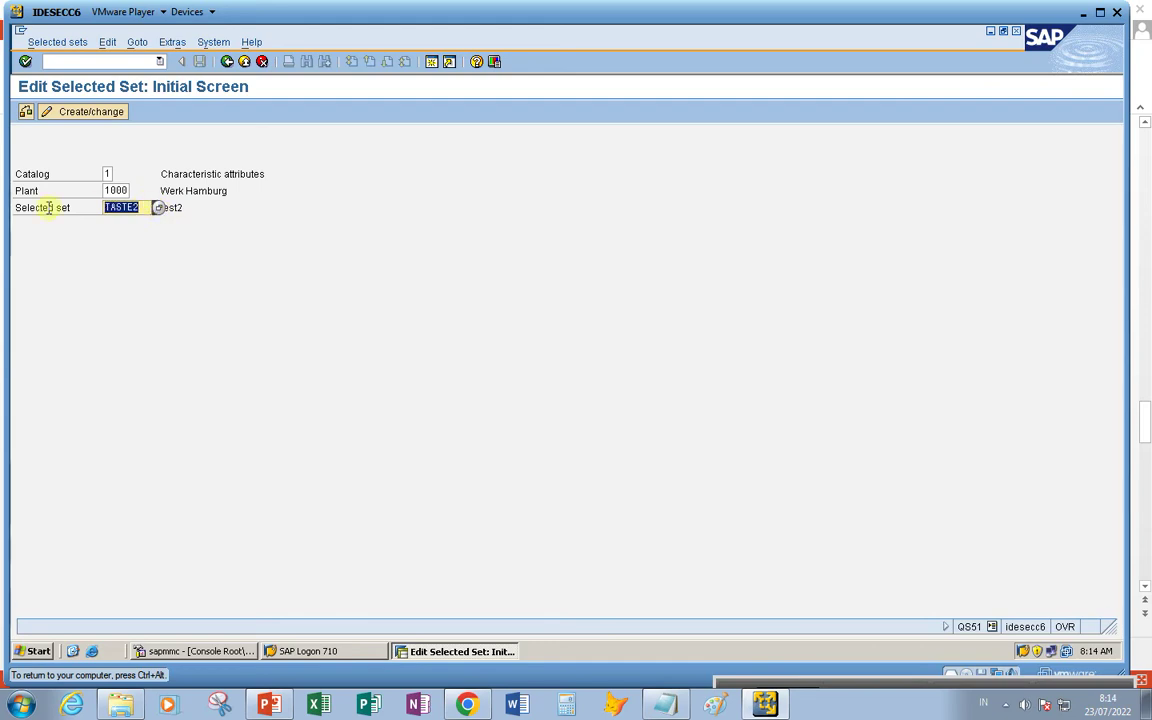
pyautogui.click(665, 705)
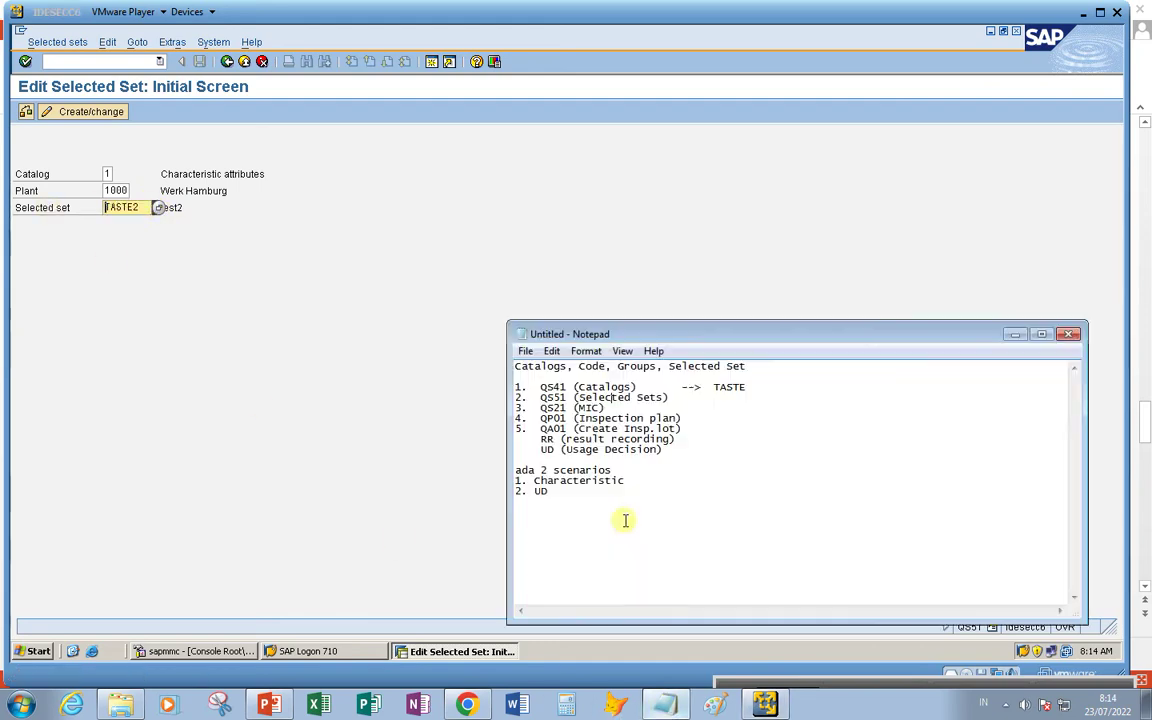
pyautogui.click(683, 400)
pyautogui.write('-->  ')
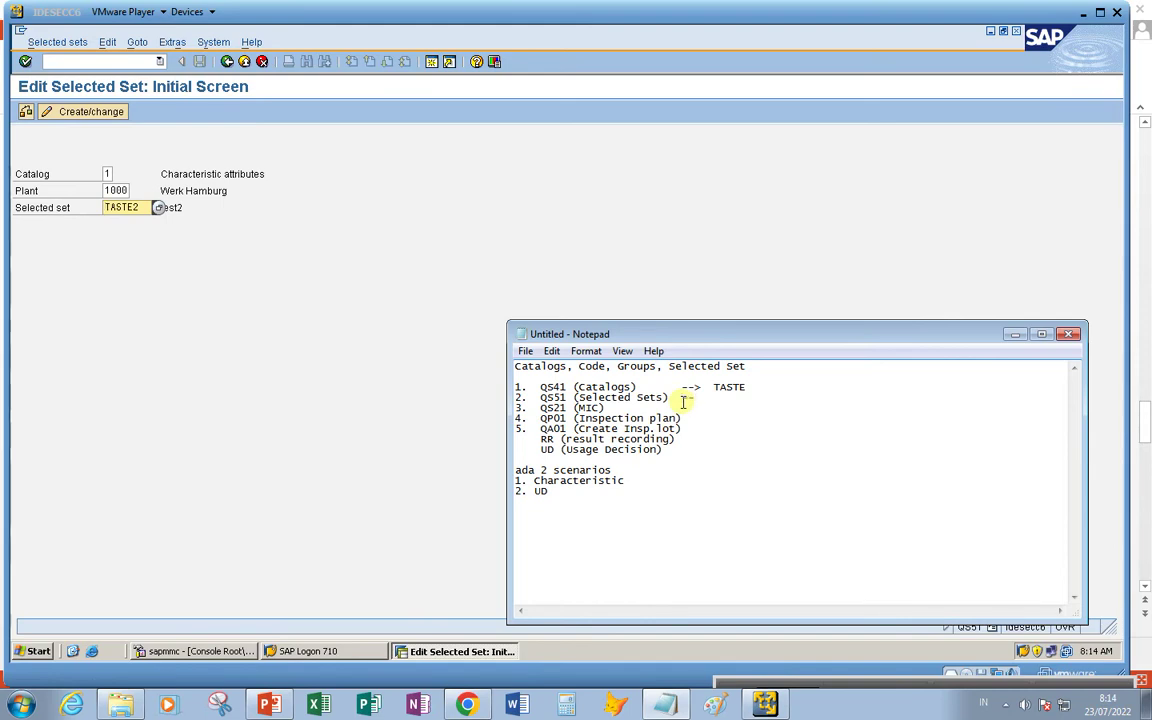
pyautogui.write('TASTE2')
# Back in SAP, create selected set TASTE2 with the short text "Rasa Roti Selected Set" and status 2 Released
pyautogui.click(437, 293)
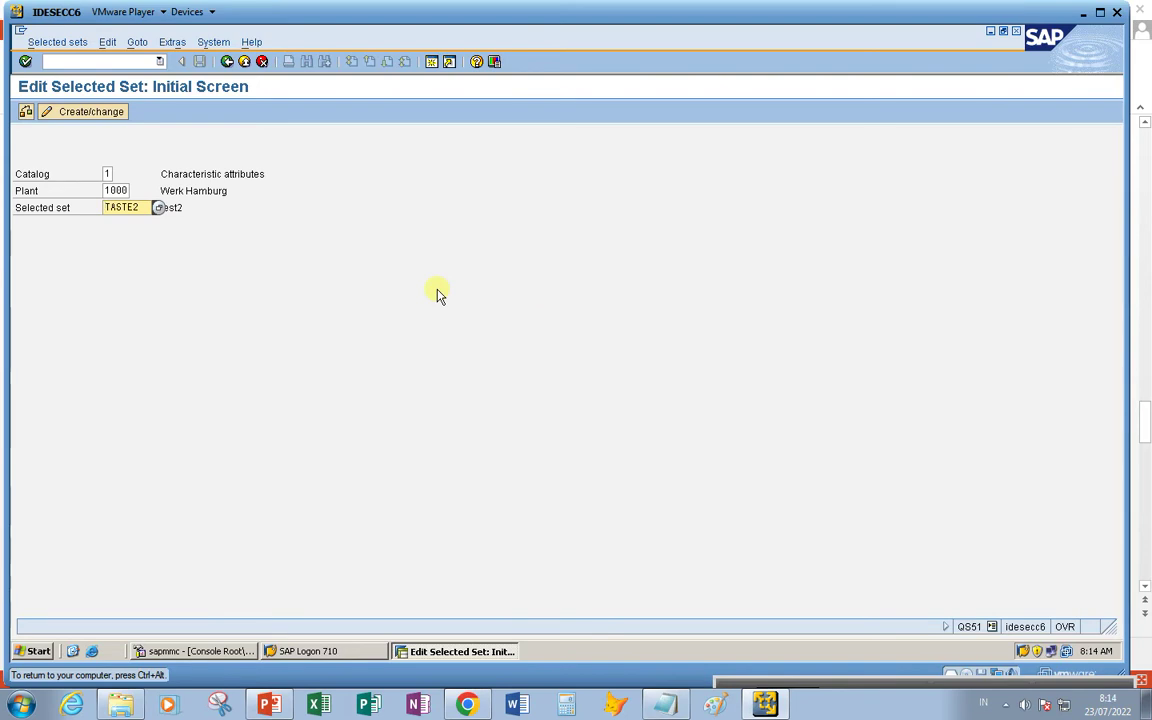
pyautogui.press('Return')
pyautogui.click(288, 221)
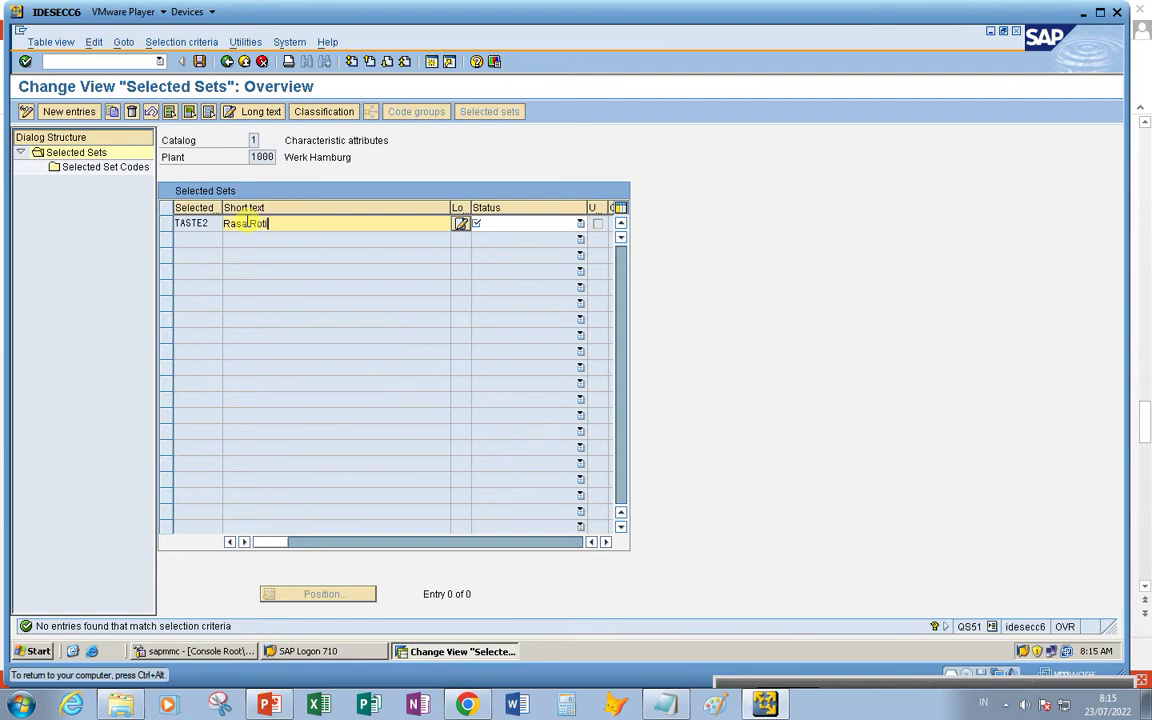
pyautogui.write('elected Set')
pyautogui.click(557, 226)
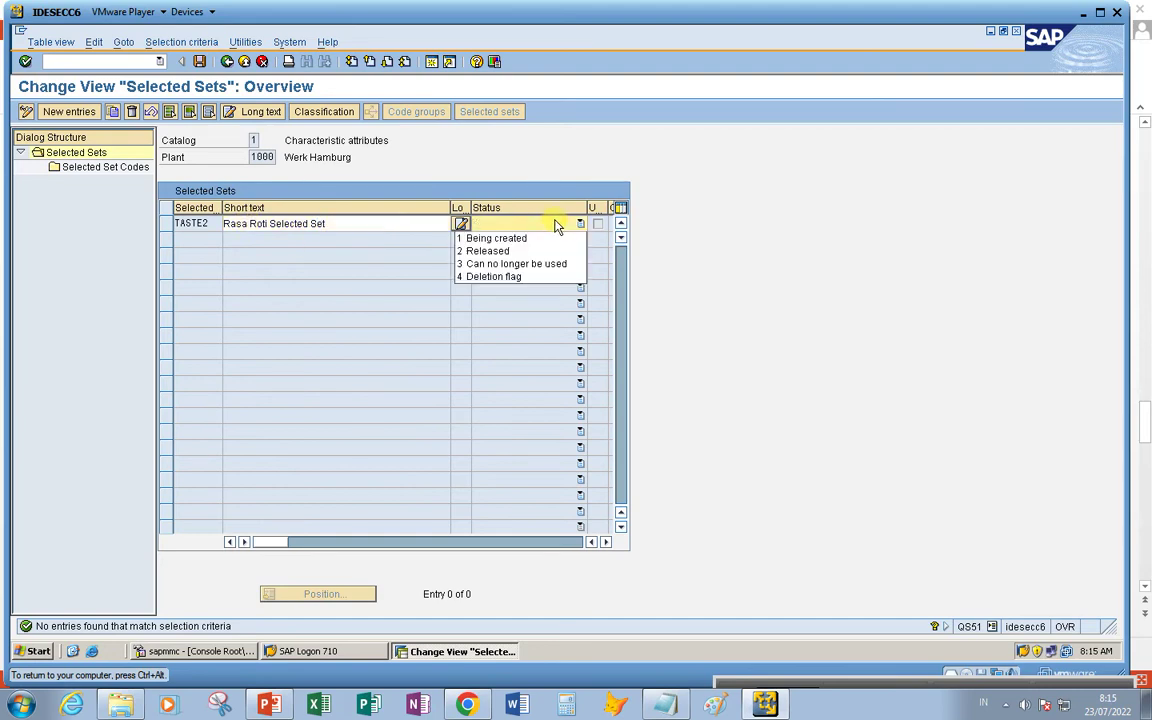
pyautogui.click(525, 251)
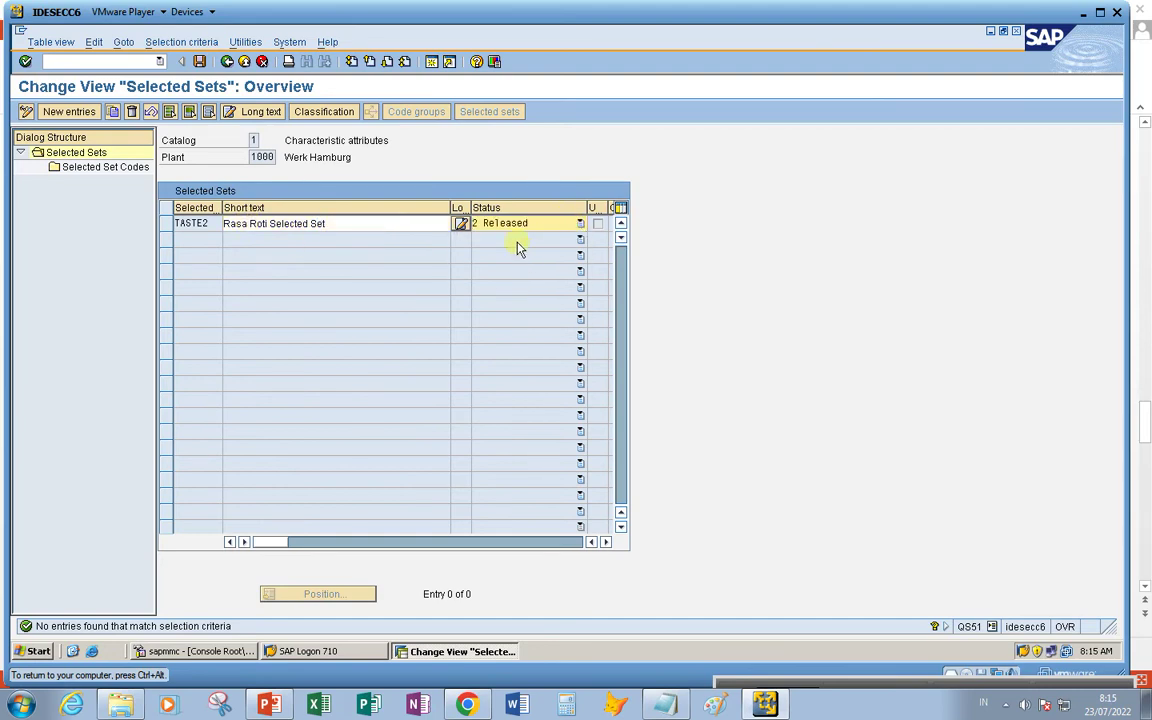
pyautogui.press('Return')
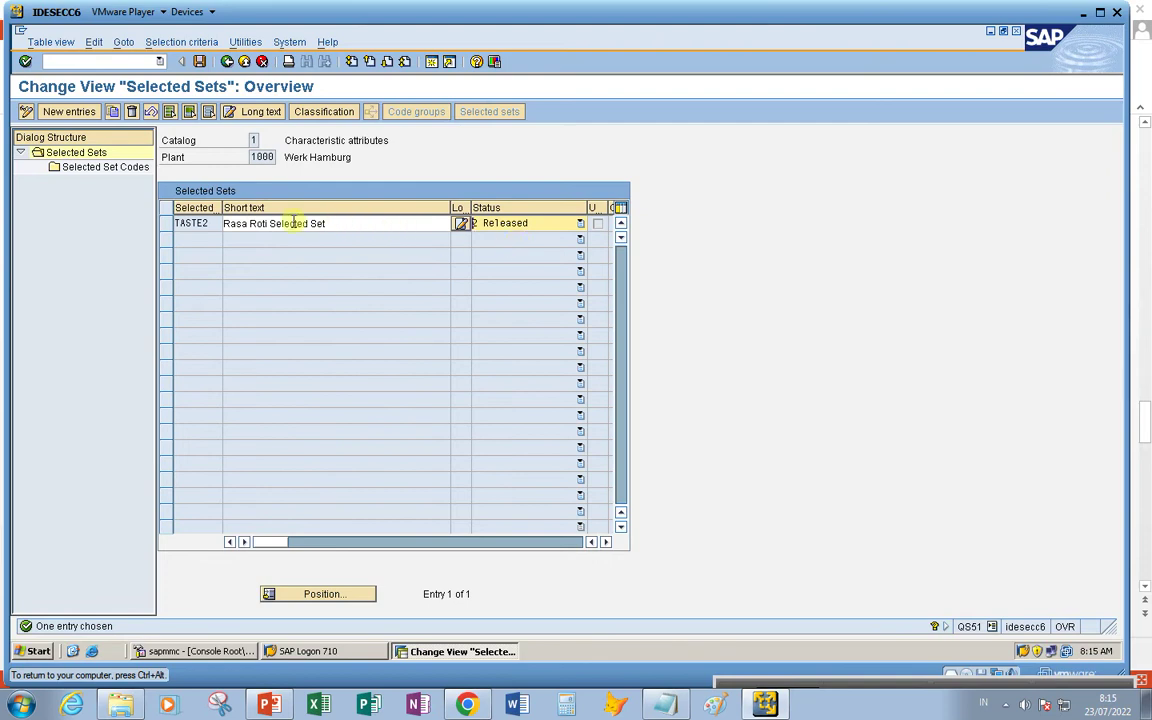
# Select the set TASTE2, open its Selected Set Codes and start new entries
pyautogui.click(168, 224)
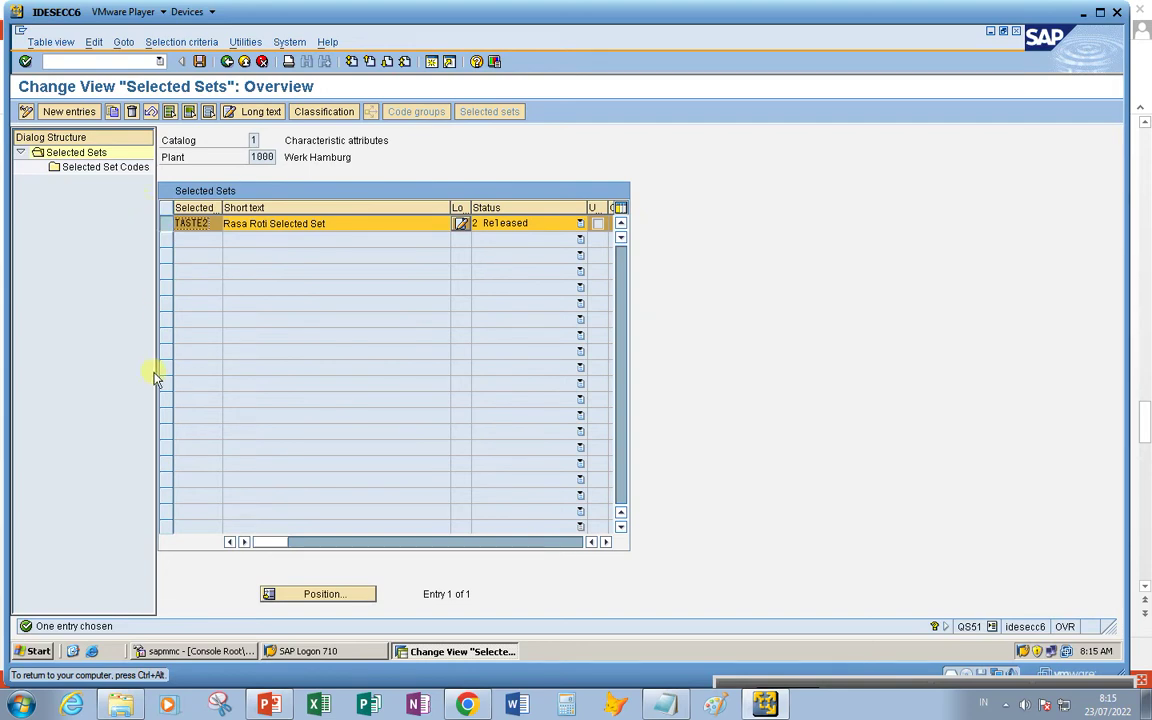
pyautogui.moveTo(156, 372); pyautogui.dragTo(230, 368)
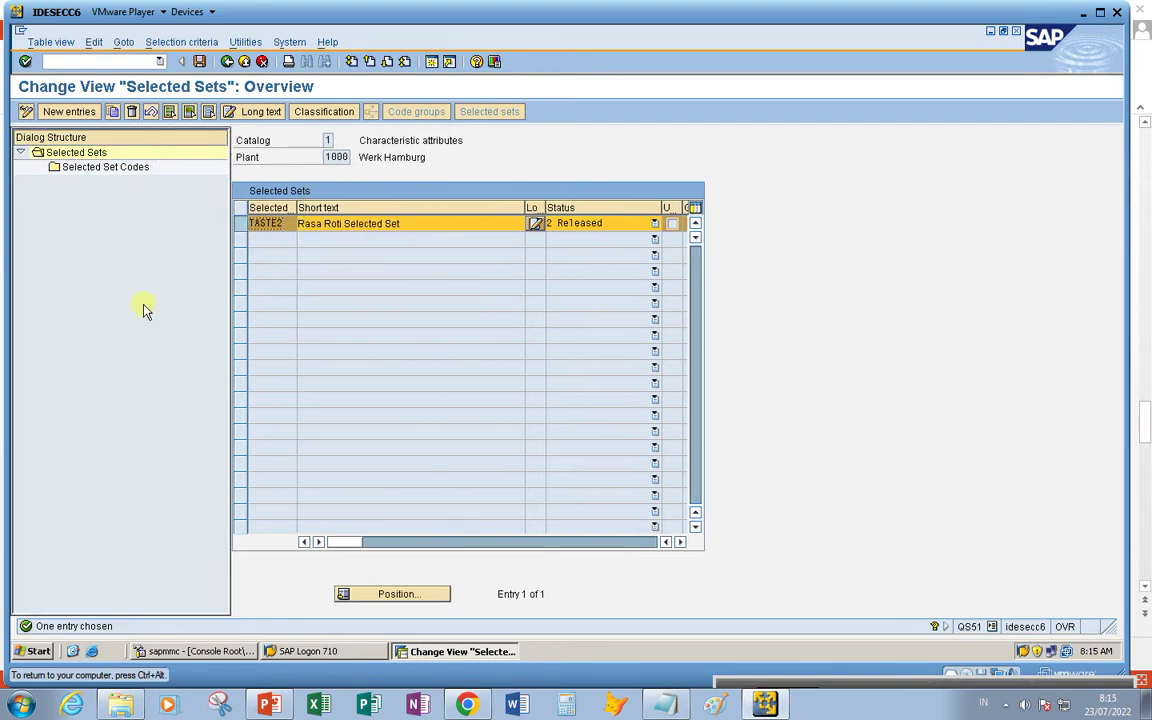
pyautogui.doubleClick(146, 170)
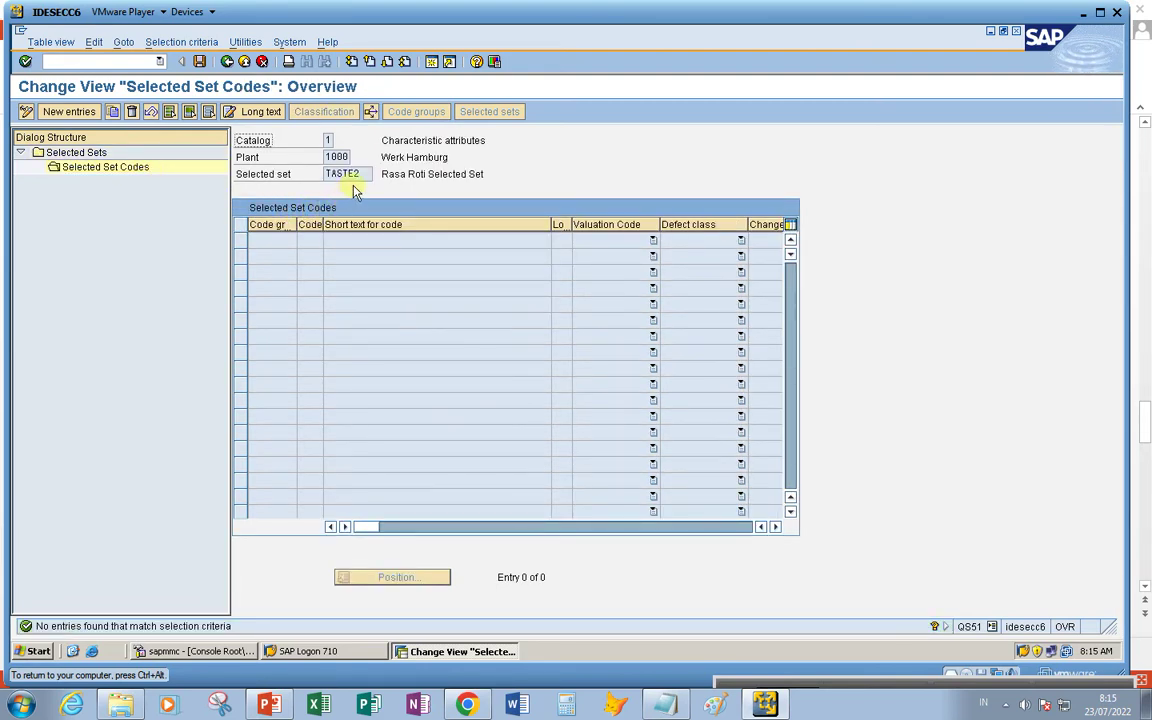
pyautogui.moveTo(366, 174); pyautogui.dragTo(320, 174)
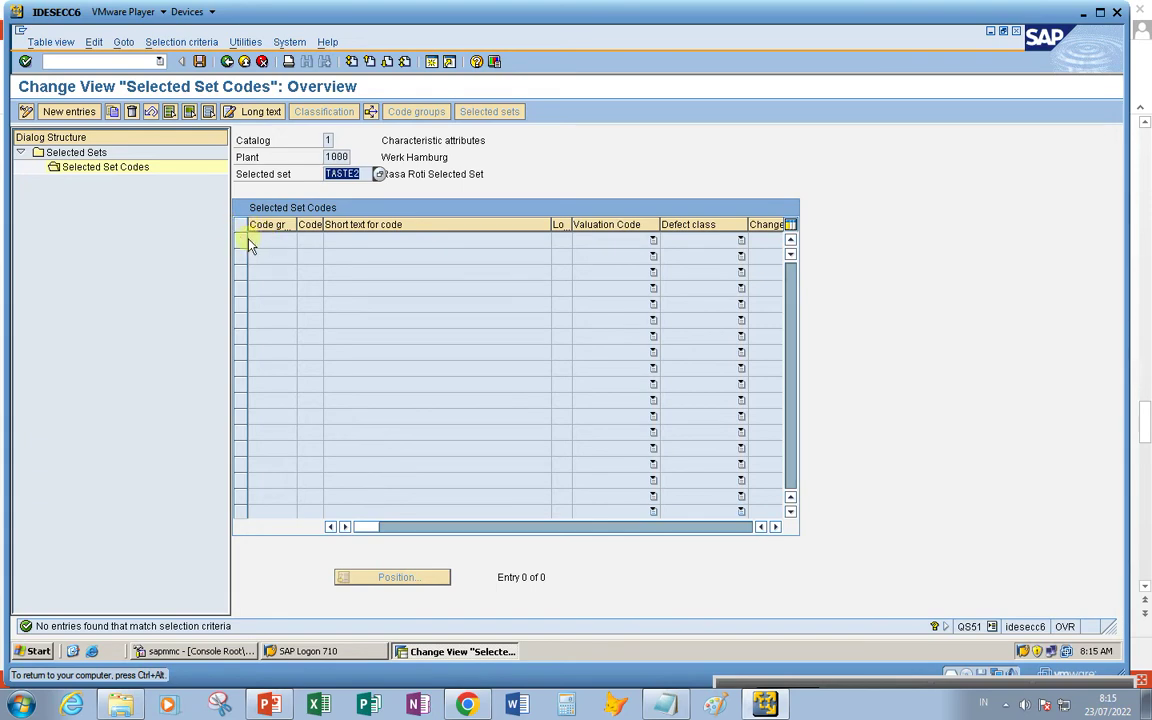
pyautogui.click(70, 111)
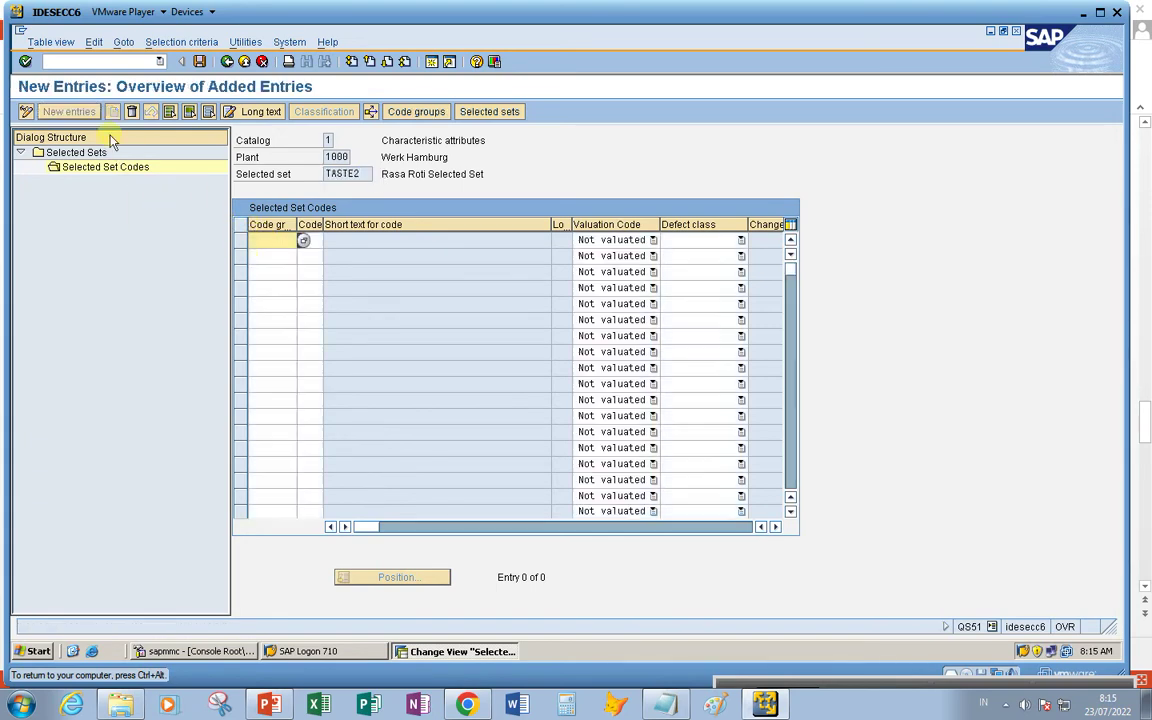
# Add code 01 Cocolate from code group TASTE to the selected set and value it as A Accepted (OK)
pyautogui.click(302, 241)
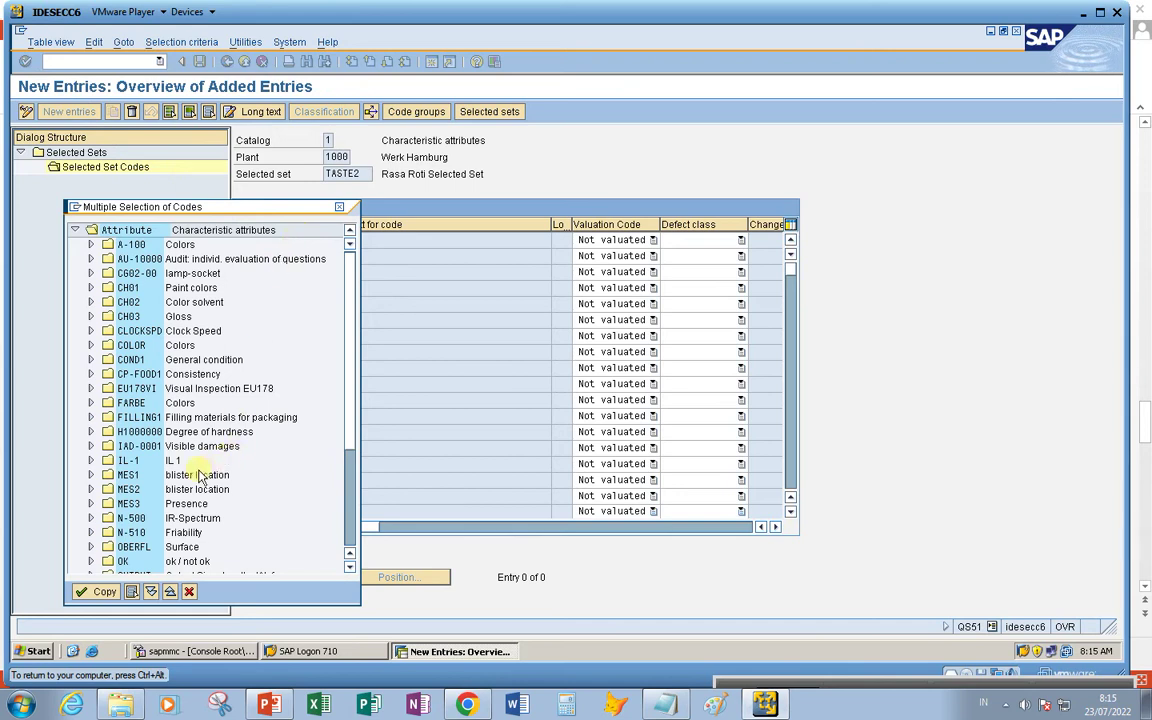
pyautogui.moveTo(348, 415); pyautogui.dragTo(345, 545)
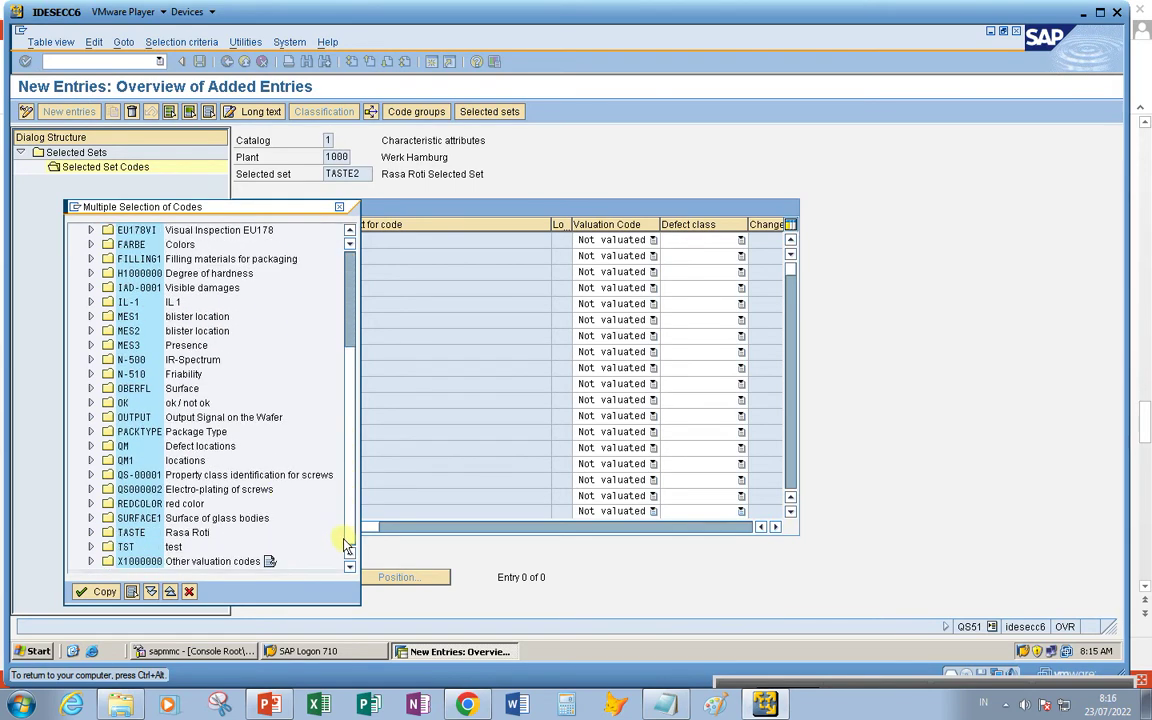
pyautogui.click(128, 533)
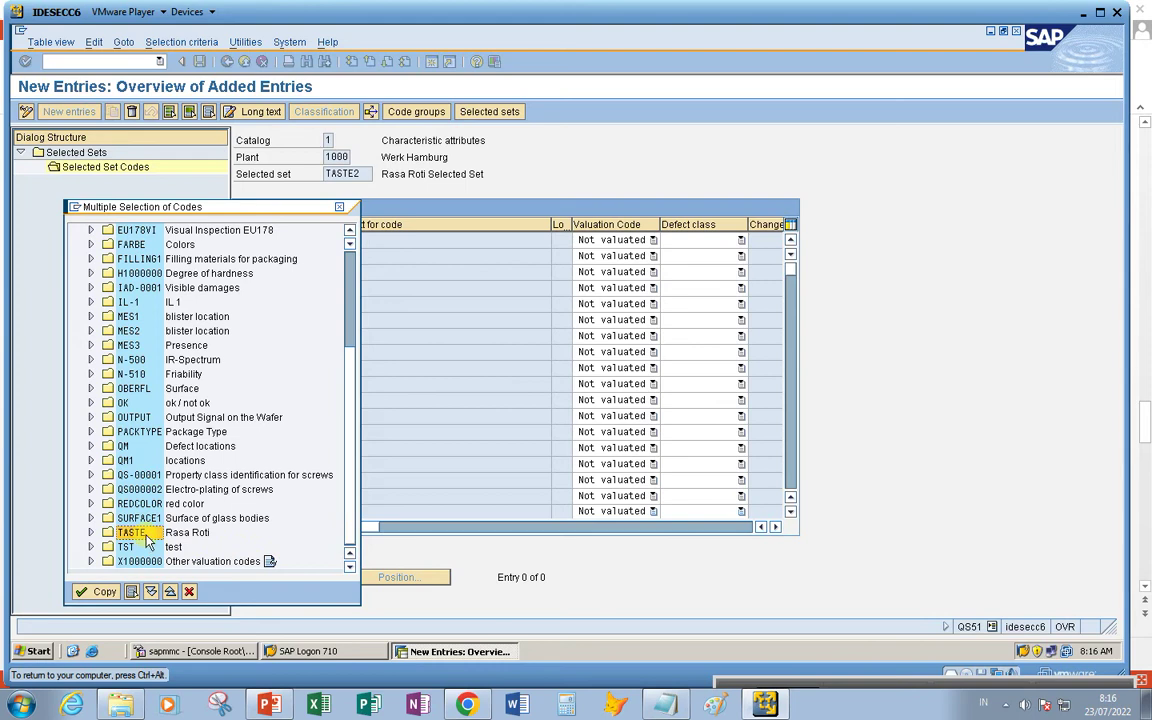
pyautogui.click(91, 533)
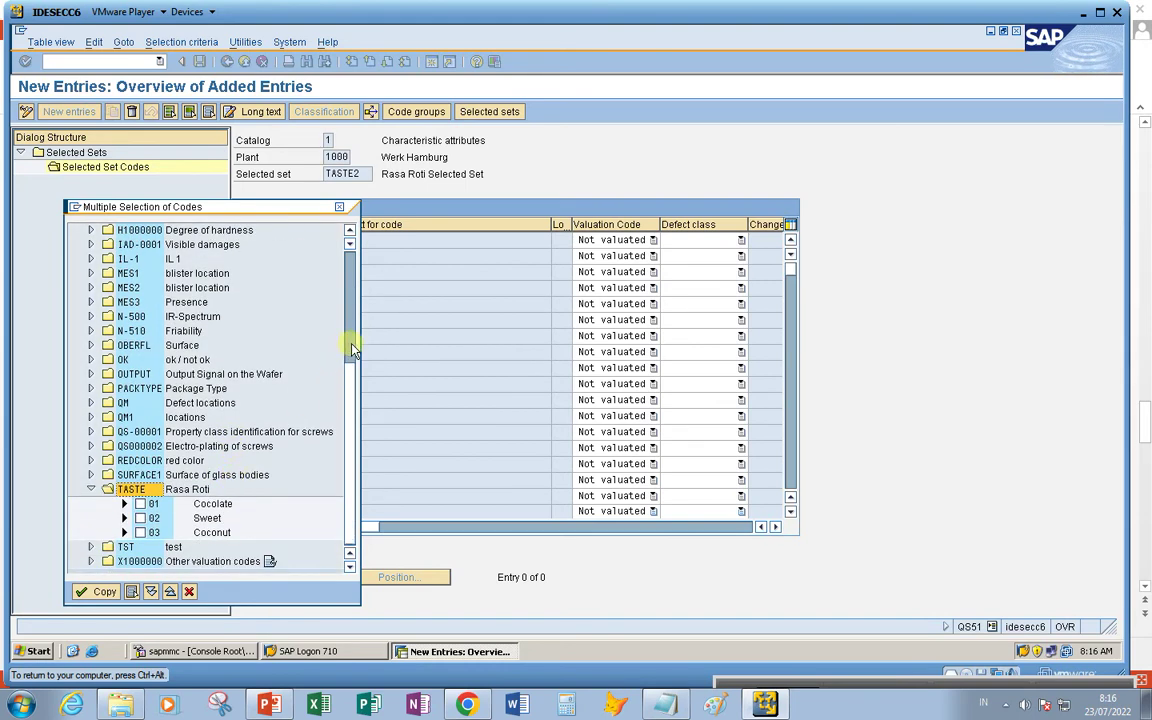
pyautogui.scroll(5, 318, 320)
pyautogui.scroll(-5, 224, 508)
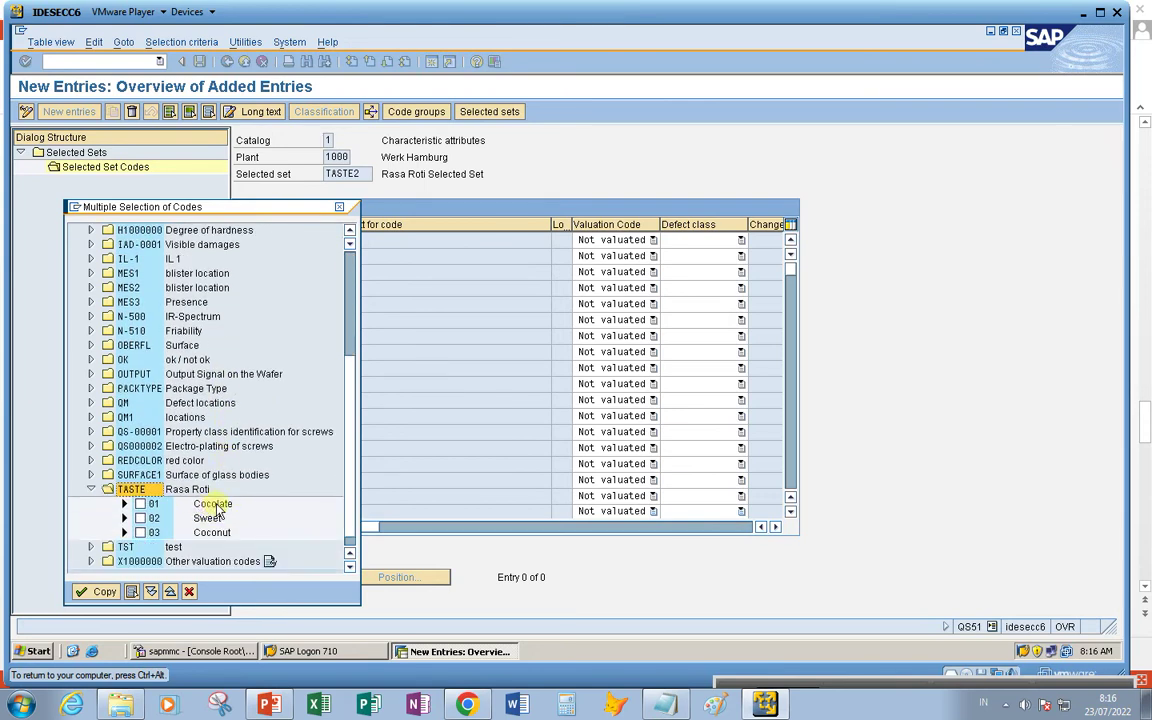
pyautogui.click(140, 504)
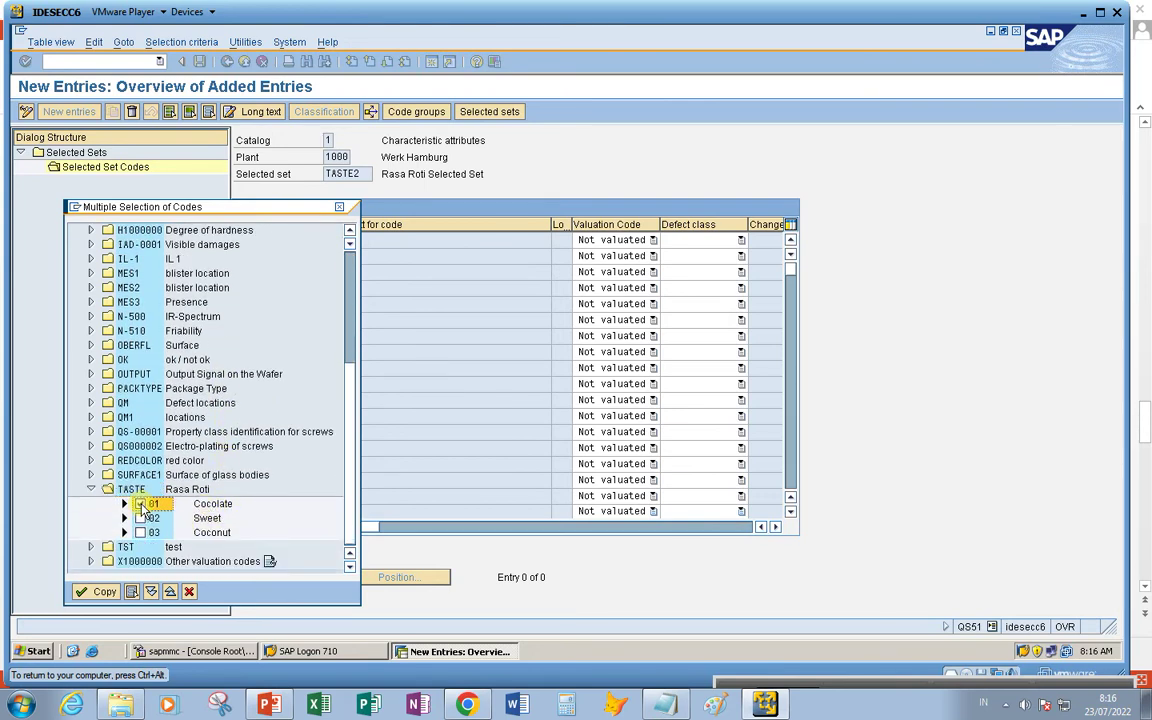
pyautogui.click(105, 592)
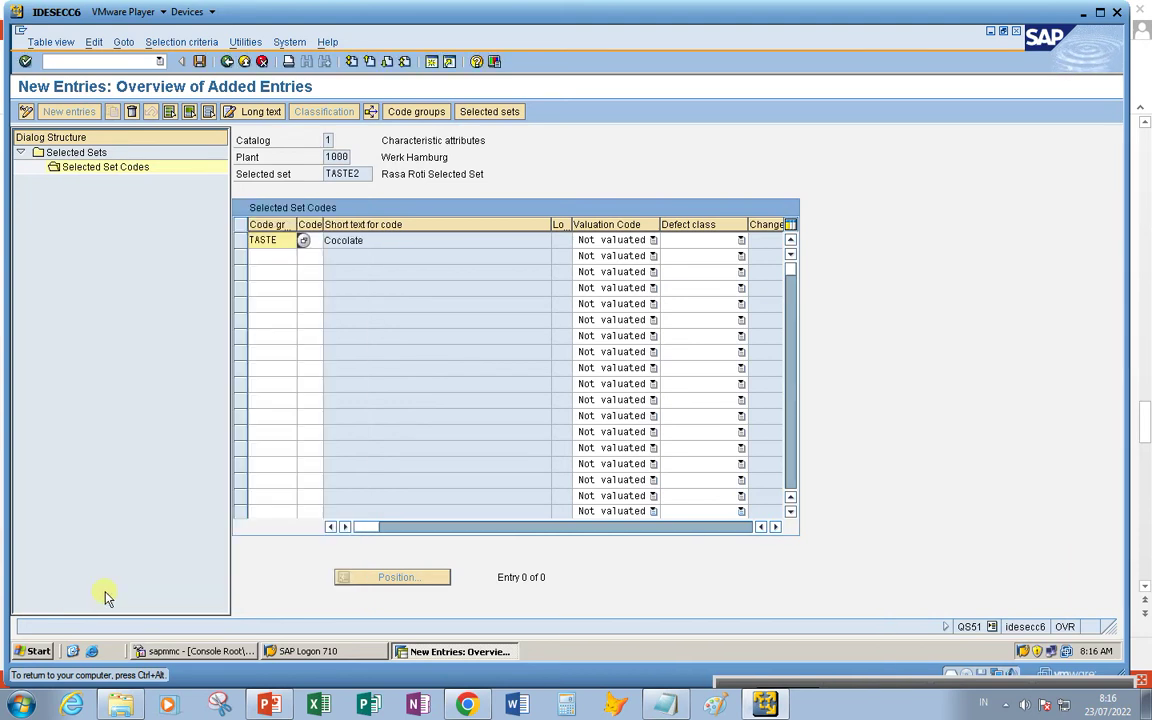
pyautogui.click(653, 242)
pyautogui.click(627, 256)
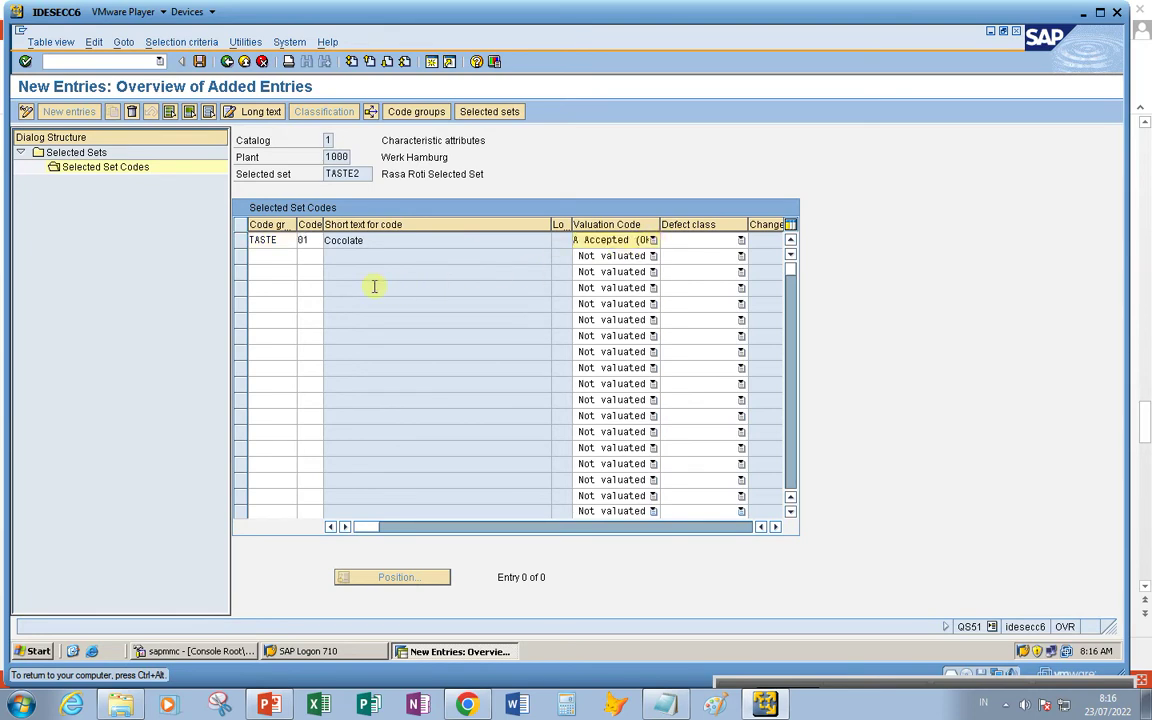
# Add code 02 Sweet from code group TASTE in the second row, valued as A Accepted (OK)
pyautogui.click(286, 257)
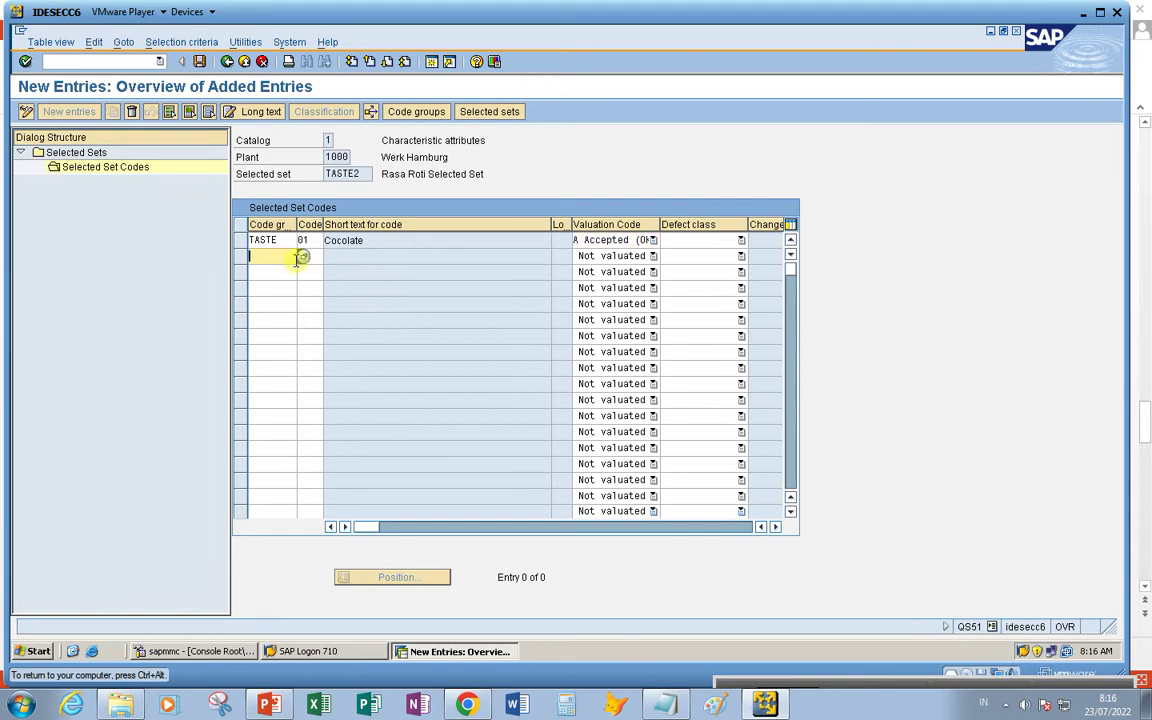
pyautogui.click(303, 257)
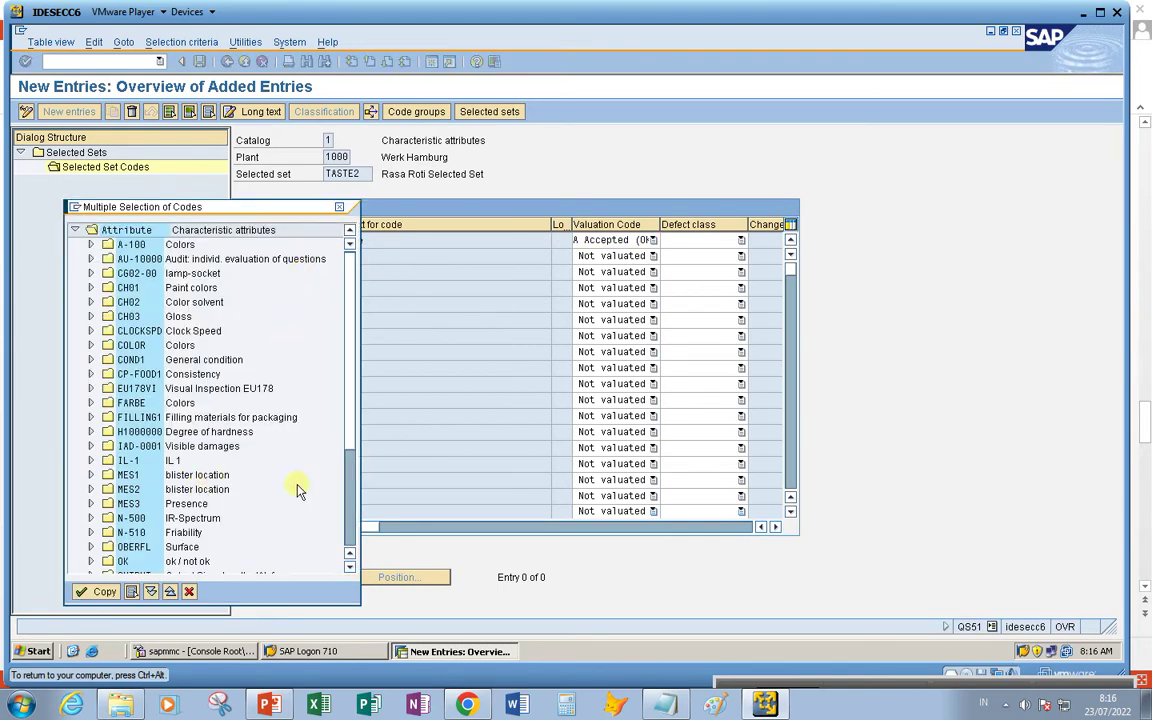
pyautogui.scroll(-4, 349, 432)
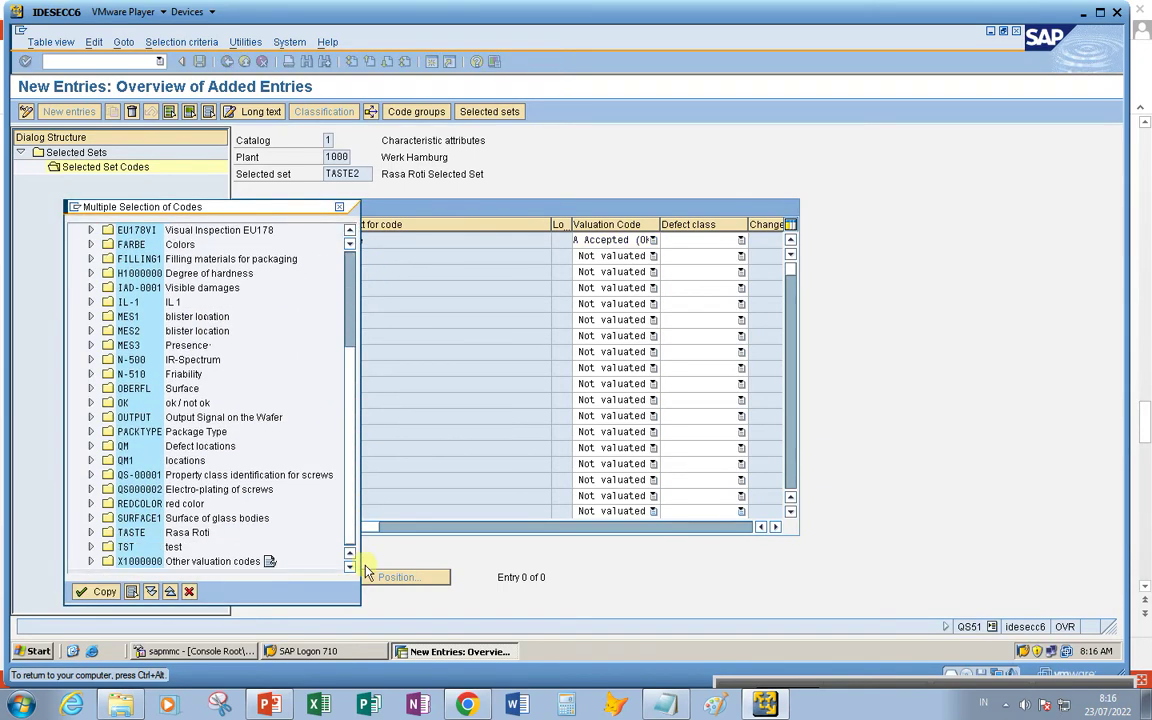
pyautogui.click(89, 533)
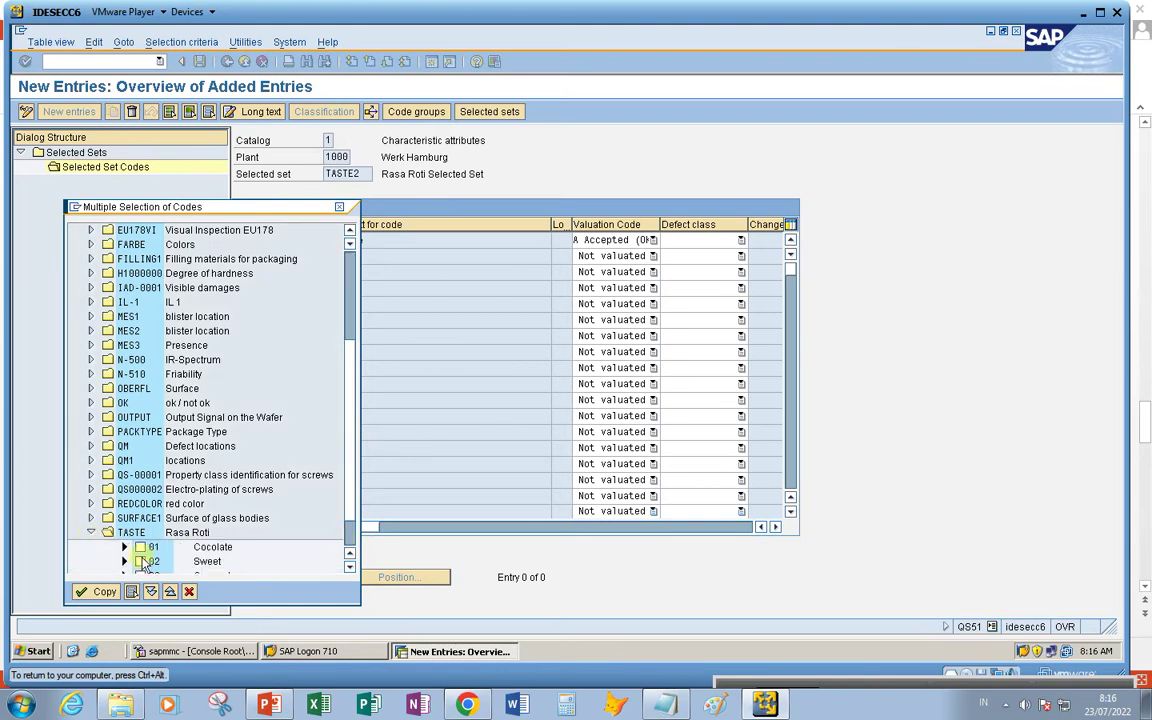
pyautogui.click(141, 562)
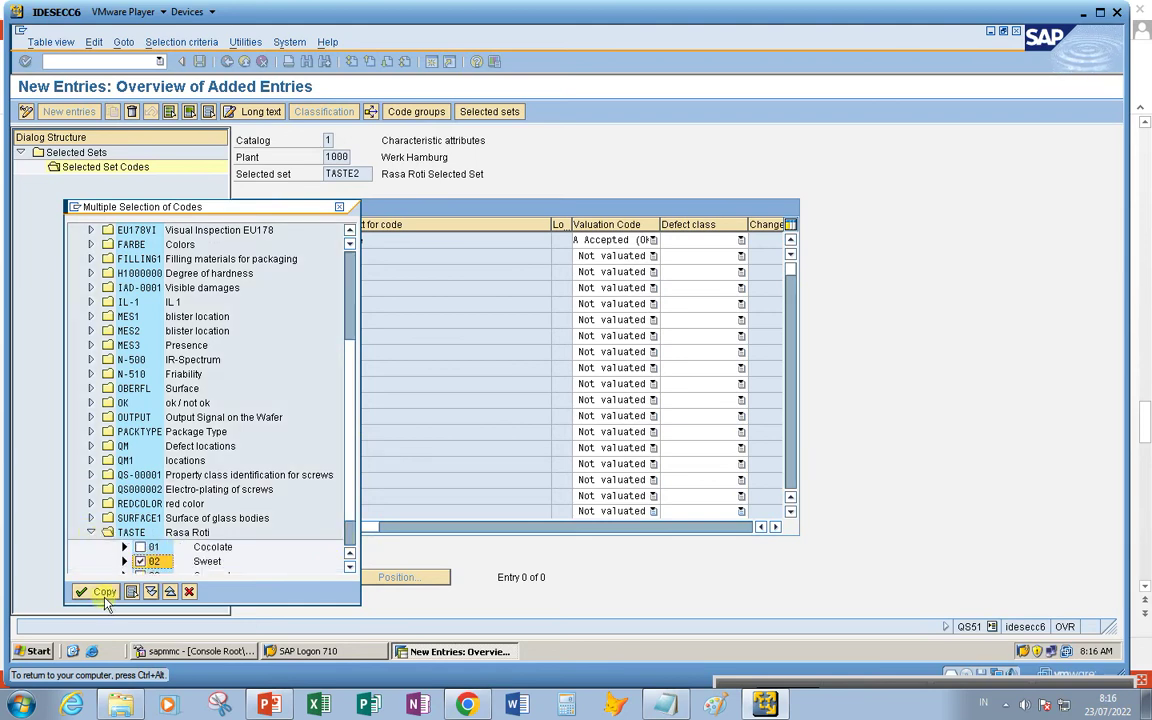
pyautogui.click(97, 591)
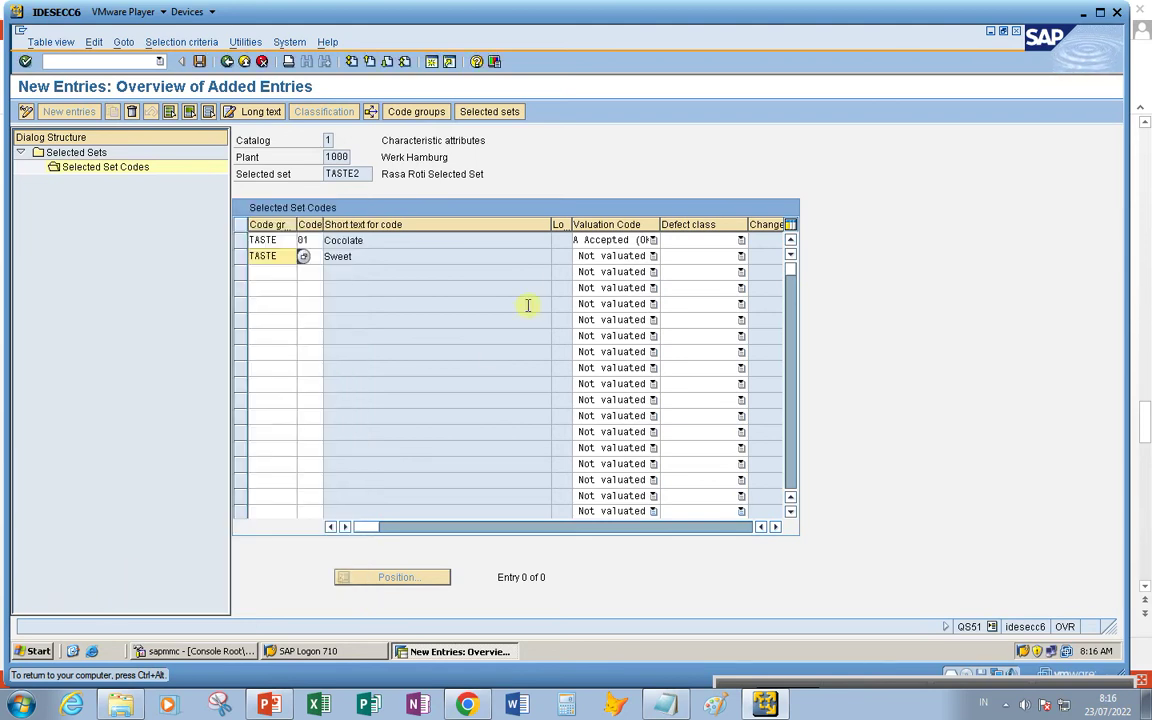
pyautogui.click(653, 256)
pyautogui.click(612, 271)
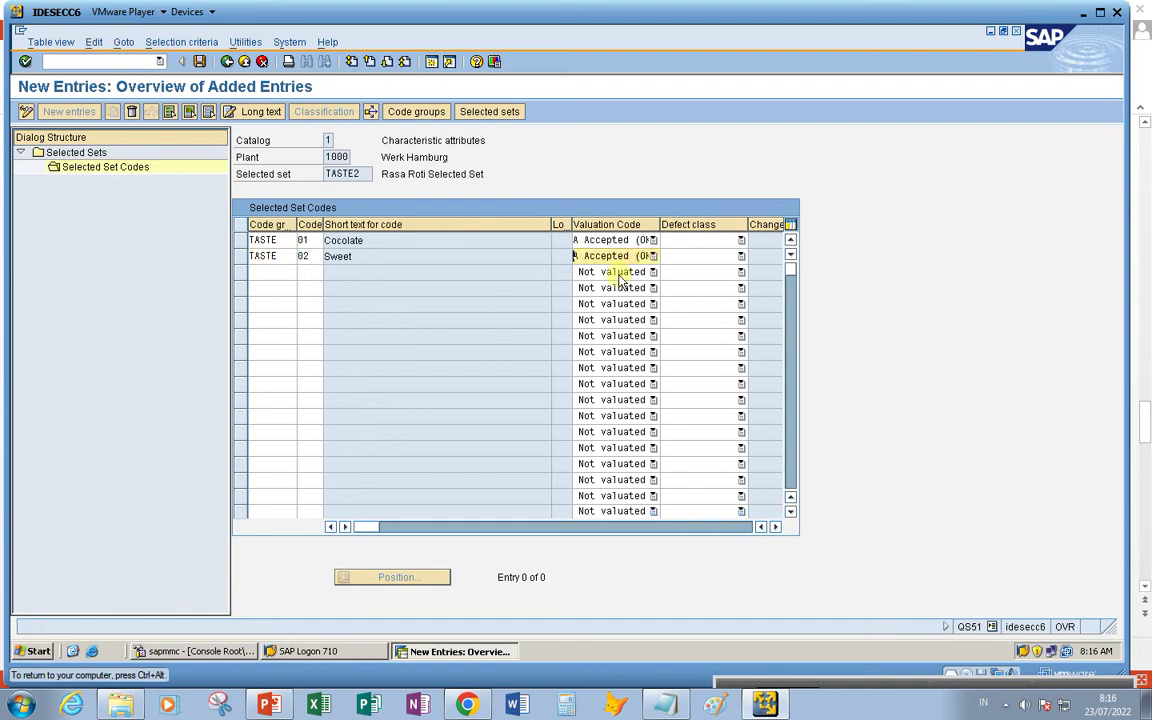
# Add code 03 Coconut from code group TASTE in the third row, valued as A Accepted (OK), and validate the entries
pyautogui.click(285, 272)
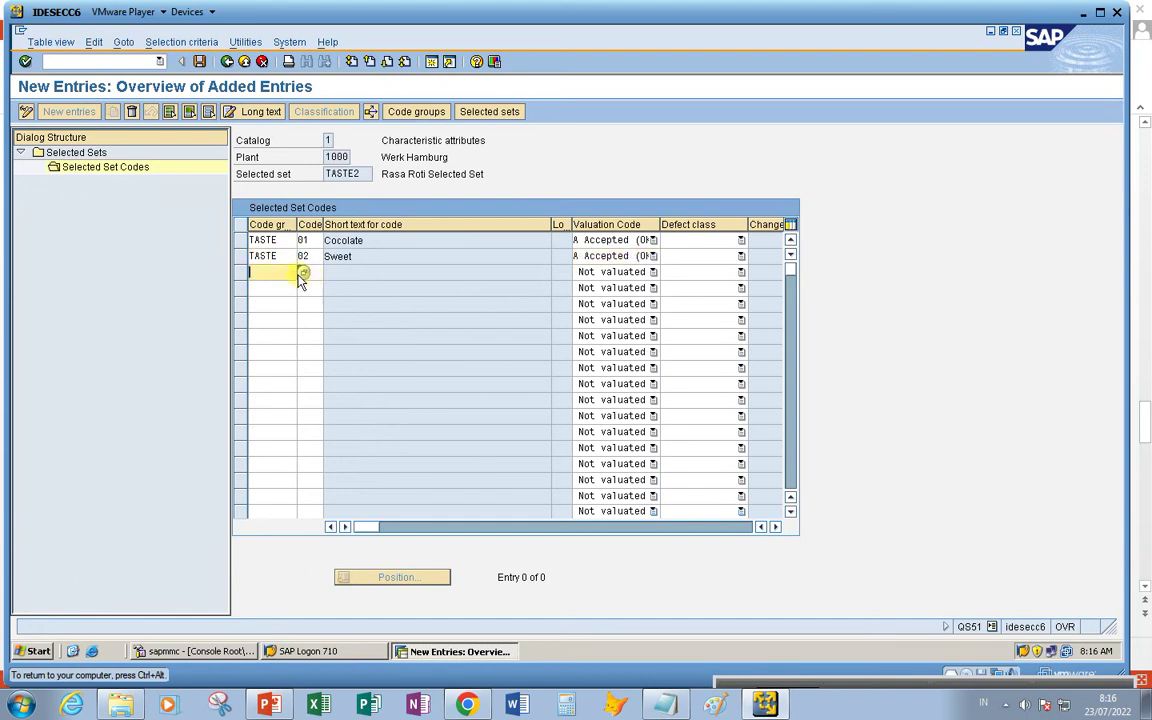
pyautogui.click(304, 274)
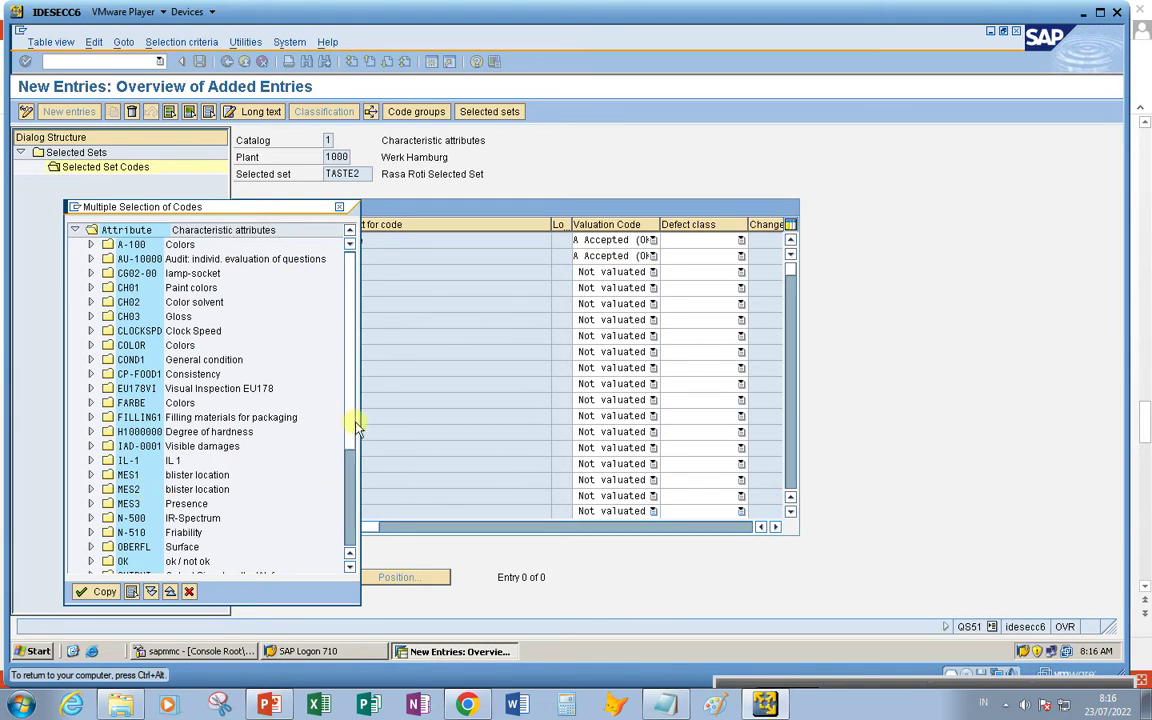
pyautogui.scroll(-4, 352, 429)
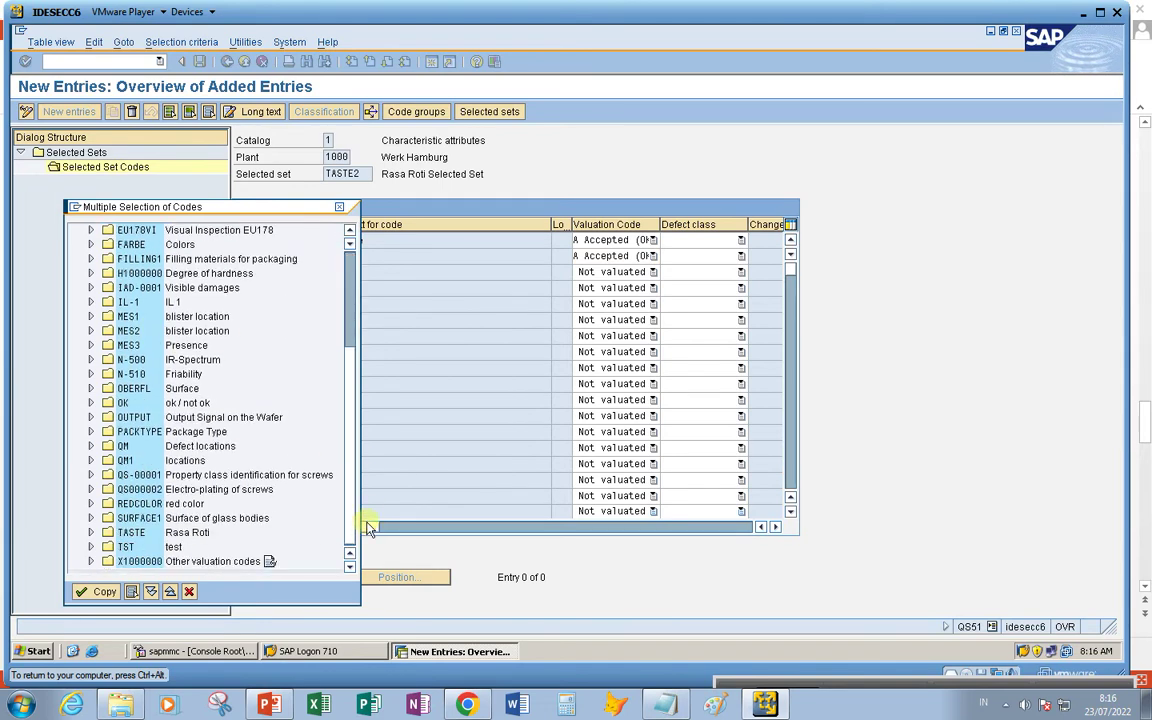
pyautogui.click(91, 532)
pyautogui.scroll(-1, 352, 530)
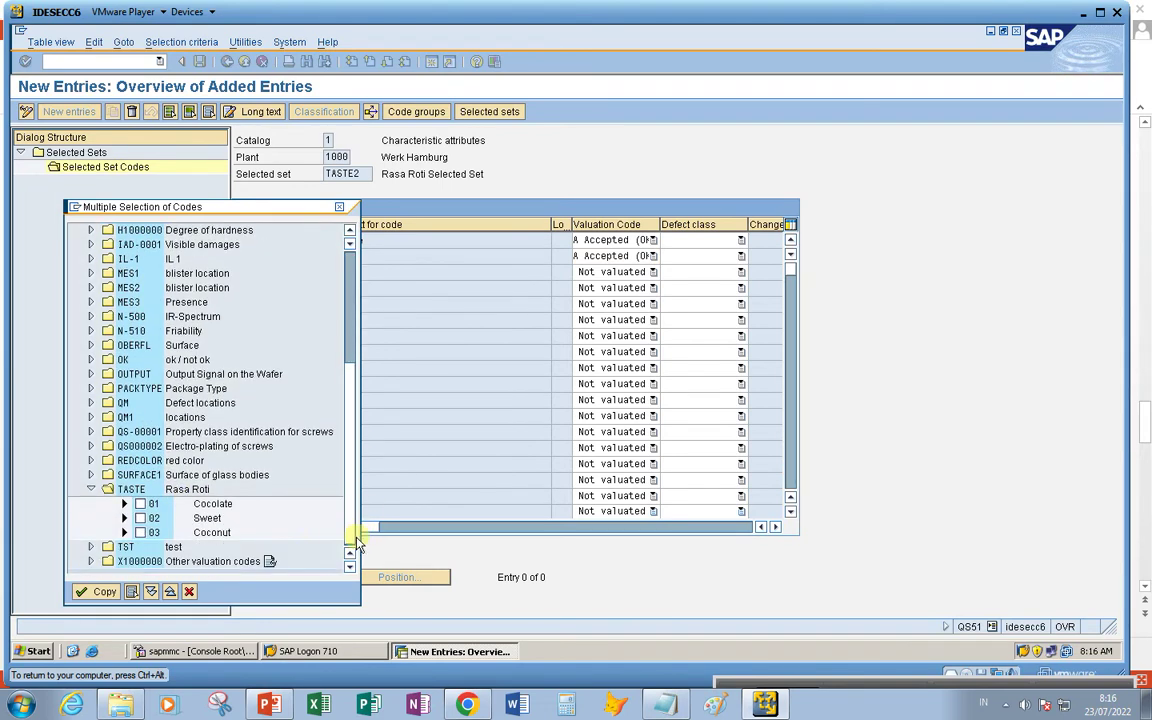
pyautogui.click(140, 532)
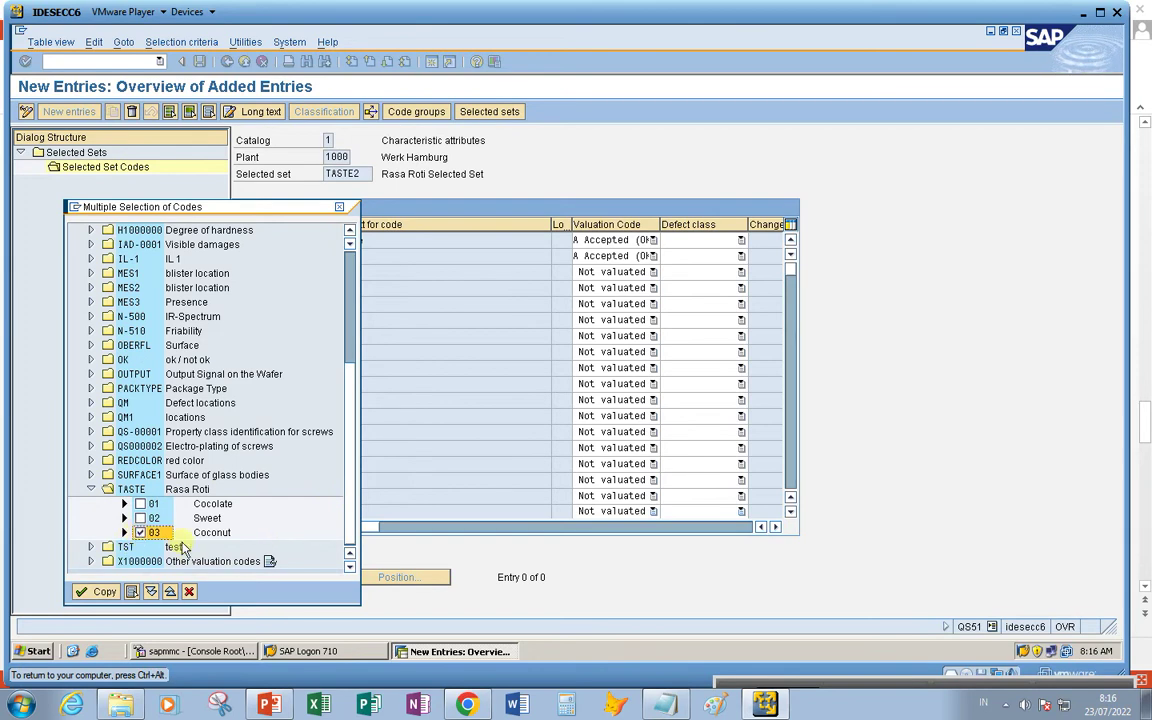
pyautogui.click(99, 595)
pyautogui.click(652, 272)
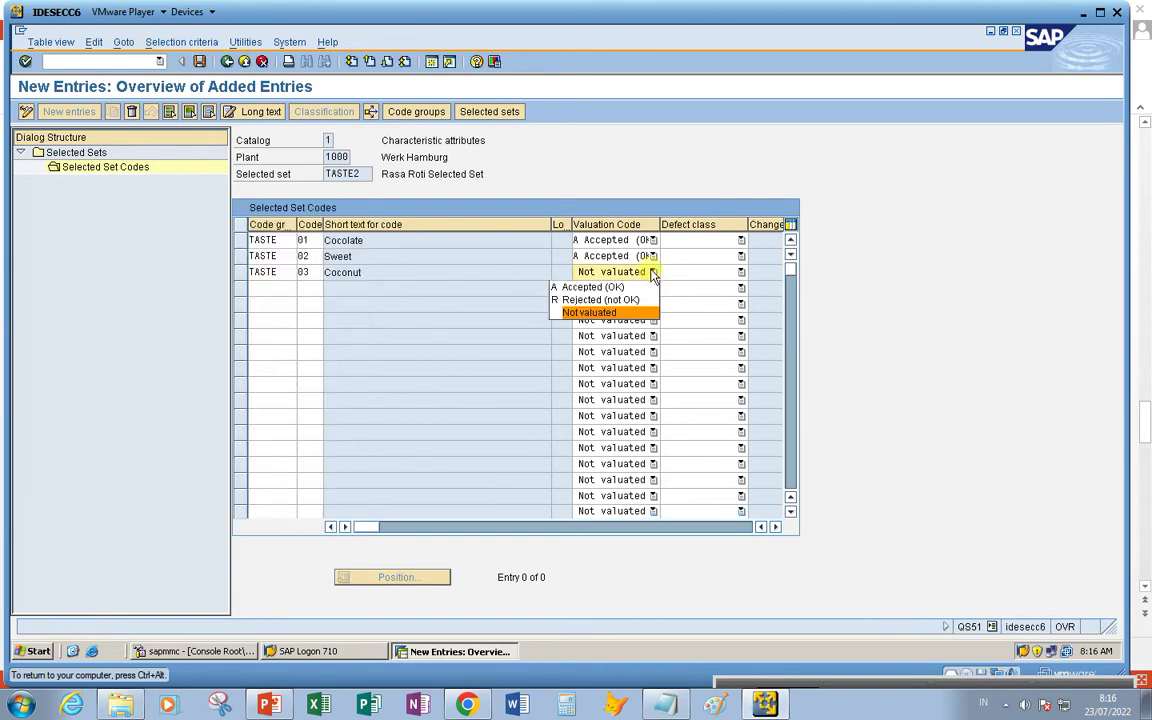
pyautogui.click(634, 287)
pyautogui.press('Return')
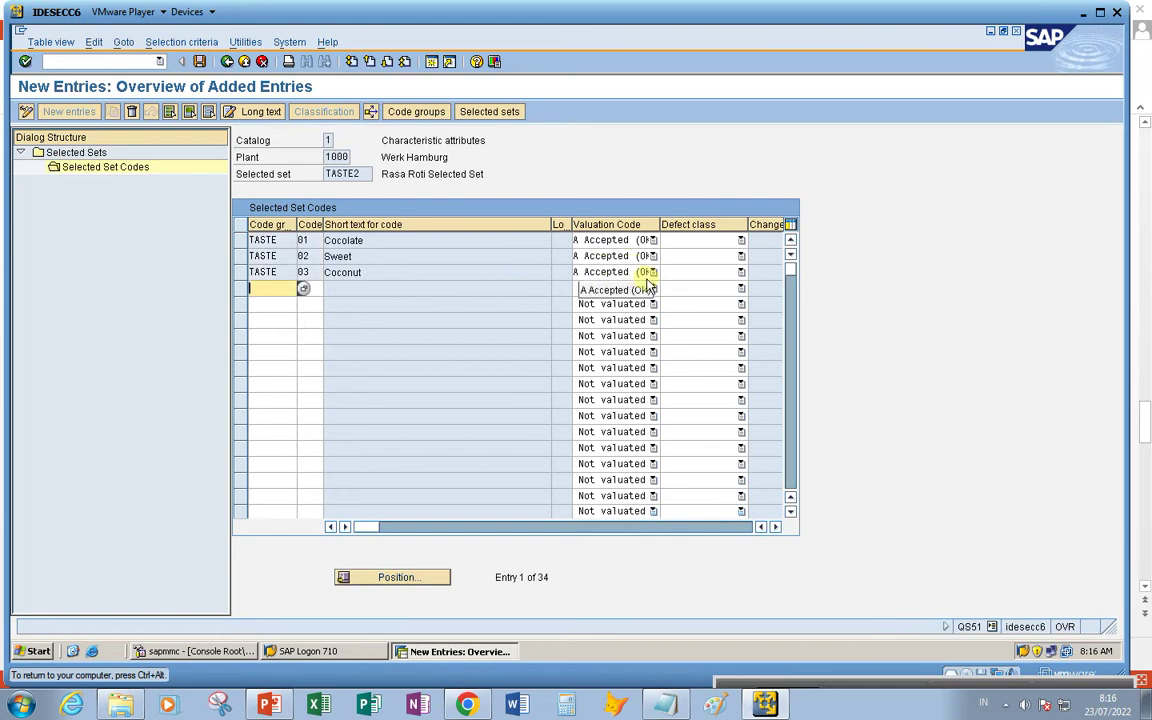
# Review the defect class choices for Coconut without assigning one, and save the selected set under customizing request SIPK900047
pyautogui.click(716, 273)
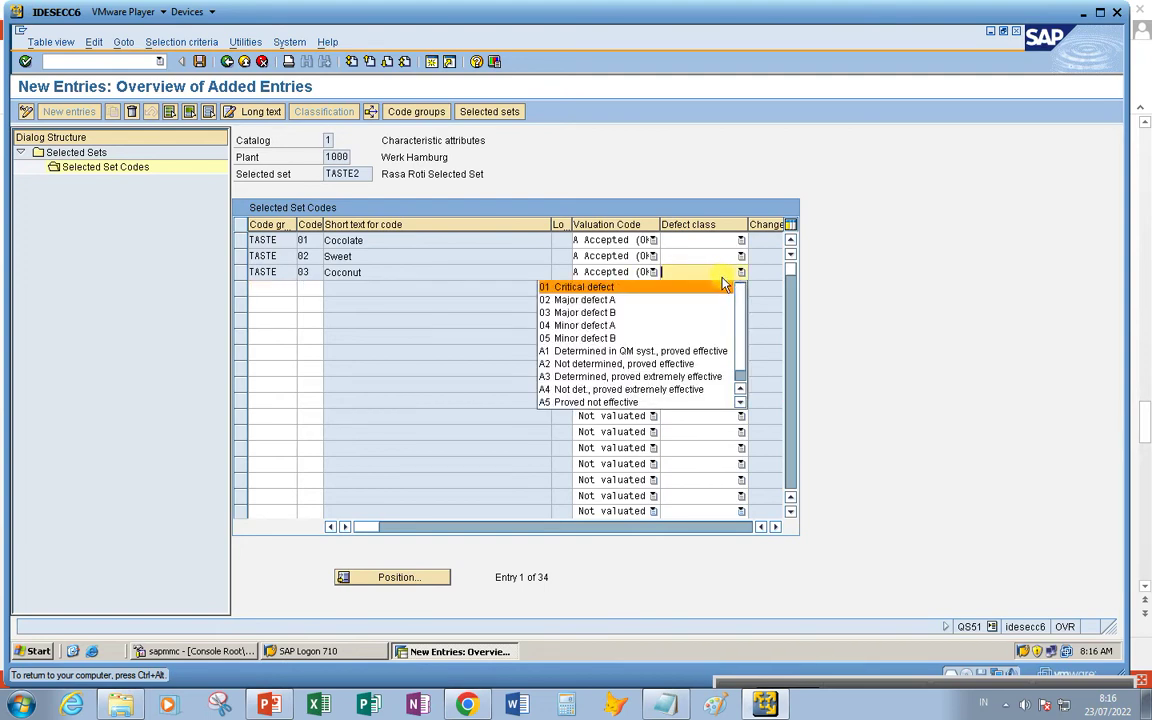
pyautogui.click(478, 308)
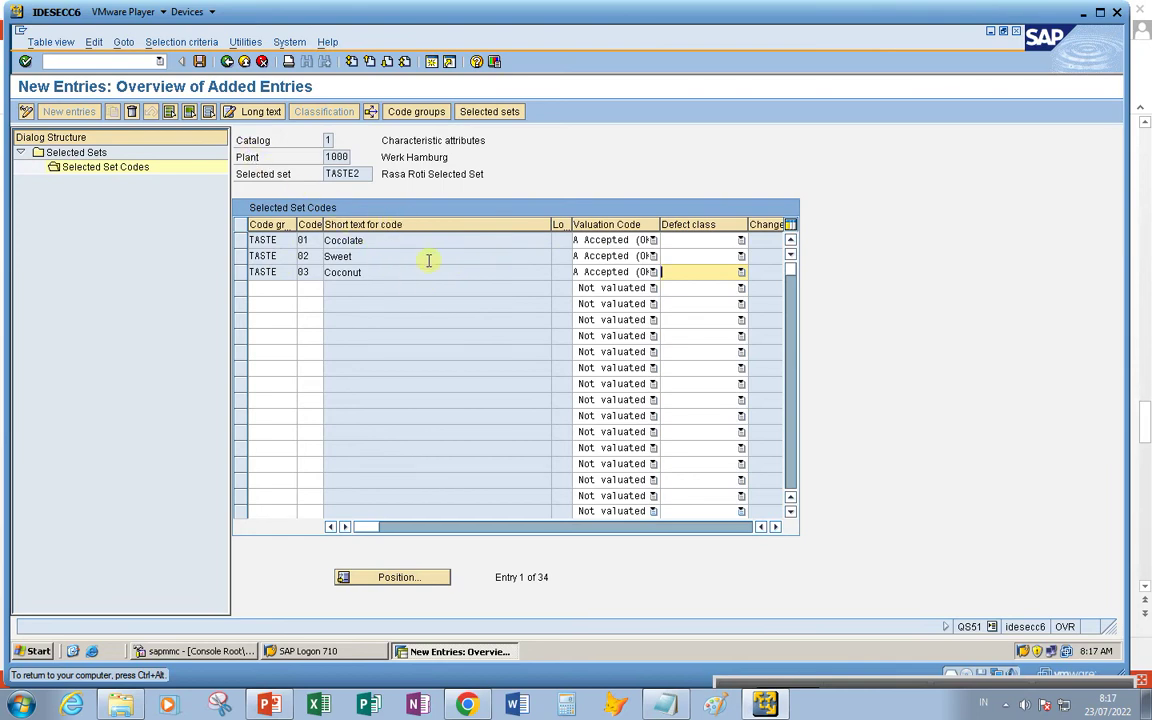
pyautogui.click(199, 61)
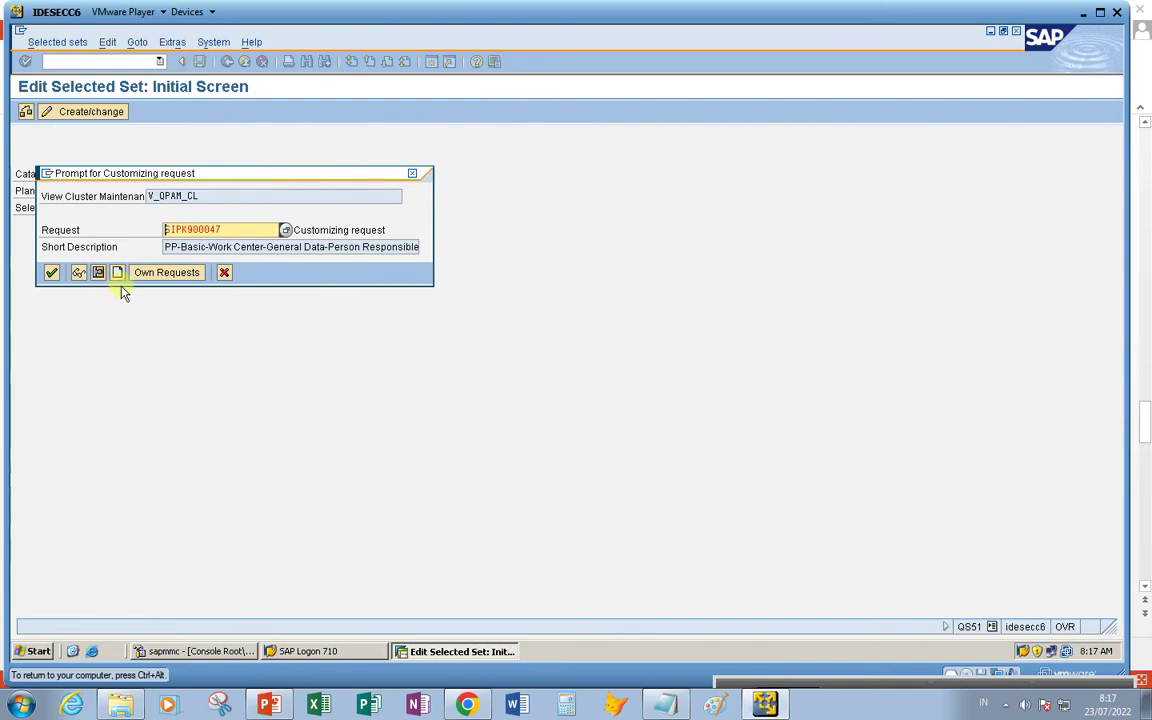
pyautogui.click(51, 272)
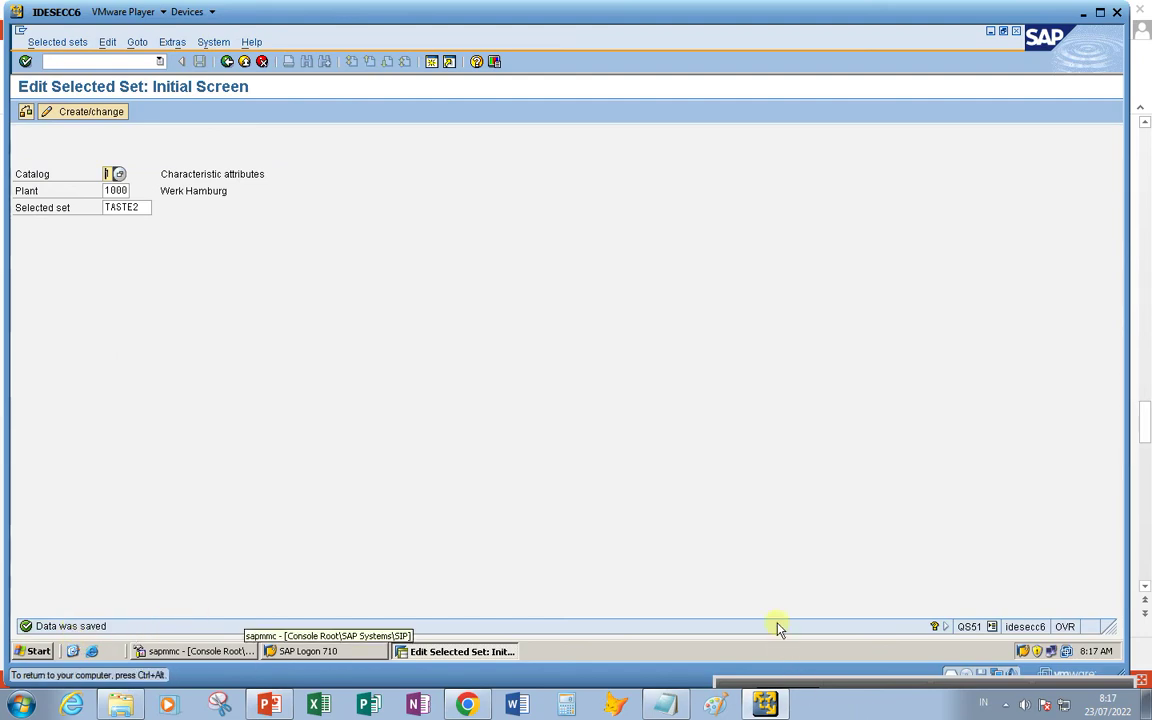
# Check the transaction list in Notepad, and back in SAP leave QS51 and open transaction QS21
pyautogui.click(665, 705)
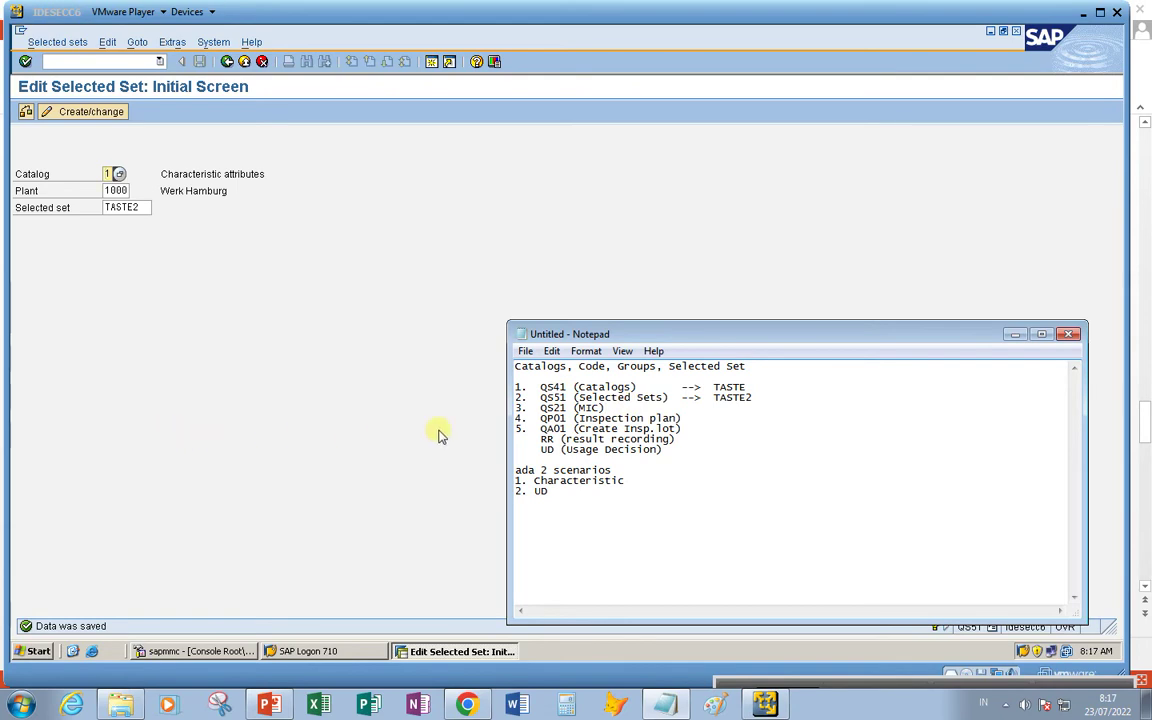
pyautogui.click(270, 437)
pyautogui.click(52, 60)
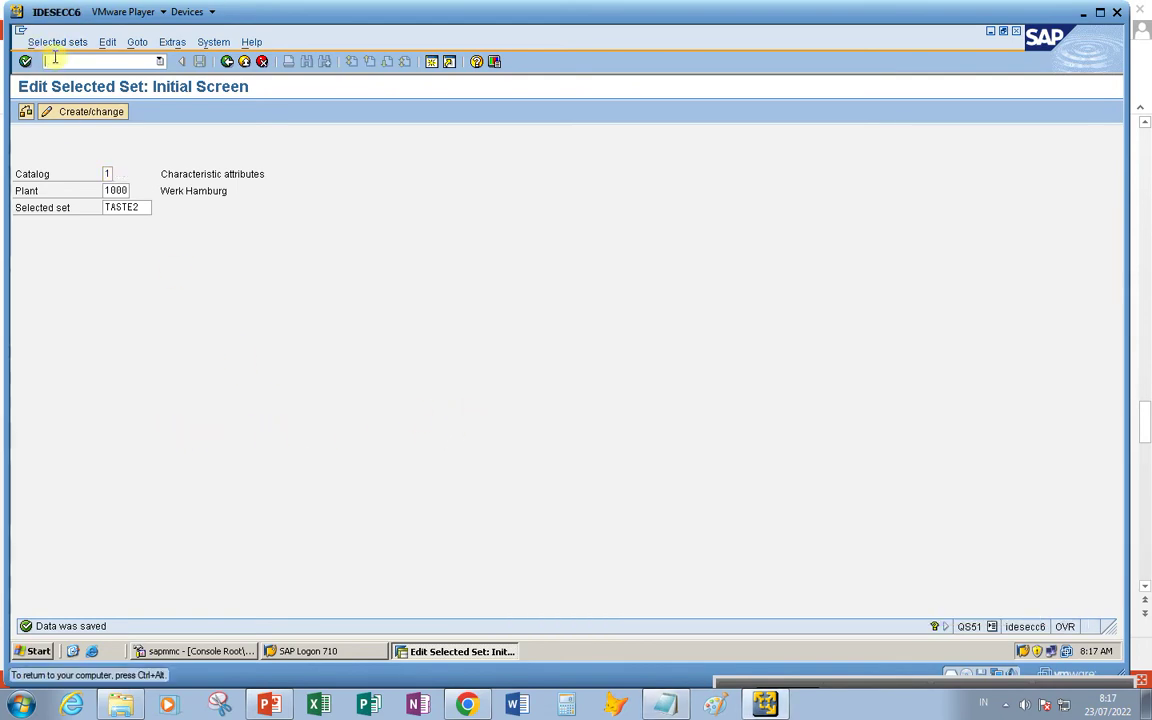
pyautogui.write('/n')
pyautogui.press('Return')
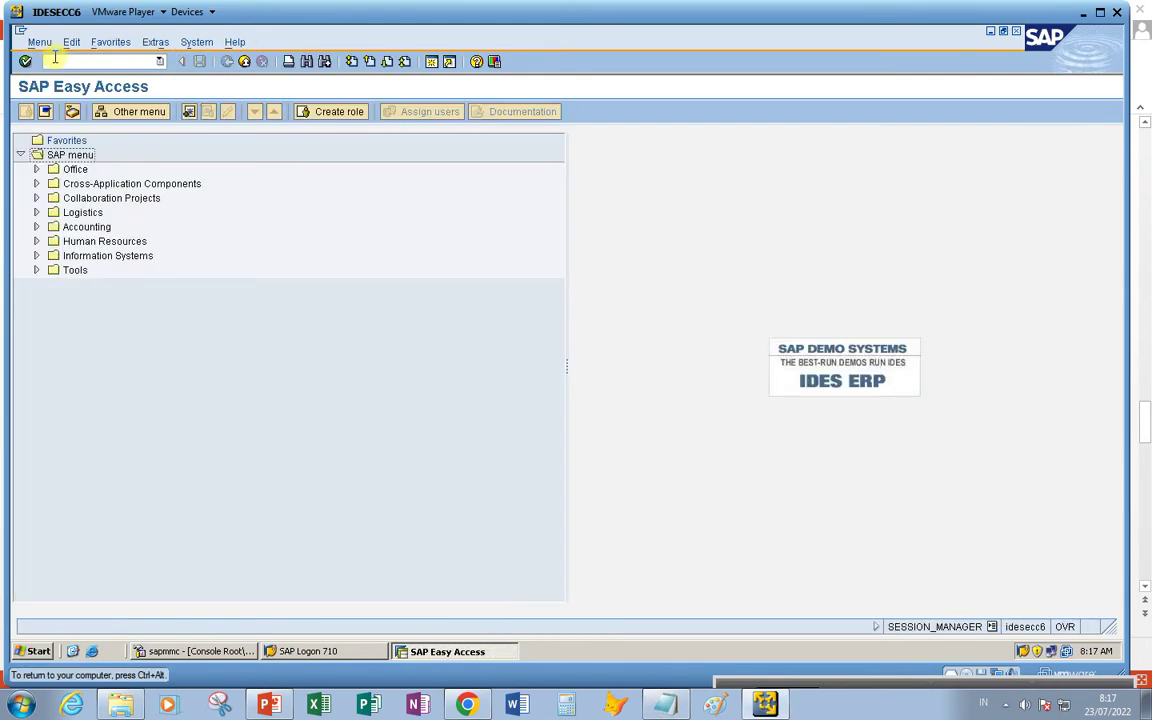
pyautogui.click(69, 61)
pyautogui.write('qs21')
pyautogui.press('Return')
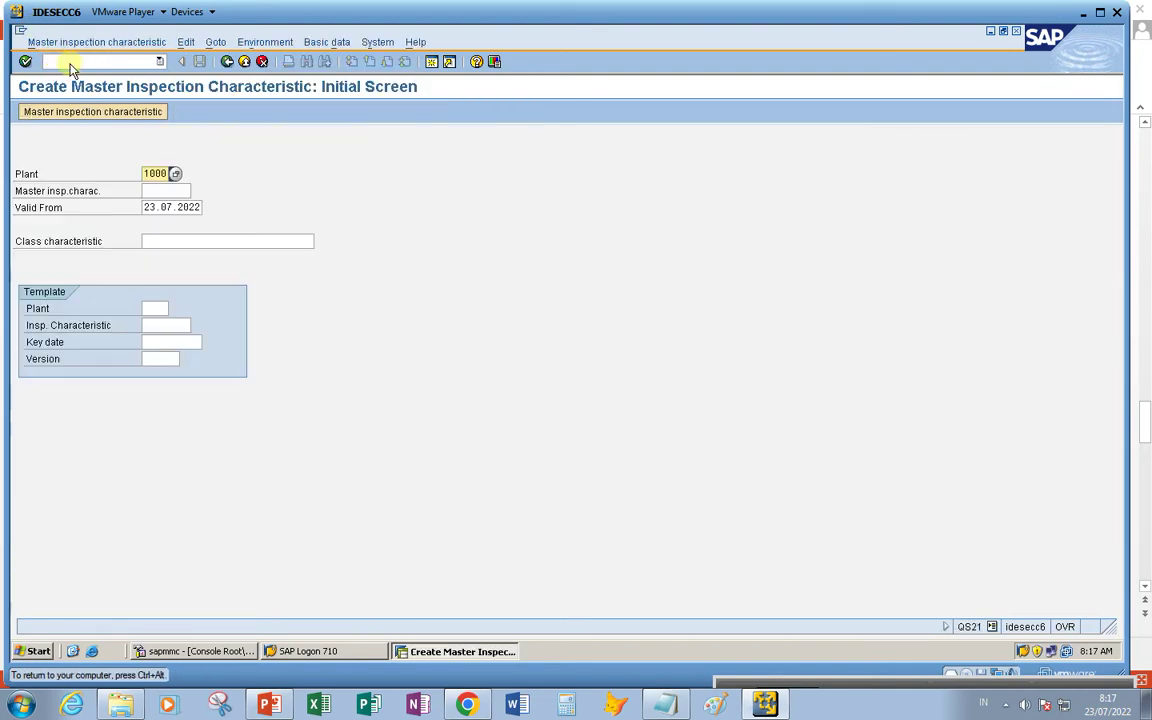
# Start creating master inspection characteristic RASA for plant 1000
pyautogui.click(157, 192)
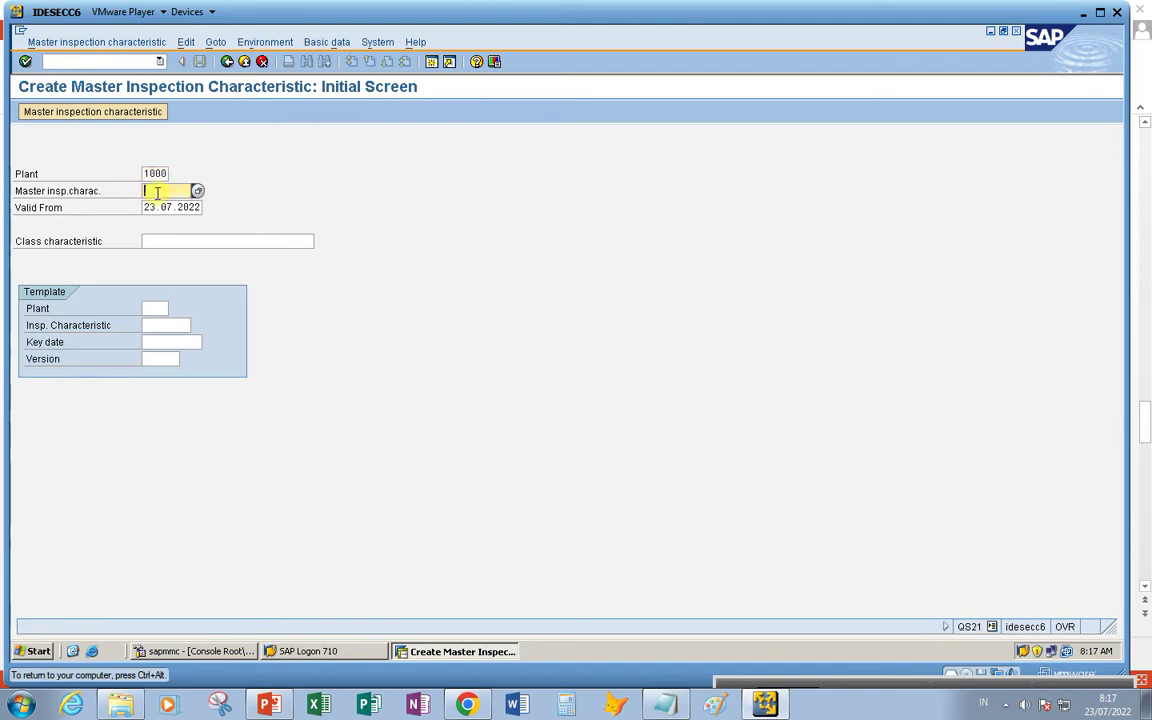
pyautogui.write('RASA')
pyautogui.press('Return')
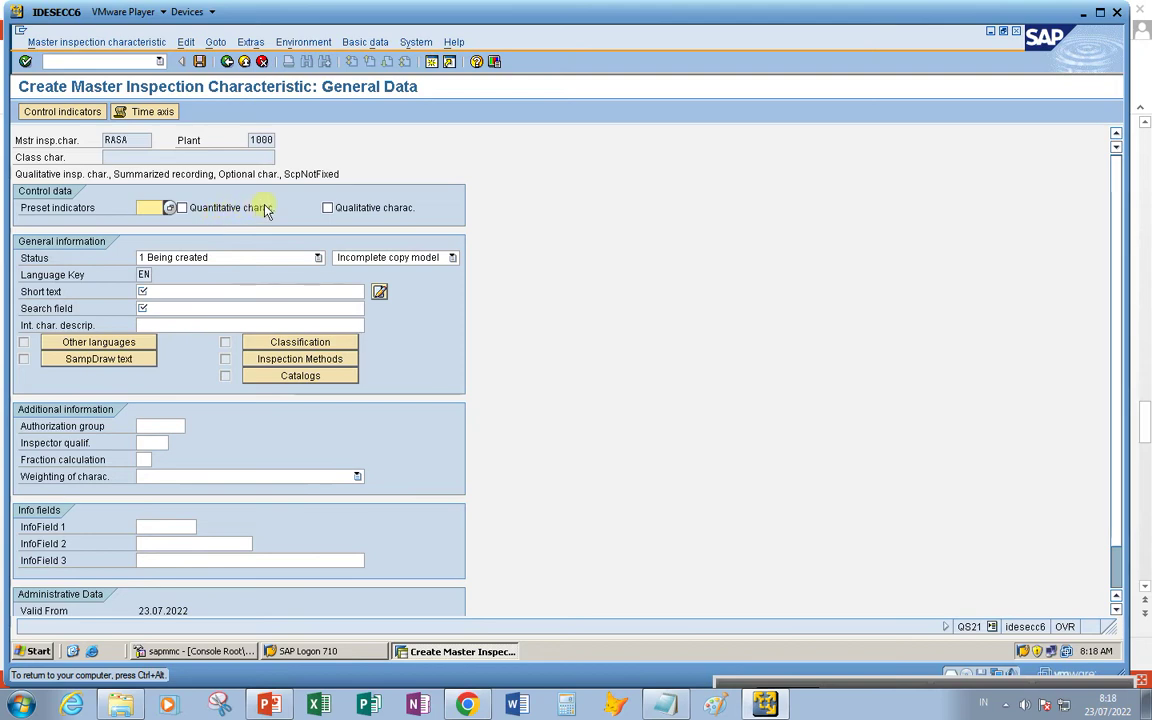
# Mark characteristic RASA as qualitative and set its status to 2 Released
pyautogui.click(328, 208)
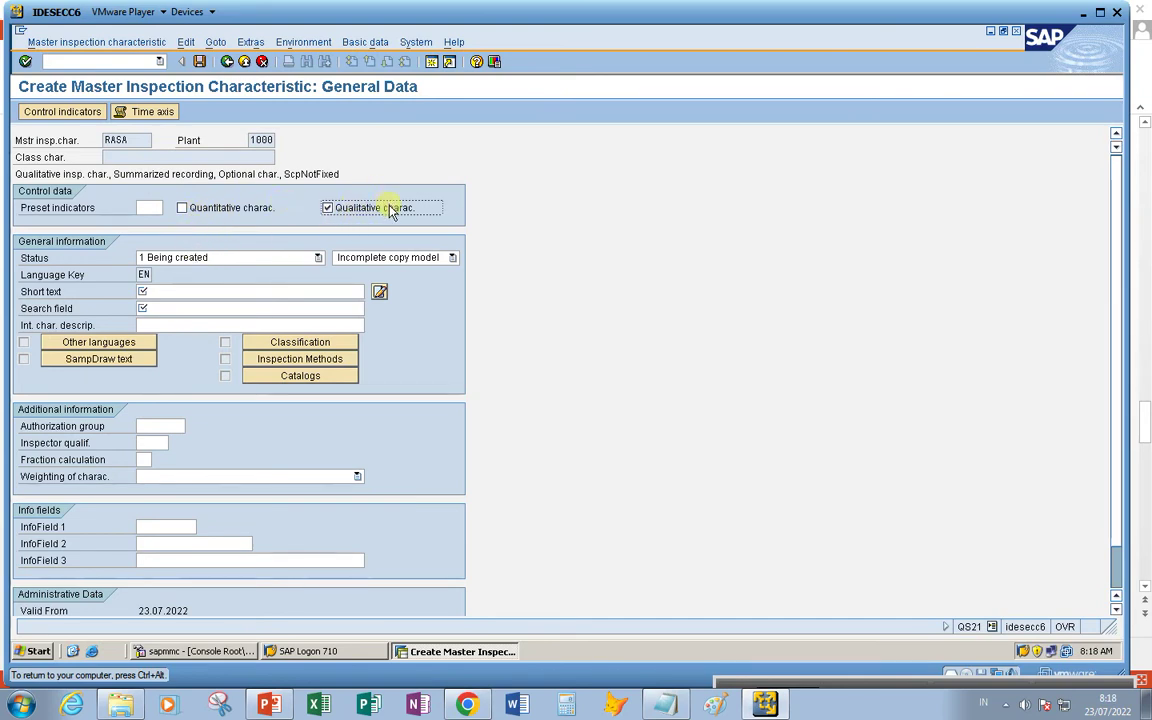
pyautogui.click(318, 257)
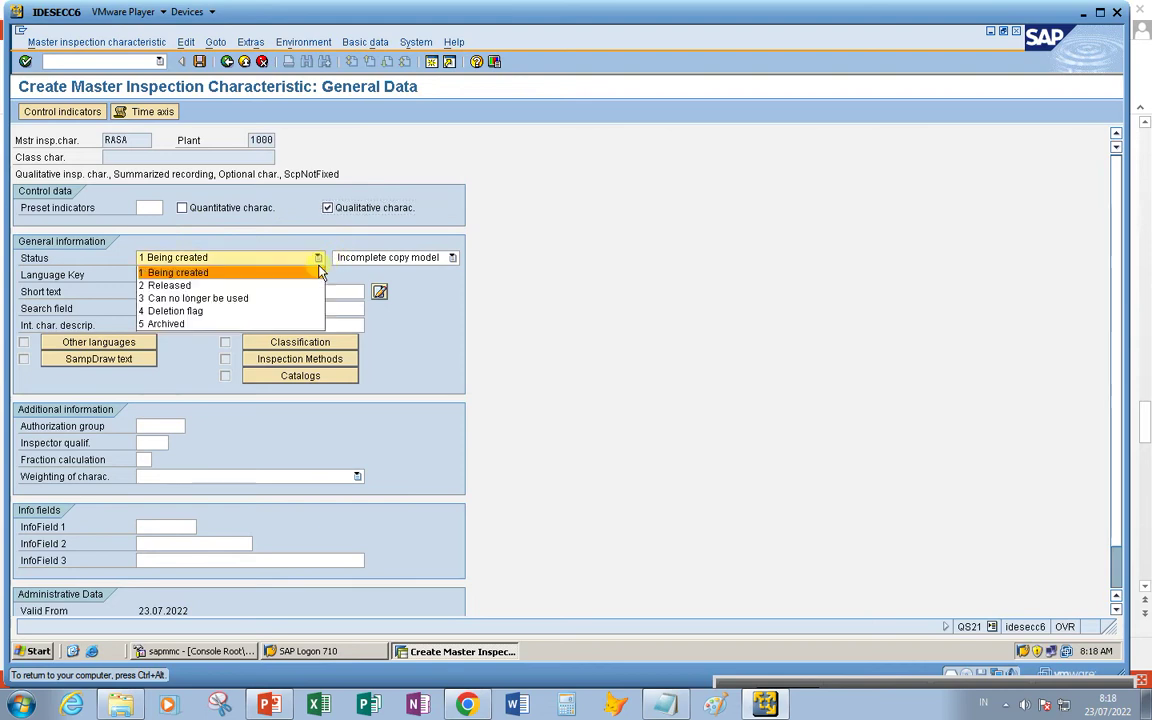
pyautogui.click(266, 287)
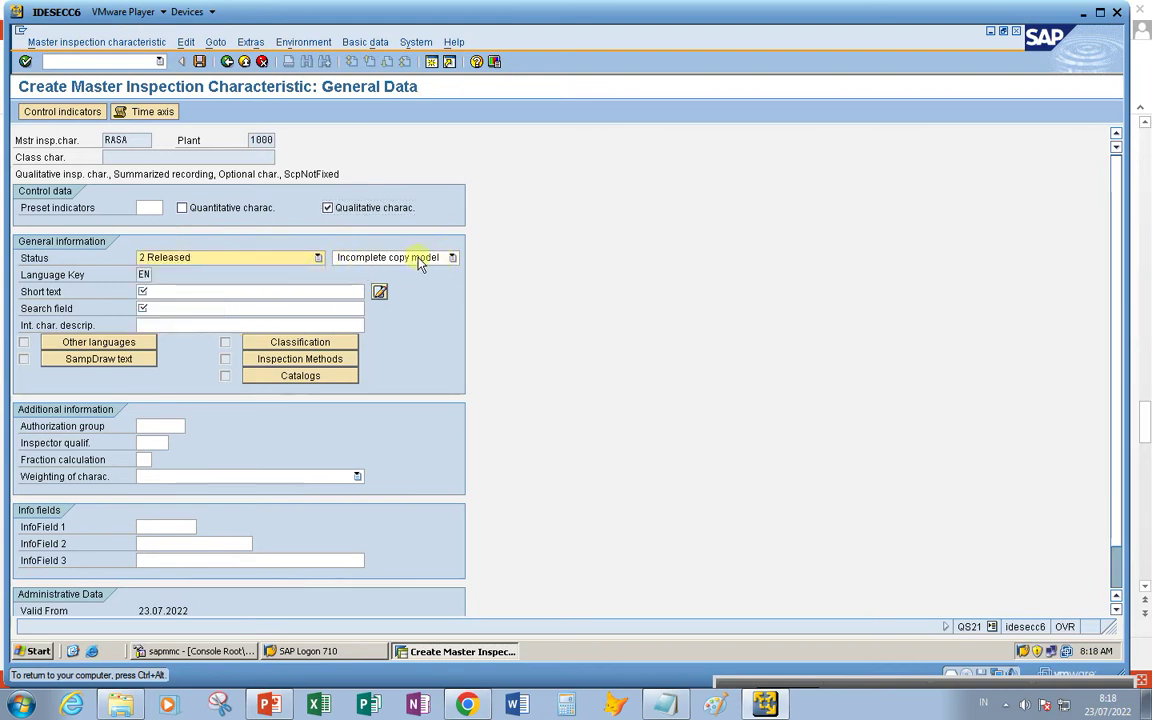
# Set RASA to 1 Complete copy model and enter RASA ROTI as both its short text and search field
pyautogui.click(450, 257)
pyautogui.click(418, 272)
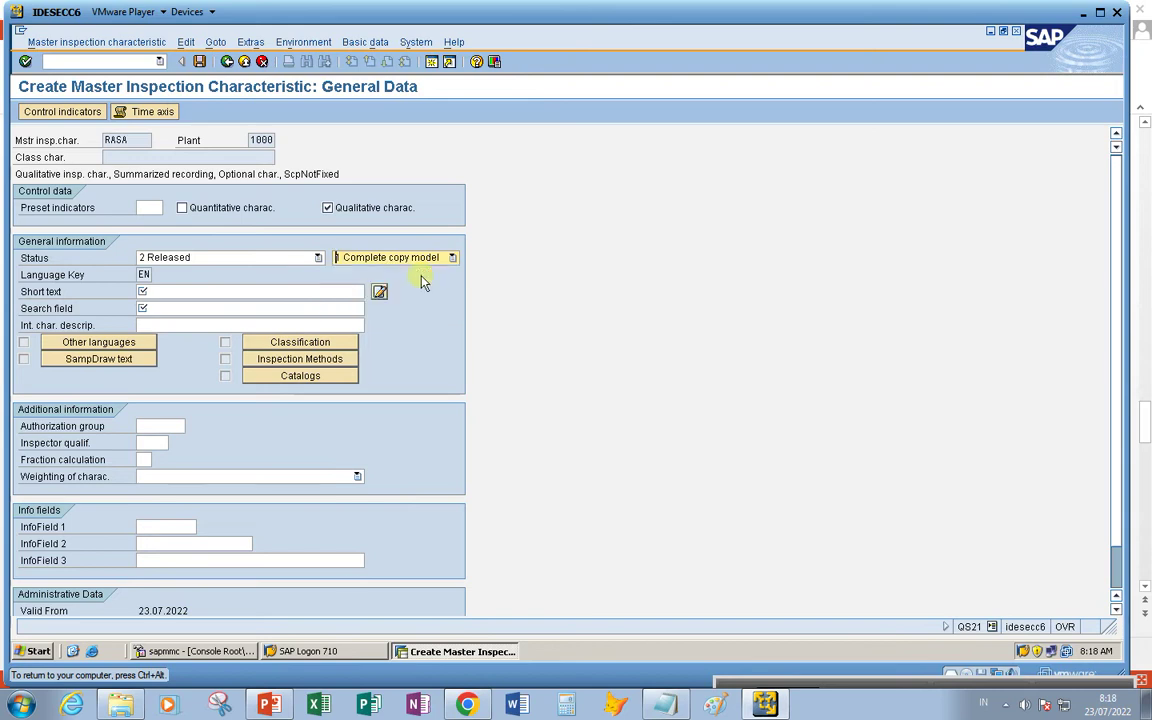
pyautogui.click(185, 291)
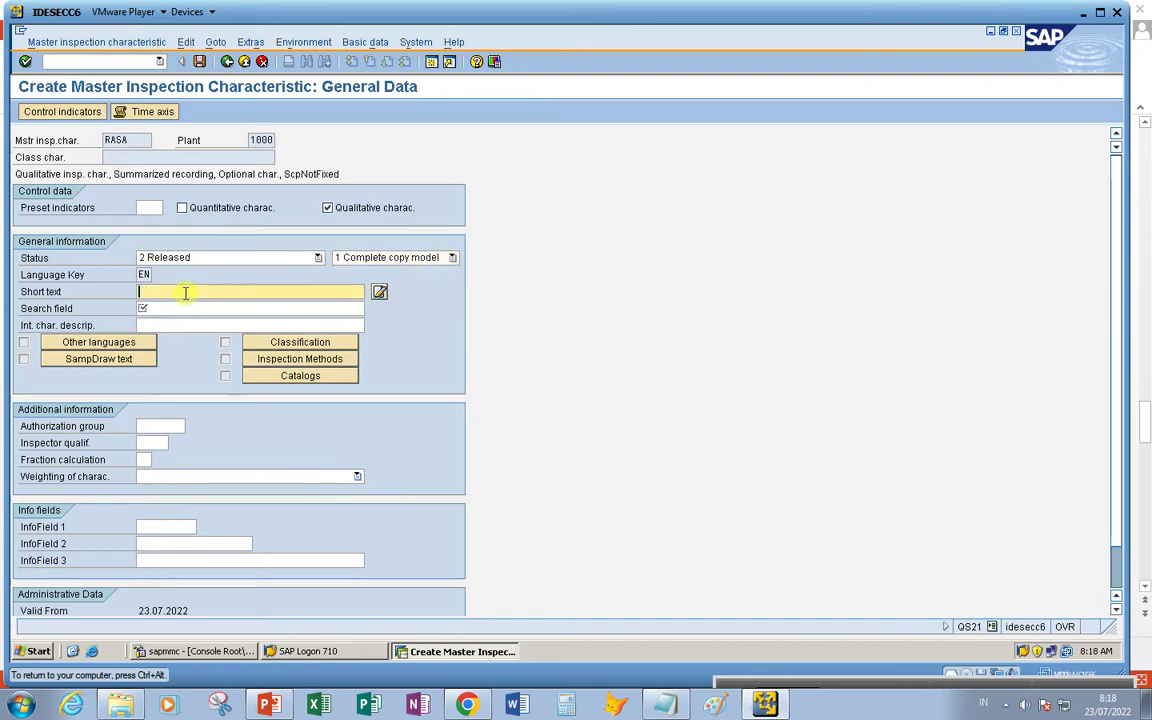
pyautogui.write('RASA ROTI')
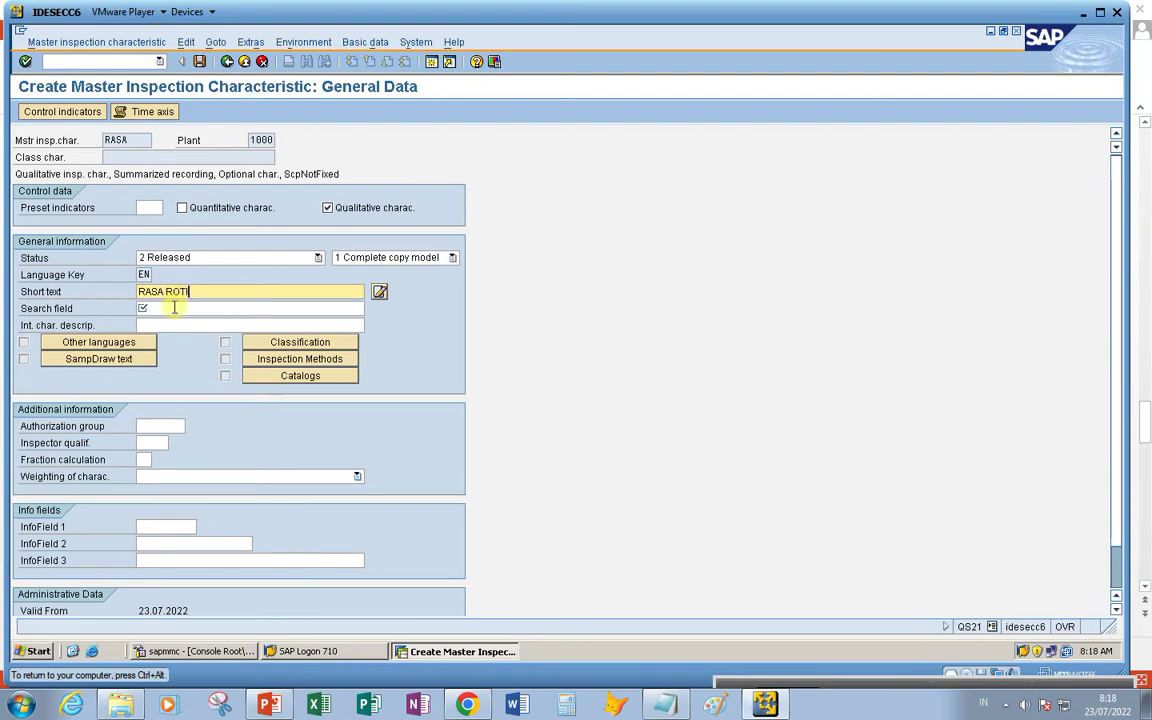
pyautogui.click(175, 307)
pyautogui.write('RASA ROTI')
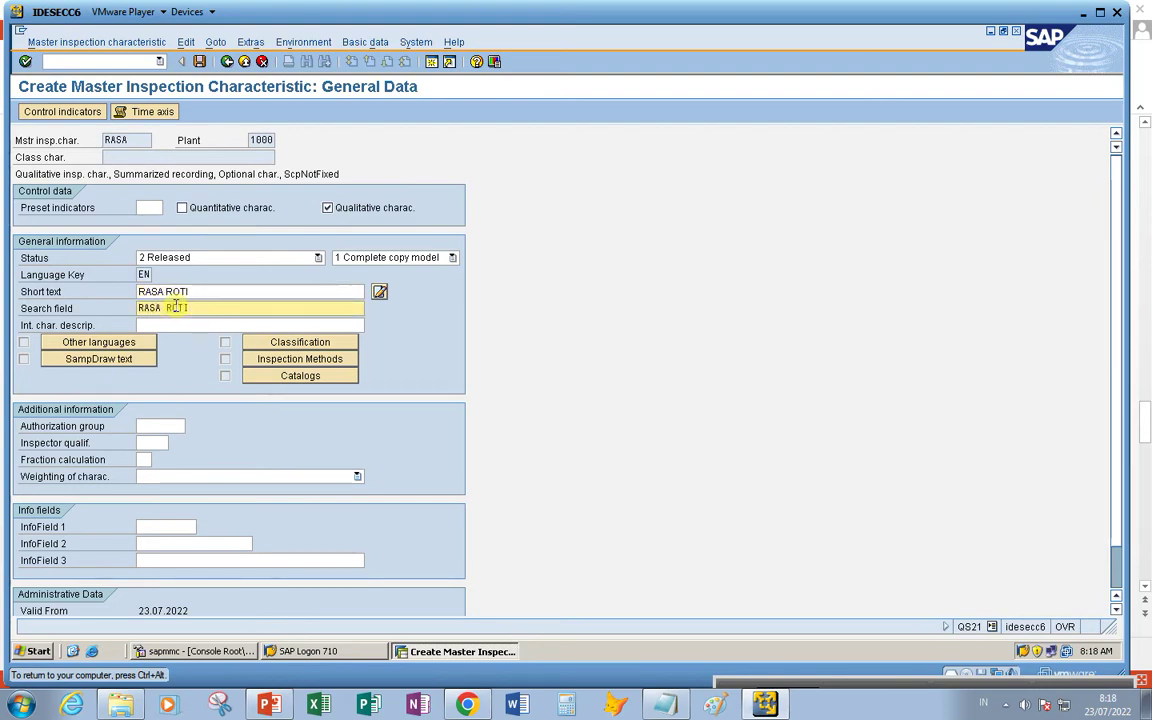
pyautogui.press('Return')
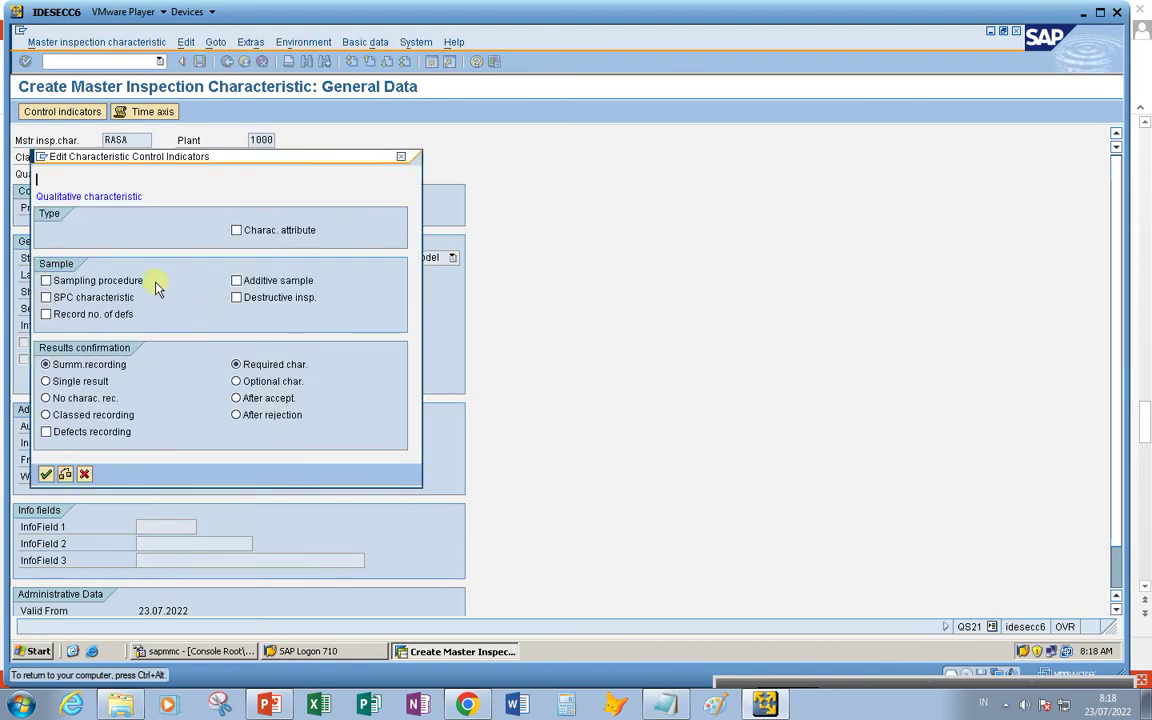
# Enable the characteristic attribute and sampling procedure control indicators, and accept the remaining control indicators as proposed
pyautogui.click(236, 231)
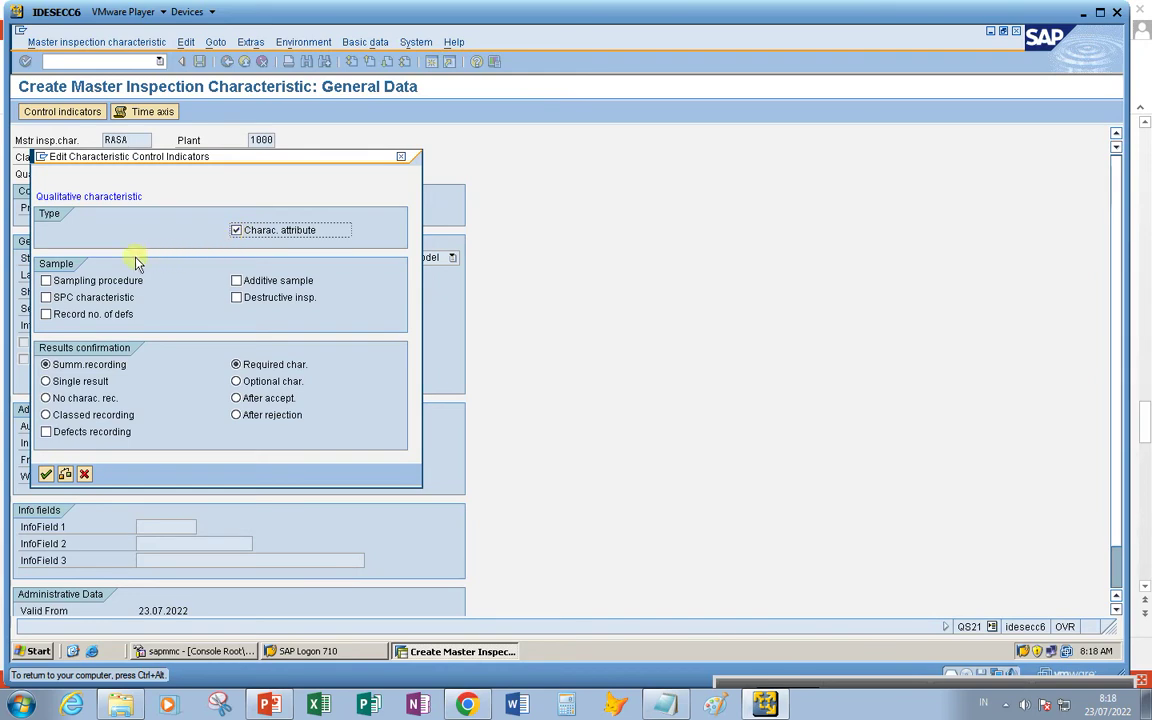
pyautogui.click(45, 280)
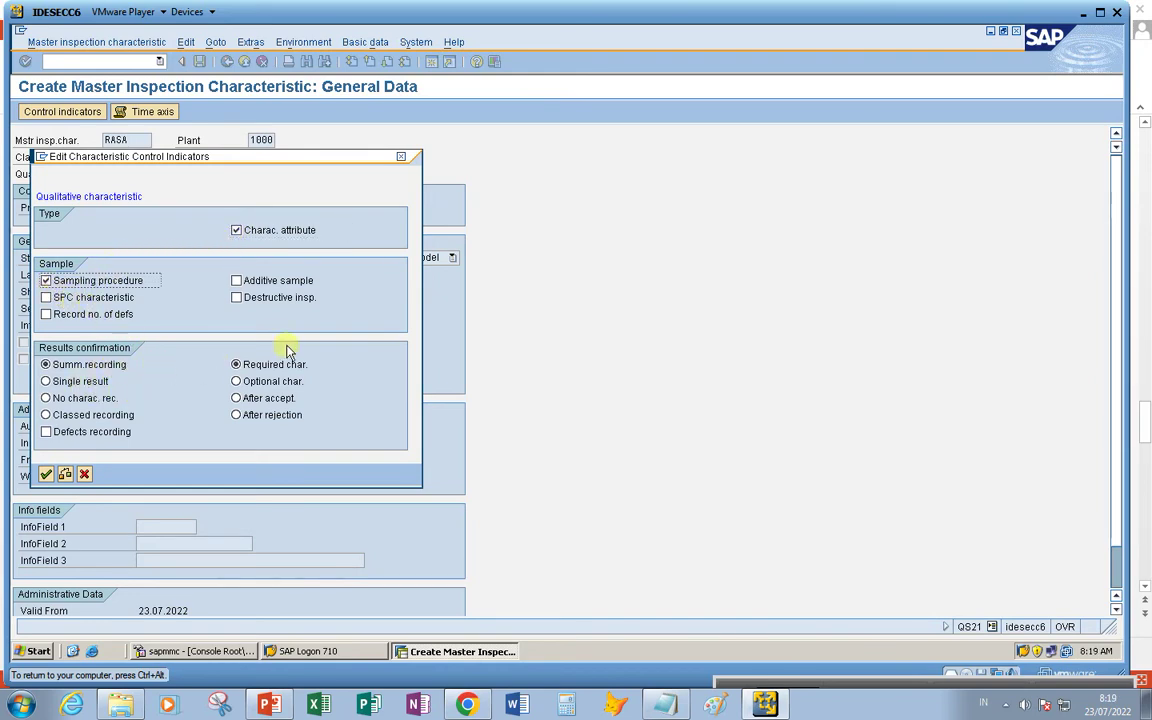
pyautogui.click(45, 475)
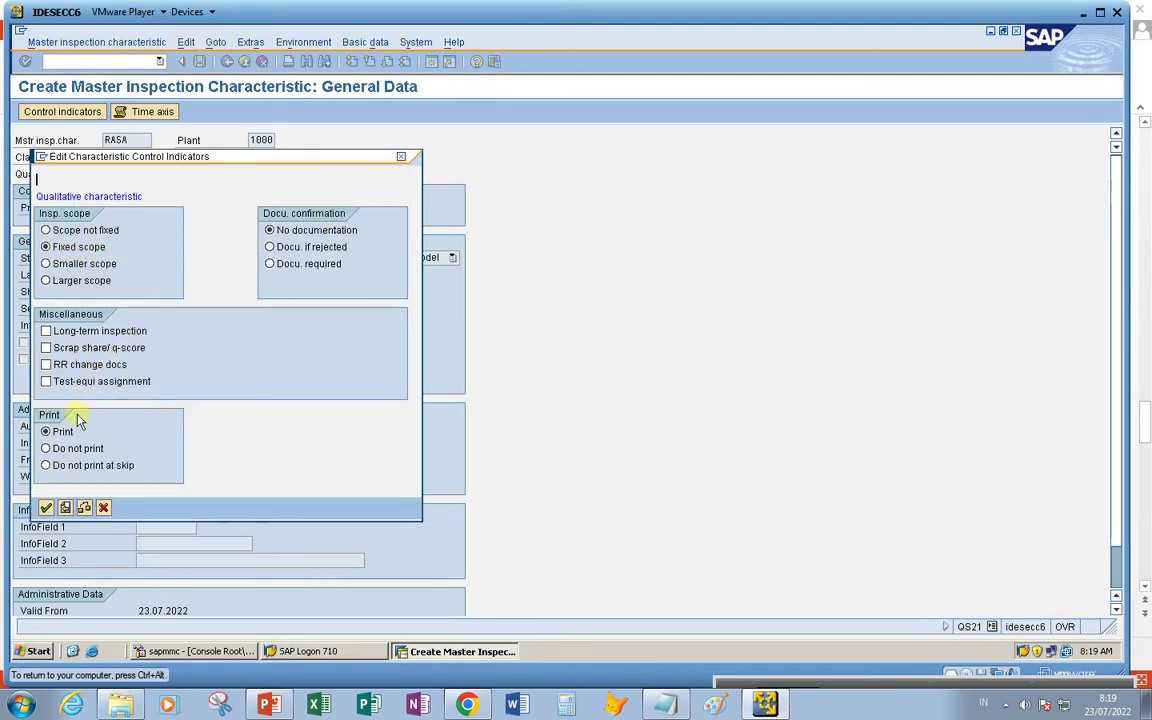
pyautogui.click(46, 507)
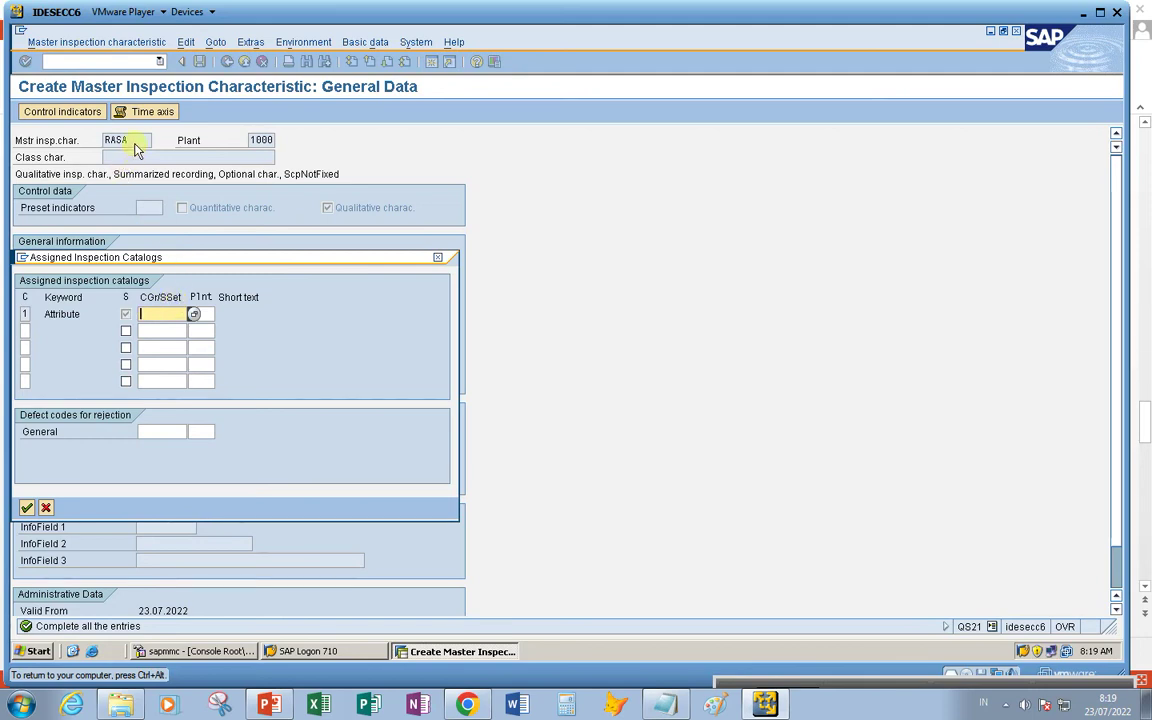
# Assign selected set TASTE2 of plant 1000 as the attribute catalog for the characteristic
pyautogui.click(194, 316)
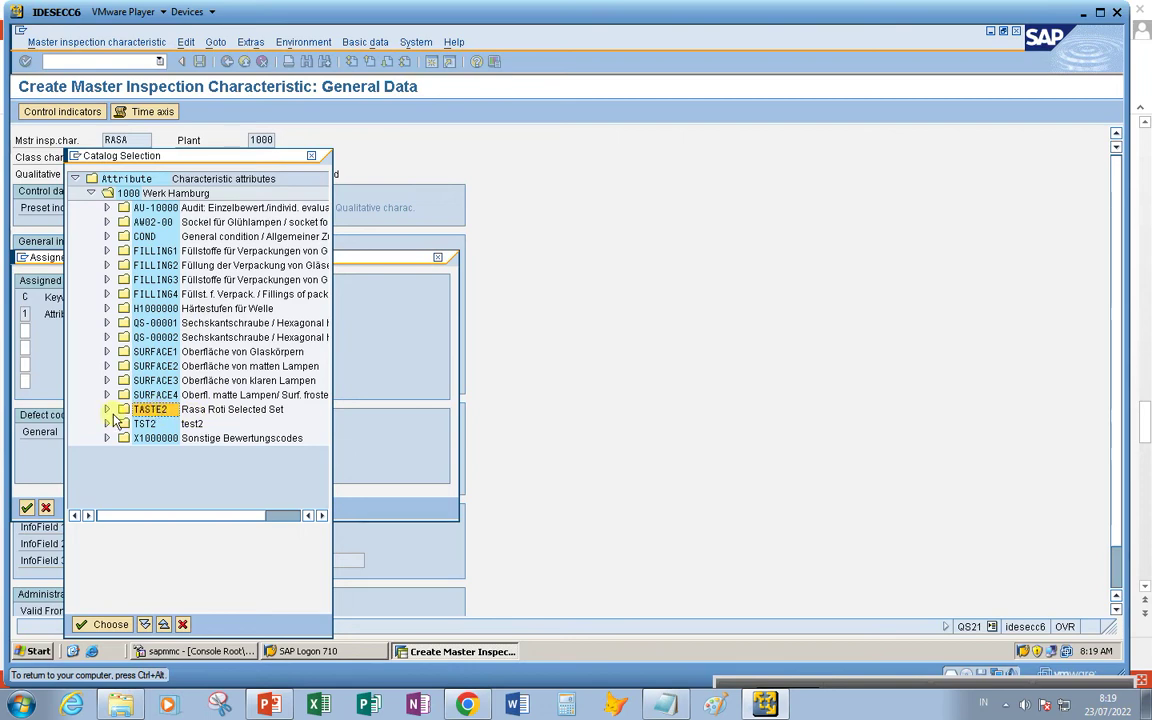
pyautogui.click(104, 624)
pyautogui.click(201, 315)
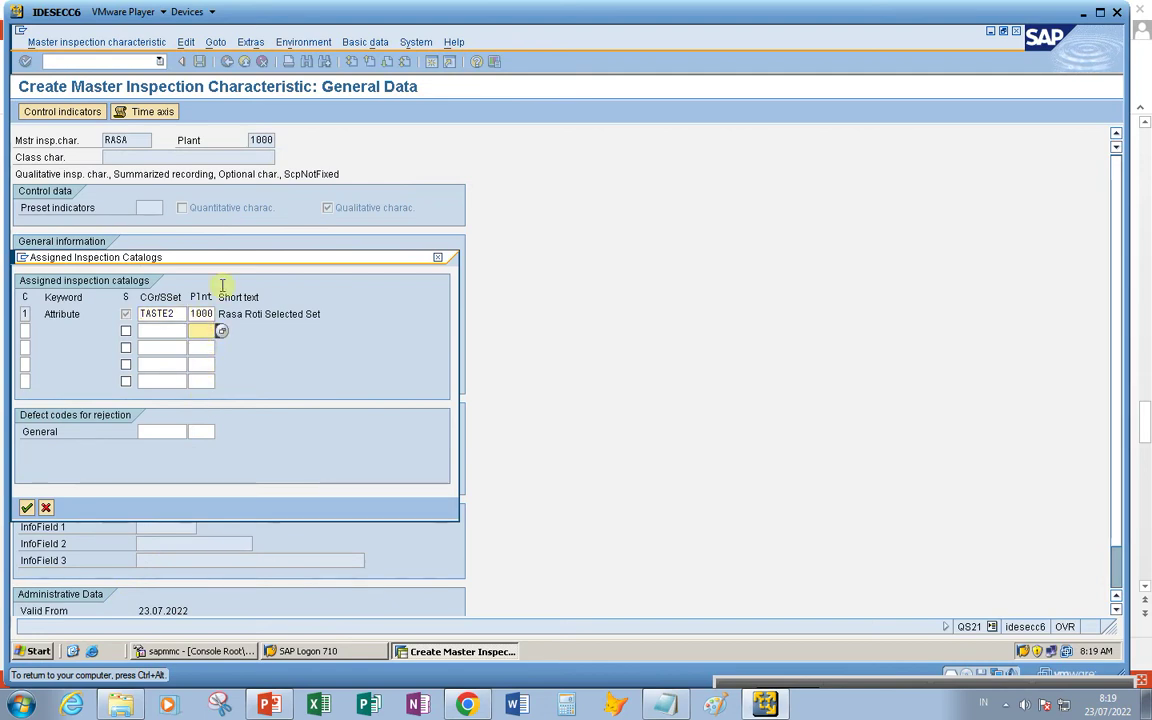
pyautogui.click(26, 507)
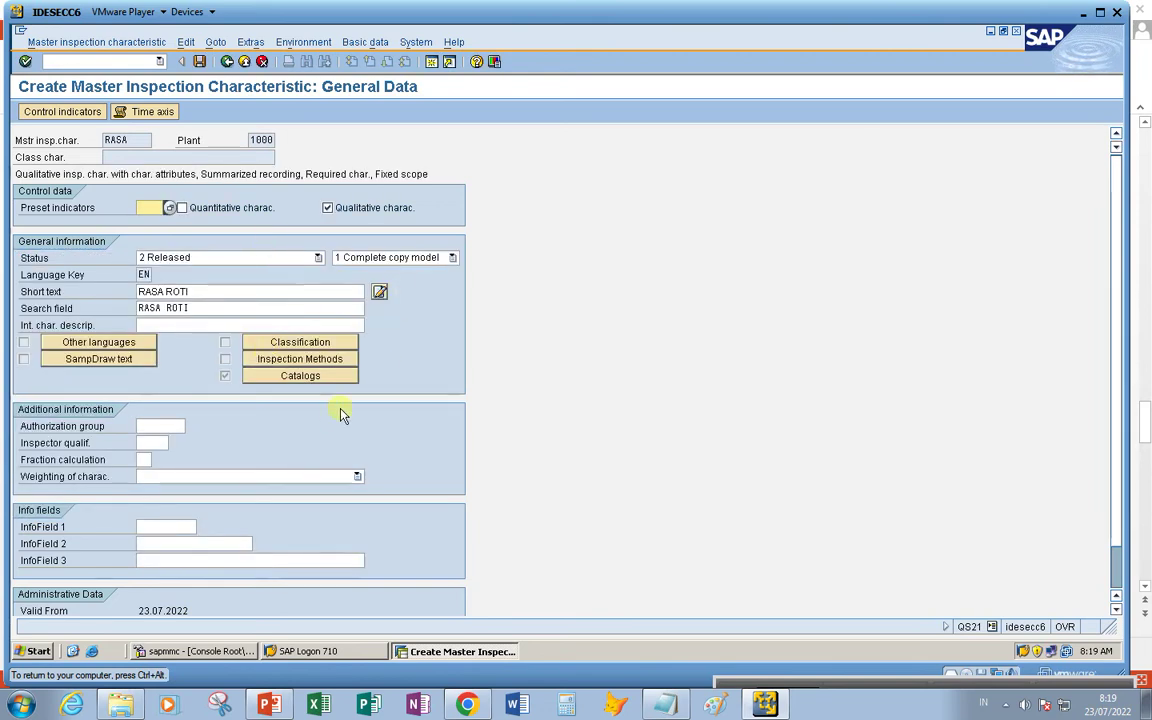
# Check the catalog assigned to characteristic RASA and save the characteristic
pyautogui.click(270, 378)
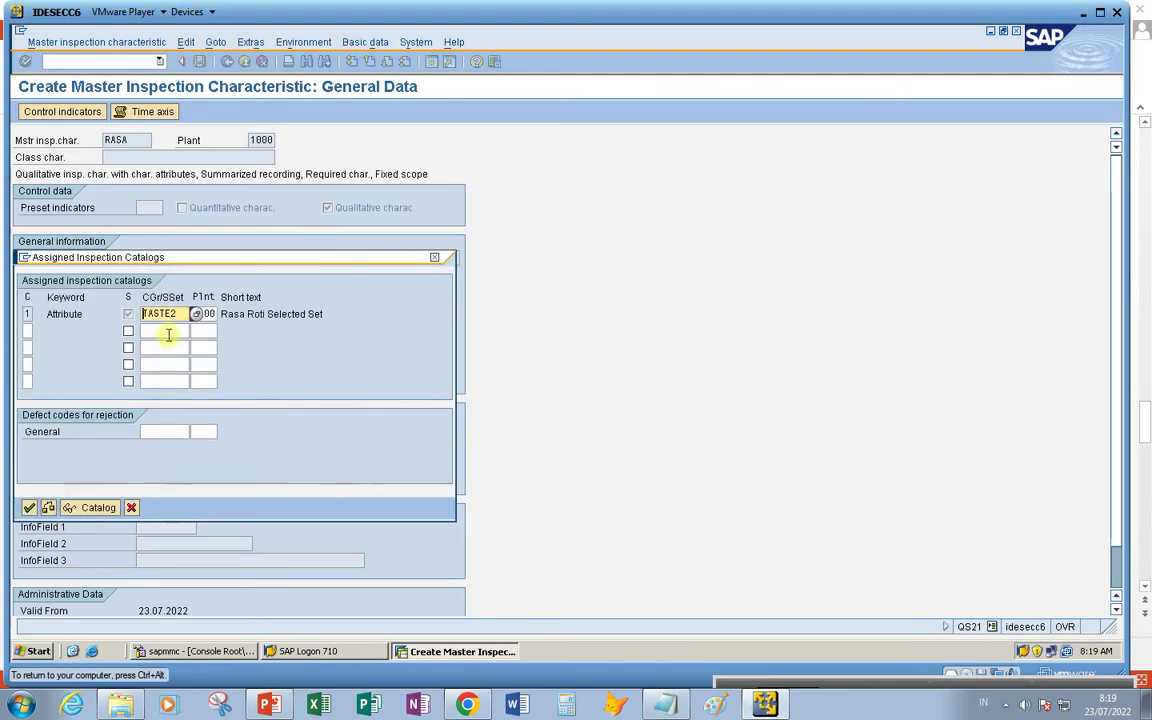
pyautogui.click(29, 507)
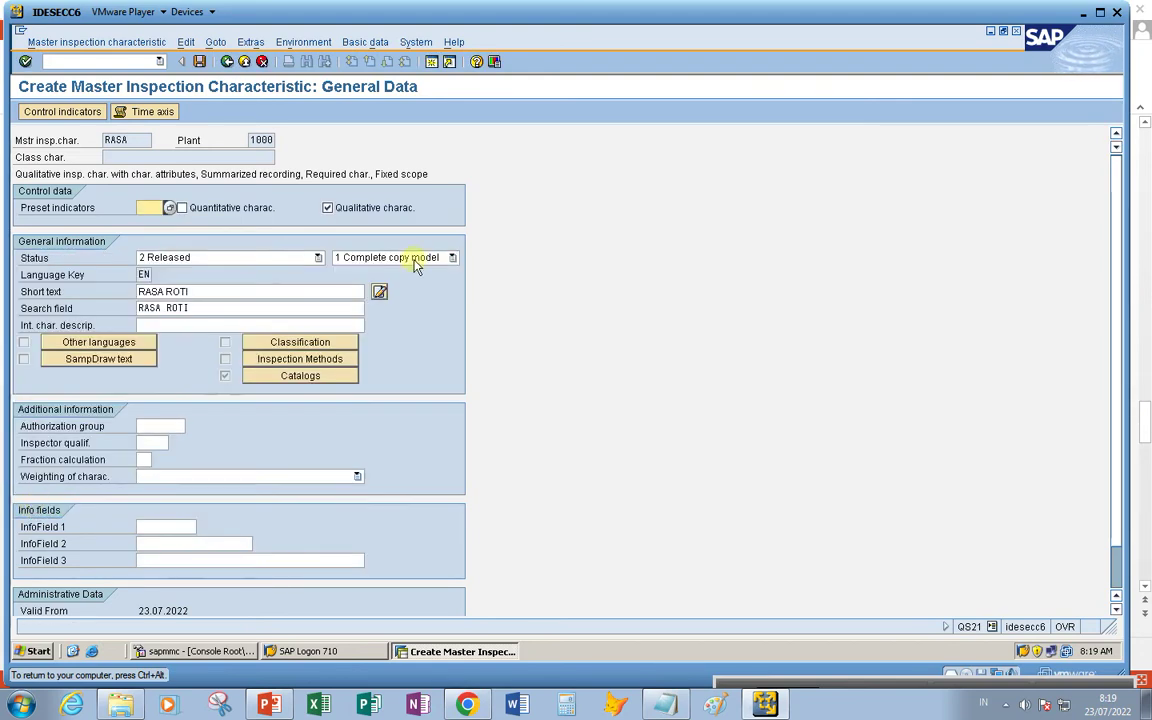
pyautogui.click(199, 61)
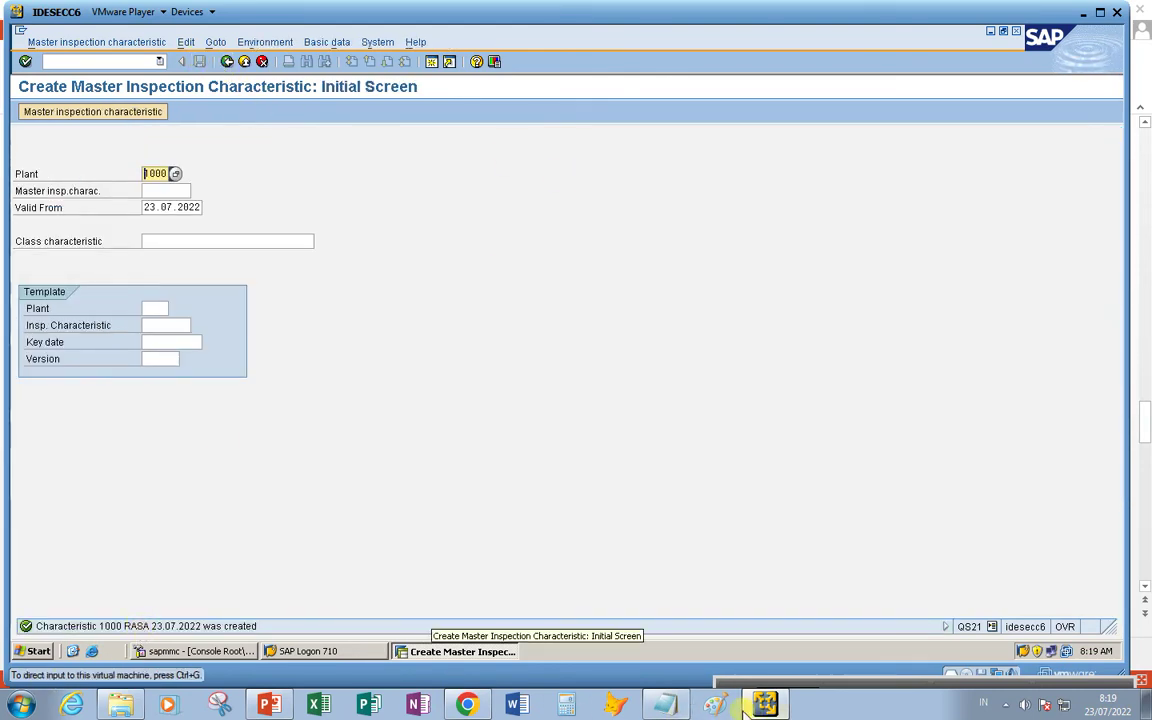
# Switch to Notepad and add "--> RASA" after the QS21 (MIC) entry in the transaction list
pyautogui.click(665, 704)
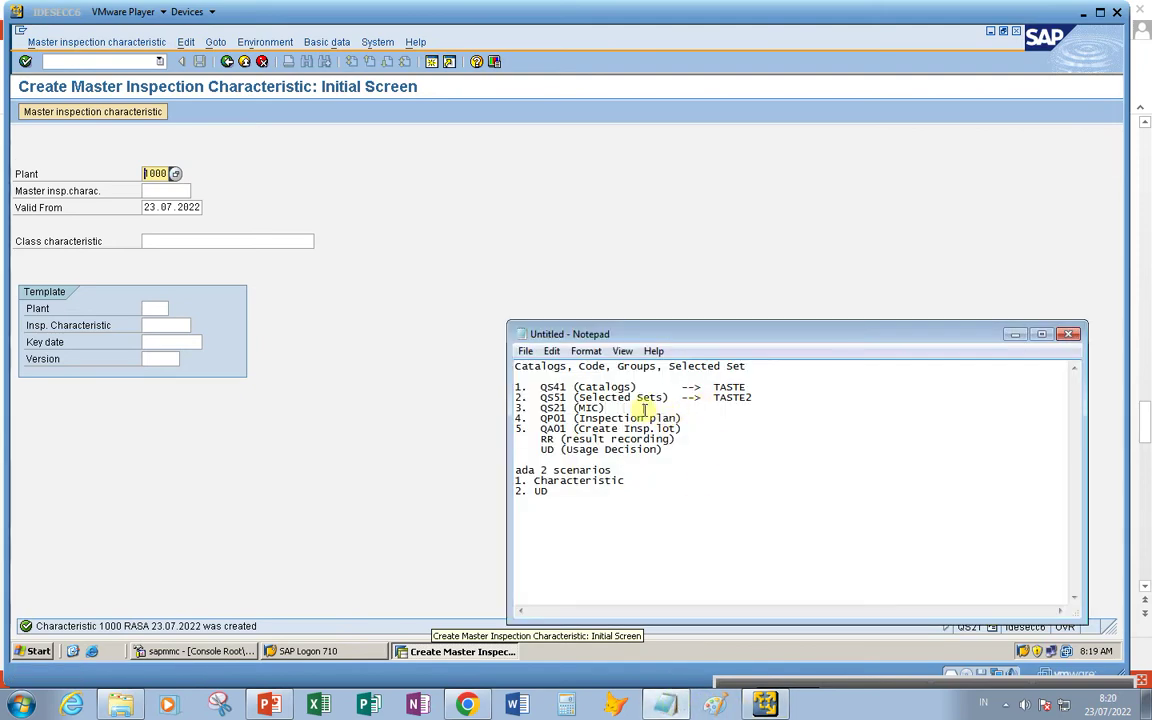
pyautogui.write('--')
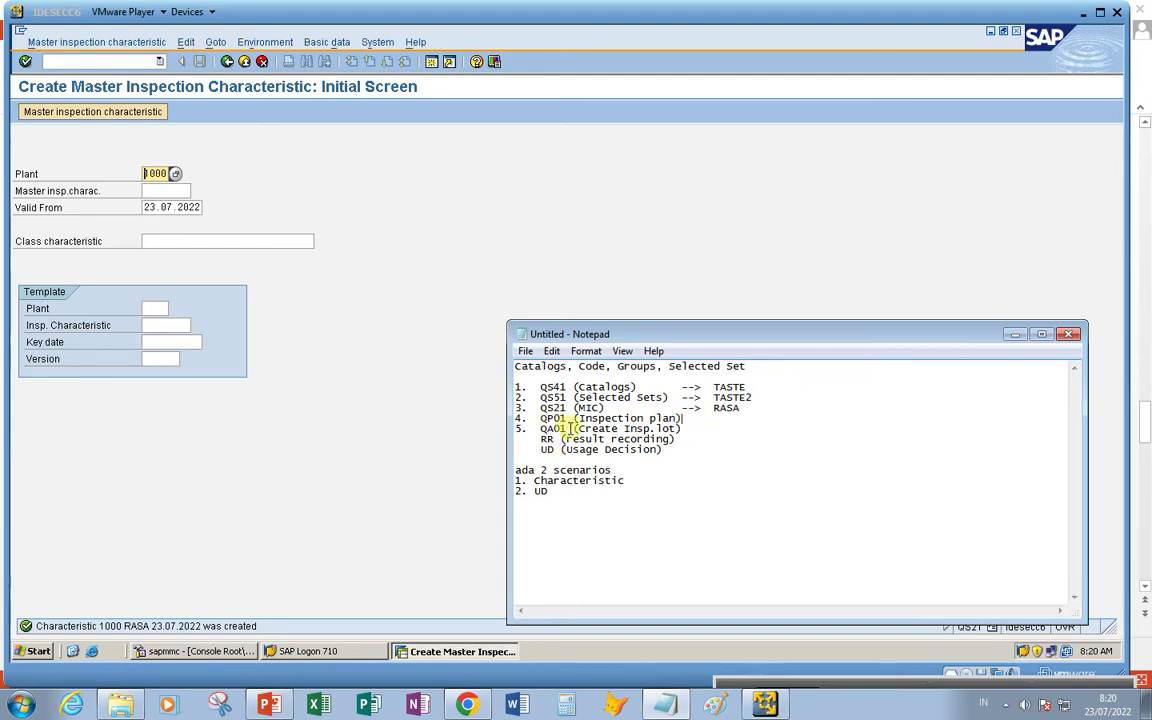
pyautogui.click(697, 416)
# Back in SAP, leave QS21 and open transaction QP01 for creating an inspection plan
pyautogui.click(72, 62)
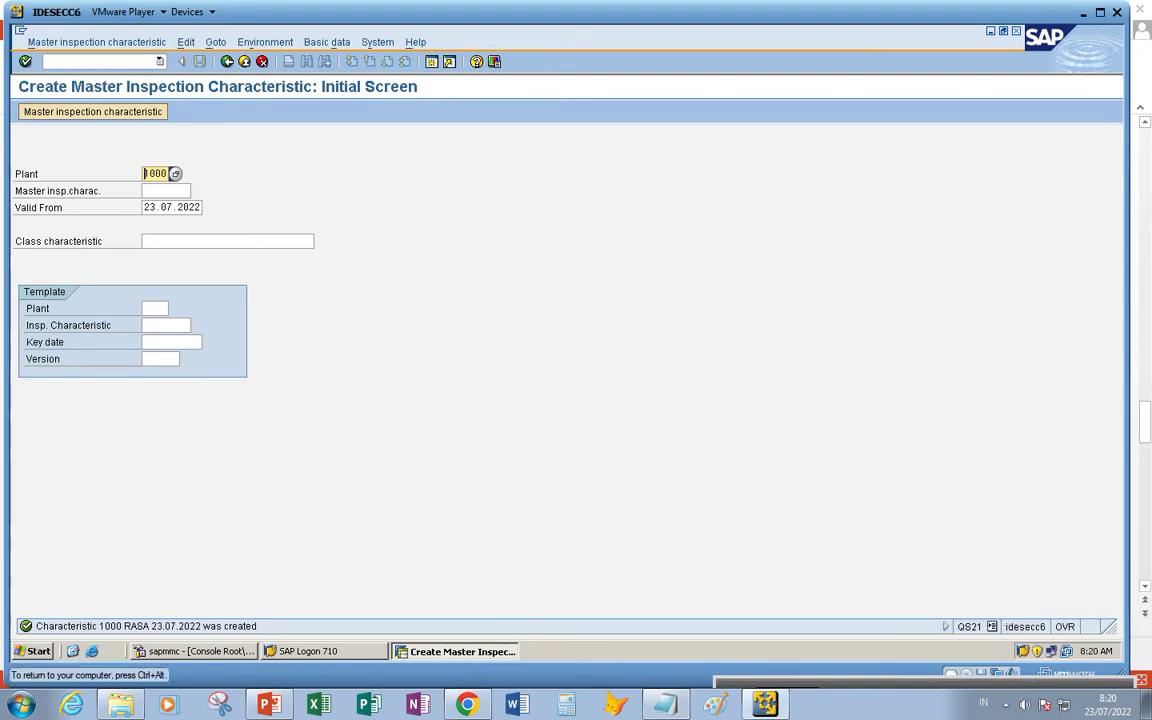
pyautogui.click(81, 62)
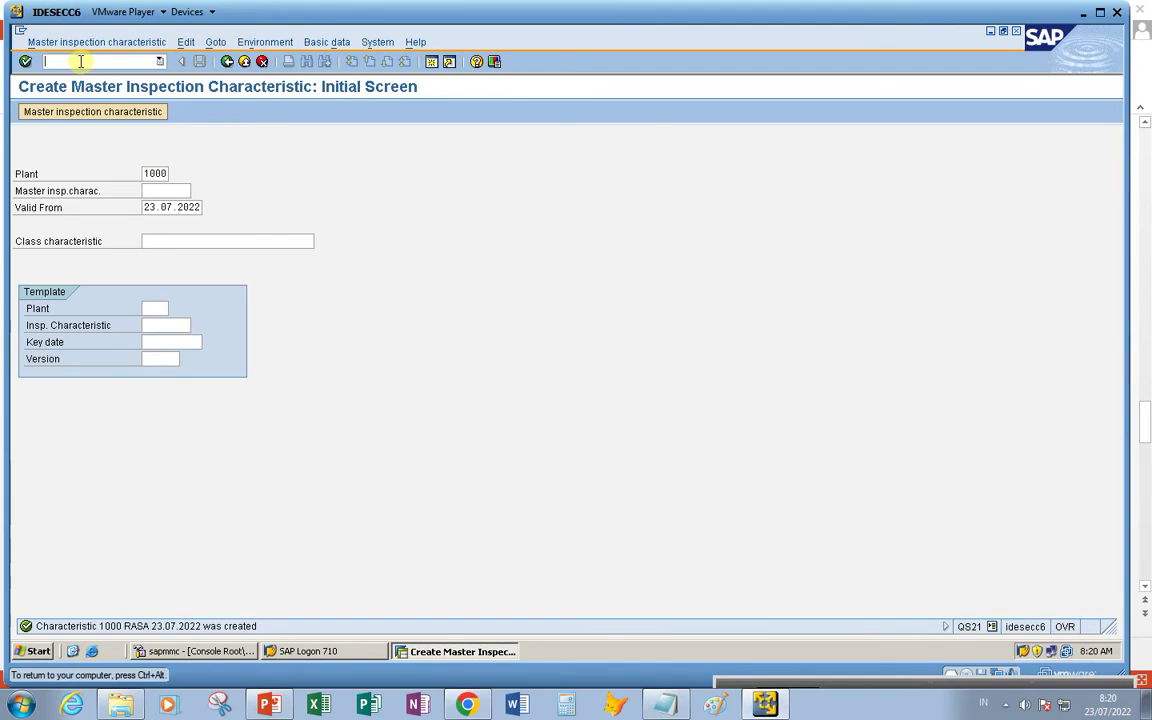
pyautogui.press('F3')
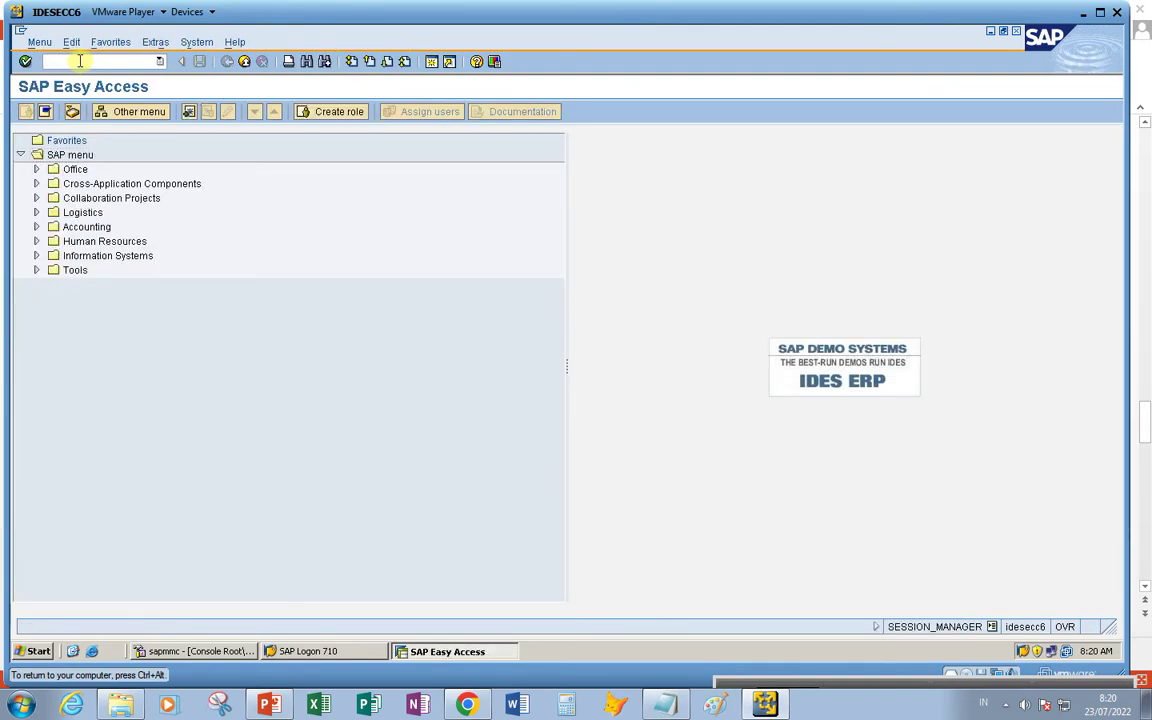
pyautogui.write('qp01')
pyautogui.press('Return')
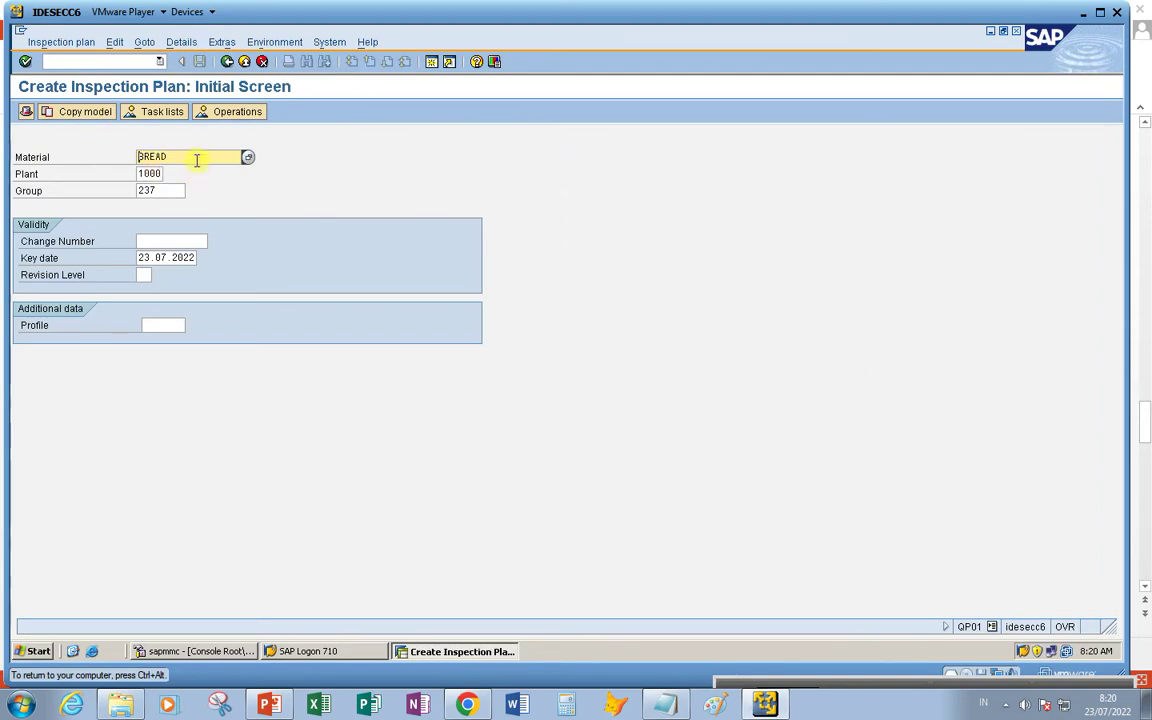
# Start a new inspection plan for material BREAD in plant 1000 with the group number cleared
pyautogui.moveTo(196, 161); pyautogui.dragTo(129, 152)
pyautogui.click(212, 157)
pyautogui.moveTo(186, 157); pyautogui.dragTo(103, 155)
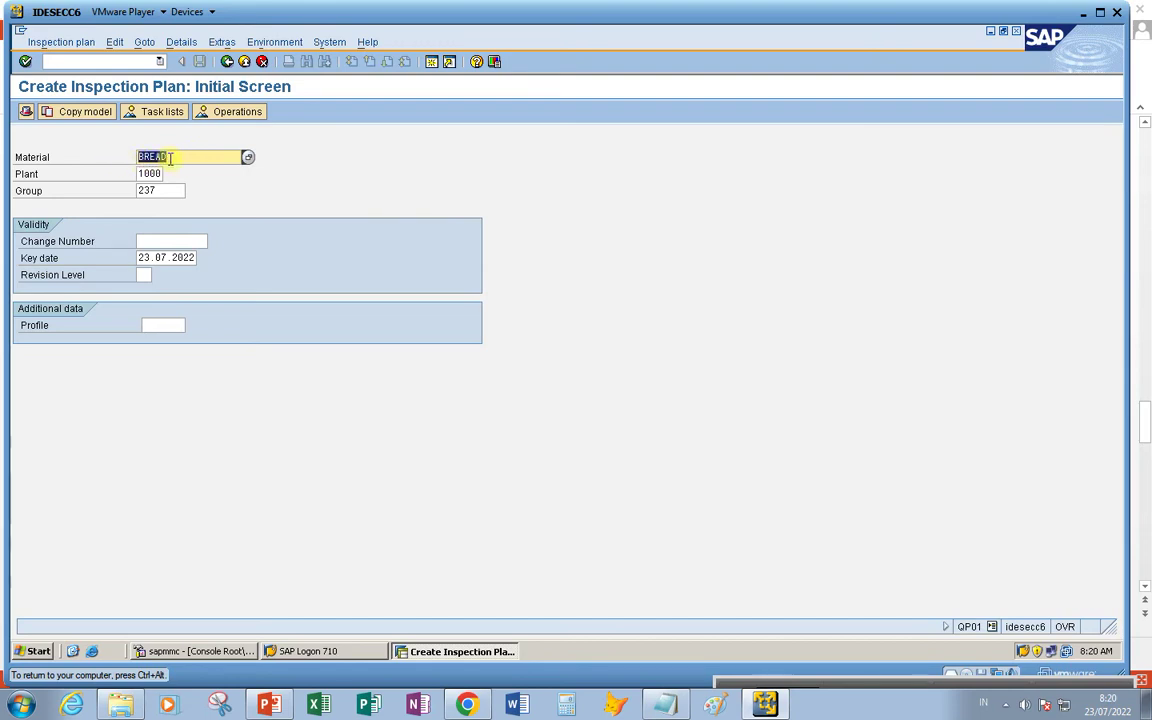
pyautogui.click(180, 157)
pyautogui.click(165, 191)
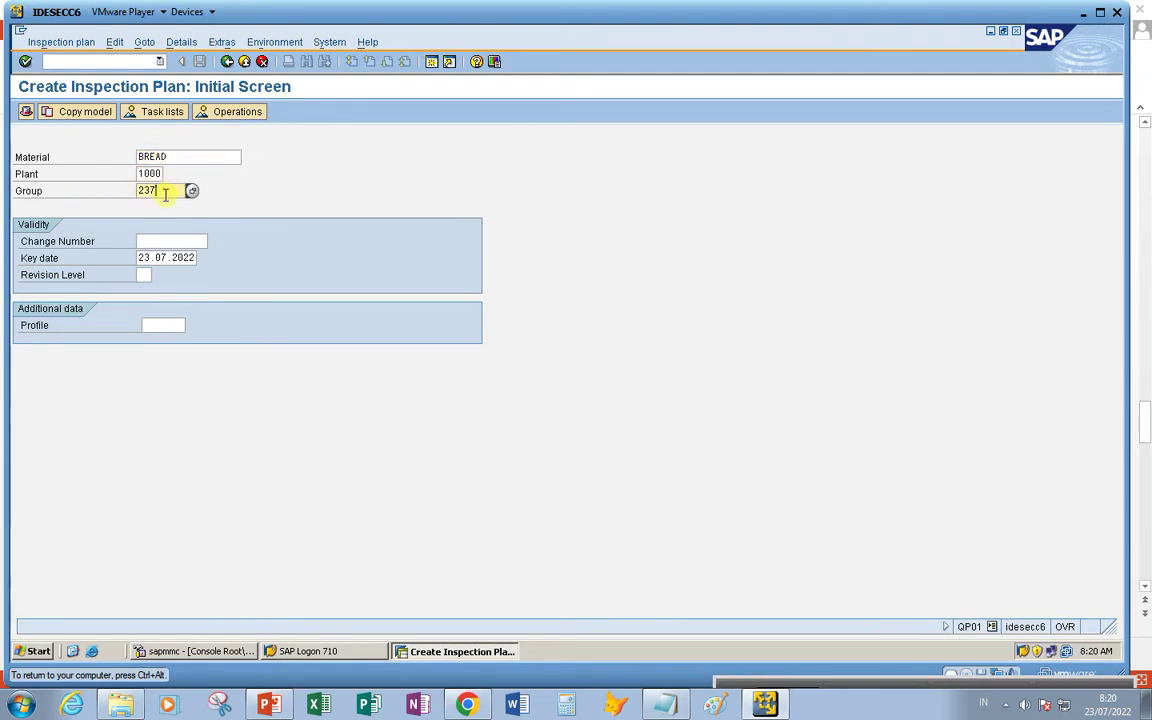
pyautogui.press('BackSpace')
pyautogui.press('BackSpace')
pyautogui.press('Return')
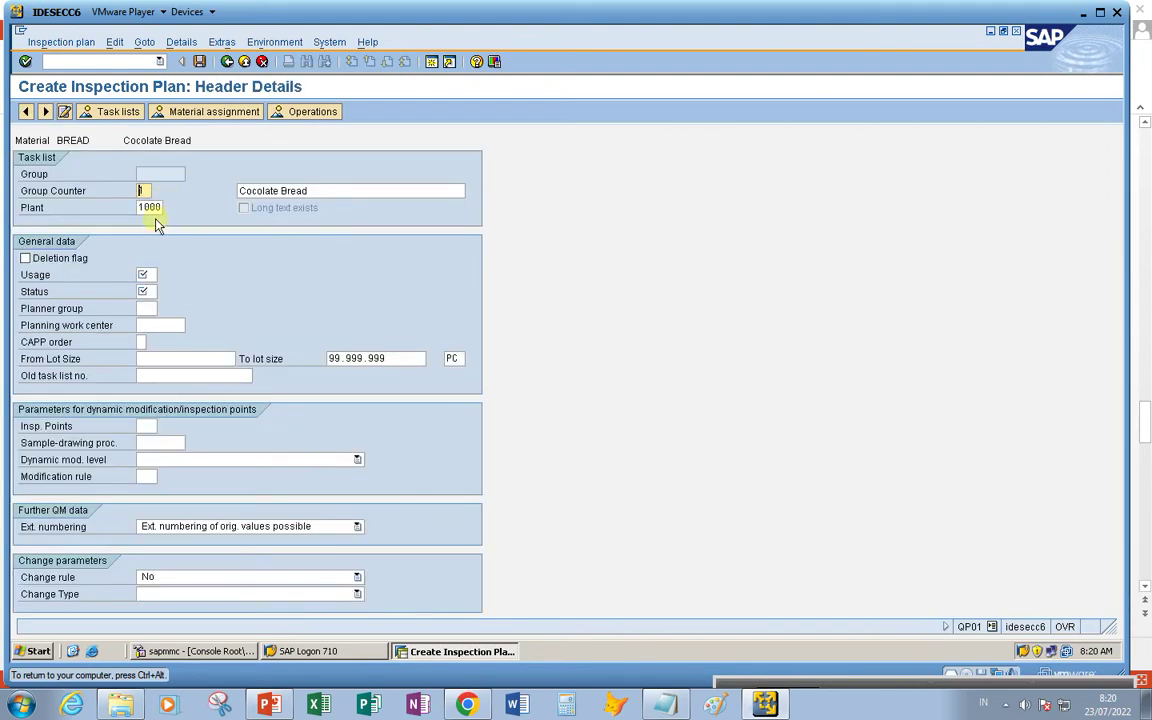
# Set the inspection plan's usage to 5 Goods receipt and its status to 4 Released (general)
pyautogui.click(324, 191)
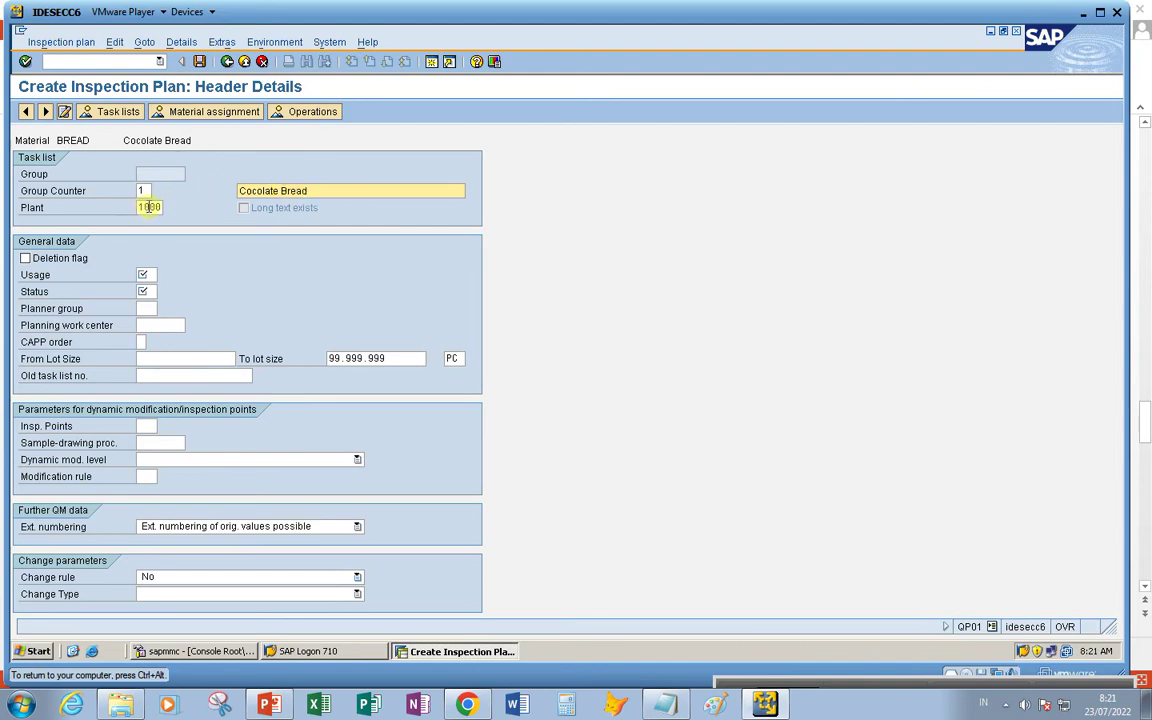
pyautogui.click(145, 275)
pyautogui.click(163, 276)
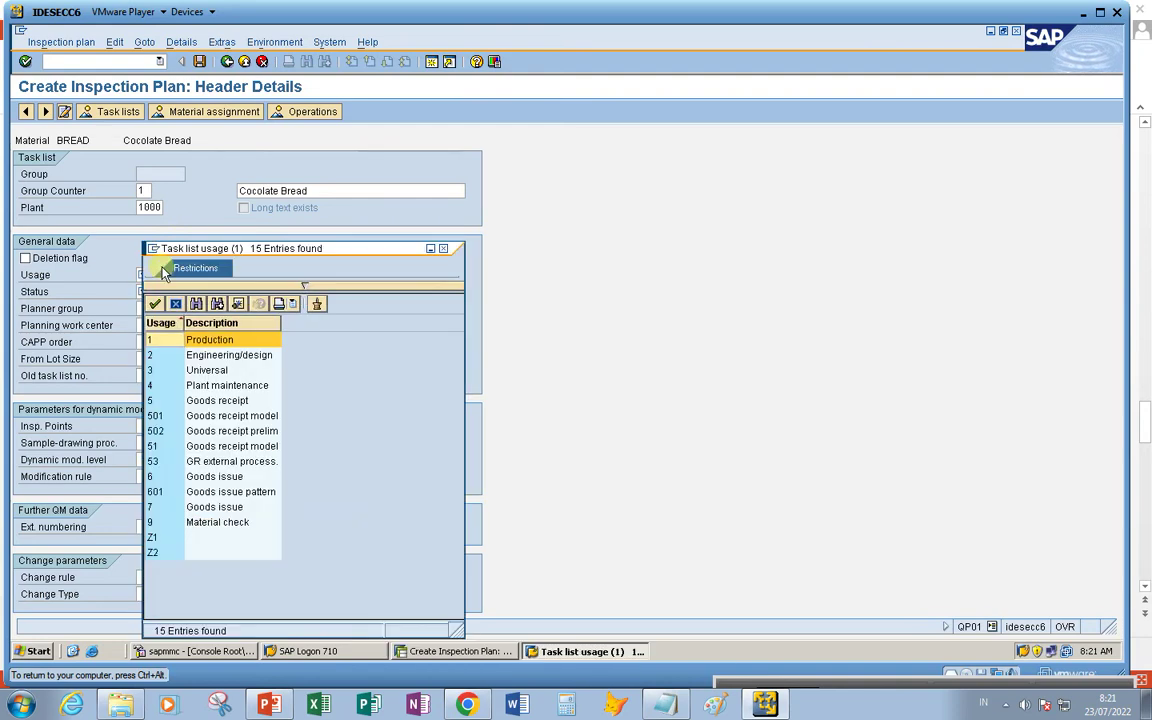
pyautogui.moveTo(235, 256); pyautogui.dragTo(433, 157)
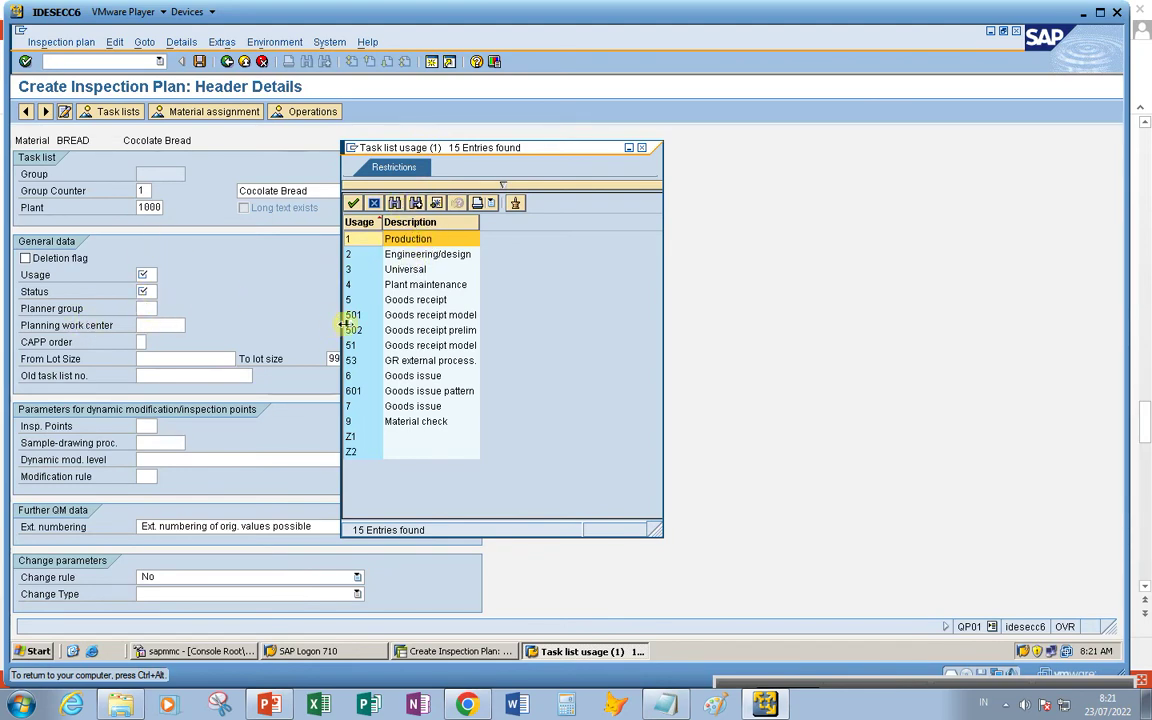
pyautogui.click(374, 300)
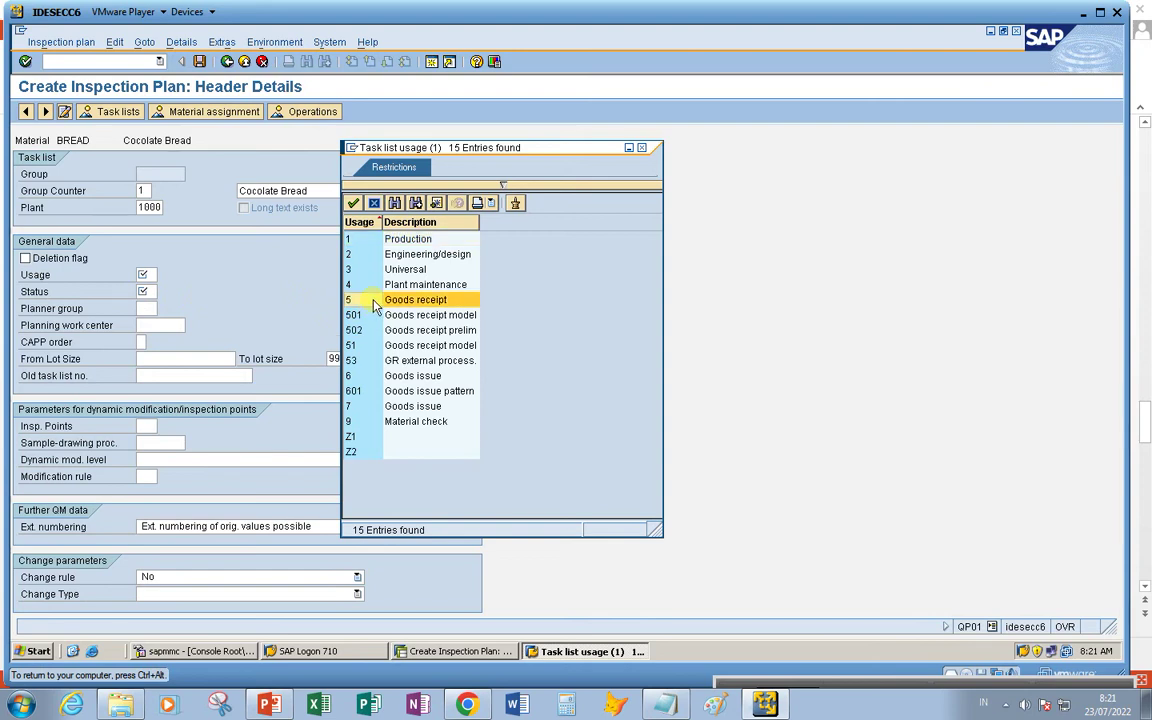
pyautogui.doubleClick(374, 300)
pyautogui.click(145, 291)
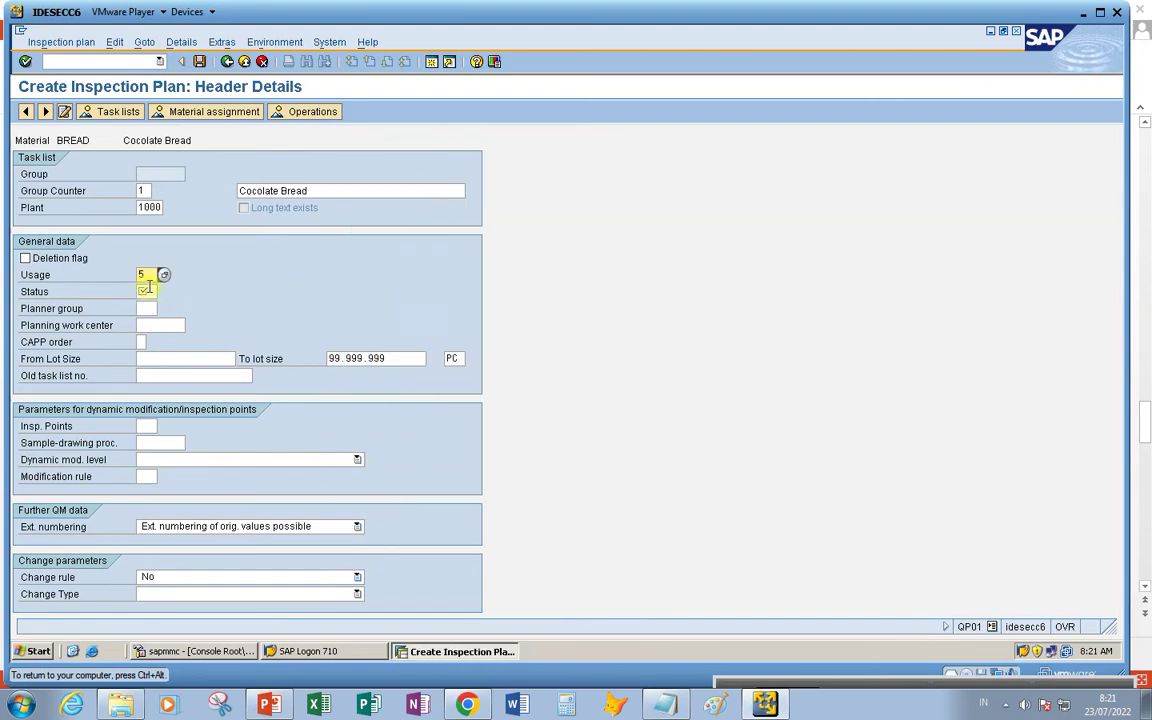
pyautogui.click(164, 292)
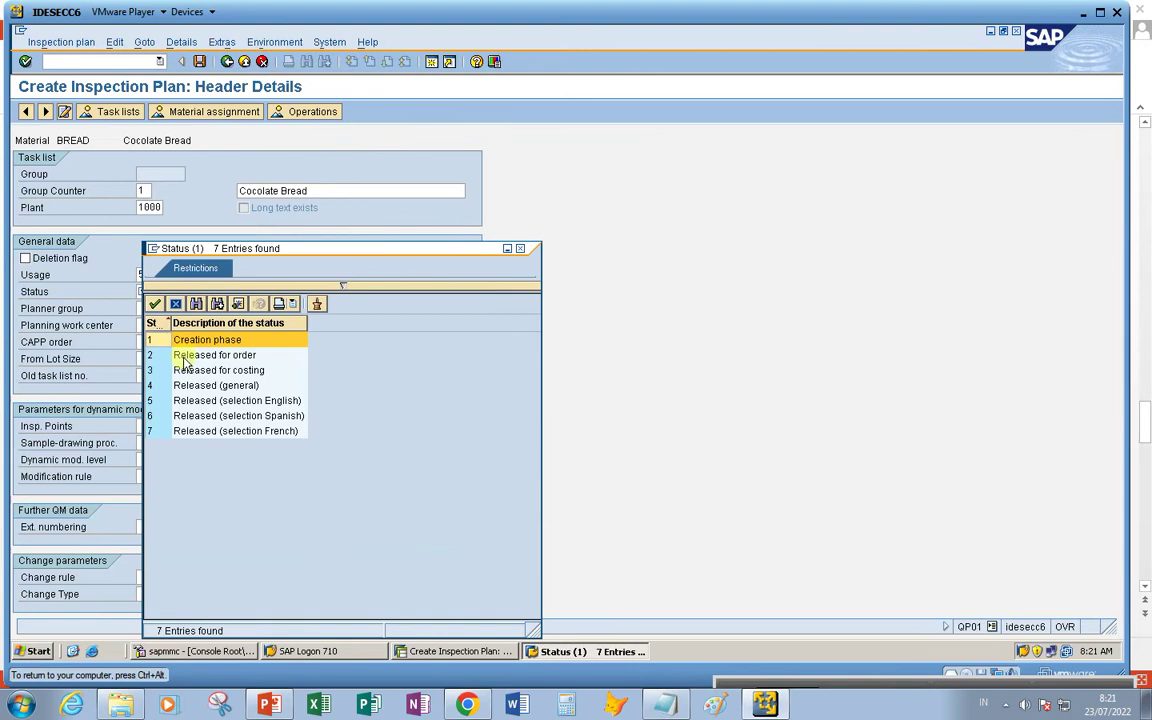
pyautogui.doubleClick(163, 389)
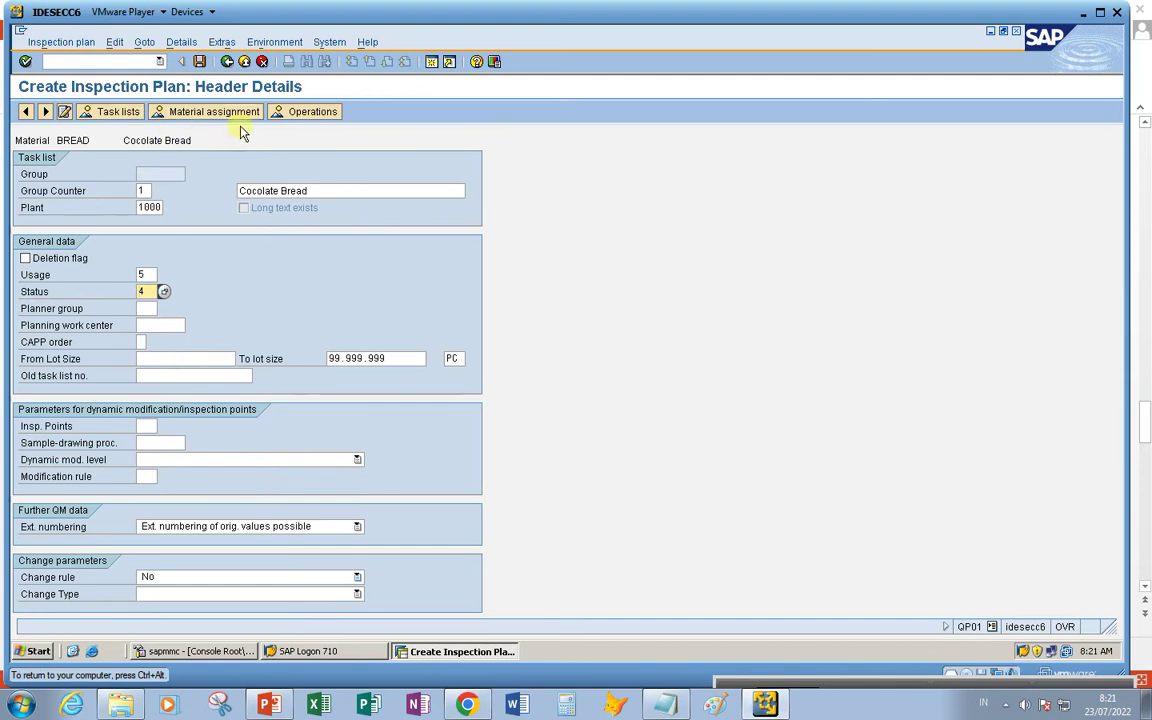
# Open the operation overview of the inspection plan for BREAD
pyautogui.click(302, 113)
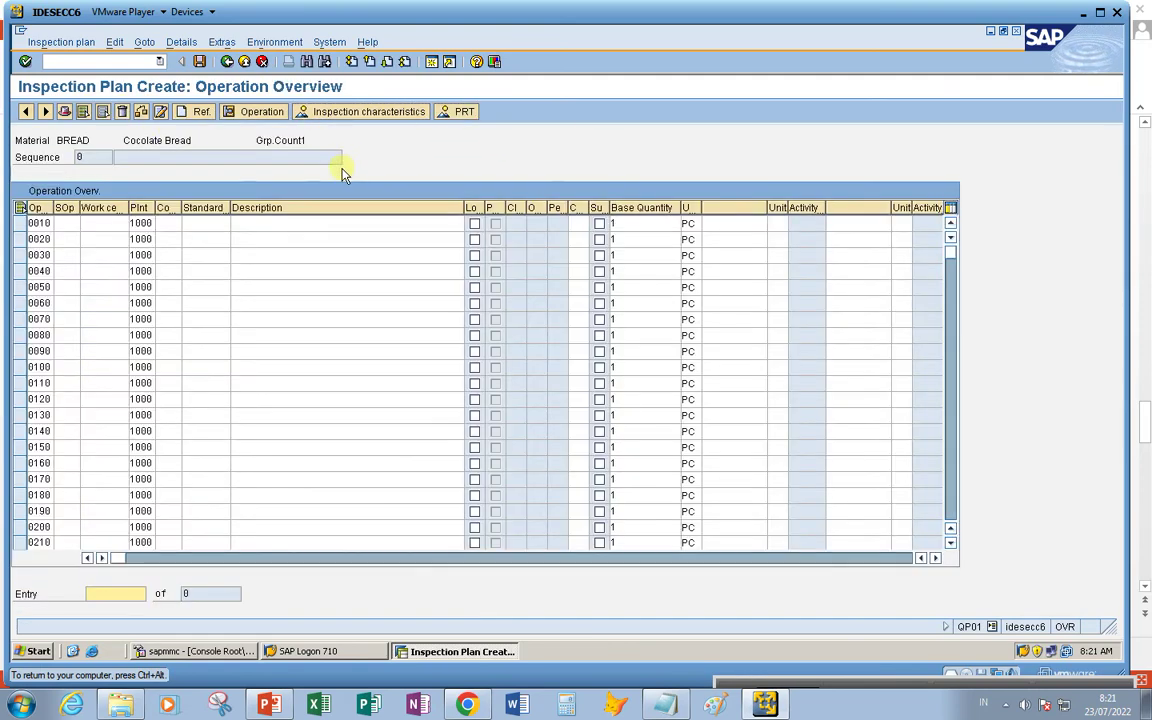
pyautogui.click(100, 224)
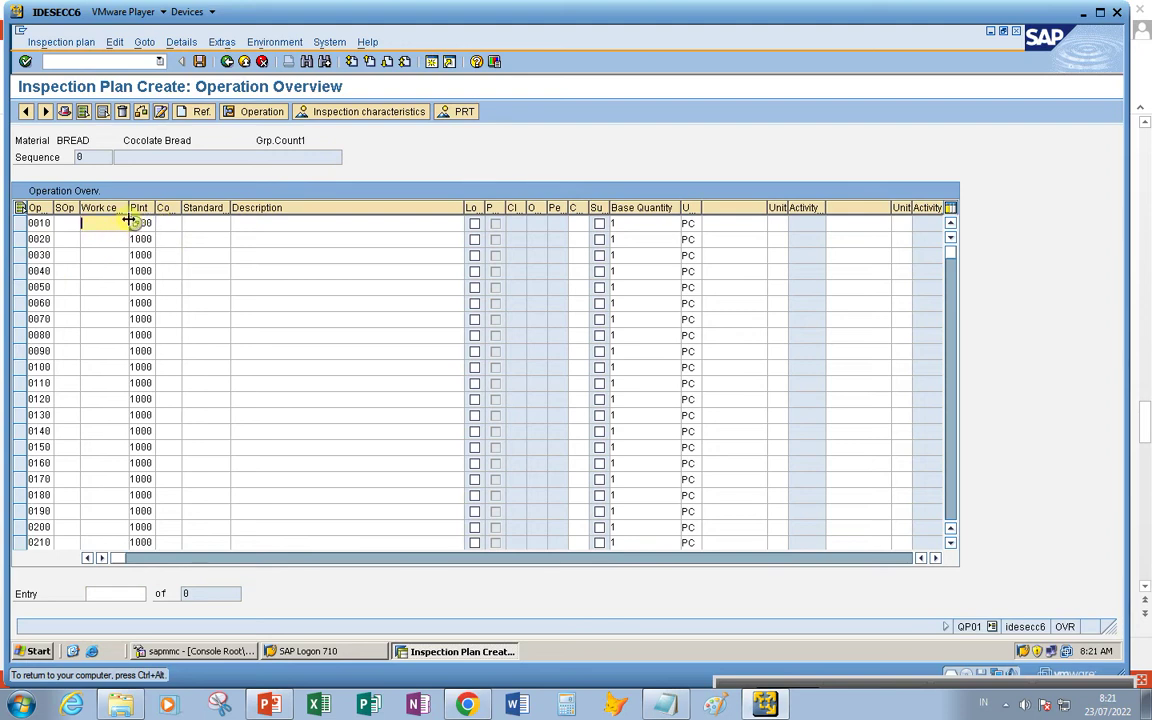
pyautogui.click(166, 223)
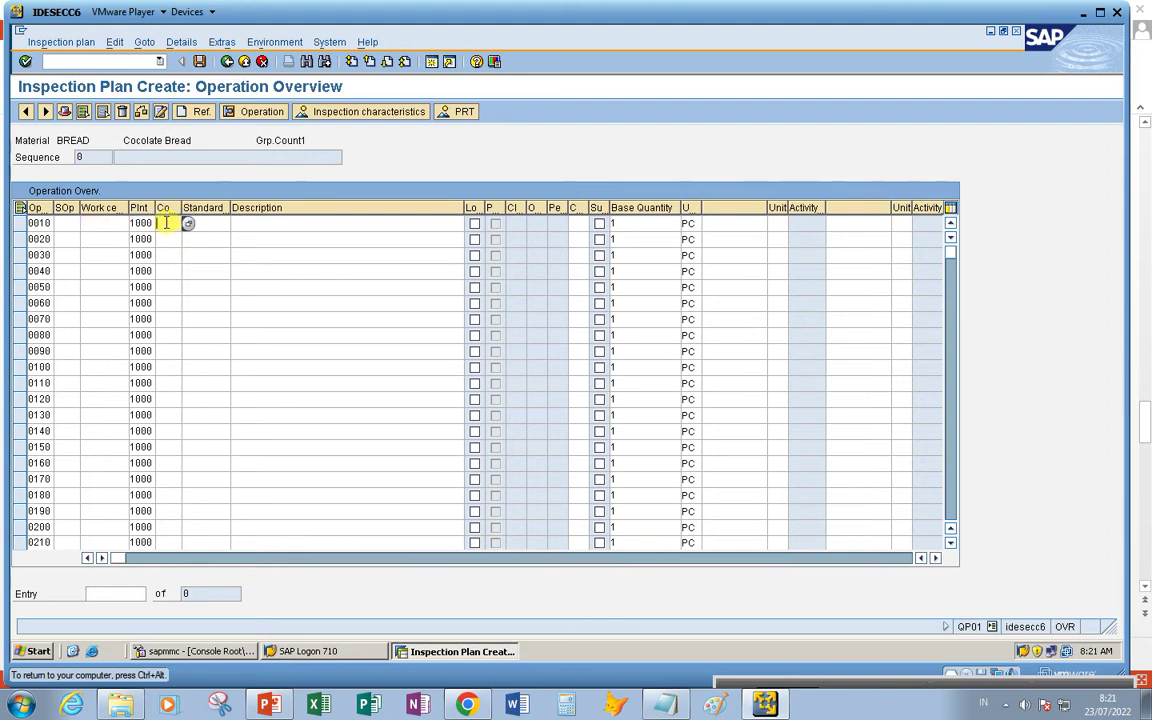
pyautogui.click(109, 224)
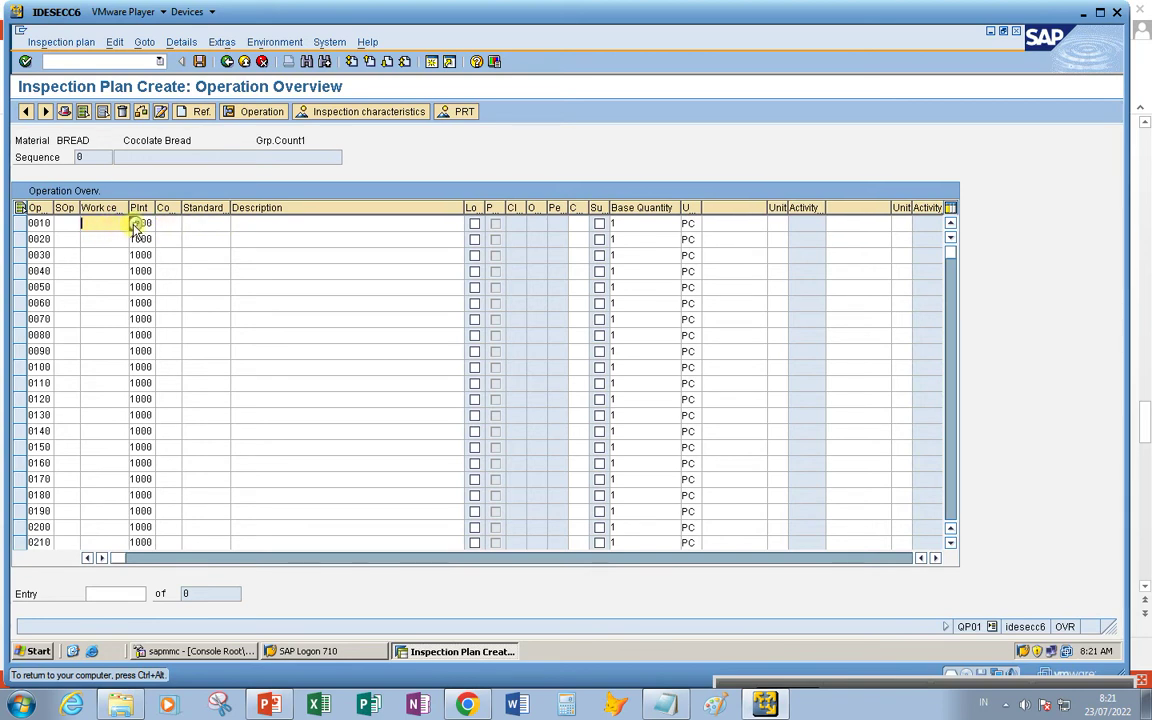
pyautogui.click(135, 226)
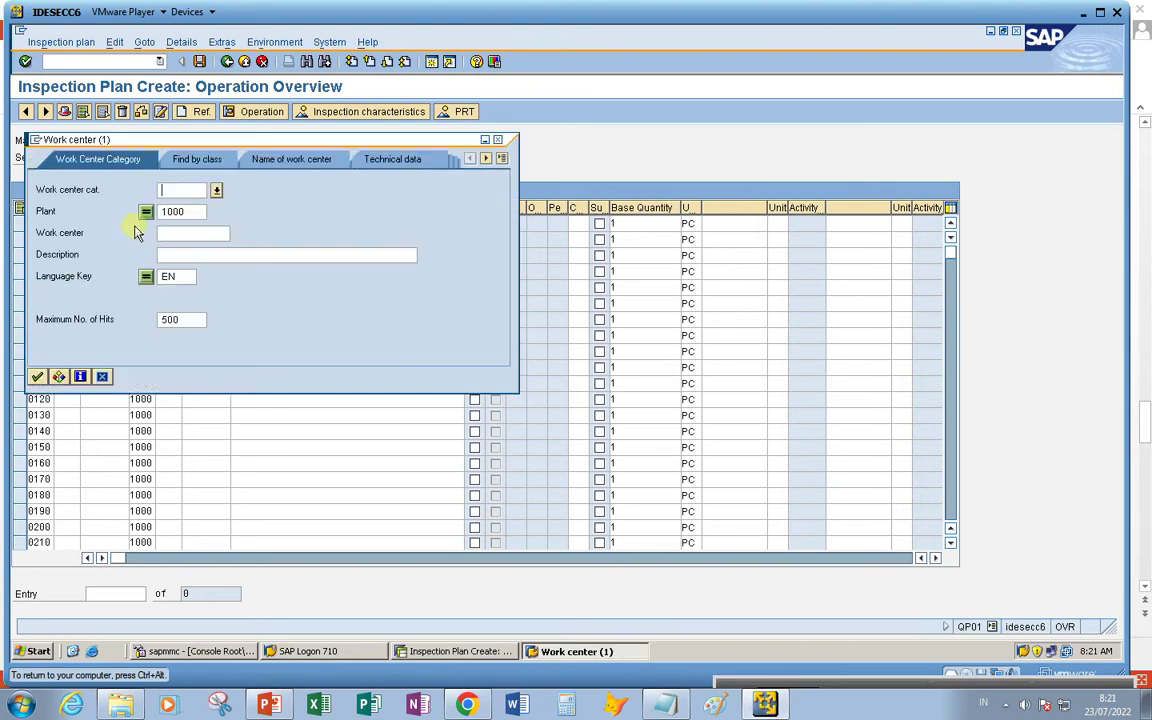
pyautogui.click(37, 376)
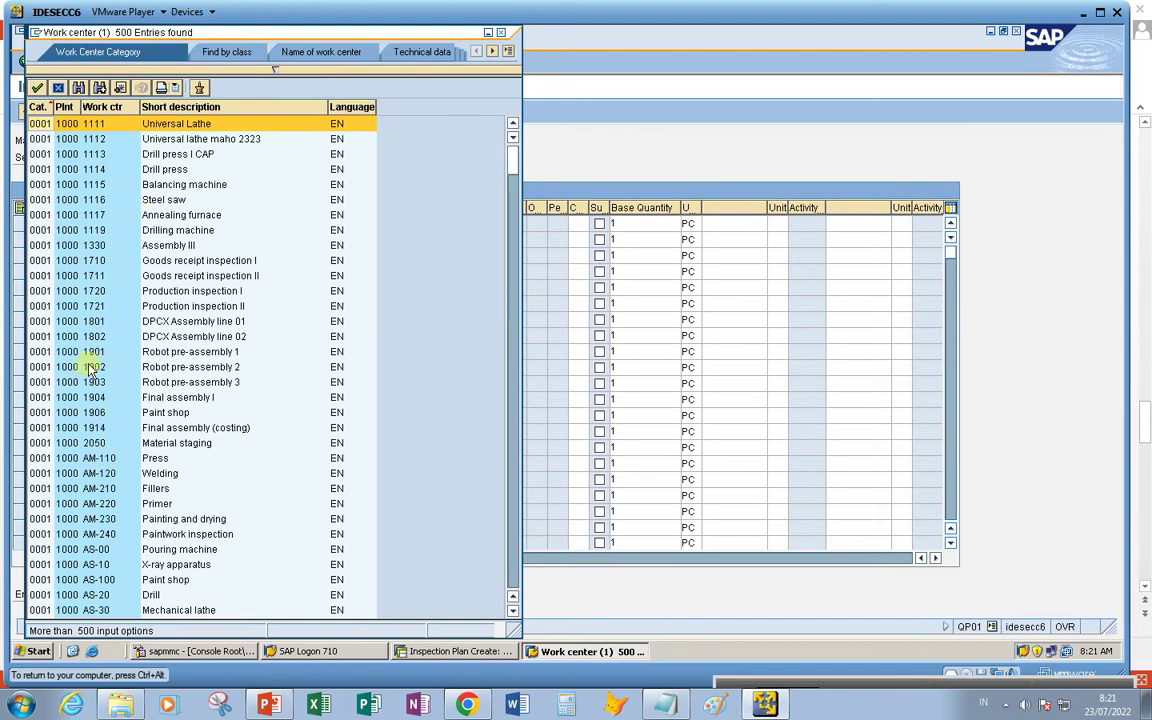
pyautogui.scroll(-5, 90, 367)
pyautogui.scroll(-8, 90, 367)
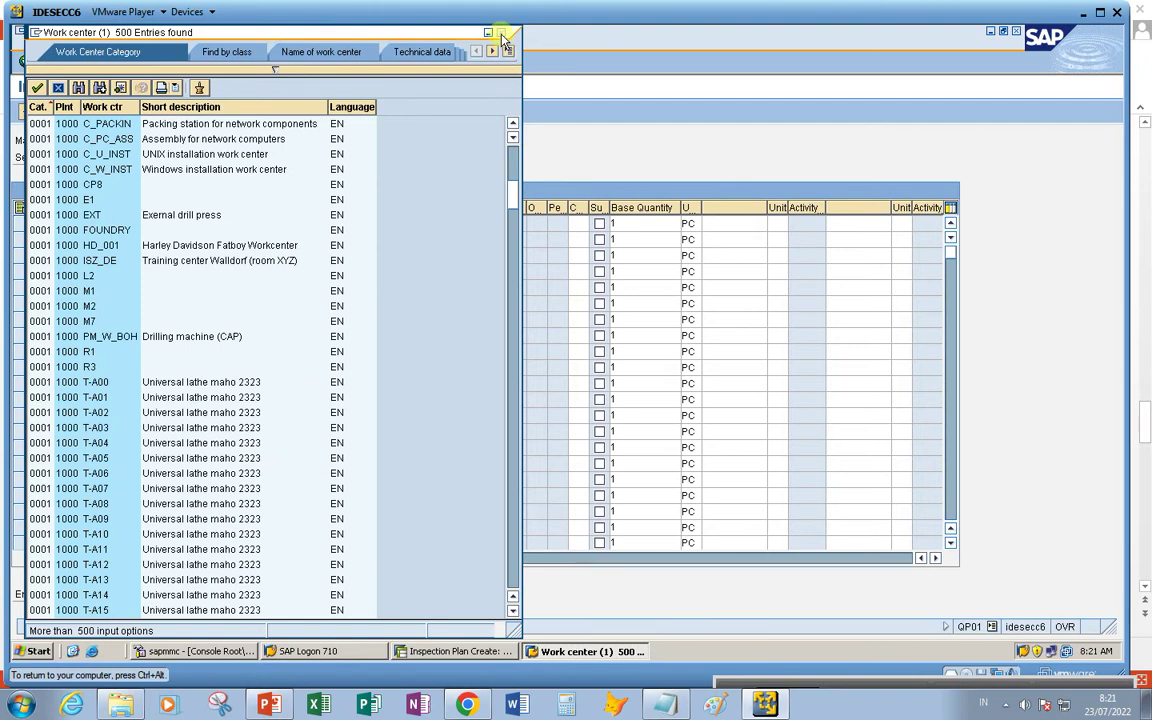
pyautogui.press('Escape')
# Widen the control key column and assign control key QM01 (Inspection plan: Inspection operation) to operation 0010
pyautogui.click(168, 223)
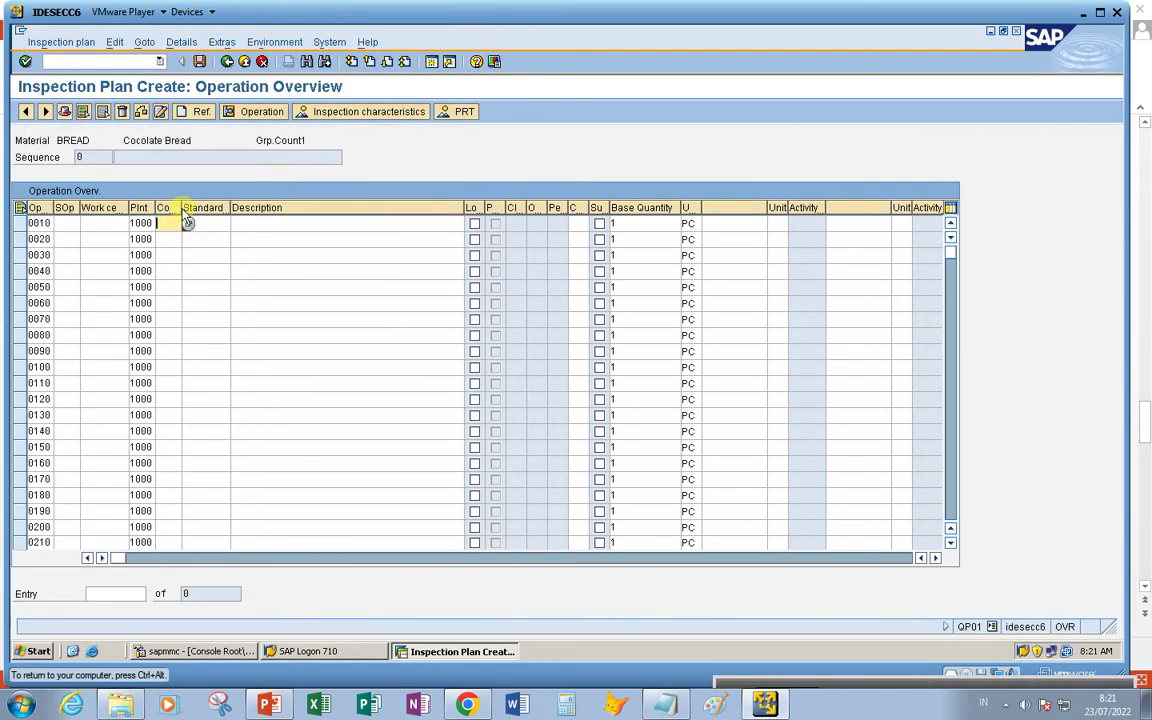
pyautogui.moveTo(182, 207); pyautogui.dragTo(204, 207)
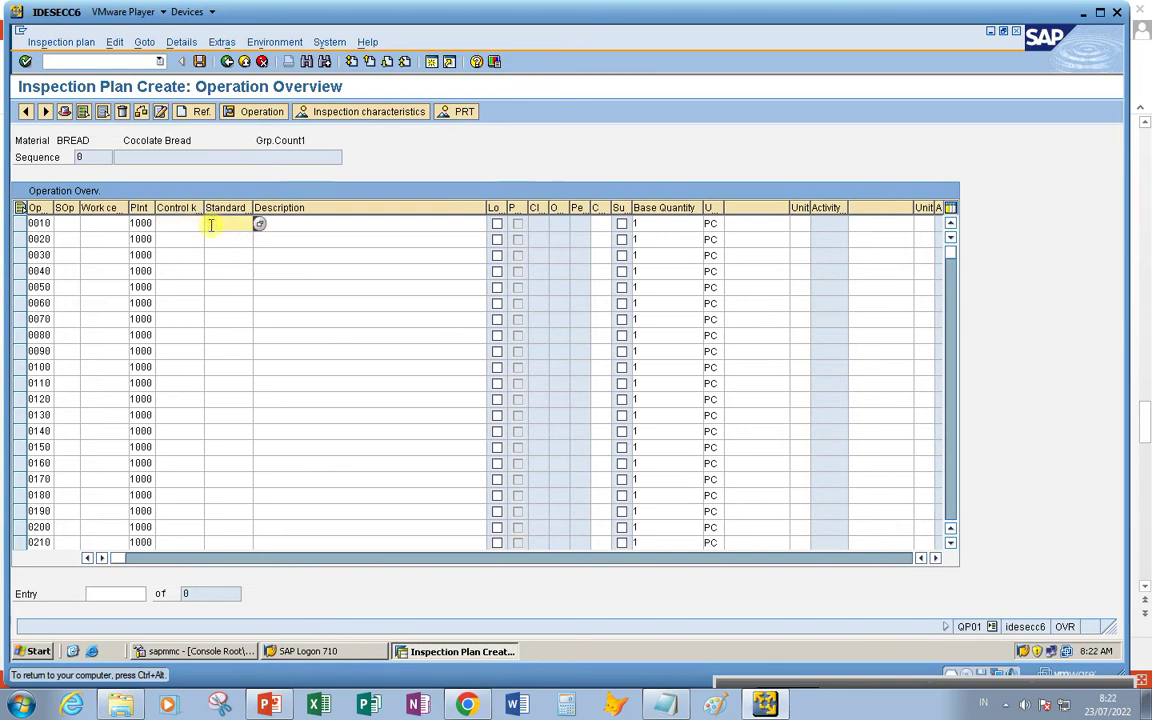
pyautogui.click(212, 228)
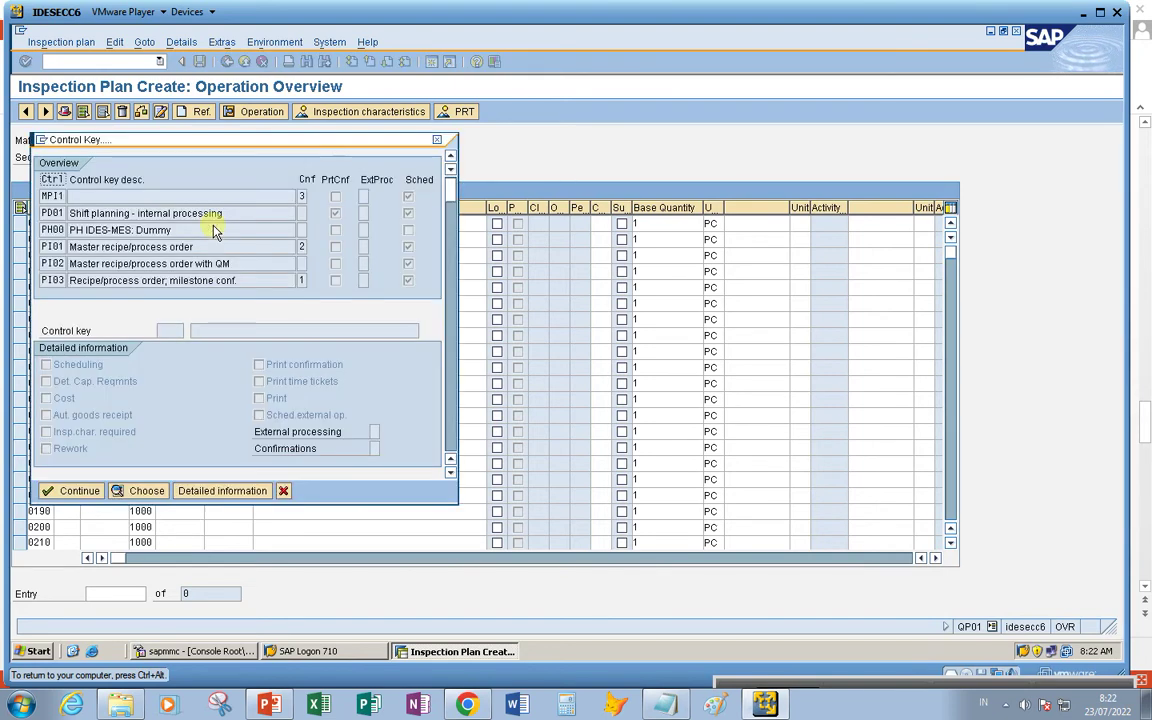
pyautogui.scroll(-3, 188, 255)
pyautogui.scroll(-5, 187, 260)
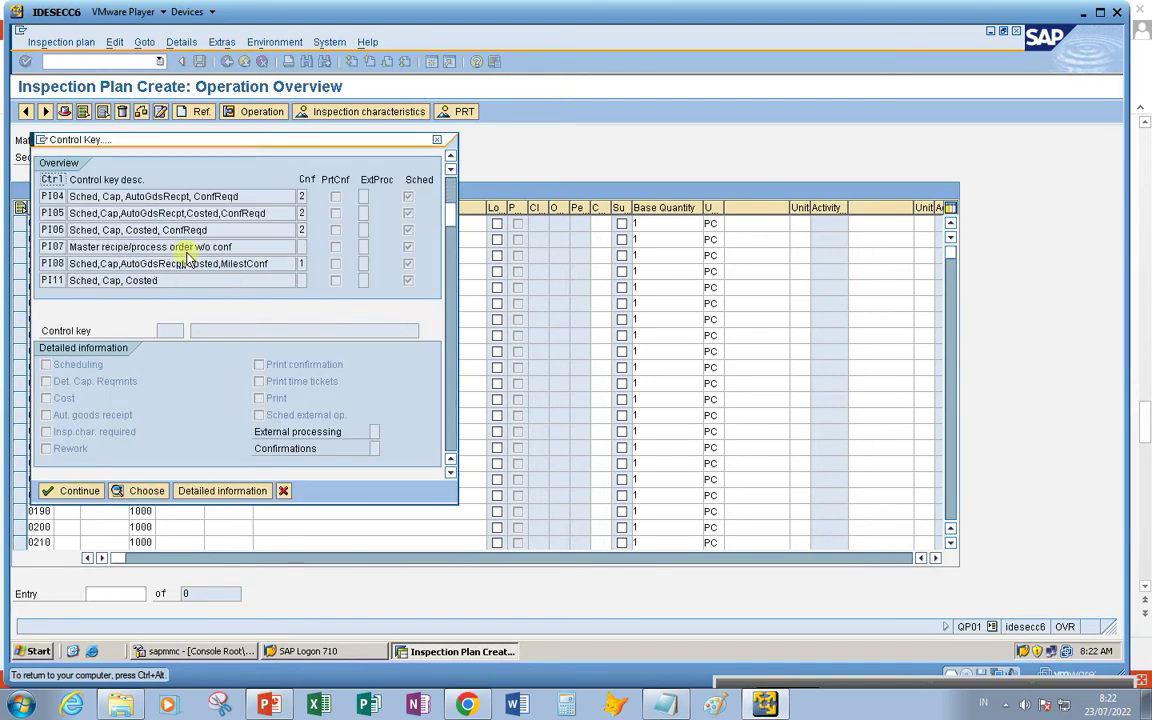
pyautogui.scroll(-7, 184, 260)
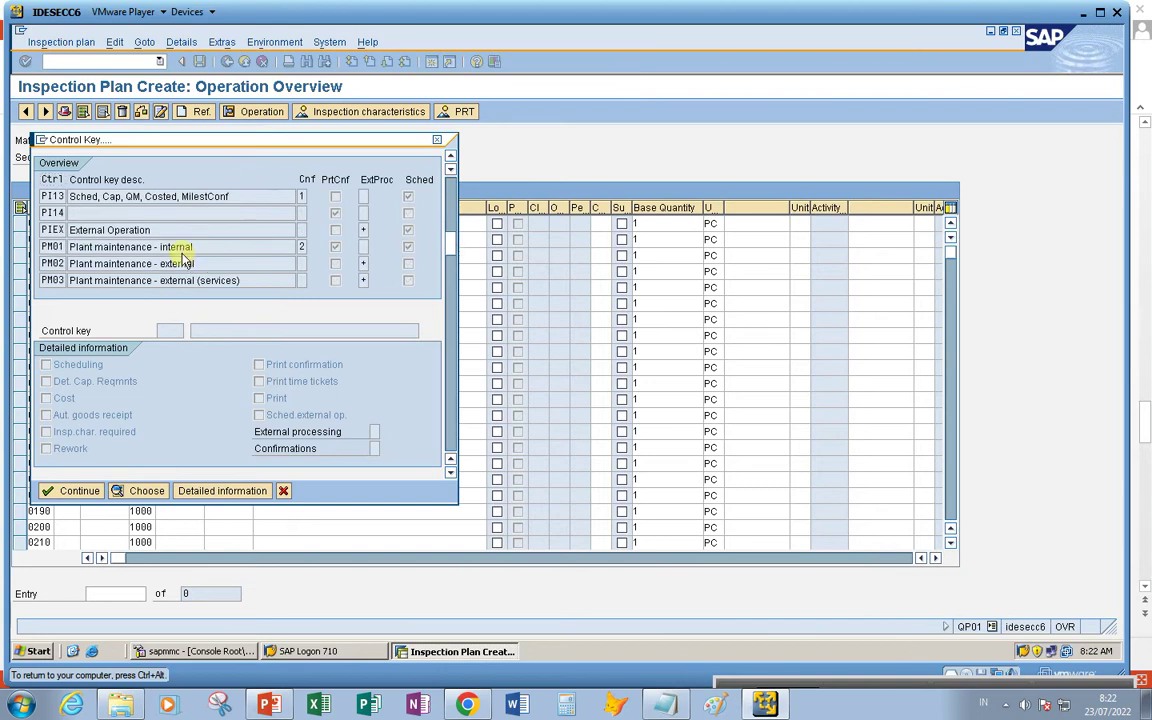
pyautogui.scroll(-6, 184, 255)
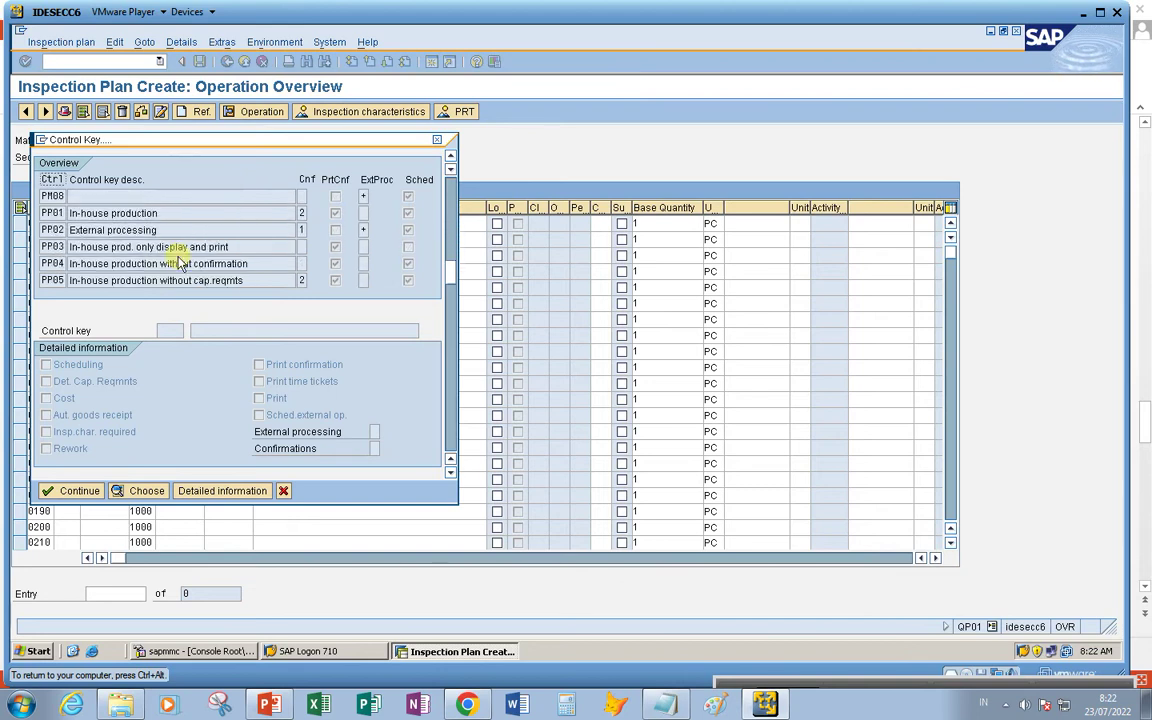
pyautogui.scroll(-6, 183, 260)
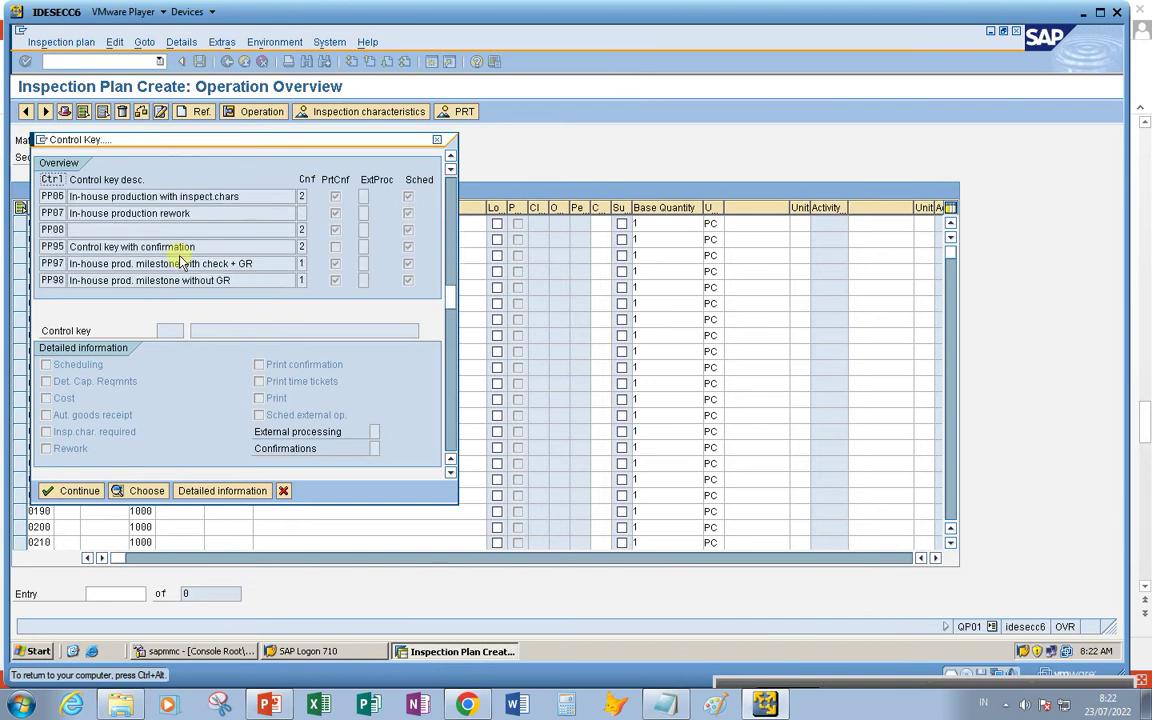
pyautogui.scroll(-6, 185, 258)
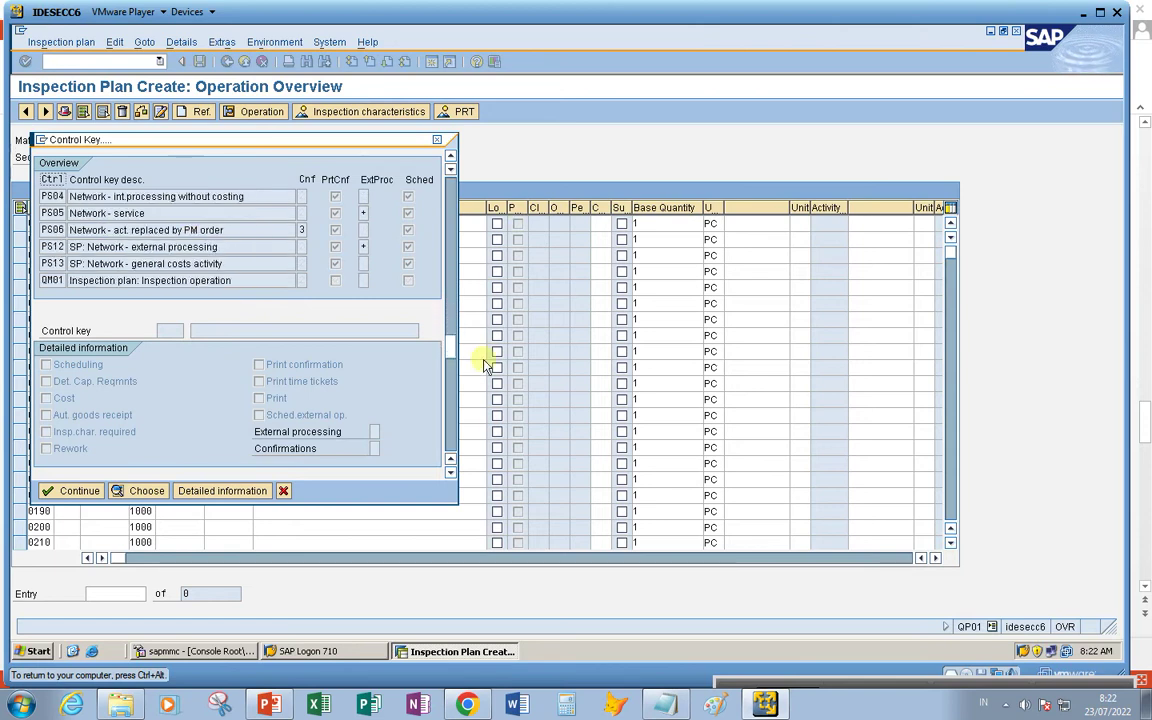
pyautogui.click(450, 472)
pyautogui.doubleClick(450, 472)
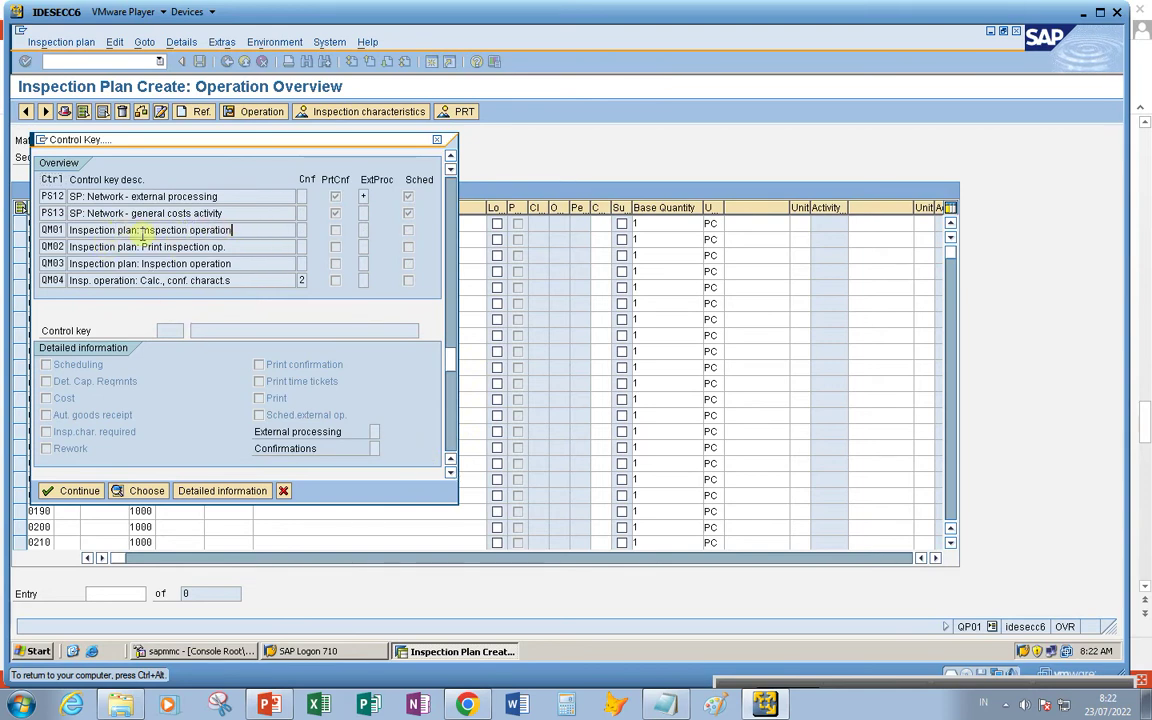
pyautogui.doubleClick(51, 230)
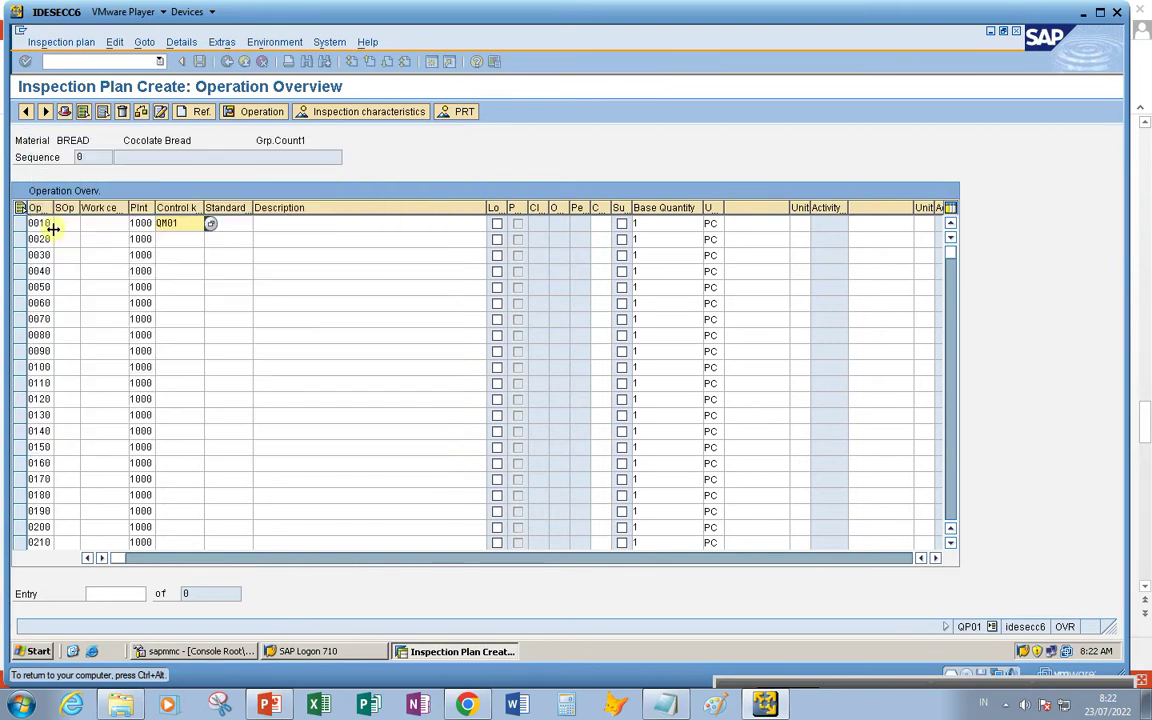
# Enter "Quality Inspection" as the description of operation 0010
pyautogui.click(312, 227)
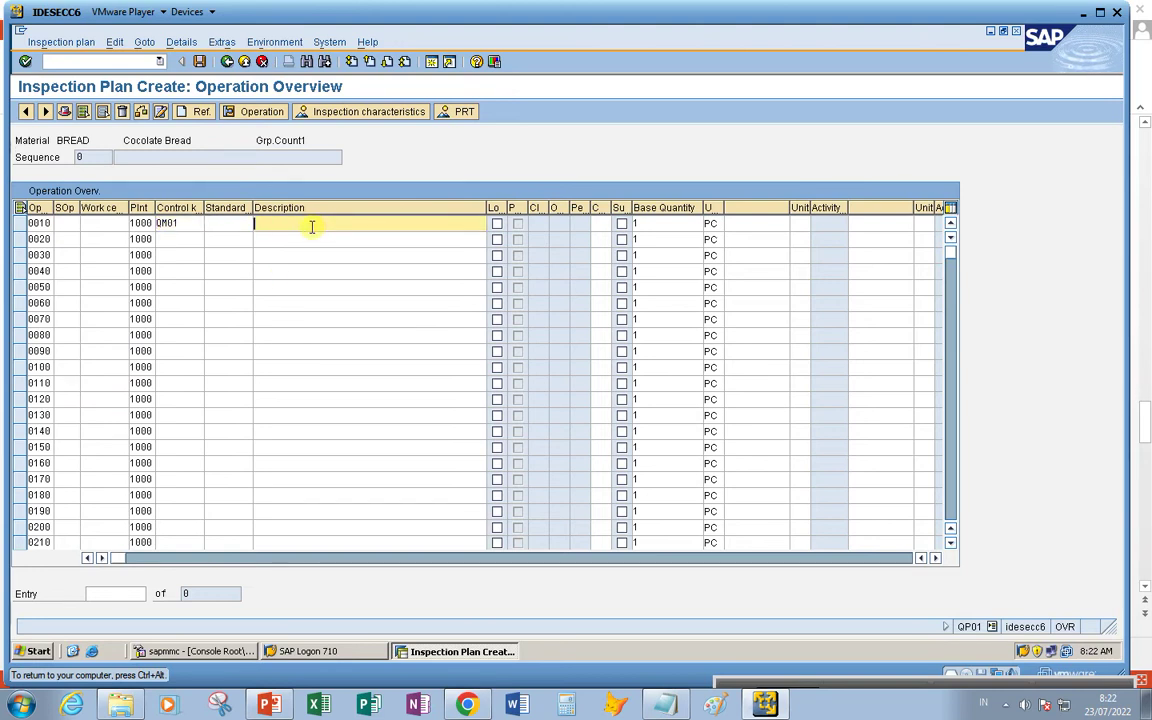
pyautogui.write('Quality Inspection')
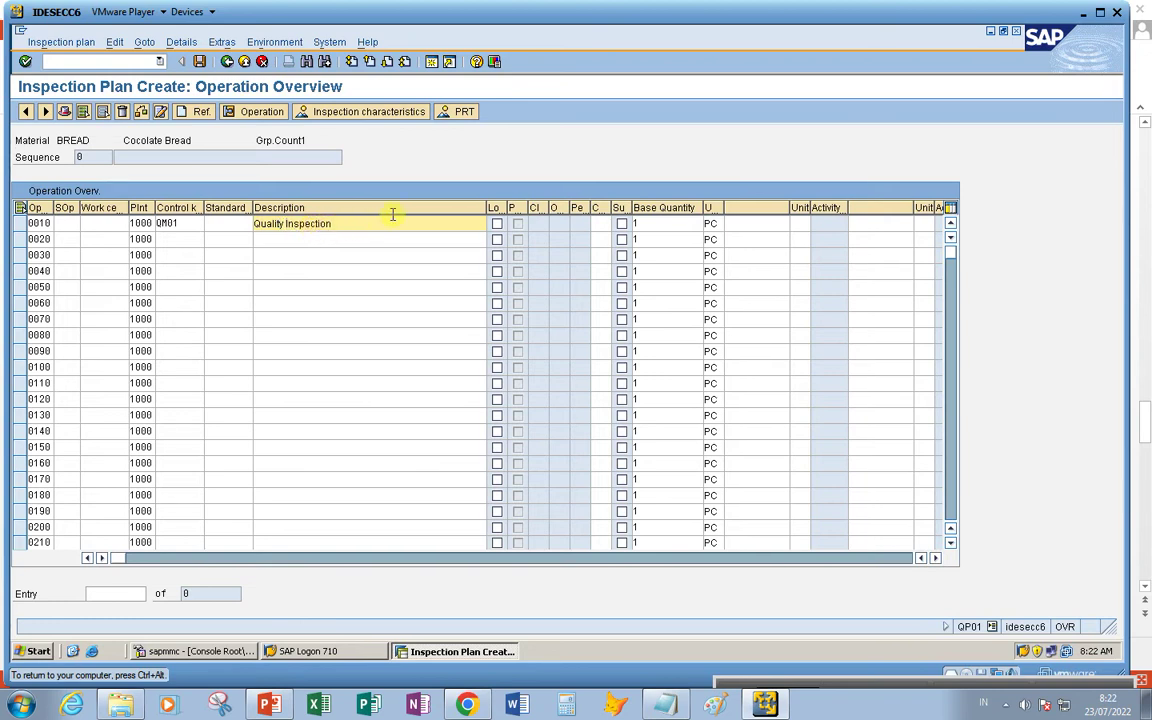
pyautogui.press('Return')
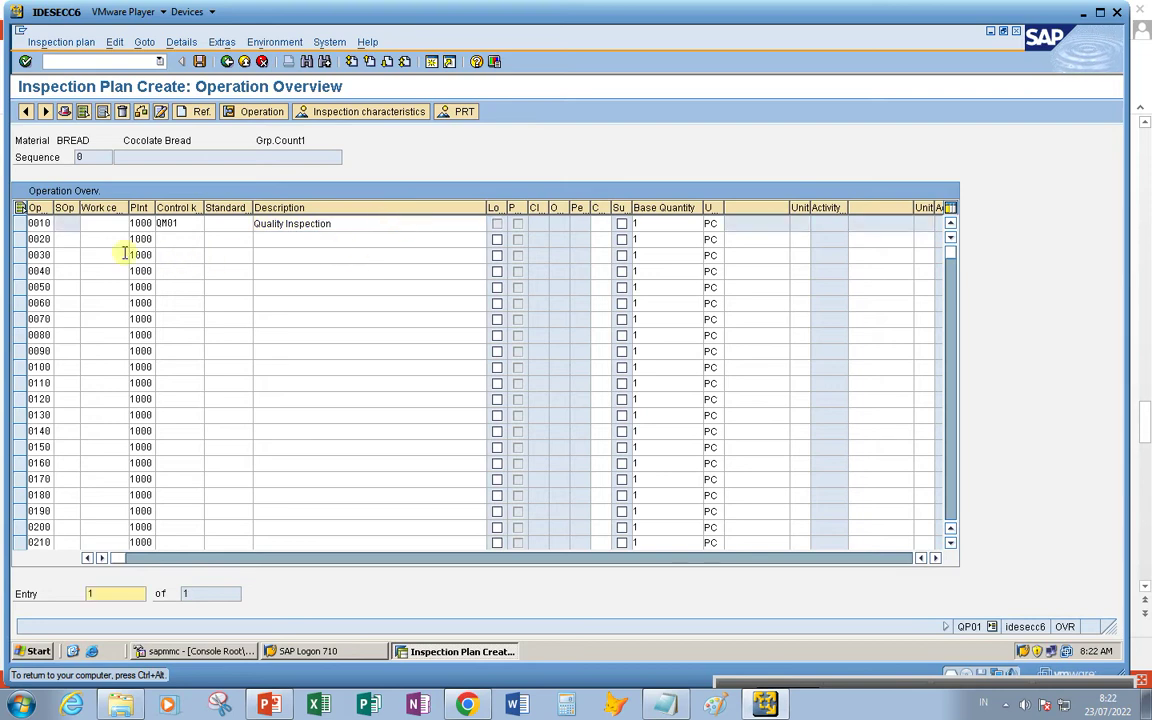
# Open the inspection characteristics of operation 0010 and widen the master inspection characteristic column
pyautogui.click(20, 223)
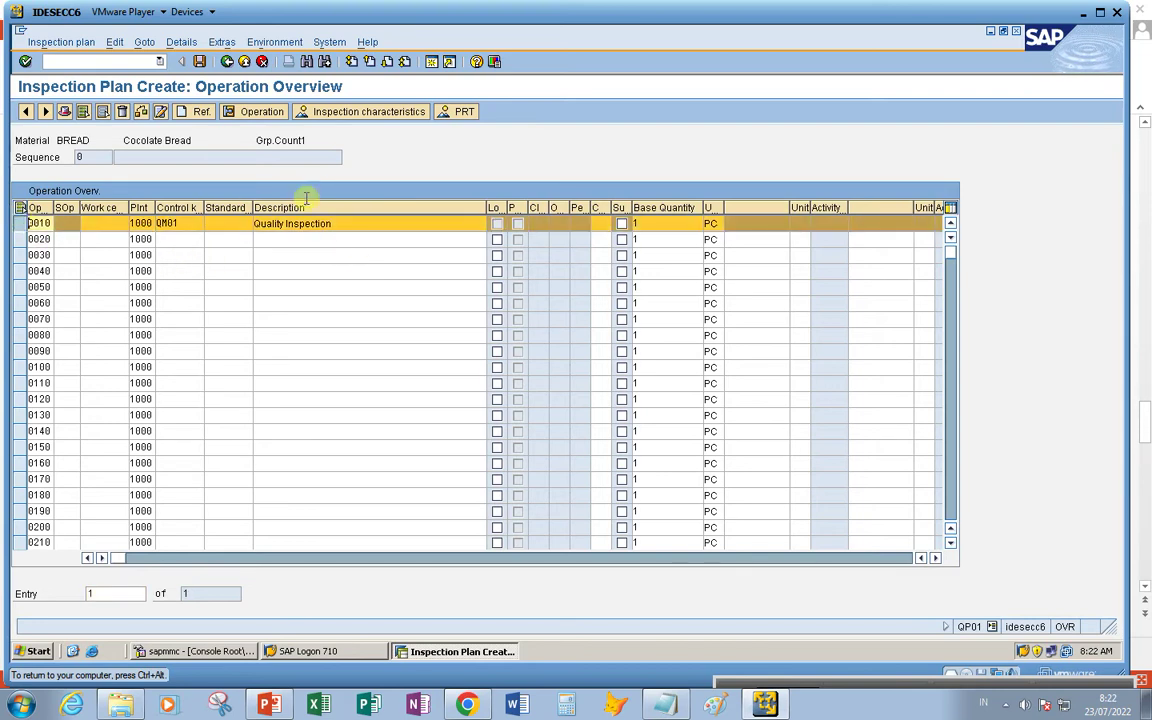
pyautogui.click(347, 111)
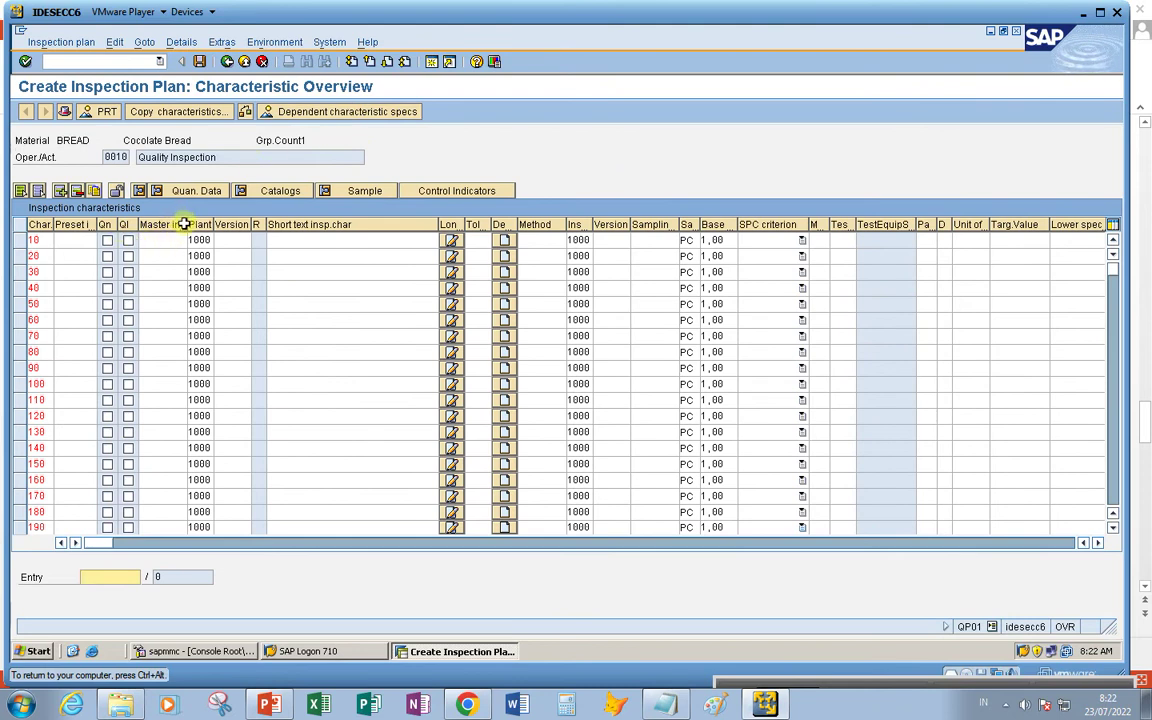
pyautogui.moveTo(184, 224)
pyautogui.mouseDown()
pyautogui.moveTo(170, 224)
pyautogui.moveTo(201, 220)
pyautogui.mouseUp()
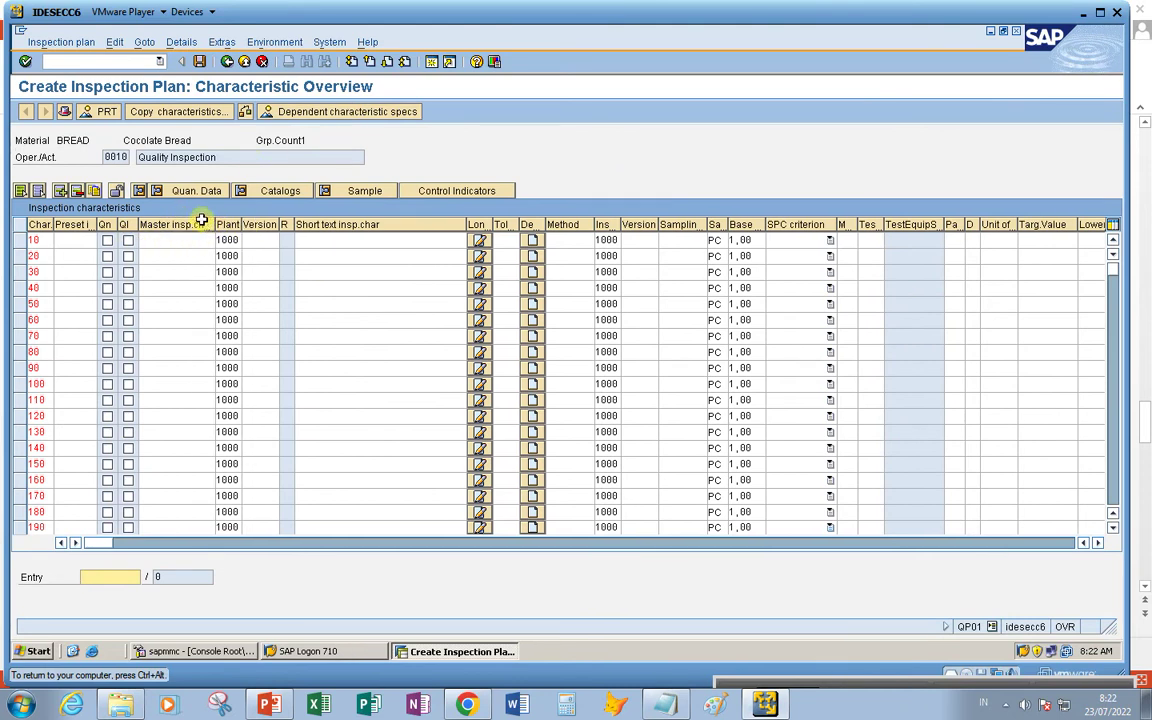
# Check the MIC name in the Notepad list, and in SAP find and assign master inspection characteristic RASA to characteristic 10
pyautogui.click(196, 241)
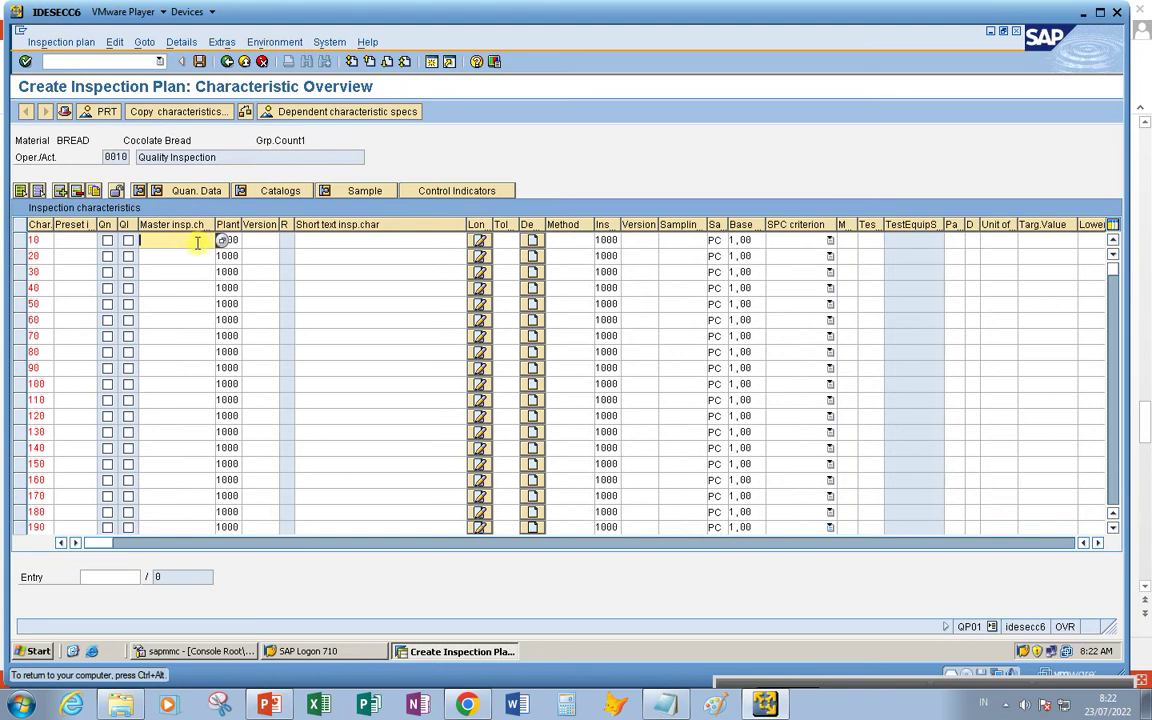
pyautogui.click(667, 706)
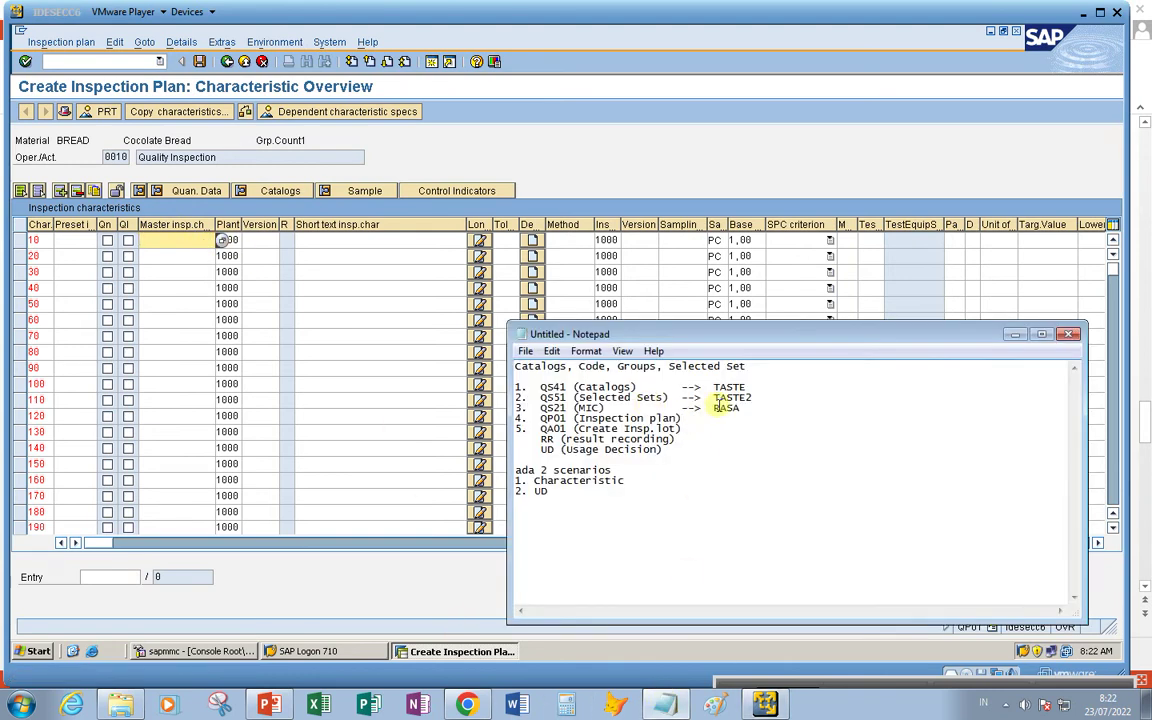
pyautogui.click(222, 244)
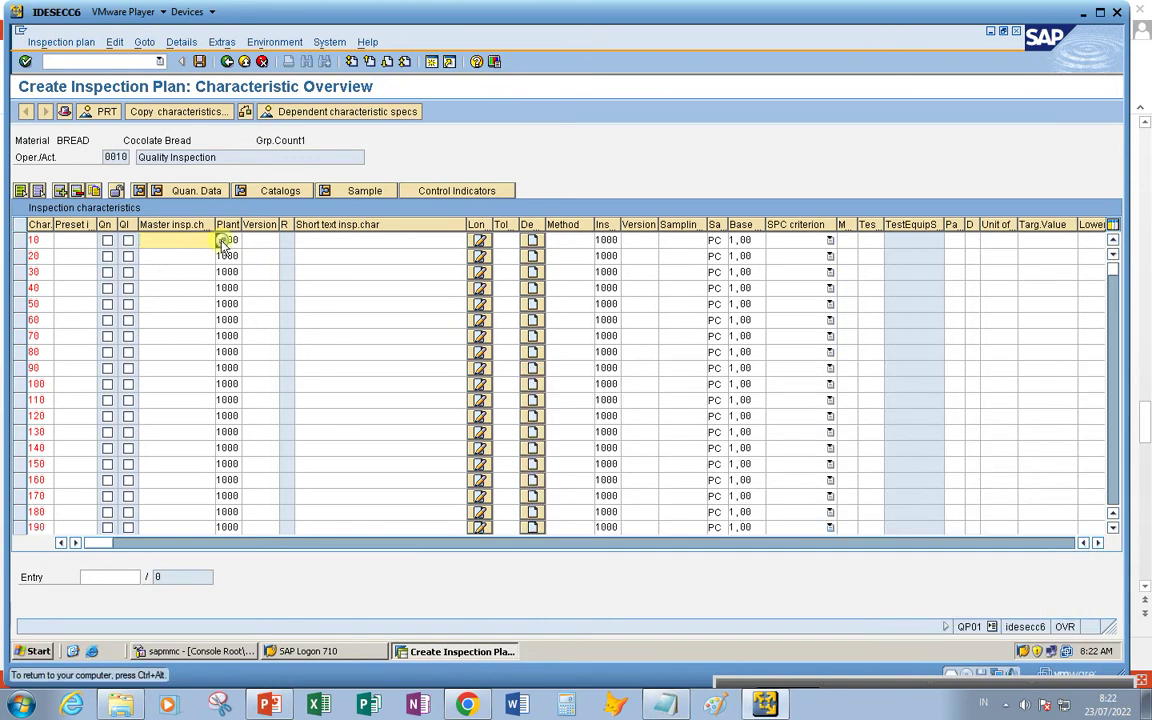
pyautogui.click(221, 241)
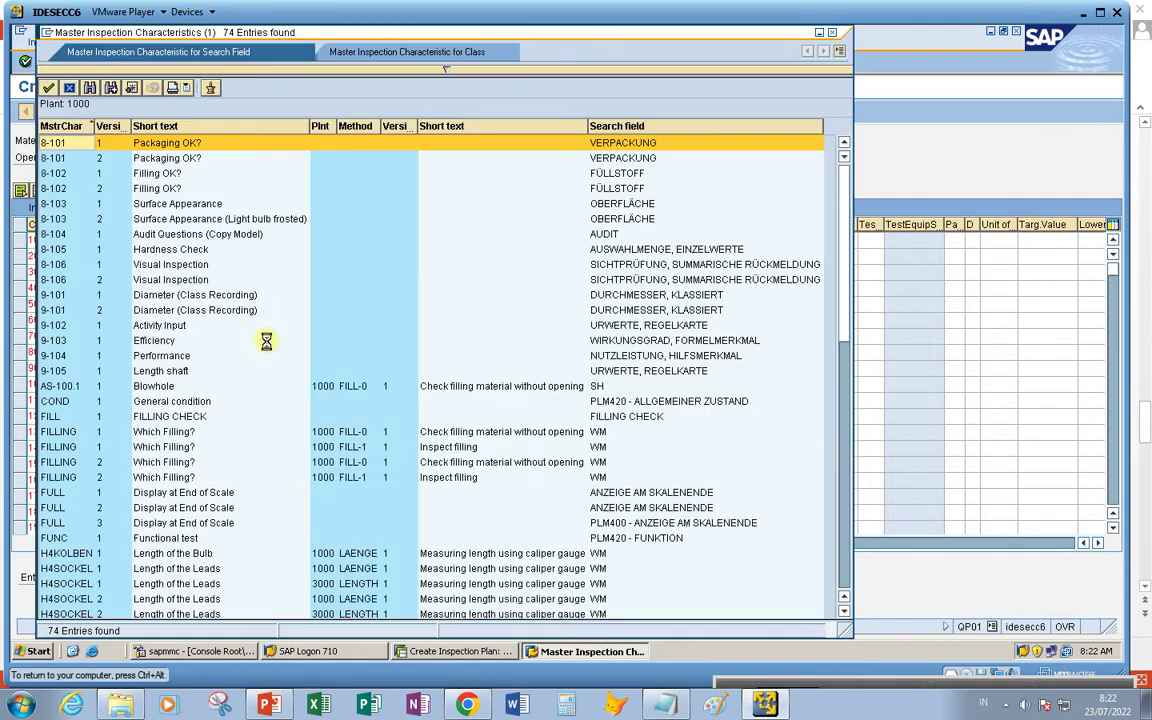
pyautogui.click(203, 126)
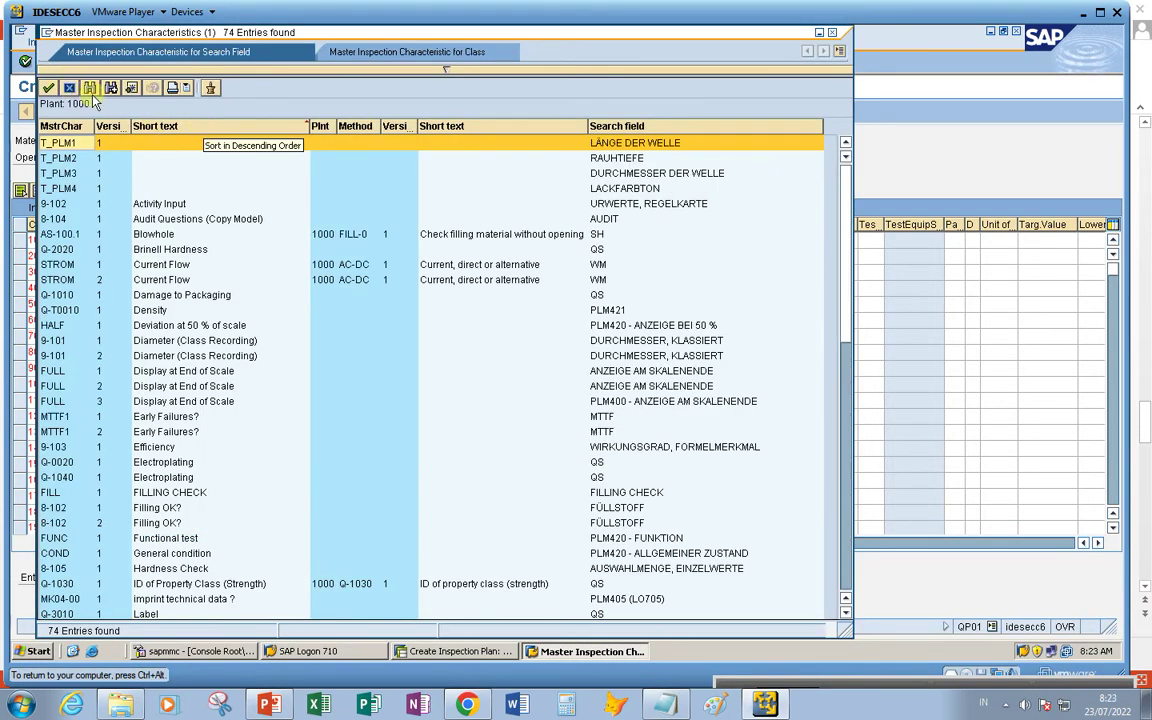
pyautogui.click(89, 88)
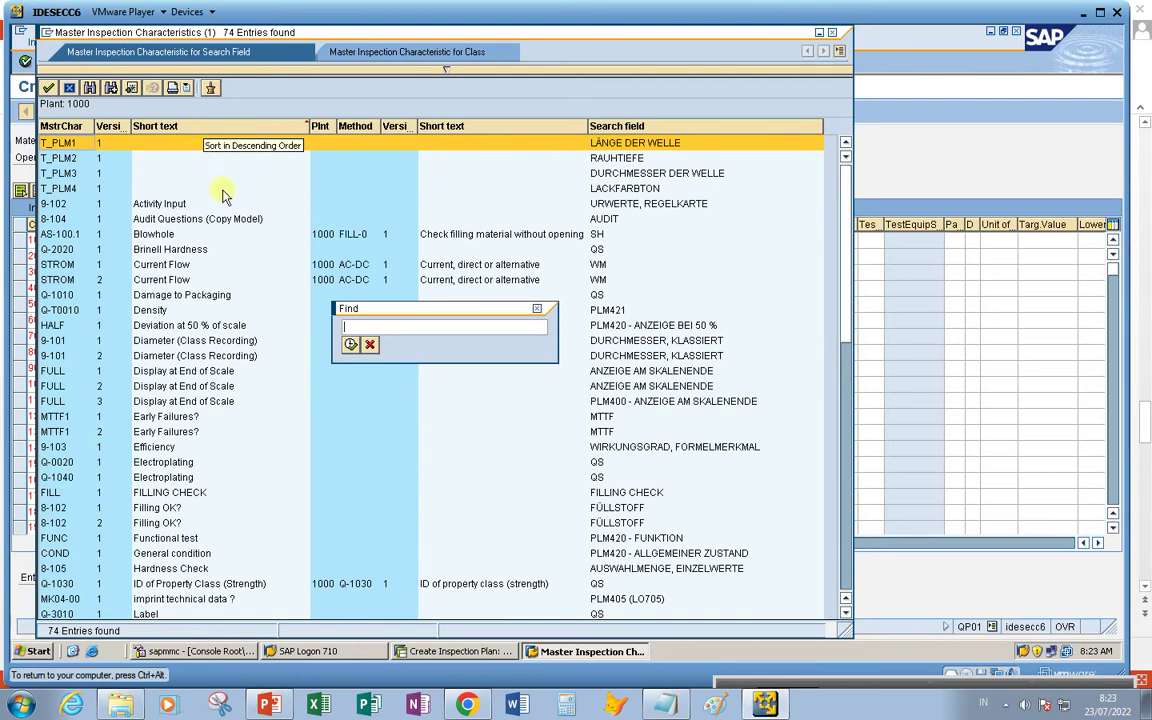
pyautogui.write('RASA')
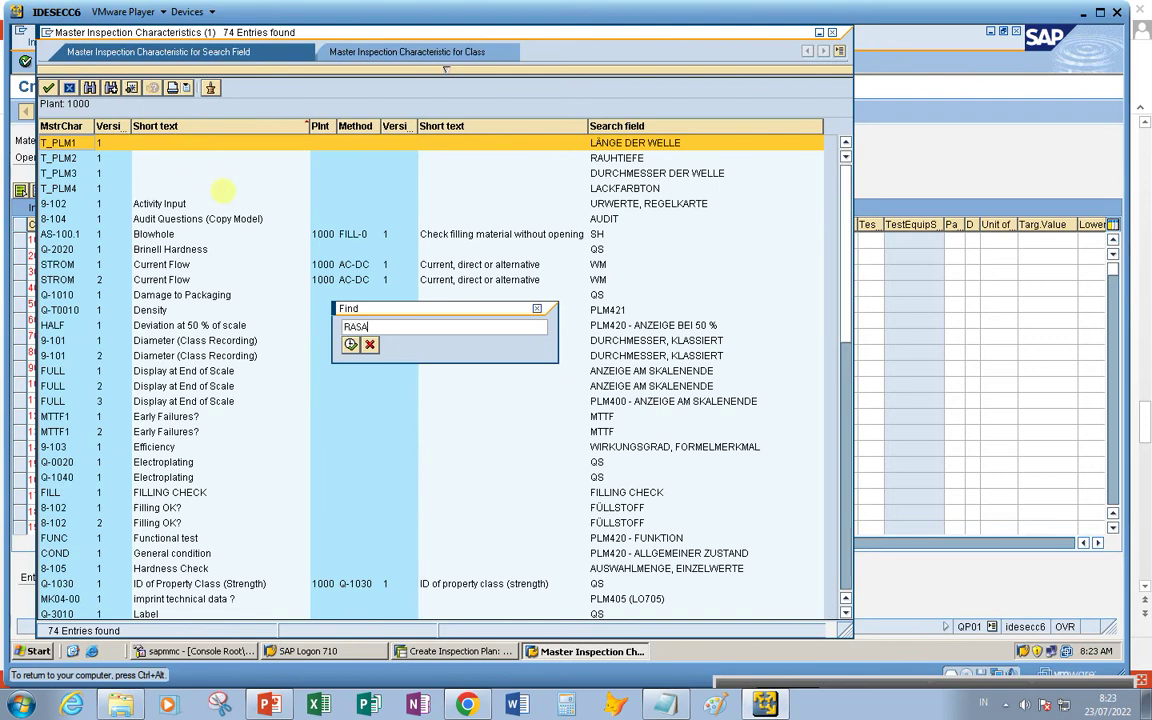
pyautogui.click(349, 344)
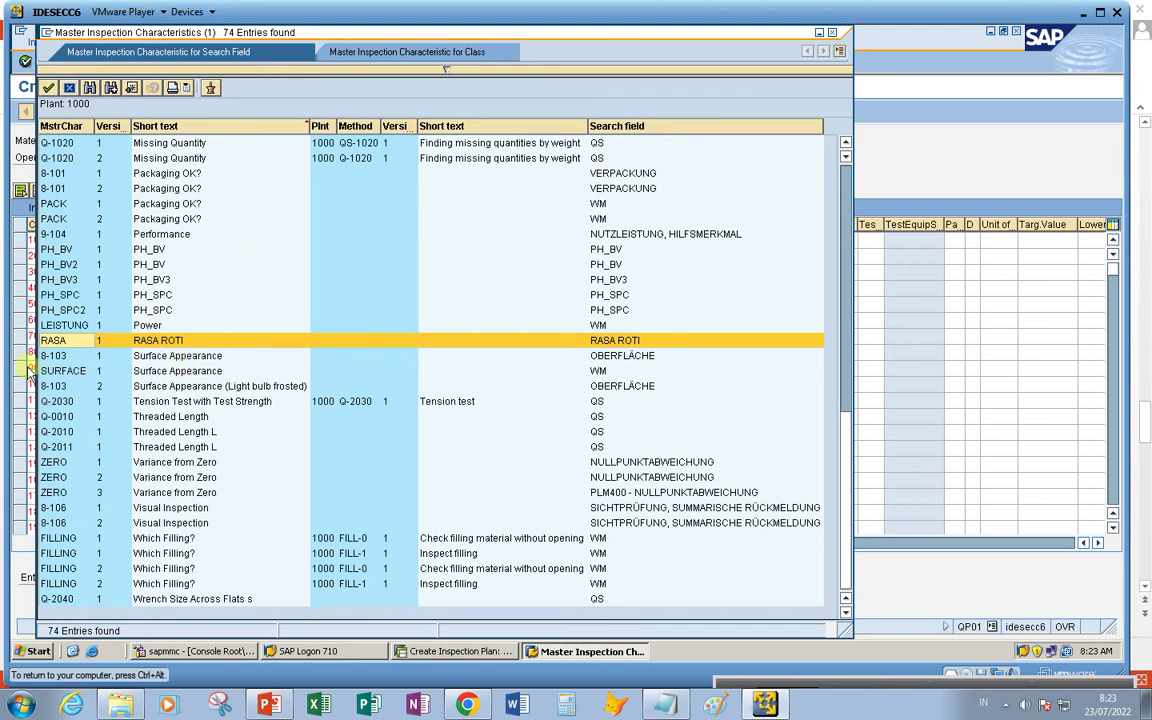
pyautogui.doubleClick(58, 343)
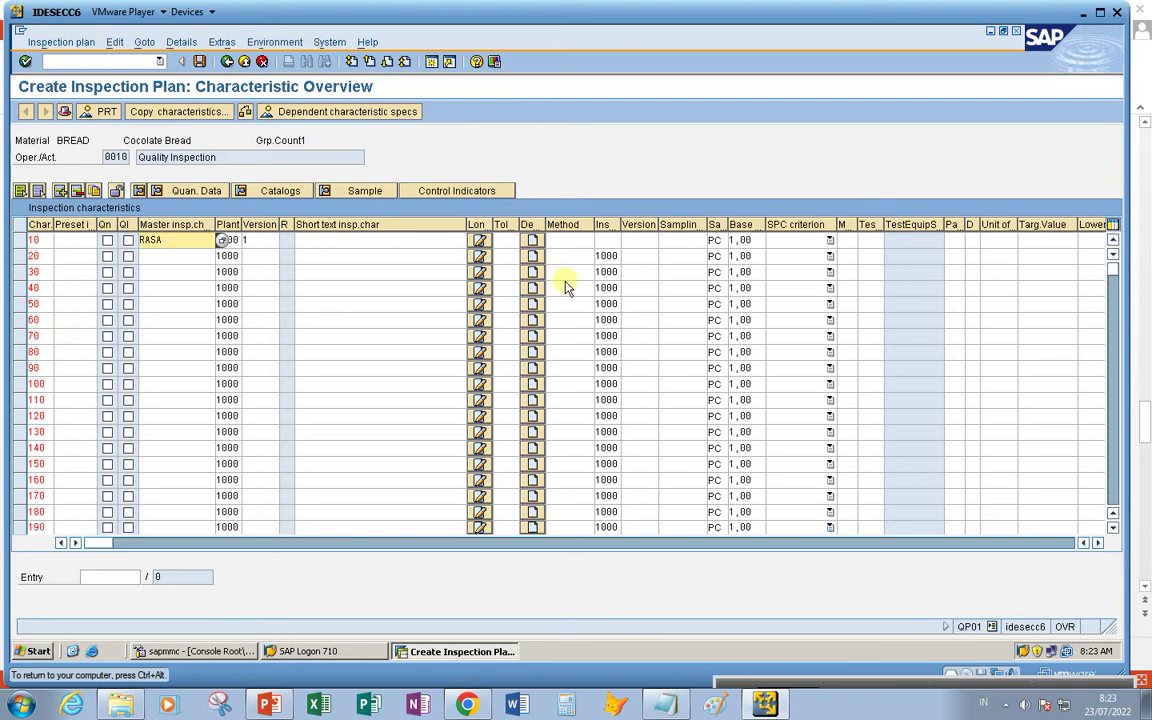
# Assign sampling procedure FIX1-0 to characteristic 10 and save the inspection plan
pyautogui.click(688, 240)
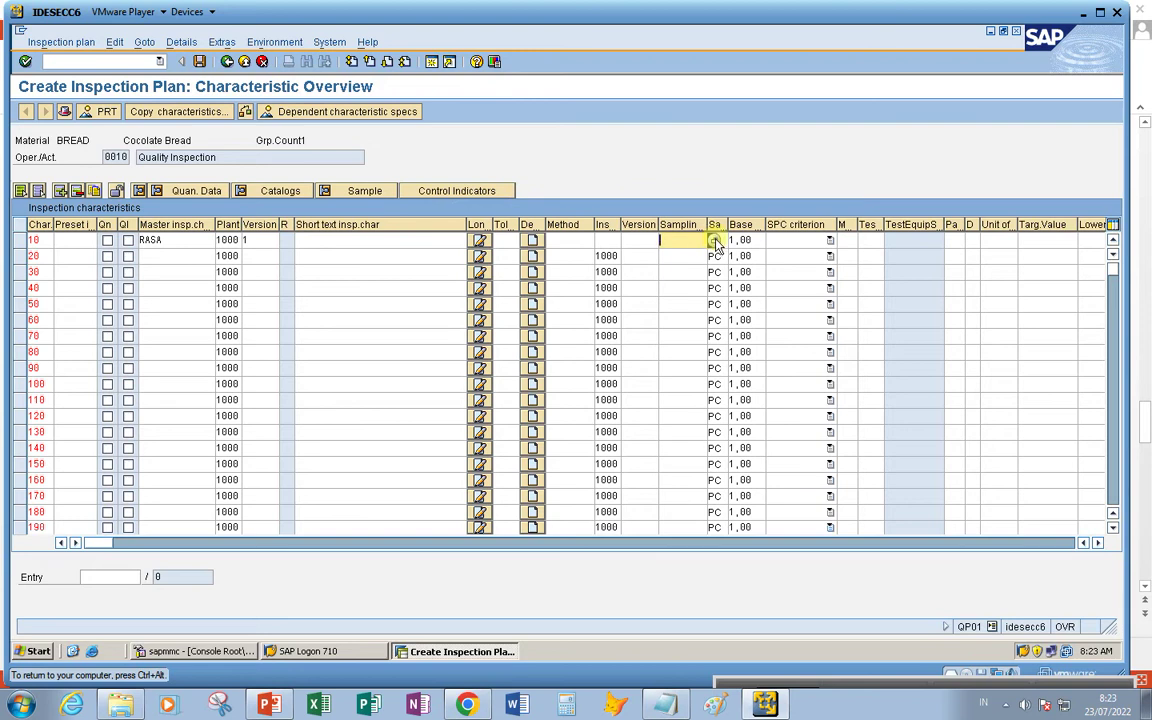
pyautogui.click(714, 242)
pyautogui.doubleClick(714, 242)
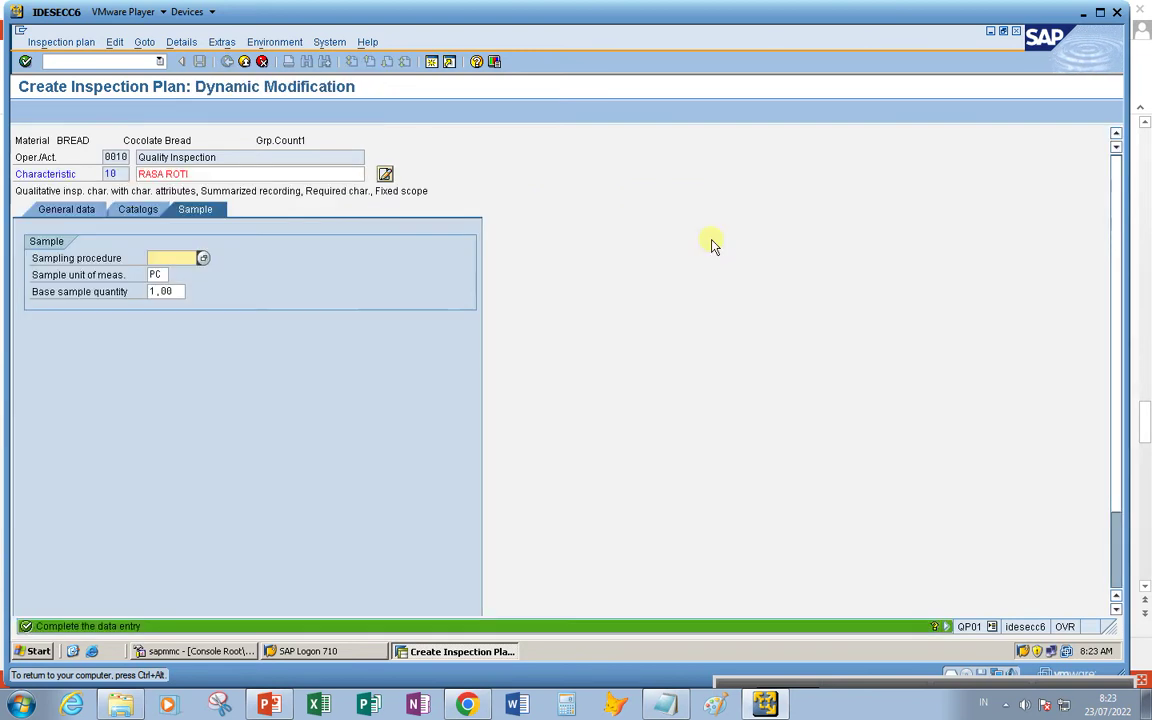
pyautogui.click(201, 257)
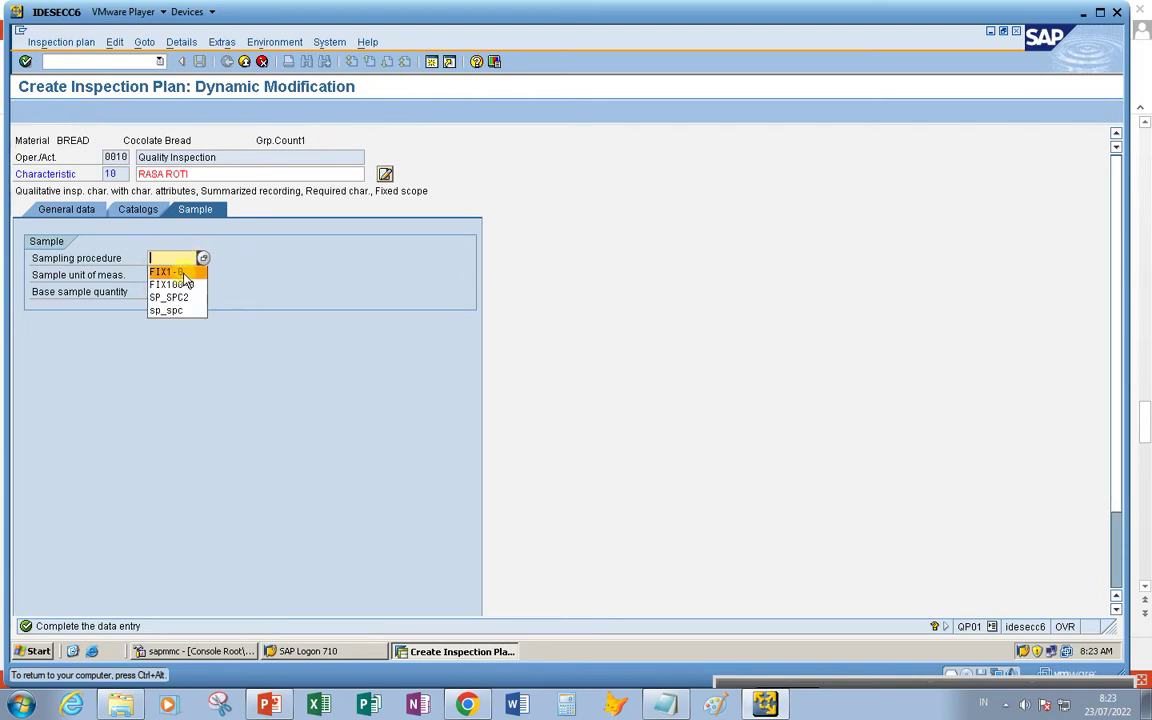
pyautogui.click(186, 271)
pyautogui.press('Return')
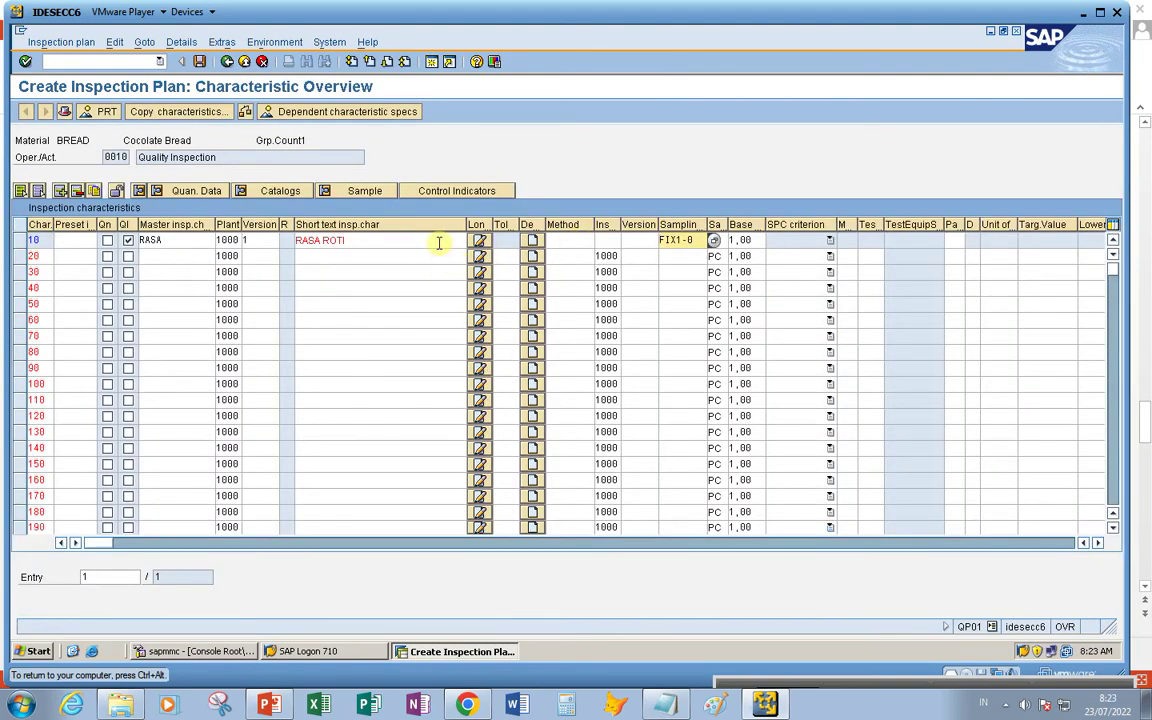
pyautogui.click(200, 63)
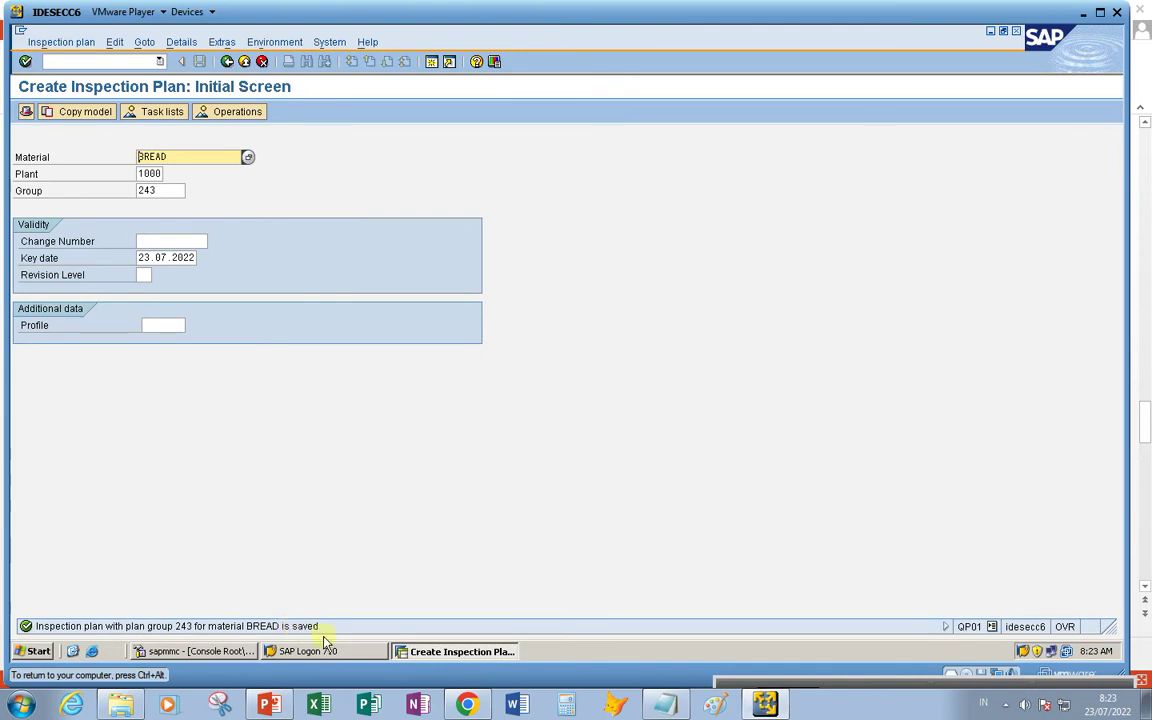
# Switch to Notepad and add the material name BREAD on its own line above the catalogs heading
pyautogui.hotkey('ctrl', 'alt')
pyautogui.hotkey('alt', 'Tab')
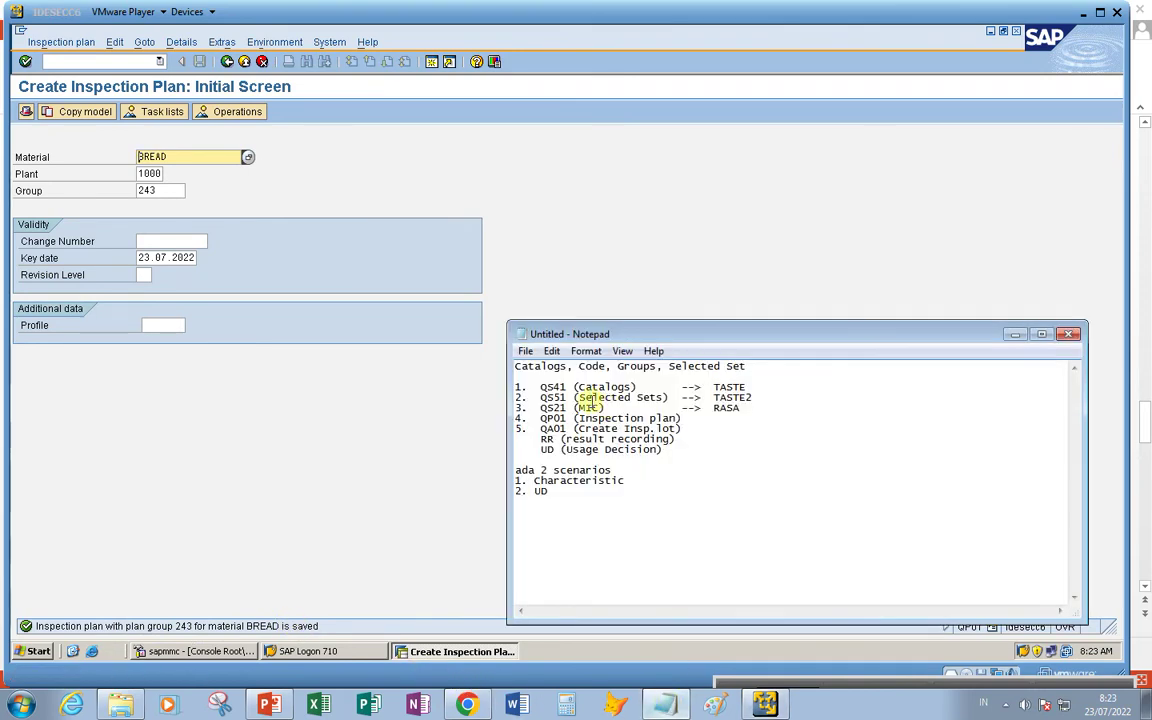
pyautogui.click(517, 372)
pyautogui.press('Return')
pyautogui.press('Return')
pyautogui.press('Up')
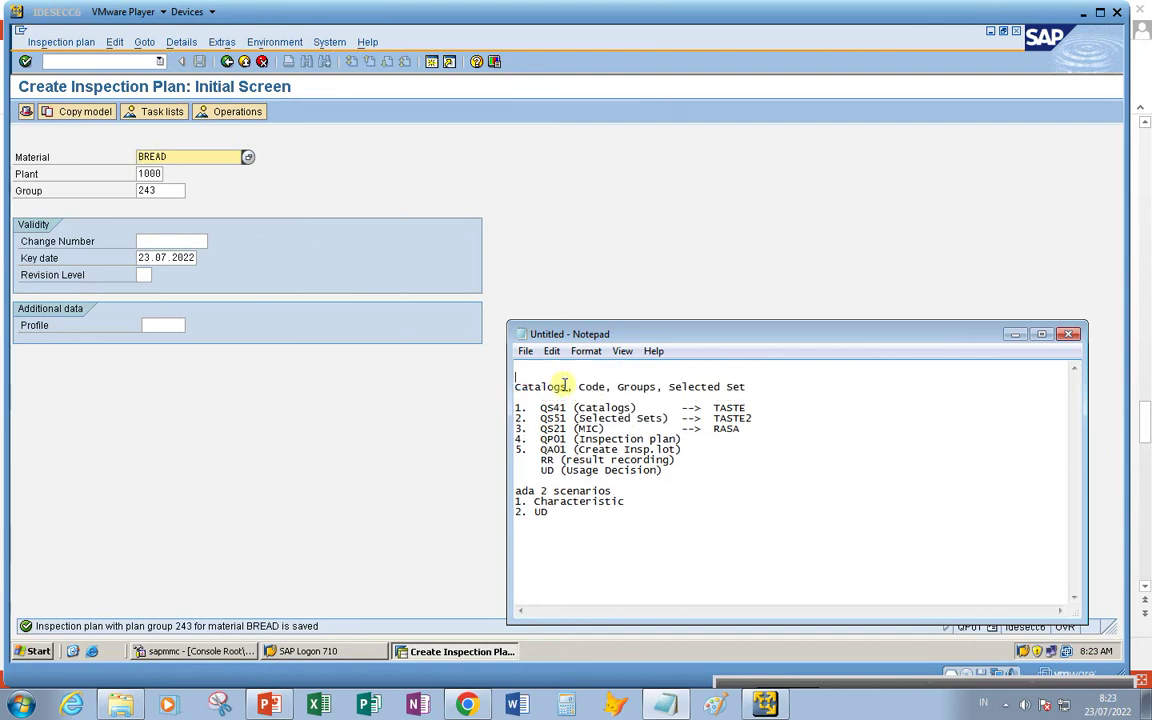
pyautogui.press('Return')
pyautogui.write('B')
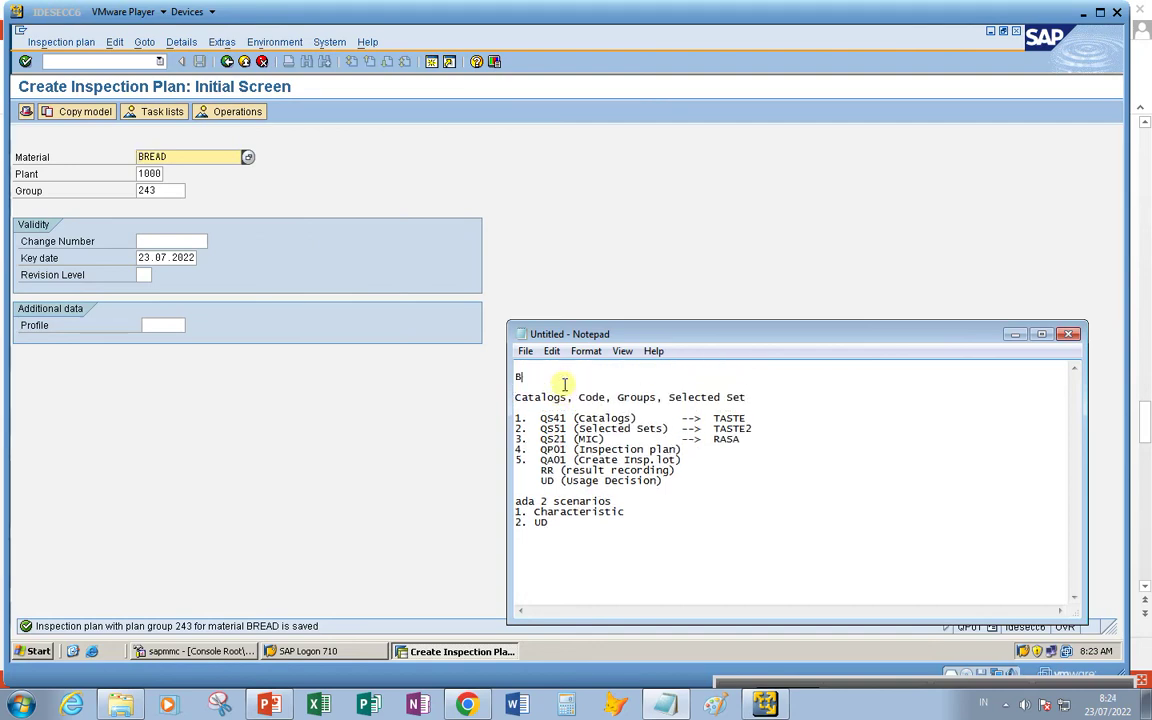
pyautogui.write('READ')
# Return to SAP and open material BREAD in transaction MM02, in the Quality Management view for plant 1000
pyautogui.click(313, 473)
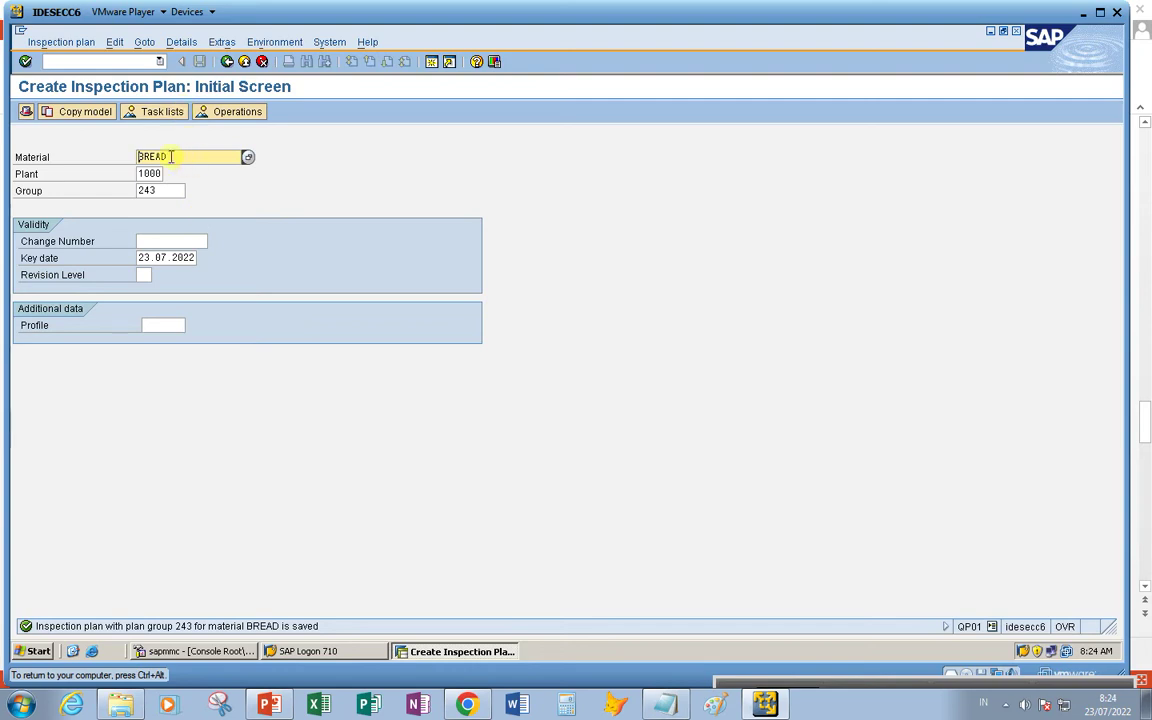
pyautogui.click(81, 62)
pyautogui.write('/')
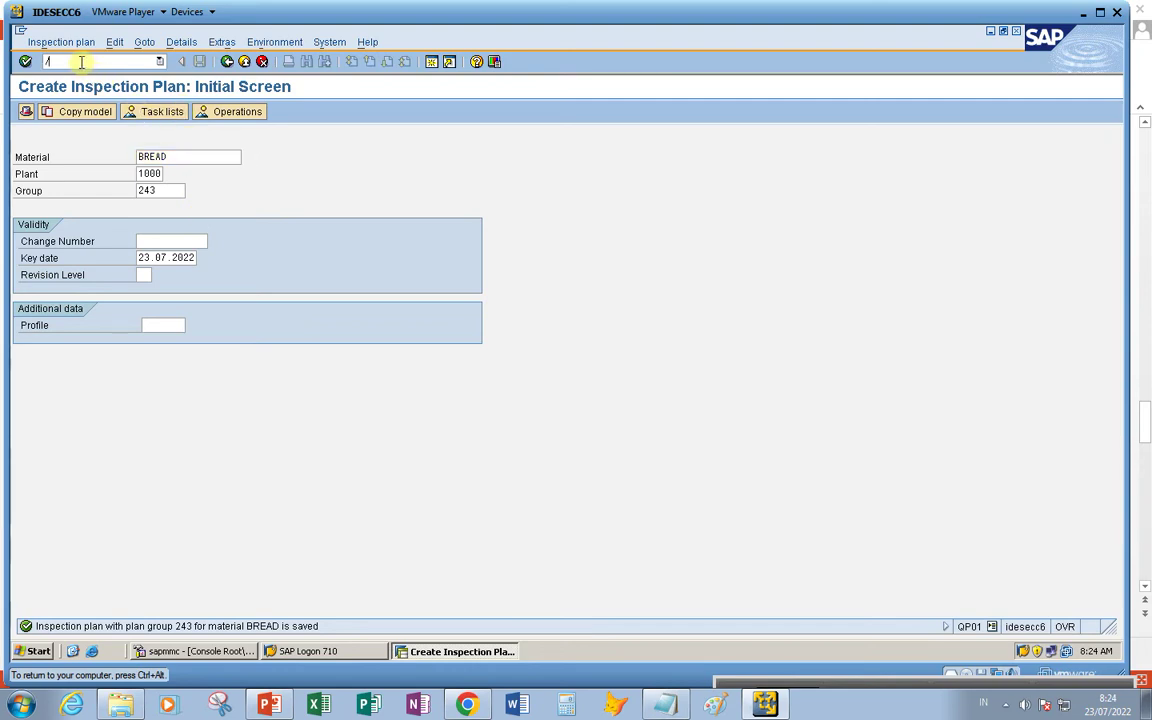
pyautogui.write('nmm02')
pyautogui.press('Return')
pyautogui.press('Return')
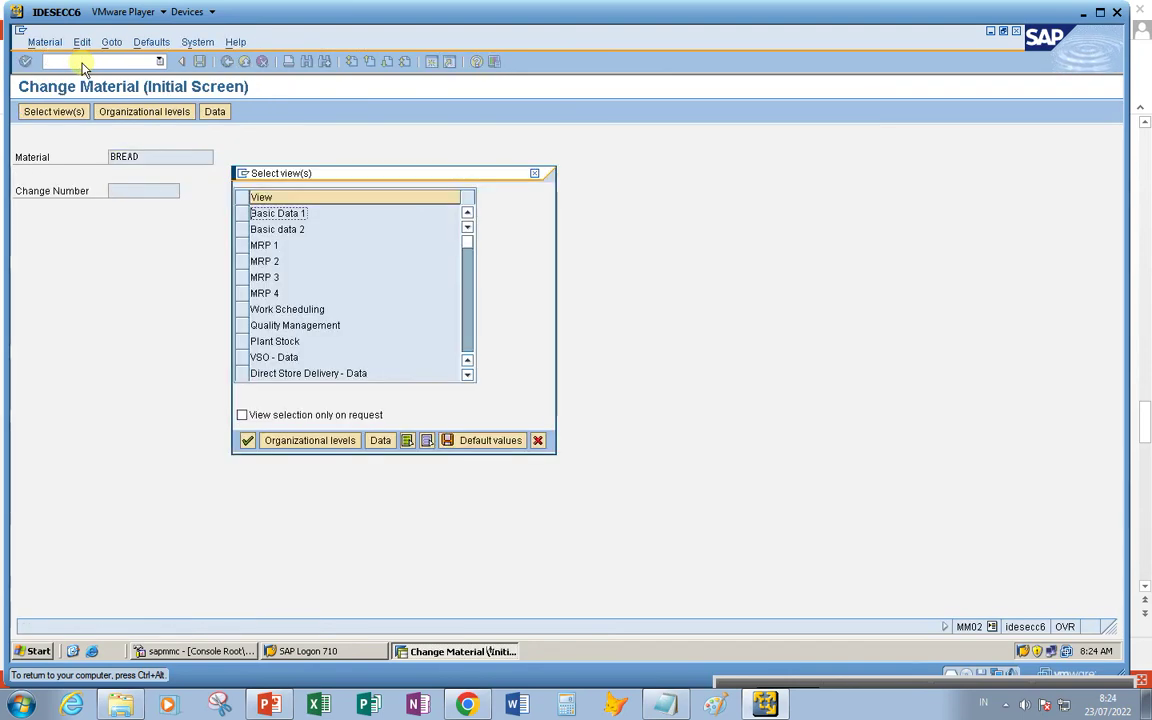
pyautogui.click(243, 325)
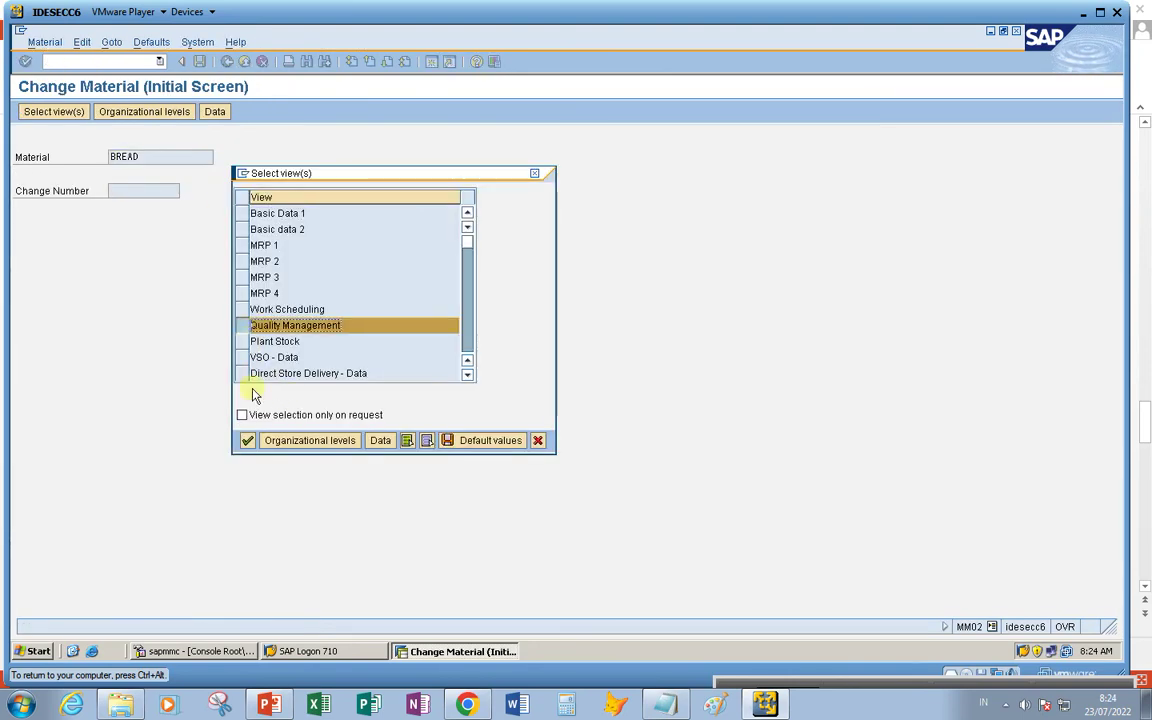
pyautogui.click(247, 440)
pyautogui.write('1')
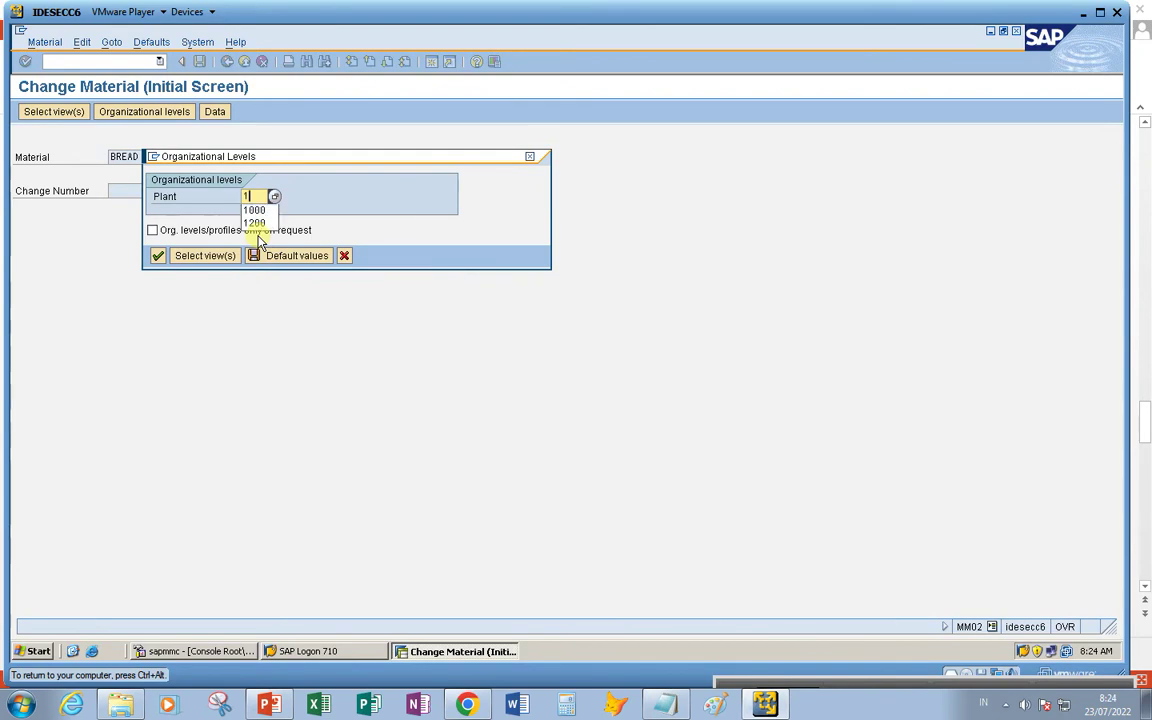
pyautogui.write('000')
pyautogui.press('Return')
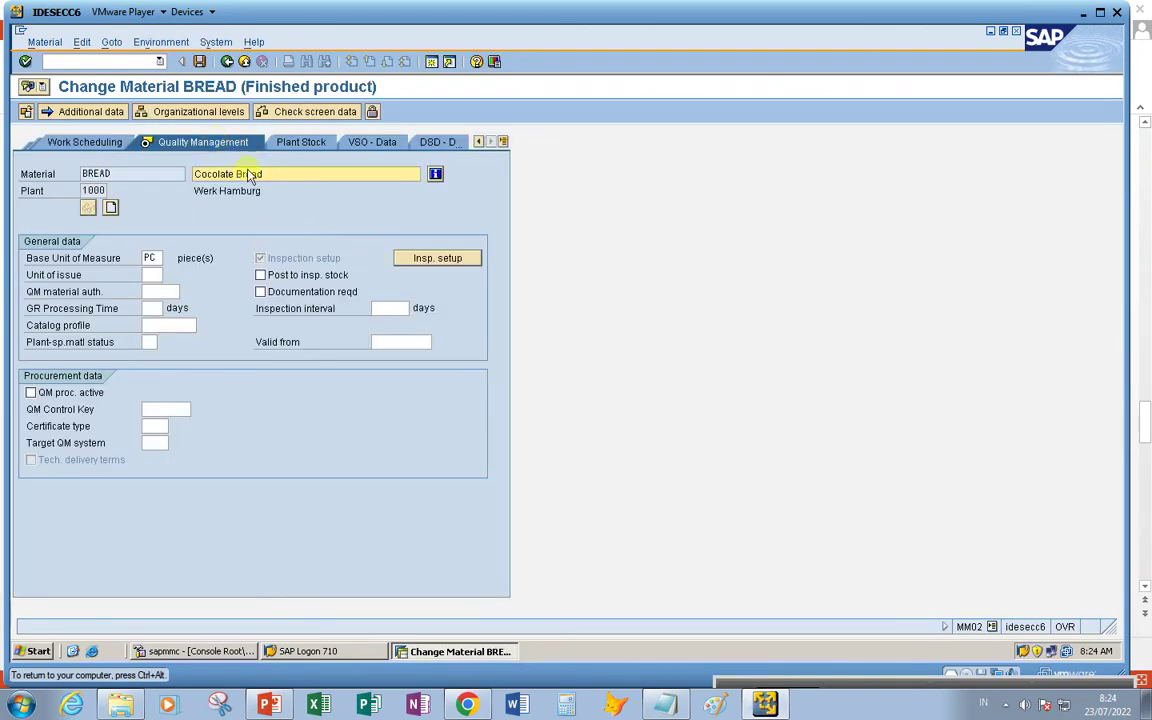
# Check the inspection type in BREAD's inspection setup, close it and return to the SAP Easy Access screen
pyautogui.click(440, 261)
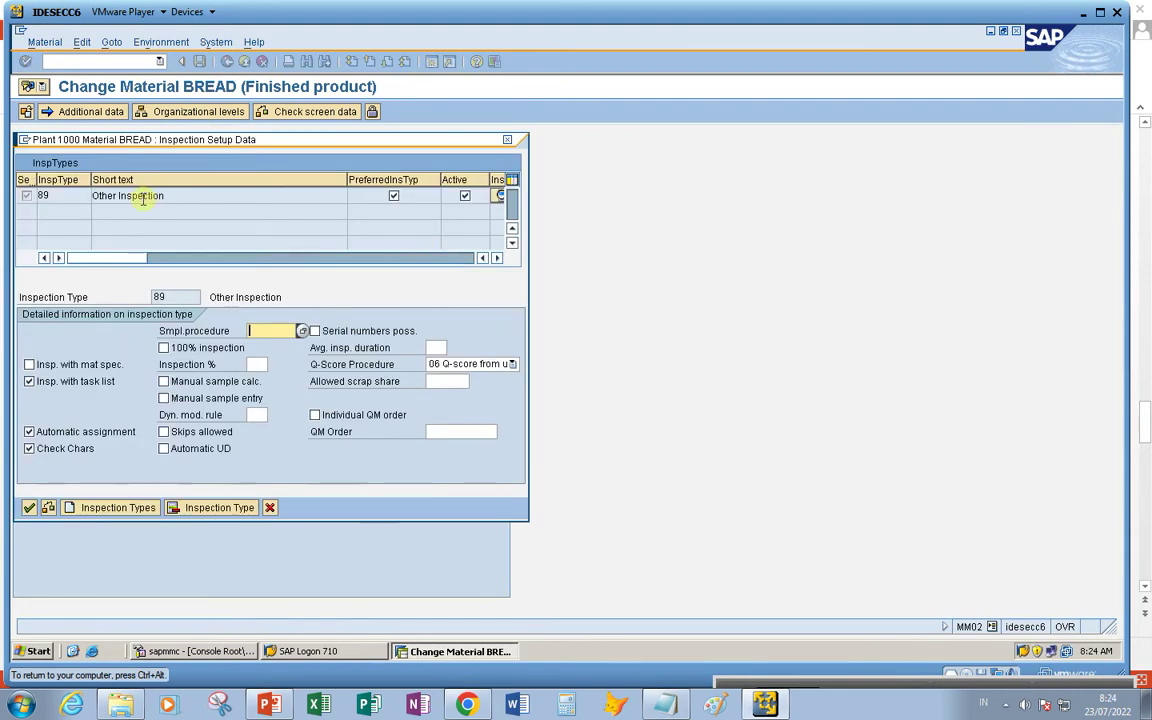
pyautogui.click(70, 196)
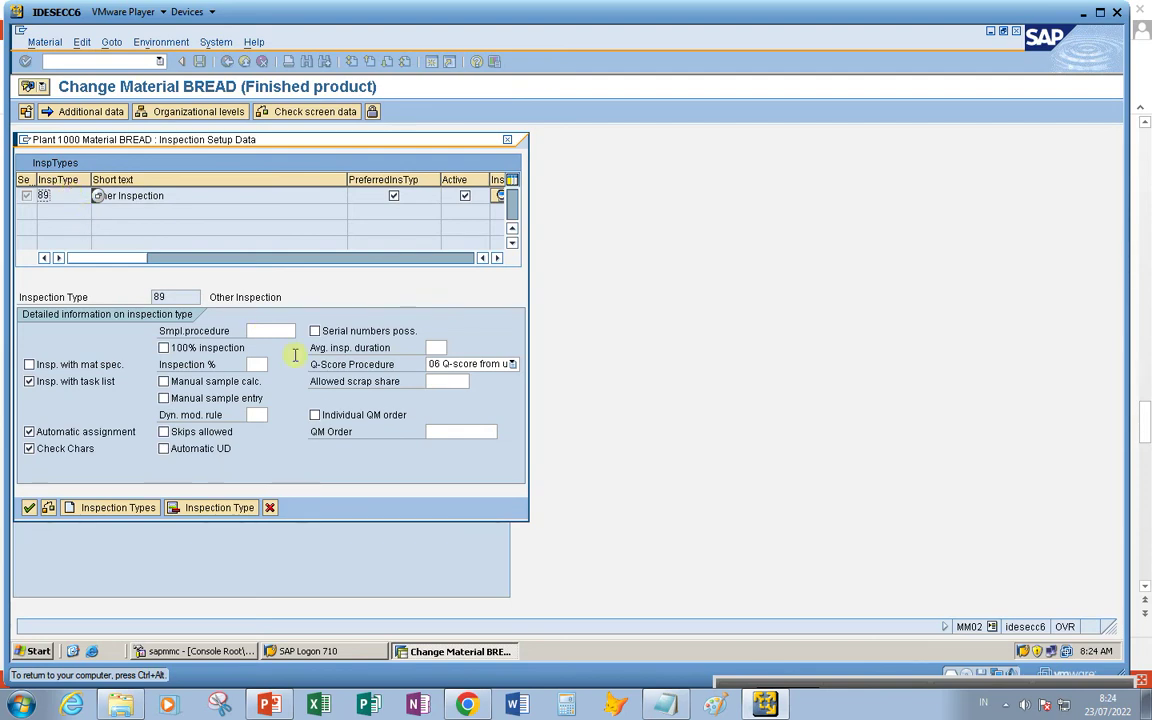
pyautogui.click(507, 139)
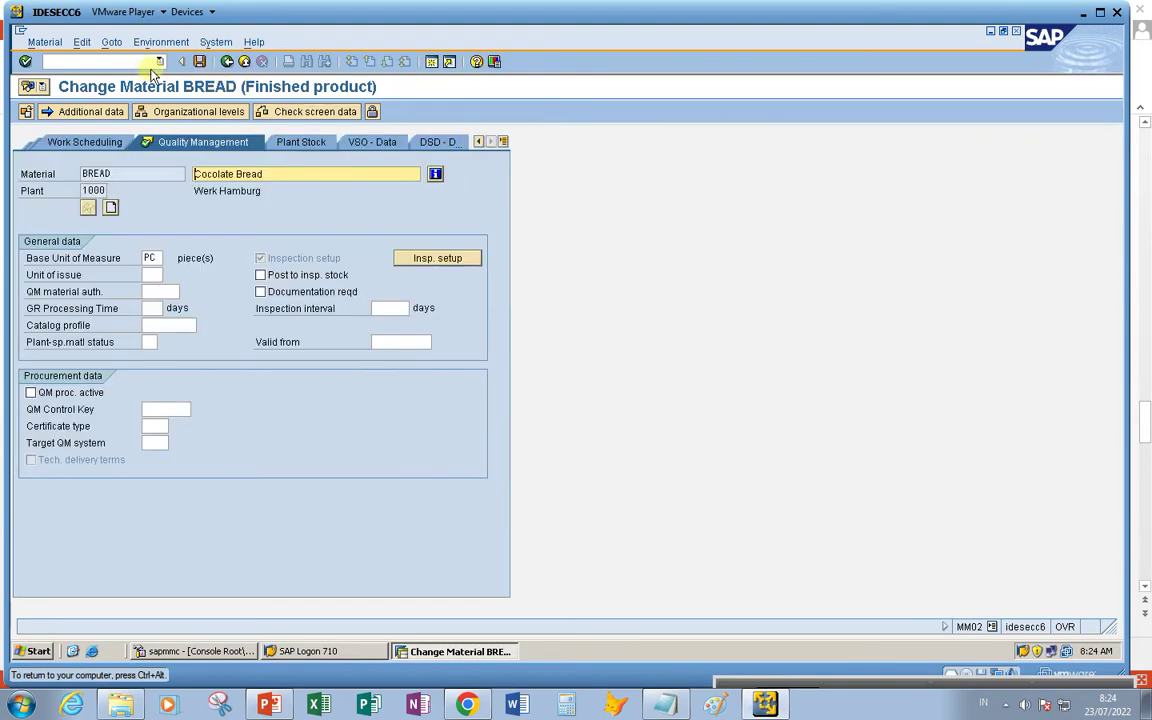
pyautogui.click(101, 61)
pyautogui.write('/')
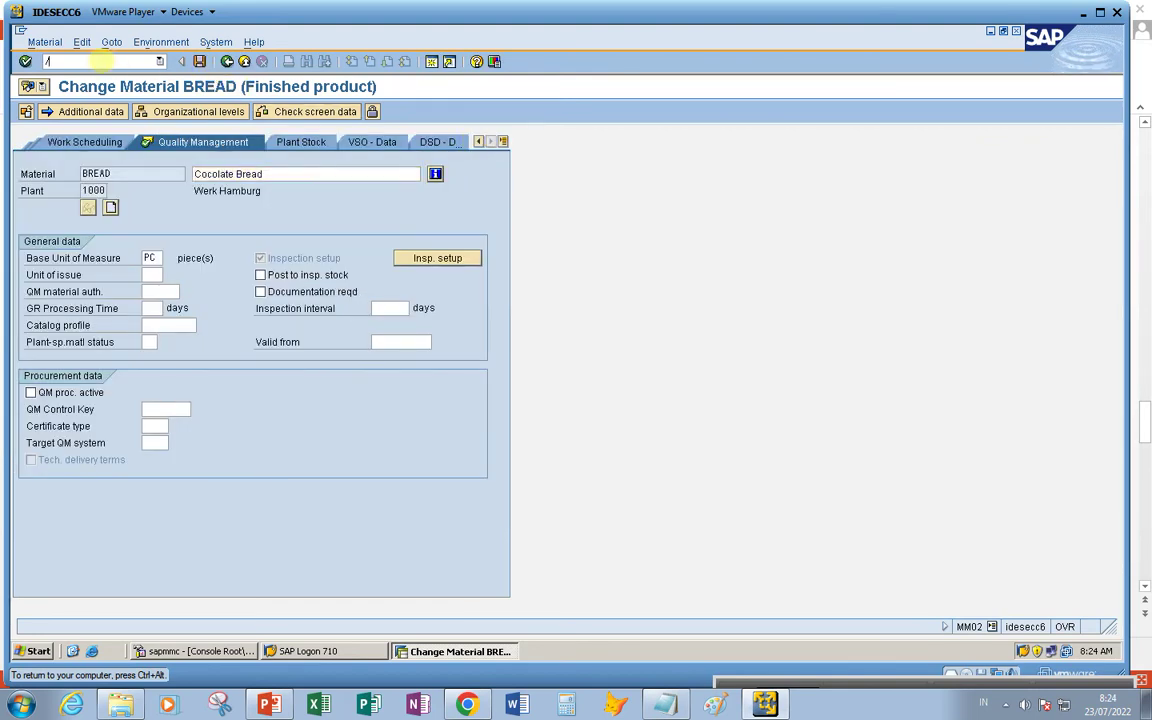
pyautogui.write('n')
pyautogui.press('Return')
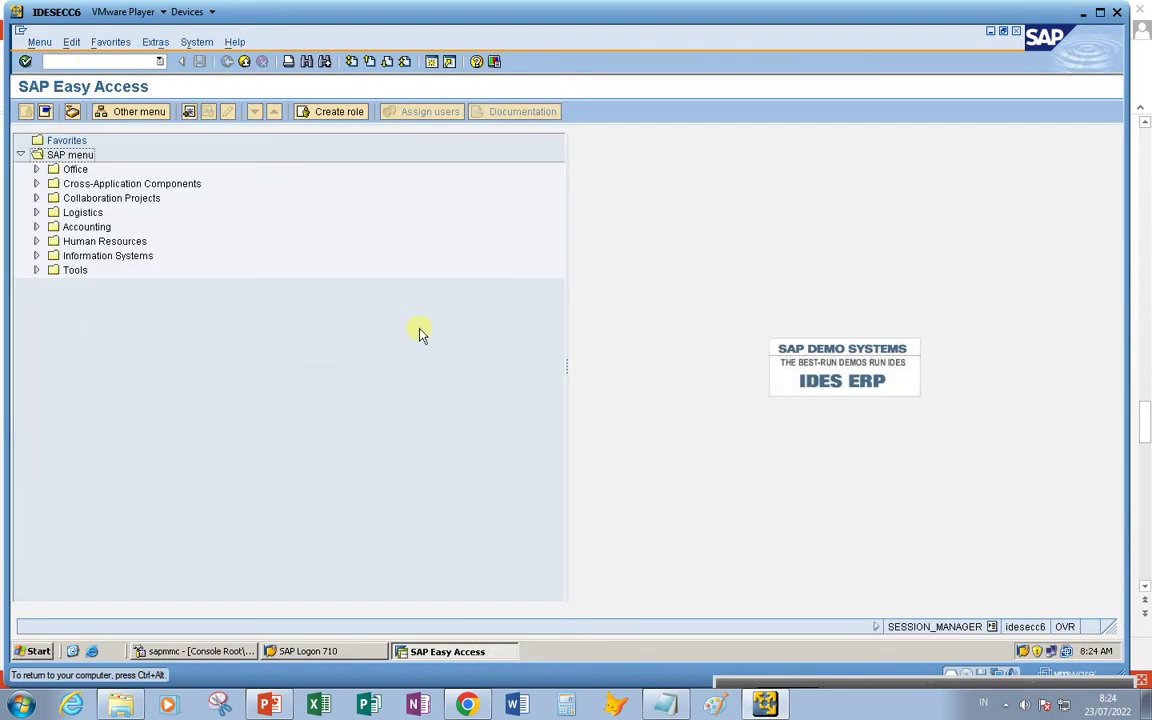
# Check the inspection lot transaction in the Notepad list, and in SAP start a QA01 lot for BREAD, plant 1000, with lot origin 89
pyautogui.hotkey('alt', 'Tab')
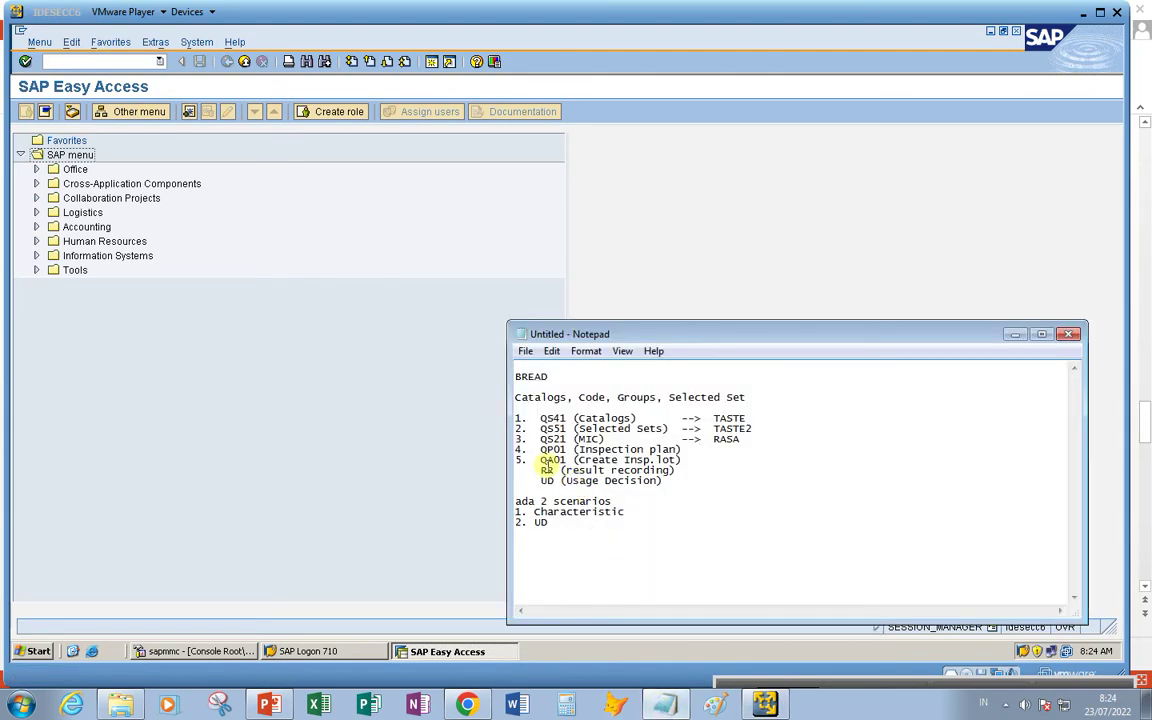
pyautogui.moveTo(542, 460); pyautogui.dragTo(686, 463)
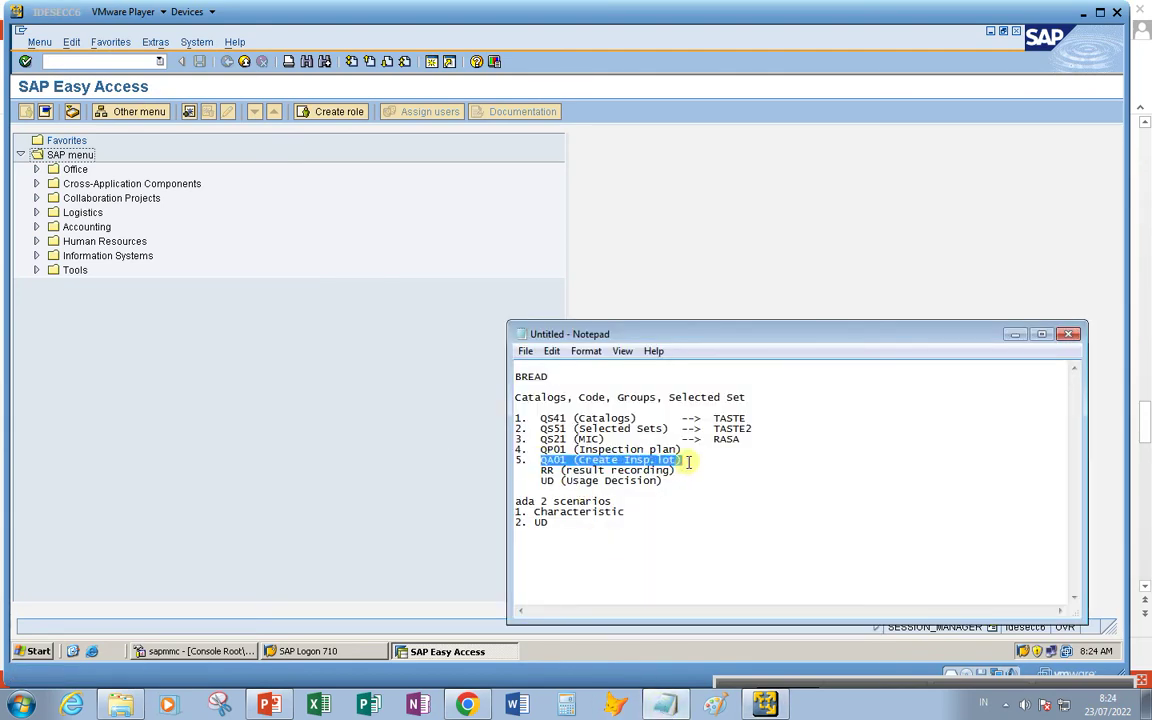
pyautogui.click(88, 61)
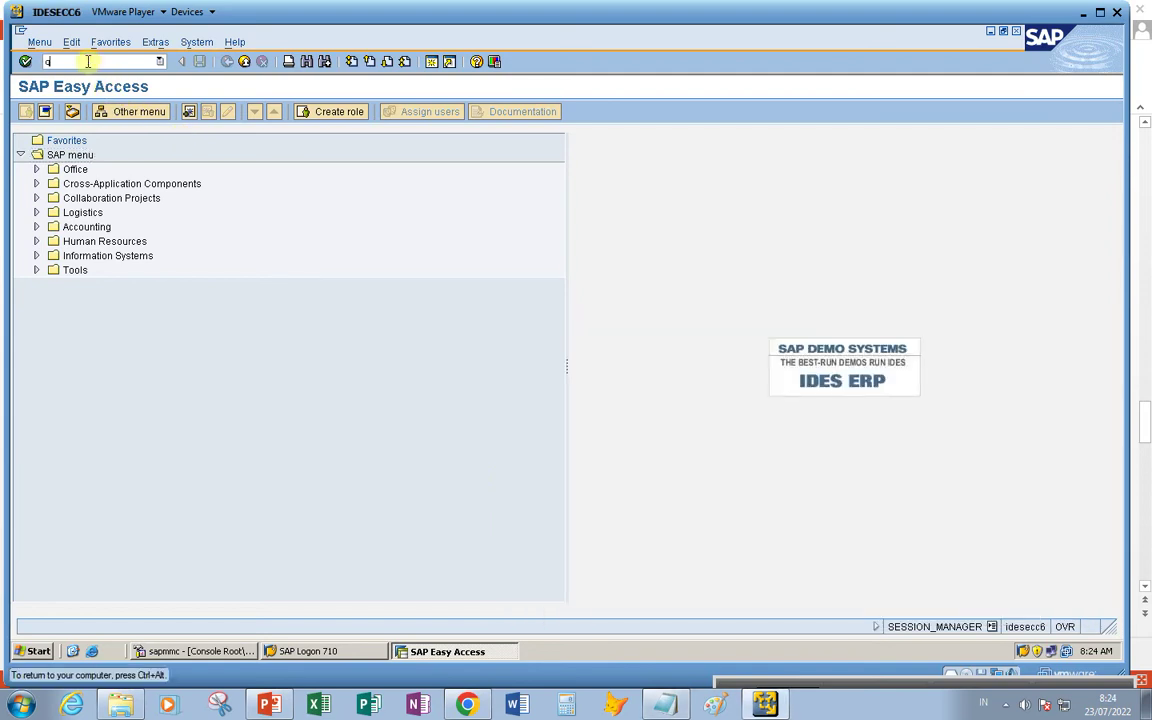
pyautogui.press('Return')
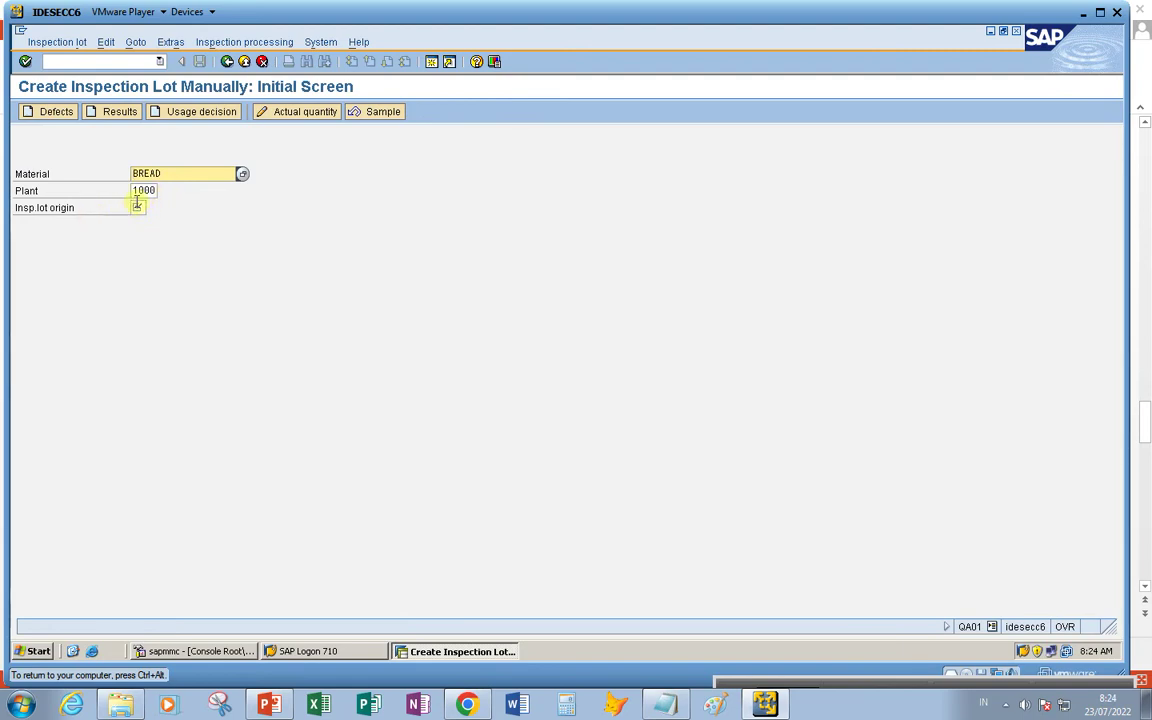
pyautogui.click(137, 206)
pyautogui.write('89')
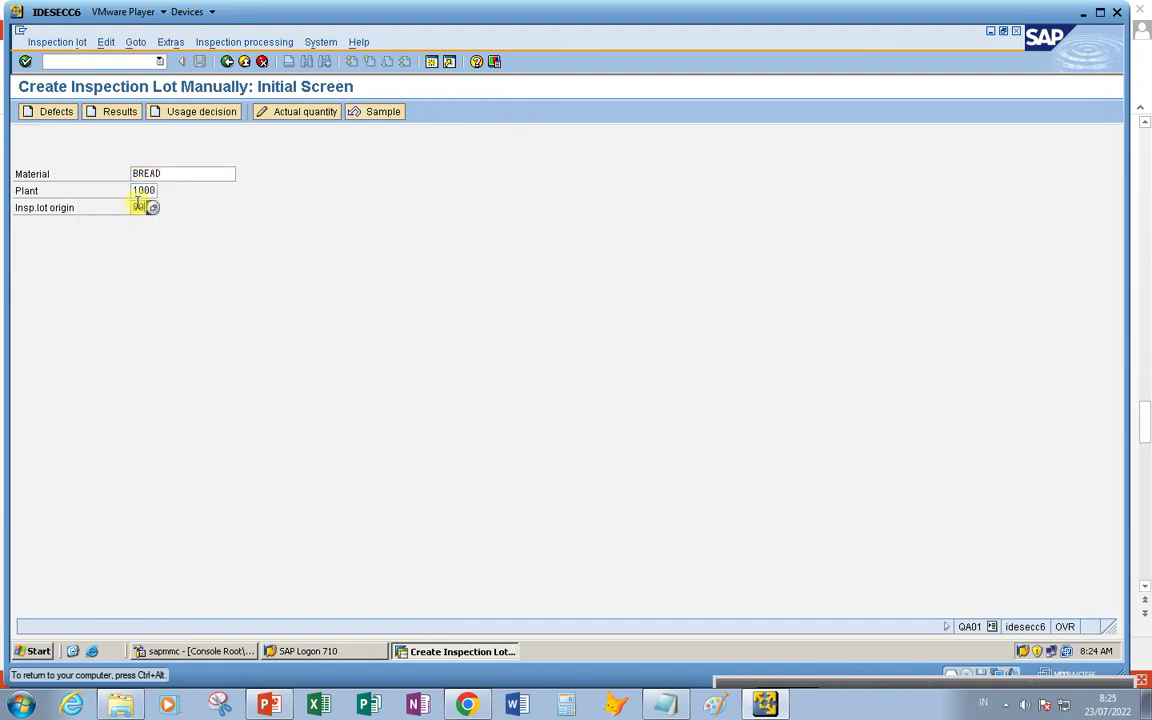
pyautogui.press('Return')
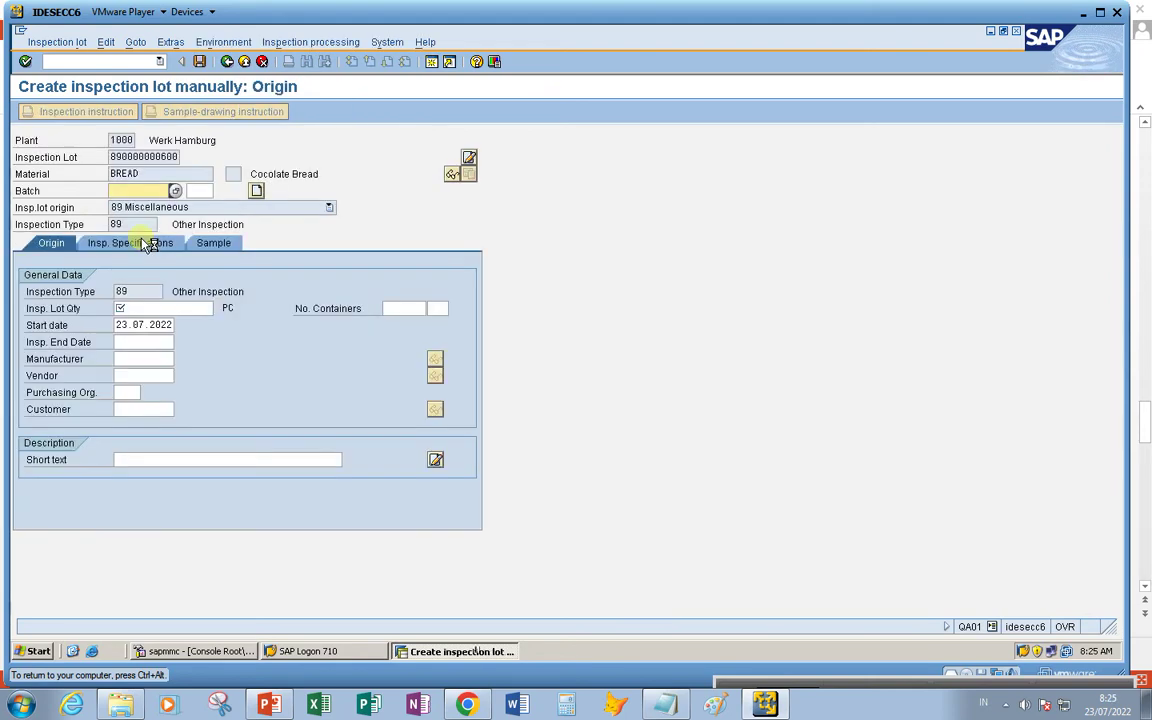
# Set the inspection lot quantity to 50 PC, accept the start date and allow automatic batch number allocation
pyautogui.click(139, 309)
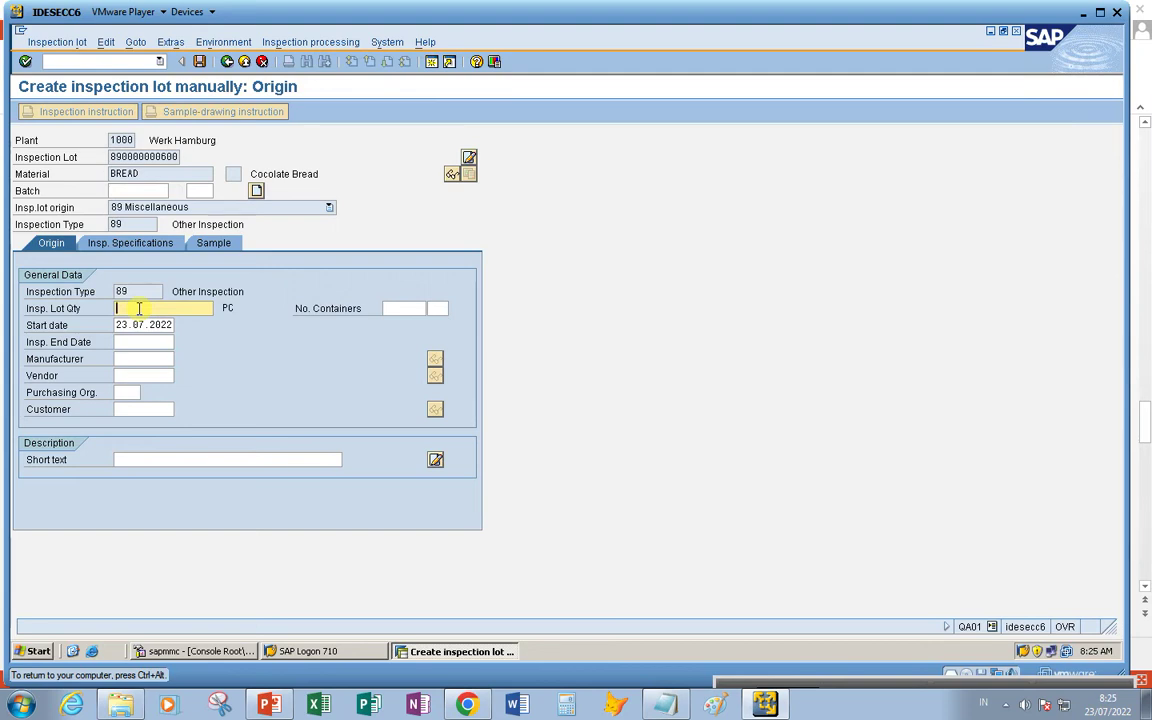
pyautogui.write('50')
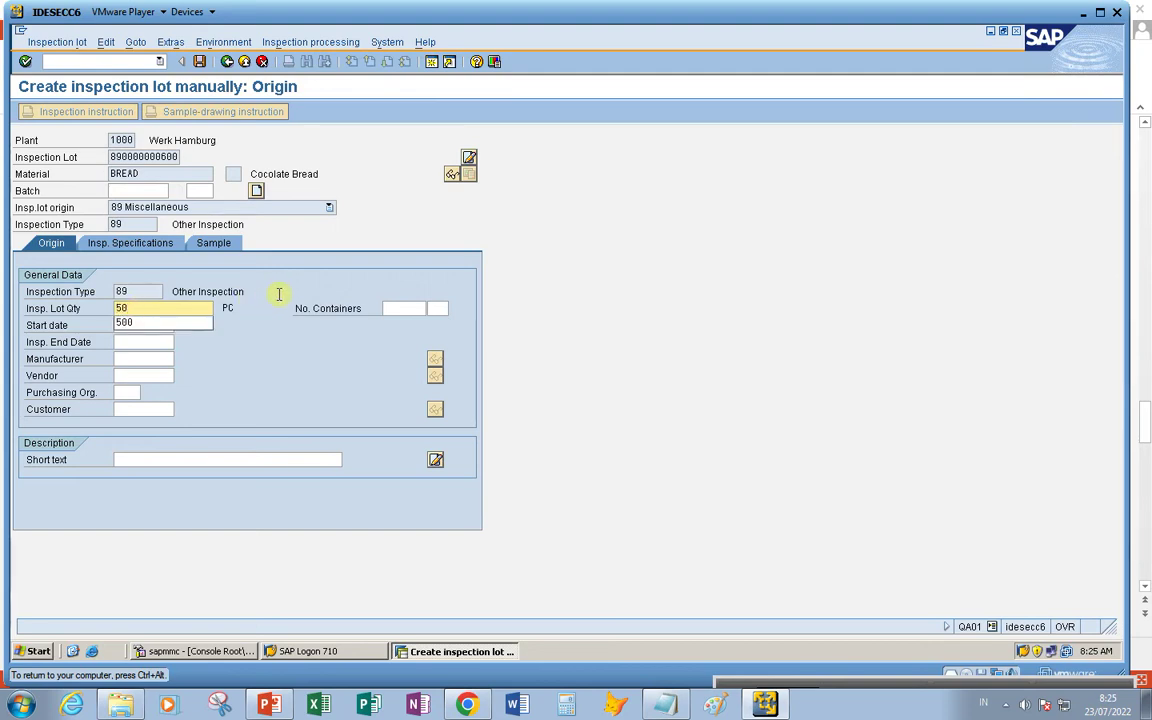
pyautogui.press('Return')
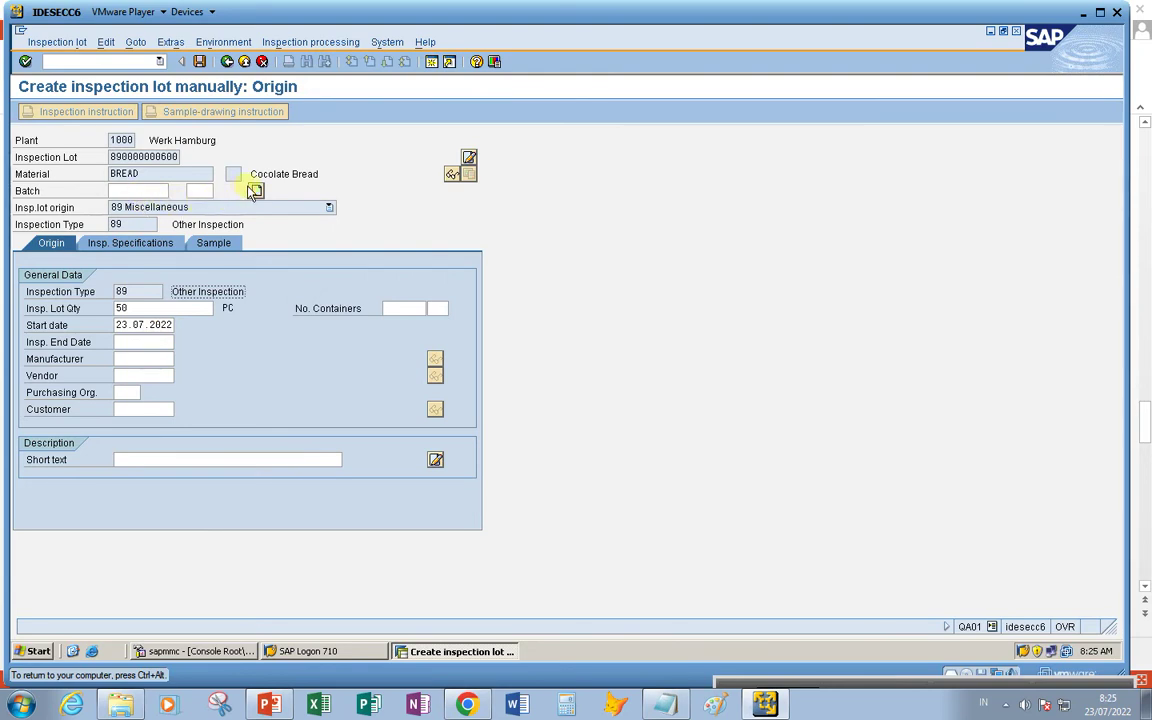
pyautogui.press('Return')
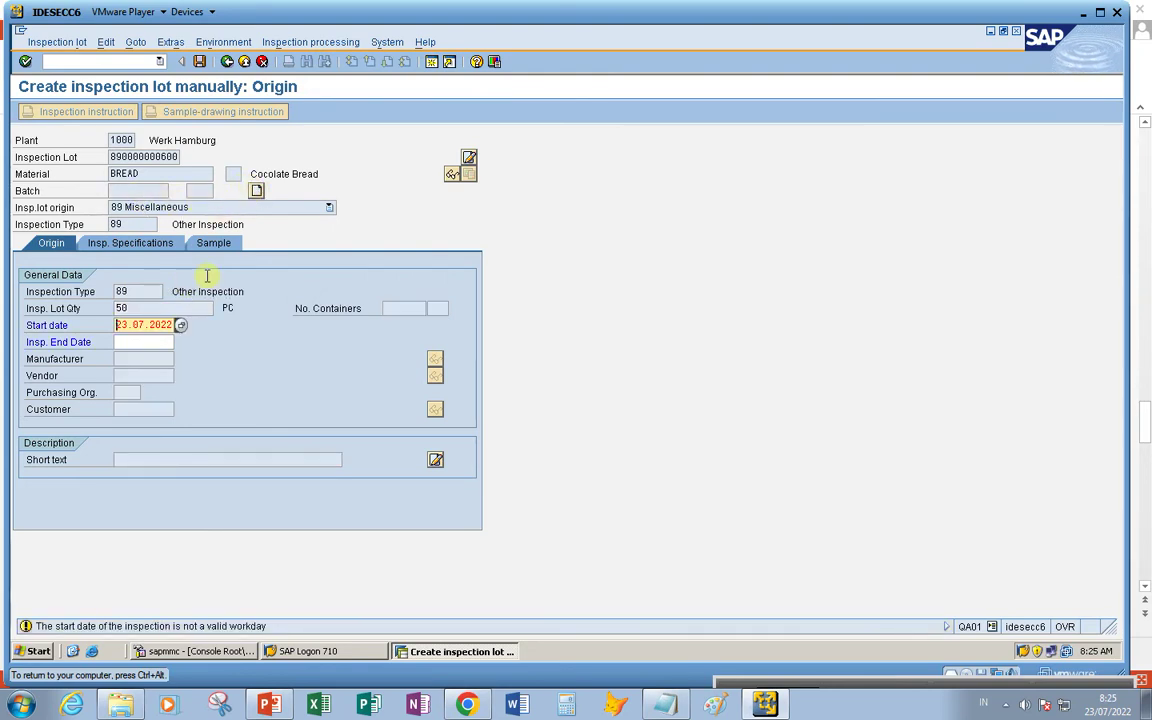
pyautogui.press('Return')
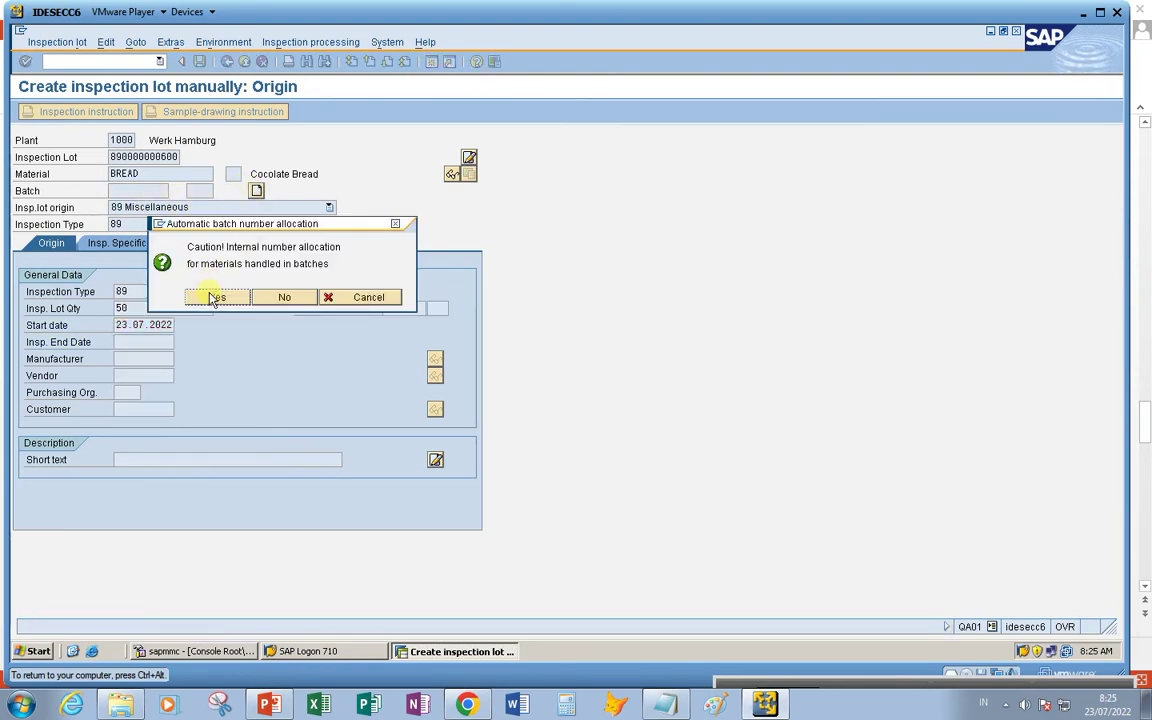
pyautogui.click(213, 297)
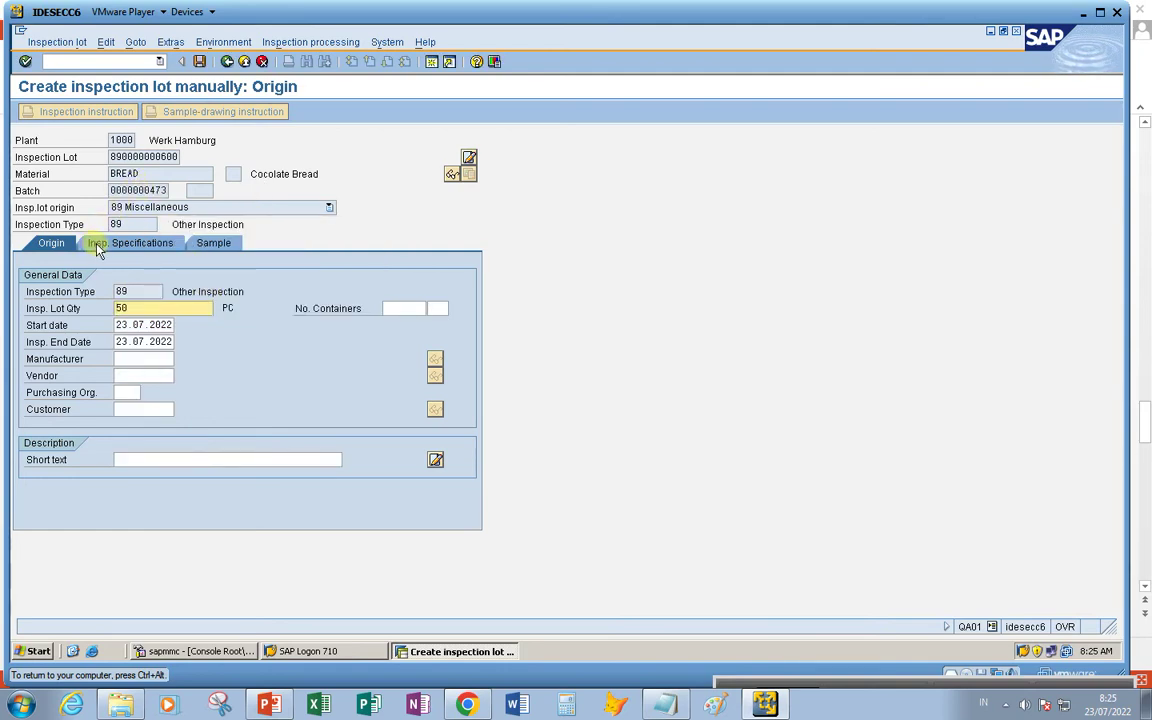
pyautogui.press('Return')
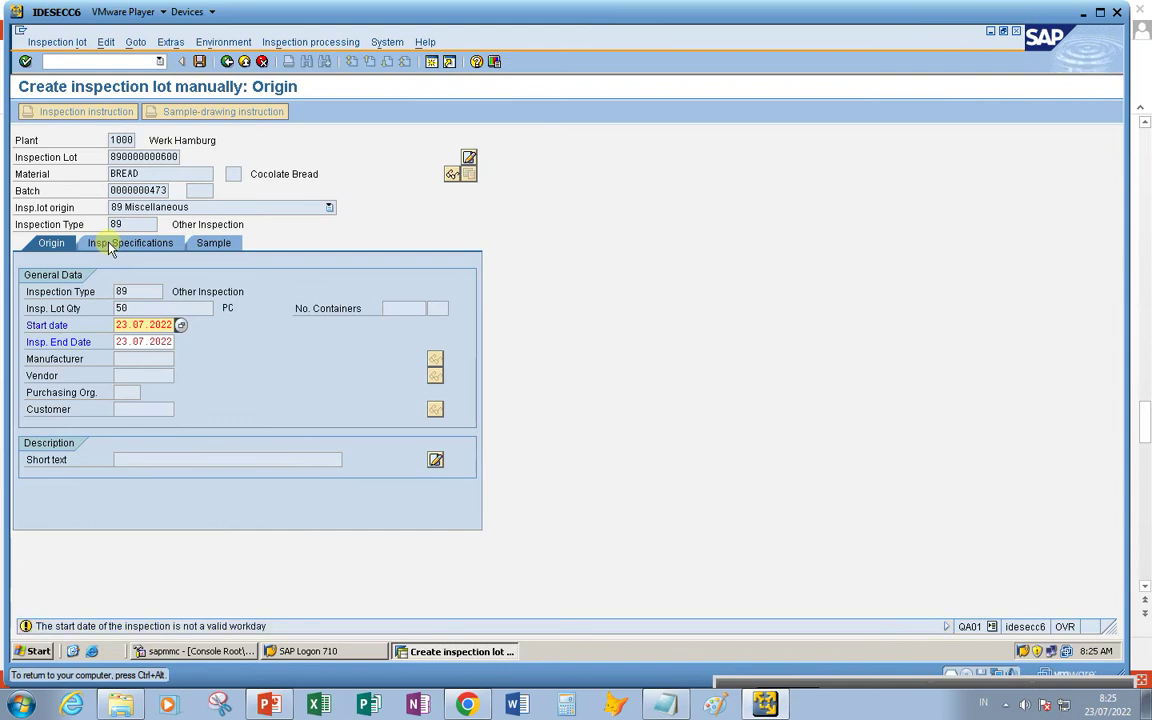
pyautogui.press('Return')
pyautogui.press('Return')
# In the lot's inspection specifications, set the usage to 5 (Goods receipt) and assign BREAD's inspection plan
pyautogui.click(124, 245)
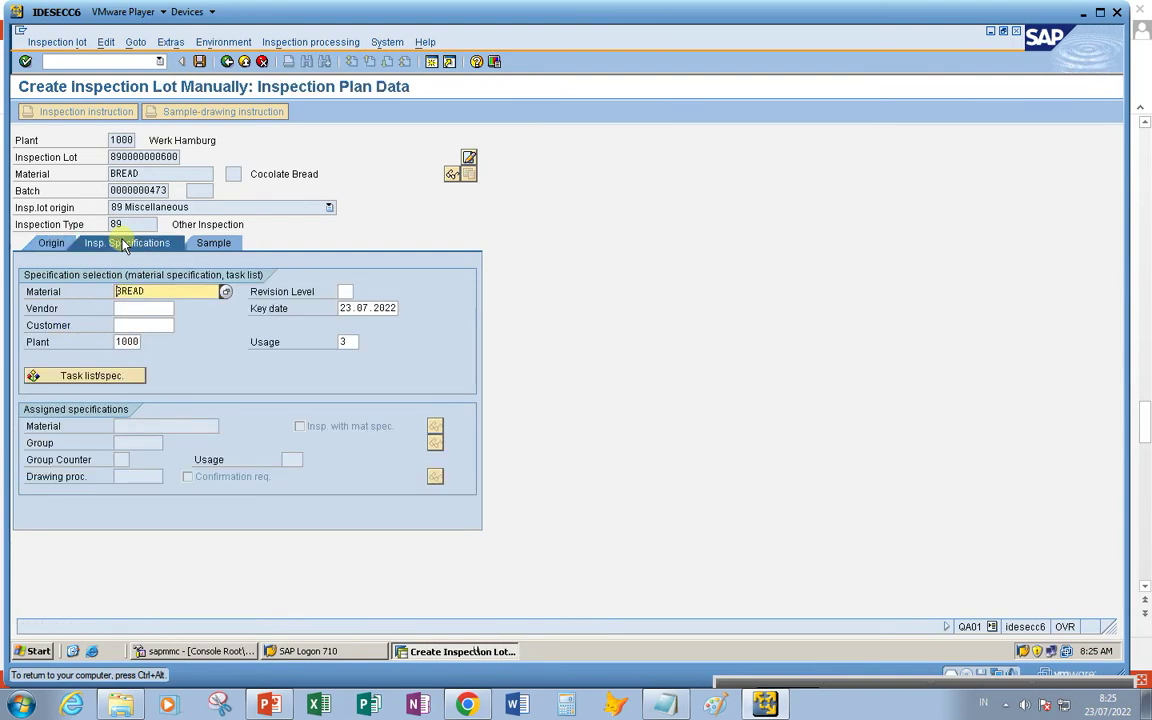
pyautogui.click(350, 343)
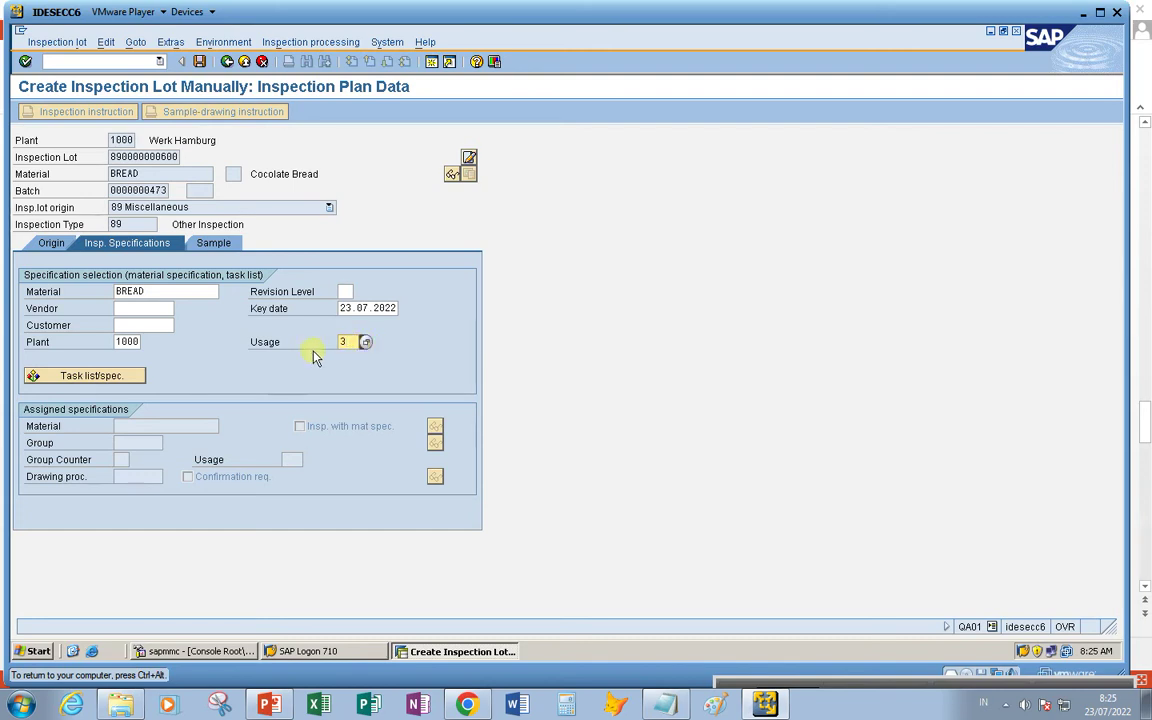
pyautogui.click(366, 342)
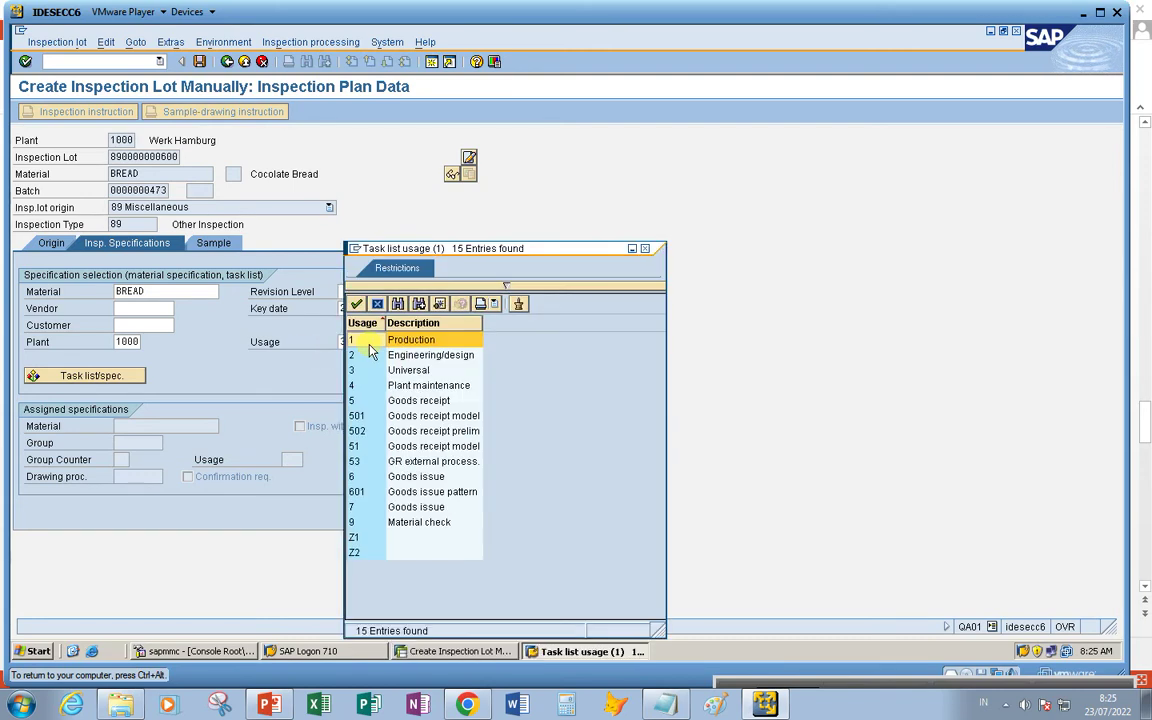
pyautogui.doubleClick(368, 400)
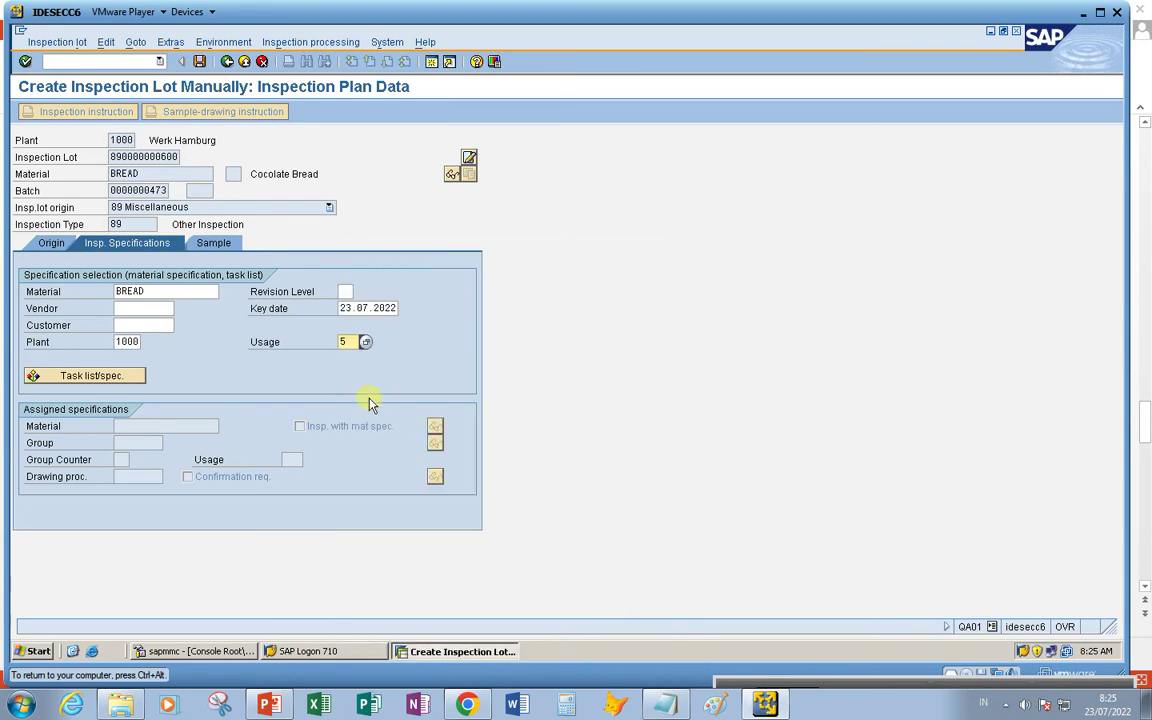
pyautogui.click(90, 376)
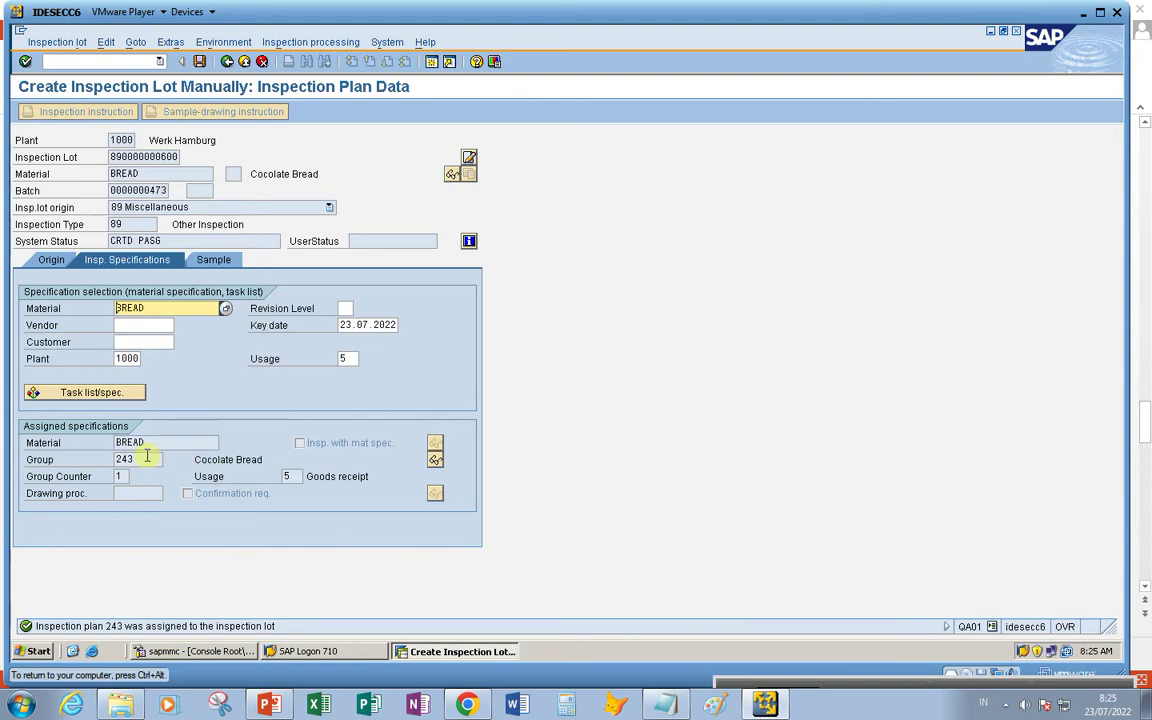
# Calculate the sample size for the BREAD lot, accept its start date and save the inspection lot
pyautogui.click(213, 260)
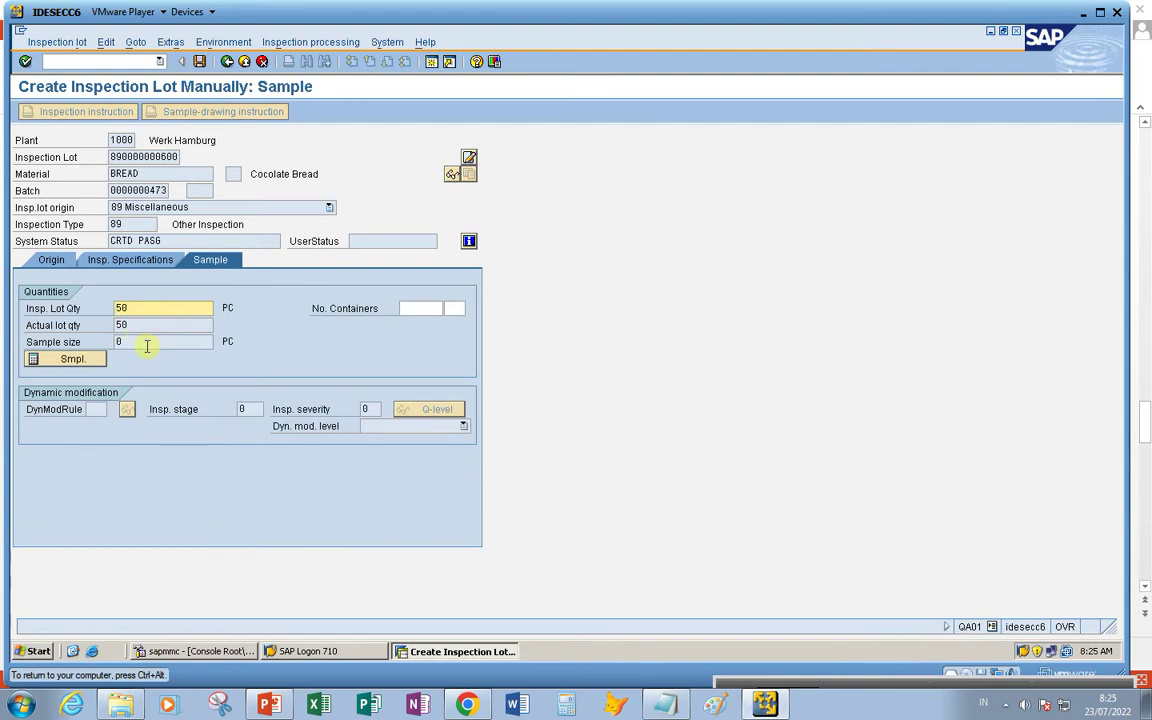
pyautogui.click(55, 360)
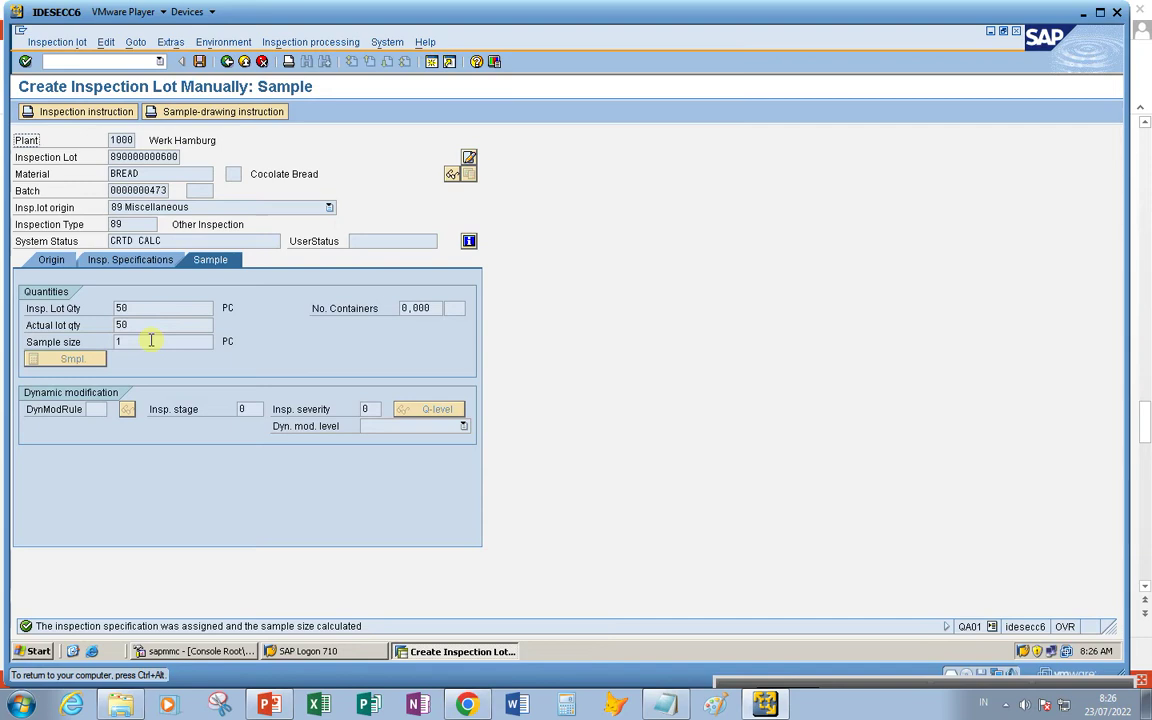
pyautogui.click(134, 259)
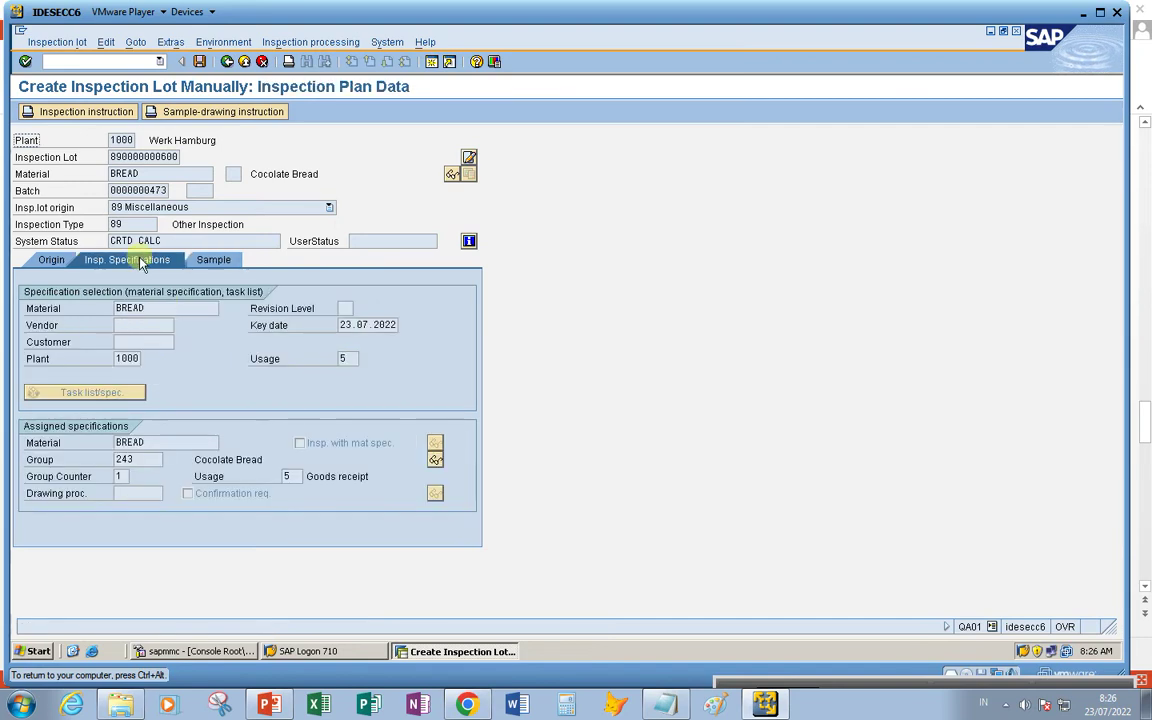
pyautogui.click(351, 358)
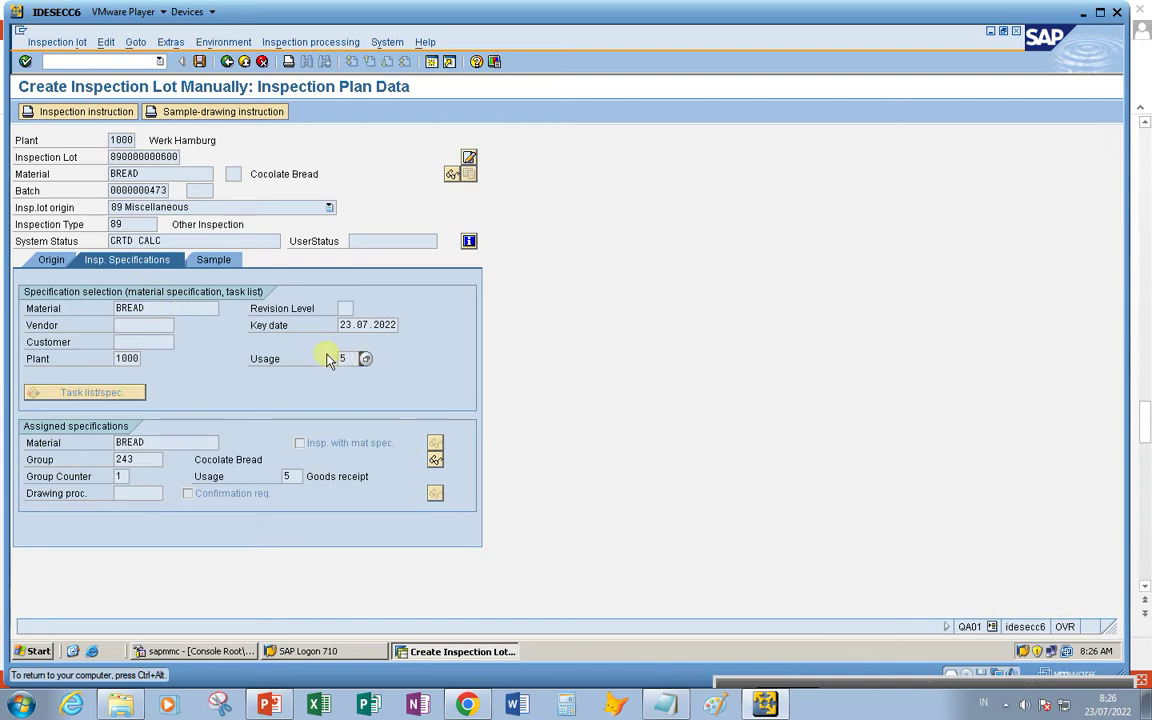
pyautogui.click(50, 260)
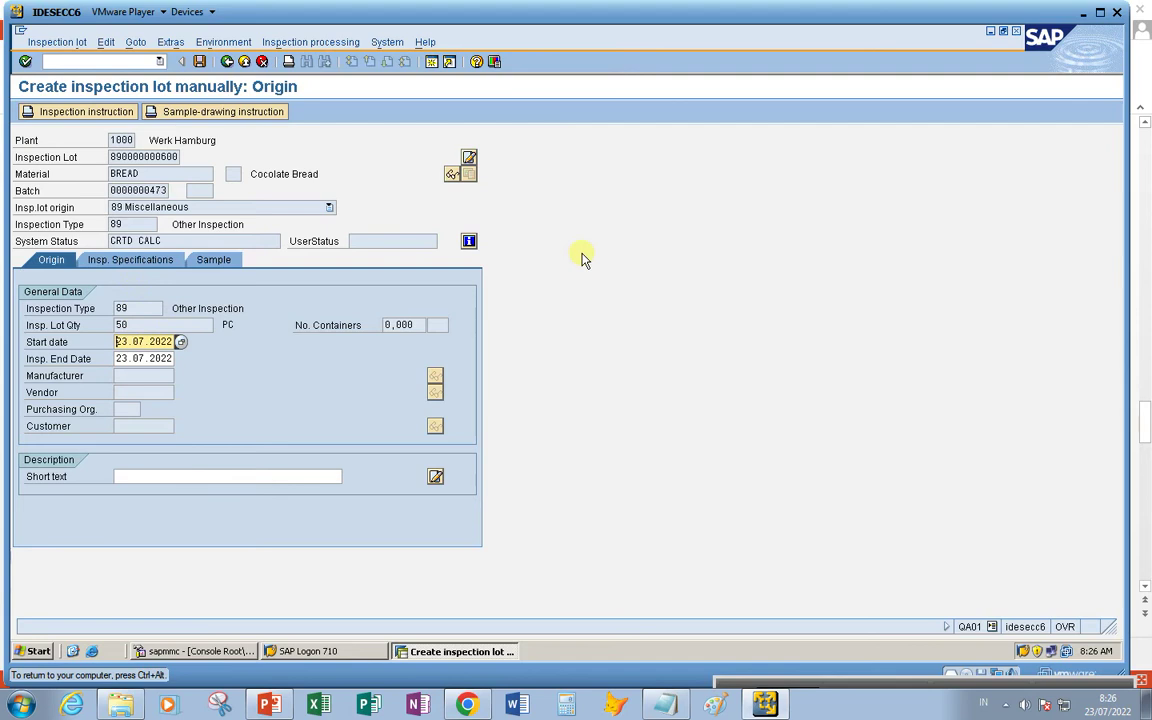
pyautogui.press('Return')
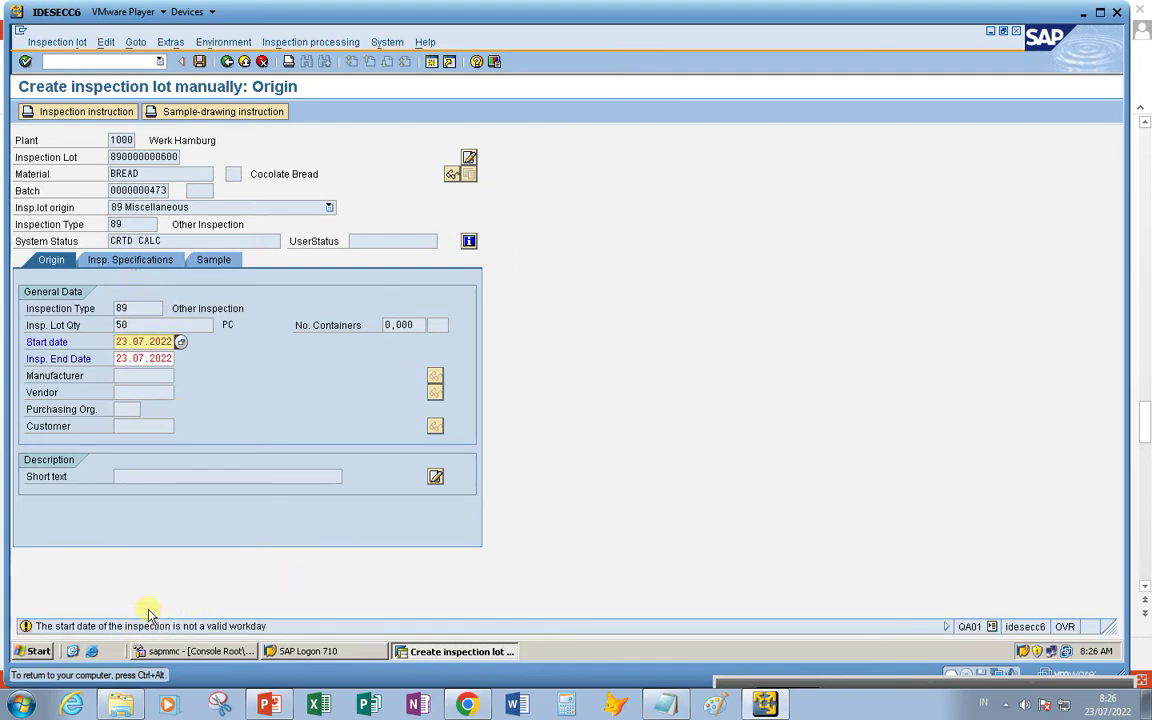
pyautogui.press('Return')
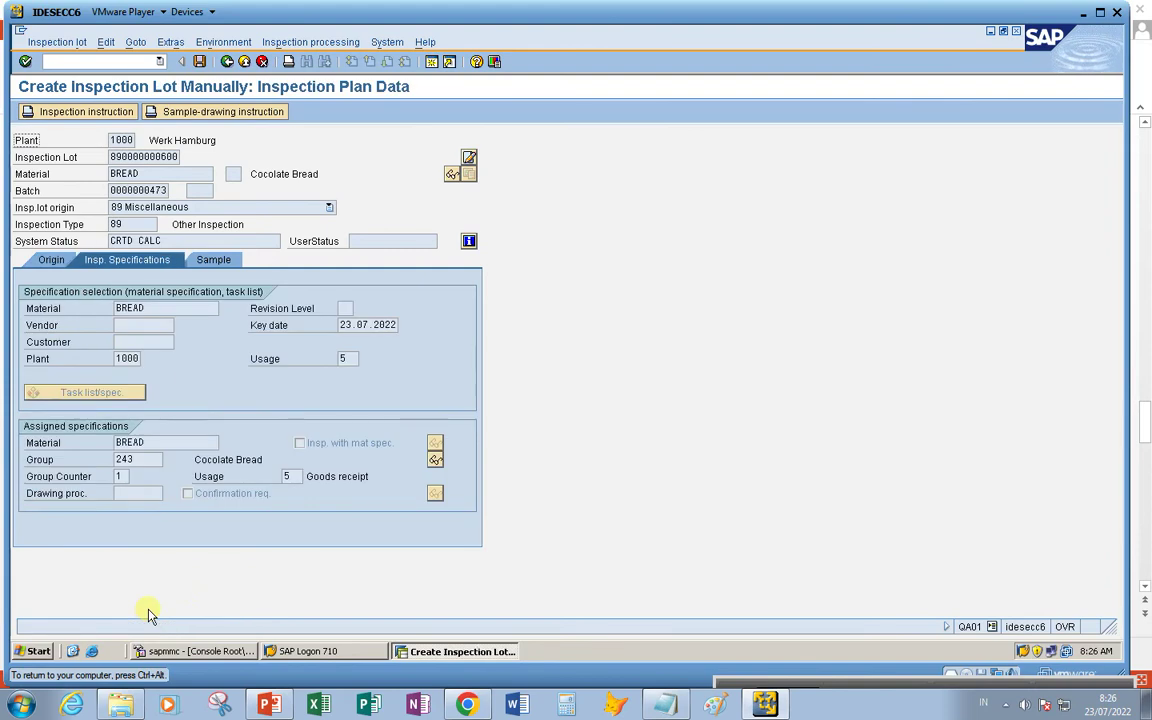
pyautogui.click(200, 62)
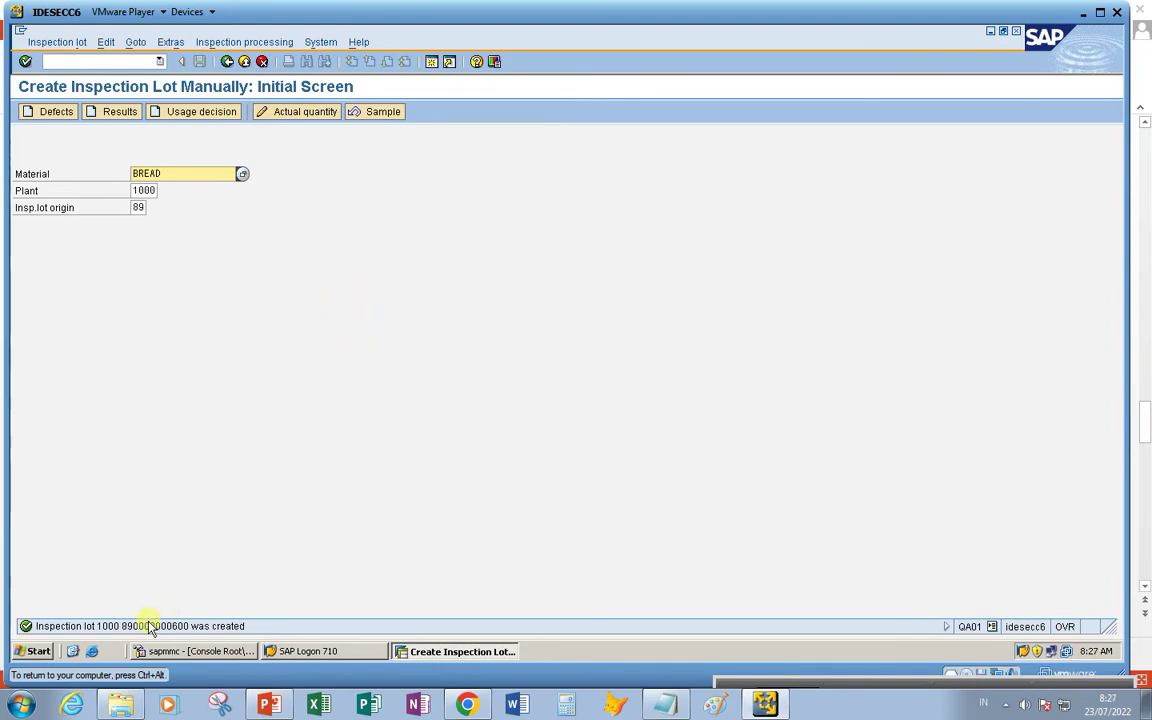
# Open the details of the lot creation message, copy the new inspection lot number and close the message
pyautogui.press('Return')
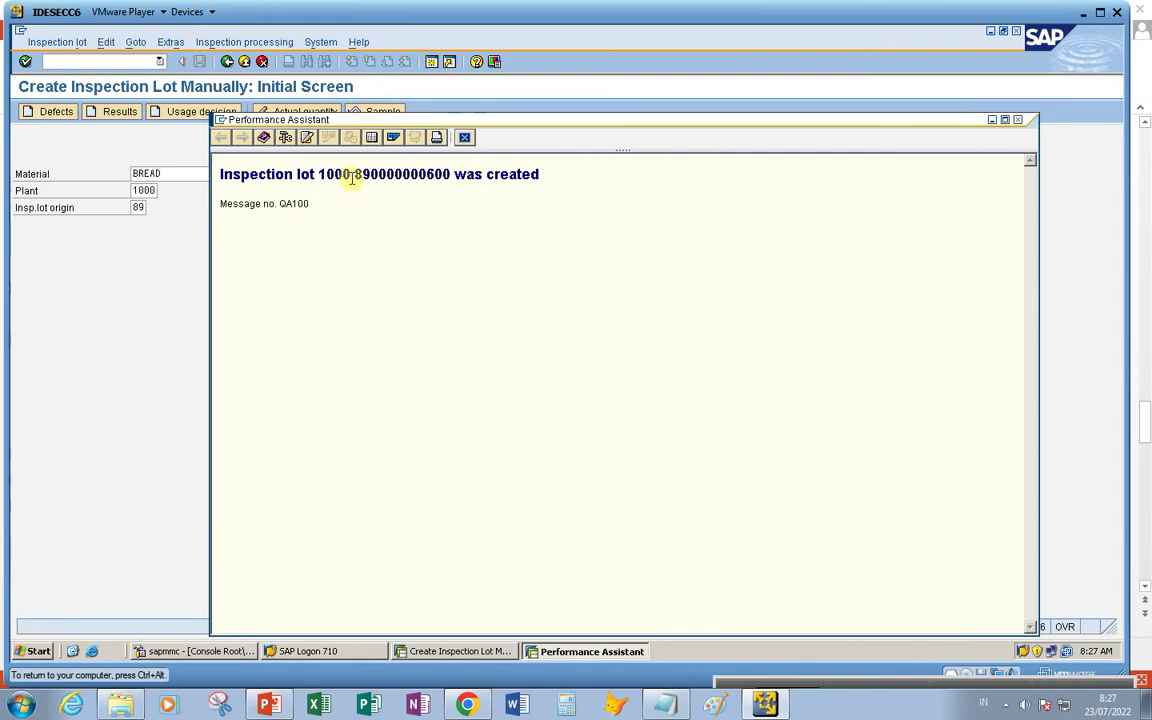
pyautogui.moveTo(353, 178); pyautogui.dragTo(451, 176)
pyautogui.hotkey('ctrl', 'c')
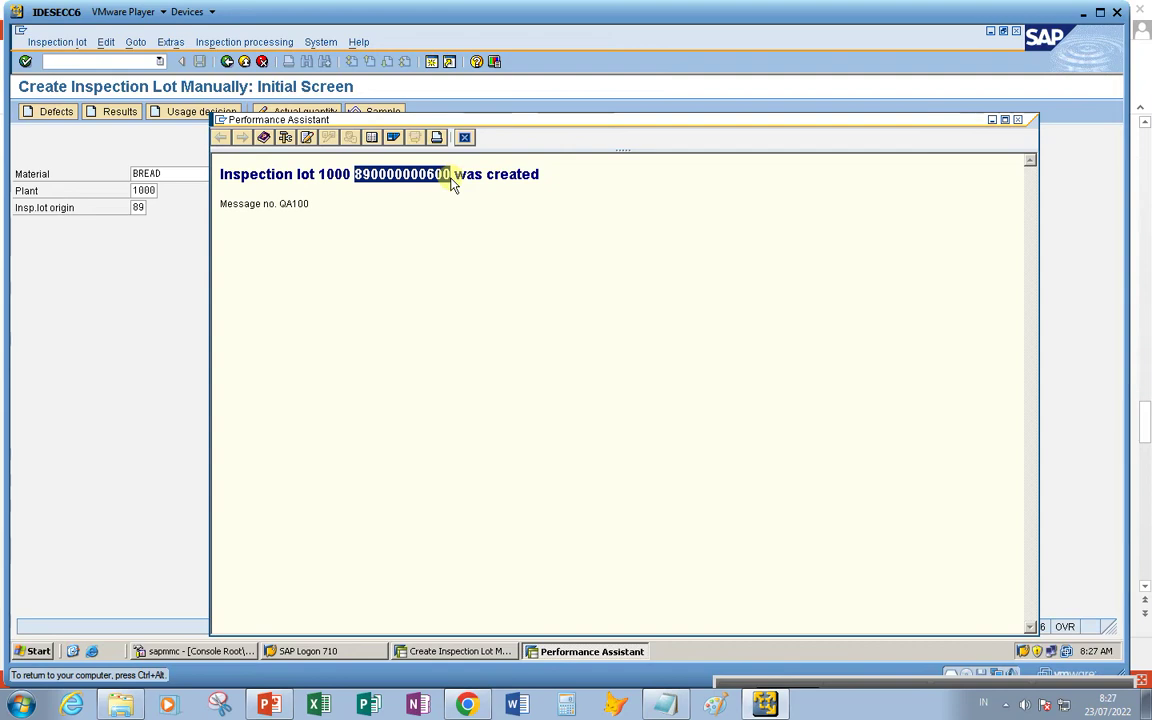
pyautogui.click(1018, 120)
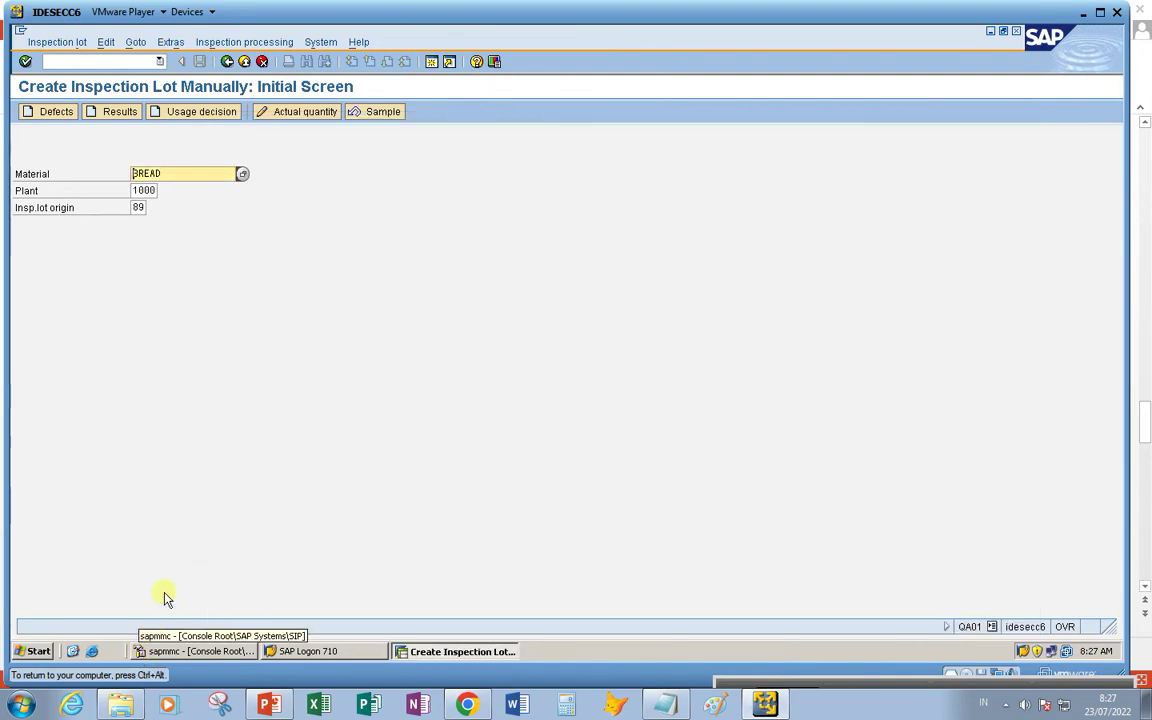
# Switch from creating to changing inspection lots and open the new BREAD lot
pyautogui.click(48, 42)
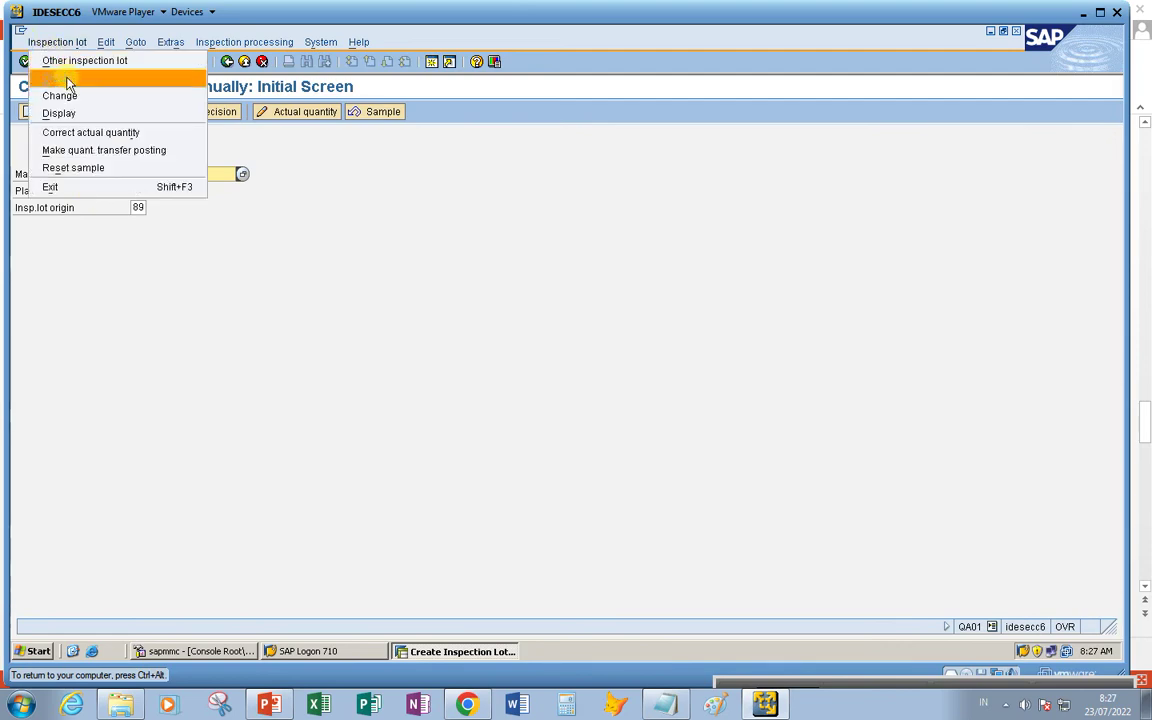
pyautogui.click(78, 96)
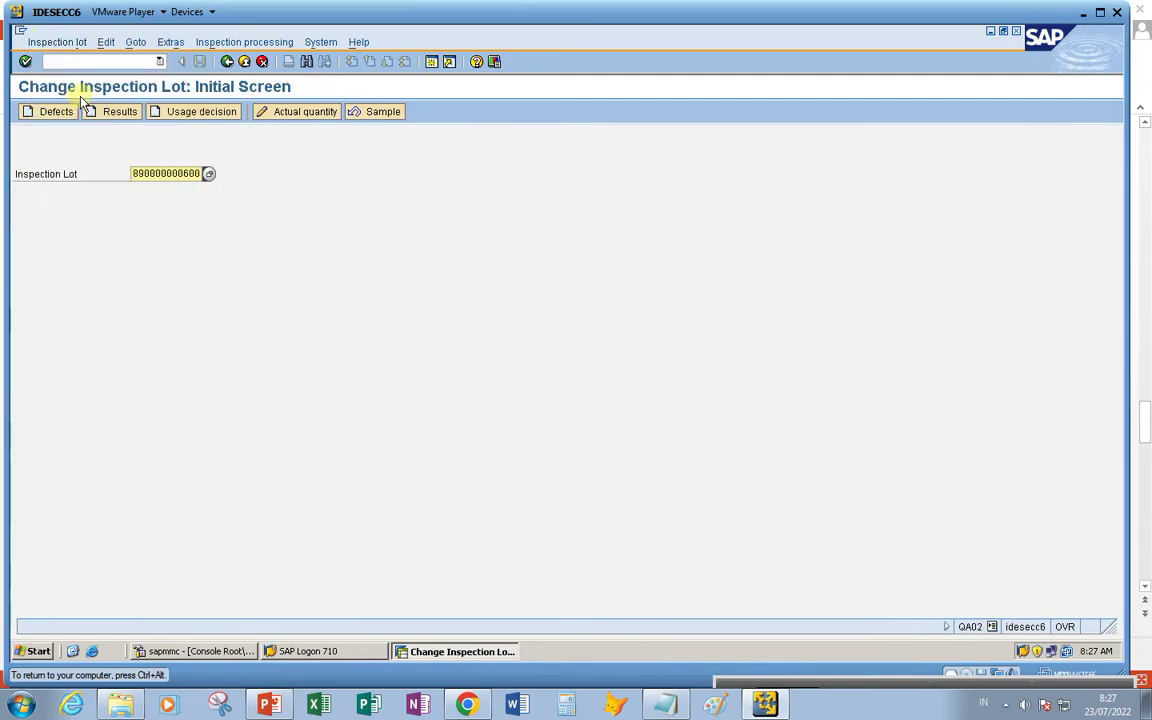
pyautogui.press('Return')
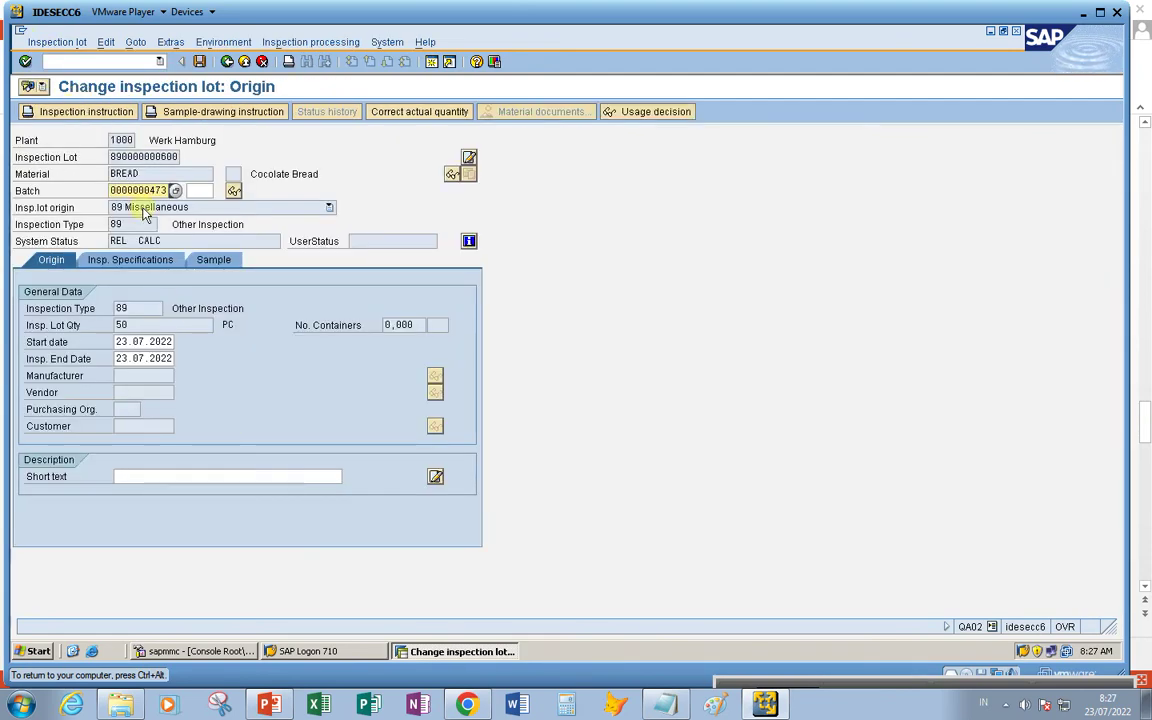
# In Notepad, add an arrow "-->" and paste the copied inspection lot number after the QA01 (Create Insp.lot) entry
pyautogui.click(665, 705)
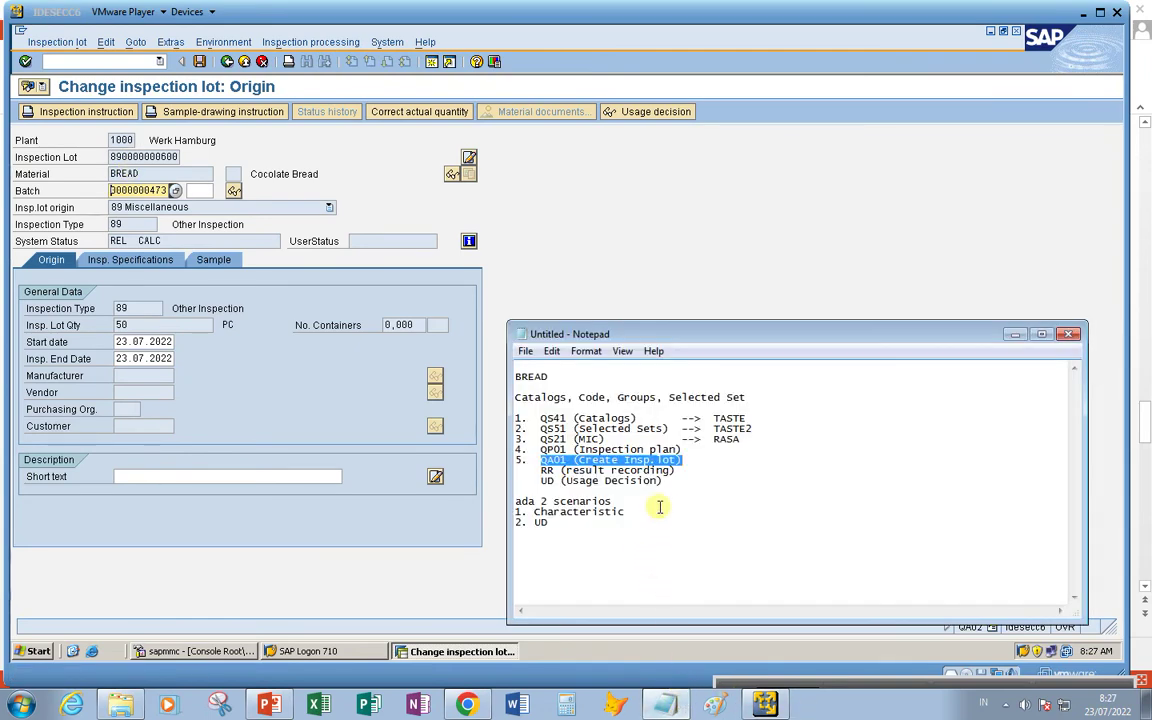
pyautogui.click(684, 462)
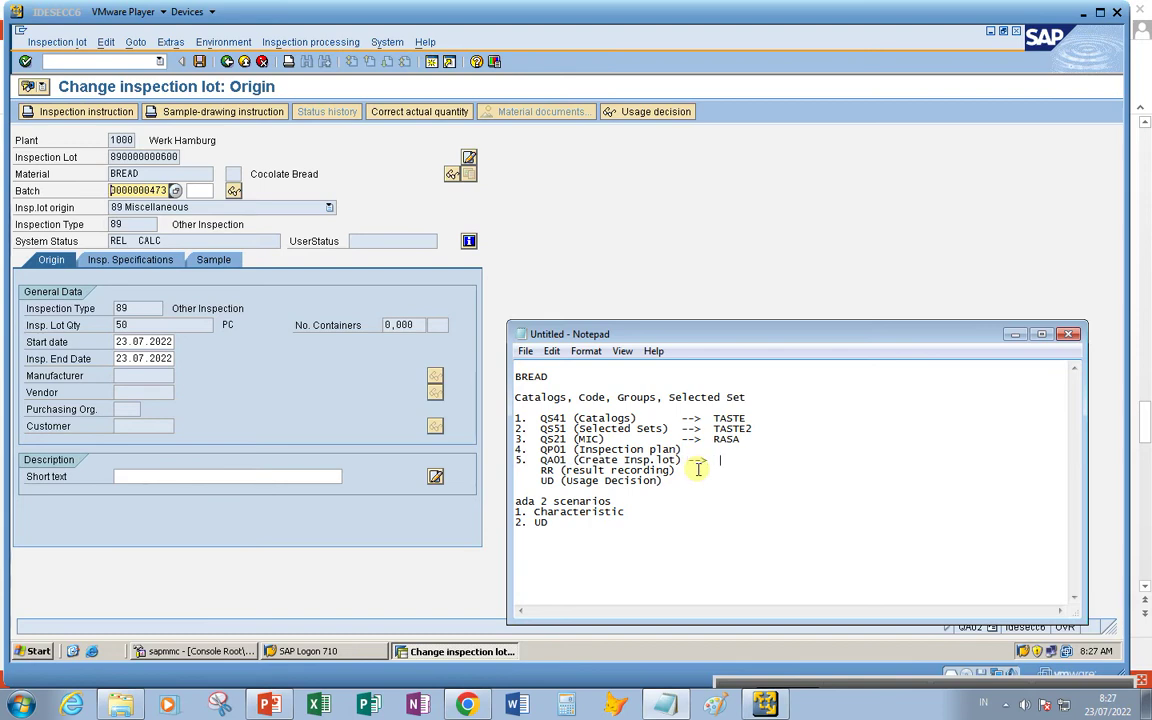
pyautogui.hotkey('ctrl', 'v')
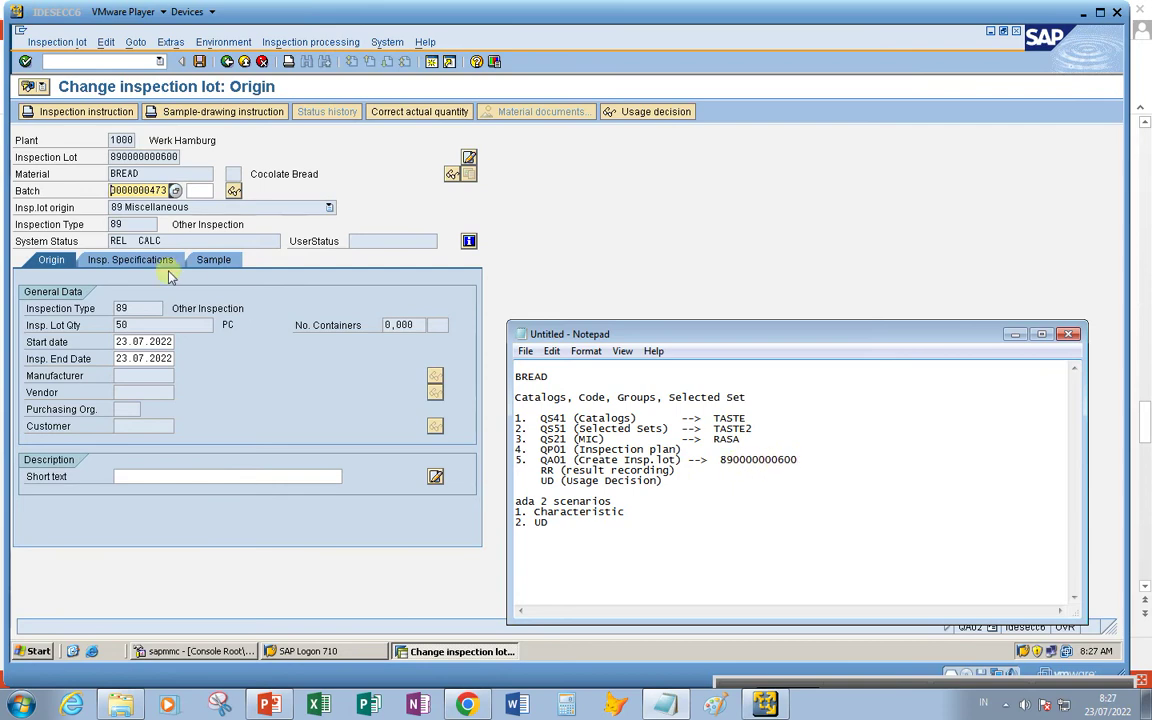
# Return to SAP, leave the lot's details and start results recording for the BREAD lot, operation 0010
pyautogui.click(279, 207)
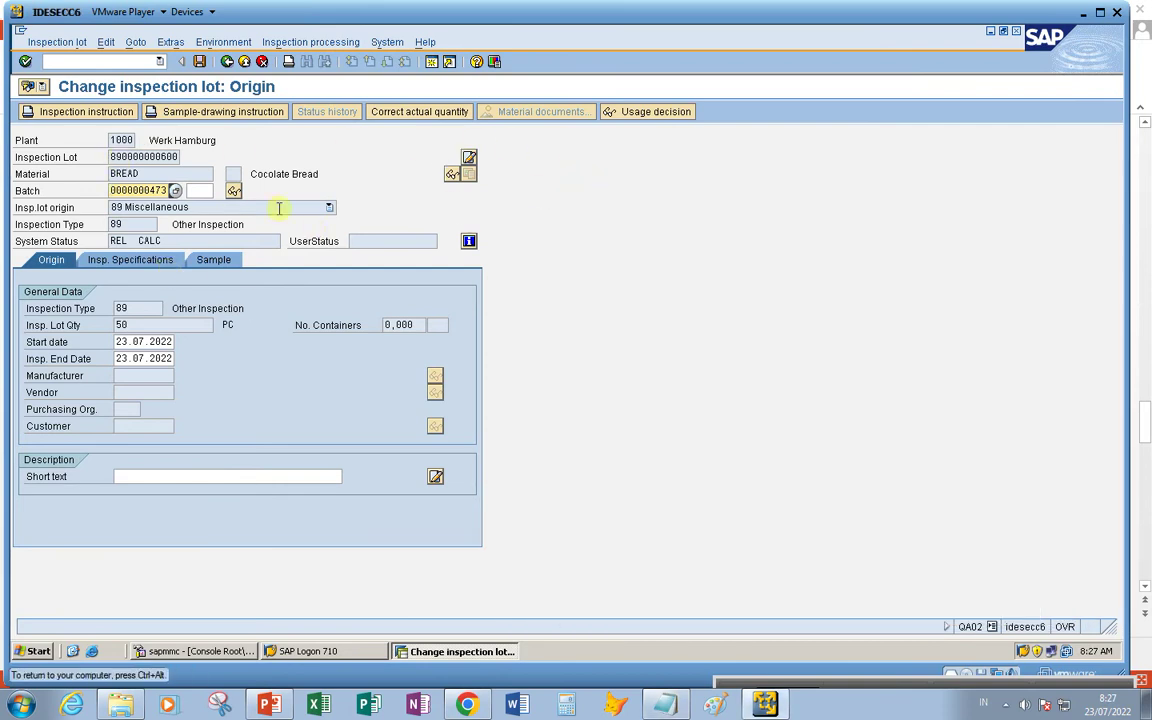
pyautogui.click(227, 61)
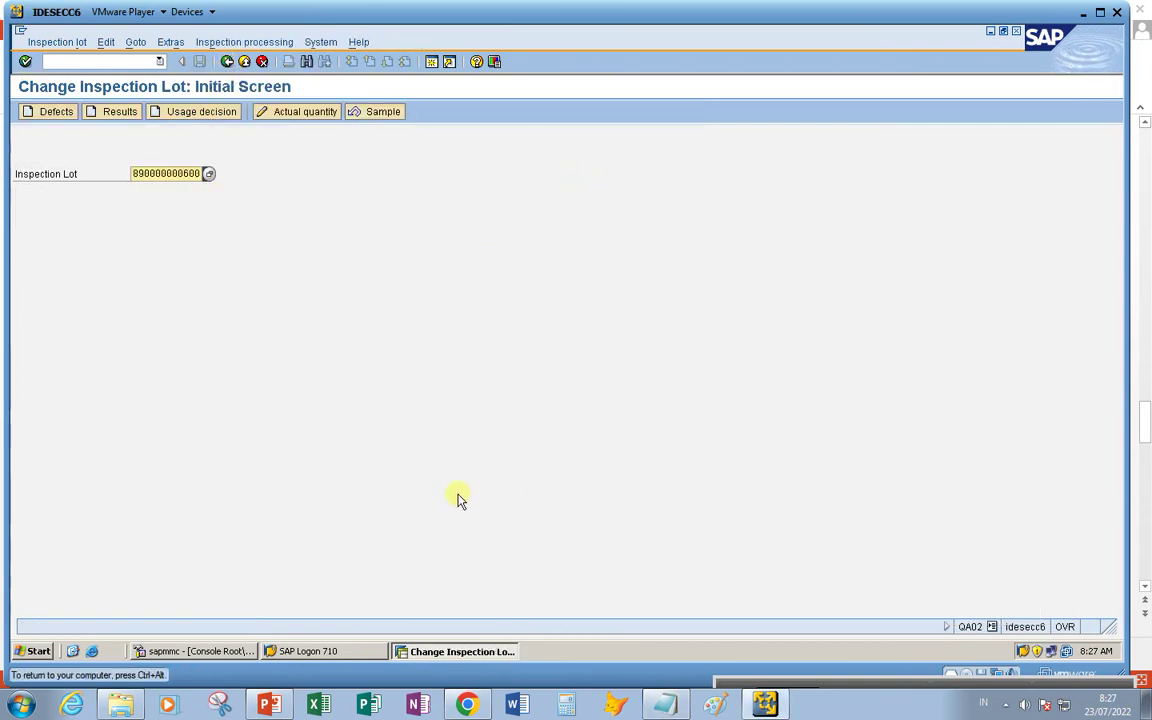
pyautogui.click(664, 703)
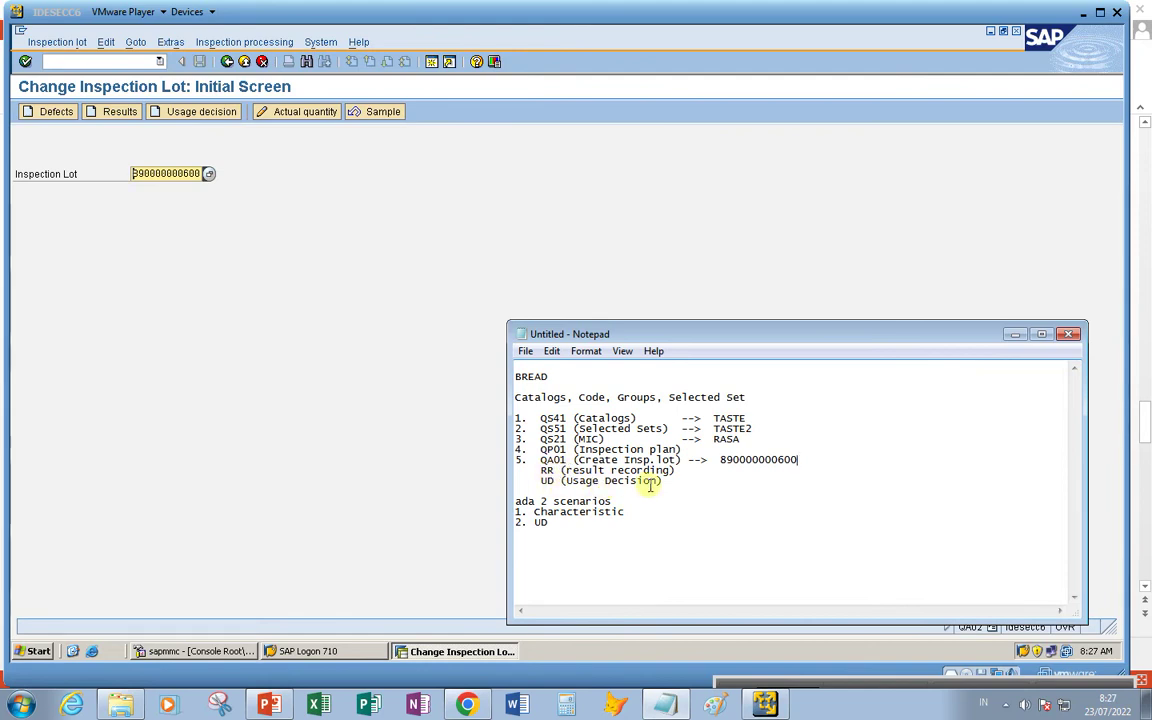
pyautogui.click(252, 345)
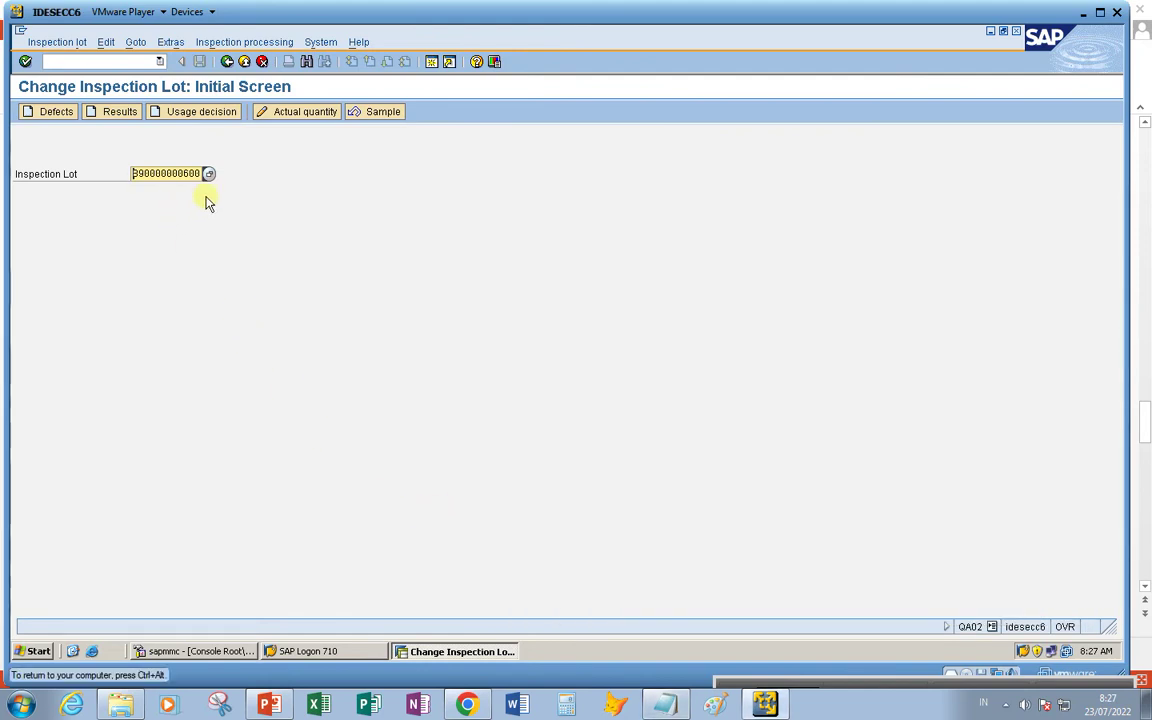
pyautogui.click(120, 113)
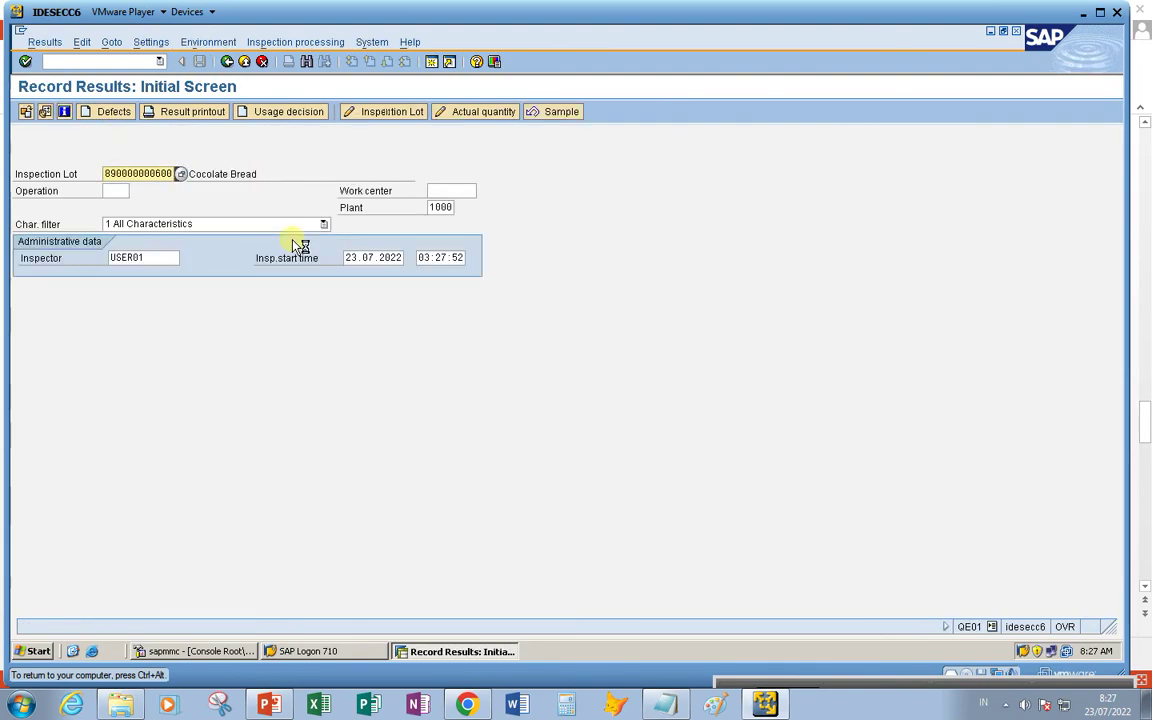
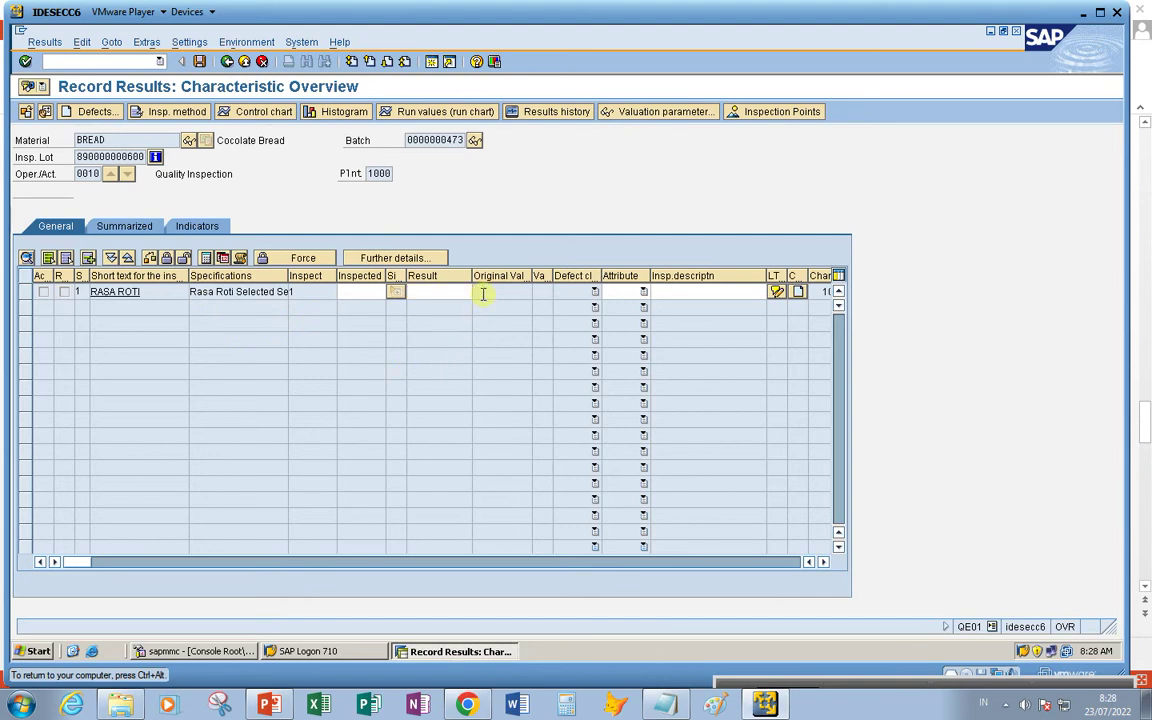
# Record the result 01 Cocolate for the RASA ROTI characteristic, confirm it and save the results
pyautogui.click(478, 293)
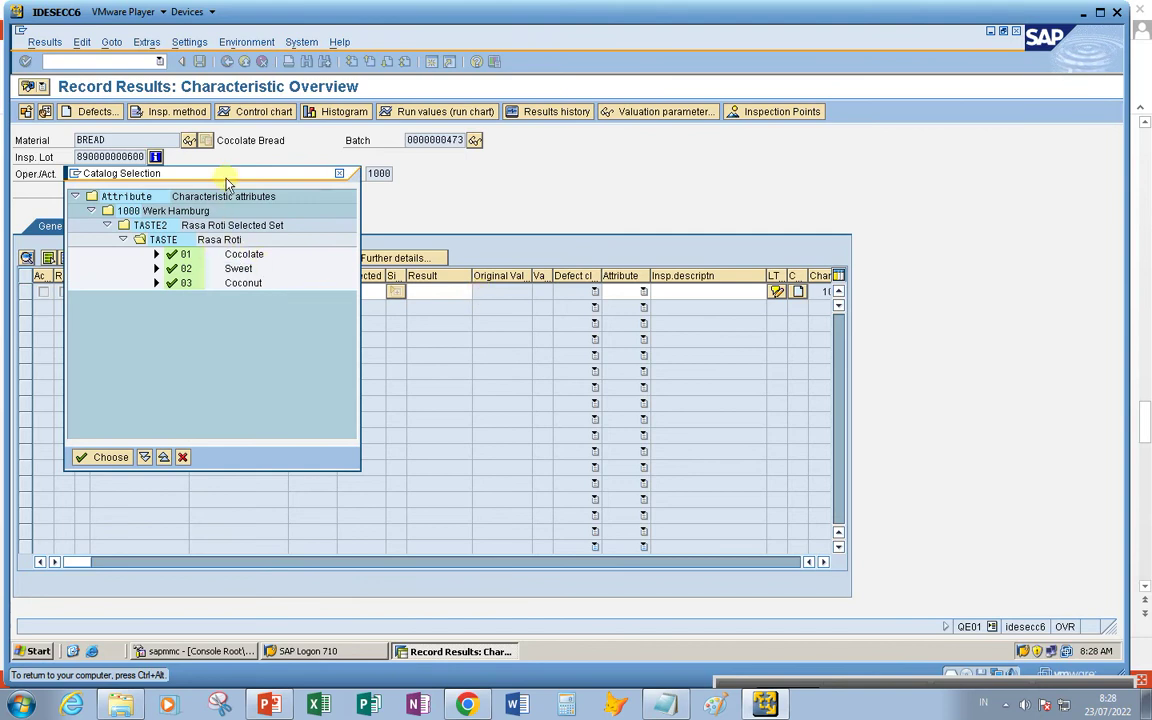
pyautogui.moveTo(228, 176); pyautogui.dragTo(438, 150)
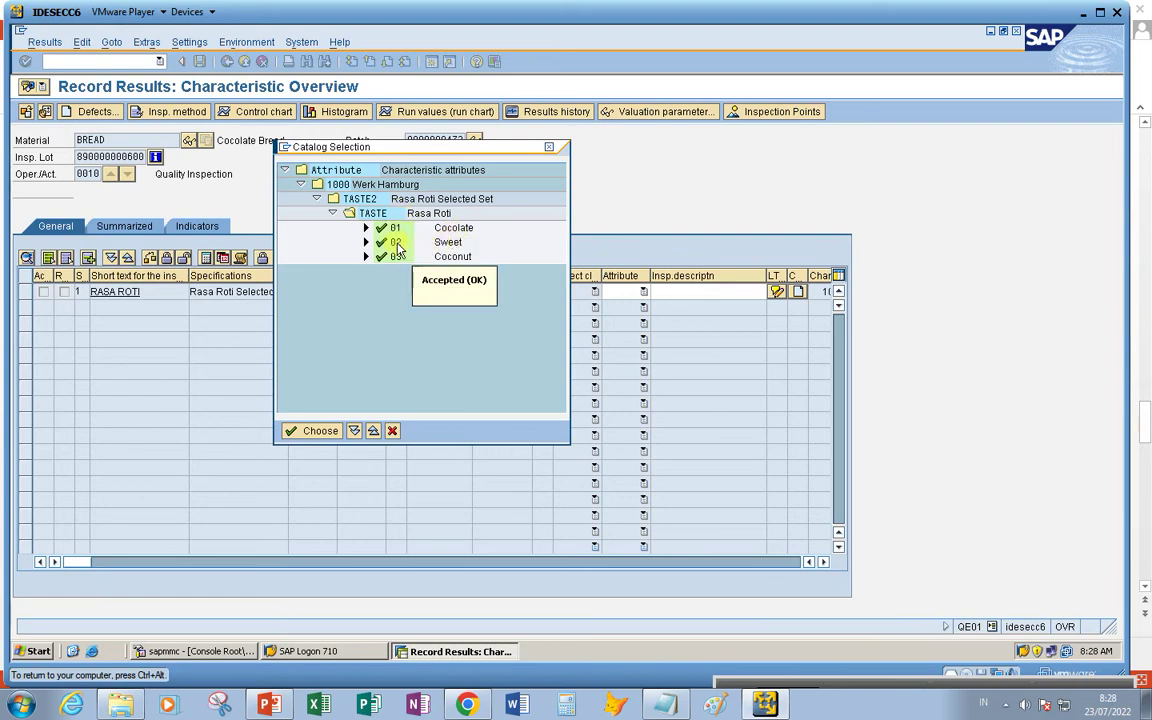
pyautogui.doubleClick(401, 233)
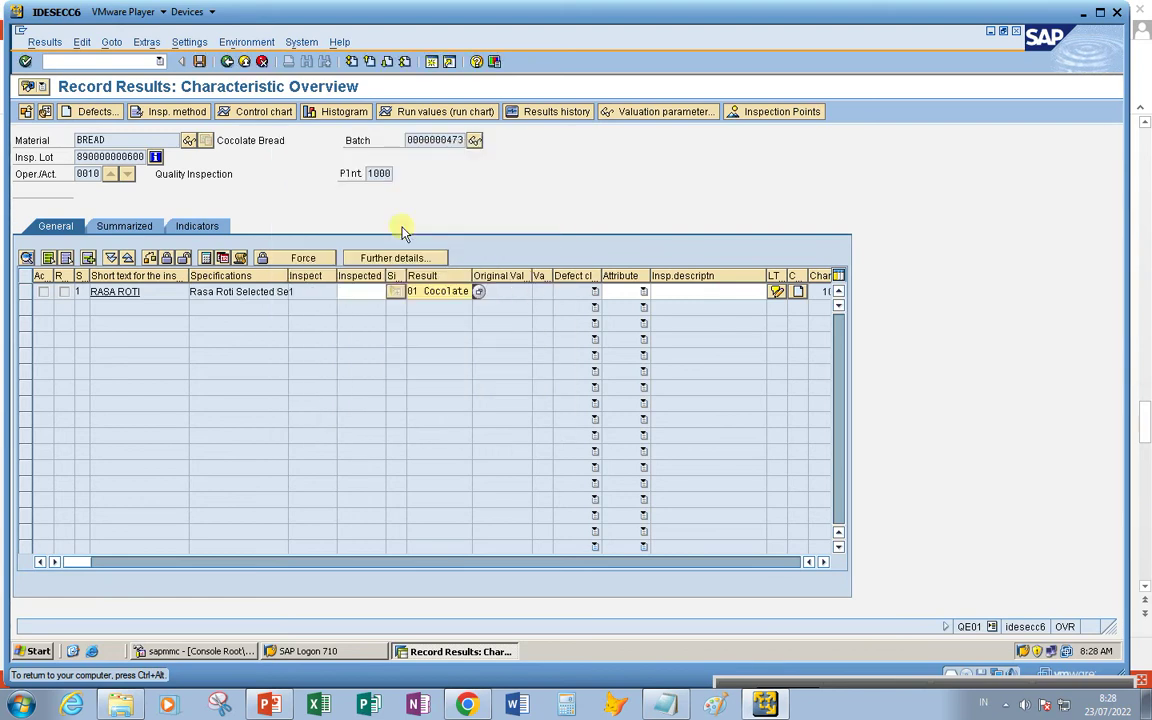
pyautogui.press('Return')
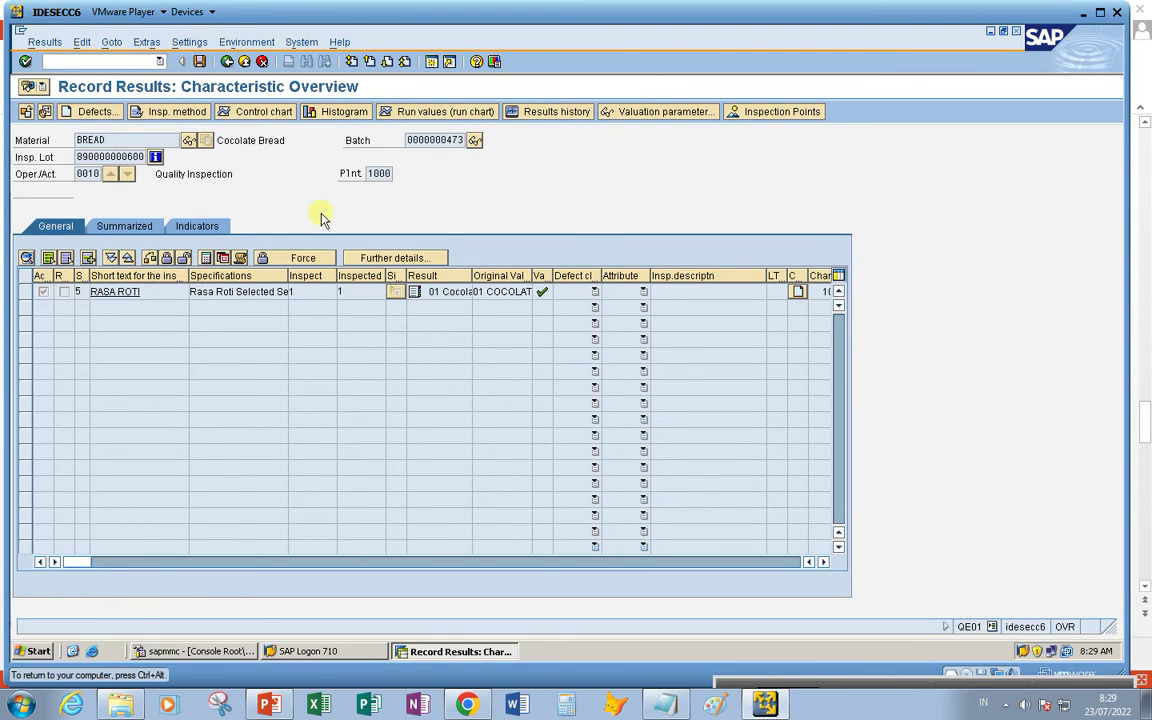
pyautogui.hotkey('ctrl', 's')
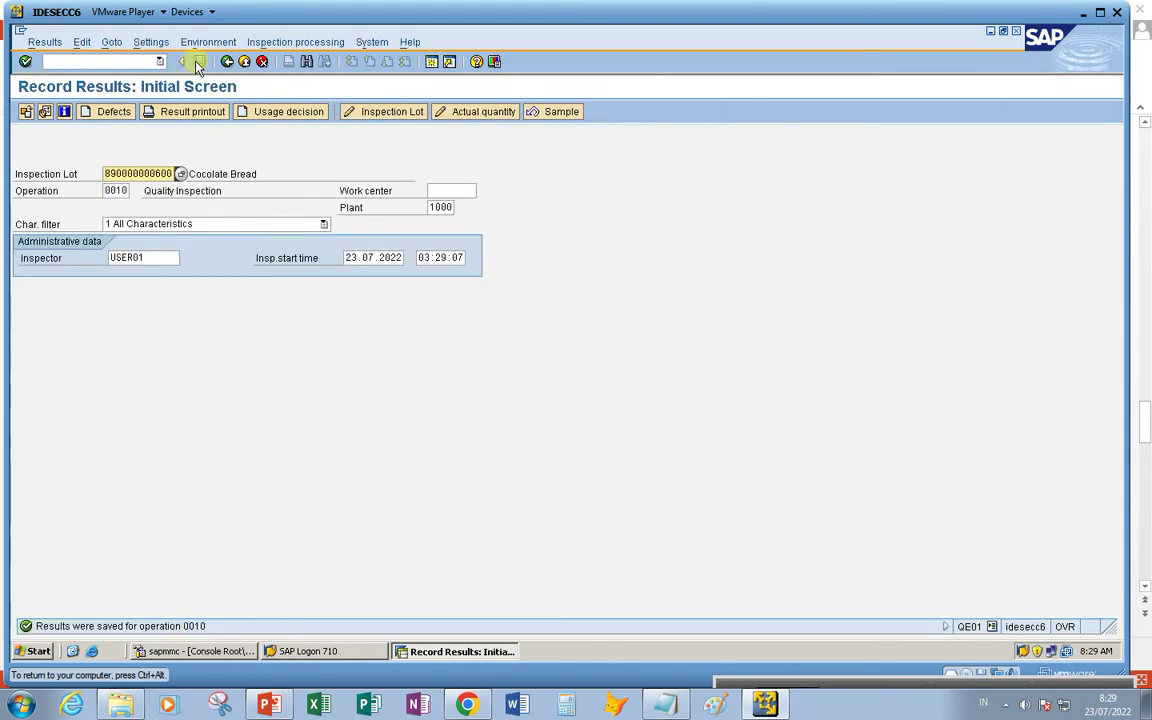
# Leave results recording, open the BREAD lot's usage decision through transaction QA02 and go to its UD code
pyautogui.click(230, 63)
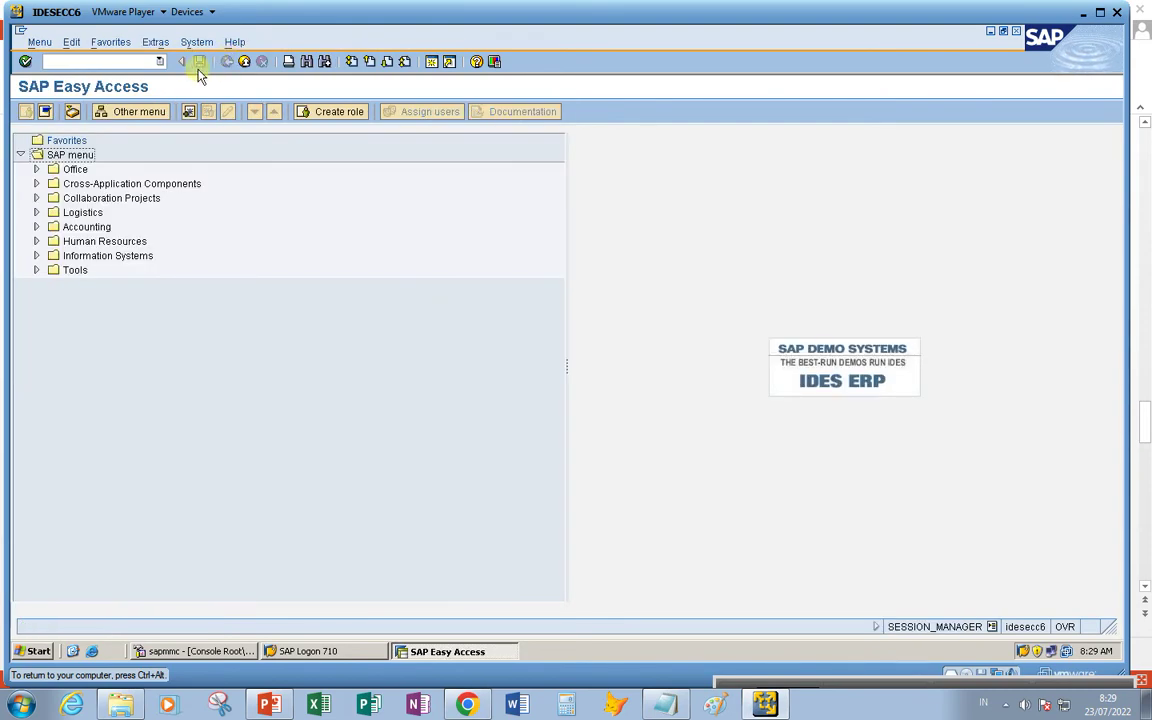
pyautogui.click(57, 61)
pyautogui.write('qa02')
pyautogui.press('Return')
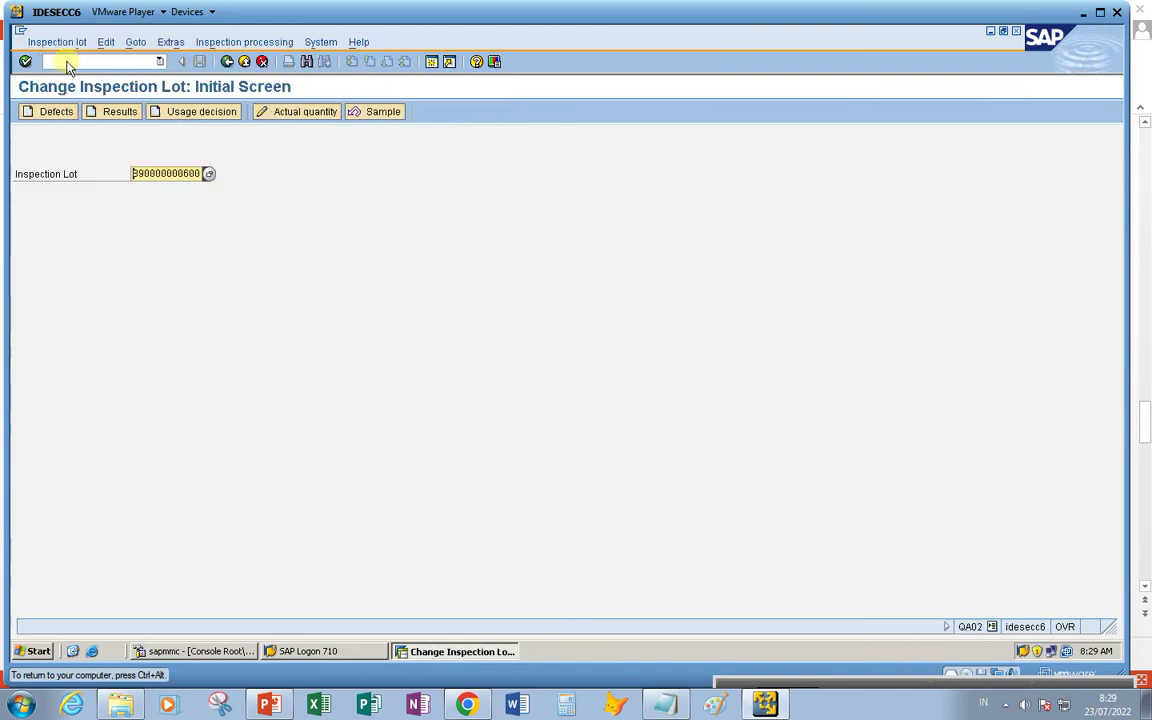
pyautogui.click(205, 116)
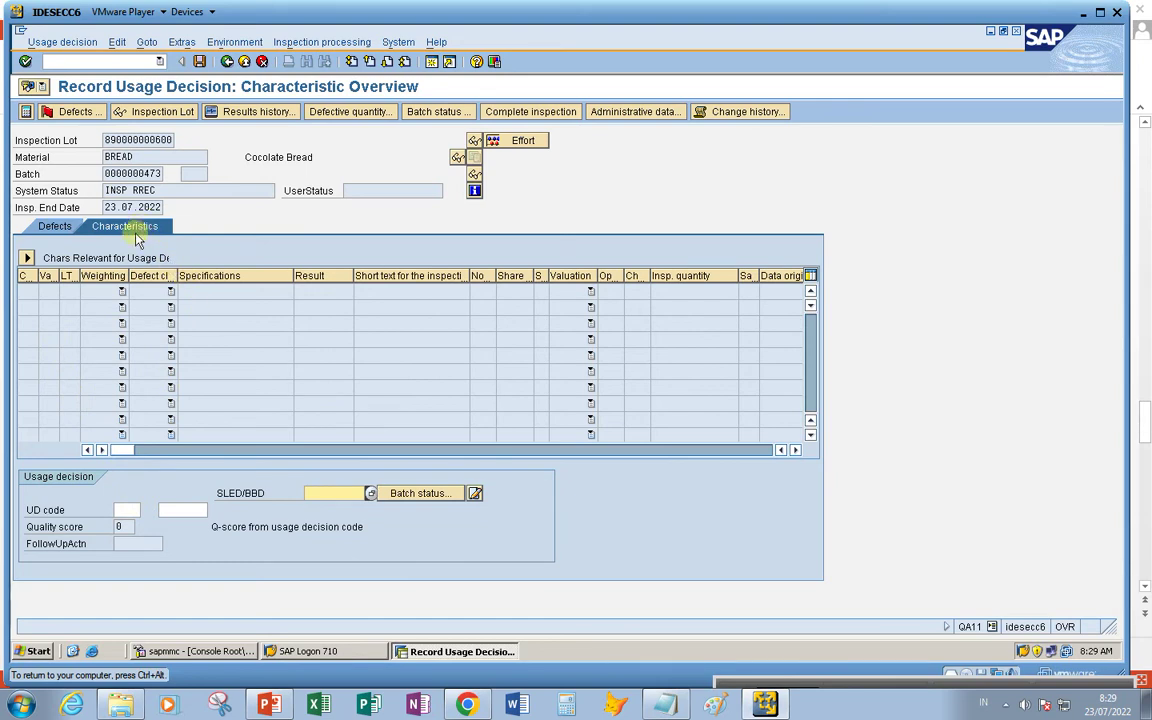
pyautogui.click(131, 510)
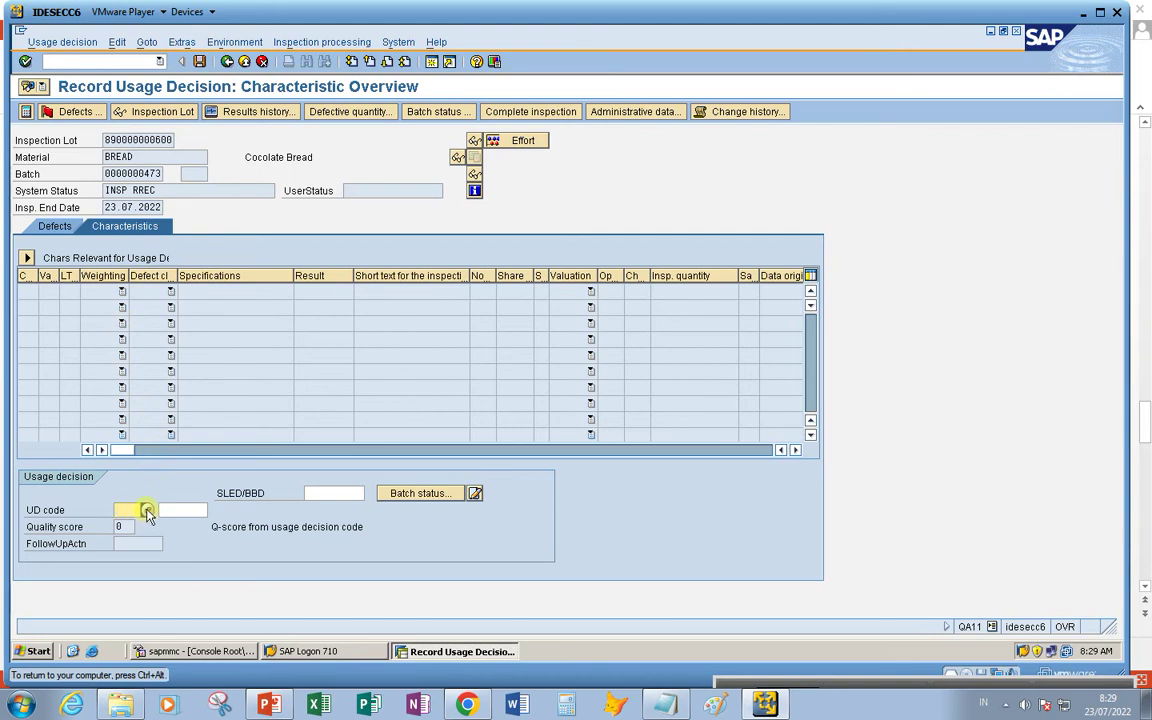
# Assign usage decision code A (Accept) from code group 03 to the BREAD inspection lot and save the decision
pyautogui.click(147, 511)
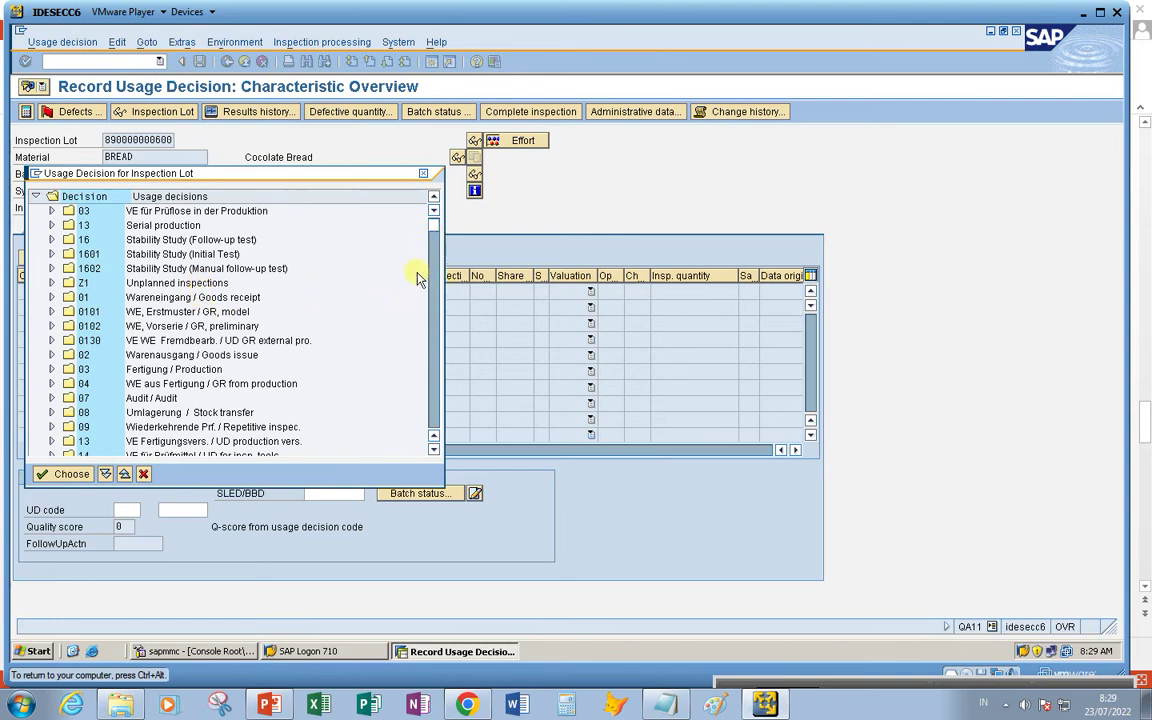
pyautogui.scroll(-5, 343, 367)
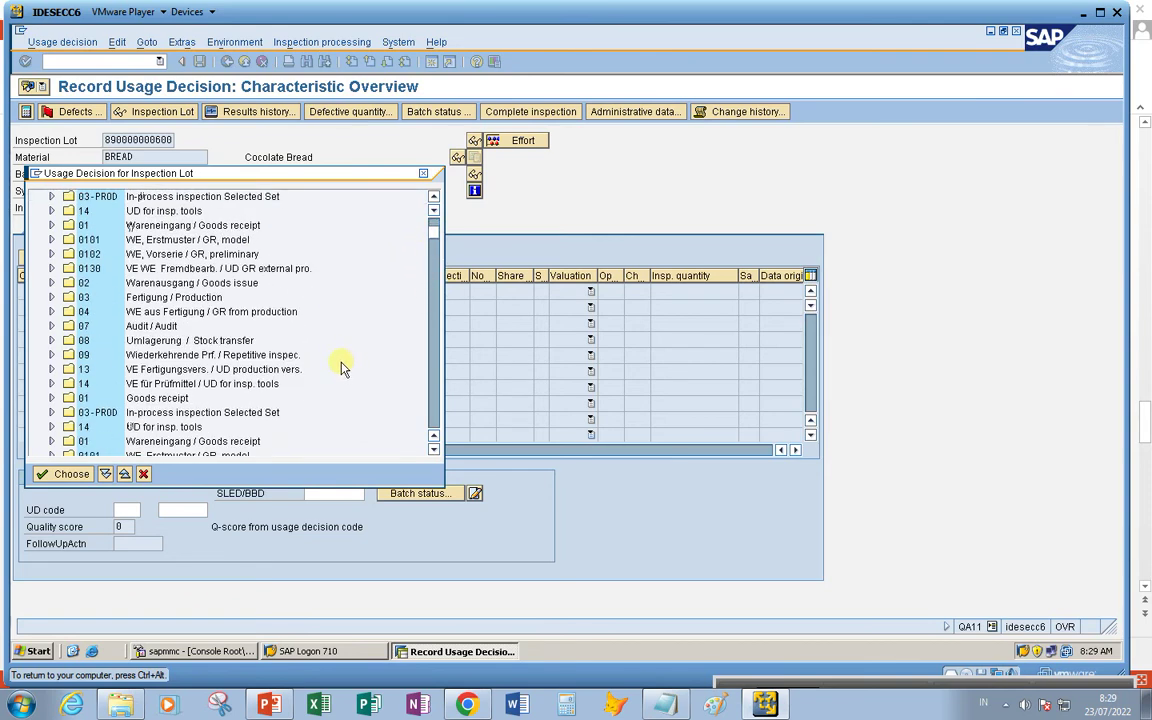
pyautogui.scroll(4, 338, 372)
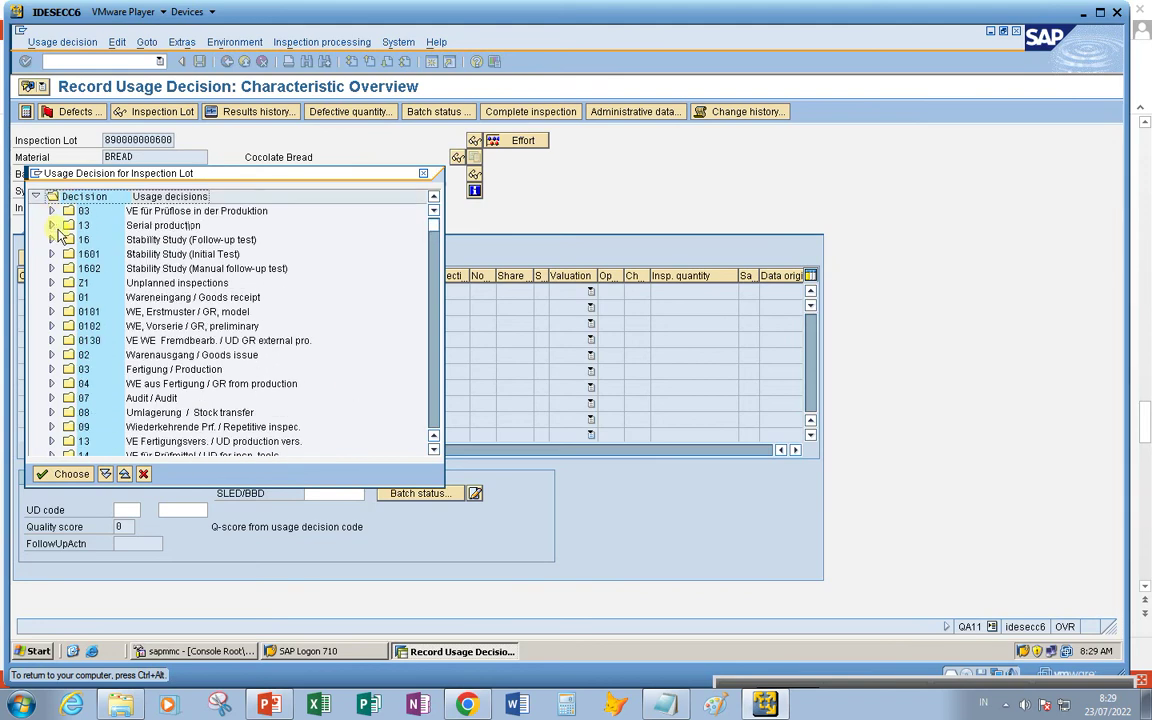
pyautogui.click(51, 211)
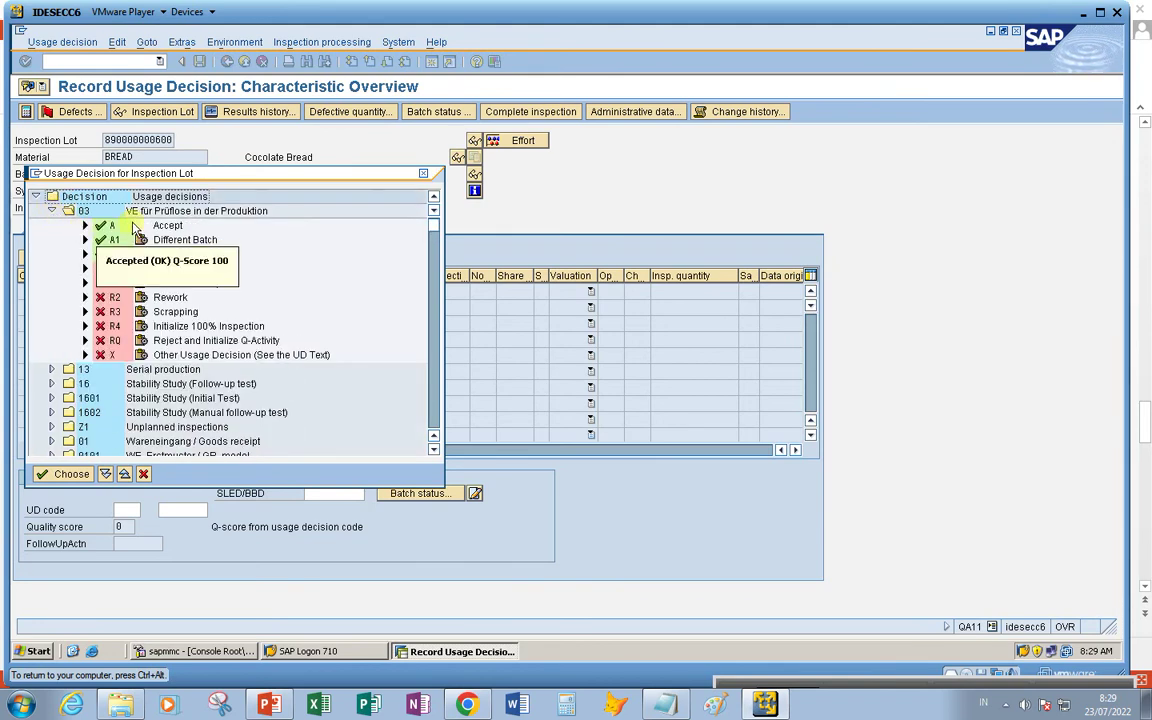
pyautogui.doubleClick(148, 226)
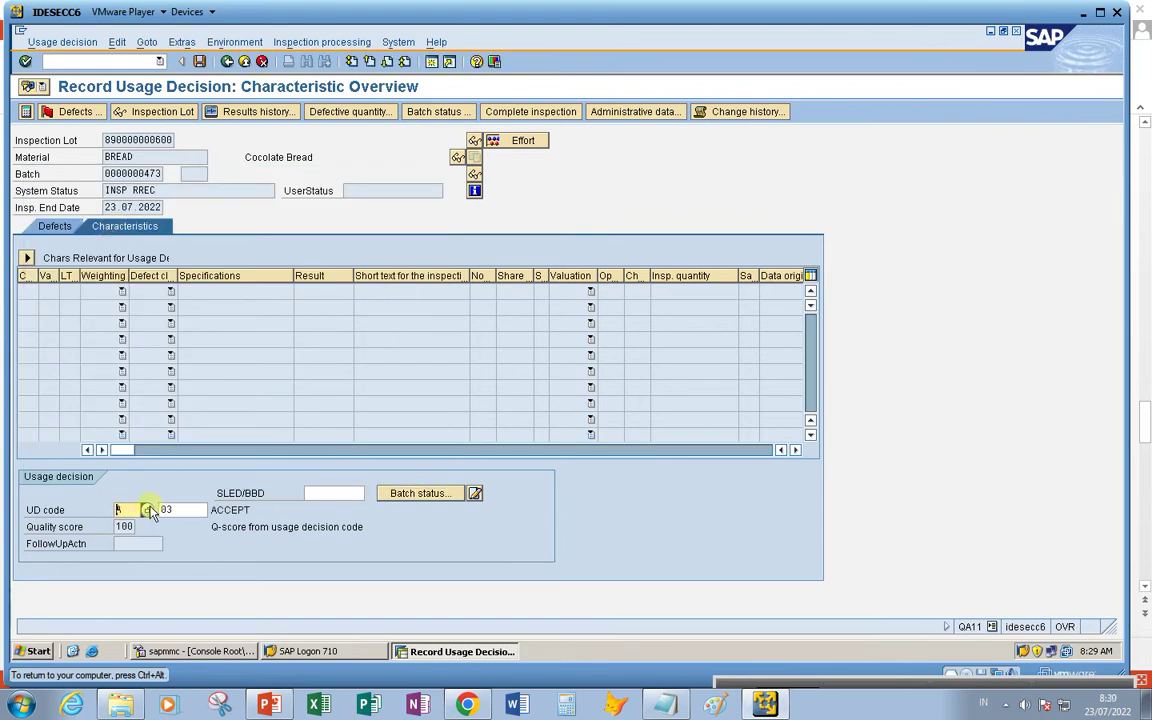
pyautogui.press('Return')
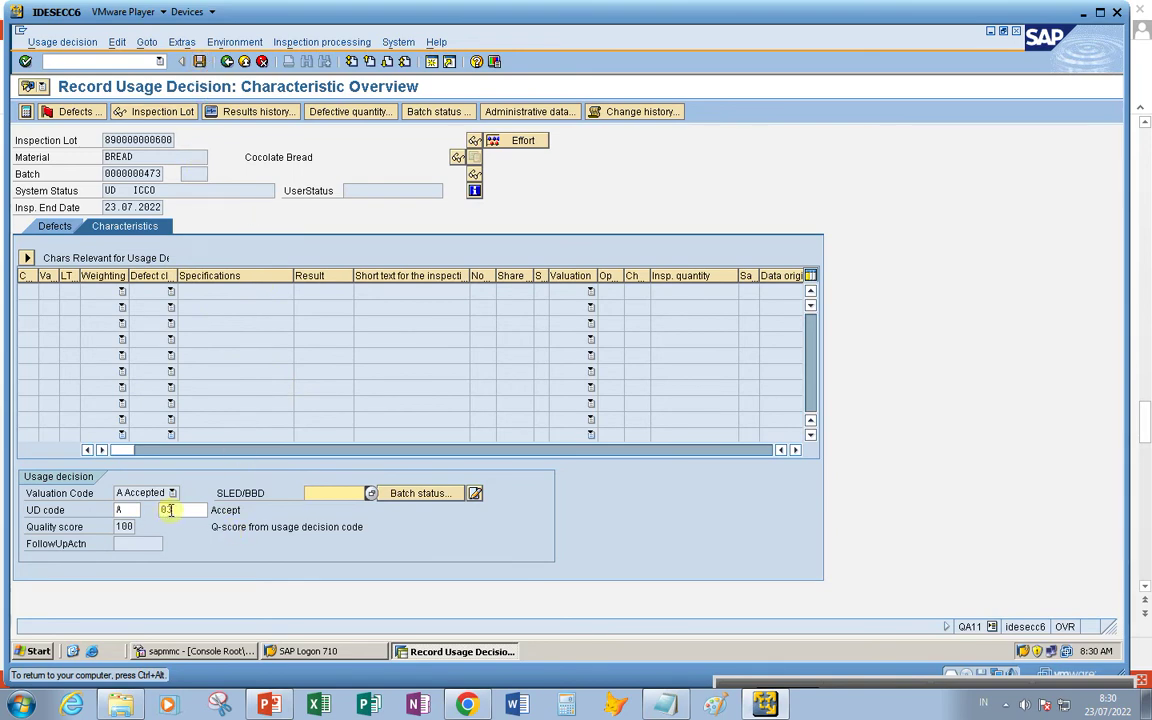
pyautogui.click(200, 61)
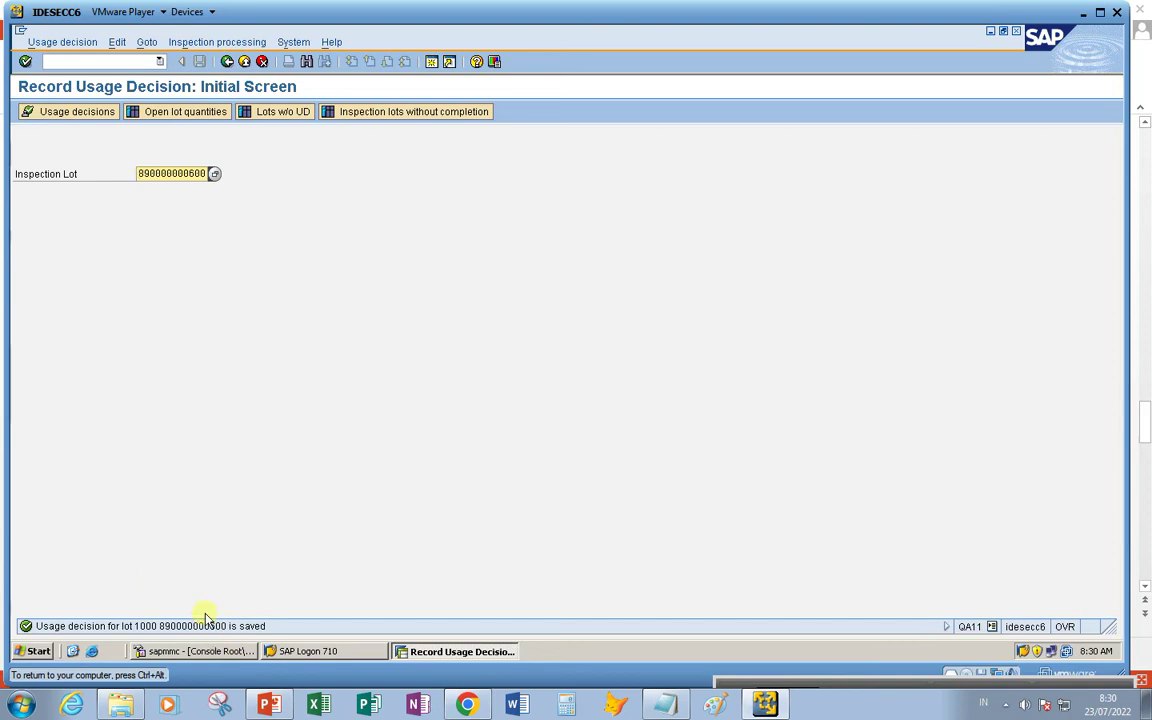
# Switch to Notepad and review the process notes on creating the inspection lot, result recording and usage decision
pyautogui.click(75, 62)
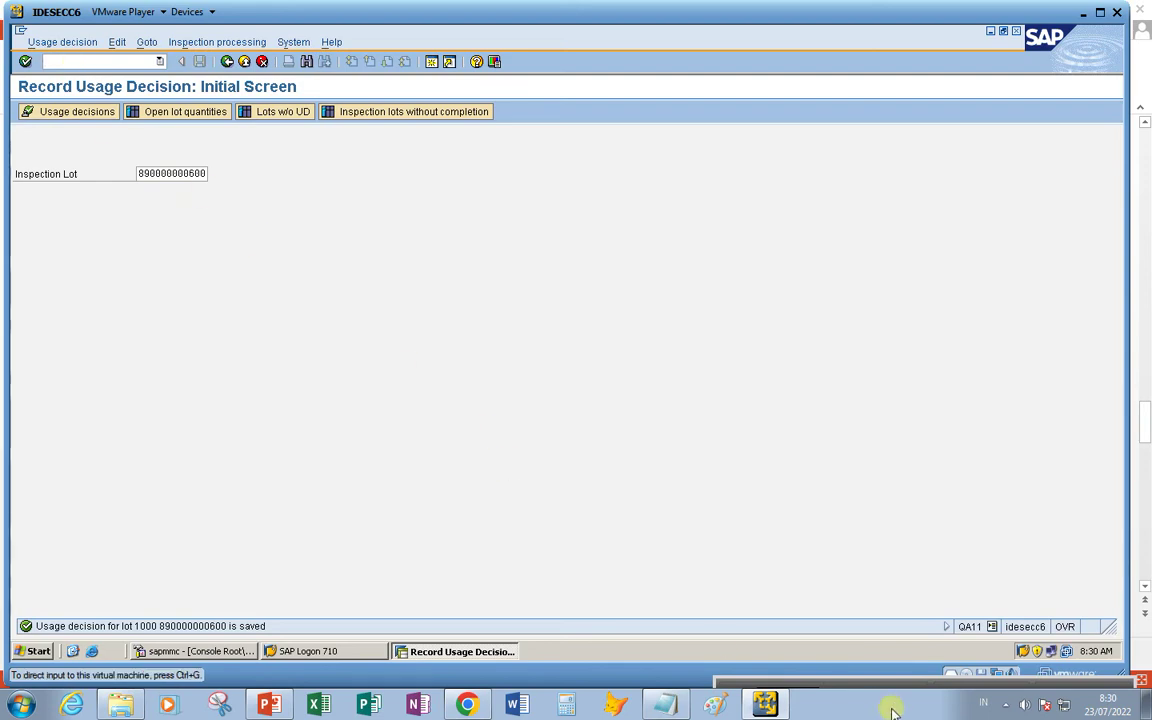
pyautogui.click(662, 703)
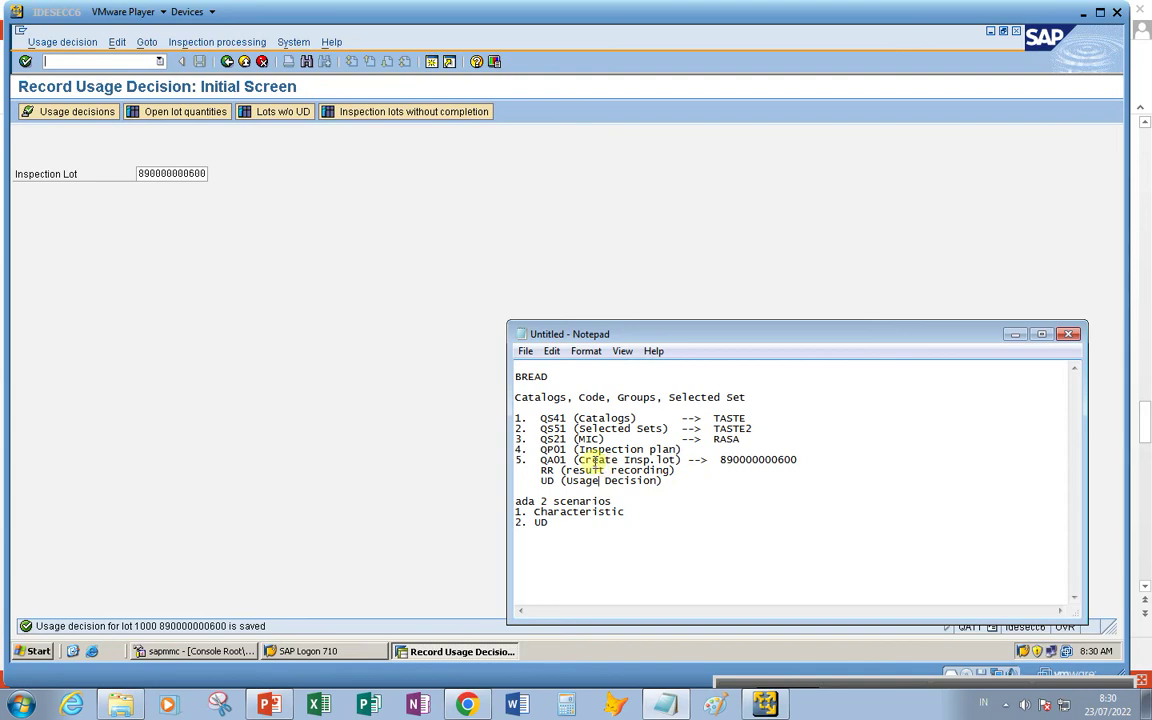
pyautogui.moveTo(593, 460); pyautogui.dragTo(679, 460)
pyautogui.click(700, 496)
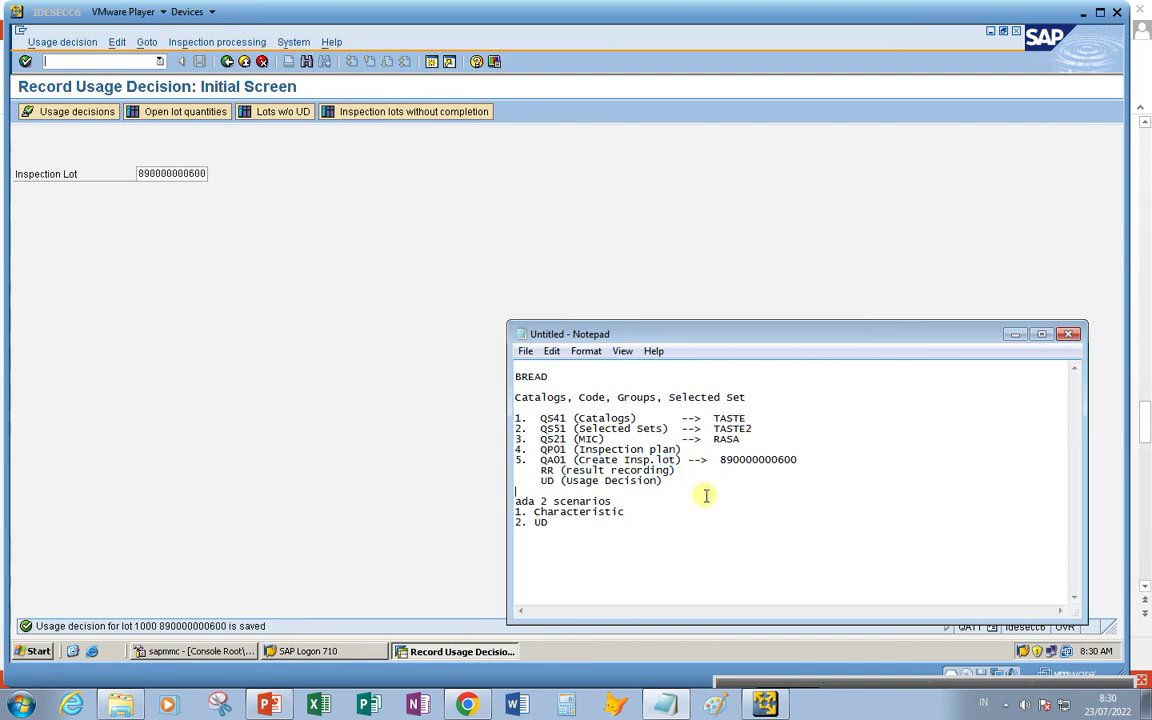
pyautogui.click(764, 461)
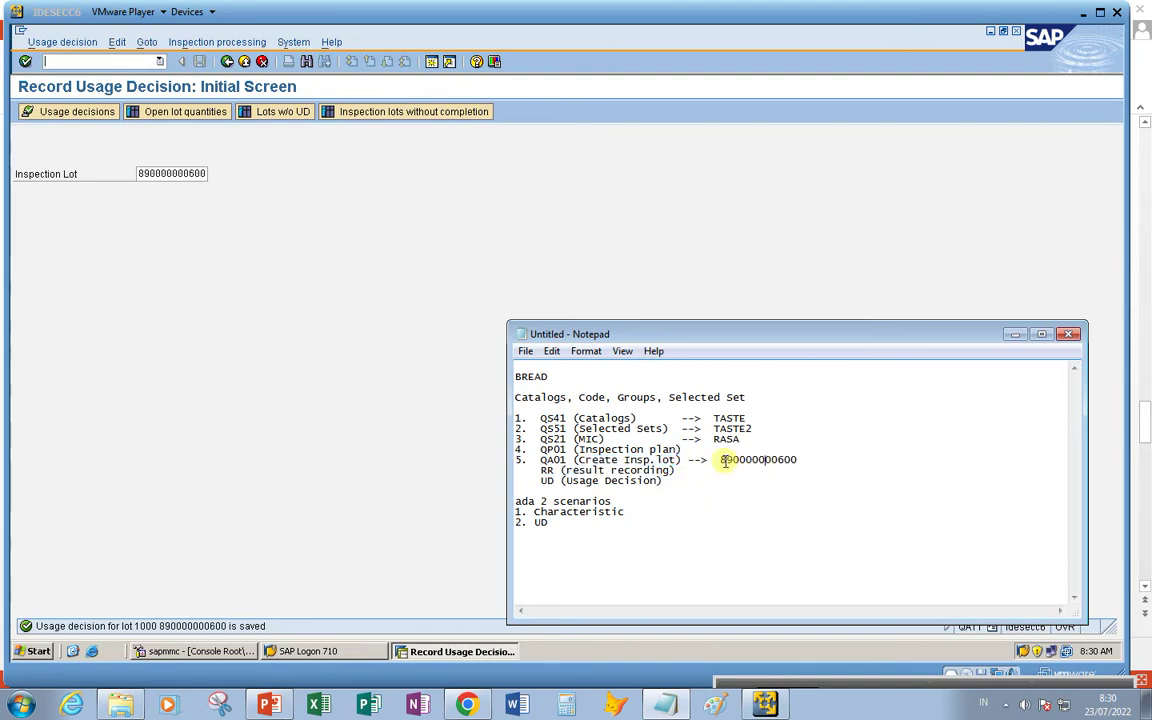
# Return to SAP, try to reopen the same inspection lot in transaction QA11 and show its status display
pyautogui.click(58, 48)
pyautogui.write('/')
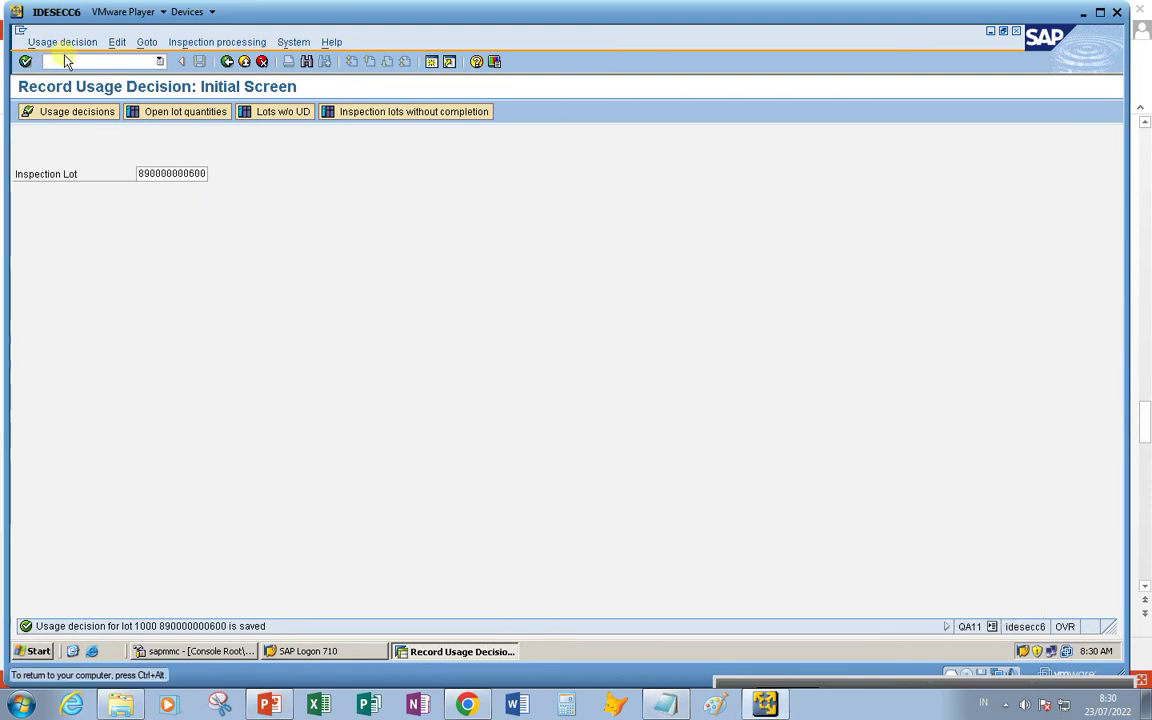
pyautogui.write('nqa11')
pyautogui.press('Return')
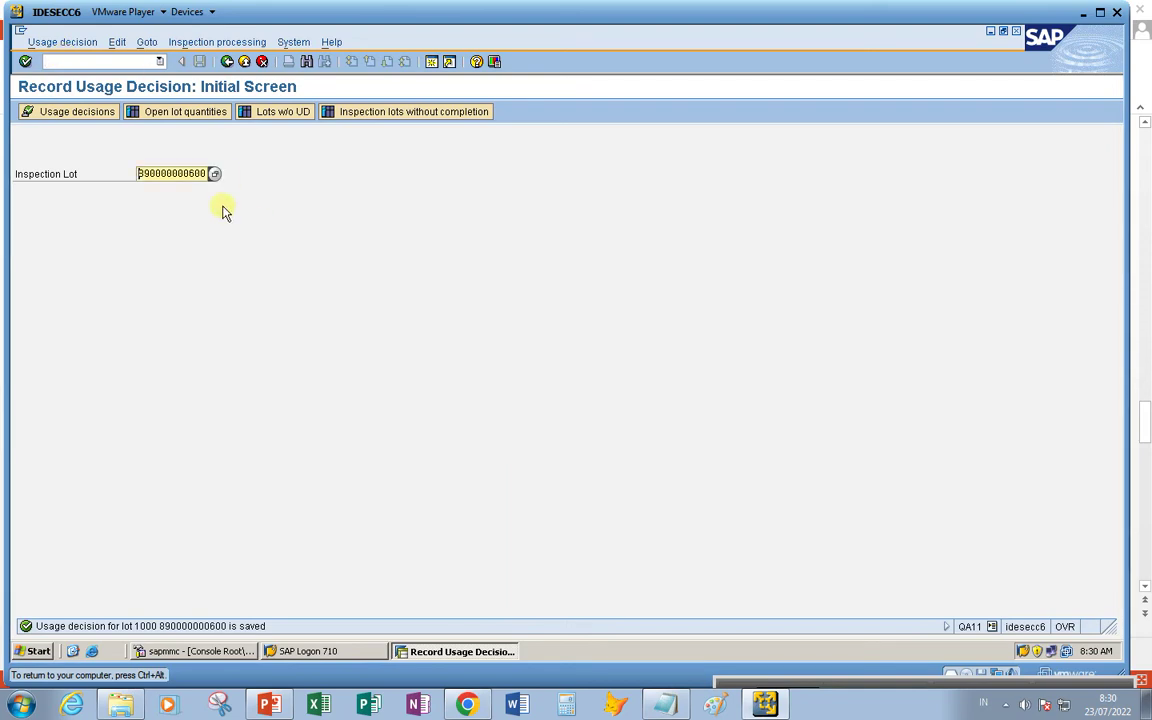
pyautogui.press('Return')
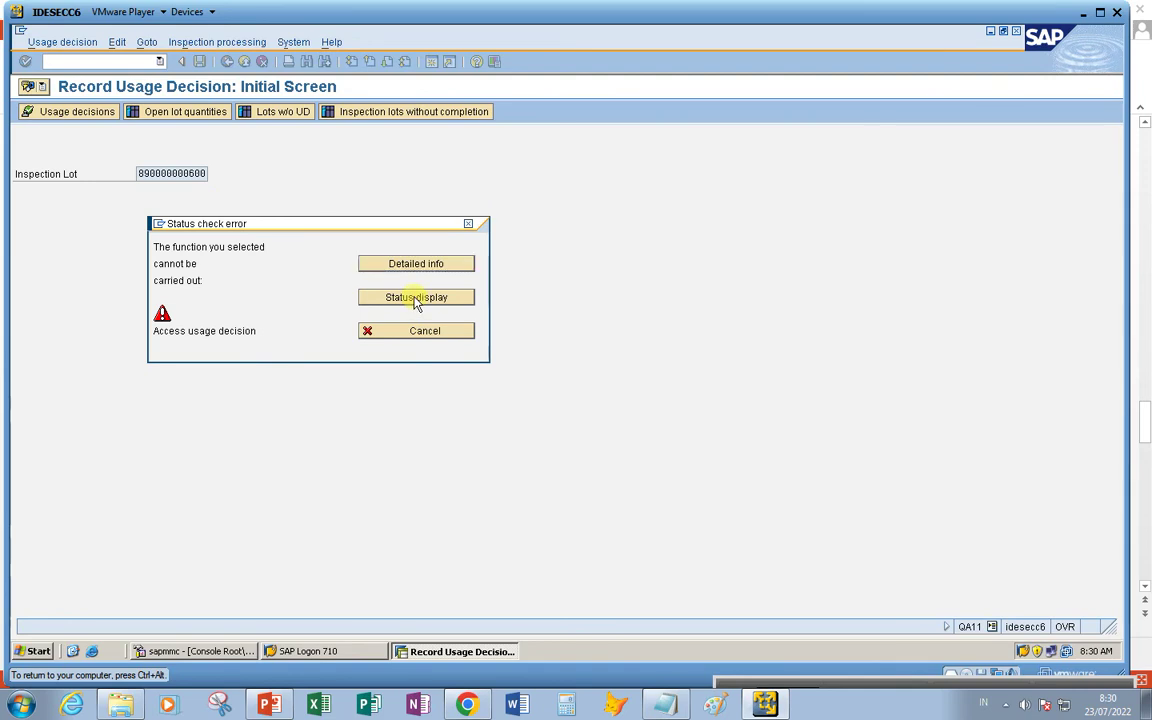
pyautogui.click(410, 299)
# Run transaction QA33 and list the inspection lots with lot origin 89
pyautogui.click(97, 63)
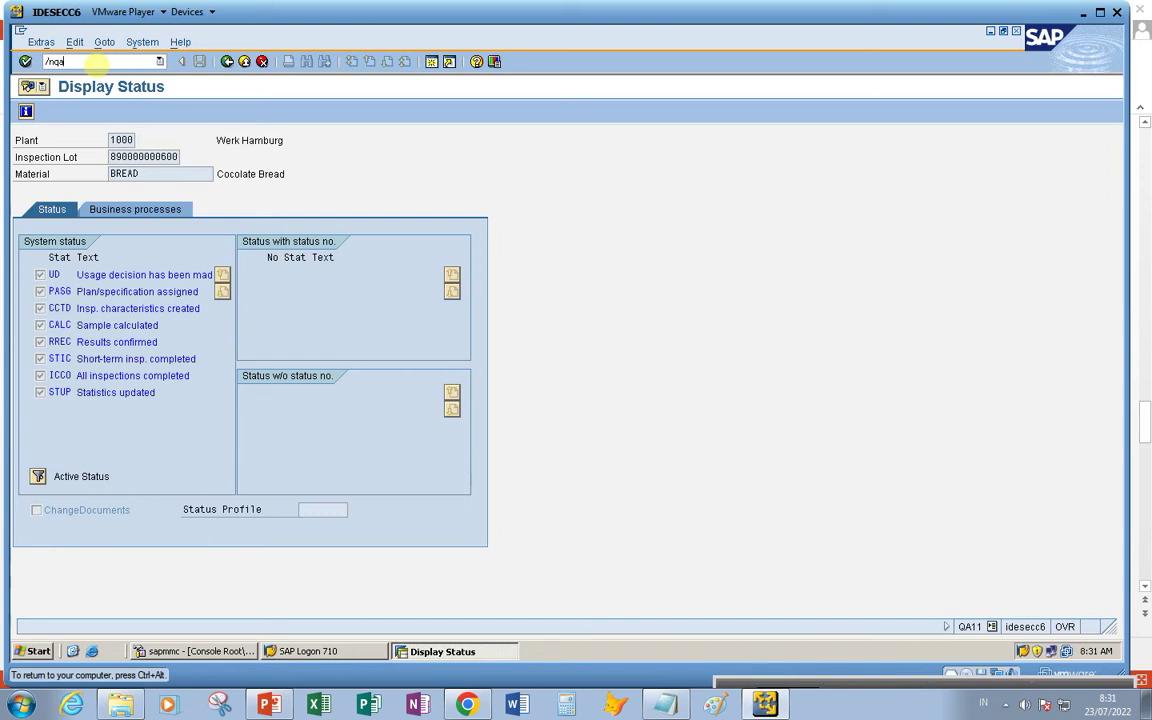
pyautogui.press('Return')
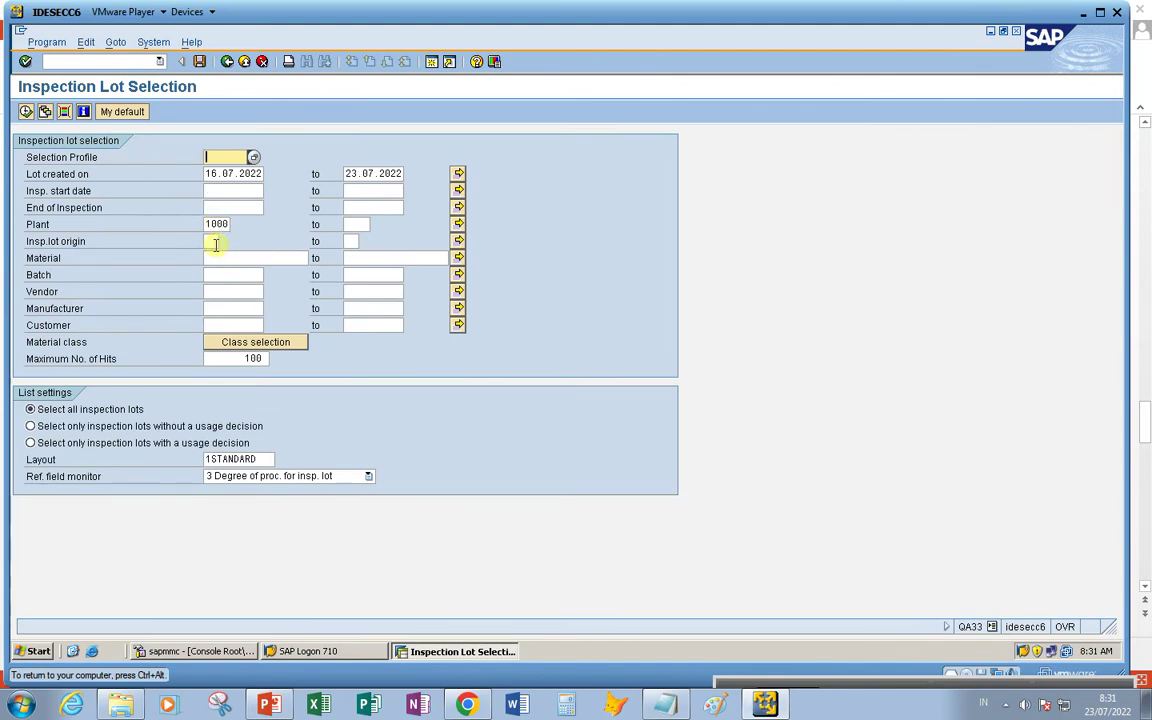
pyautogui.click(216, 242)
pyautogui.write('89')
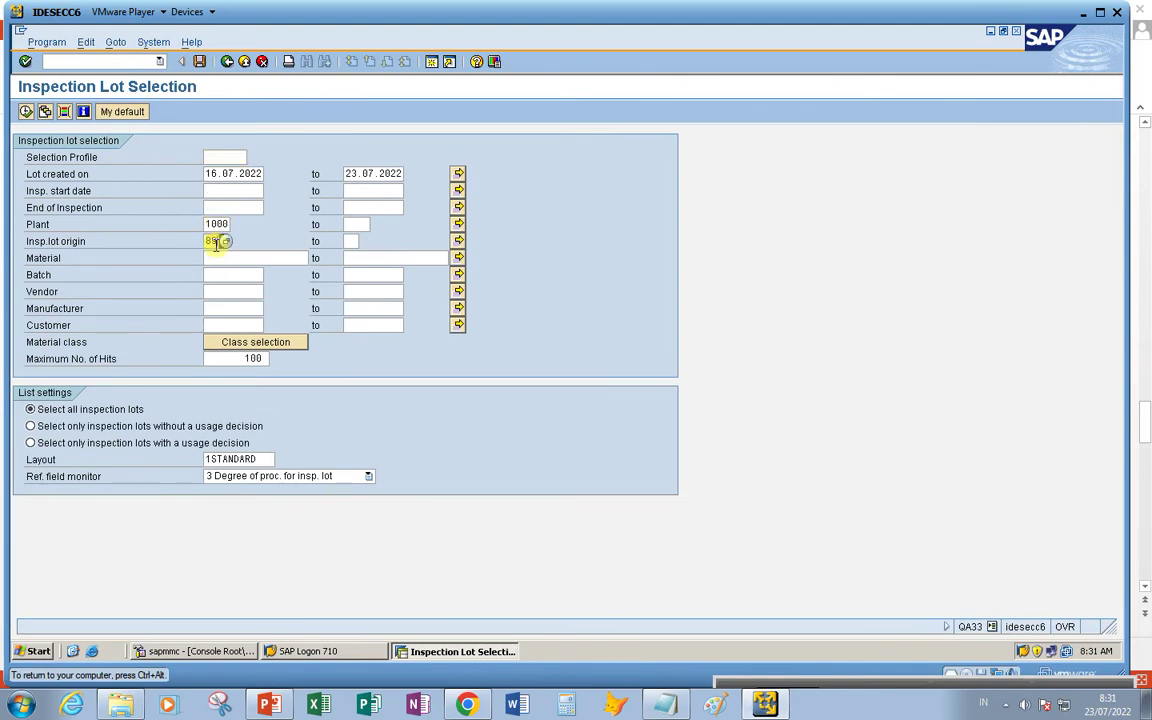
pyautogui.click(26, 111)
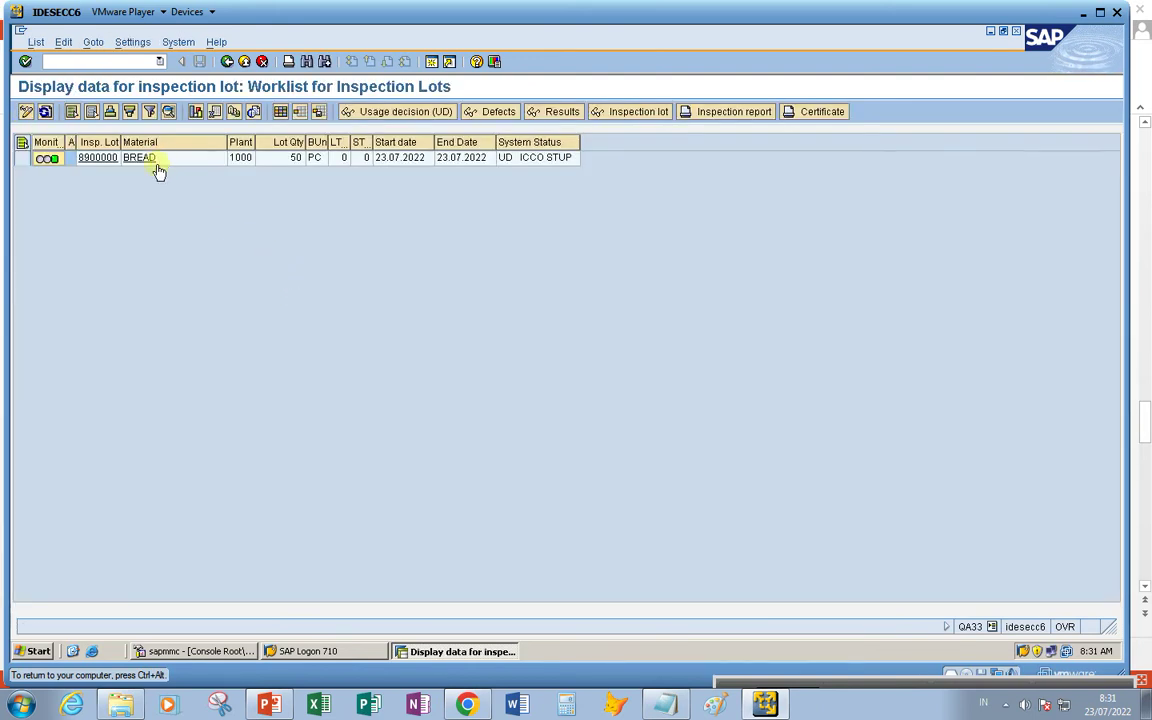
# Examine the recorded results of the BREAD inspection lot and display its usage decision
pyautogui.click(24, 158)
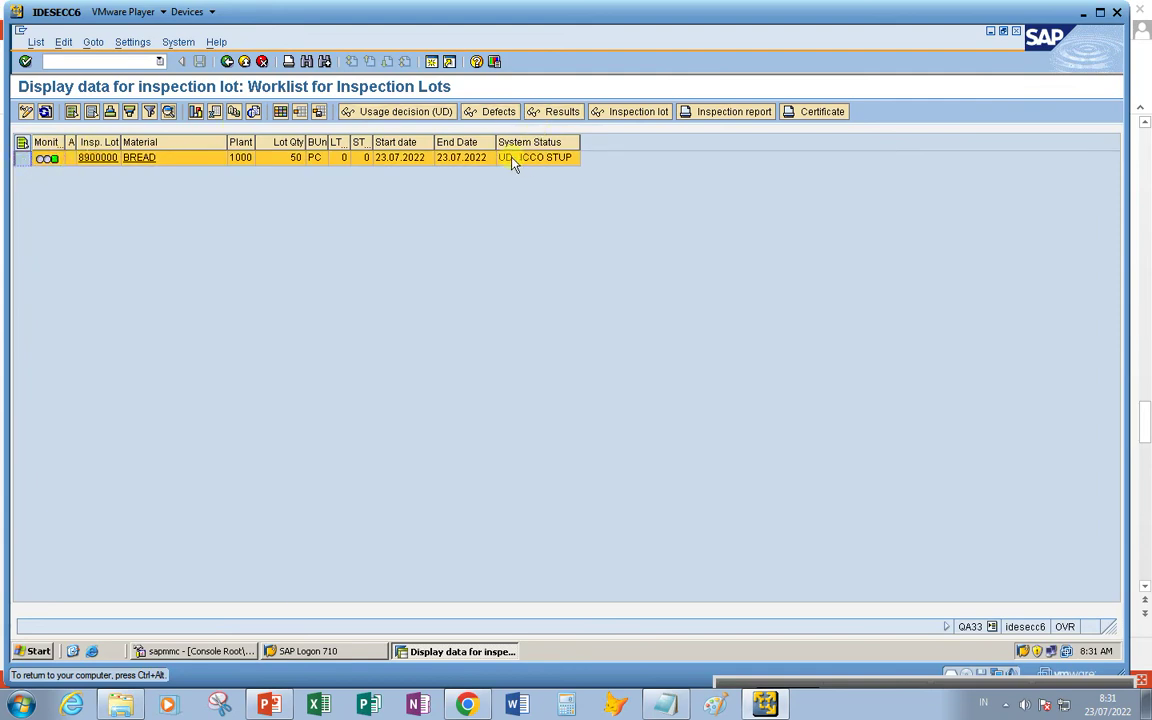
pyautogui.click(556, 112)
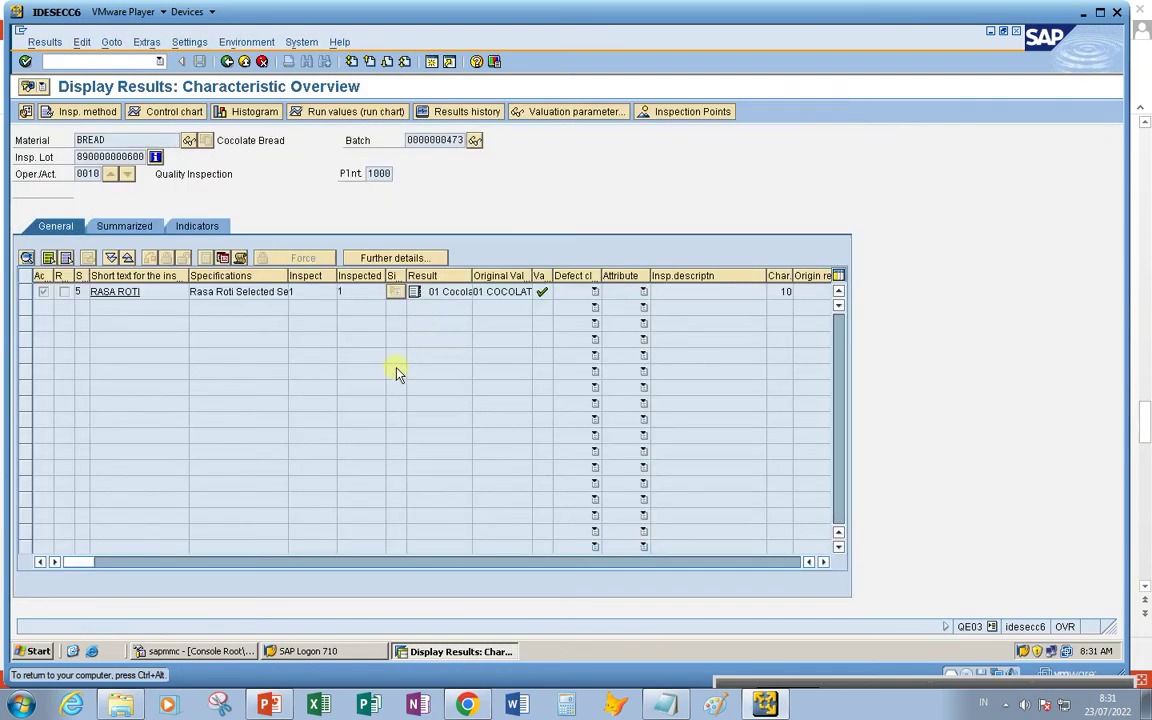
pyautogui.click(594, 291)
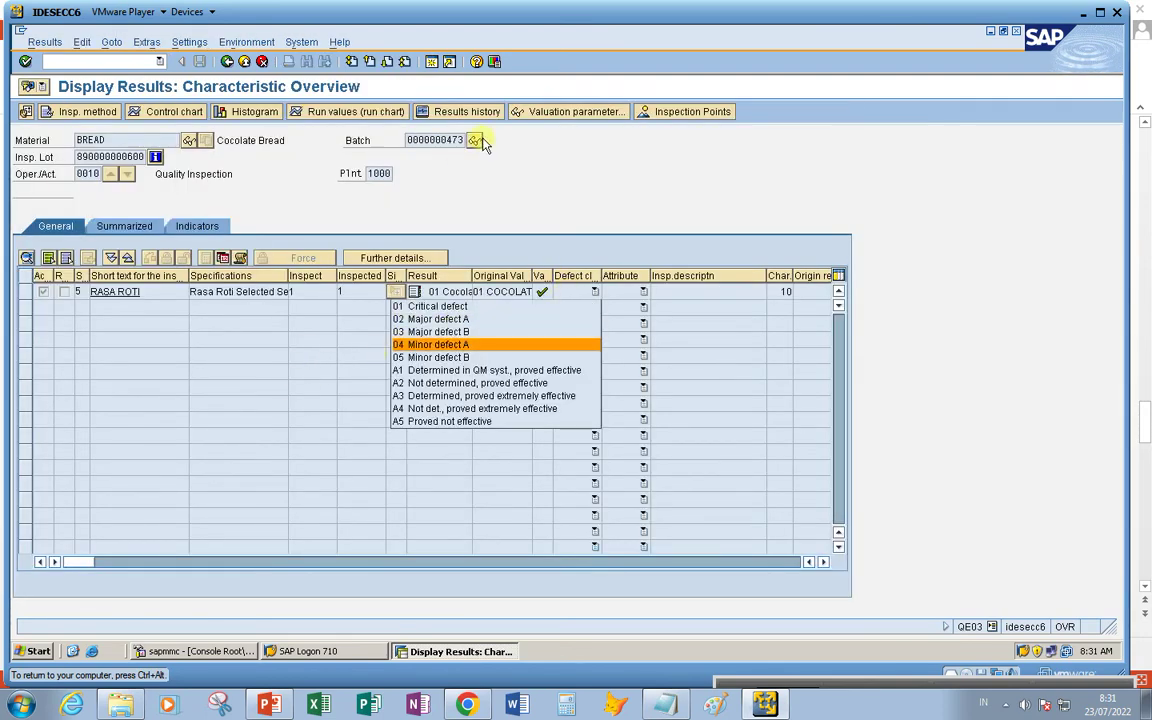
pyautogui.click(530, 165)
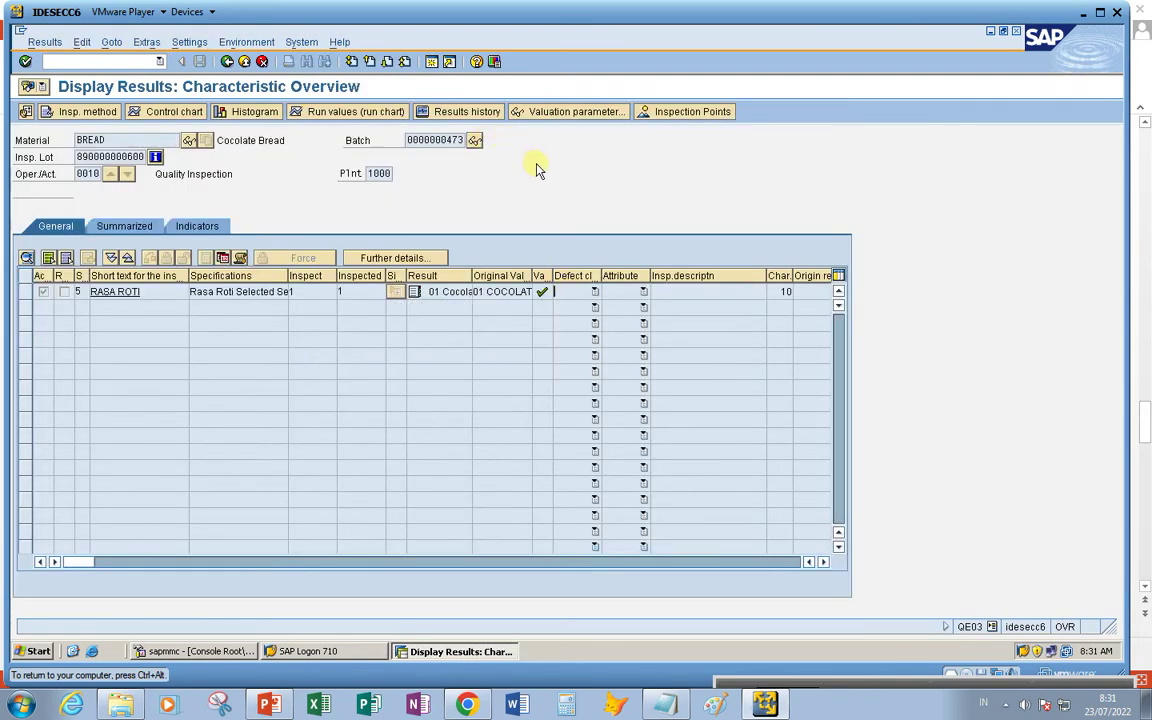
pyautogui.click(227, 62)
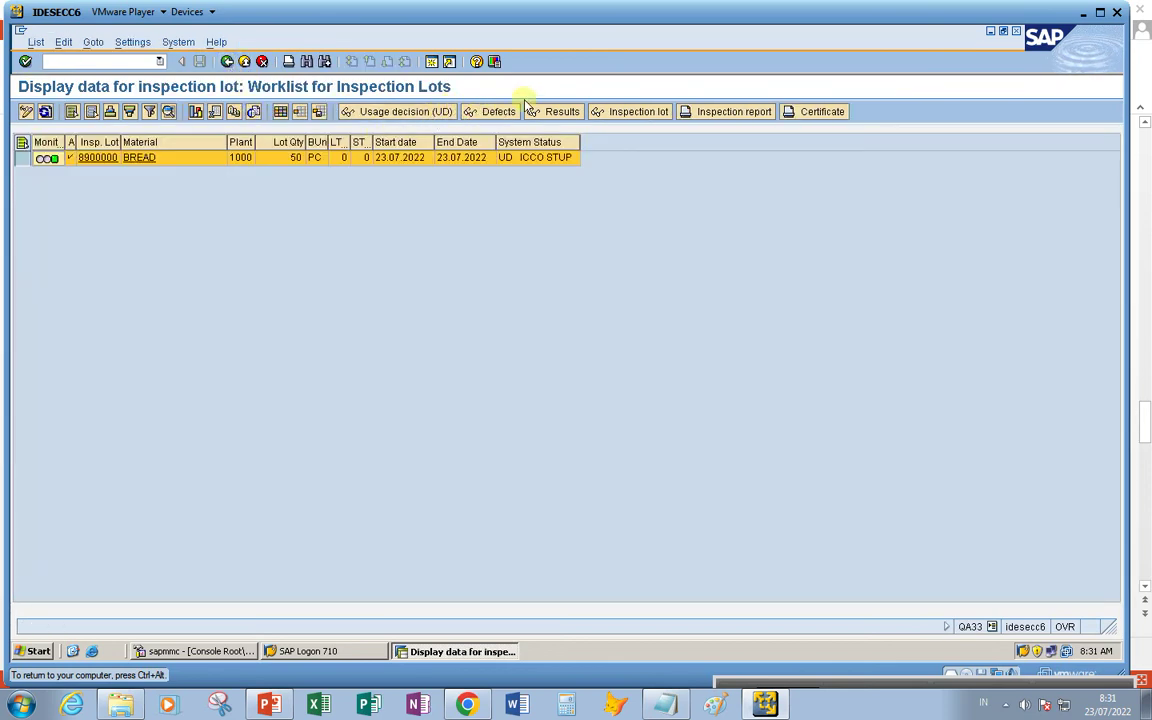
pyautogui.click(405, 112)
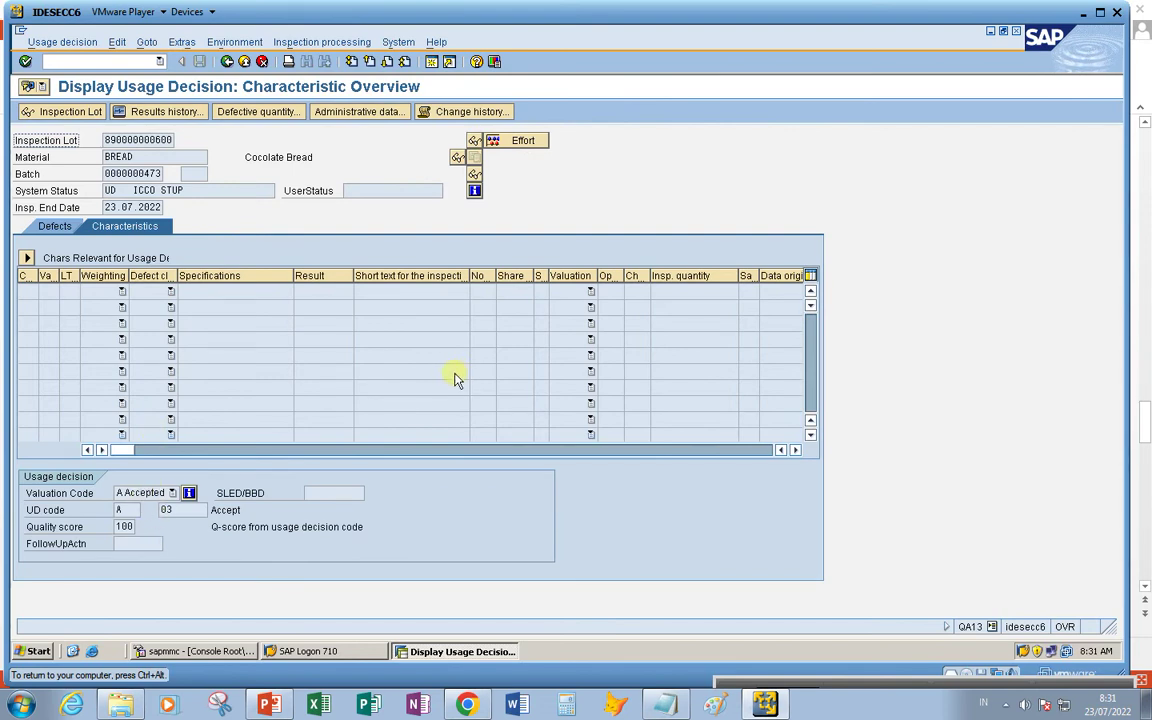
# Leave the usage decision display and open transaction QS41 for editing catalogs
pyautogui.click(91, 57)
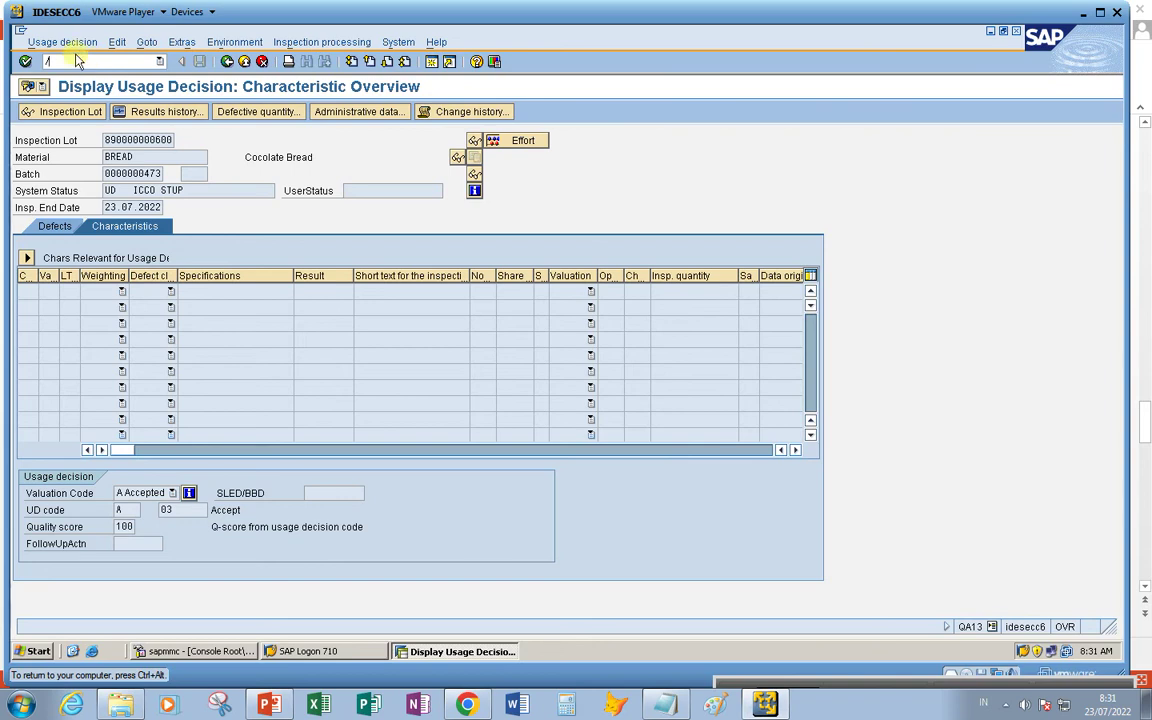
pyautogui.press('Return')
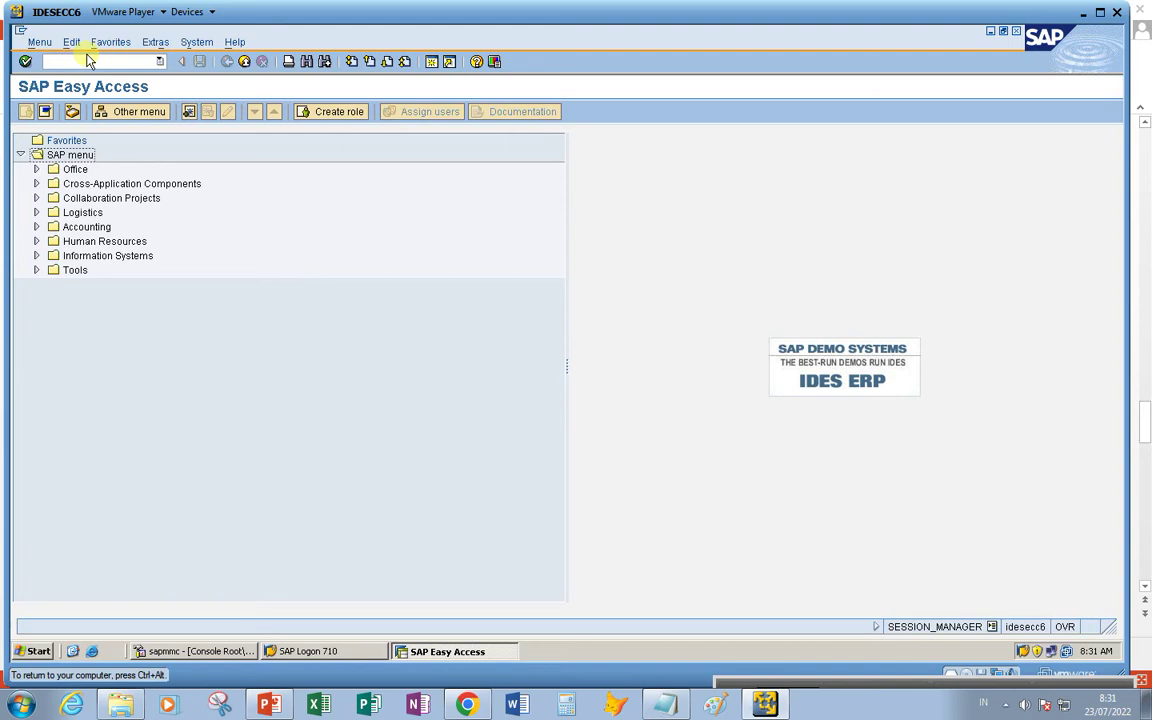
pyautogui.click(87, 60)
pyautogui.press('Return')
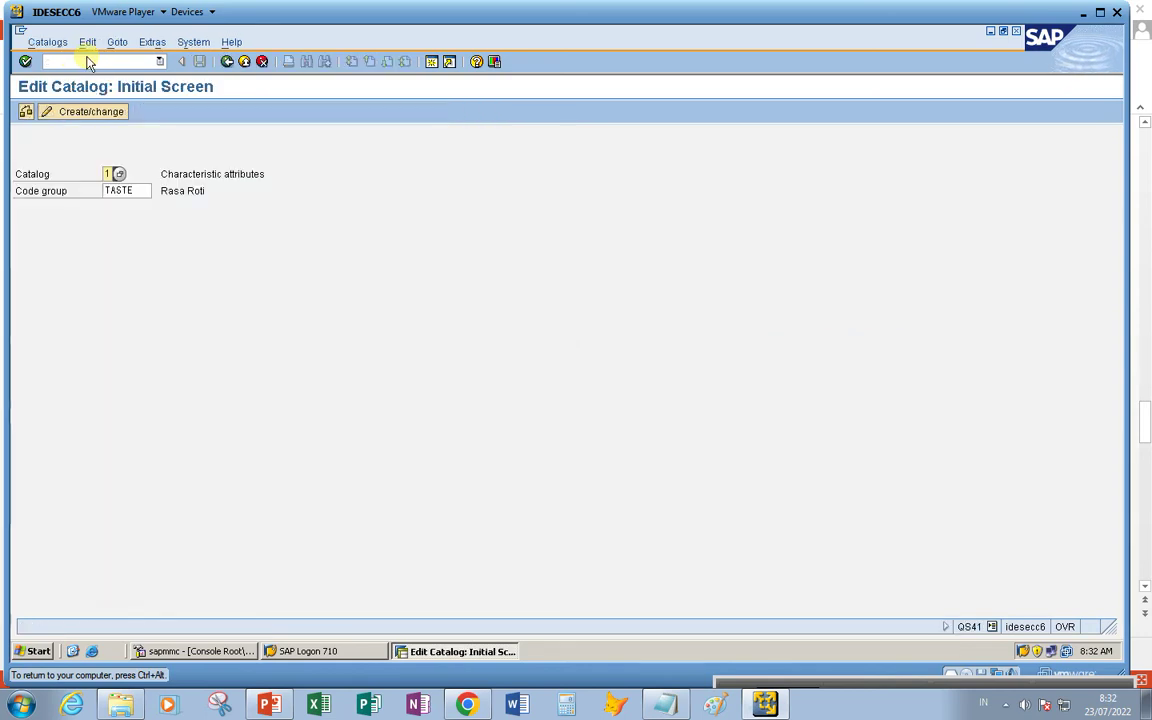
# Start a new code group PUTUS in catalog 3 (Usage decisions)
pyautogui.click(119, 175)
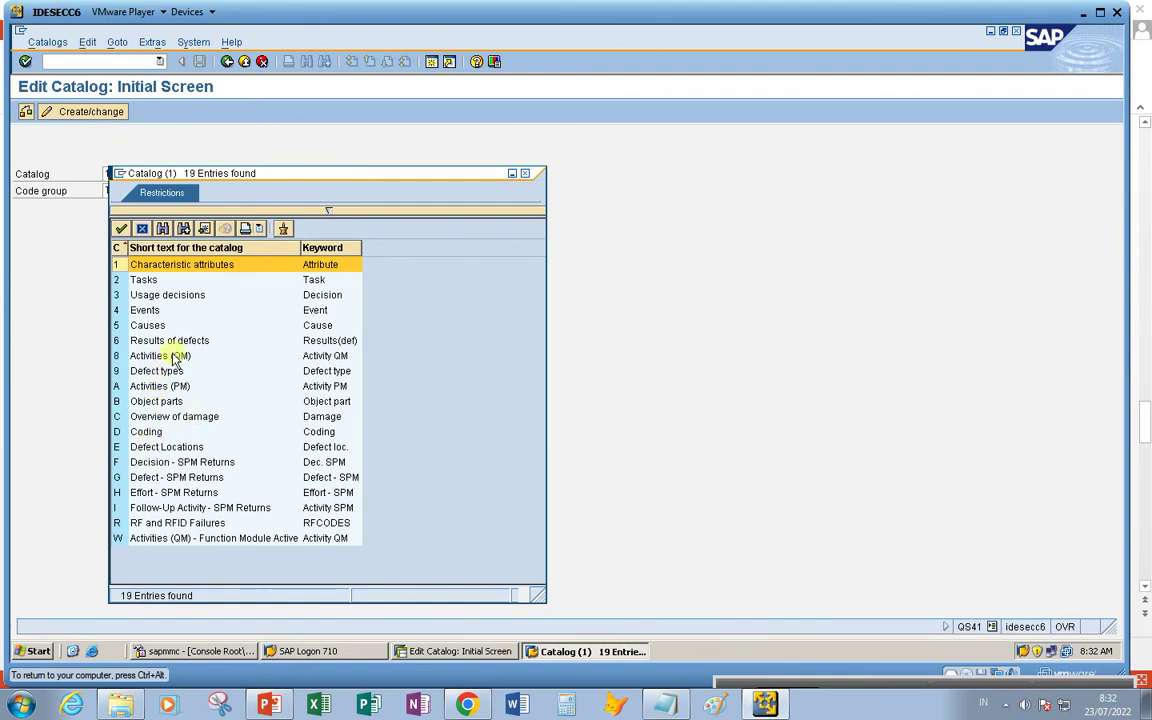
pyautogui.click(170, 297)
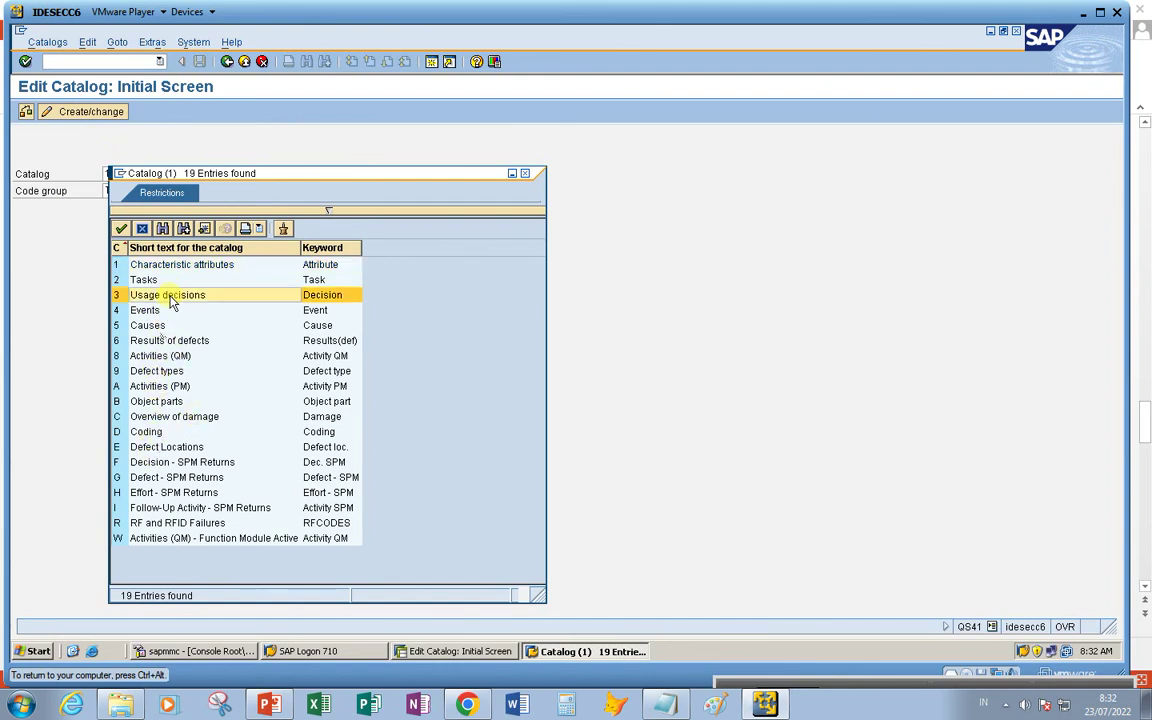
pyautogui.doubleClick(172, 297)
pyautogui.click(146, 190)
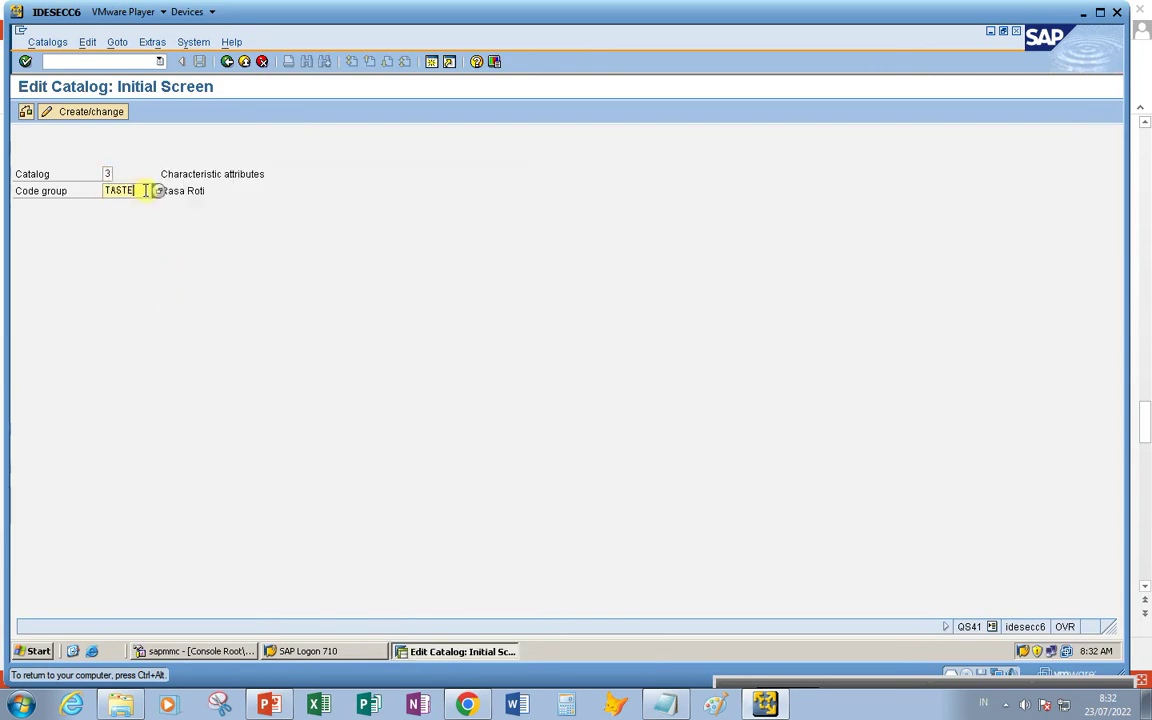
pyautogui.press('BackSpace')
pyautogui.press('BackSpace')
pyautogui.press('BackSpace')
pyautogui.press('BackSpace')
pyautogui.press('BackSpace')
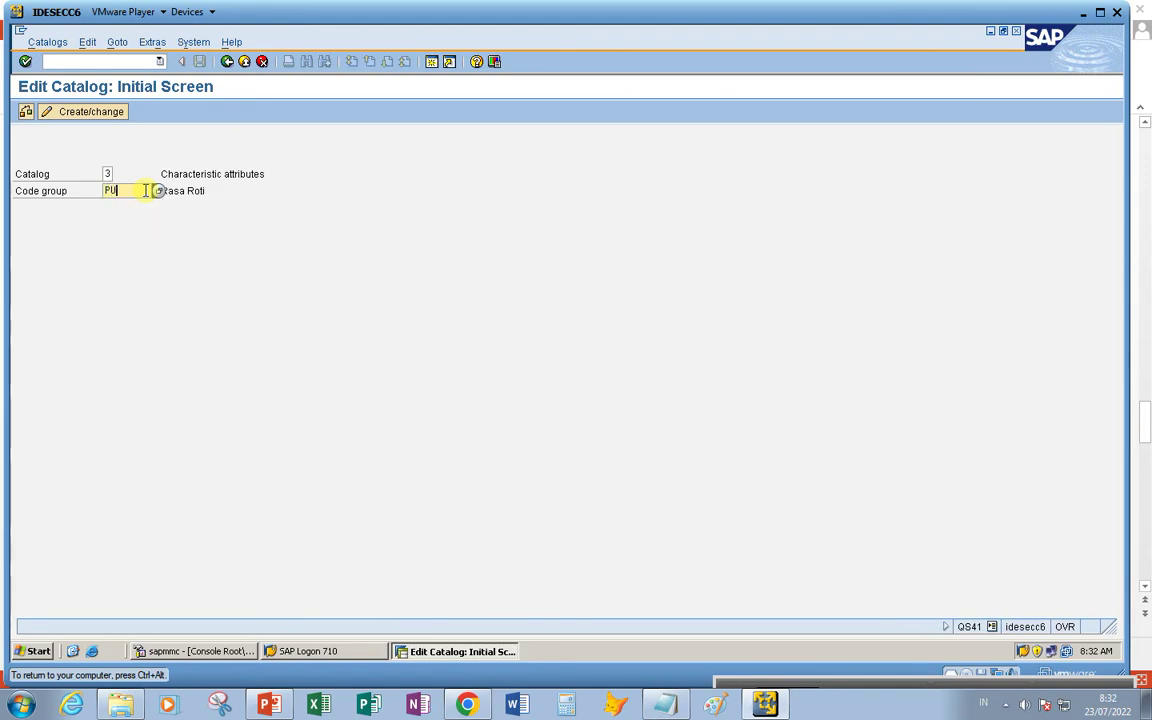
pyautogui.write('PUTUS')
pyautogui.press('Return')
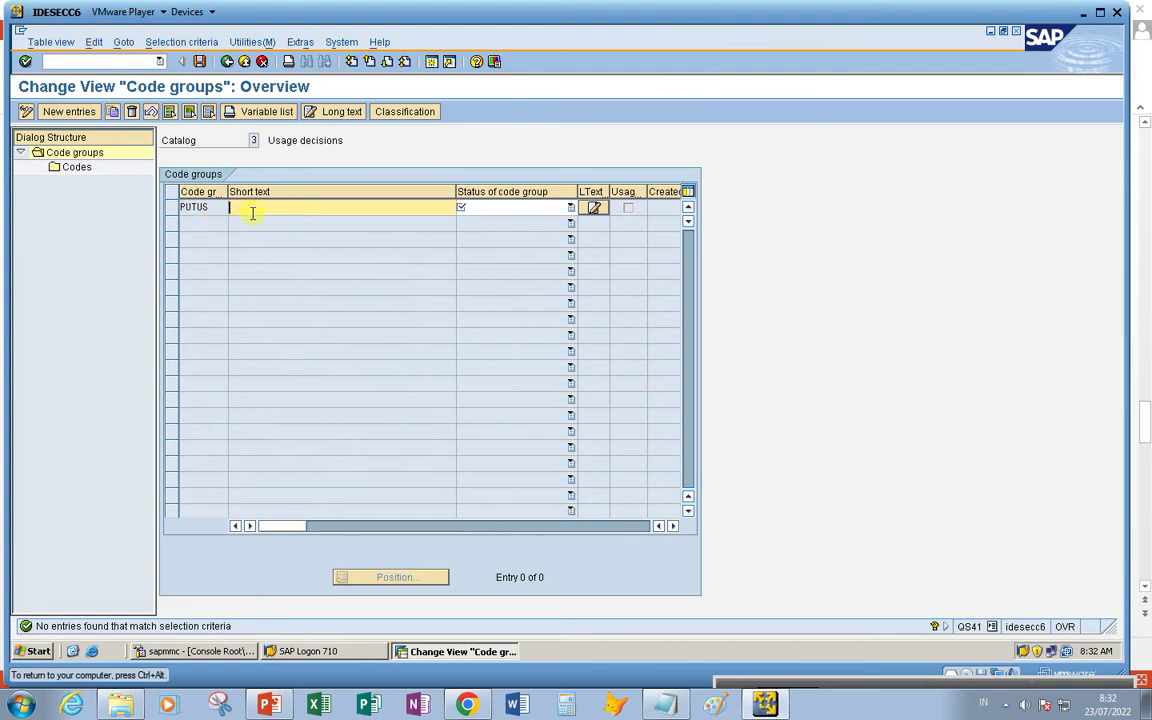
# Abandon the unsaved code group and return to the SAP Easy Access screen with /n
pyautogui.click(80, 62)
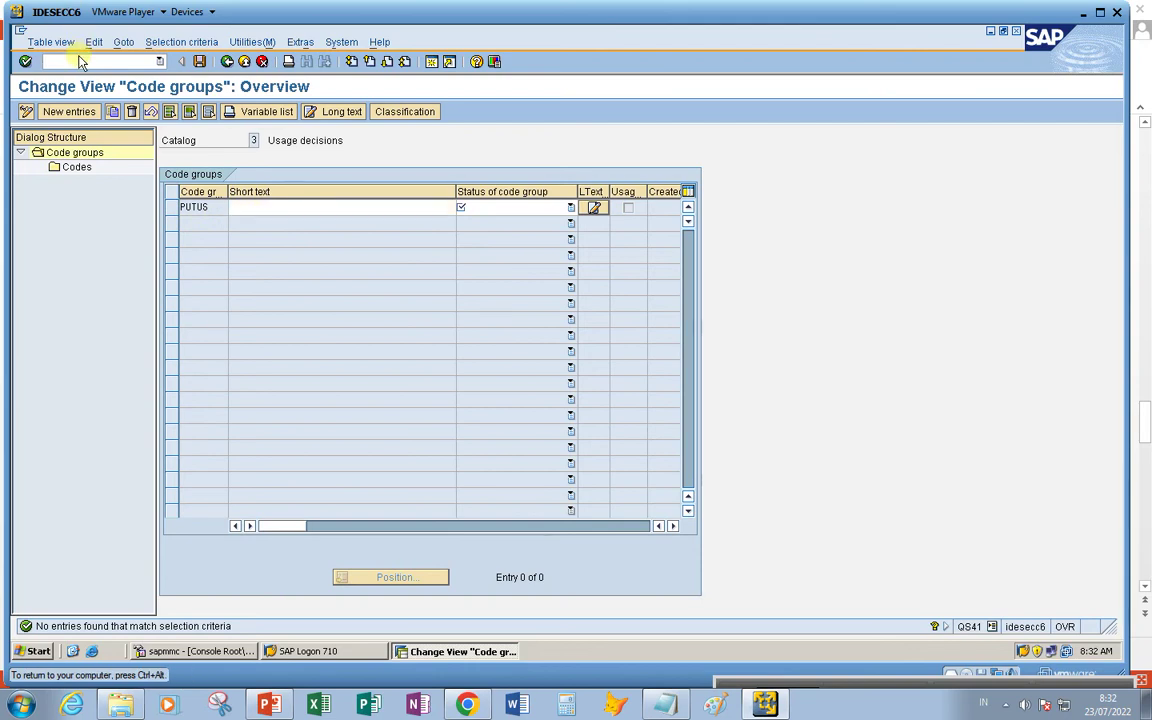
pyautogui.write('/n')
pyautogui.press('Return')
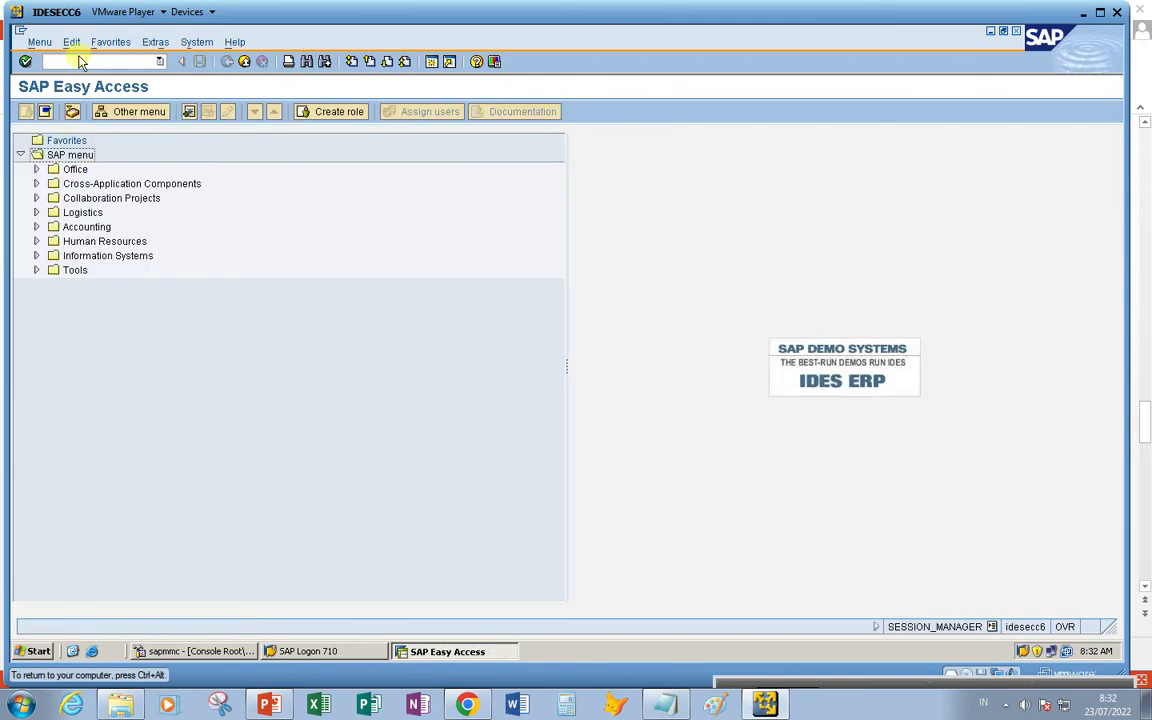
pyautogui.click(86, 62)
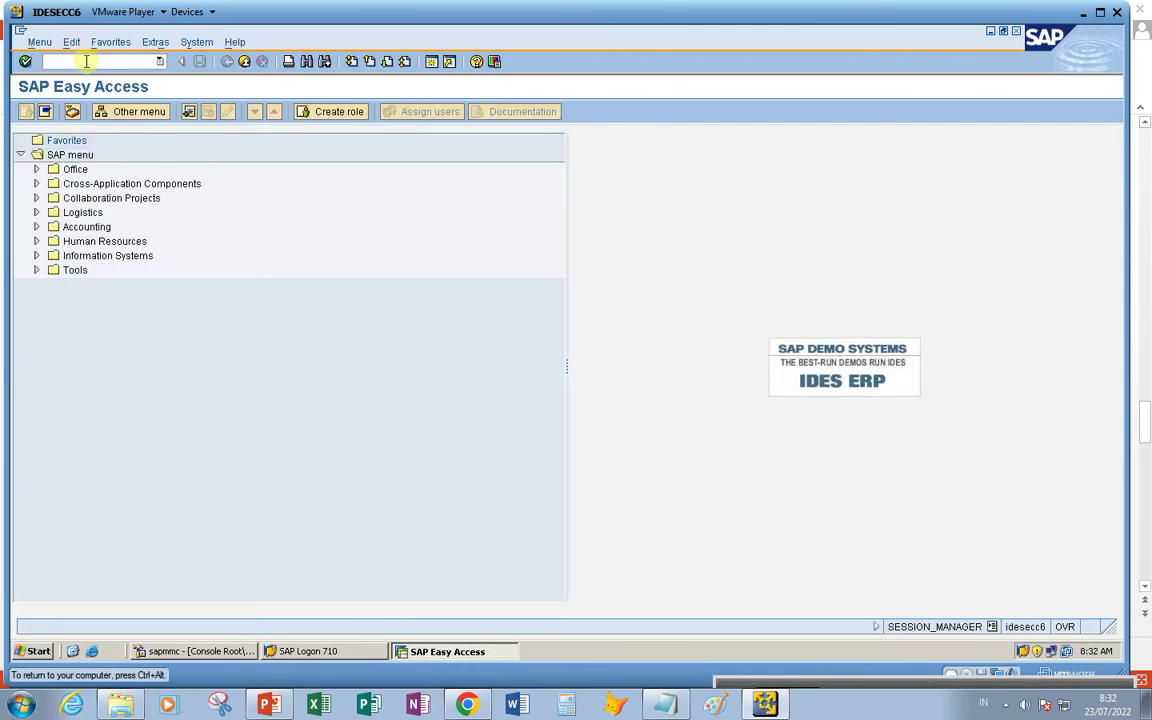
# Open transaction SPRO, display the SAP Reference IMG and expand Quality Management down to Quality Inspection
pyautogui.write('spro')
pyautogui.press('Return')
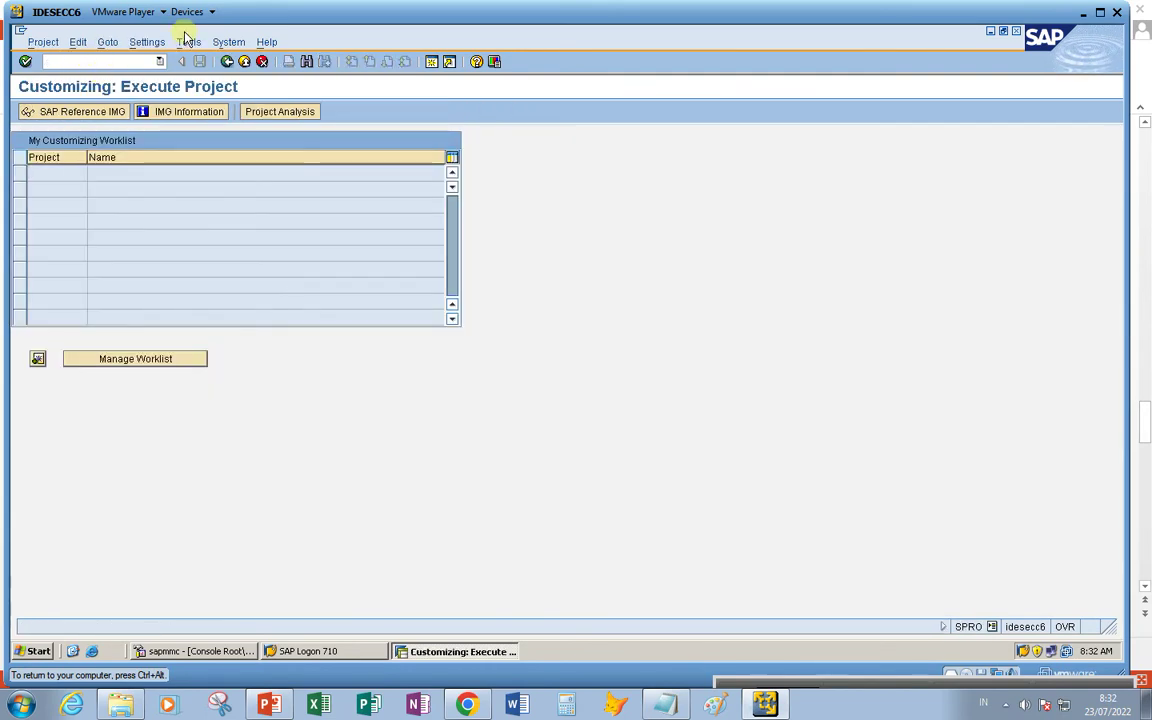
pyautogui.click(85, 112)
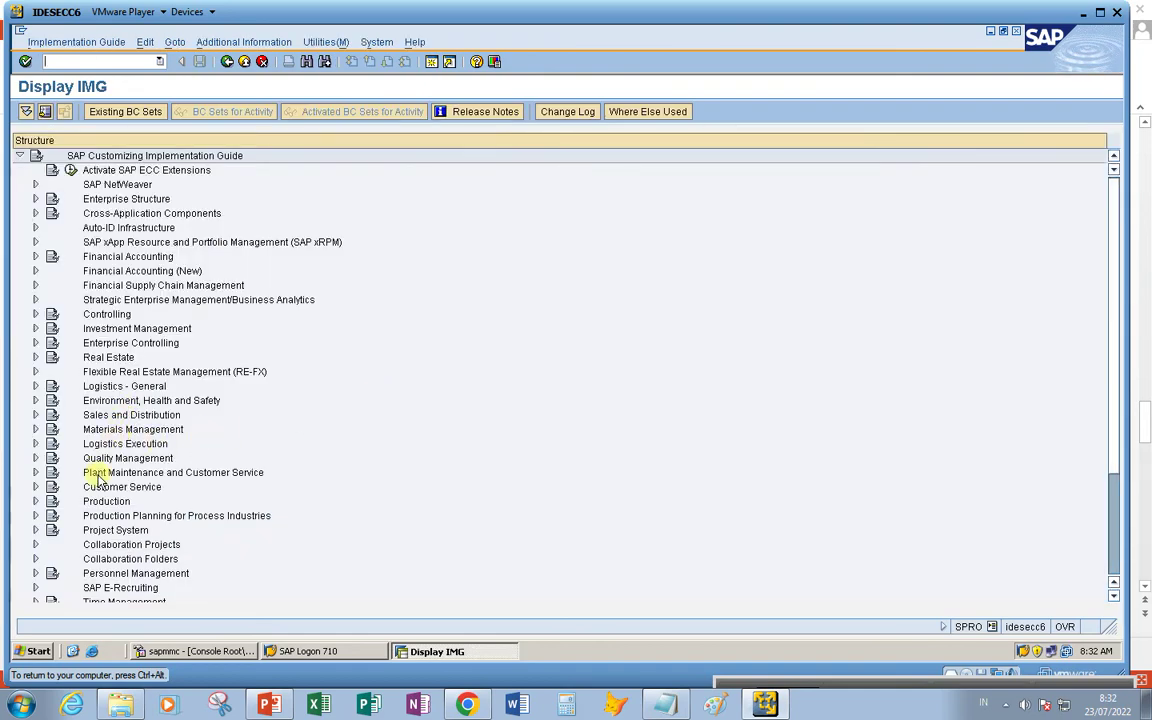
pyautogui.click(35, 458)
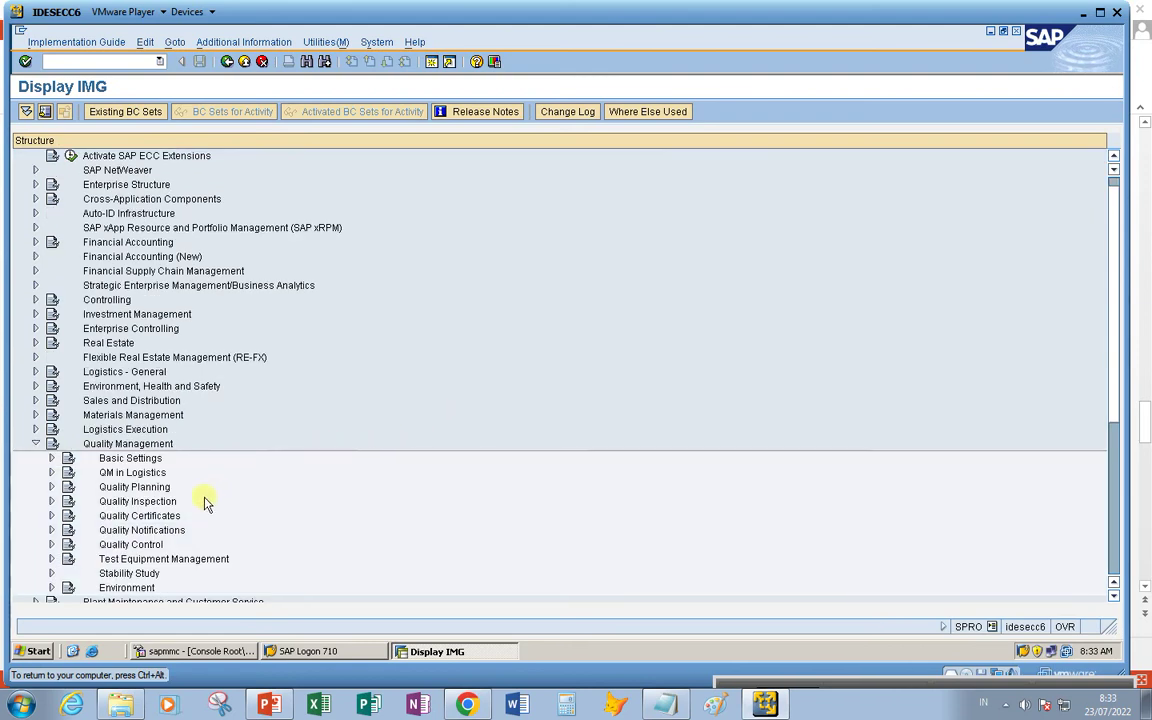
pyautogui.click(52, 501)
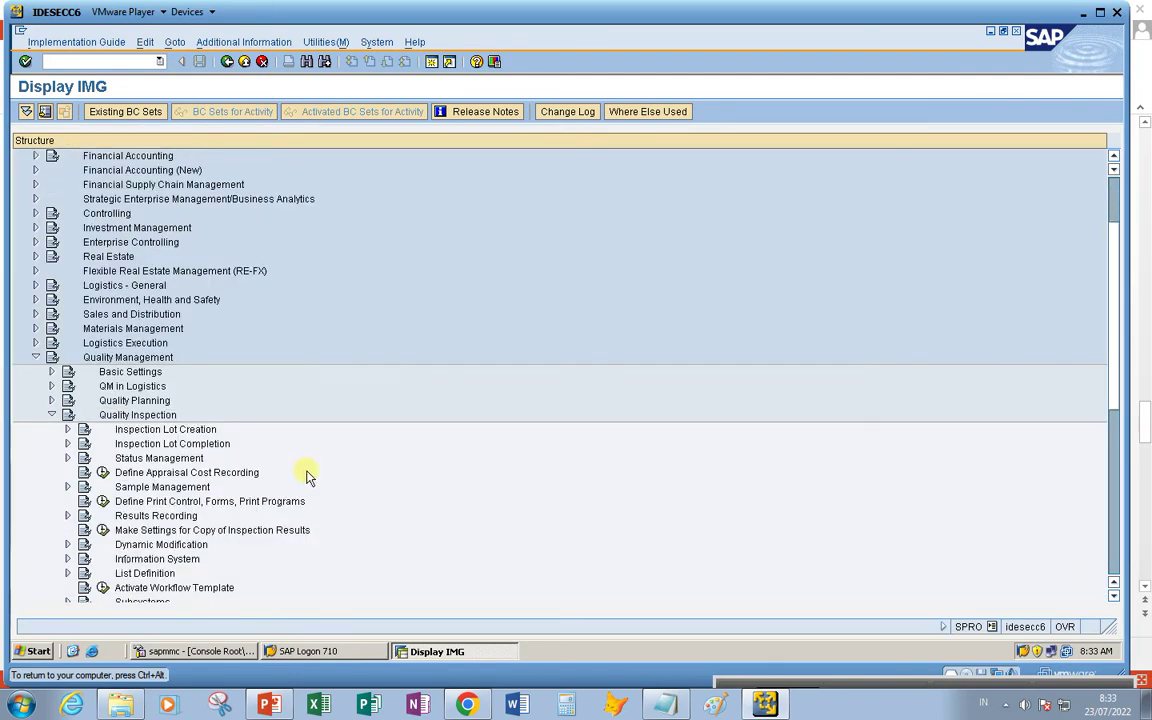
pyautogui.scroll(-2, 298, 478)
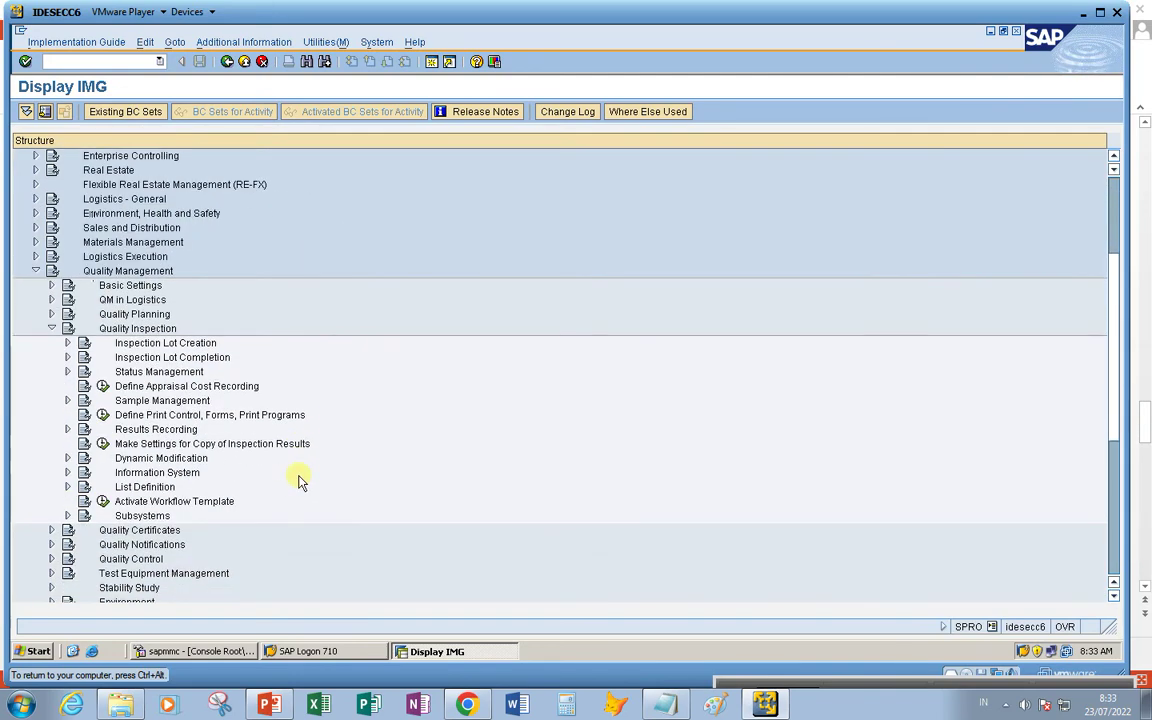
# Expand Inspection Lot Completion under Quality Inspection and execute Maintain Catalogs for Usage Decisions
pyautogui.click(67, 342)
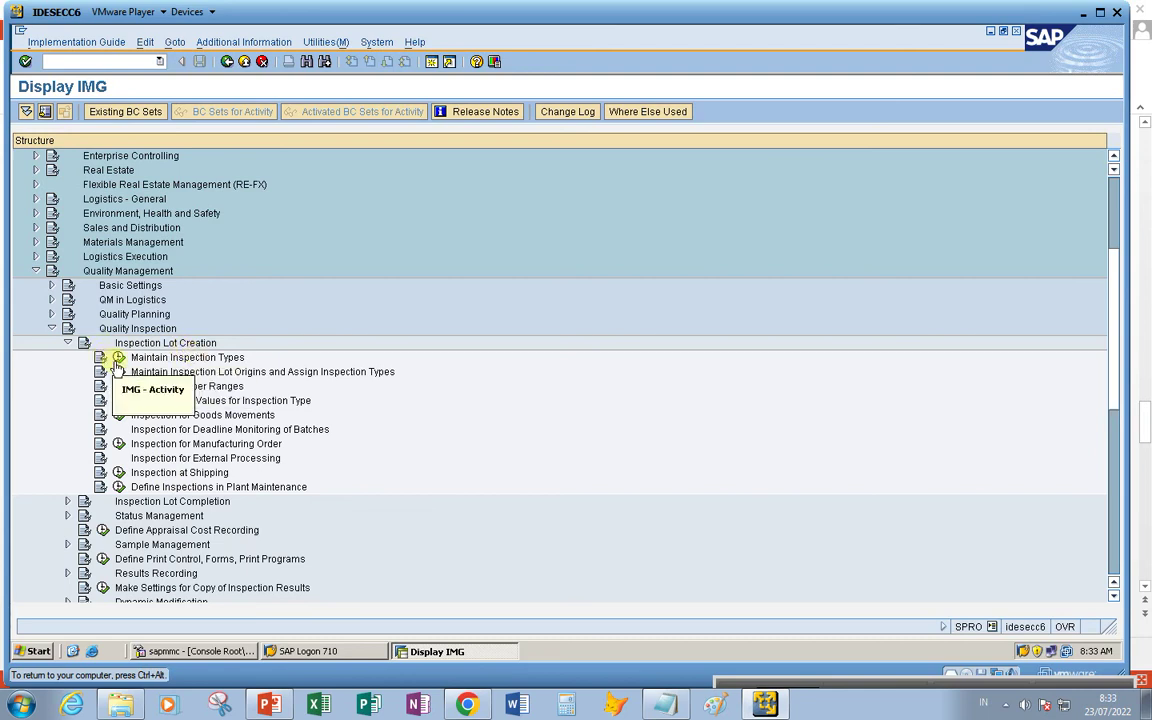
pyautogui.click(67, 343)
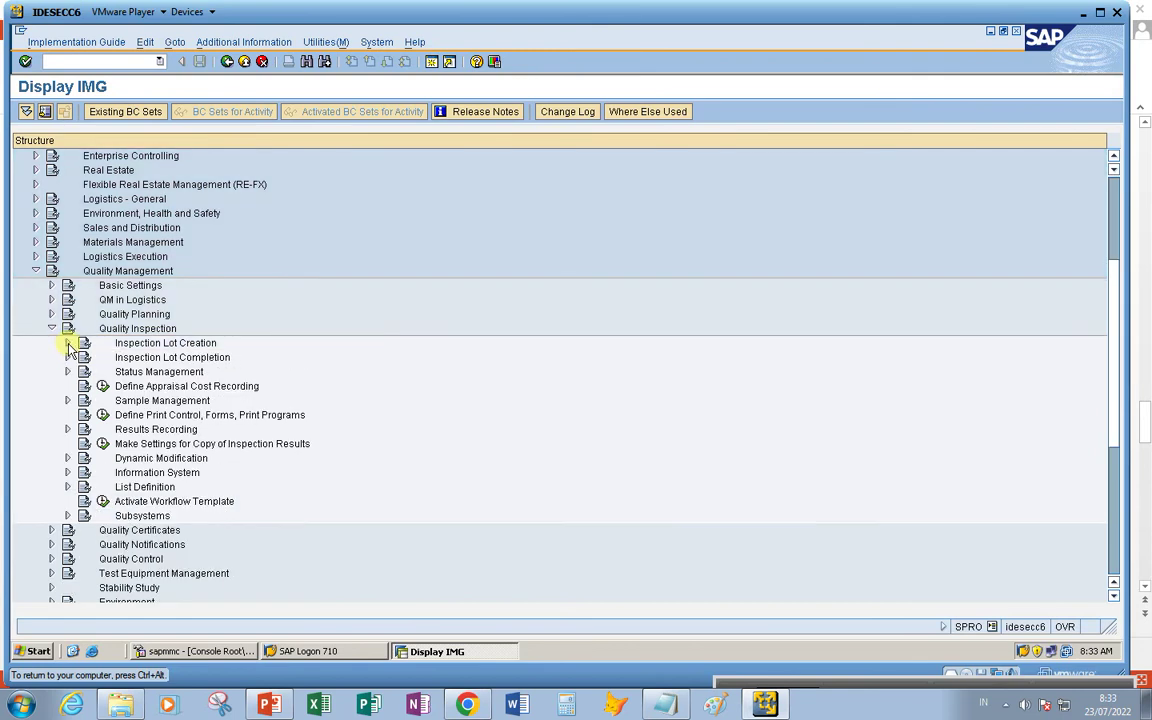
pyautogui.click(119, 358)
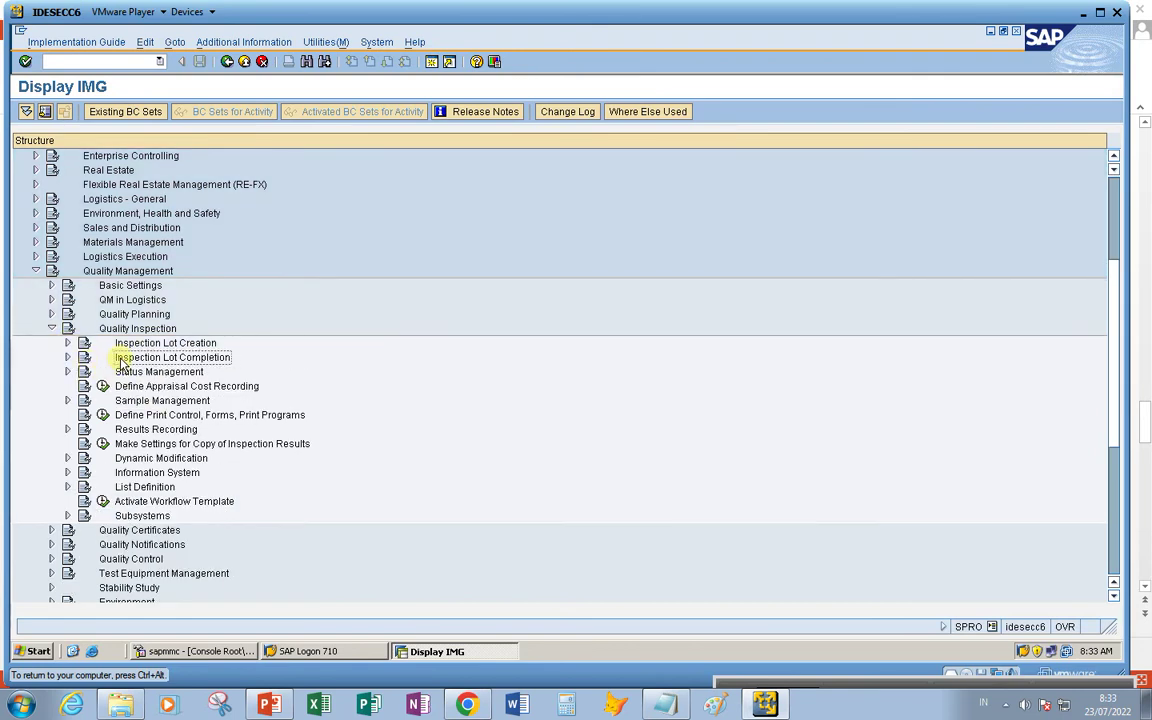
pyautogui.click(67, 357)
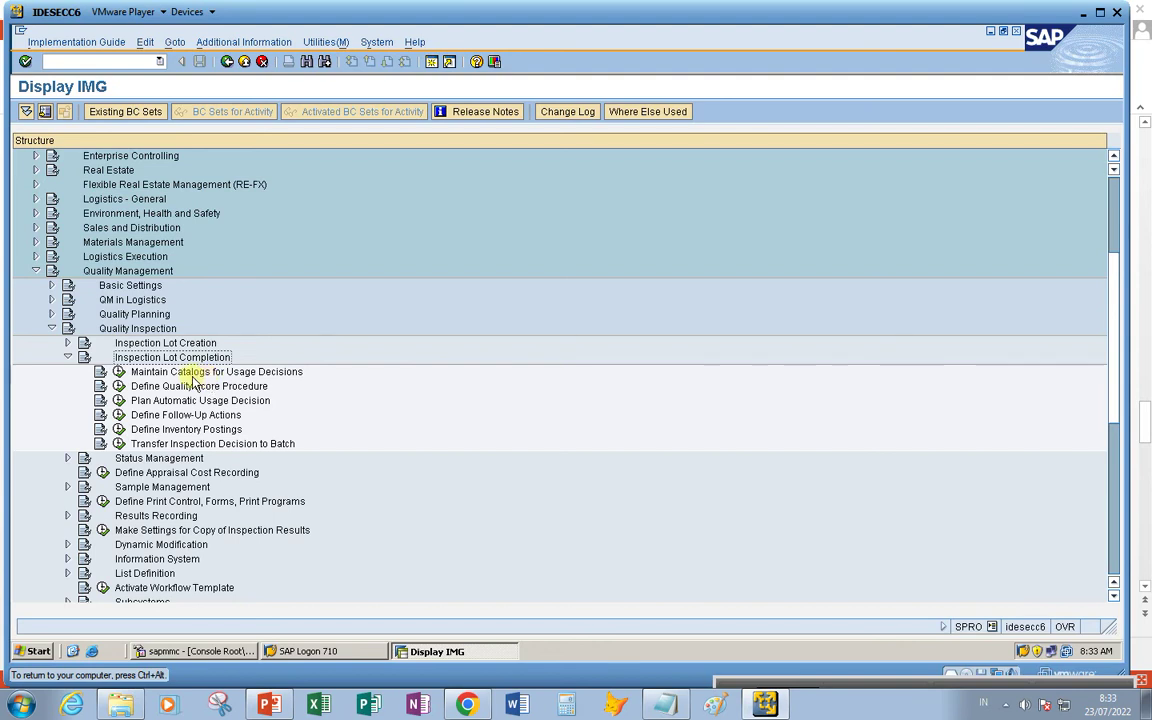
pyautogui.click(118, 372)
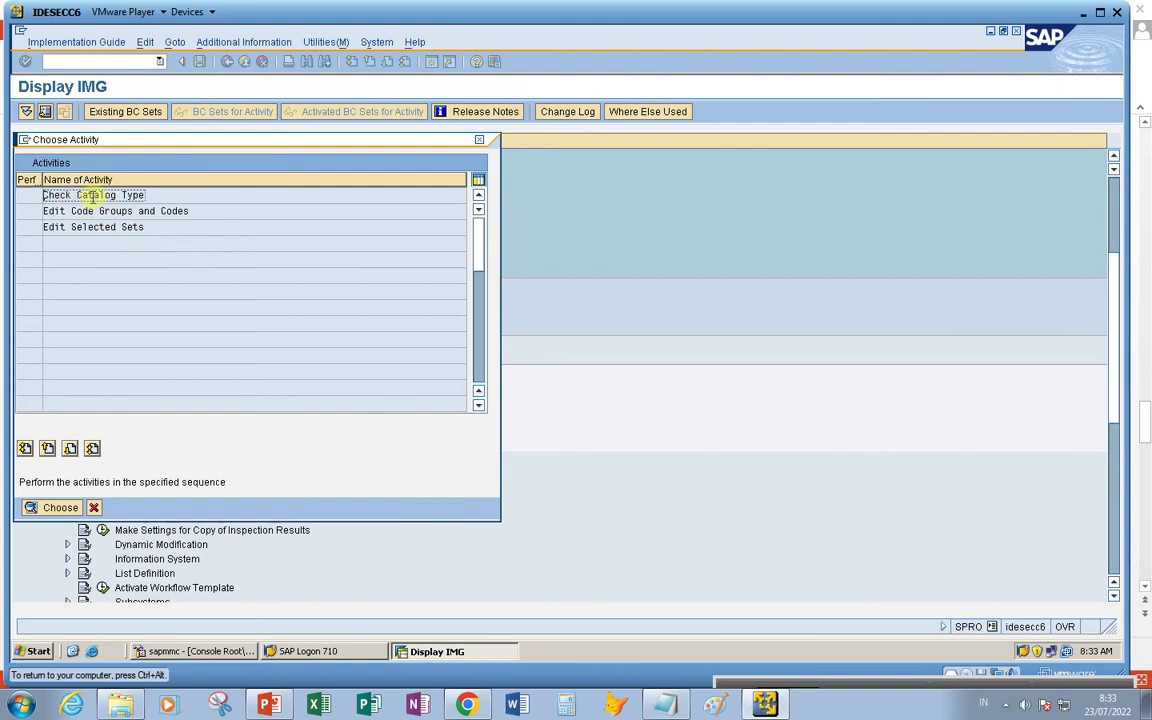
# Review the catalog types through Check Catalog Type and start the Edit Code Groups and Codes activity
pyautogui.doubleClick(95, 195)
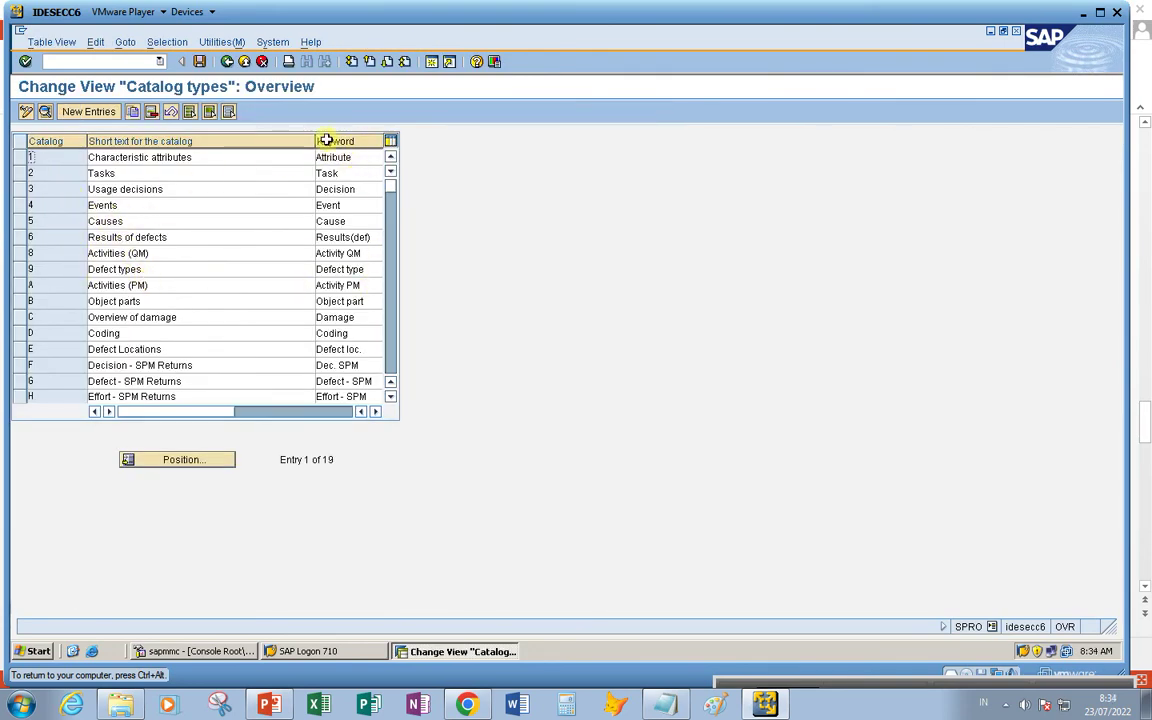
pyautogui.click(228, 62)
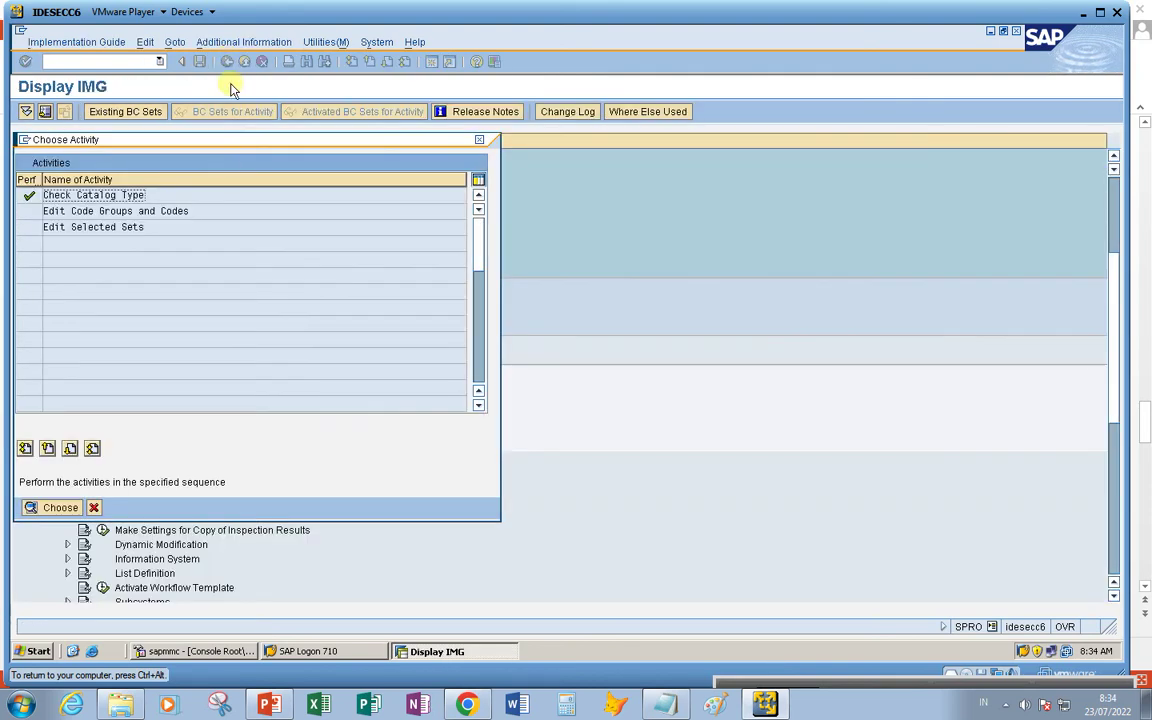
pyautogui.click(102, 210)
pyautogui.doubleClick(102, 210)
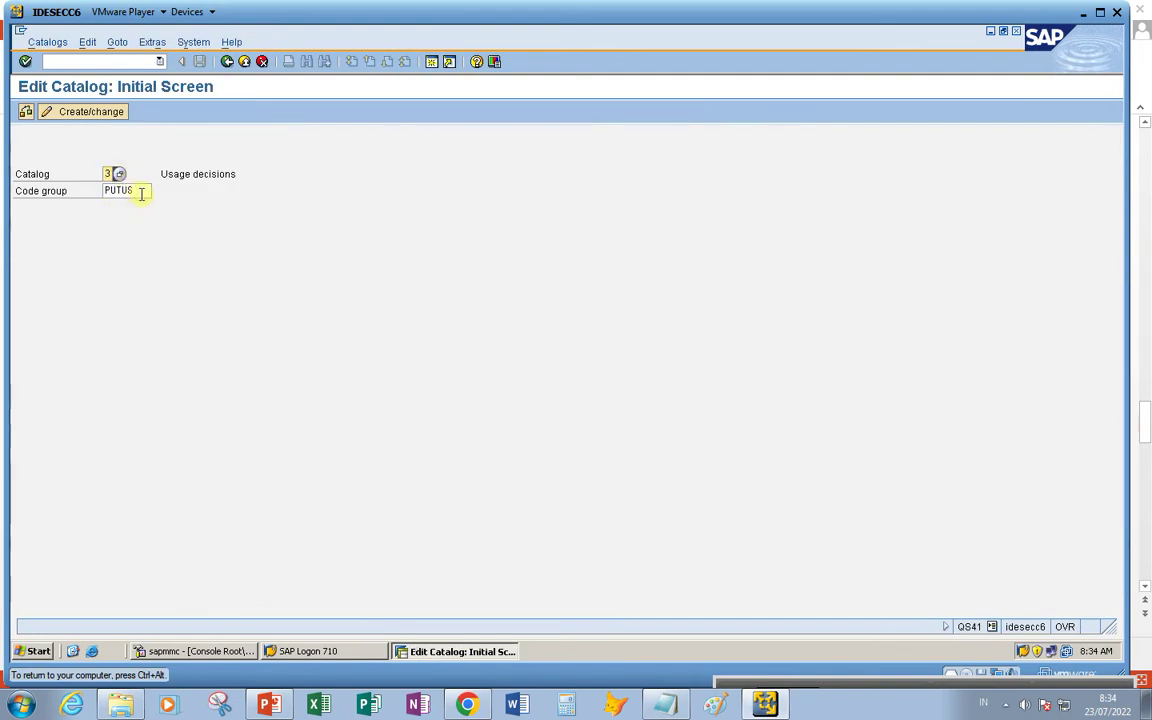
pyautogui.click(139, 192)
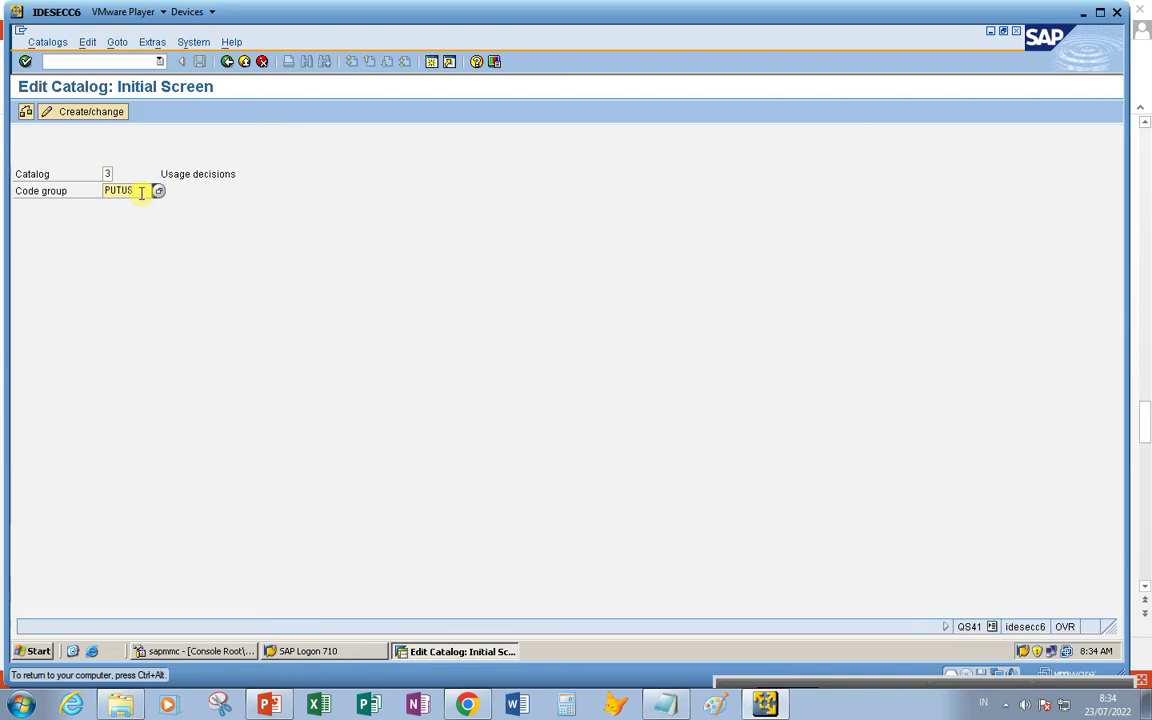
pyautogui.press('BackSpace')
pyautogui.press('BackSpace')
pyautogui.press('BackSpace')
pyautogui.press('BackSpace')
pyautogui.press('BackSpace')
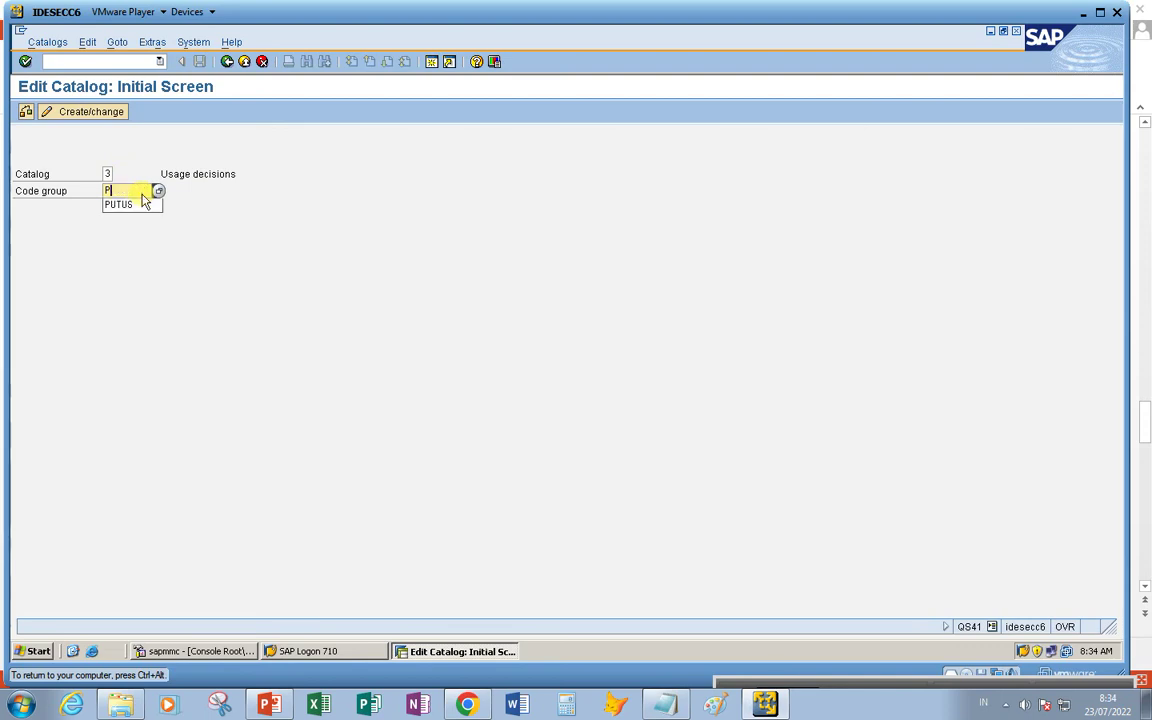
pyautogui.write('UD')
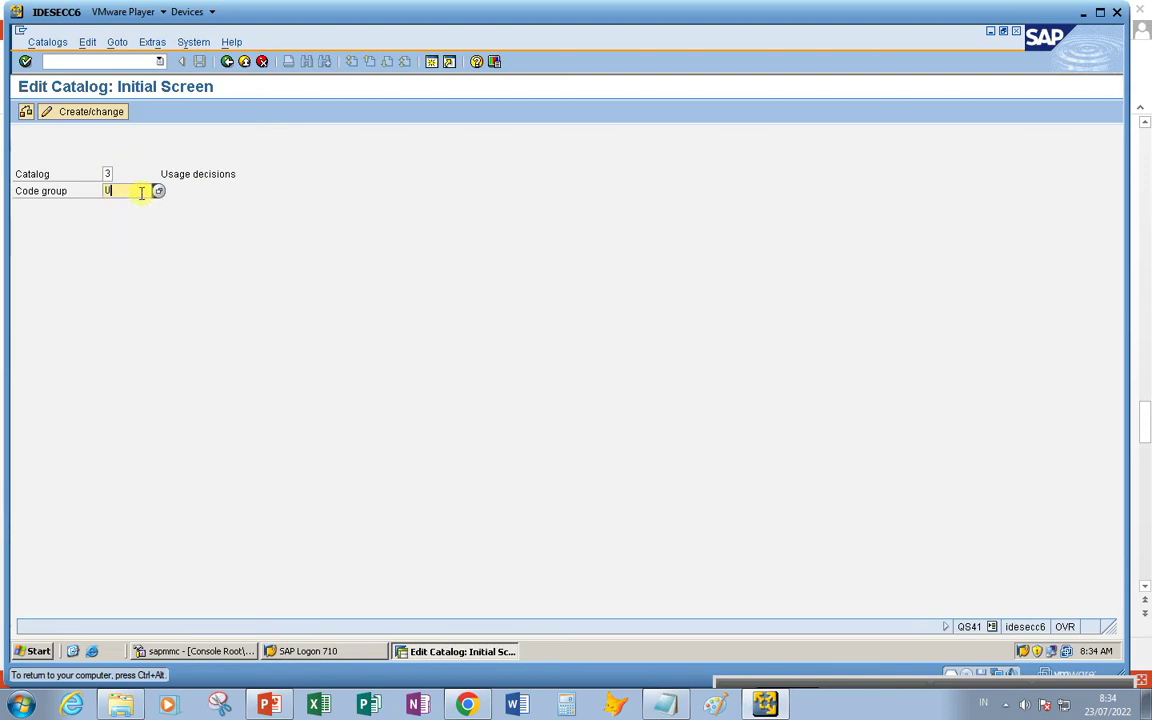
pyautogui.press('BackSpace')
pyautogui.press('BackSpace')
pyautogui.write('PR')
pyautogui.press('BackSpace')
pyautogui.press('BackSpace')
pyautogui.press('BackSpace')
pyautogui.press('BackSpace')
pyautogui.press('BackSpace')
pyautogui.press('BackSpace')
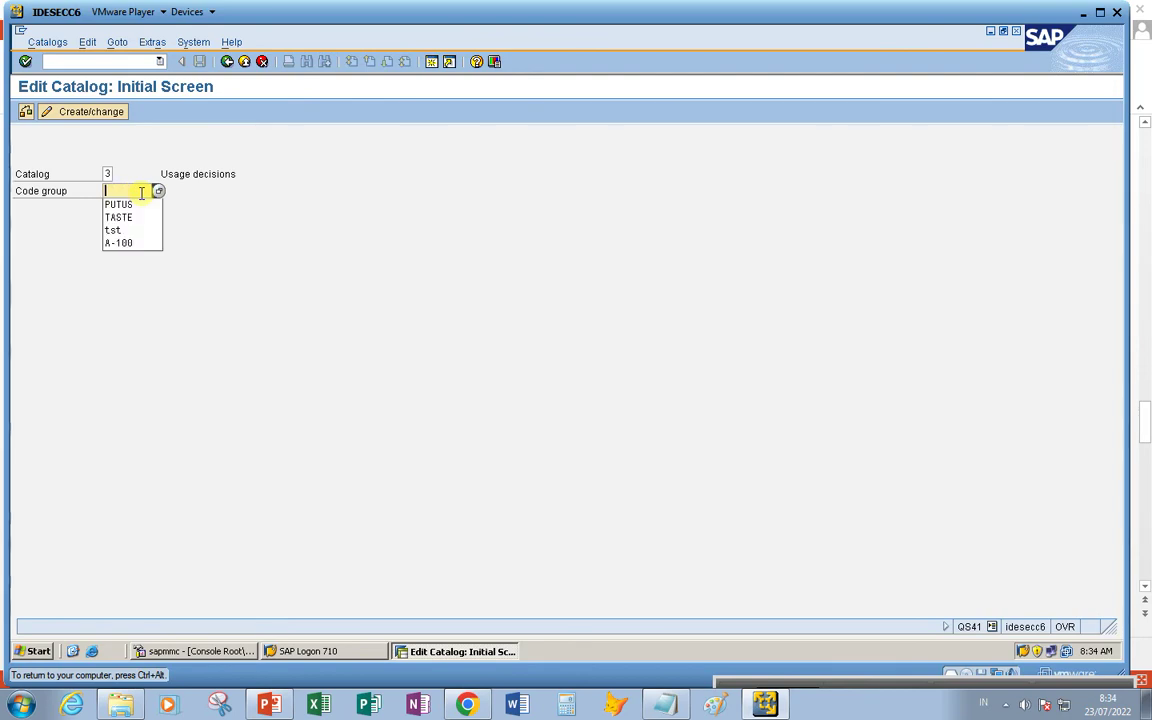
pyautogui.write('PUTUS')
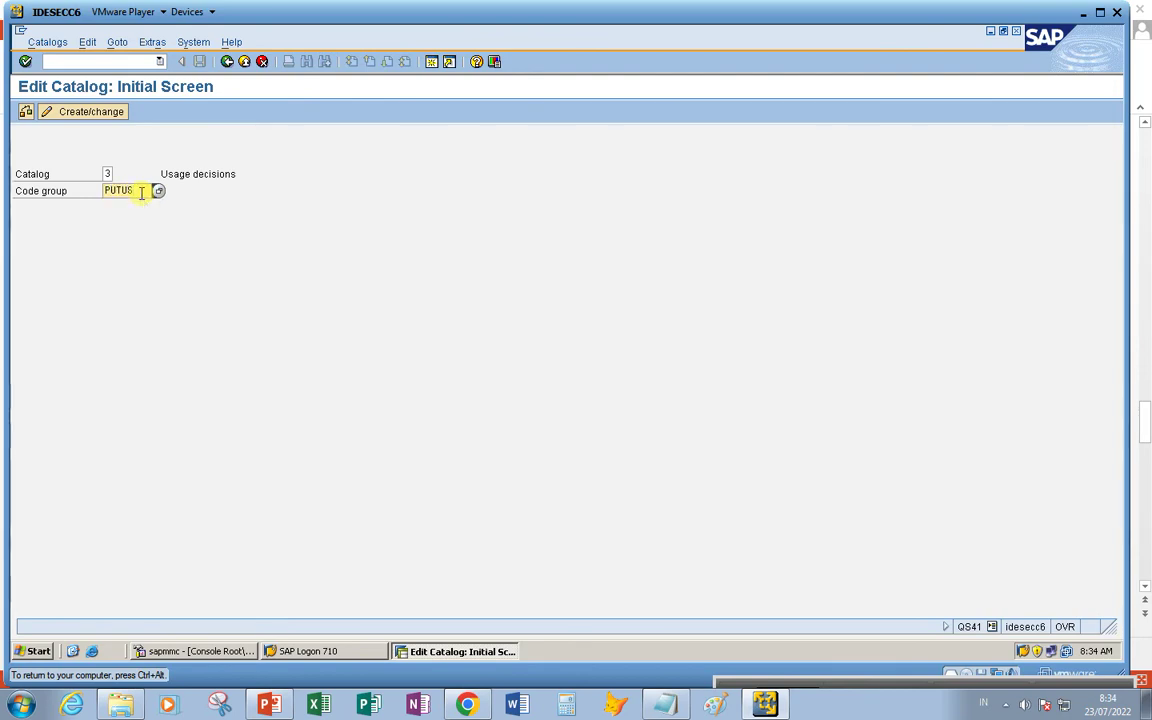
pyautogui.click(184, 197)
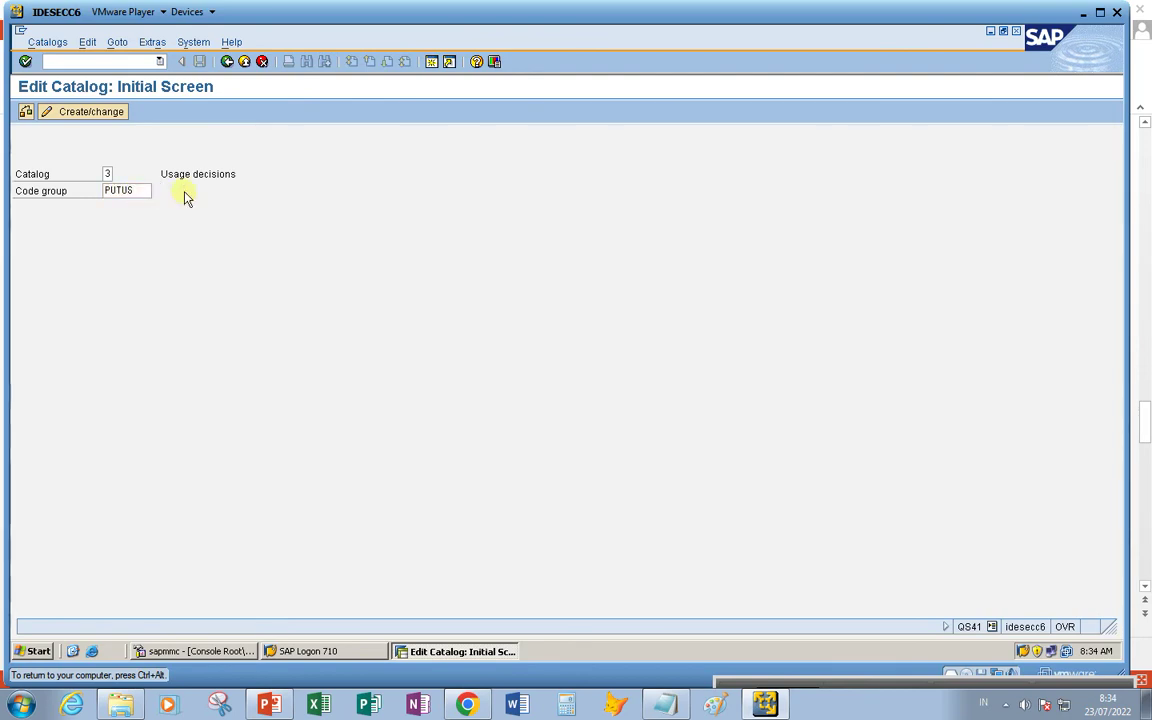
# Create code group PUTUS in catalog 3 with short text PUTUSKAN and status Released
pyautogui.press('Return')
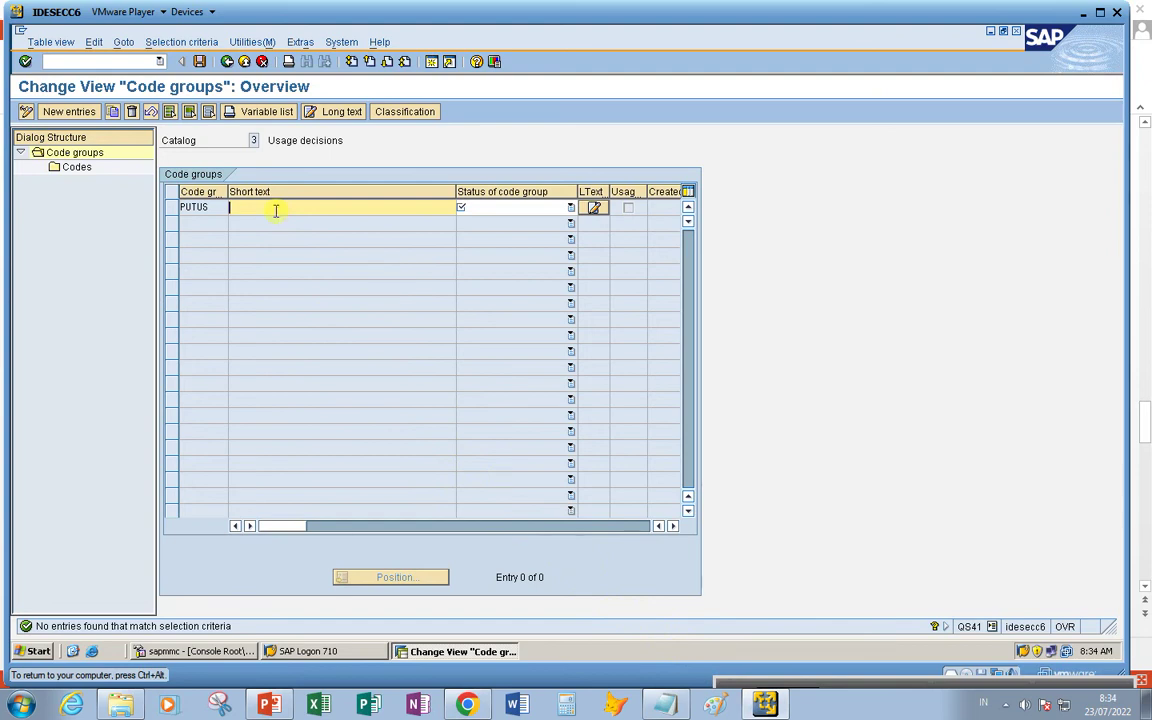
pyautogui.write('PUTUSKAN')
pyautogui.click(570, 207)
pyautogui.click(530, 236)
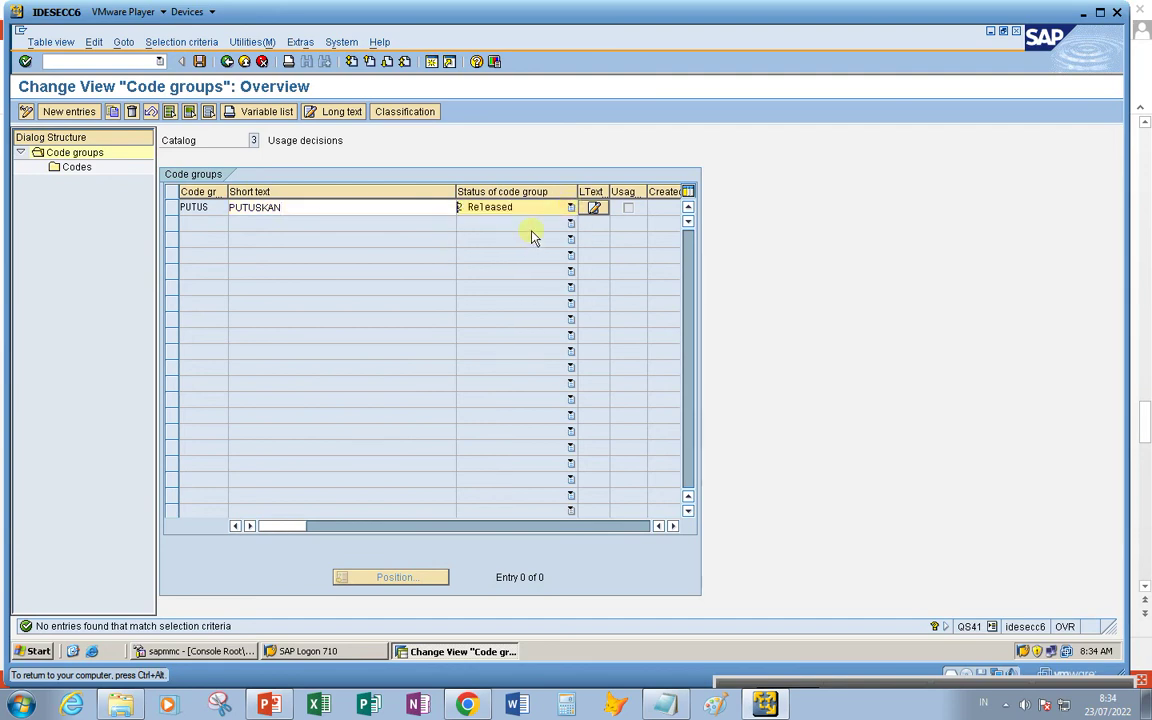
pyautogui.press('Return')
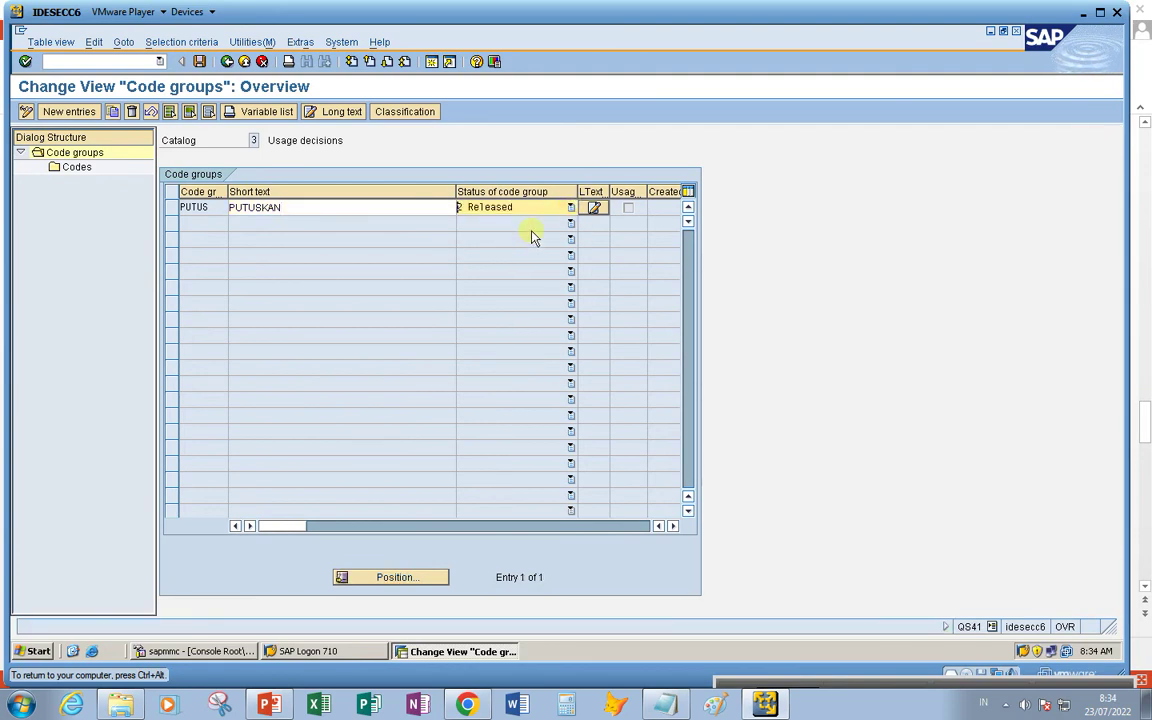
# Open the codes of code group PUTUS and add new entries 01 with short text BAGUS and 02
pyautogui.click(172, 208)
pyautogui.doubleClick(86, 171)
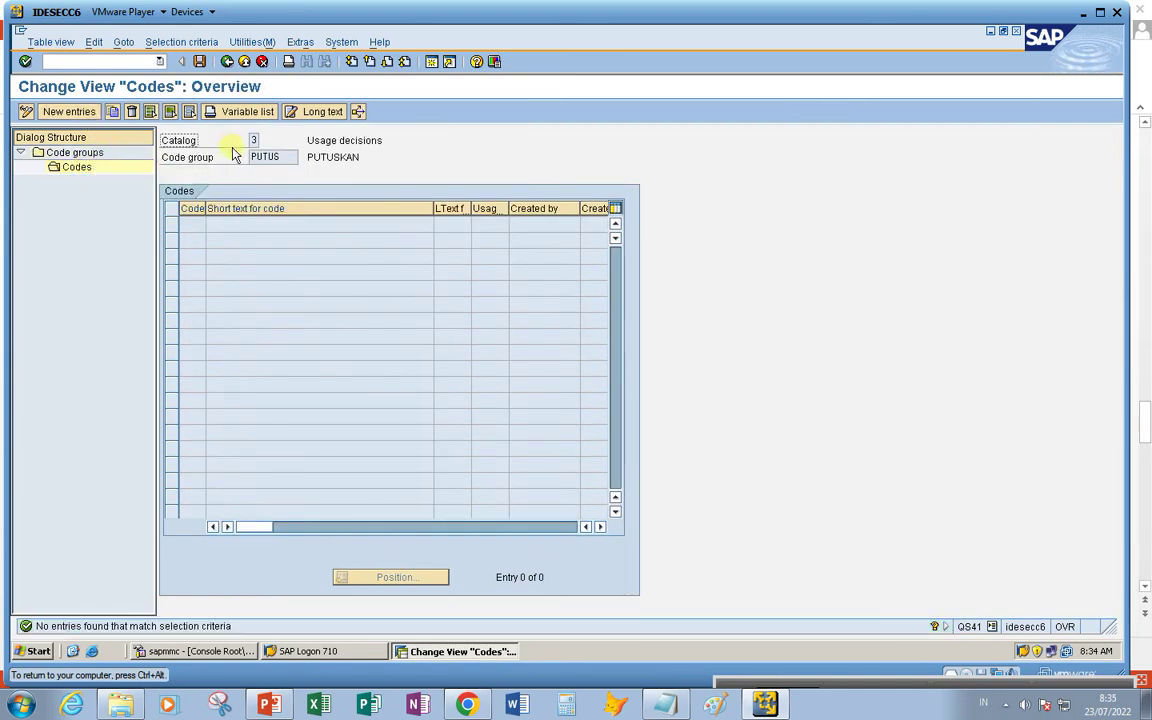
pyautogui.click(68, 111)
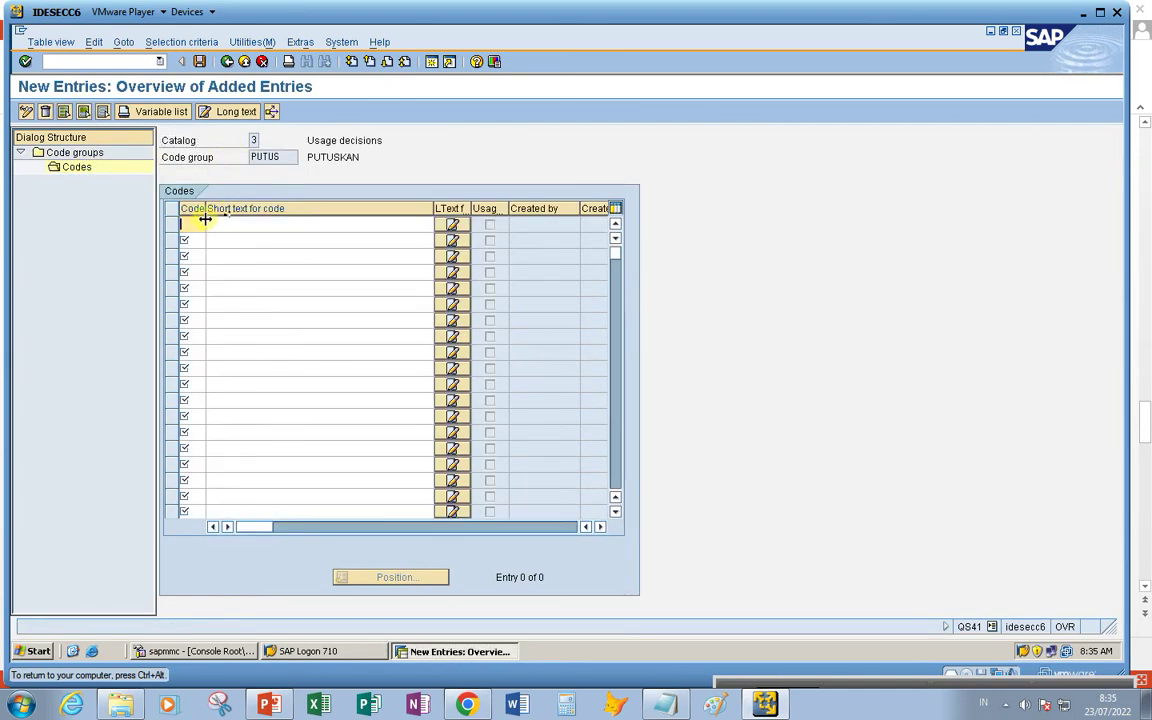
pyautogui.write('01')
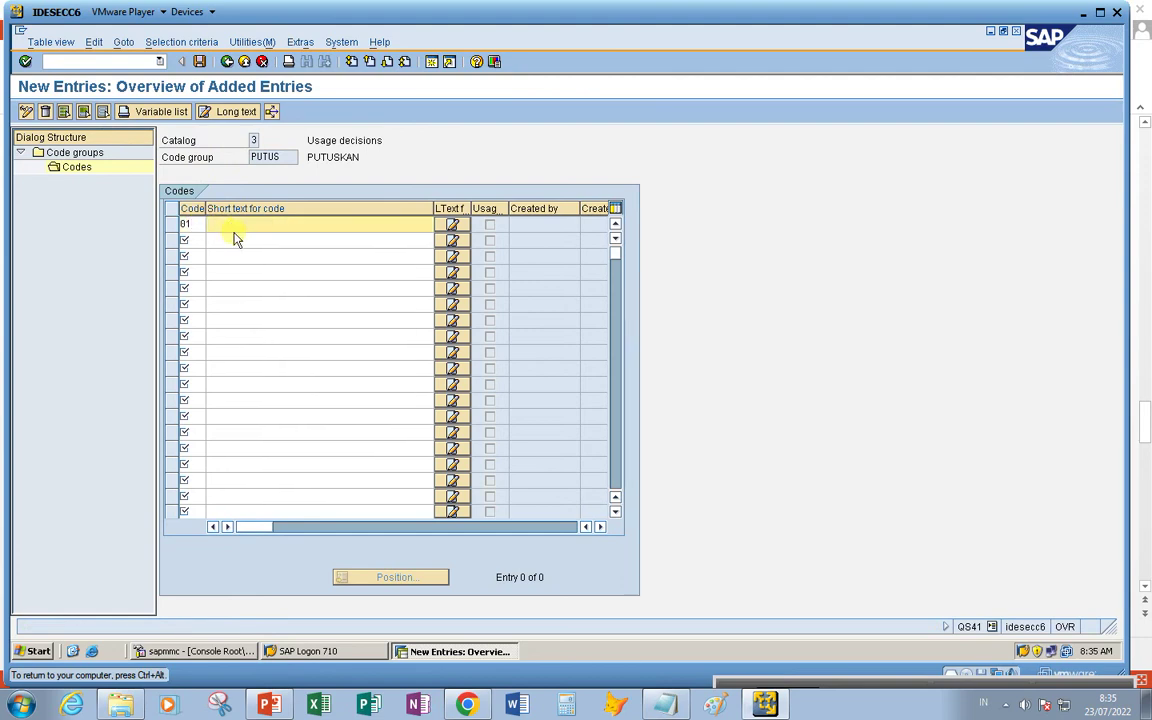
pyautogui.write('BAGUS')
pyautogui.click(201, 236)
pyautogui.write('02')
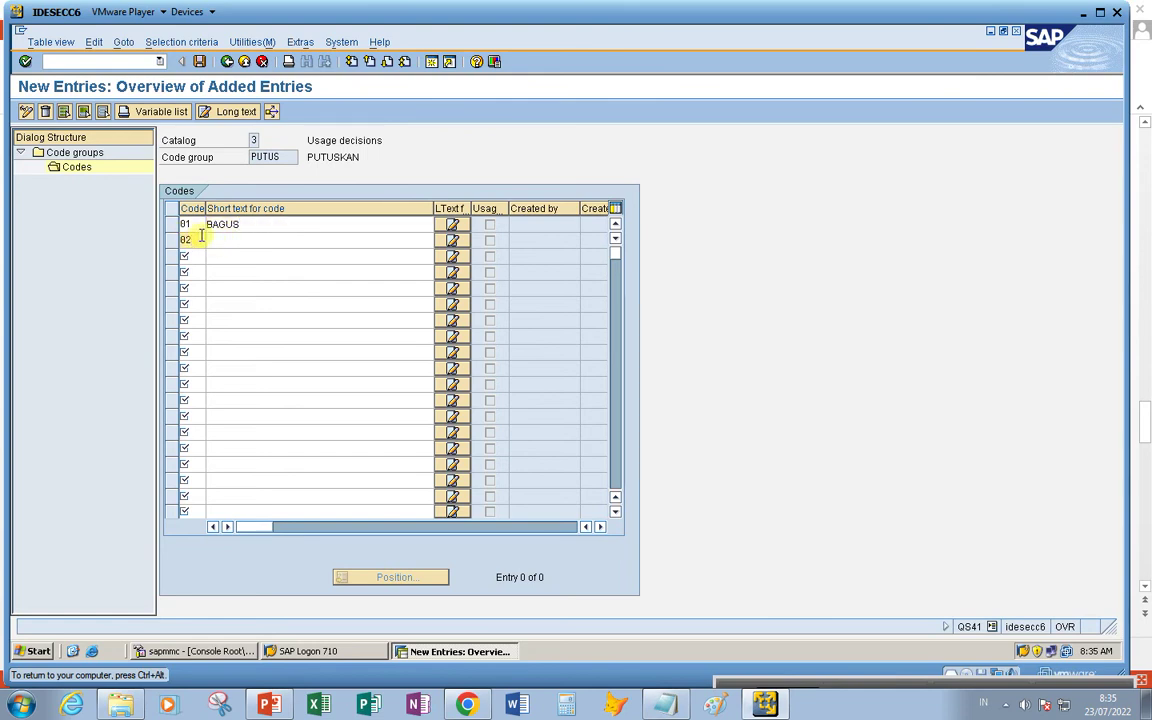
pyautogui.click(238, 240)
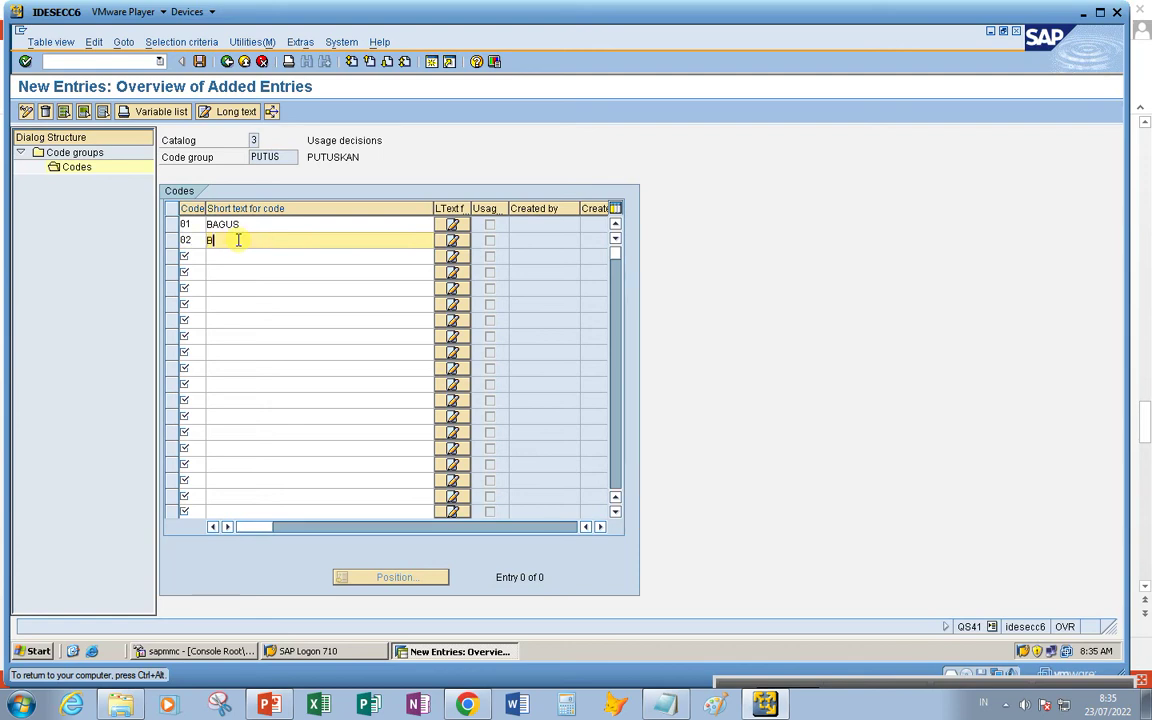
# Set the short text of code 01 to "Accepted (OK)" and of code 02 to "Accepted Bersyarat"
pyautogui.click(264, 228)
pyautogui.press('BackSpace')
pyautogui.press('BackSpace')
pyautogui.press('BackSpace')
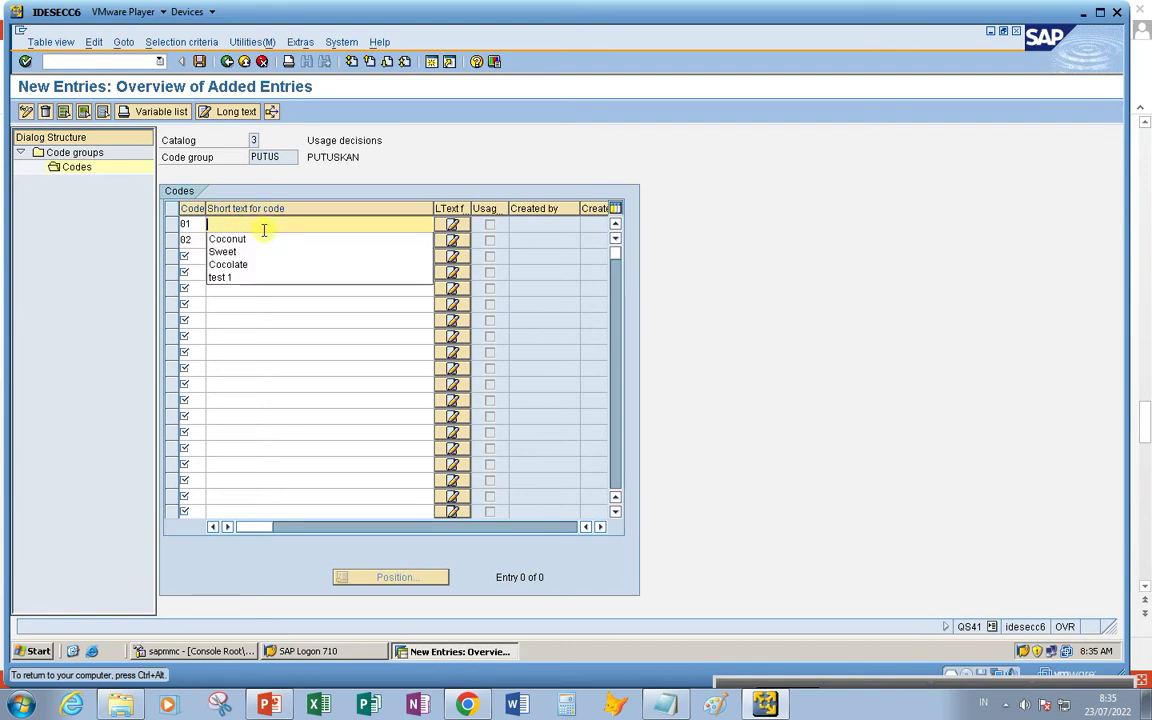
pyautogui.write('Accepted')
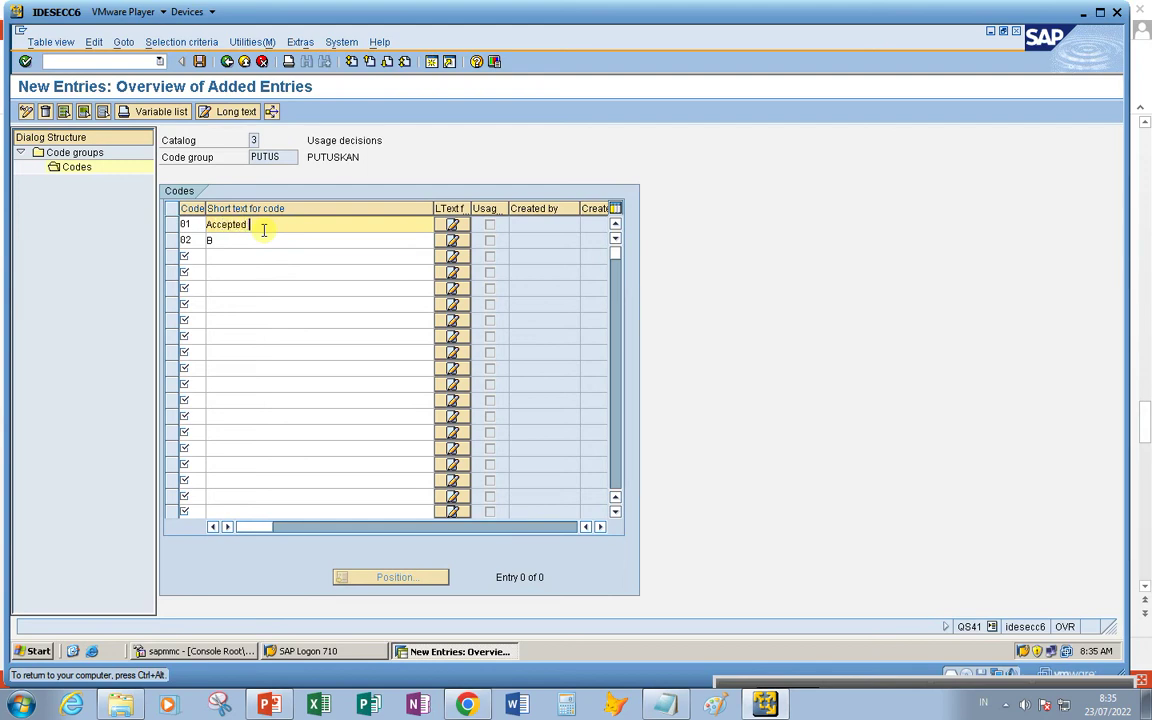
pyautogui.write(' (OK)')
pyautogui.click(252, 243)
pyautogui.press('BackSpace')
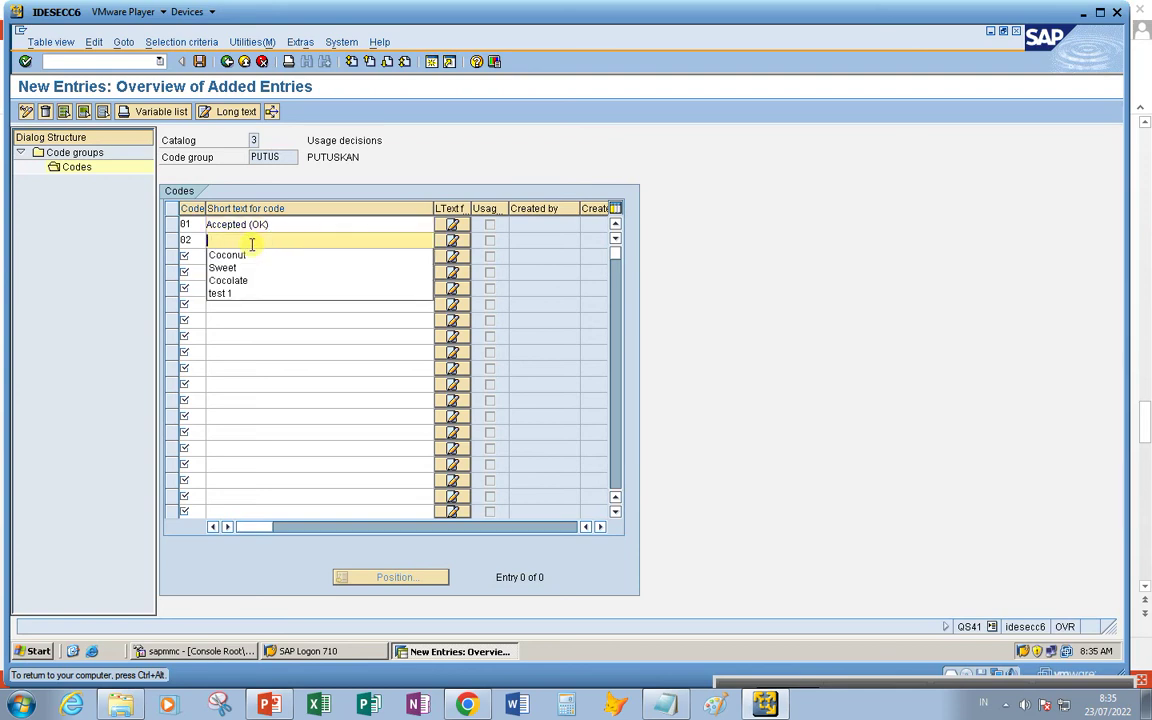
pyautogui.write('Accepted Bersyarat')
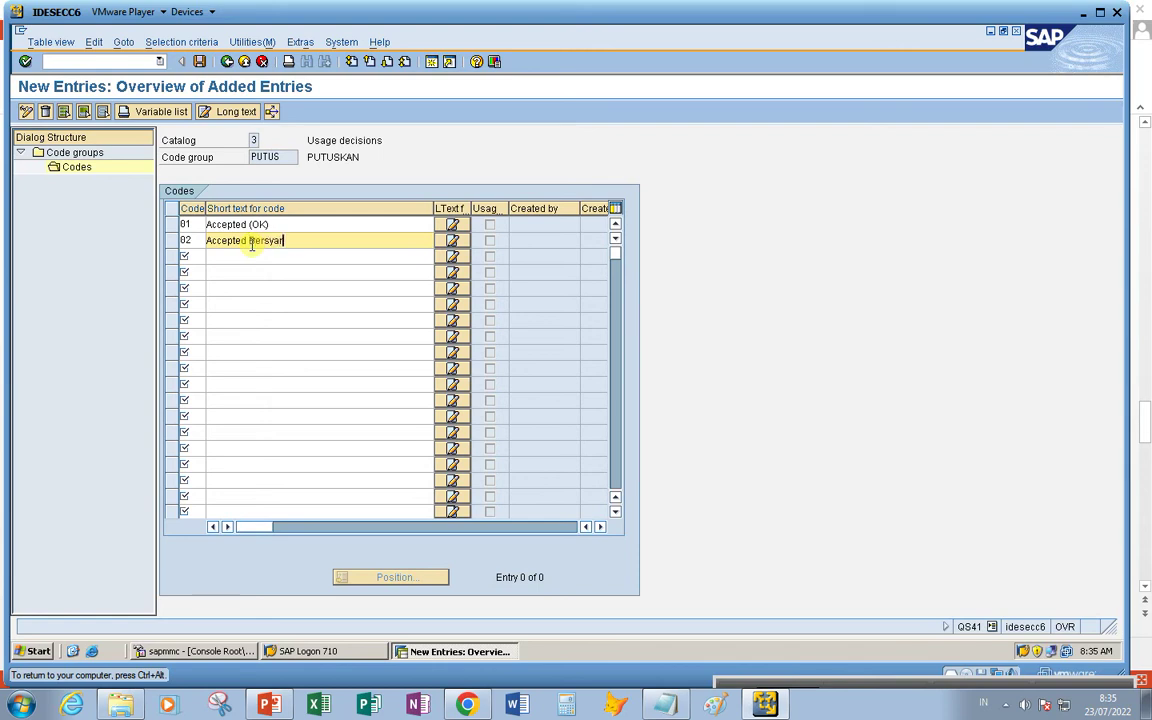
# Add code 03 with short text "Reject (Not Ok)" and code 04 with short text "Reject Bersyarat"
pyautogui.click(198, 260)
pyautogui.write('03')
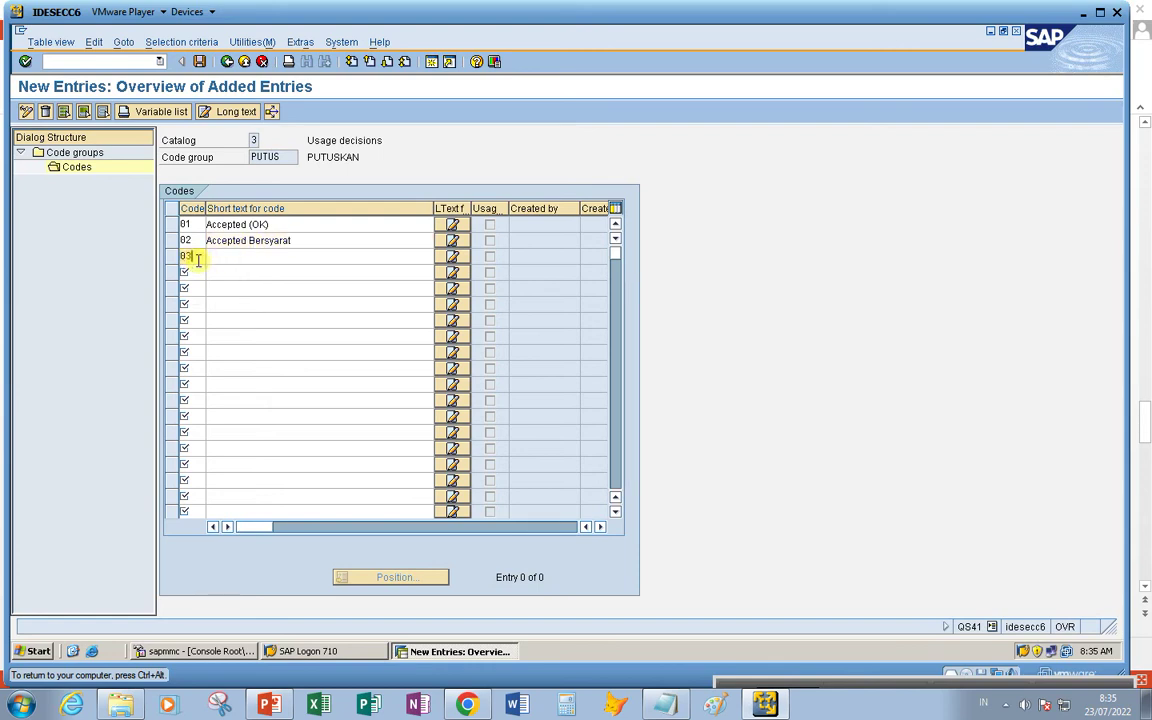
pyautogui.click(218, 262)
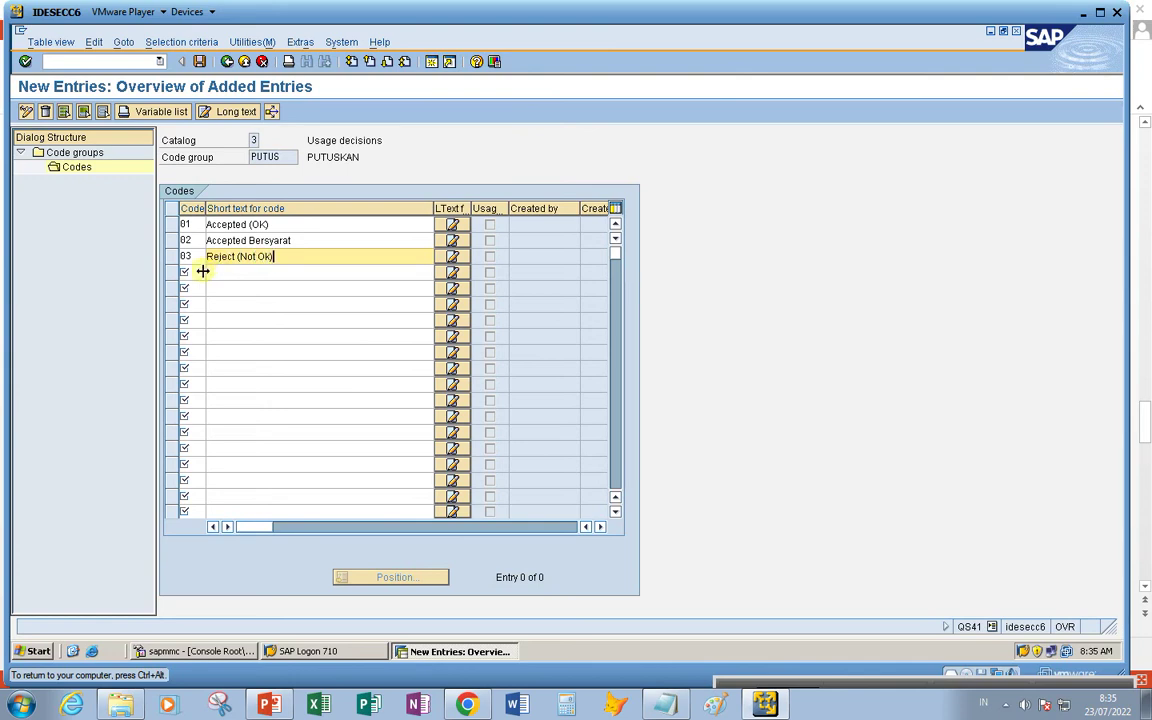
pyautogui.click(183, 270)
pyautogui.write('04')
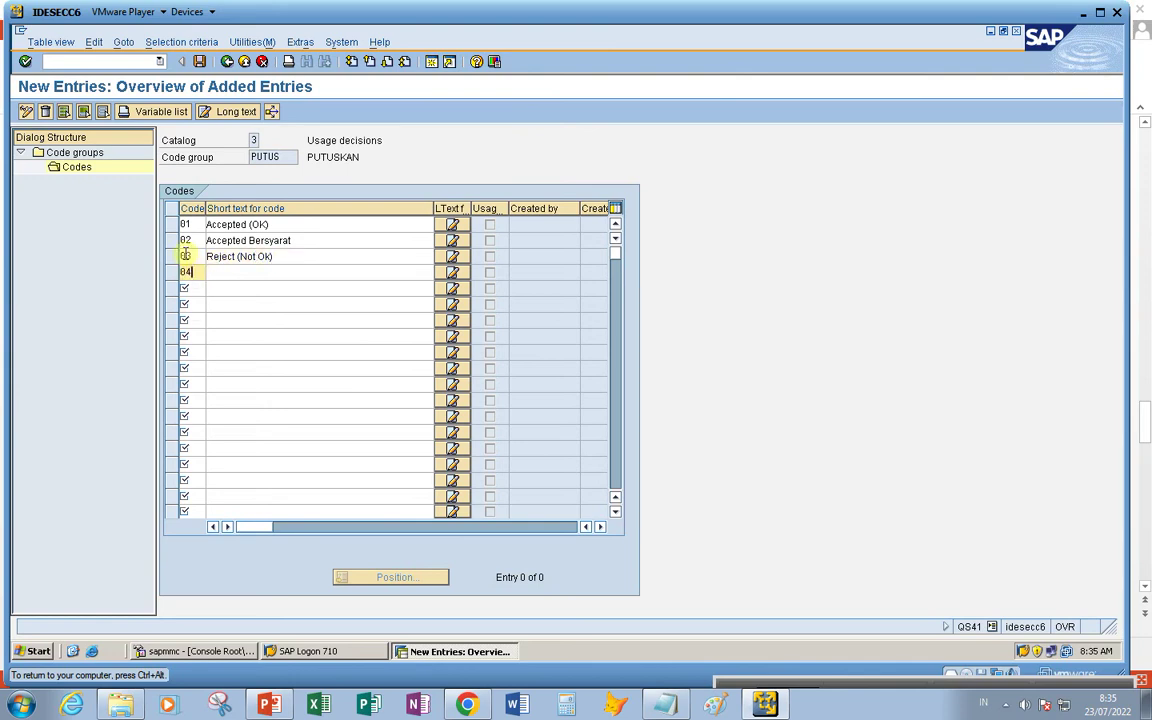
pyautogui.click(216, 272)
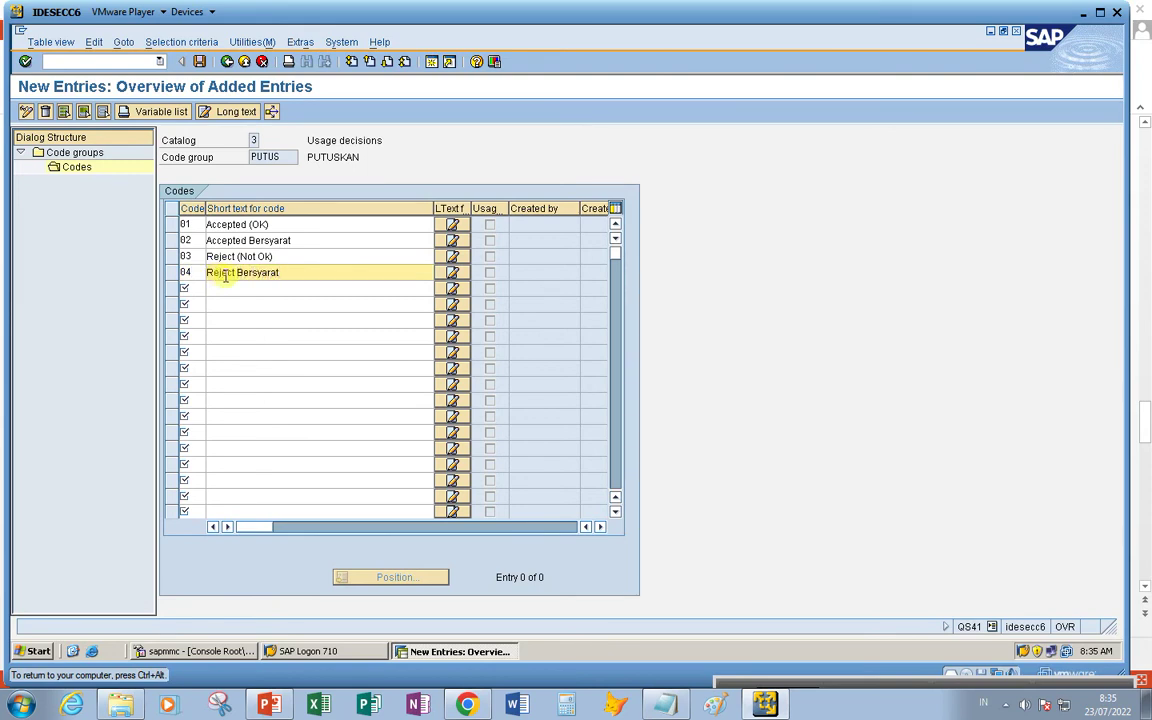
# Save the new codes of code group PUTUS under customizing request SIPK900047 and close the activity selection
pyautogui.press('Return')
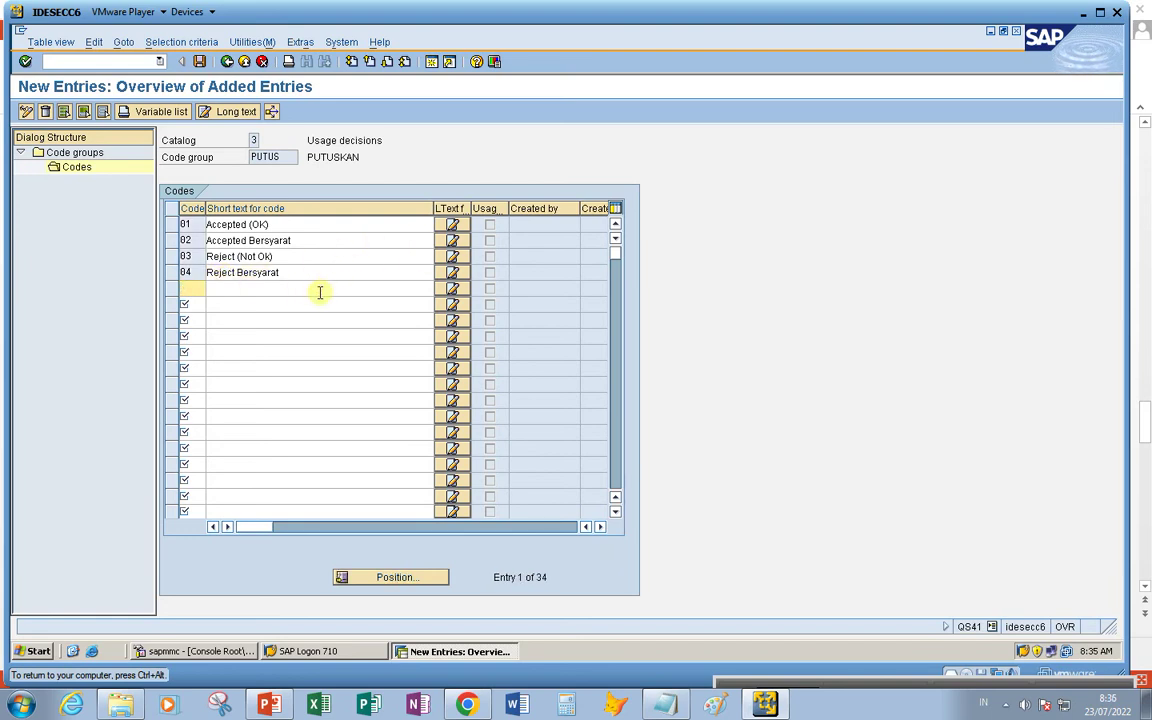
pyautogui.click(200, 62)
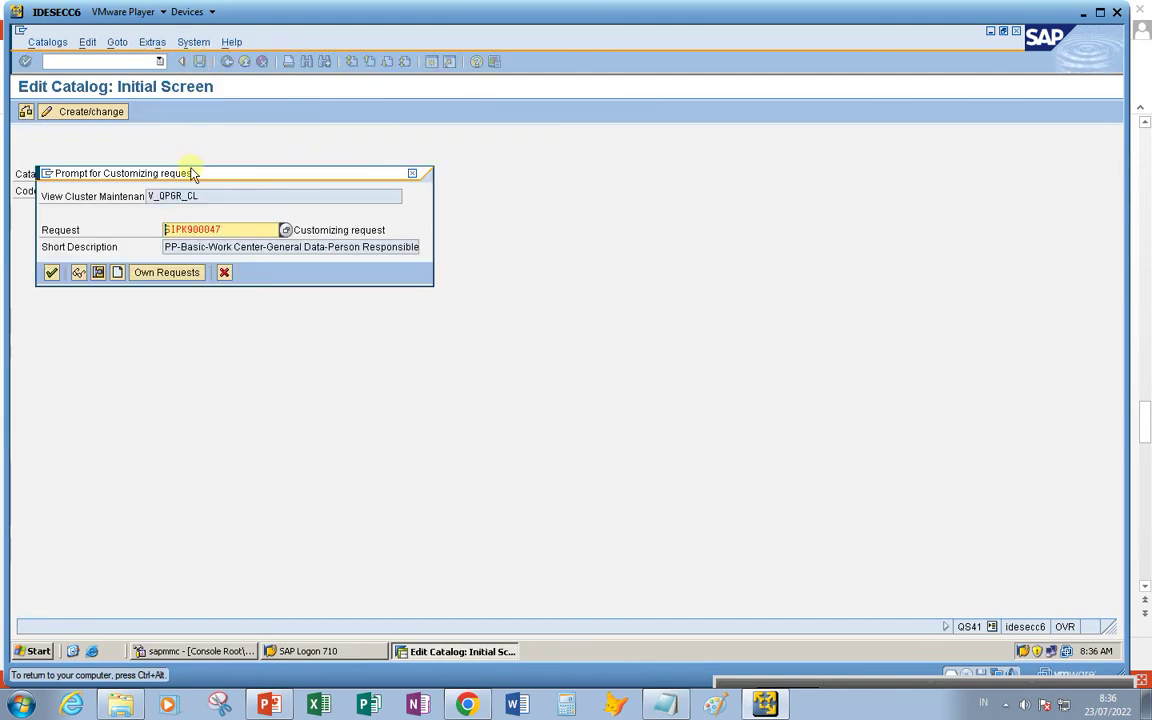
pyautogui.click(51, 272)
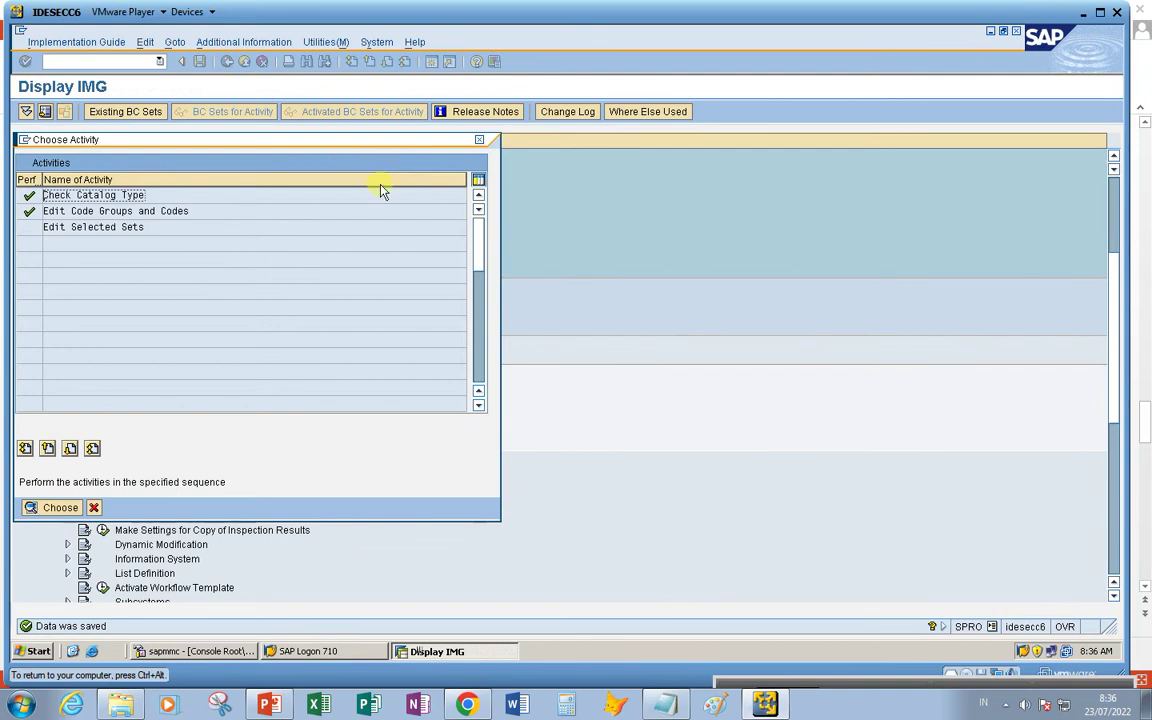
pyautogui.click(480, 142)
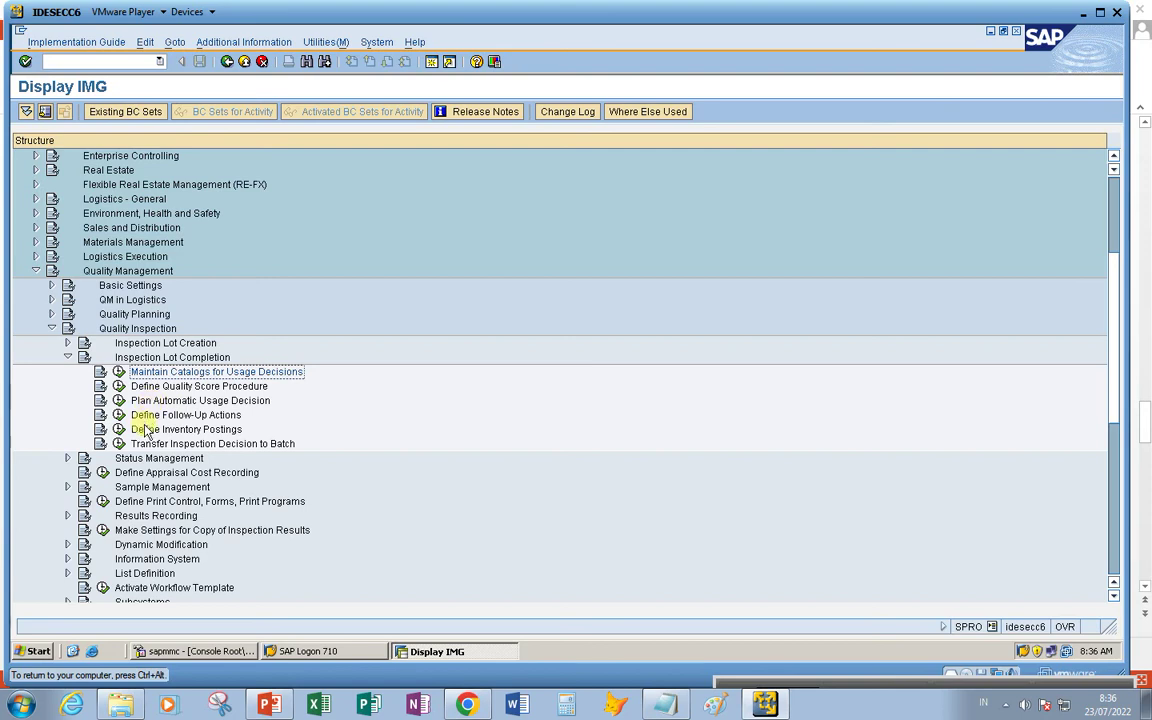
# View the initial screens of Edit Selected Sets and Edit Code Groups and Codes under Maintain Catalogs for Usage Decisions
pyautogui.click(118, 371)
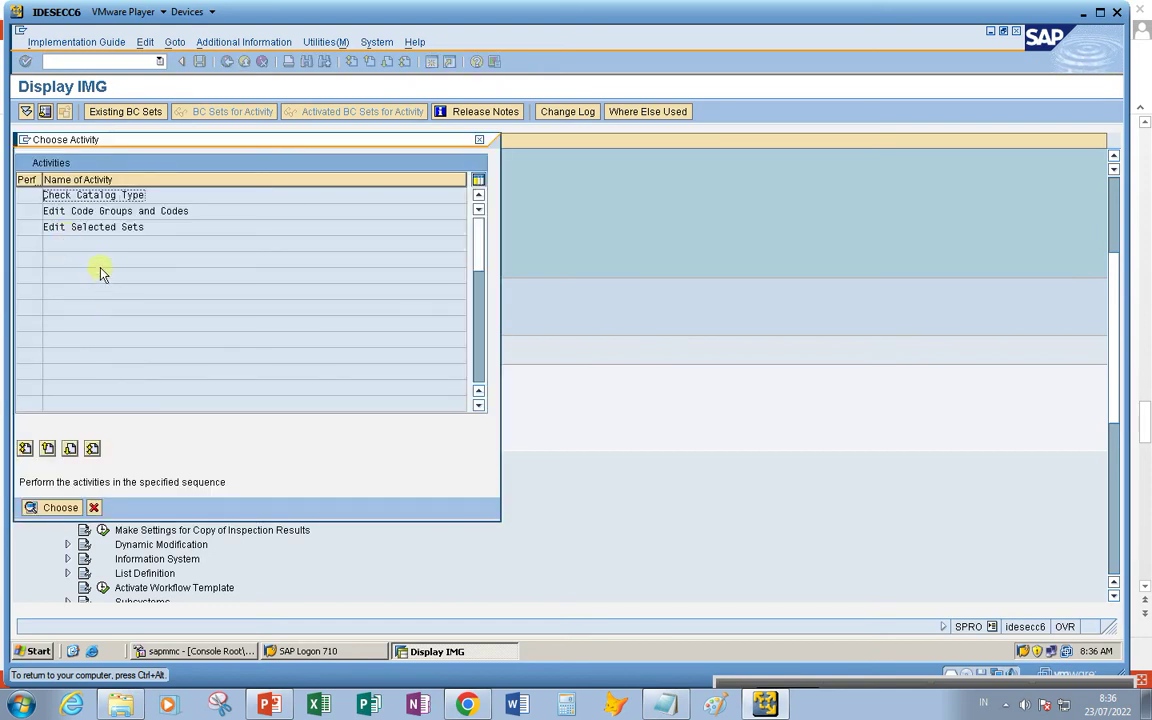
pyautogui.click(90, 228)
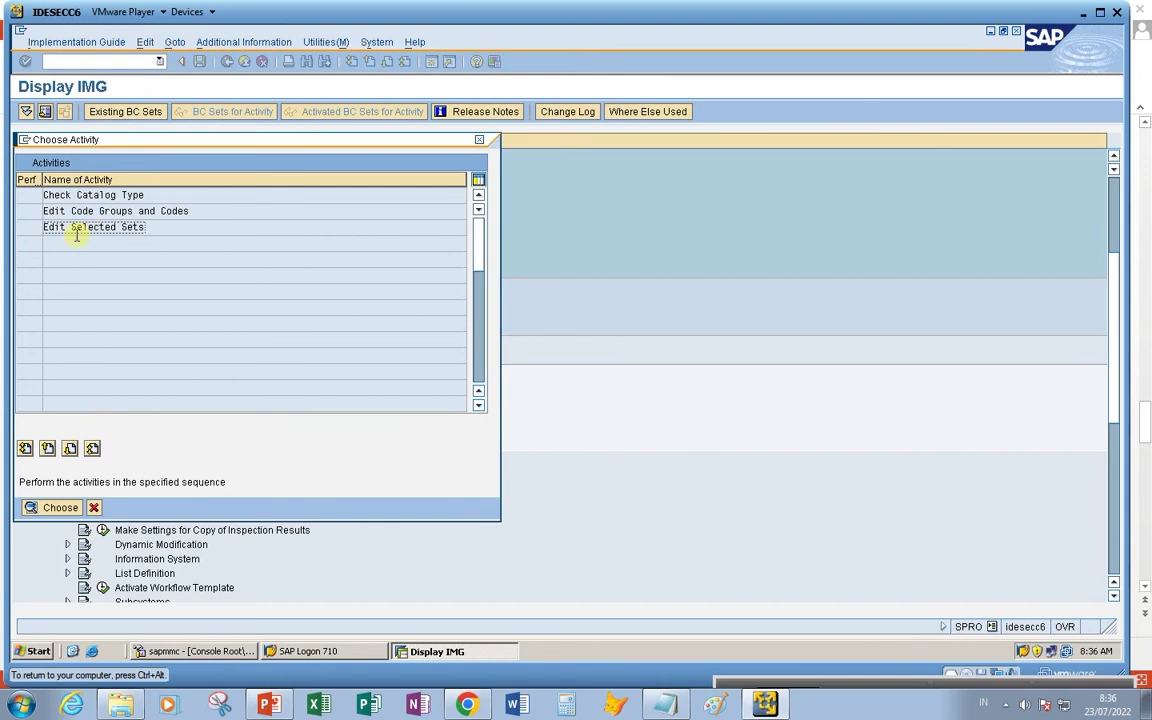
pyautogui.doubleClick(74, 228)
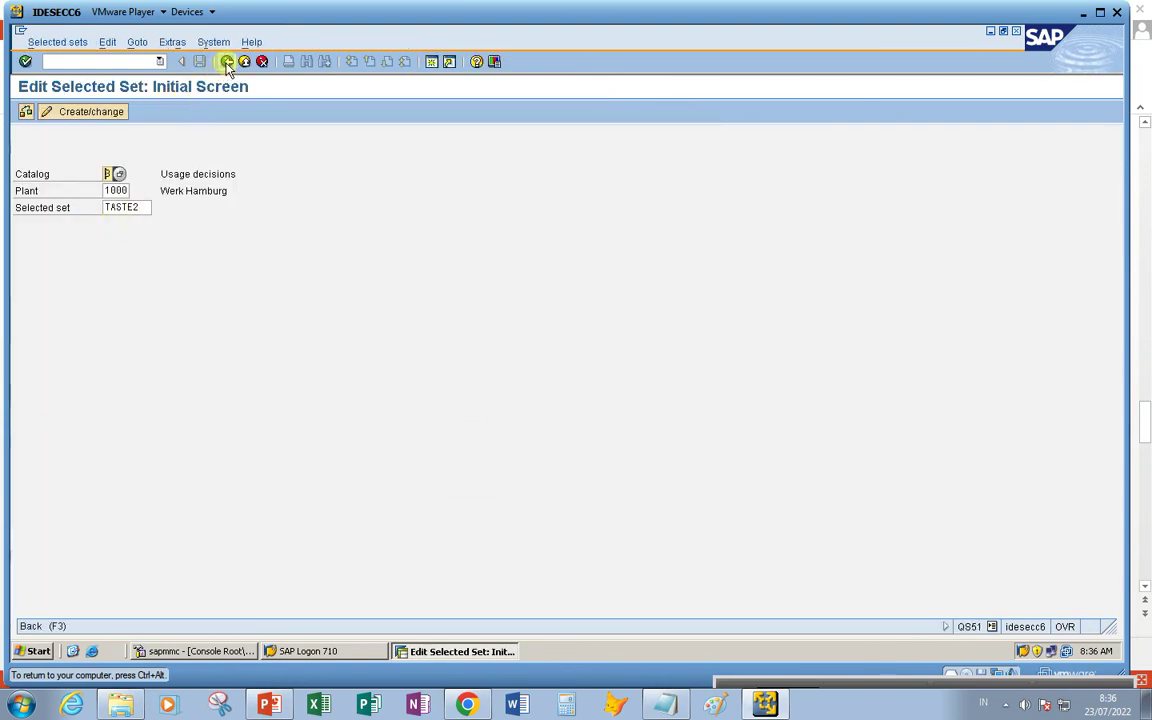
pyautogui.click(227, 61)
pyautogui.click(118, 210)
pyautogui.doubleClick(118, 210)
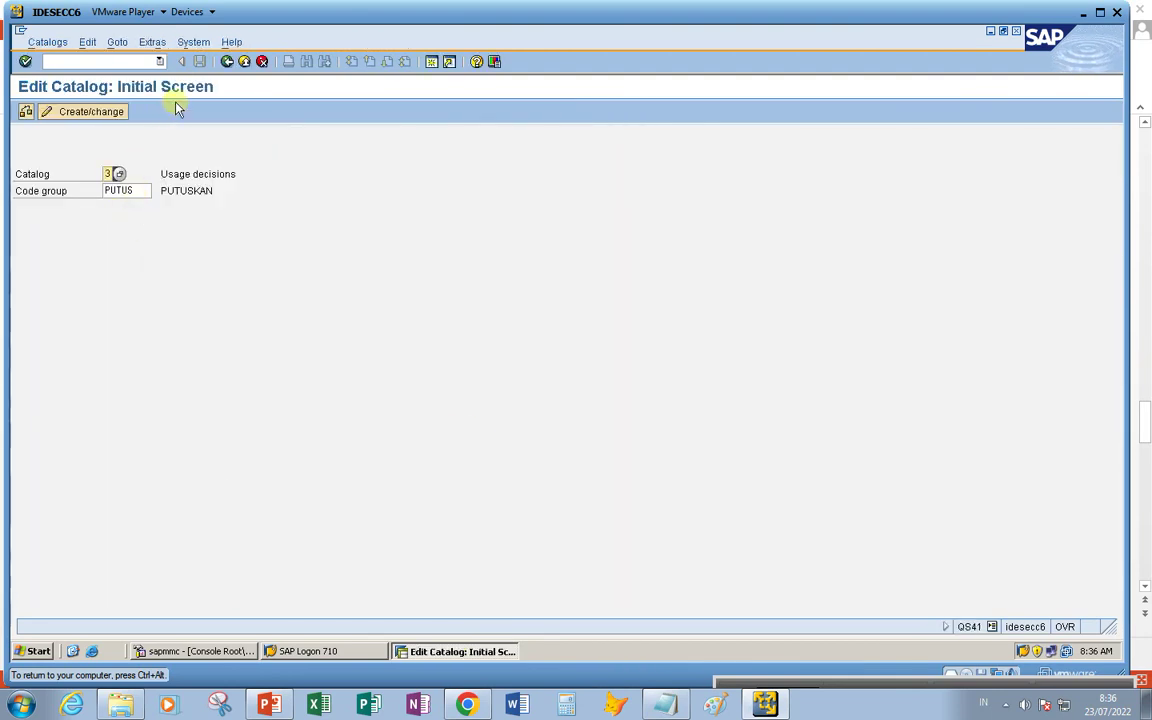
pyautogui.click(227, 61)
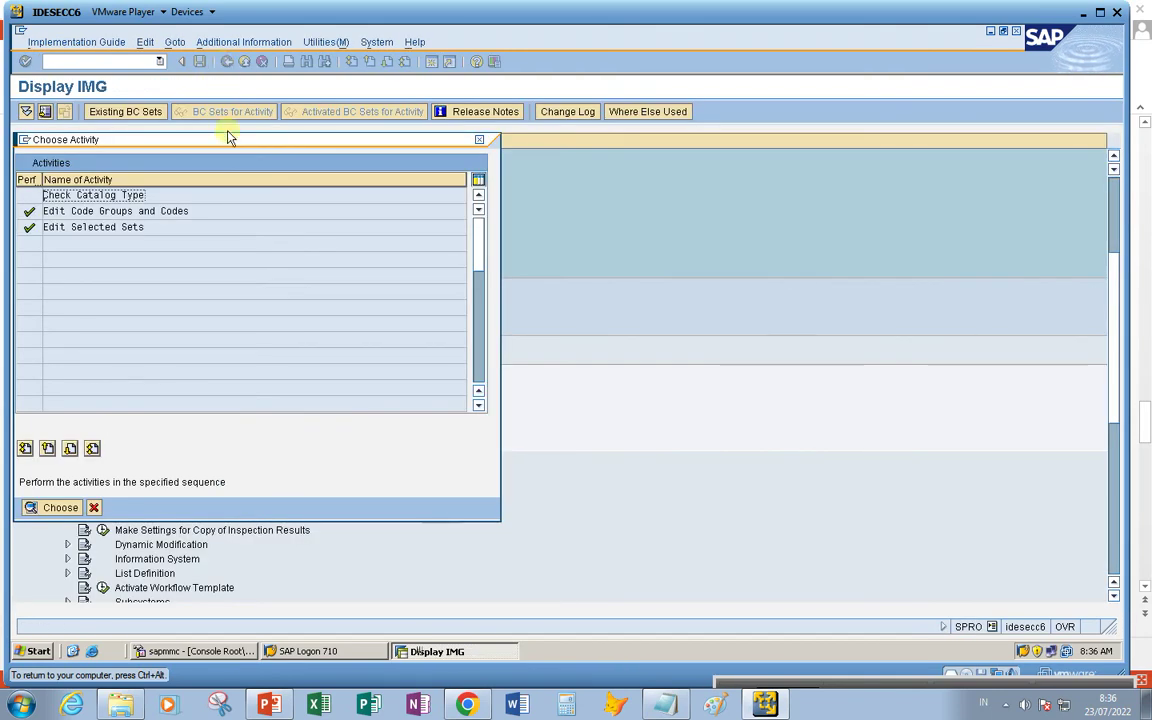
pyautogui.click(93, 507)
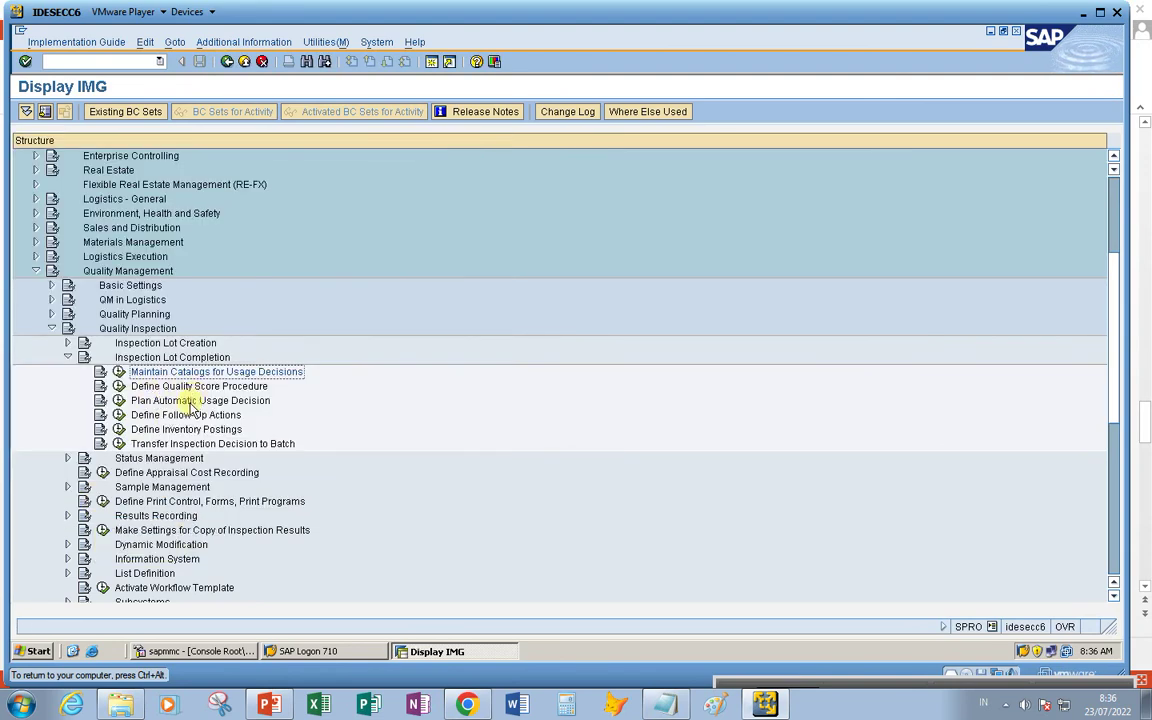
# Examine plant 1000's lot creation, results recording and inspection lot completion settings under Plan Automatic Usage Decision
pyautogui.click(150, 401)
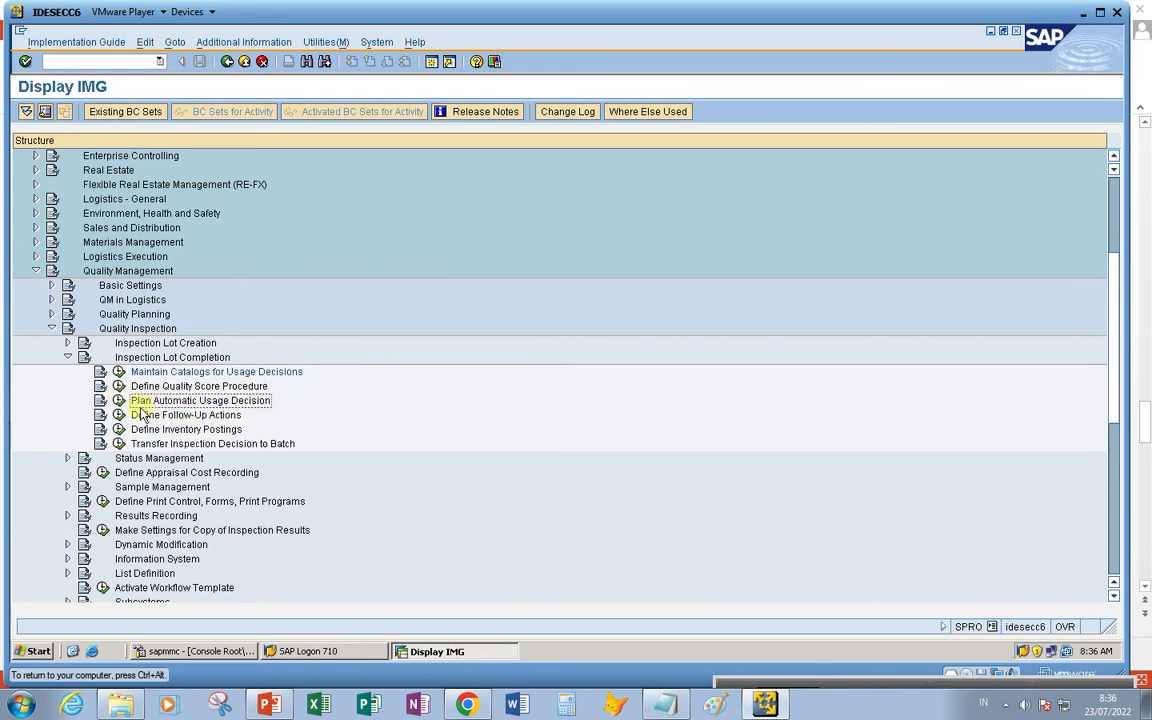
pyautogui.click(119, 400)
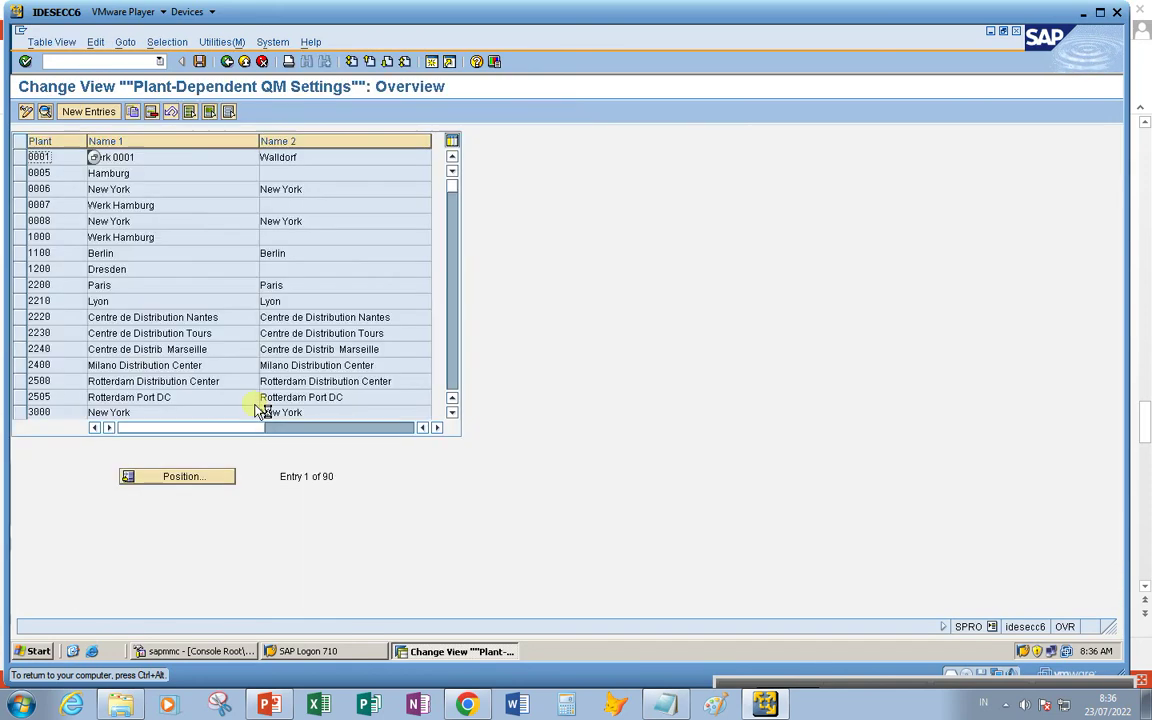
pyautogui.scroll(-2, 175, 357)
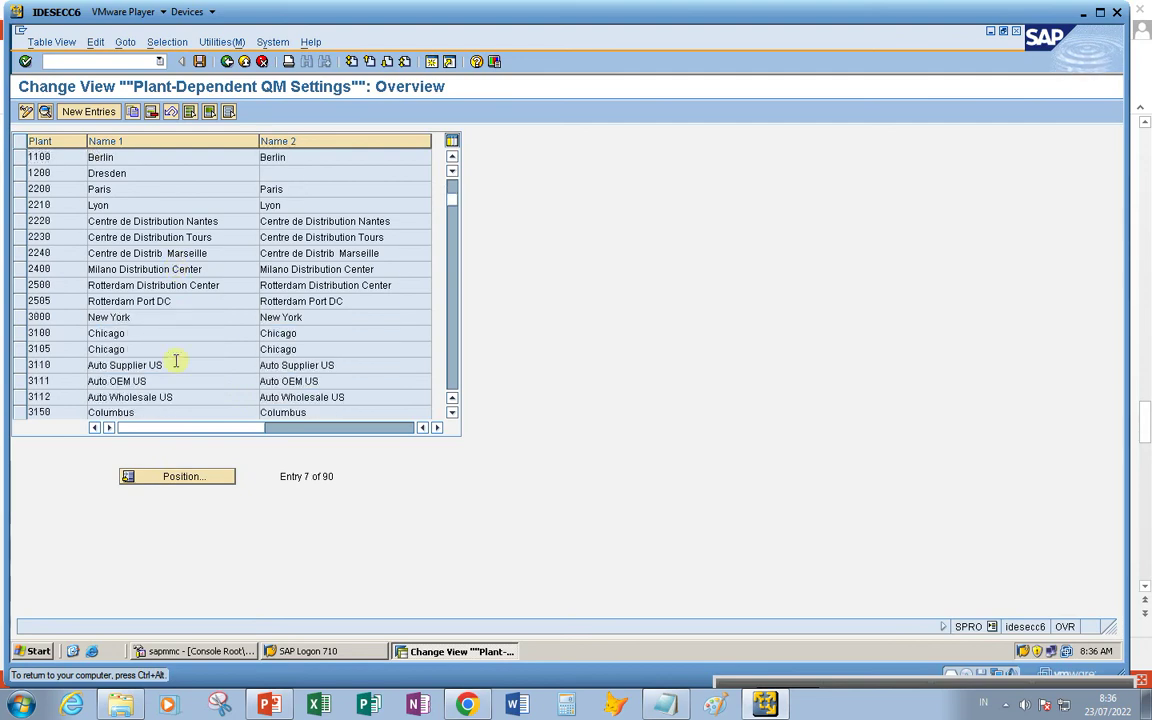
pyautogui.scroll(2, 175, 355)
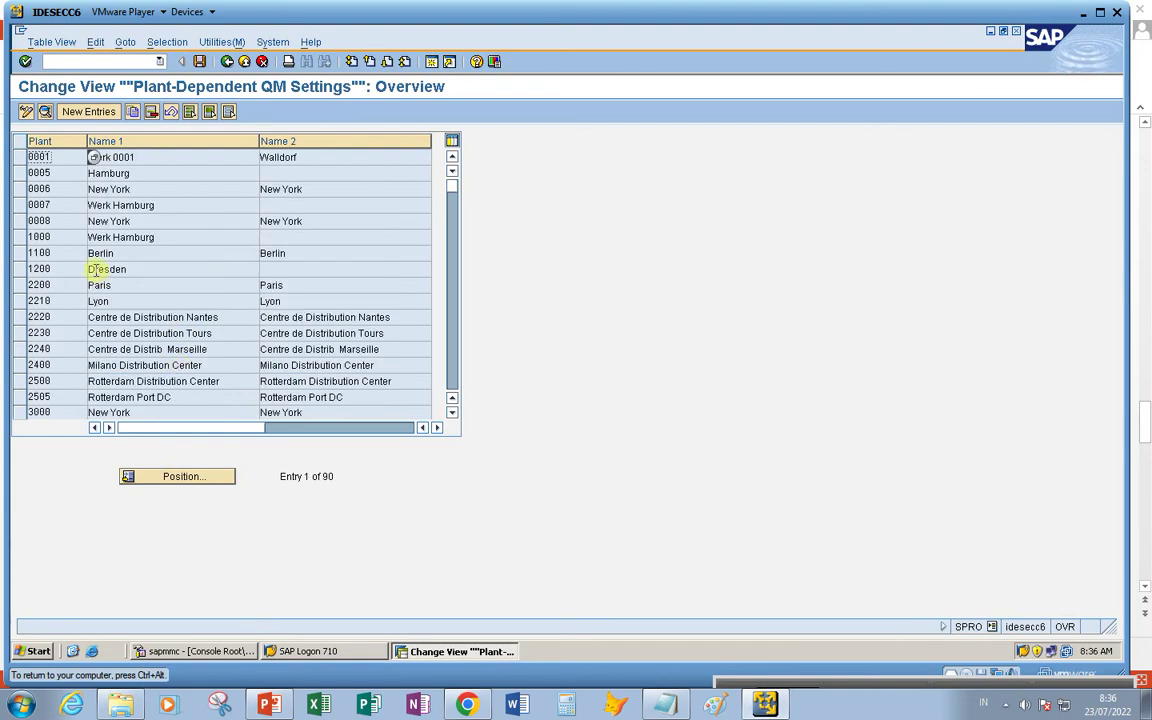
pyautogui.click(18, 237)
pyautogui.doubleClick(44, 240)
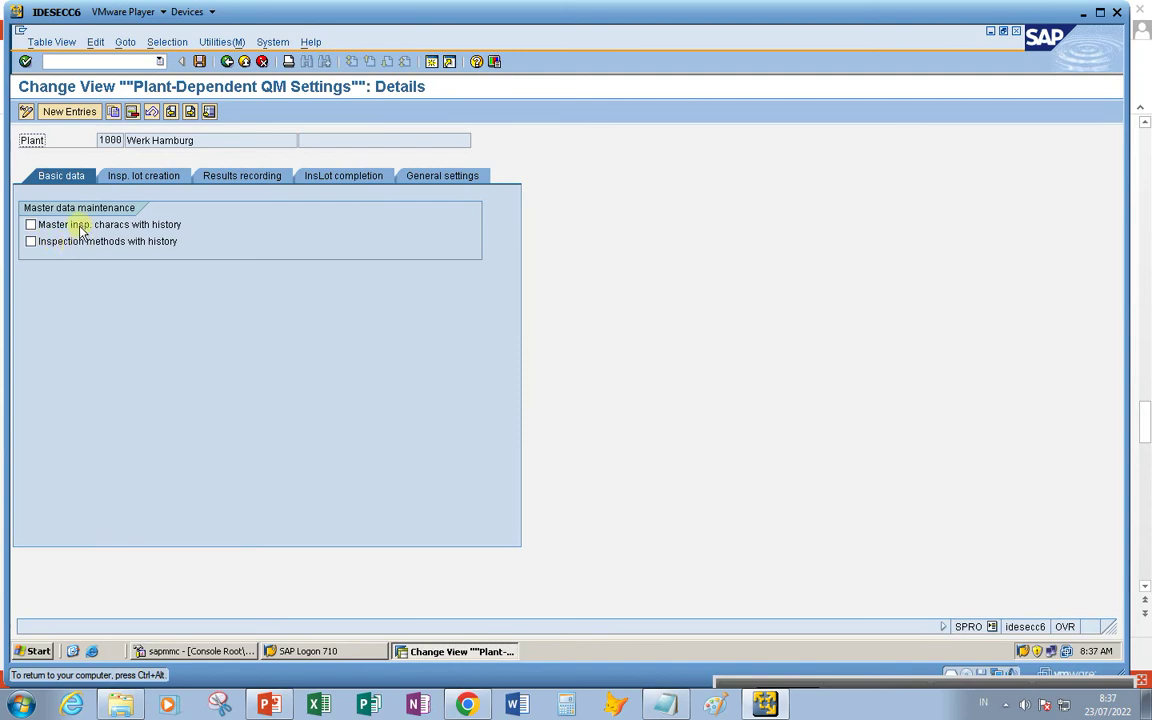
pyautogui.click(130, 177)
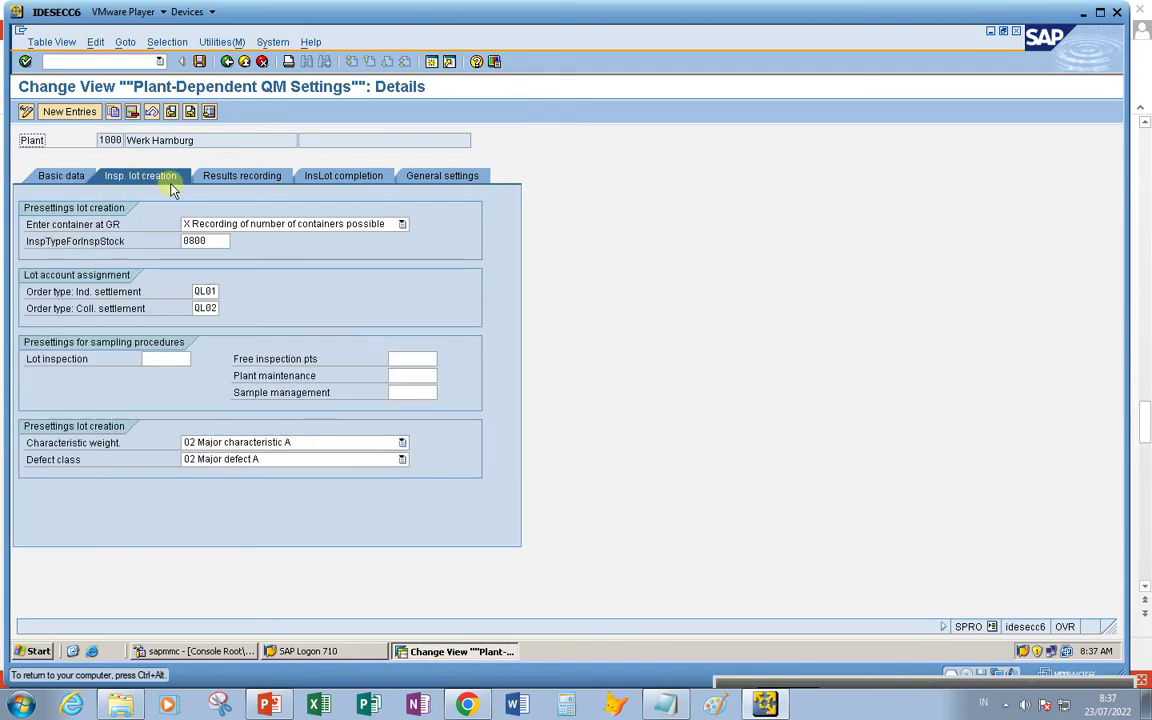
pyautogui.click(217, 179)
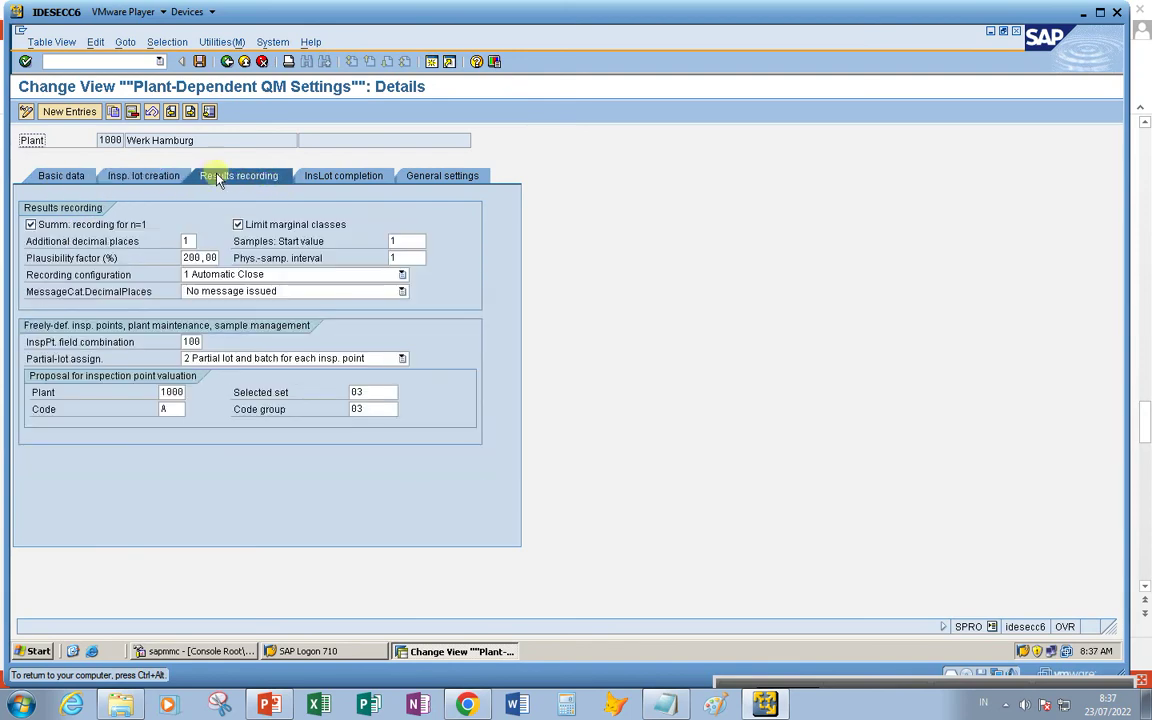
pyautogui.click(326, 180)
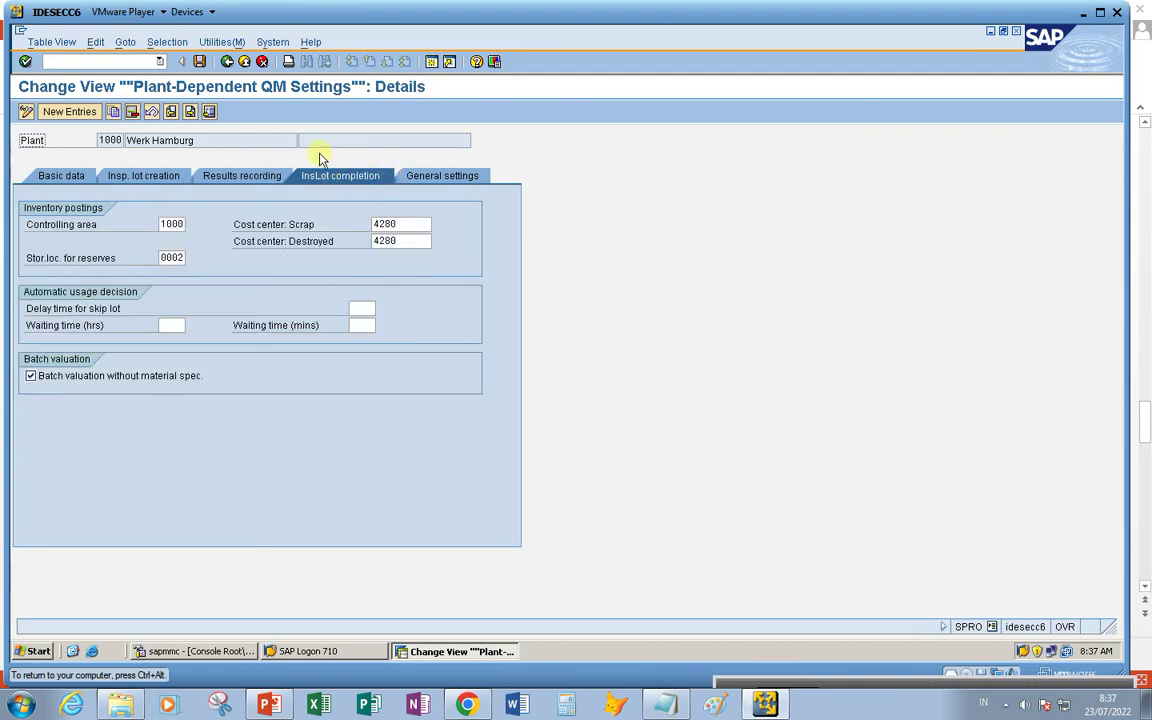
pyautogui.click(227, 62)
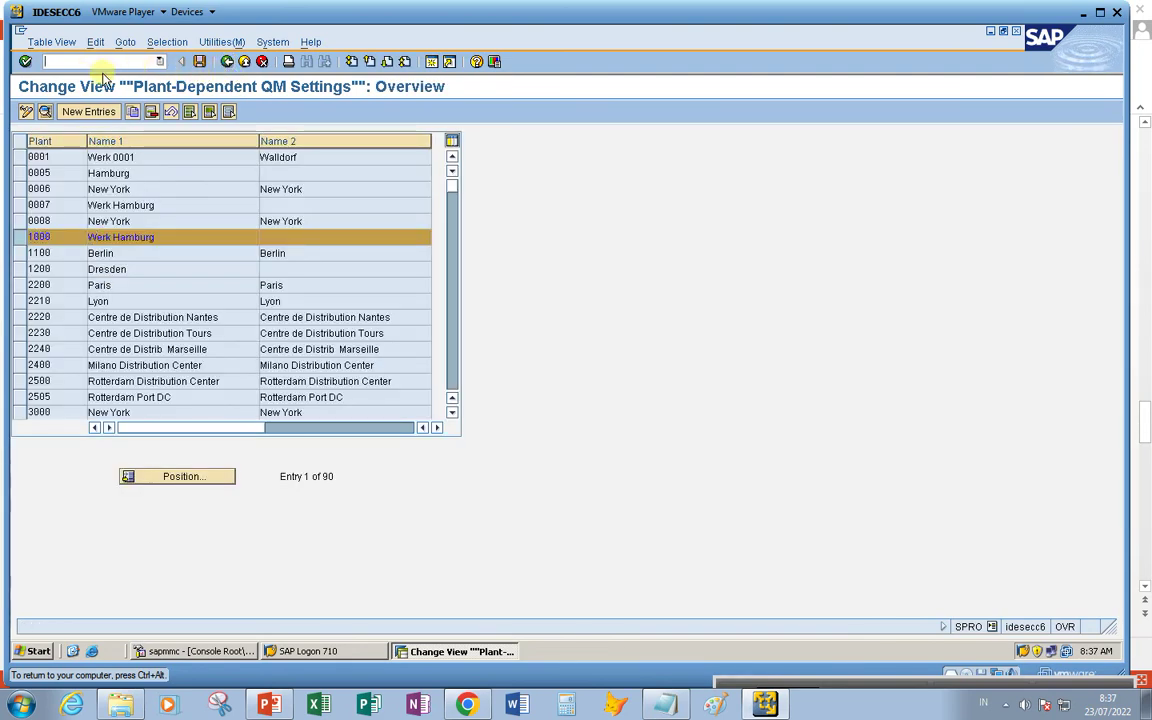
# Open transaction QS51 for editing selected sets in a new session
pyautogui.write('/')
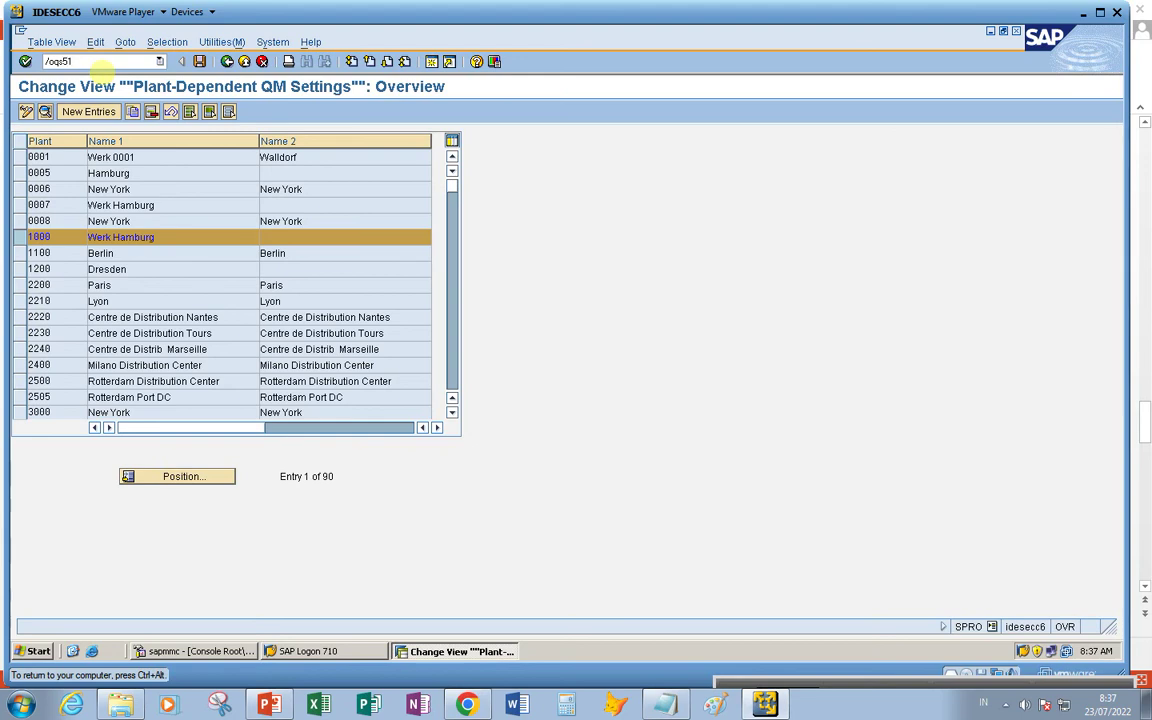
pyautogui.write('oqs51')
pyautogui.press('Return')
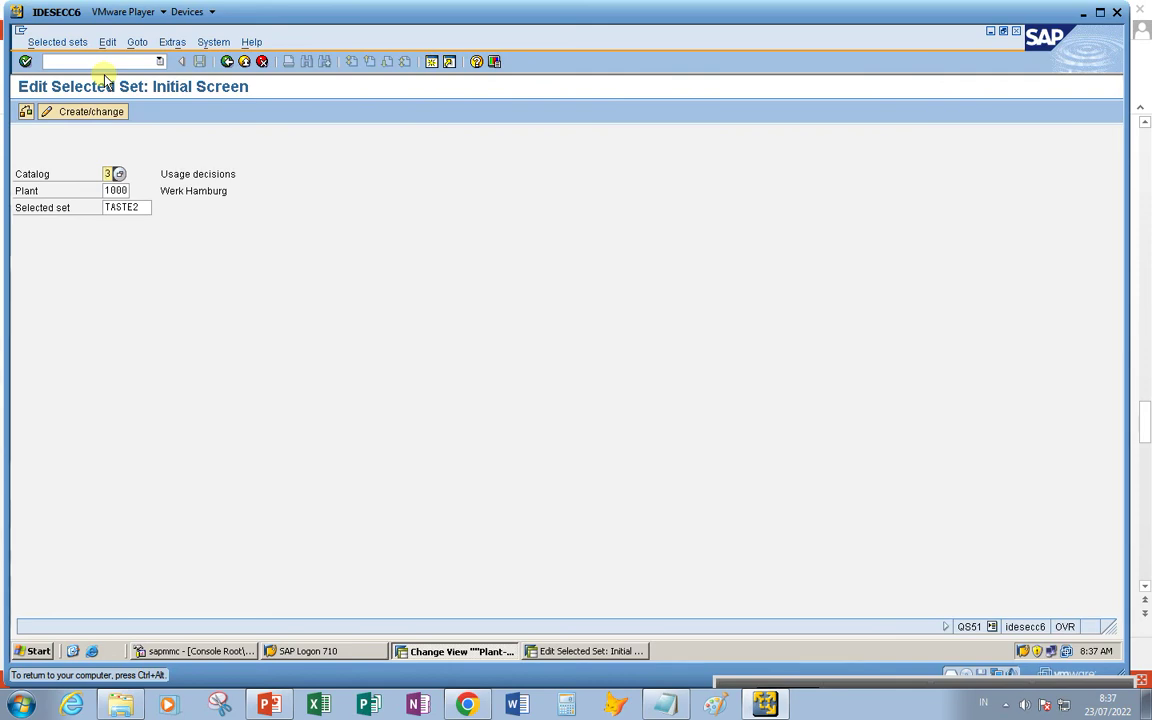
# Look up all selected sets of catalog 3 in plant 1000 with the wildcard *, and leave the list without choosing one
pyautogui.click(146, 207)
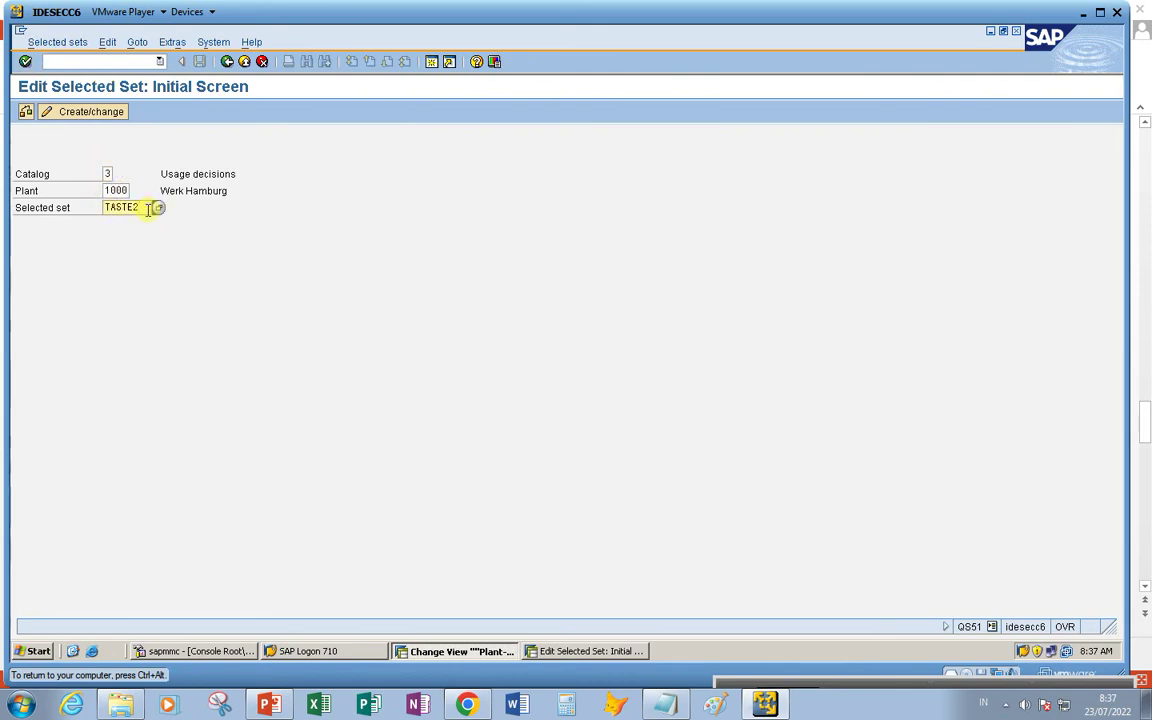
pyautogui.press('BackSpace')
pyautogui.press('BackSpace')
pyautogui.press('BackSpace')
pyautogui.press('BackSpace')
pyautogui.press('BackSpace')
pyautogui.press('BackSpace')
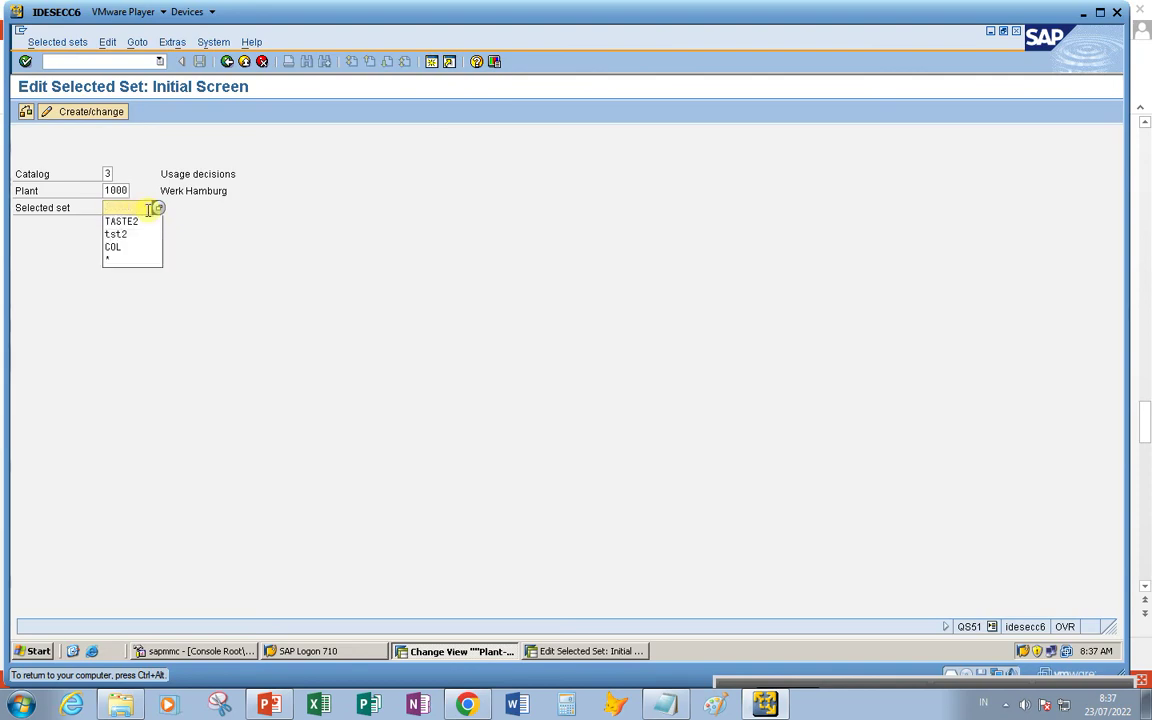
pyautogui.click(158, 208)
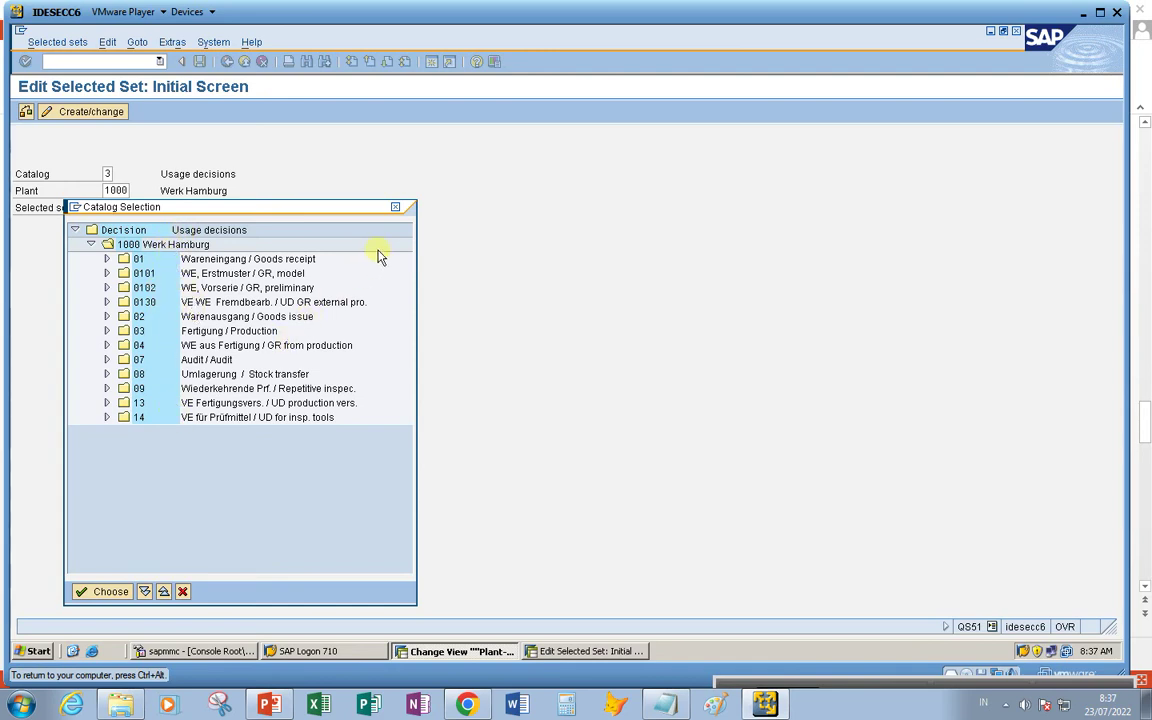
pyautogui.click(395, 208)
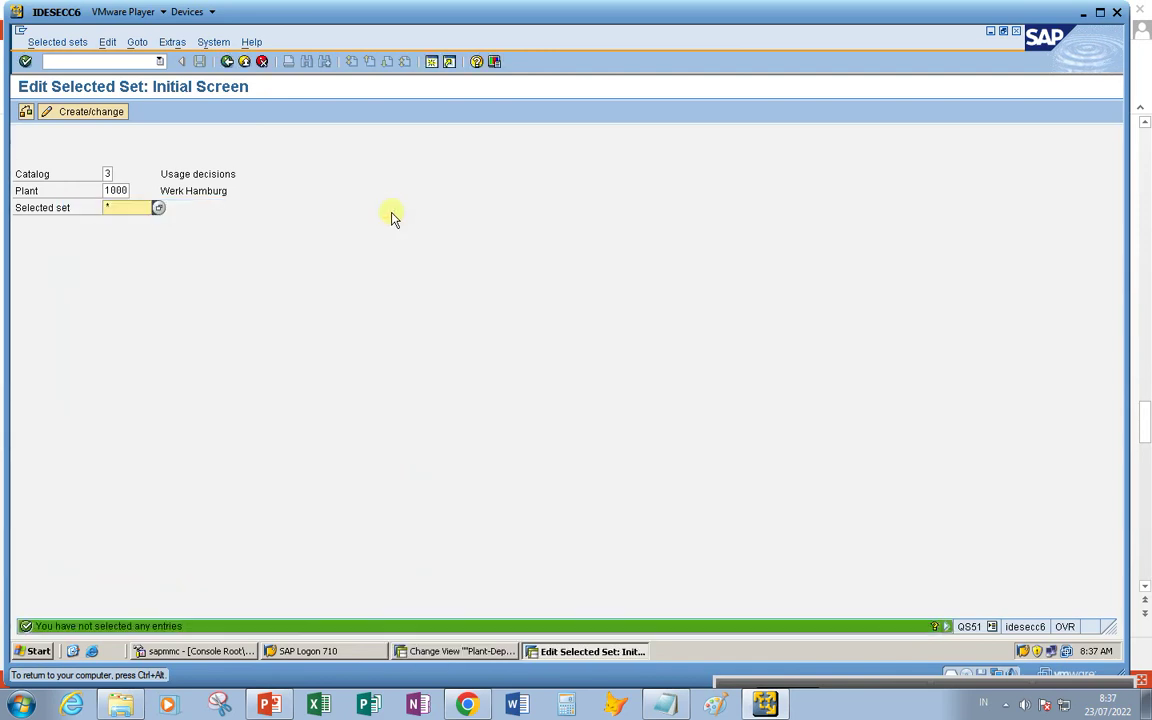
pyautogui.click(475, 660)
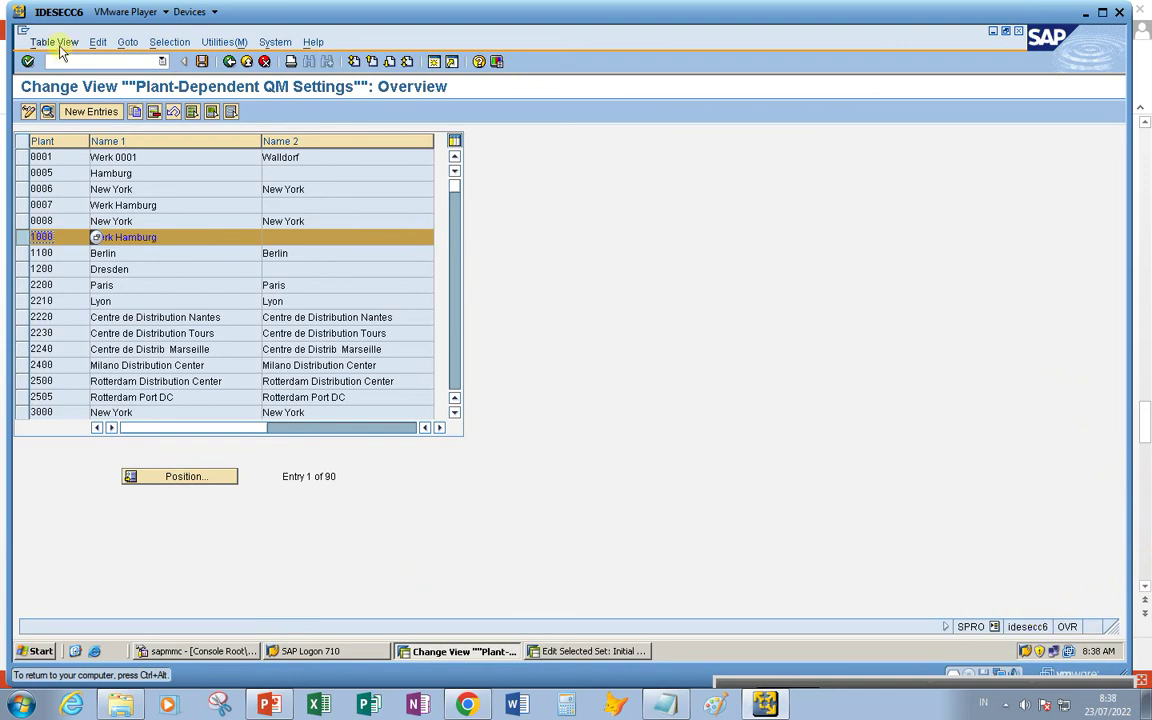
pyautogui.click(592, 652)
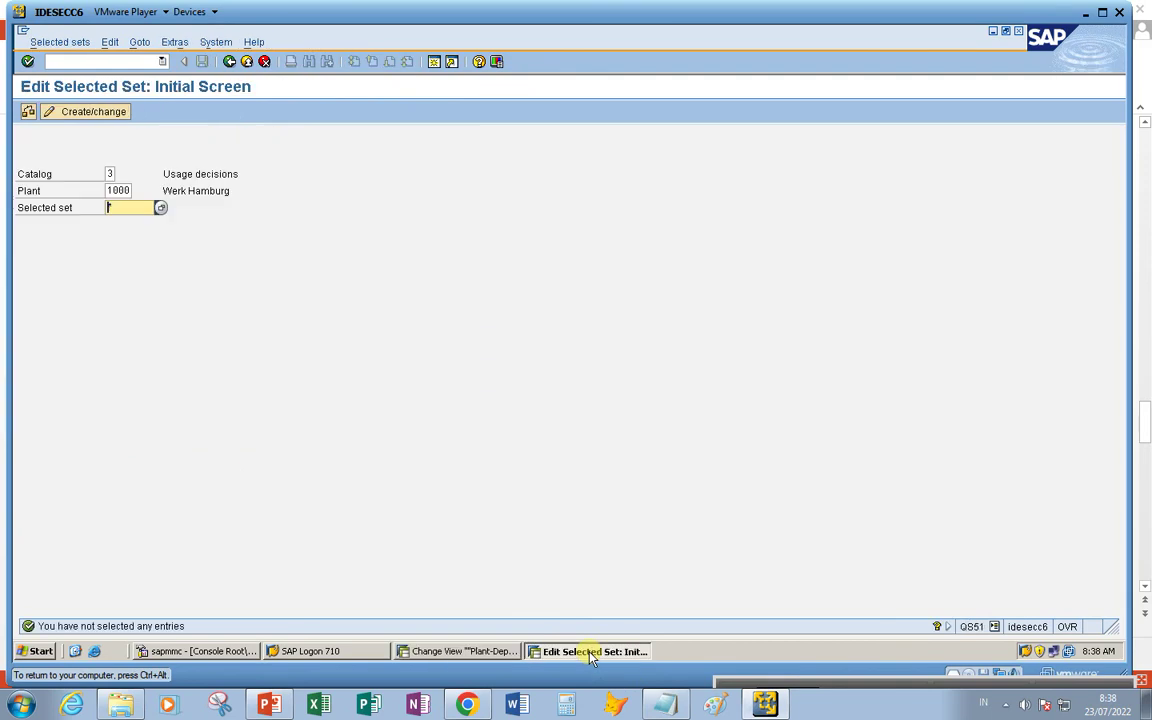
pyautogui.click(445, 652)
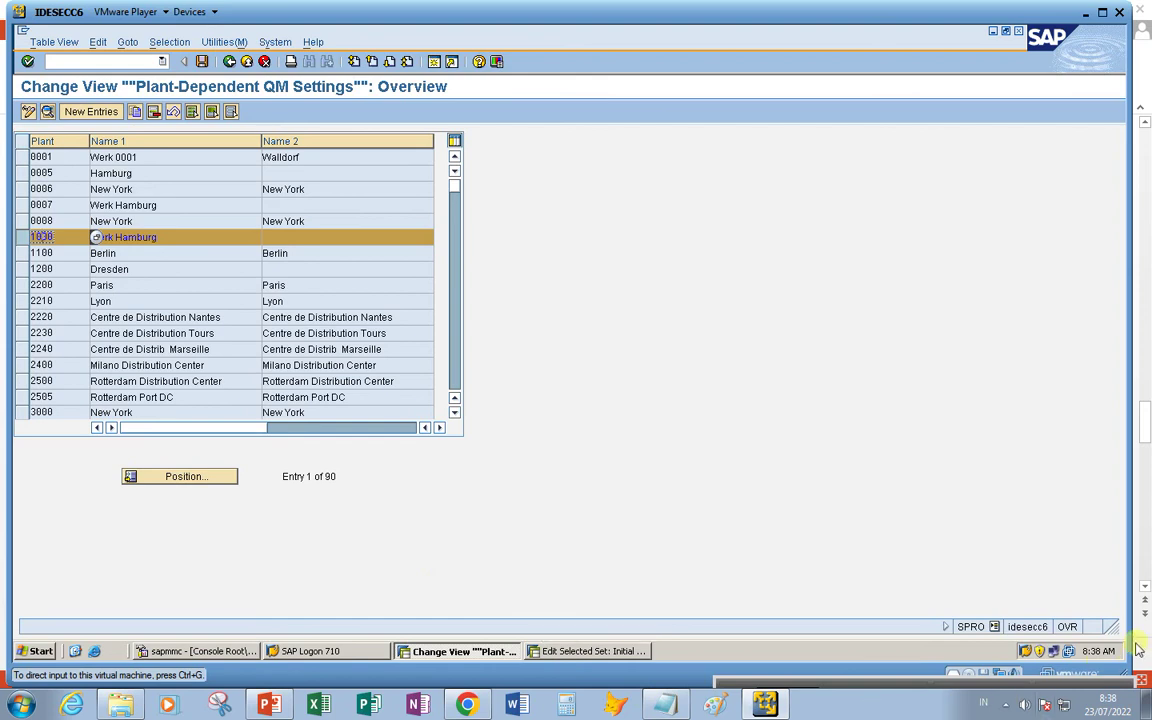
pyautogui.click(1005, 705)
pyautogui.click(1030, 634)
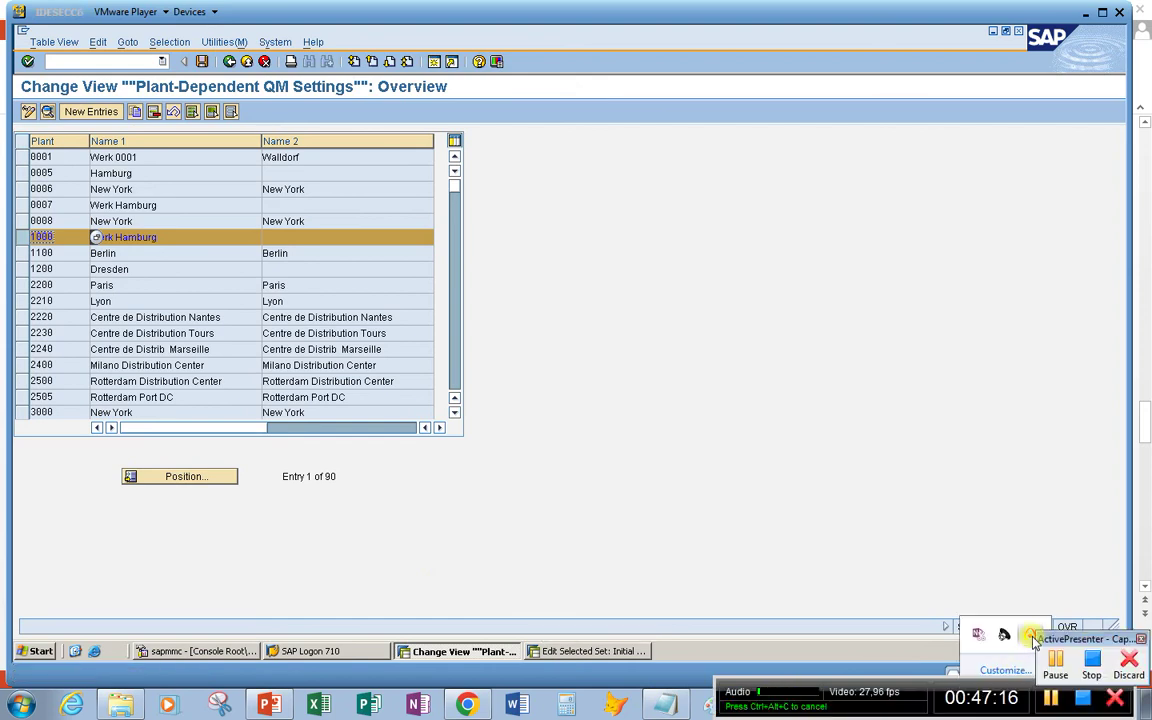
pyautogui.click(1070, 662)
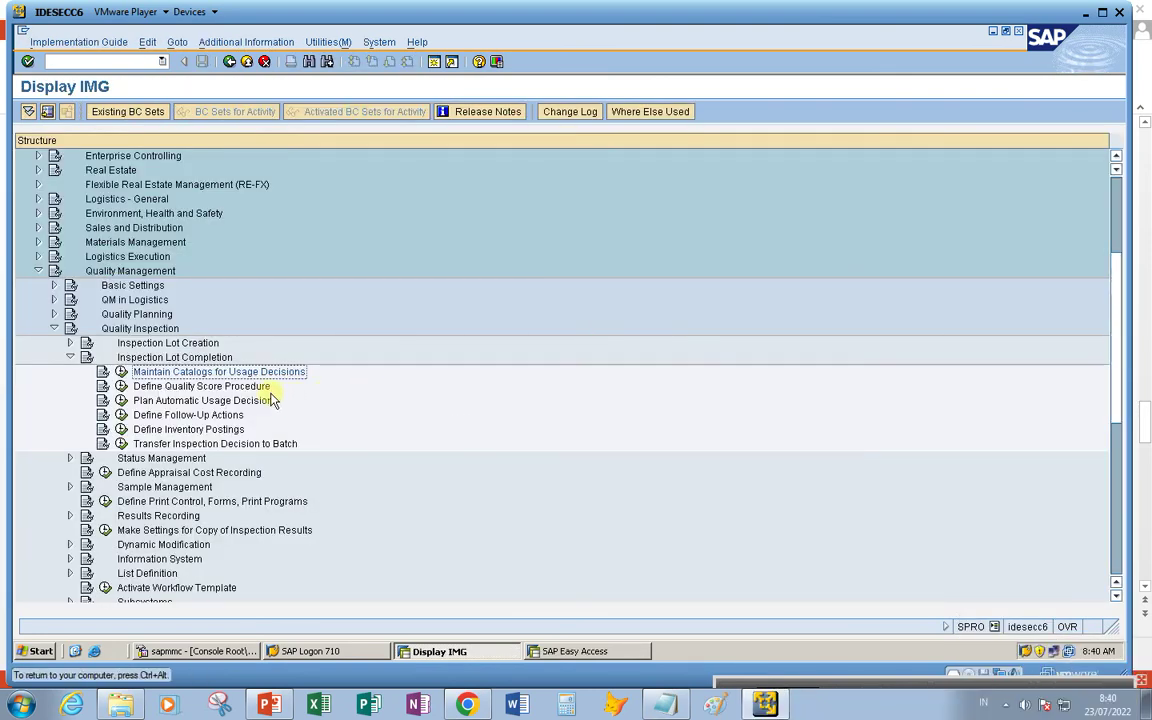
# Check the codes of code group PUTUS through Edit Code Groups and Codes and return to the code group overview
pyautogui.click(121, 374)
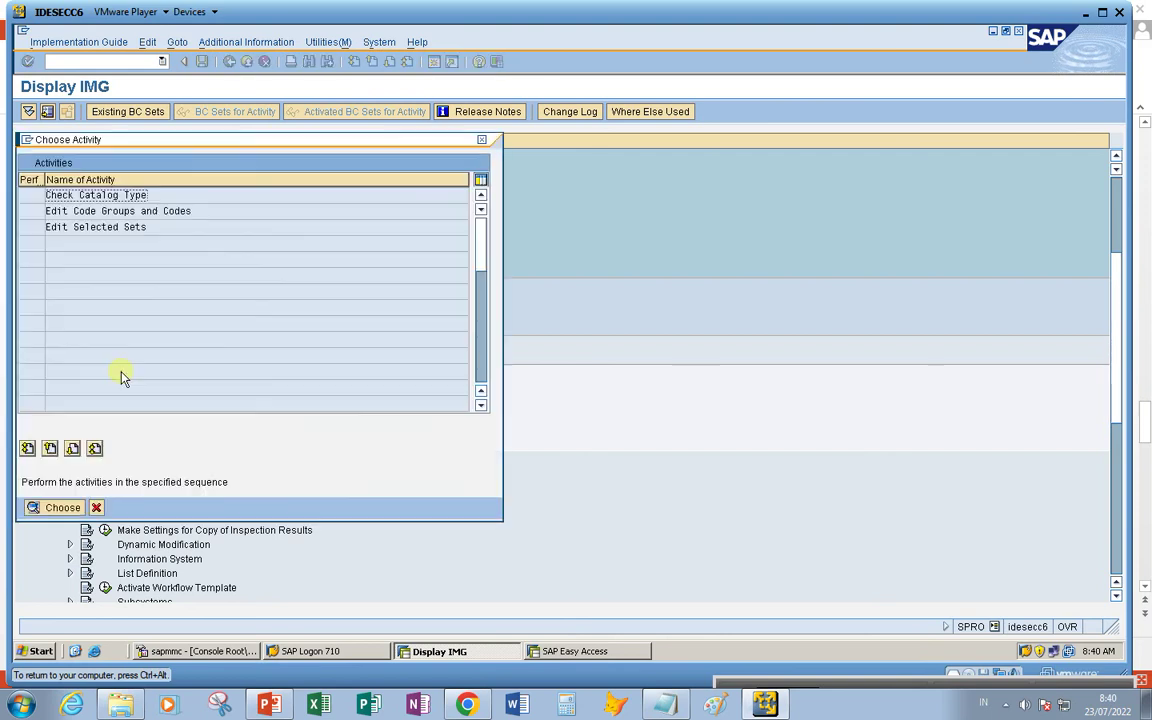
pyautogui.click(77, 212)
pyautogui.doubleClick(77, 212)
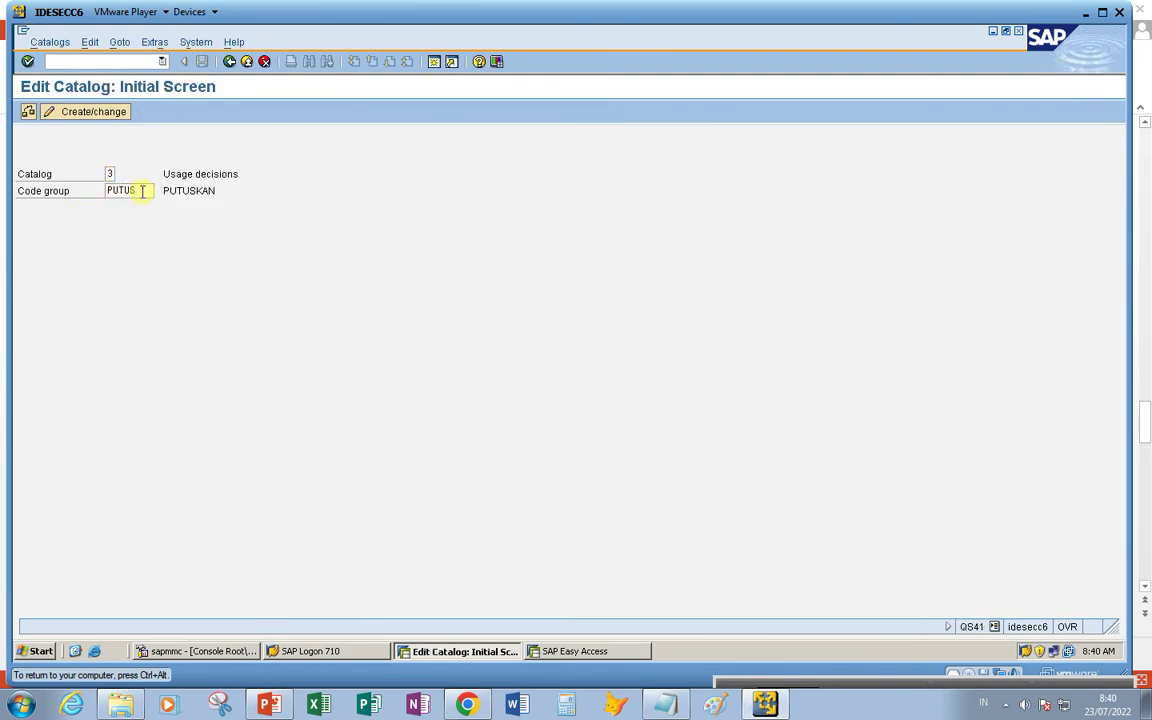
pyautogui.press('Return')
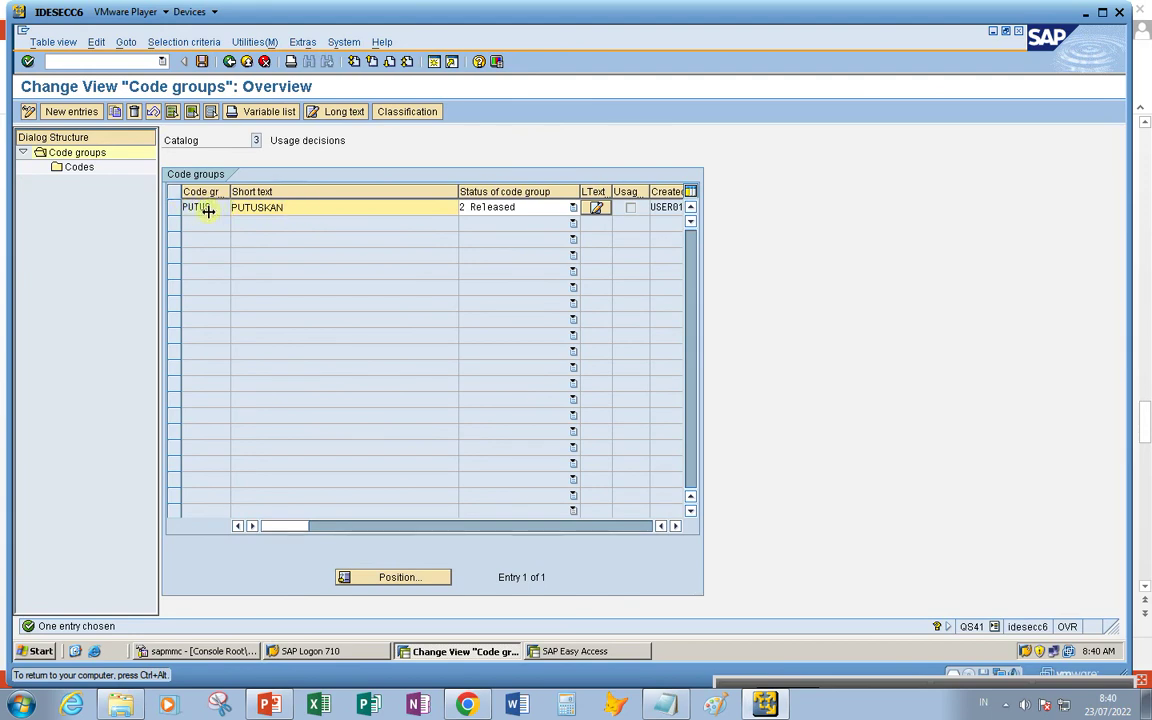
pyautogui.click(173, 207)
pyautogui.doubleClick(80, 167)
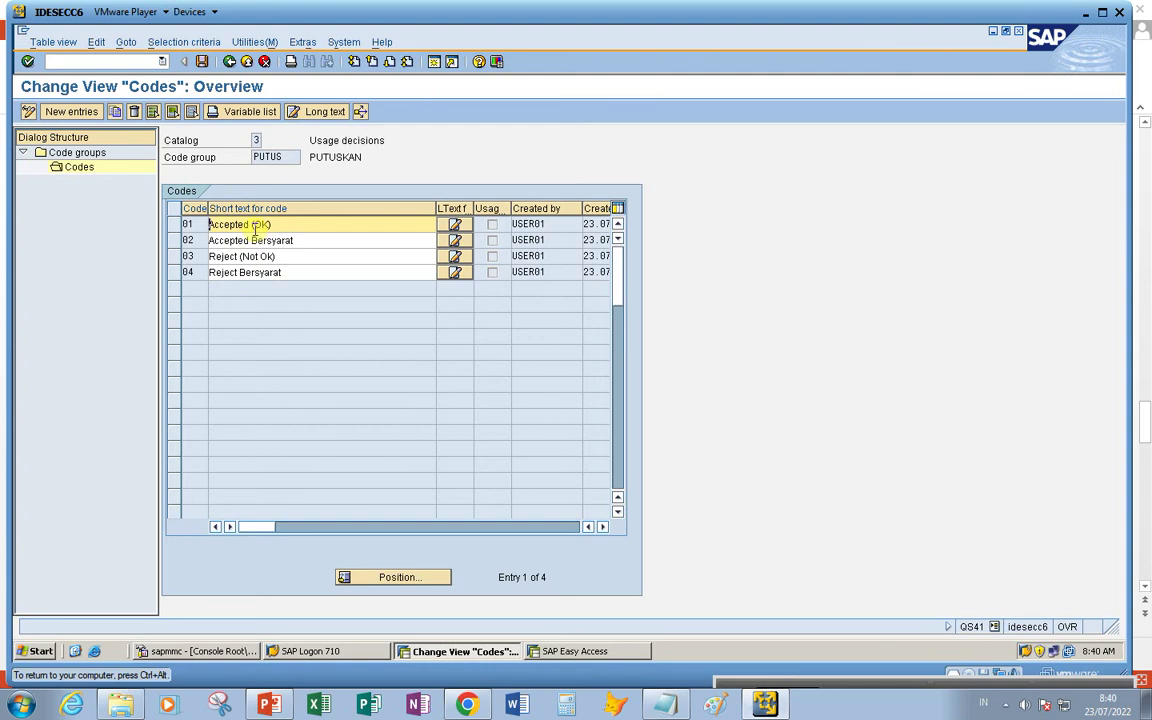
pyautogui.click(229, 62)
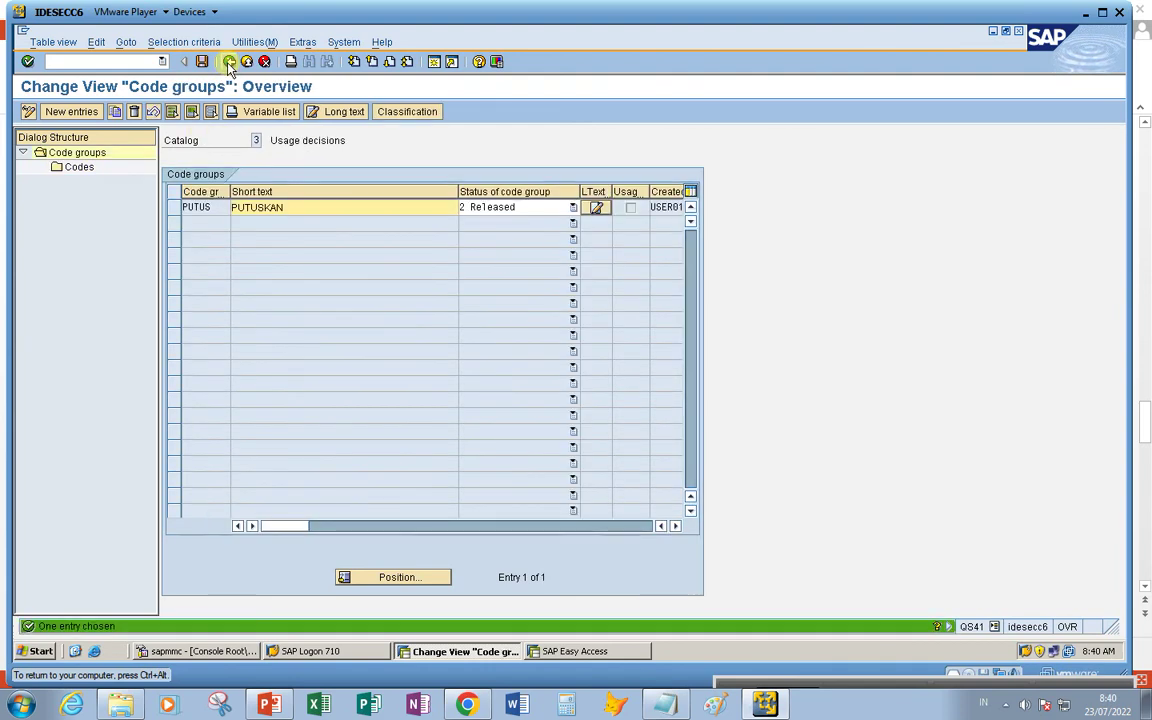
# Leave the code groups overview and open the Edit Selected Sets activity
pyautogui.click(229, 62)
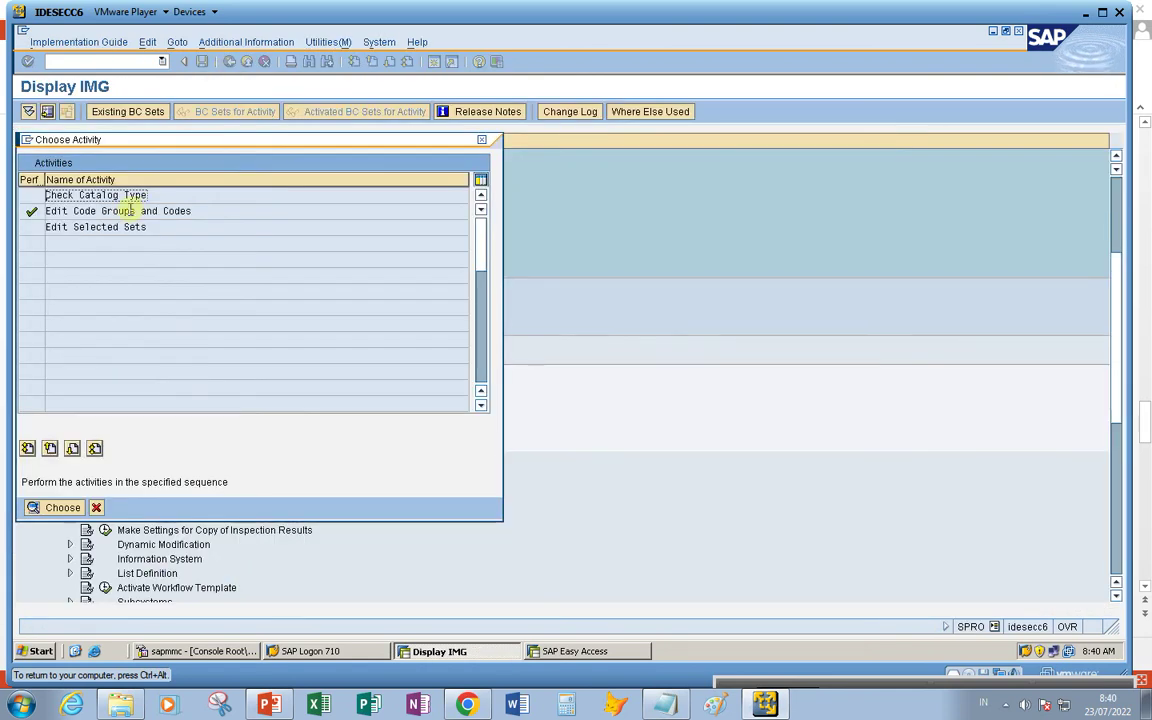
pyautogui.click(63, 227)
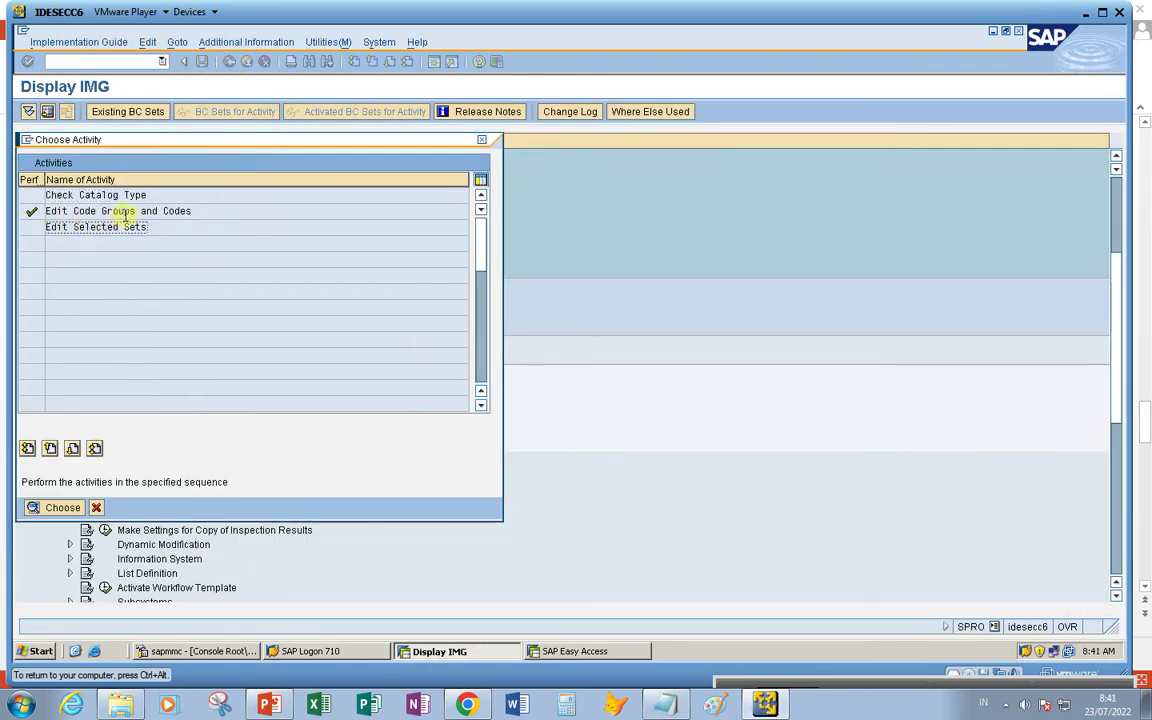
pyautogui.doubleClick(87, 228)
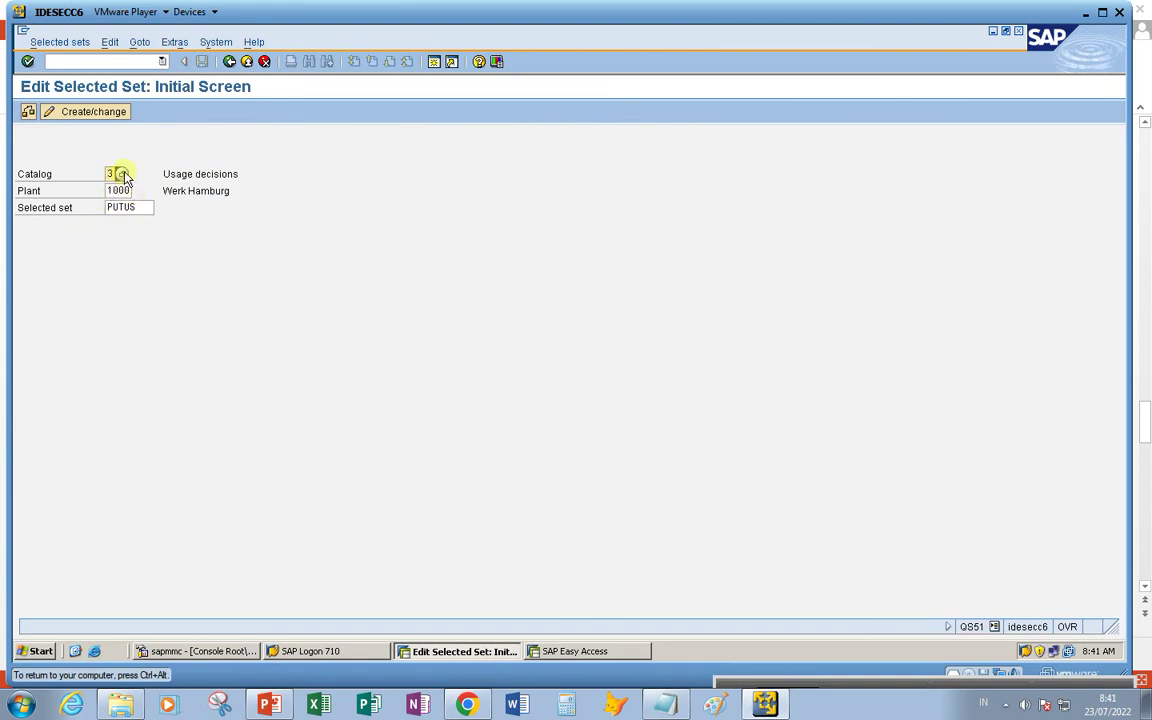
# Look up the existing selected sets of catalog 3 in plant 1000 and close the list without choosing one
pyautogui.doubleClick(167, 173)
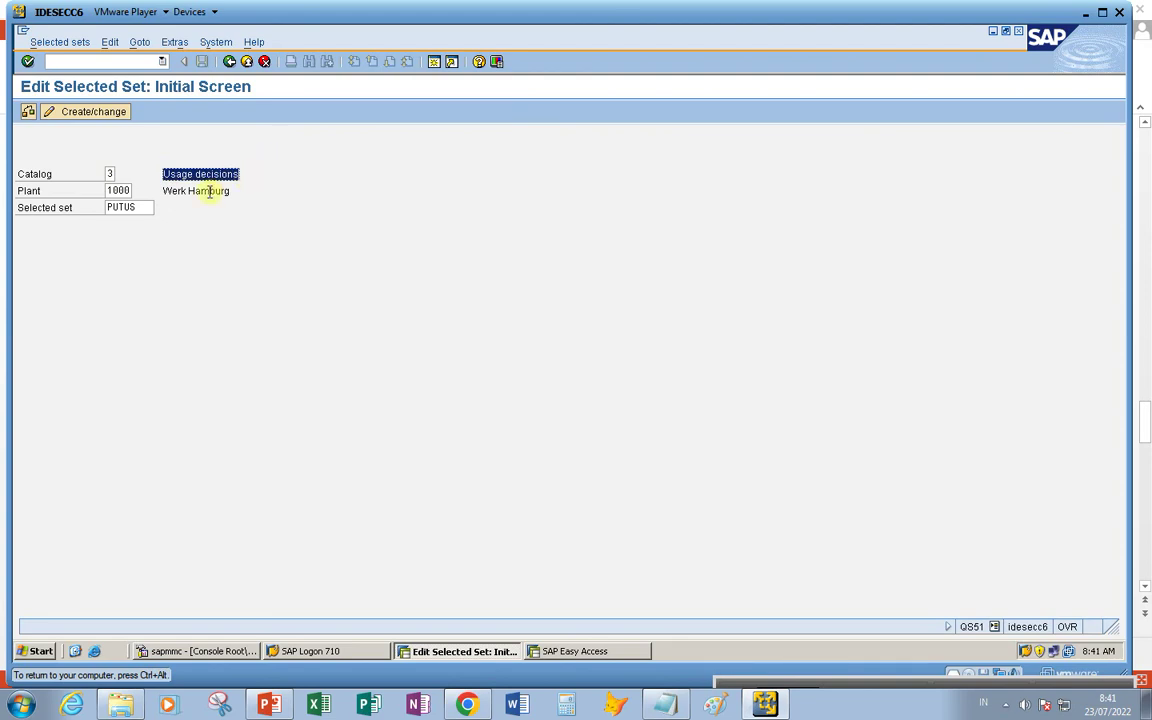
pyautogui.click(116, 210)
pyautogui.click(143, 206)
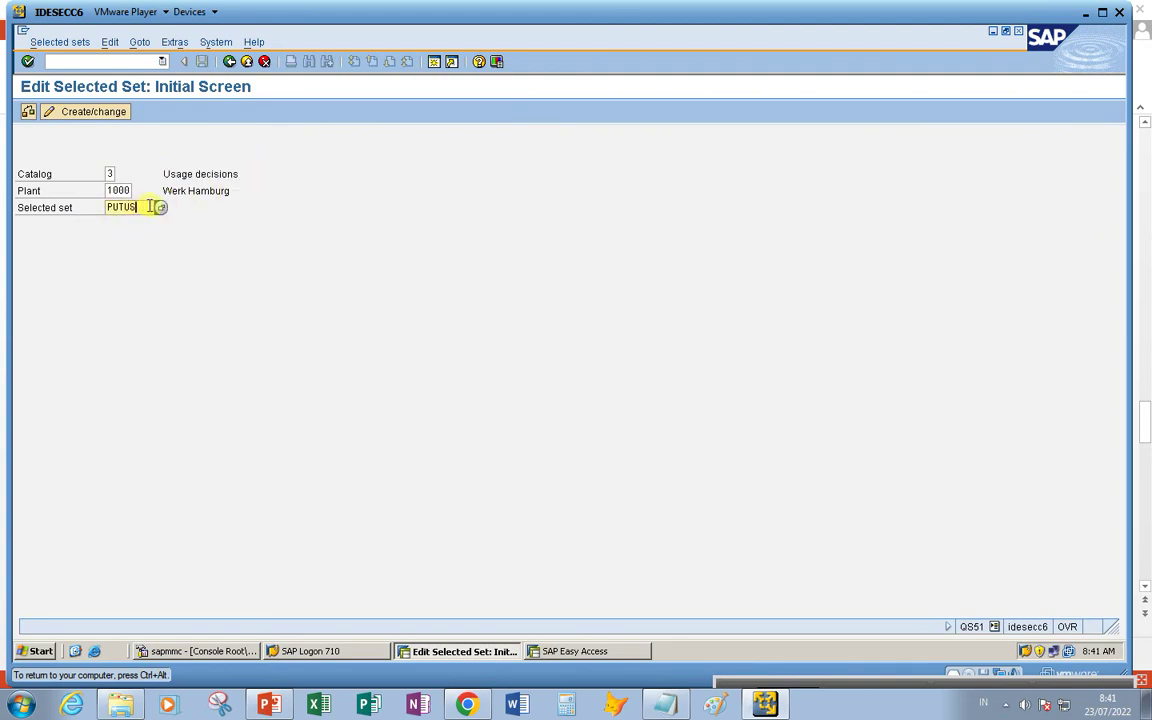
pyautogui.click(160, 209)
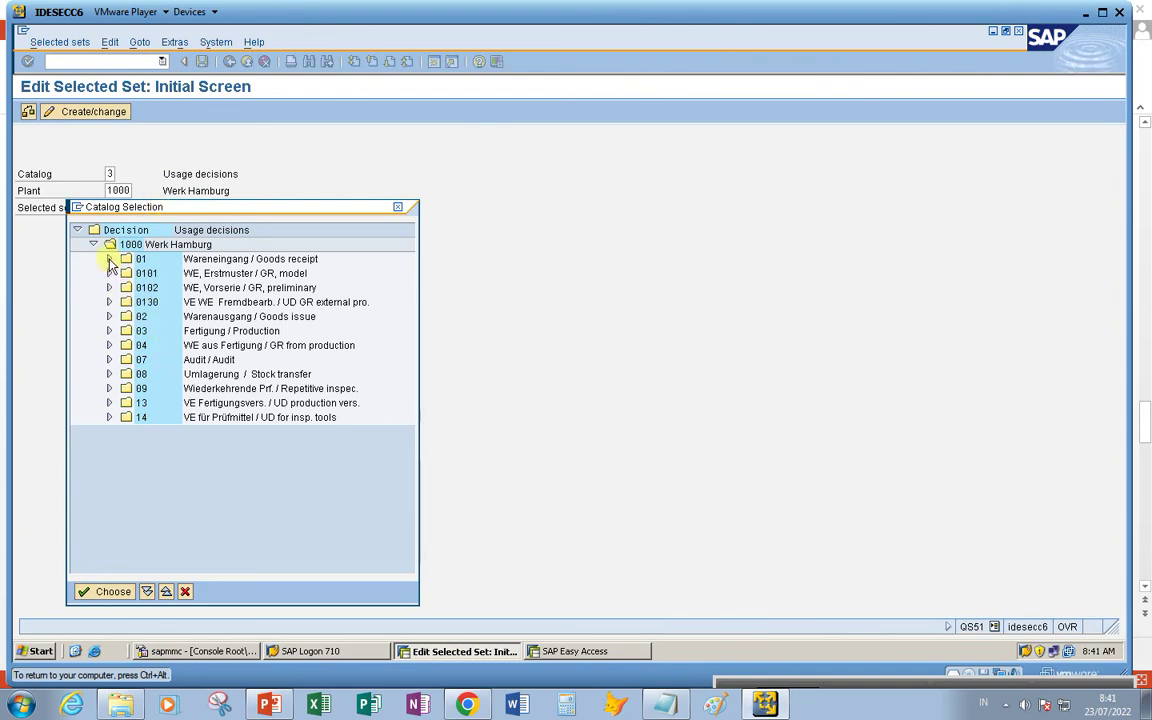
pyautogui.click(398, 207)
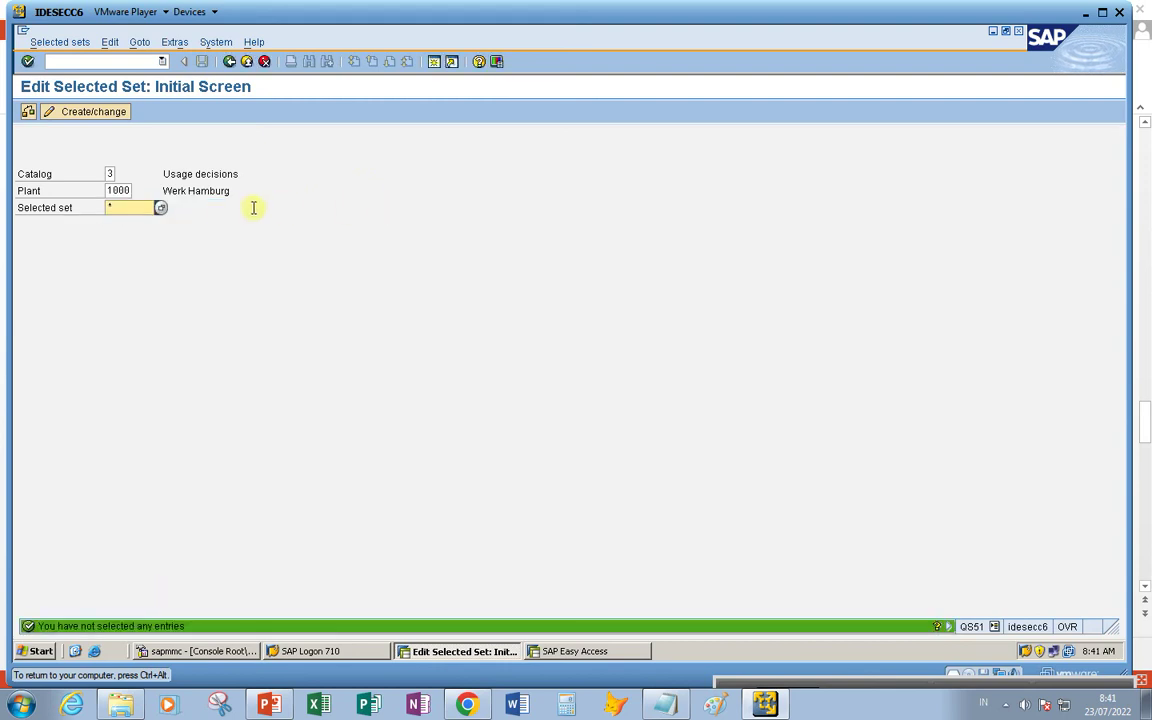
# Create selected set PUTUS for catalog 3 in plant 1000 with short text PUTUSKAN SAJA and status 2 Released
pyautogui.click(131, 208)
pyautogui.press('BackSpace')
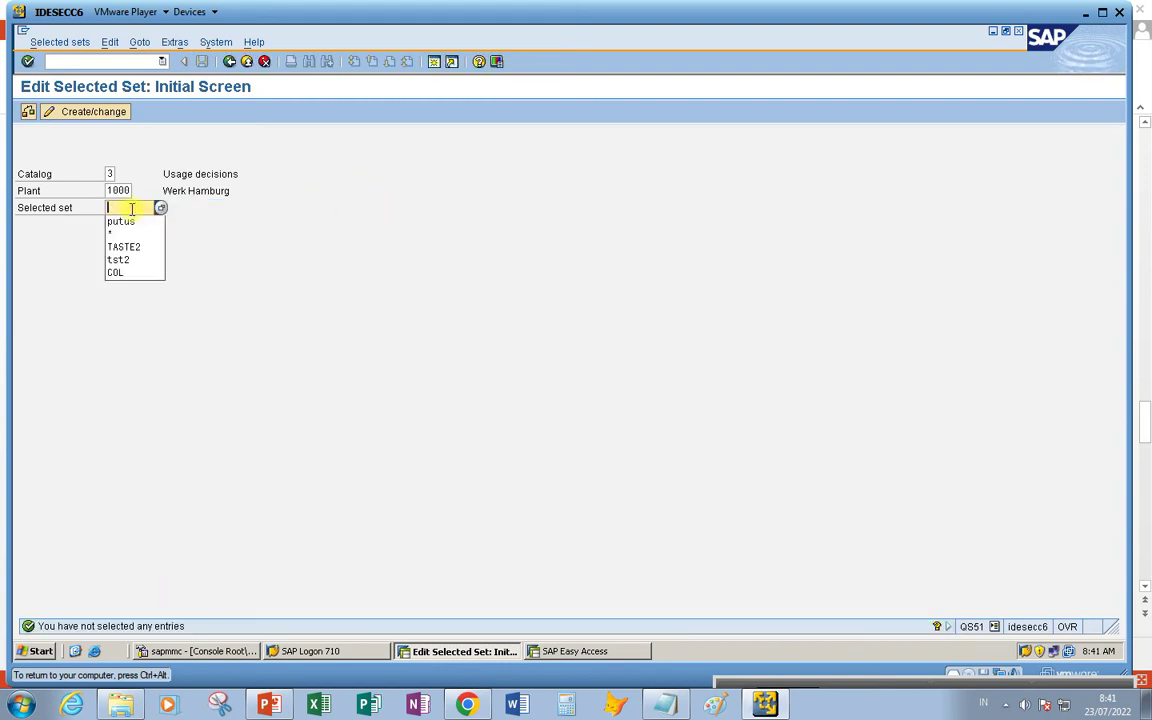
pyautogui.write('P')
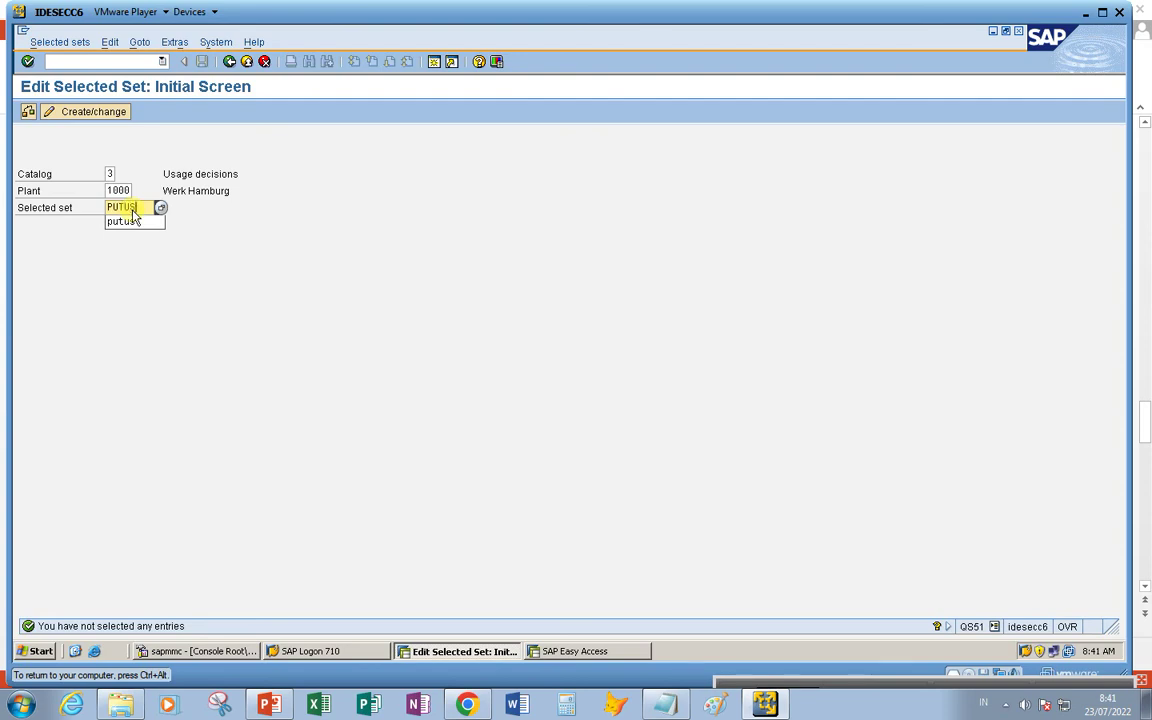
pyautogui.write('UTUS')
pyautogui.press('Return')
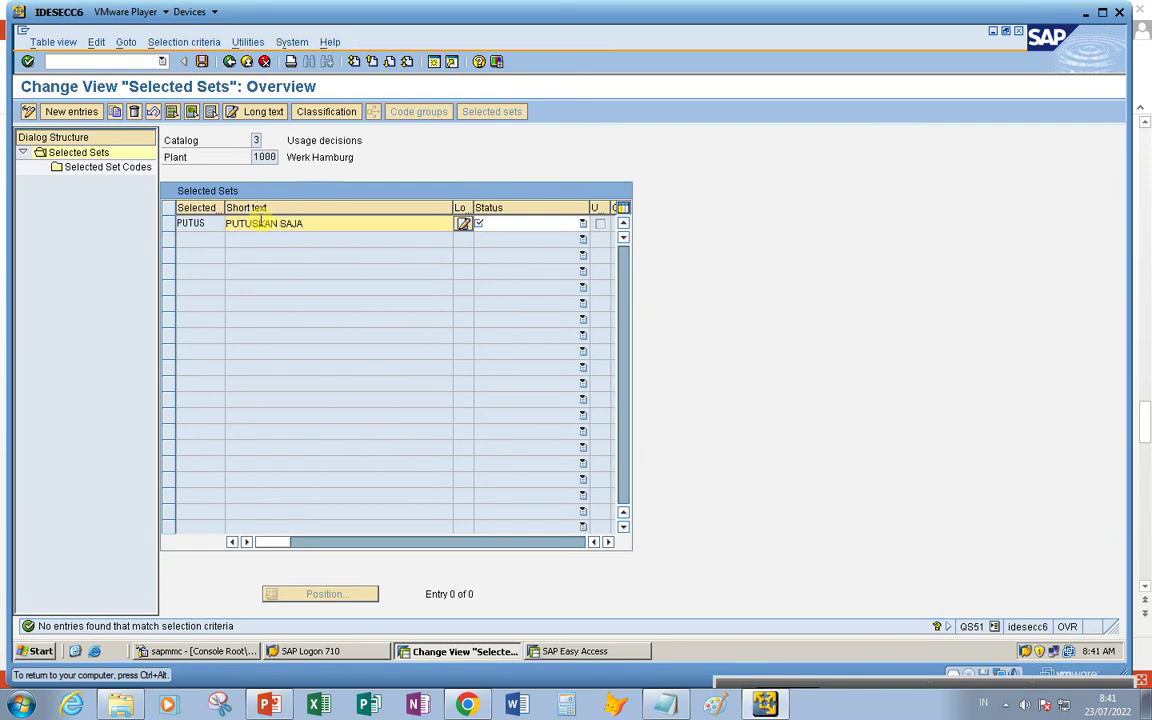
pyautogui.click(582, 223)
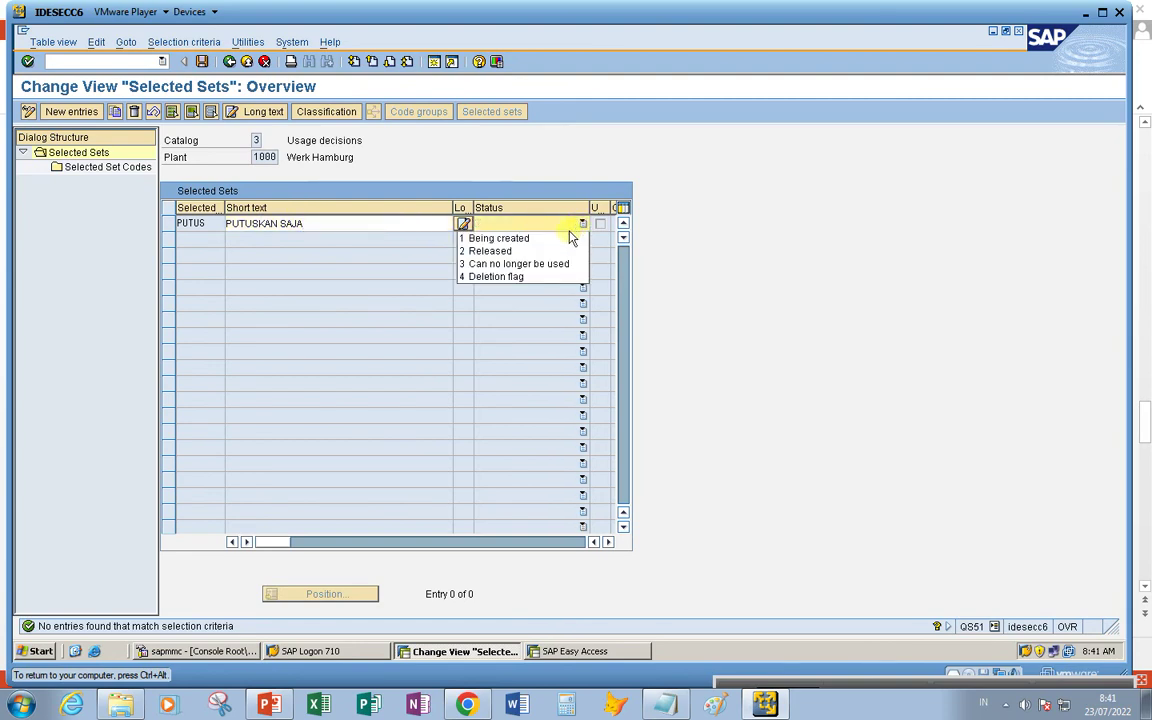
pyautogui.click(527, 250)
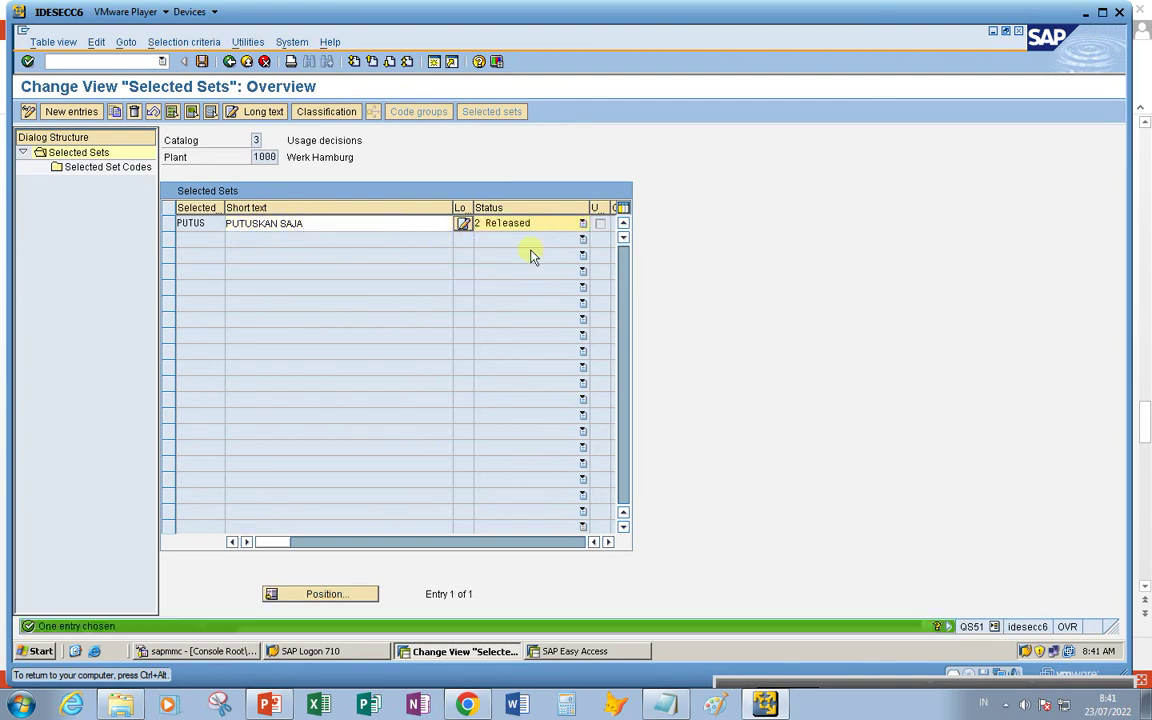
# Select set PUTUS, widen the dialog structure area and open the Selected Set Codes of this set
pyautogui.click(168, 223)
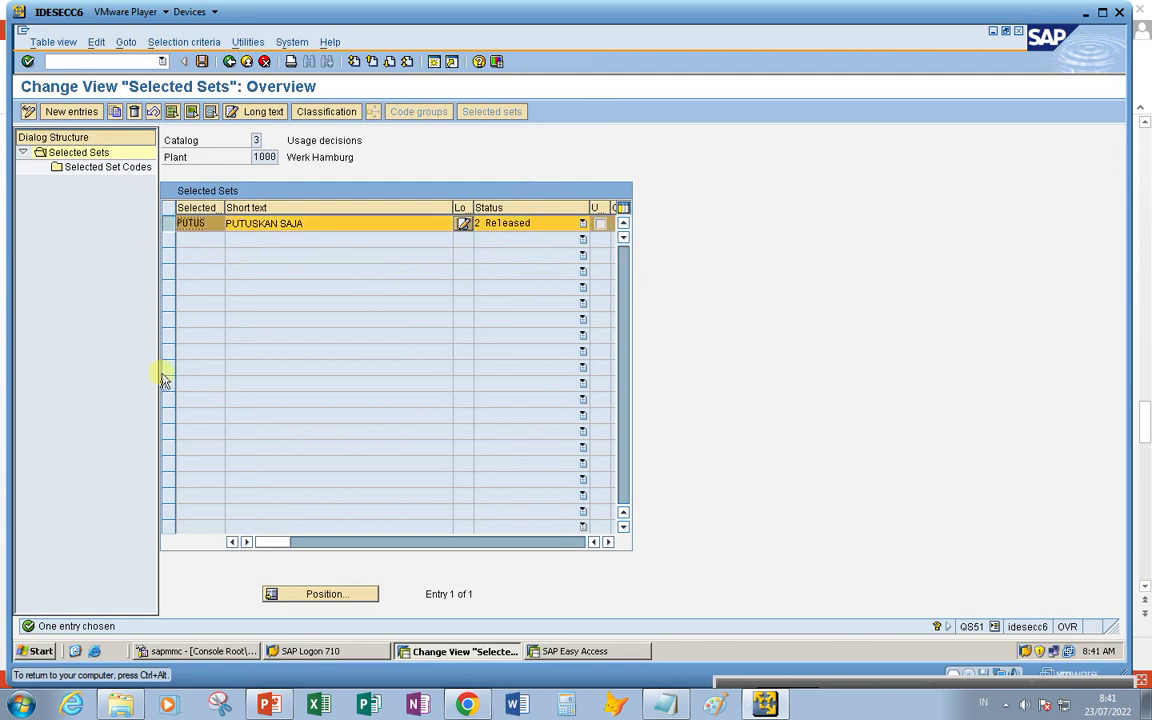
pyautogui.moveTo(158, 372); pyautogui.dragTo(255, 365)
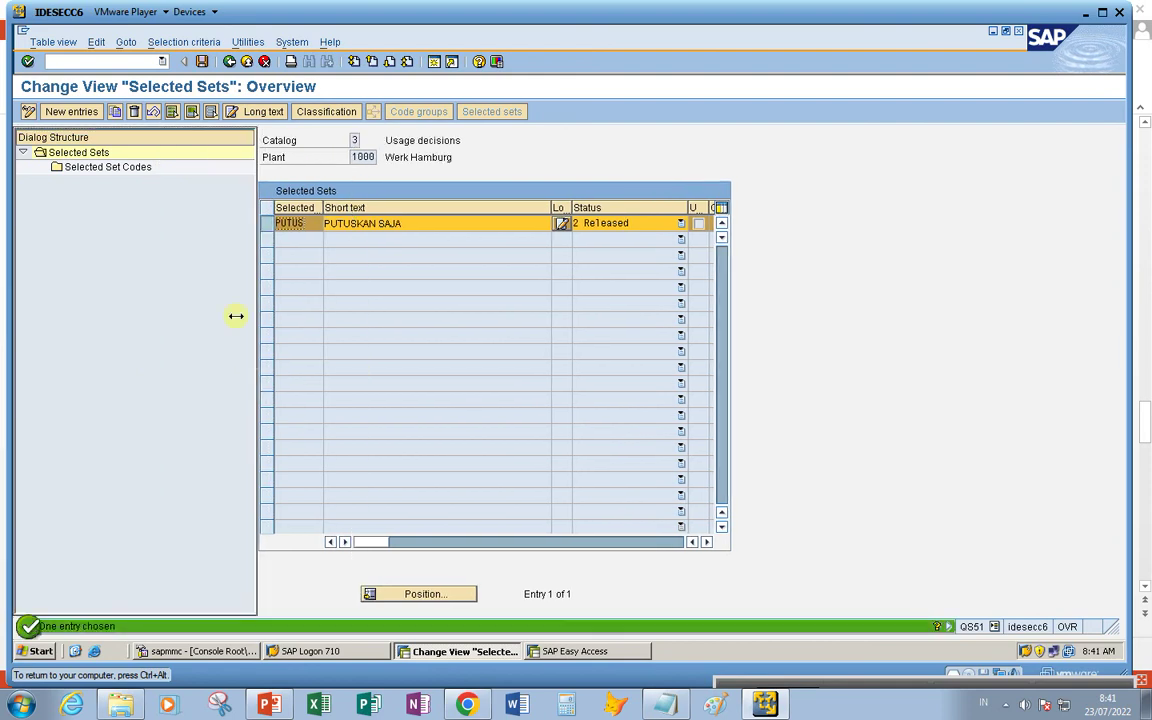
pyautogui.doubleClick(117, 168)
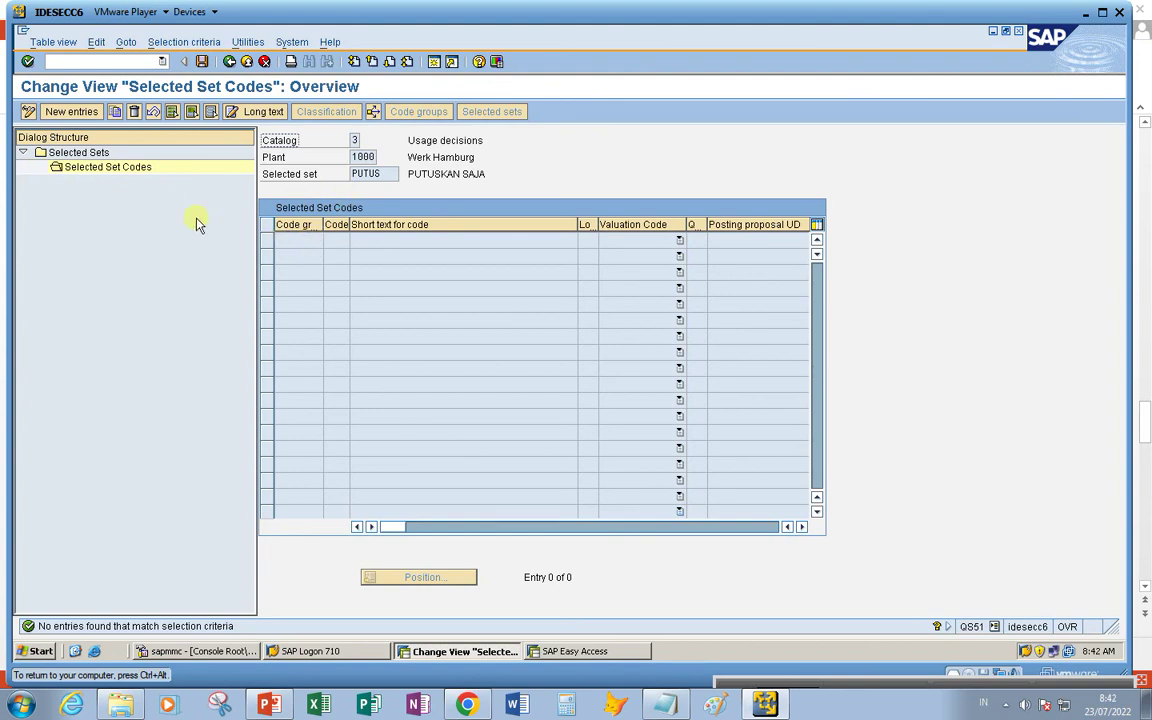
# Add code 01 Accepted (OK) of code group PUTUS as a new entry with valuation code A Accepted (OK)
pyautogui.click(70, 111)
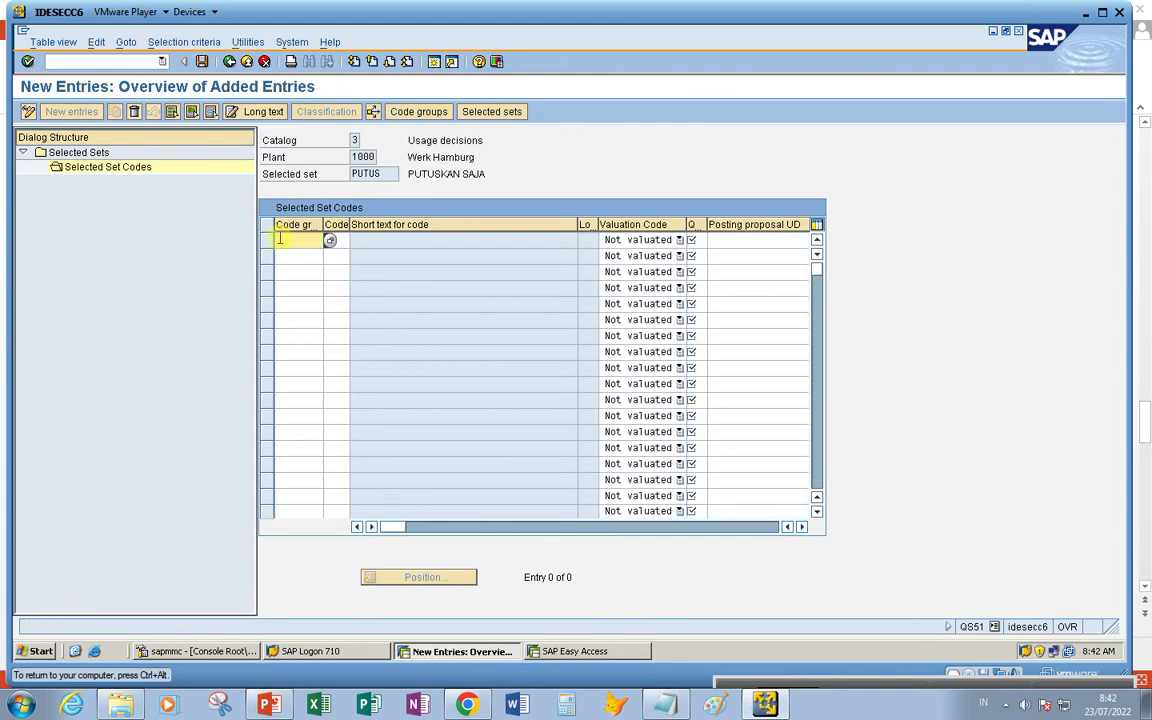
pyautogui.click(330, 240)
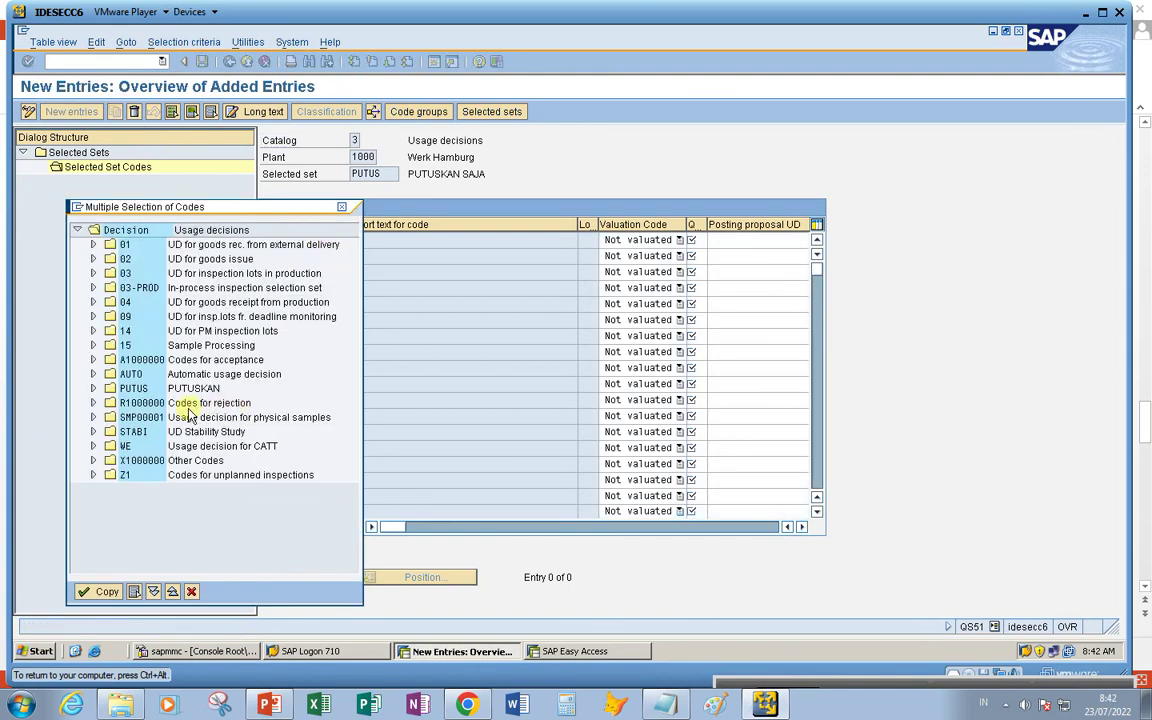
pyautogui.click(93, 388)
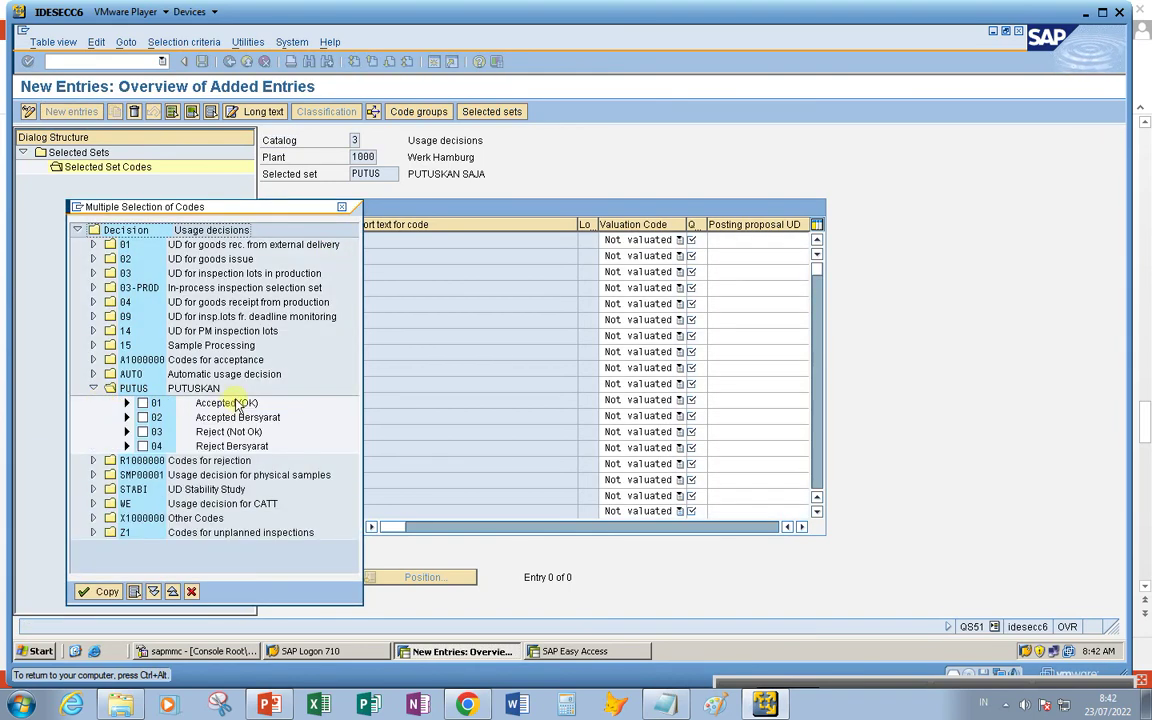
pyautogui.click(142, 402)
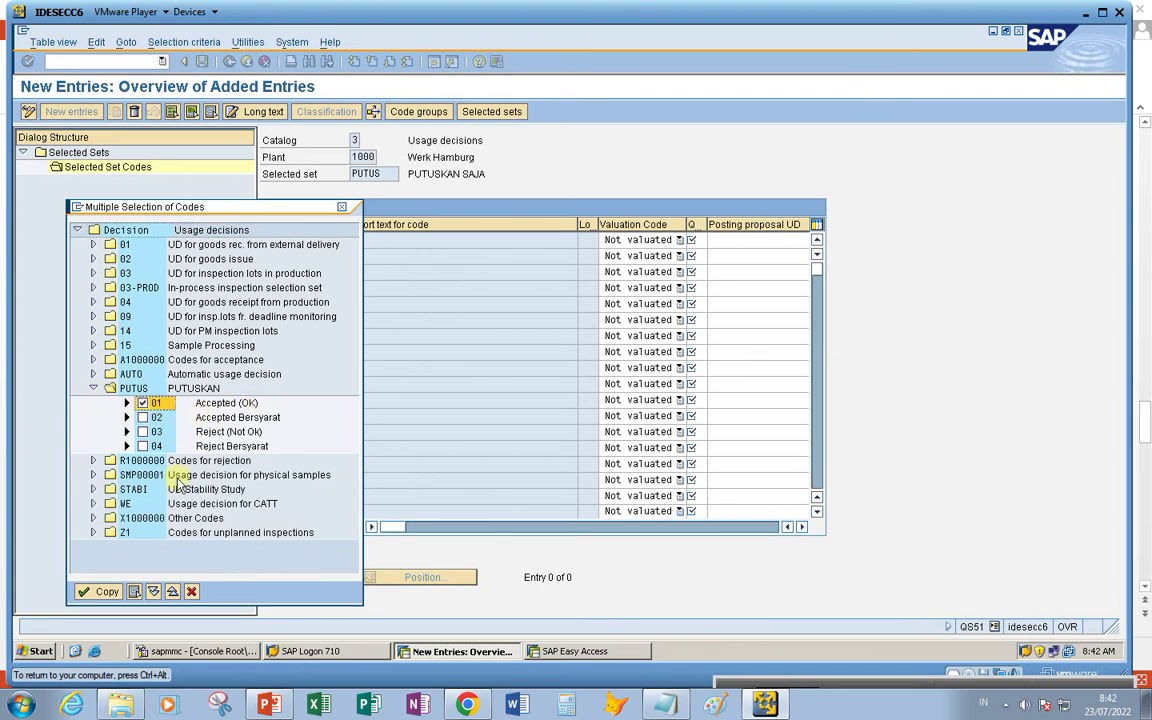
pyautogui.click(103, 591)
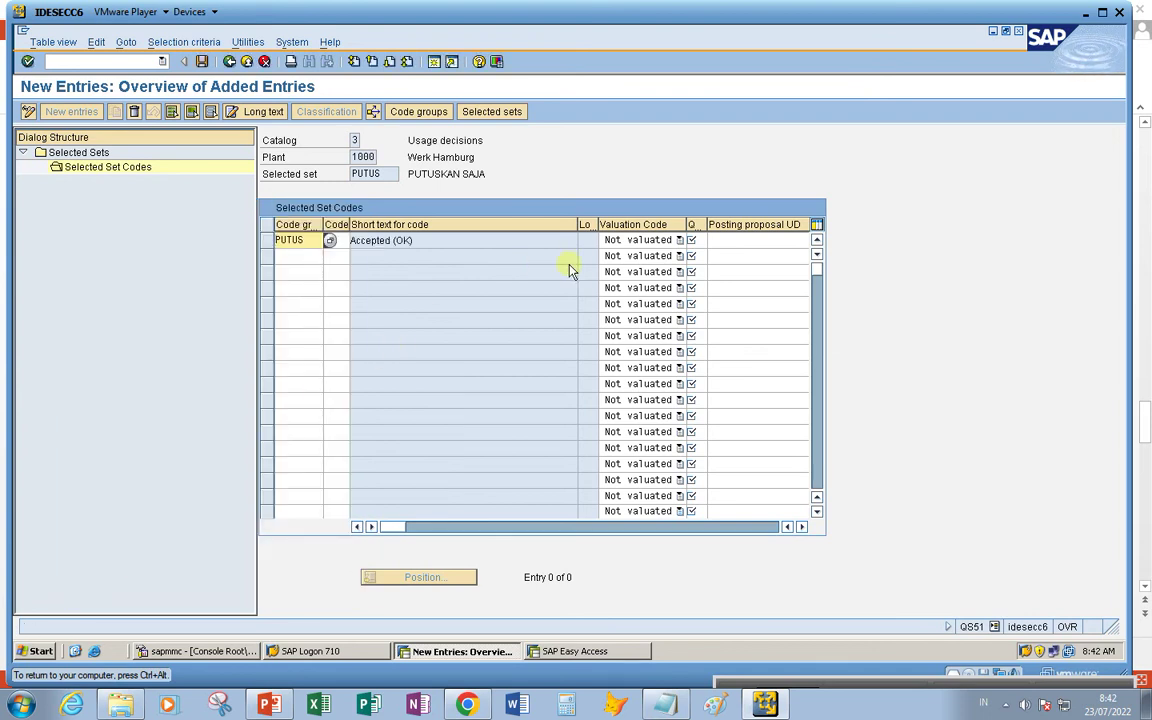
pyautogui.click(681, 241)
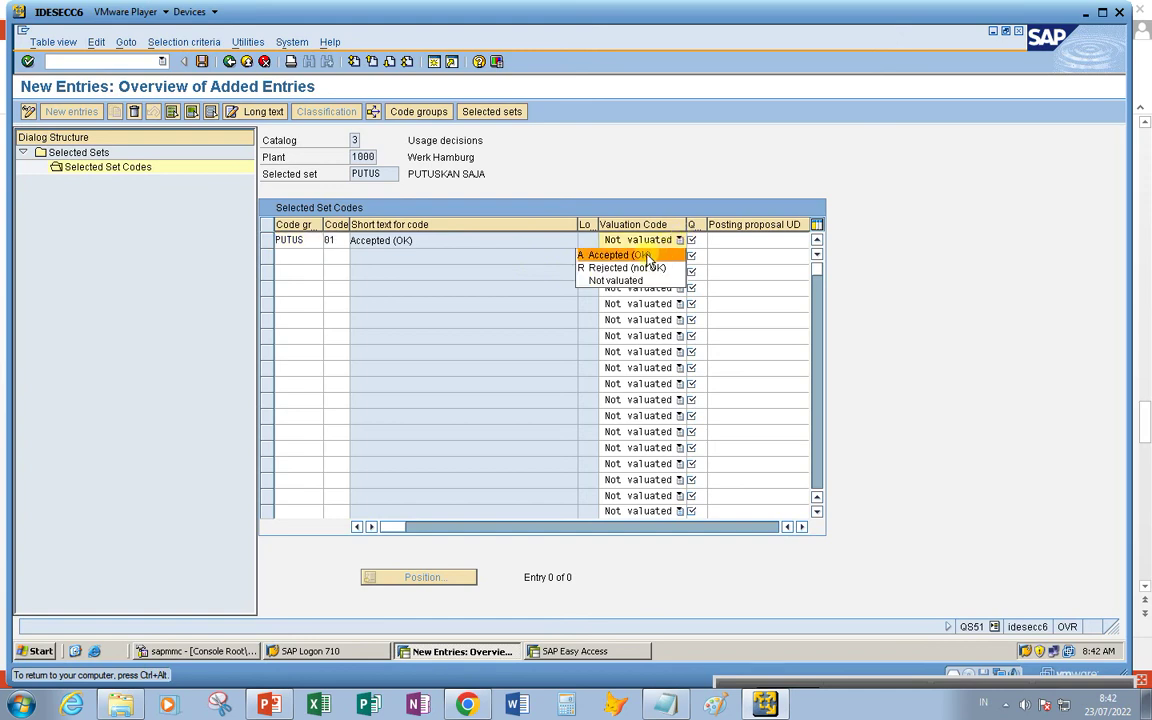
pyautogui.click(648, 256)
# Add code 02 Accepted Bersyarat of code group PUTUS in the second row with valuation code A Accepted (OK)
pyautogui.click(312, 256)
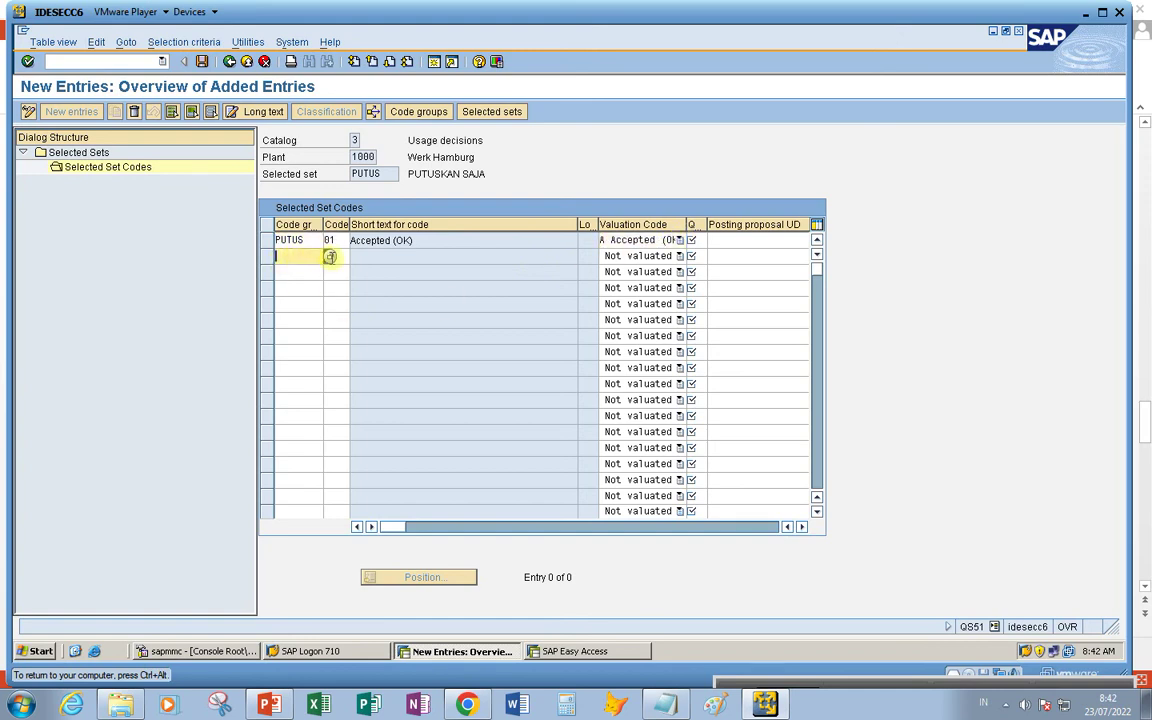
pyautogui.click(331, 257)
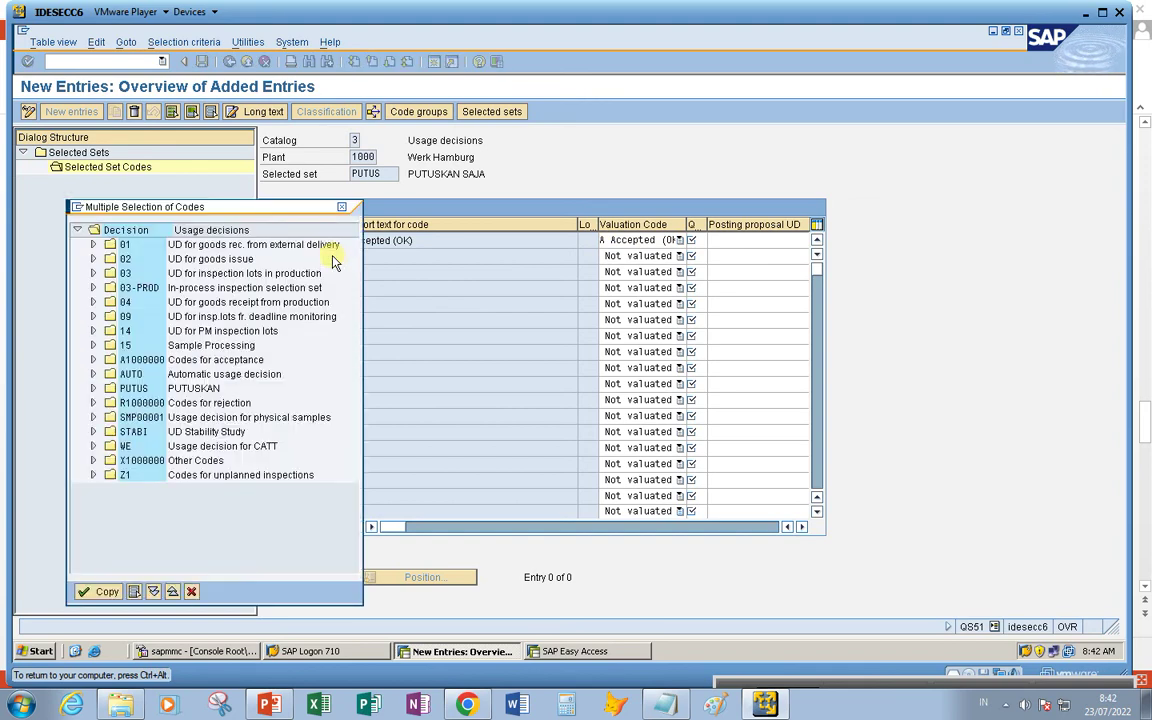
pyautogui.click(93, 388)
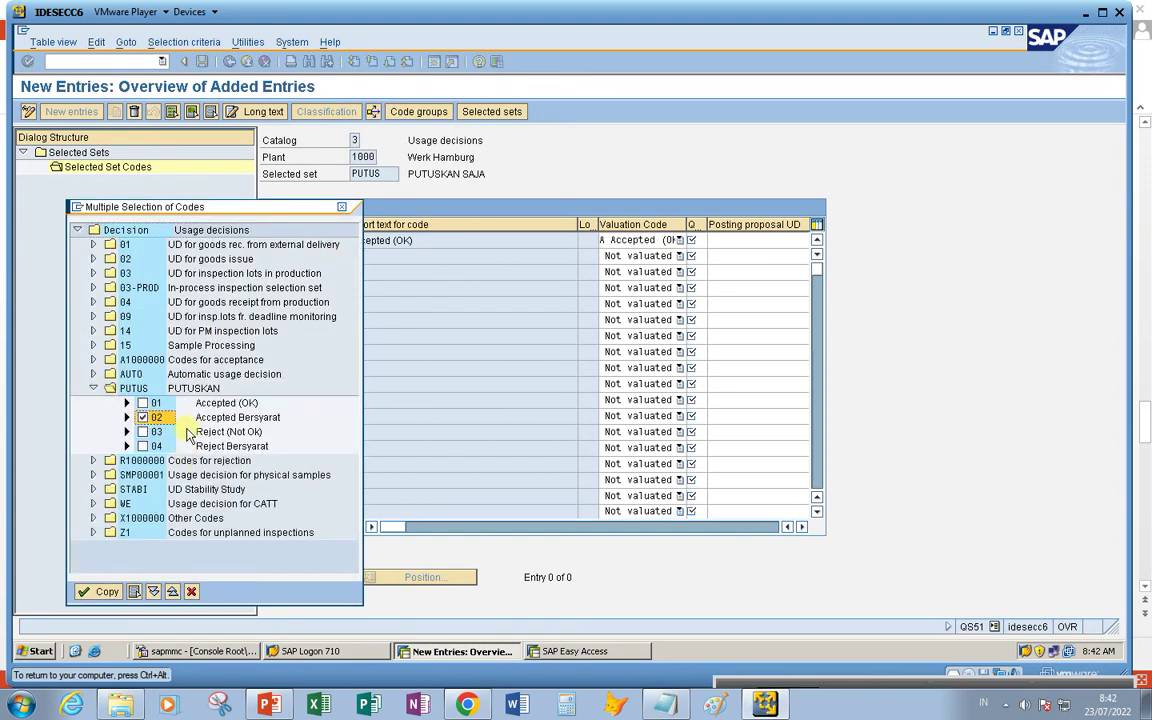
pyautogui.click(143, 417)
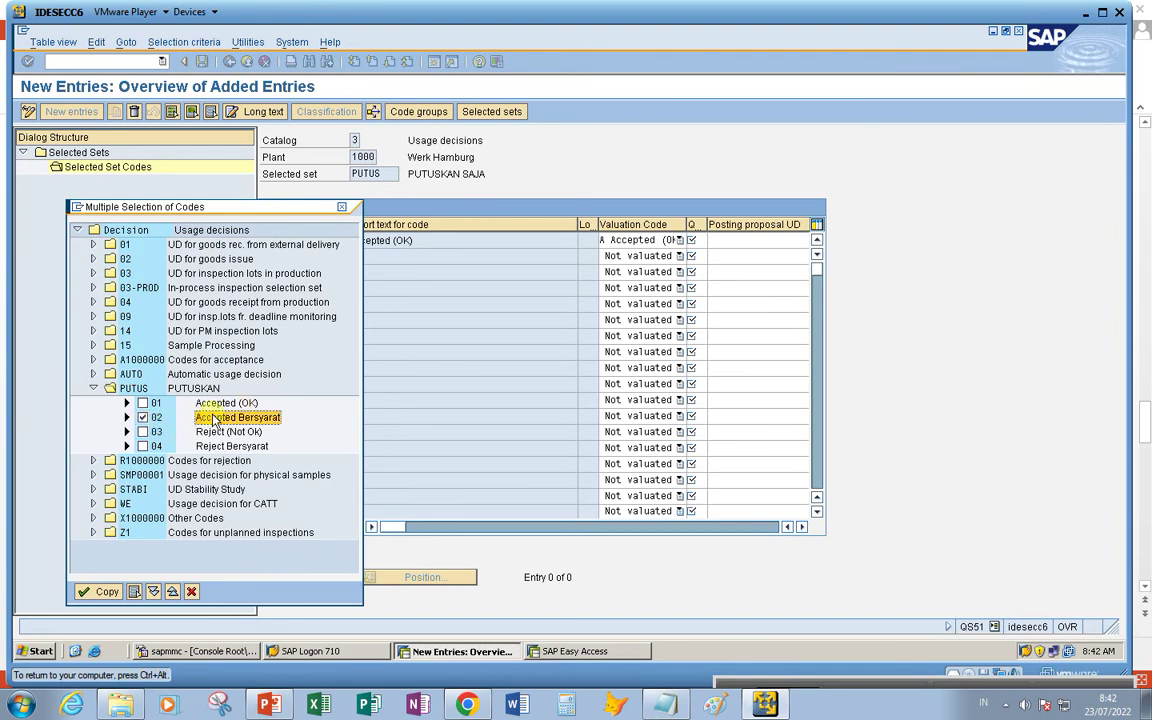
pyautogui.click(98, 591)
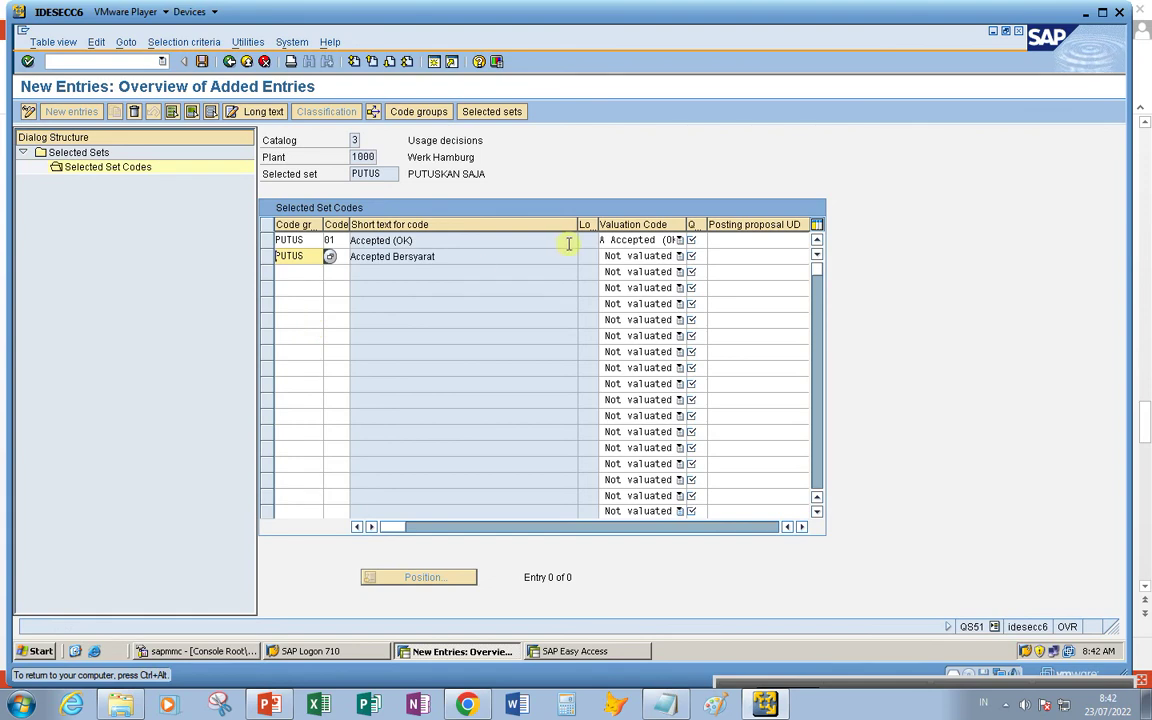
pyautogui.click(664, 256)
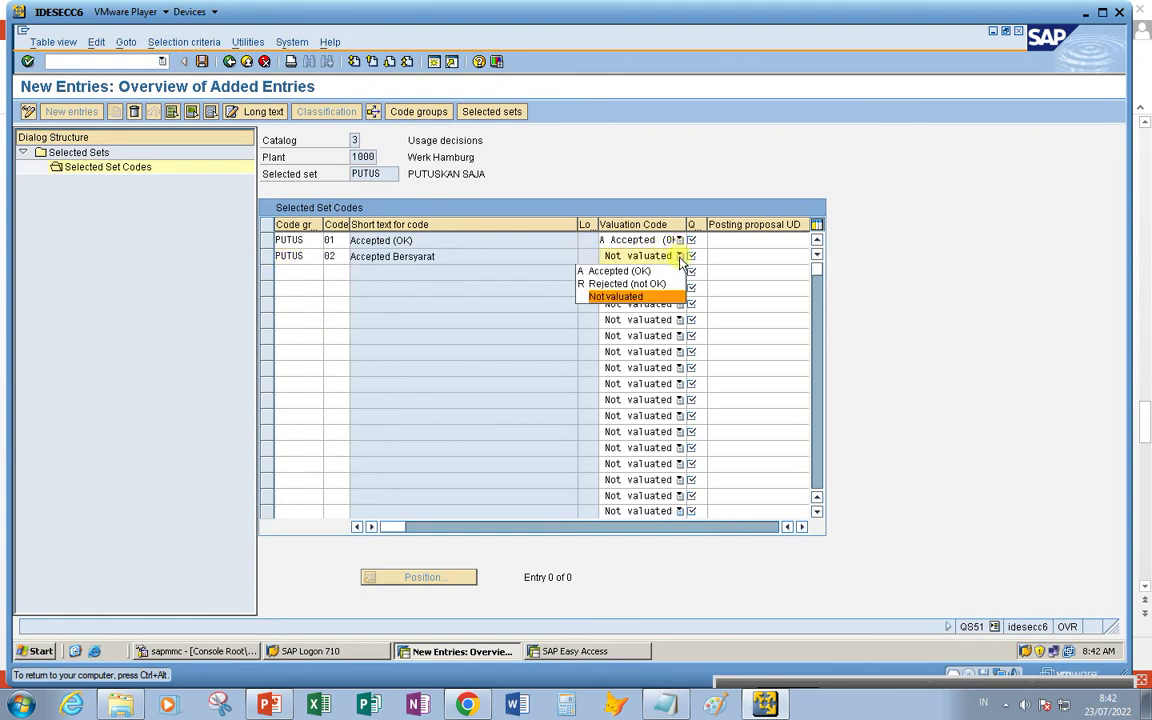
pyautogui.click(660, 272)
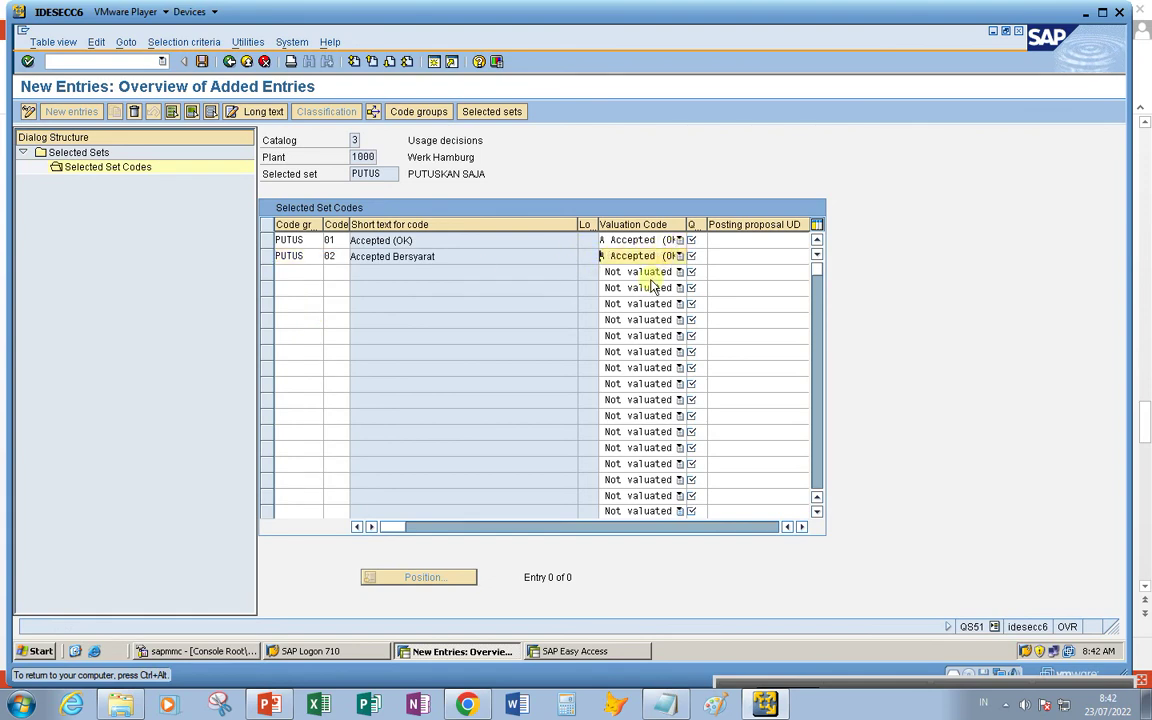
# Add code 03 Reject (Not Ok) of code group PUTUS in the third row with valuation code R Rejected (not OK)
pyautogui.click(296, 272)
pyautogui.click(329, 272)
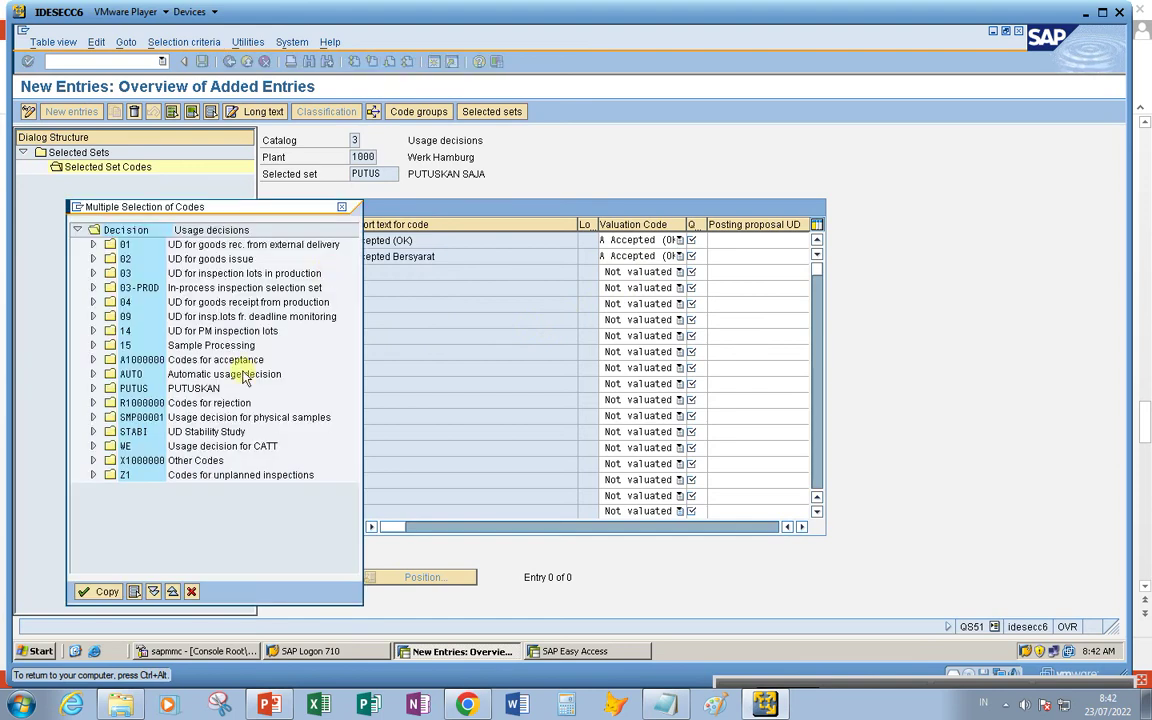
pyautogui.click(93, 388)
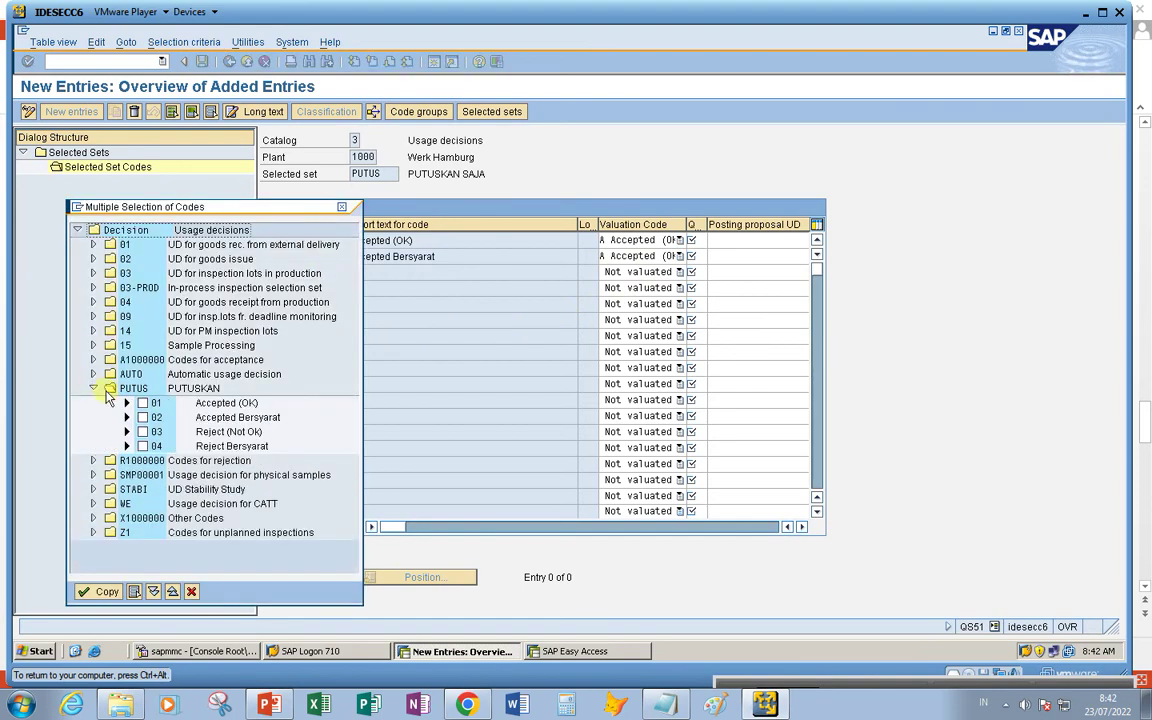
pyautogui.click(143, 431)
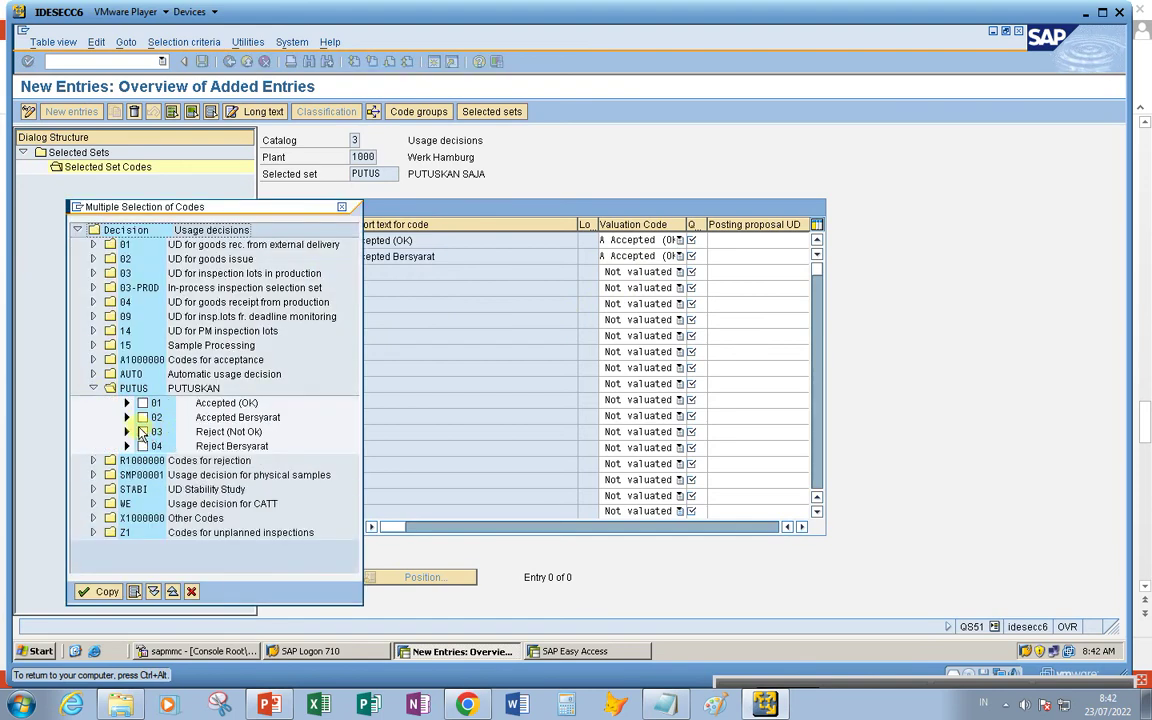
pyautogui.click(100, 591)
pyautogui.click(610, 272)
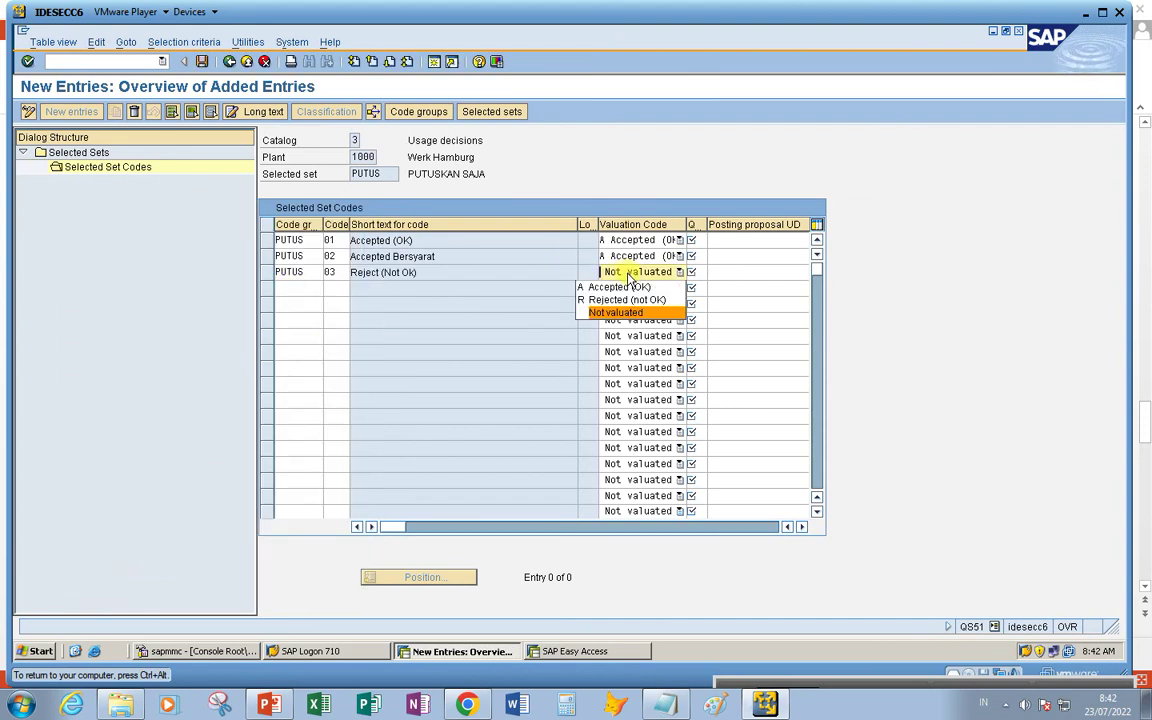
pyautogui.click(690, 273)
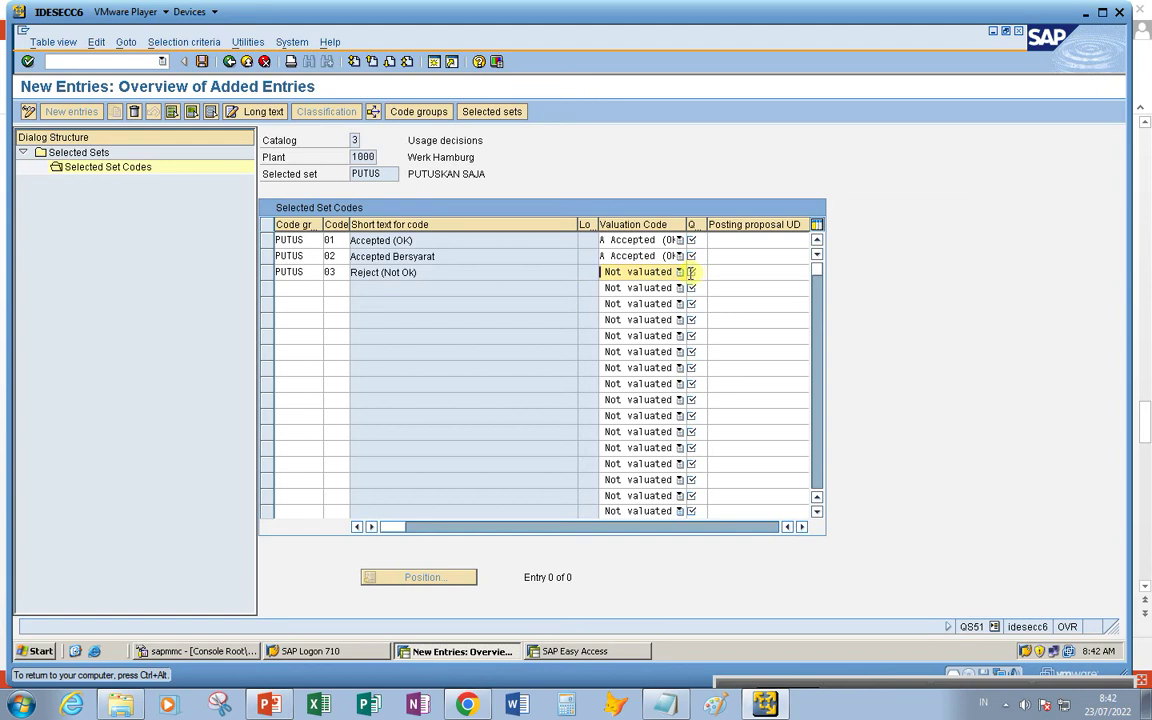
pyautogui.click(680, 272)
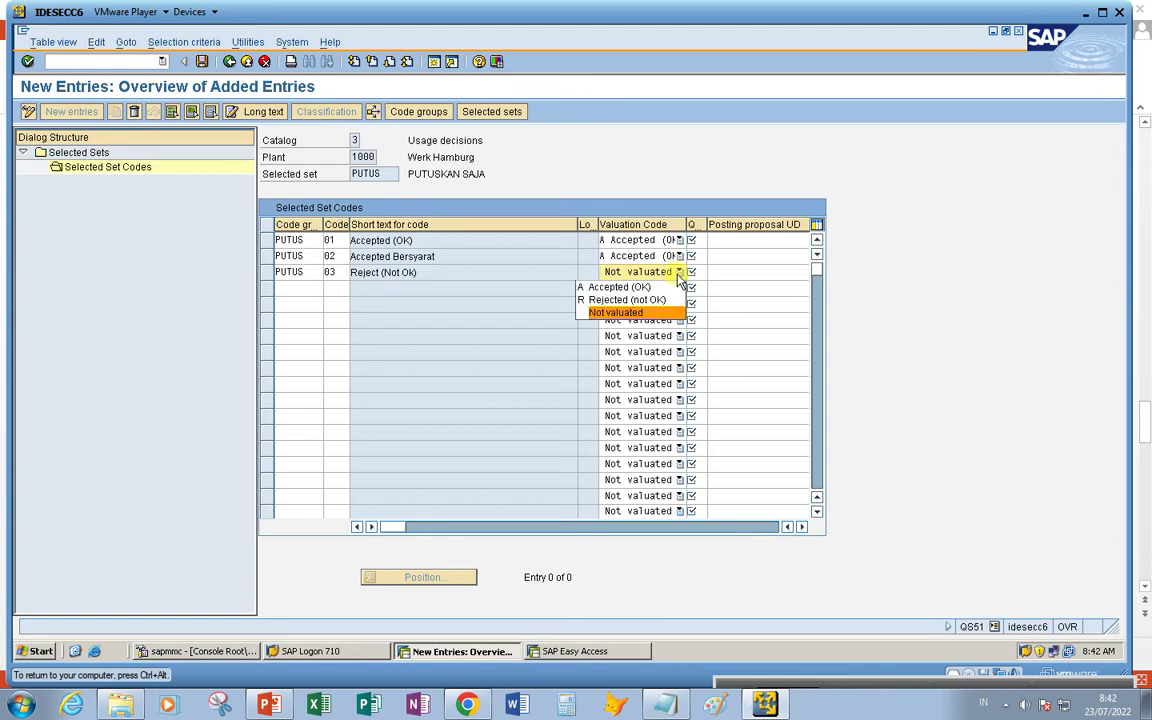
pyautogui.click(626, 300)
# Add code 04 Reject Bersyarat of code group PUTUS in the fourth row with valuation code A Accepted (OK)
pyautogui.click(302, 288)
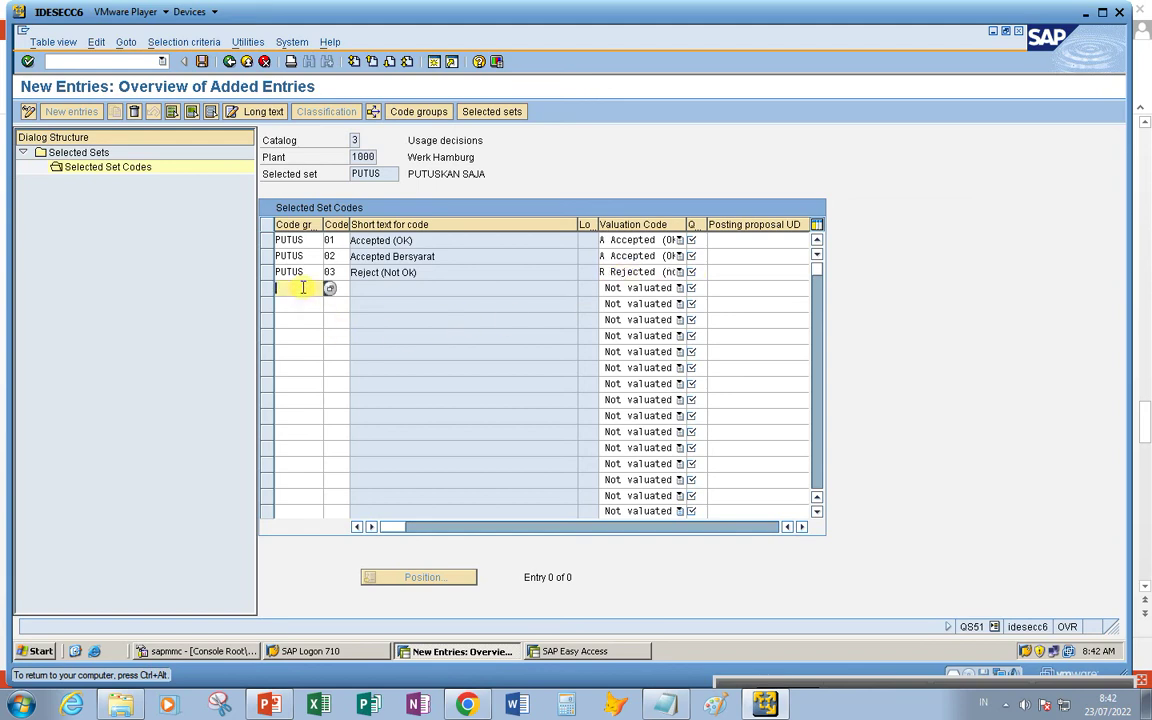
pyautogui.click(329, 288)
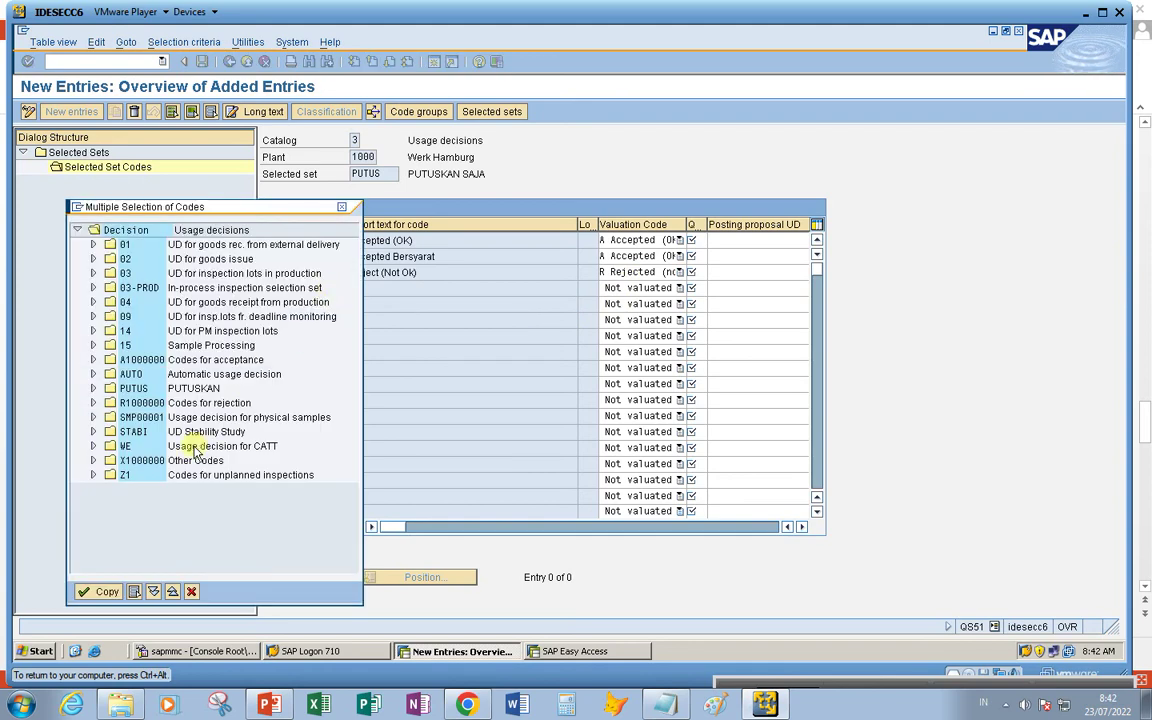
pyautogui.click(93, 388)
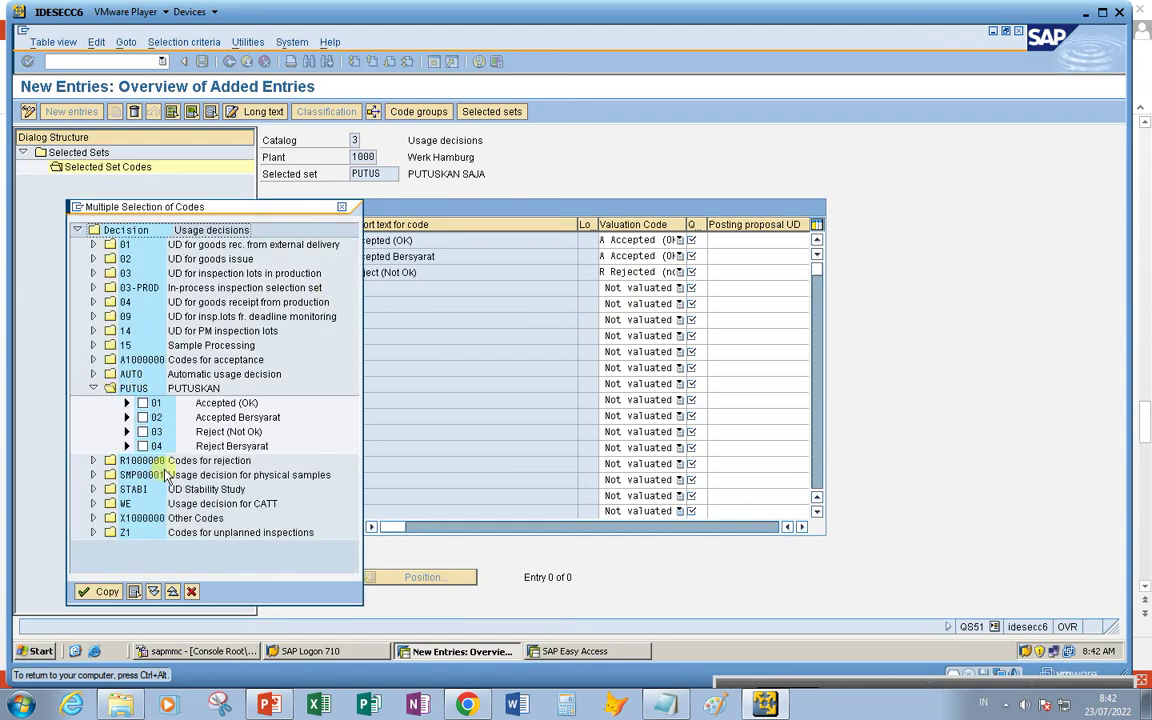
pyautogui.click(142, 446)
pyautogui.click(98, 591)
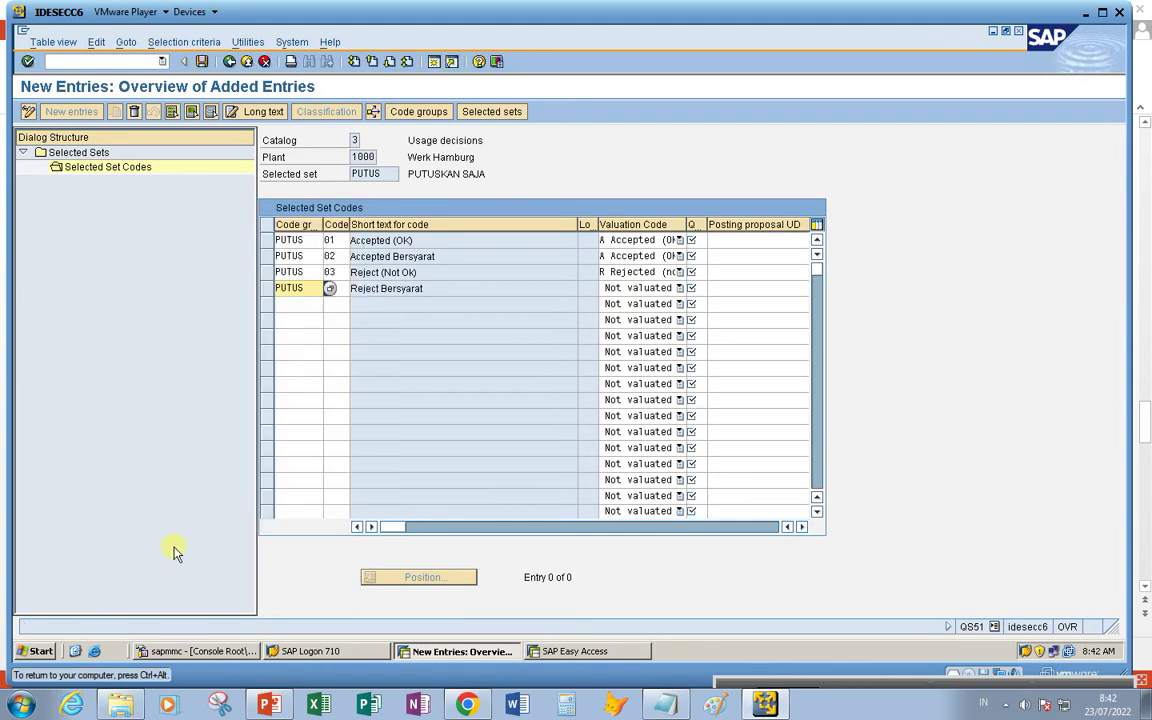
pyautogui.click(680, 288)
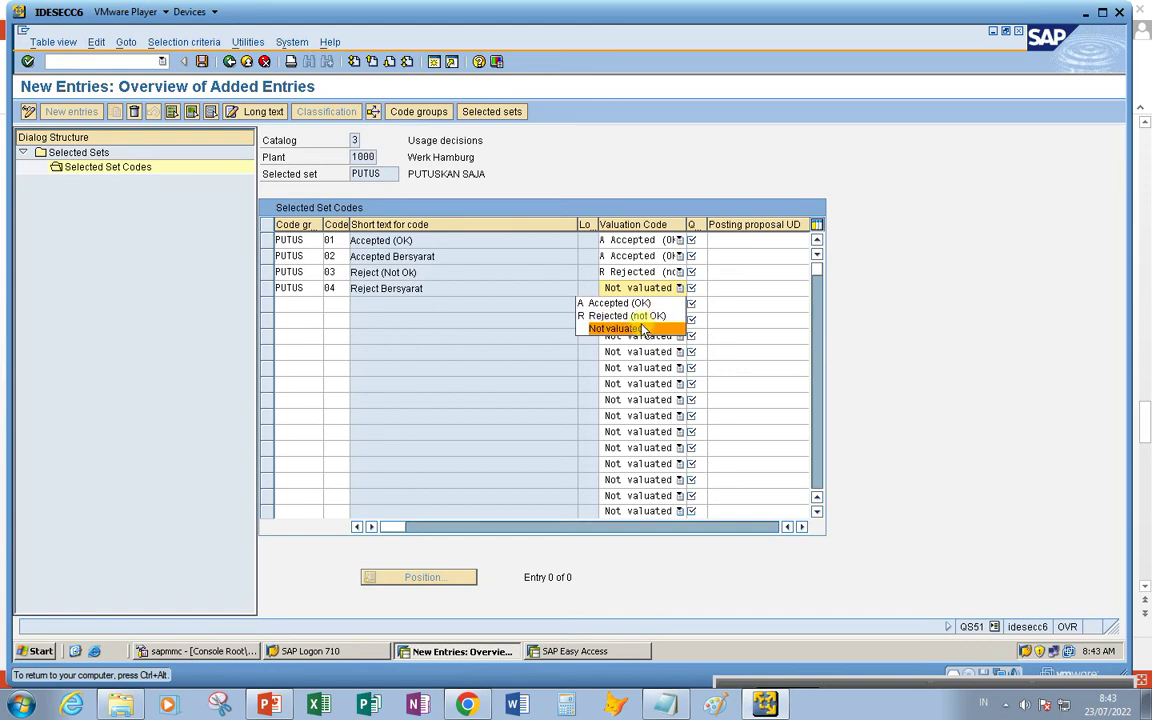
pyautogui.click(636, 304)
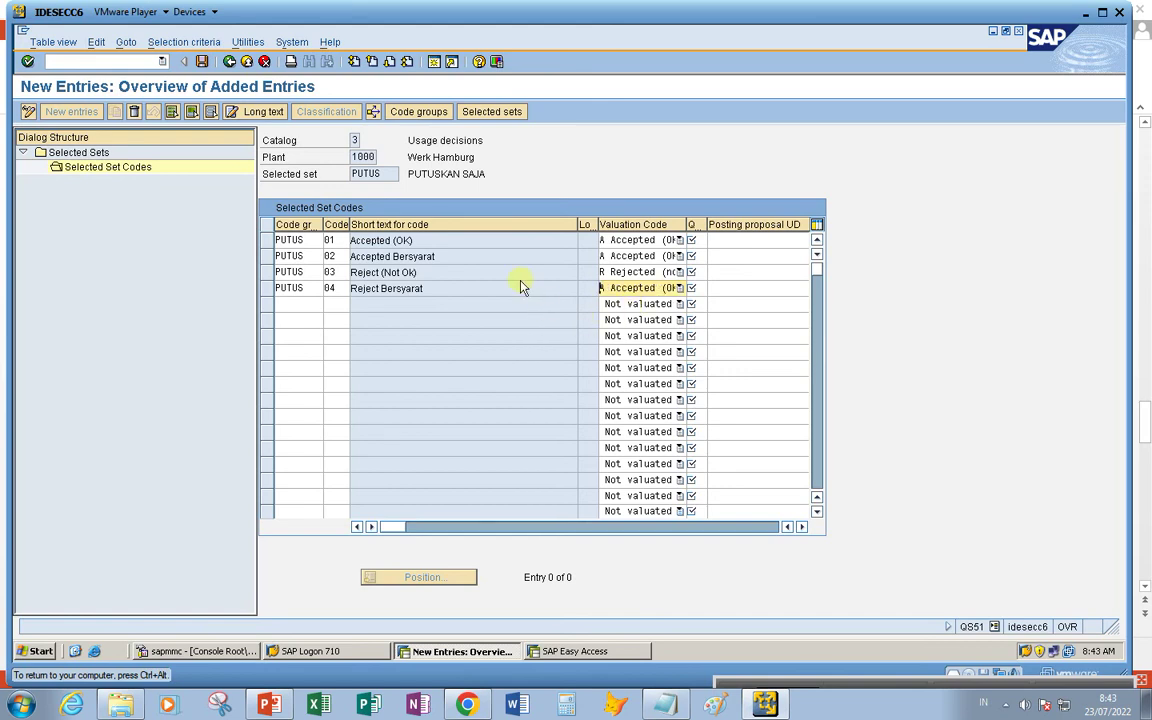
# Set the quality scores of codes 01 to 04 to 100, 80, 20 and 30 and save them in customizing request SIPK900047
pyautogui.press('Return')
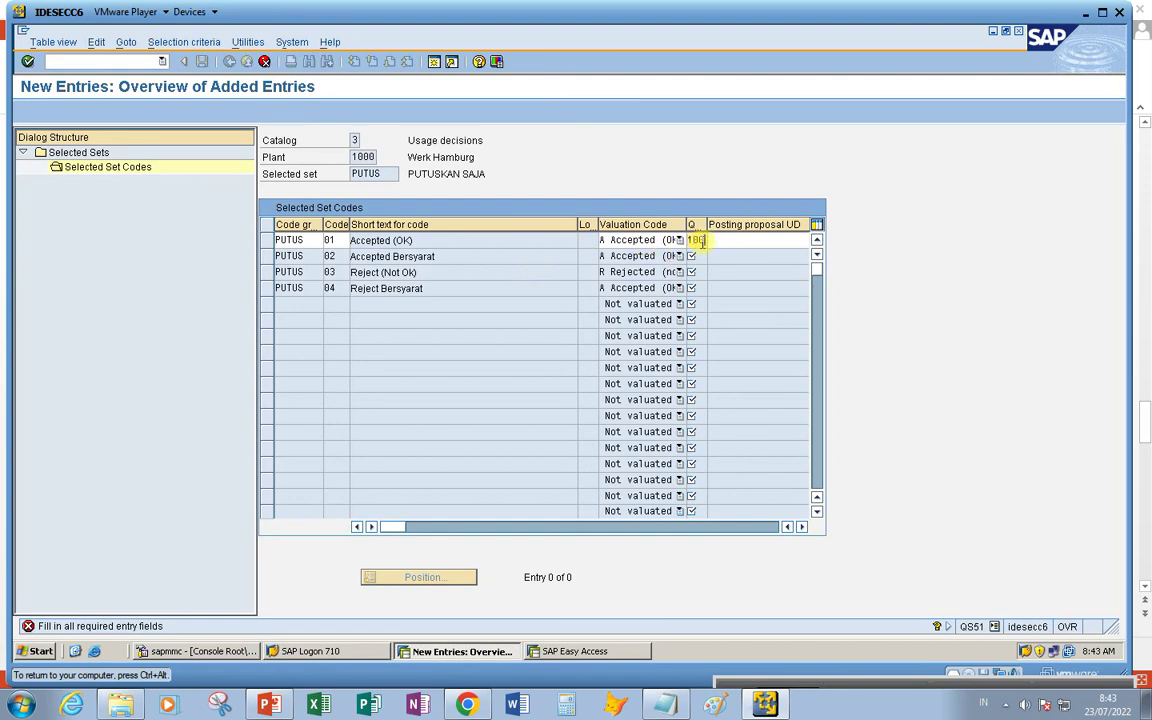
pyautogui.press('Down')
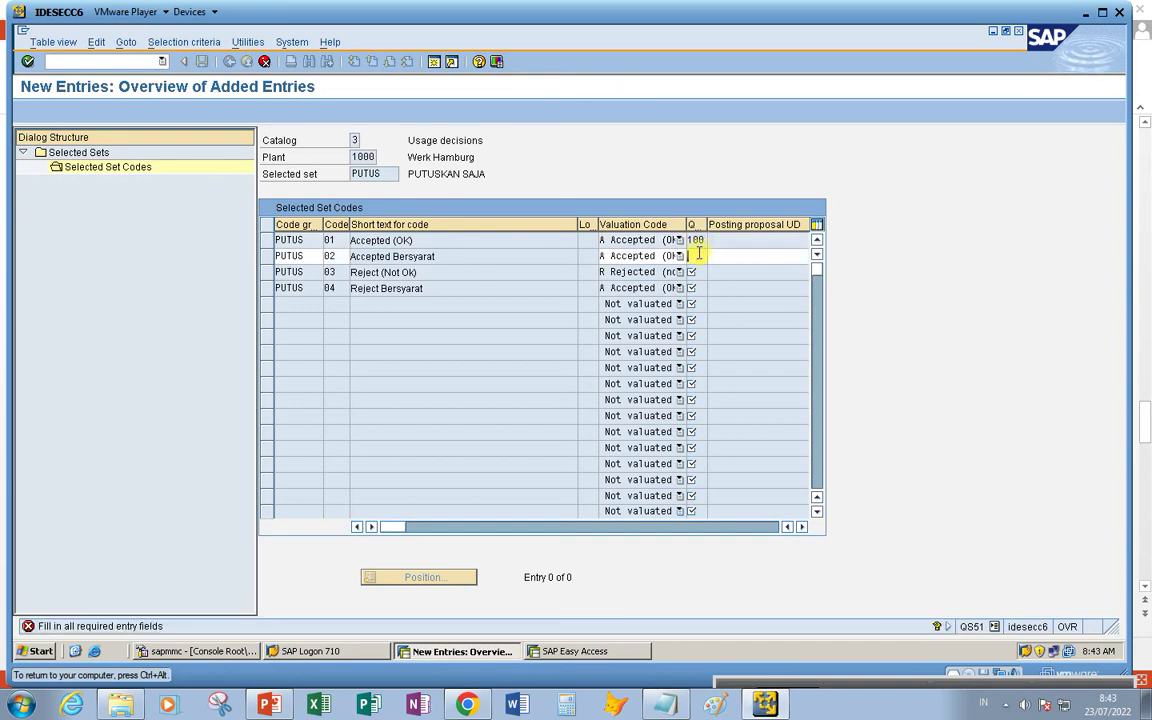
pyautogui.press('Down')
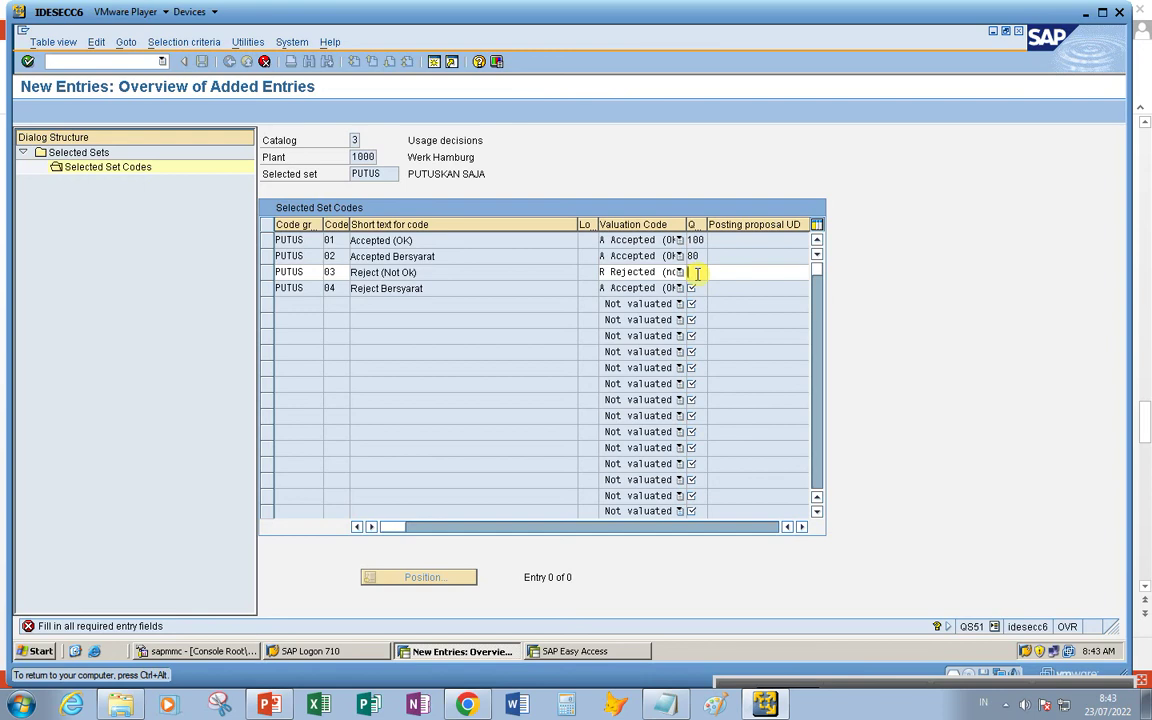
pyautogui.press('Down')
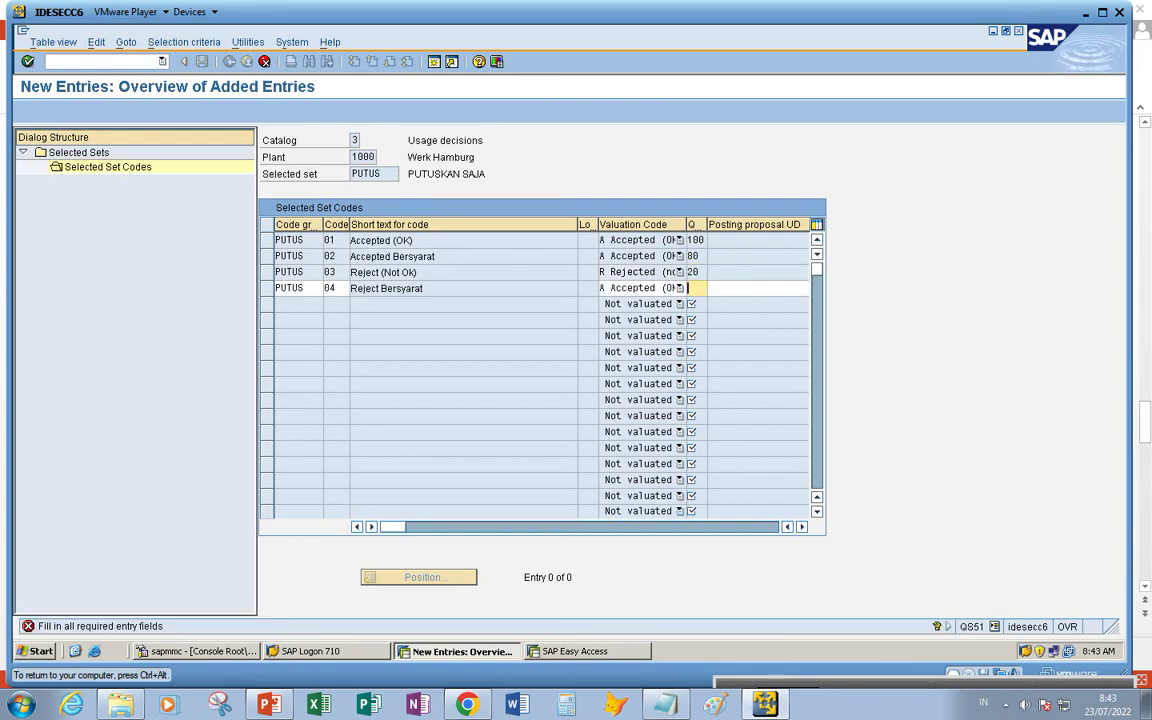
pyautogui.write('30')
pyautogui.press('Return')
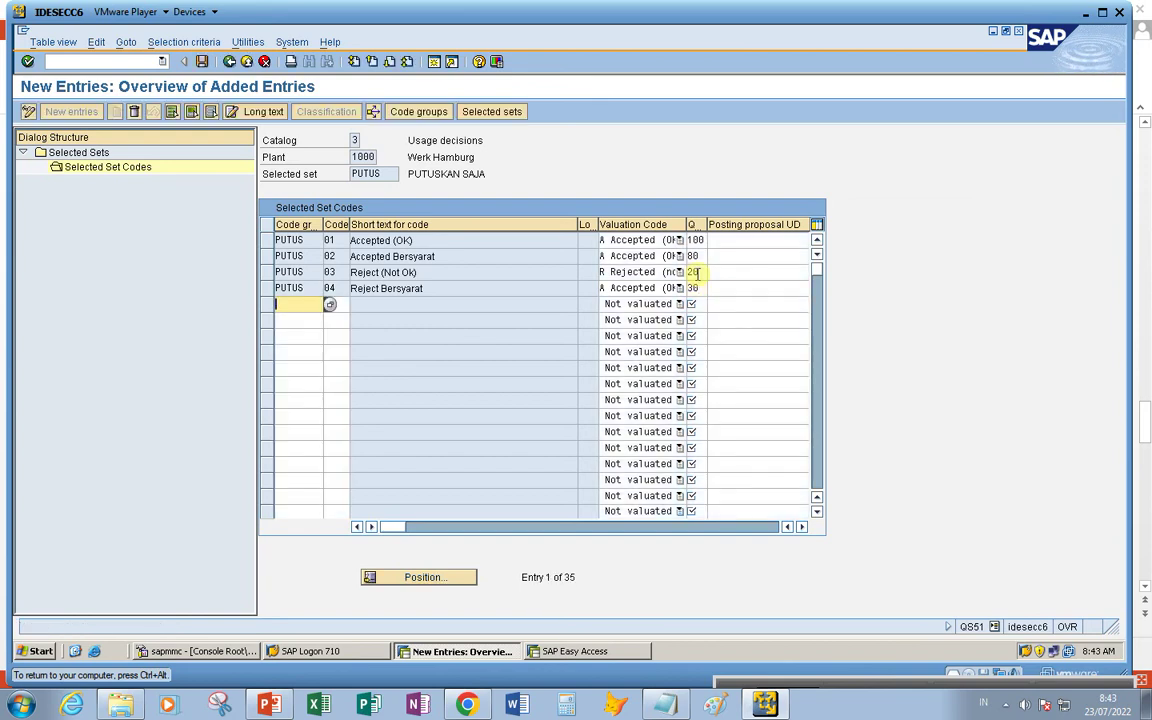
pyautogui.click(201, 61)
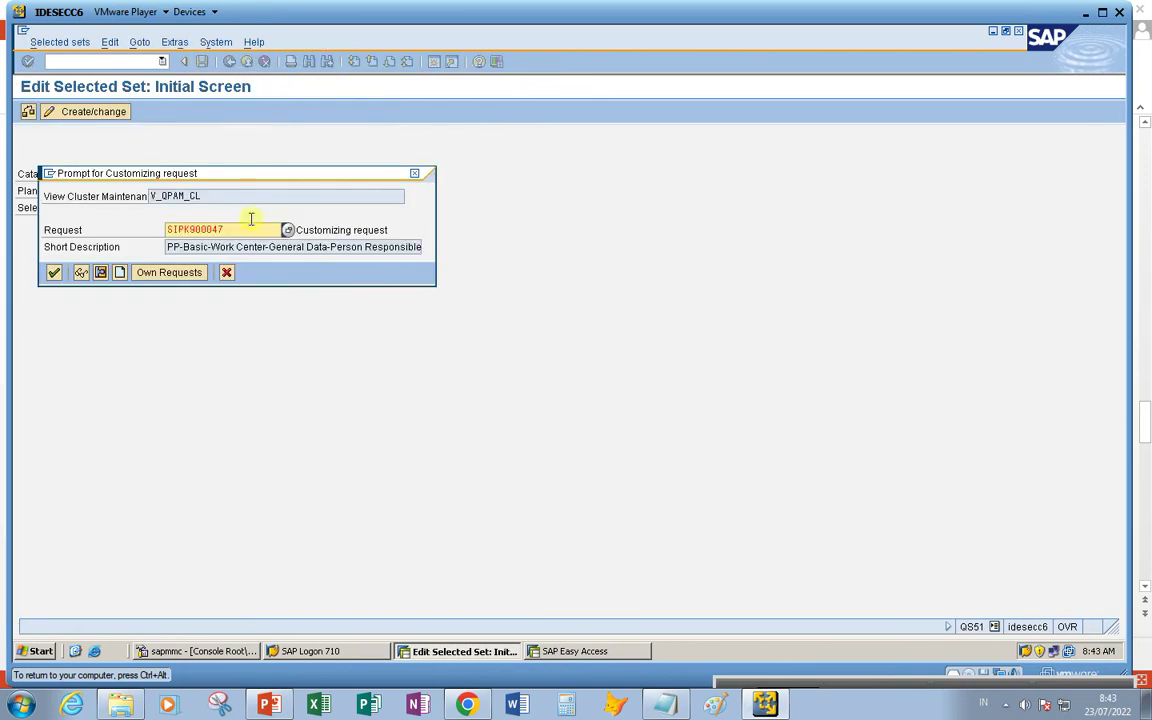
pyautogui.click(54, 272)
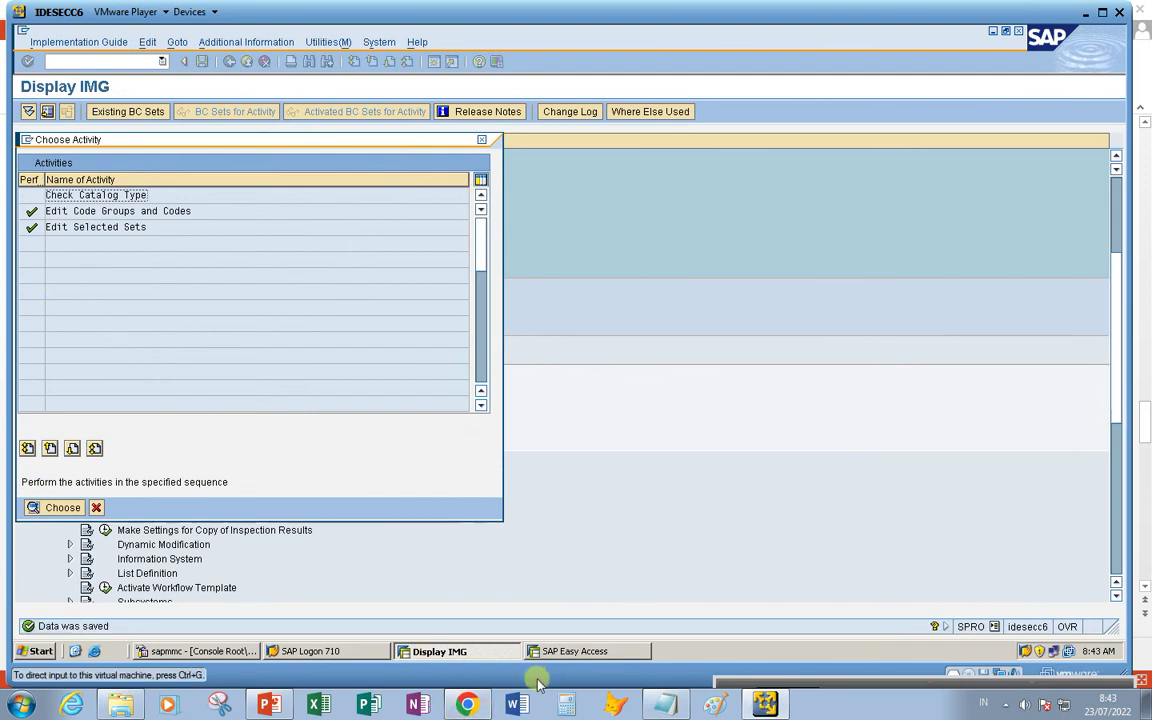
# In the SAP Easy Access session, run transaction QS41 and open code group PUTUS of catalog 3 for review
pyautogui.click(570, 651)
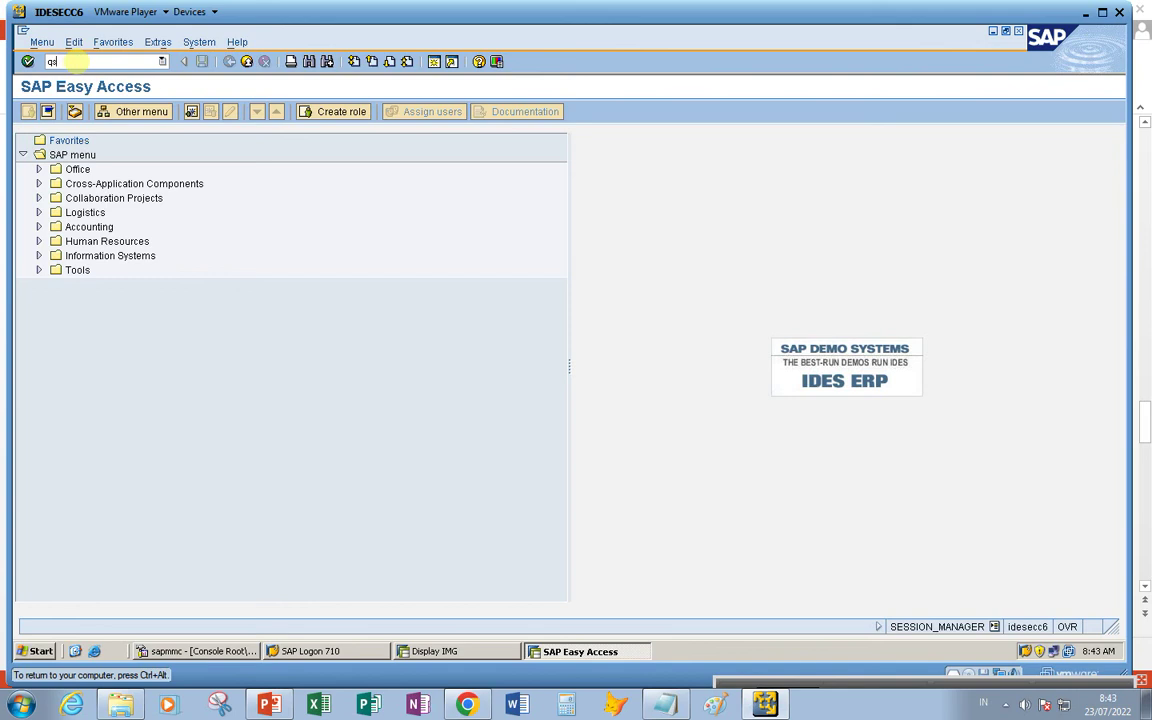
pyautogui.write('41')
pyautogui.press('Return')
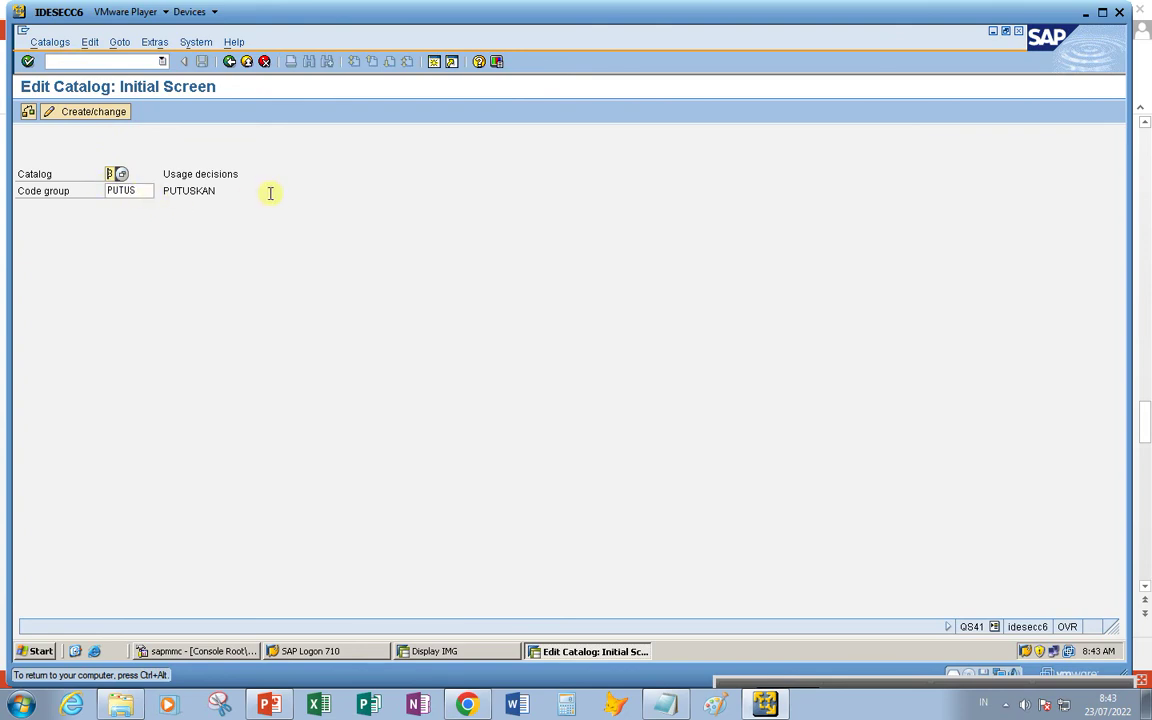
pyautogui.press('Return')
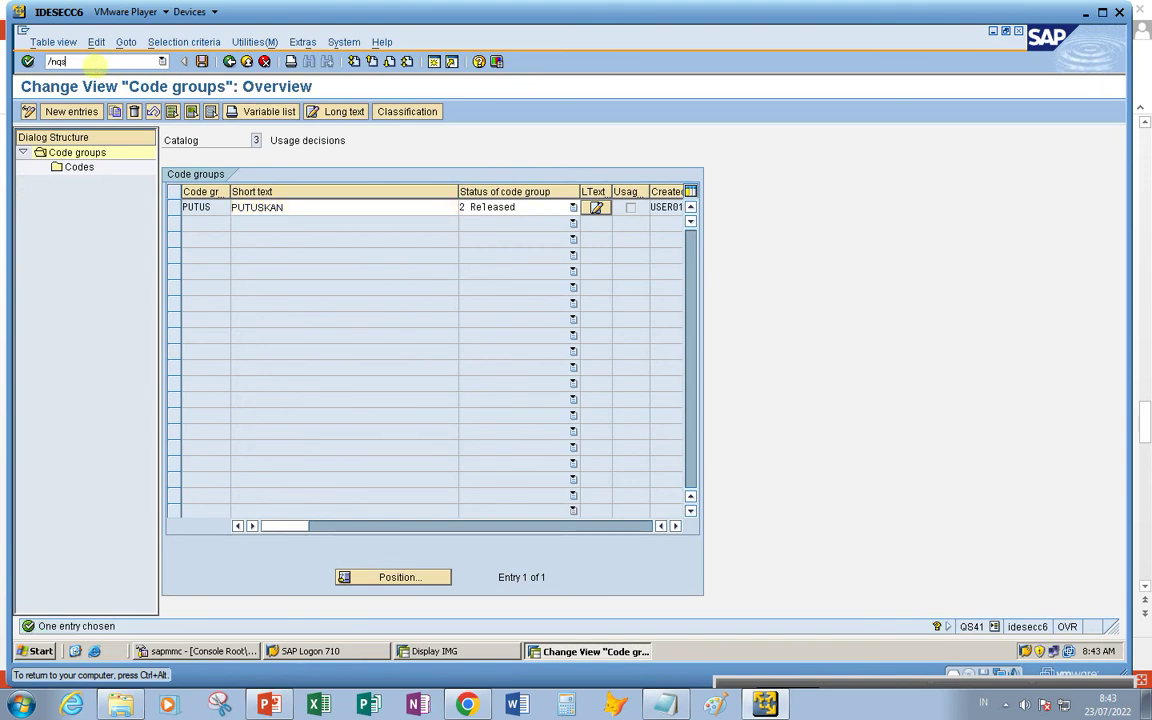
# Run transaction QS51 and open selected set PUTUS of catalog 3 in plant 1000 for review
pyautogui.click(90, 62)
pyautogui.write('/nqs51')
pyautogui.press('Return')
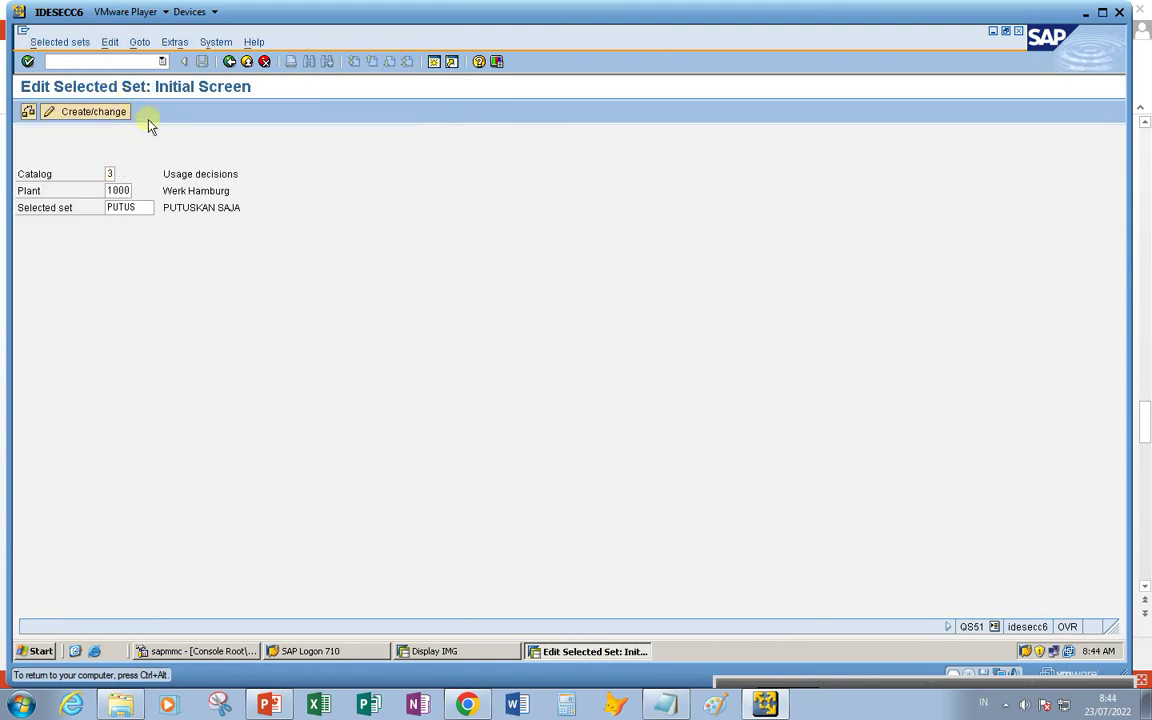
pyautogui.press('Return')
# Run transaction QS21 and view the general data screen for creating a master inspection characteristic in plant 1000
pyautogui.click(71, 60)
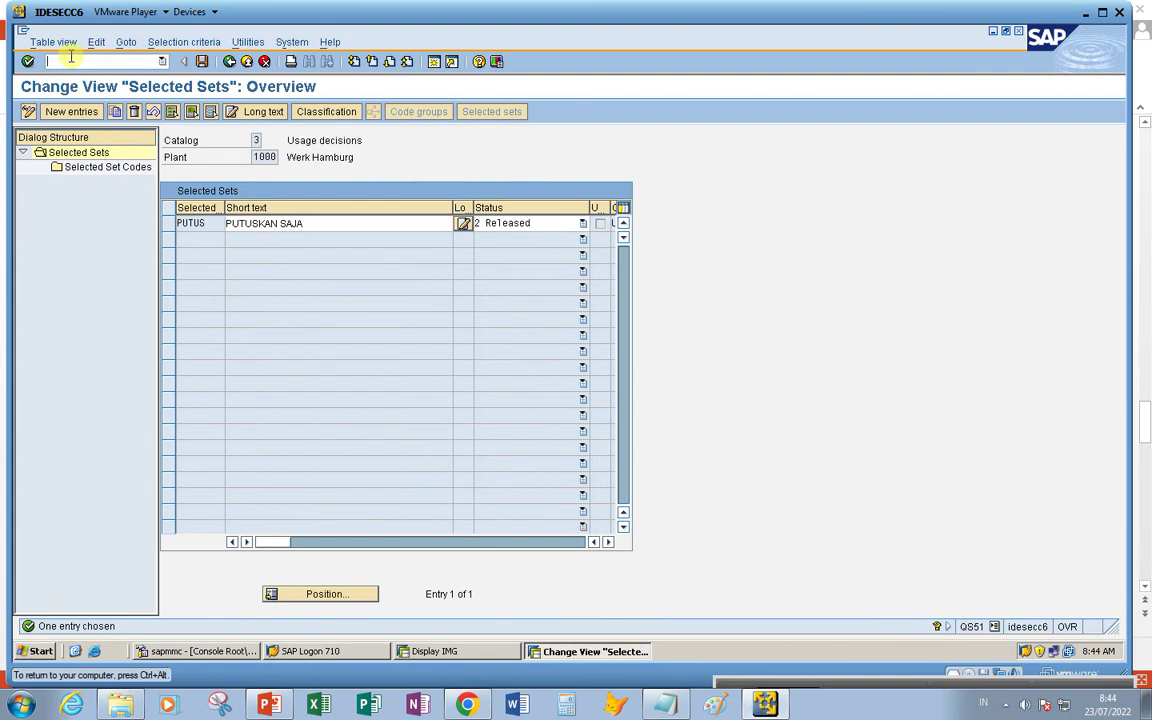
pyautogui.write('/nqs21')
pyautogui.press('Return')
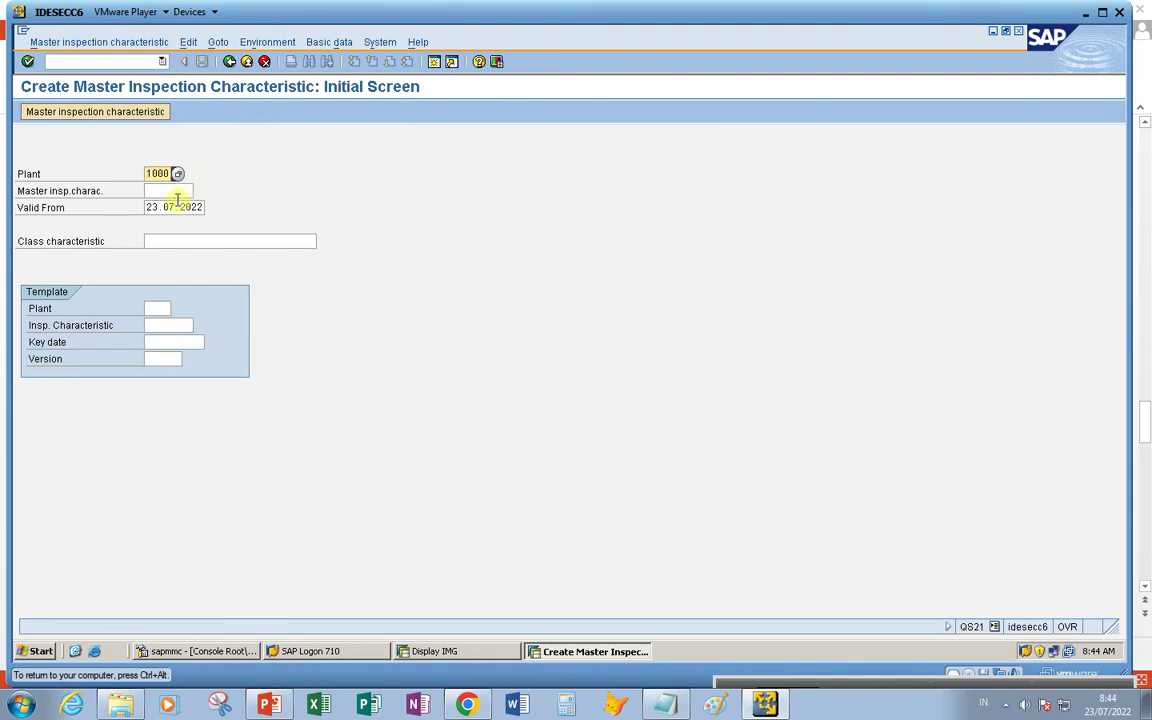
pyautogui.press('Return')
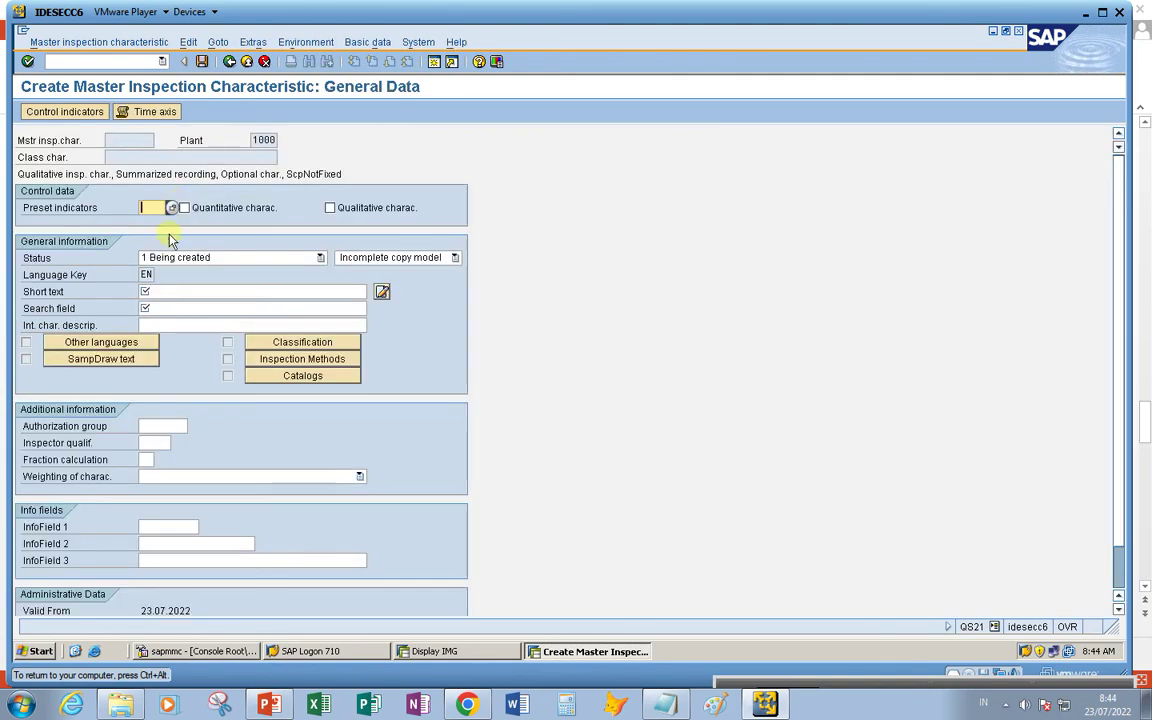
# Try to create a version of master inspection characteristic RASA in plant 1000 valid from 23.07.2022 with transaction QS22
pyautogui.click(107, 63)
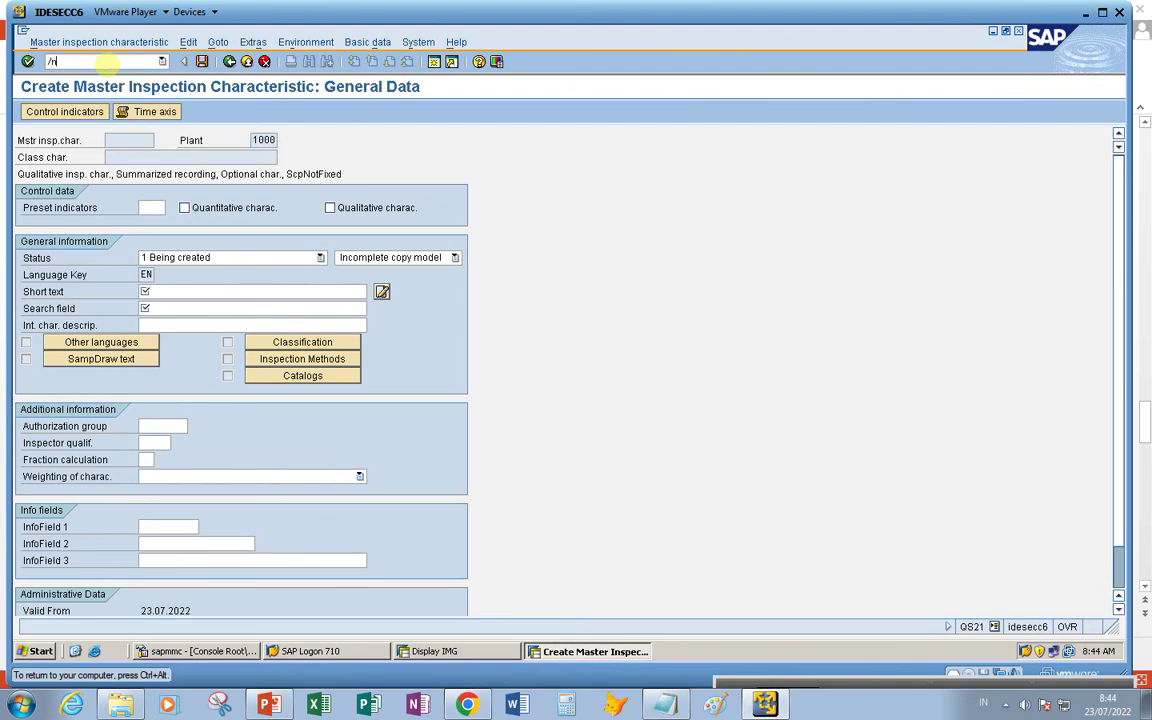
pyautogui.write('/nqs22')
pyautogui.press('Return')
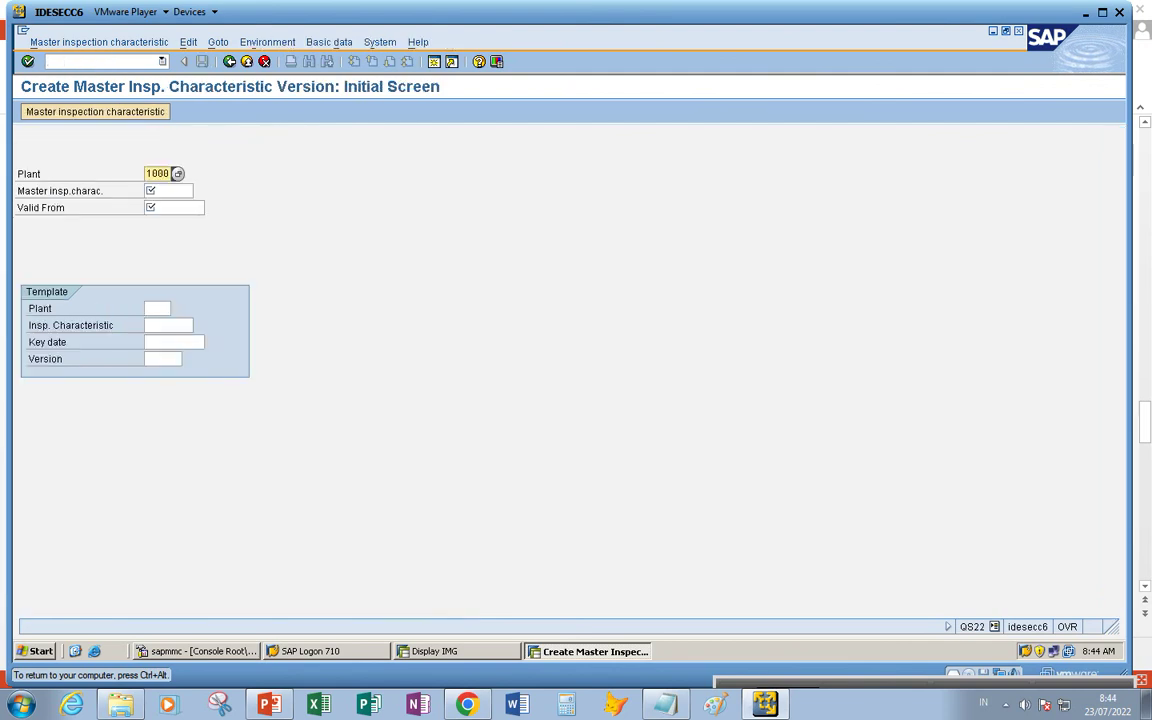
pyautogui.click(164, 191)
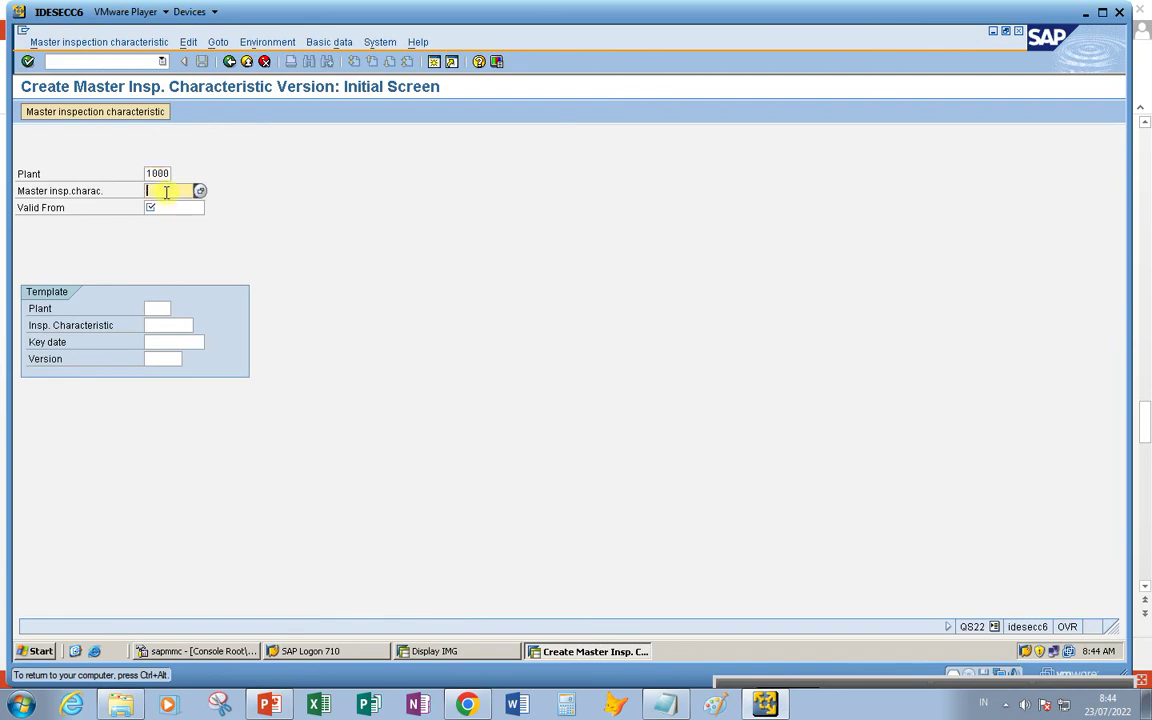
pyautogui.press('Down')
pyautogui.press('Return')
pyautogui.press('Return')
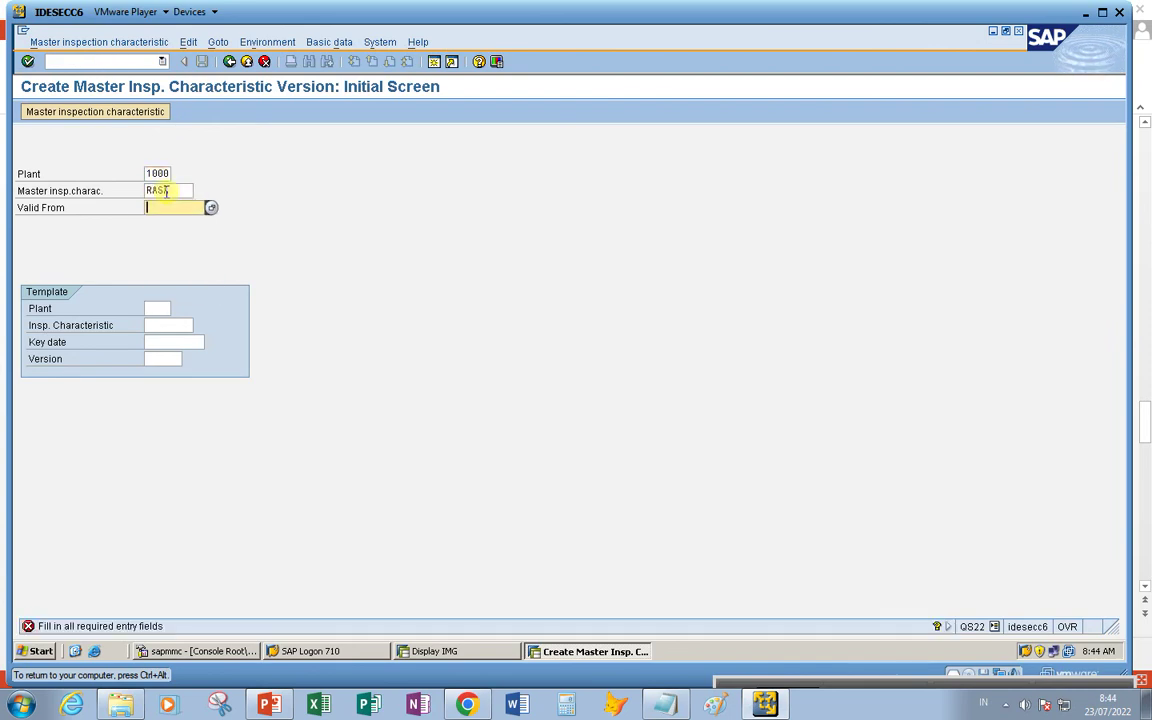
pyautogui.click(182, 207)
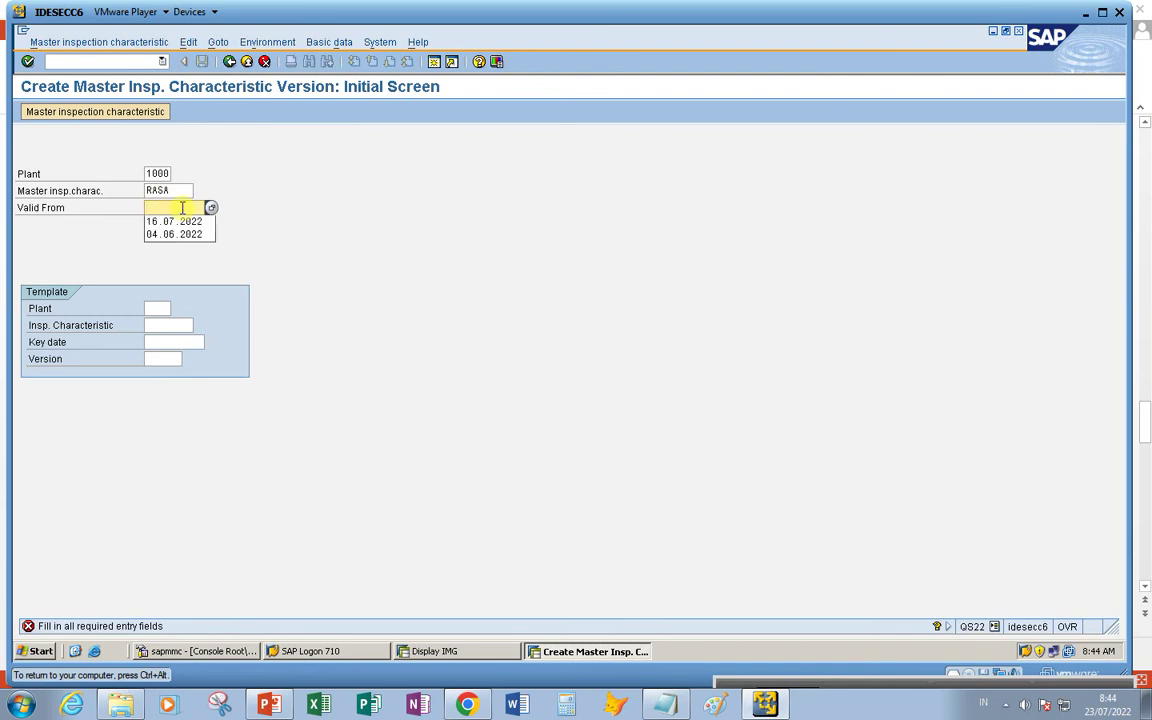
pyautogui.press('Escape')
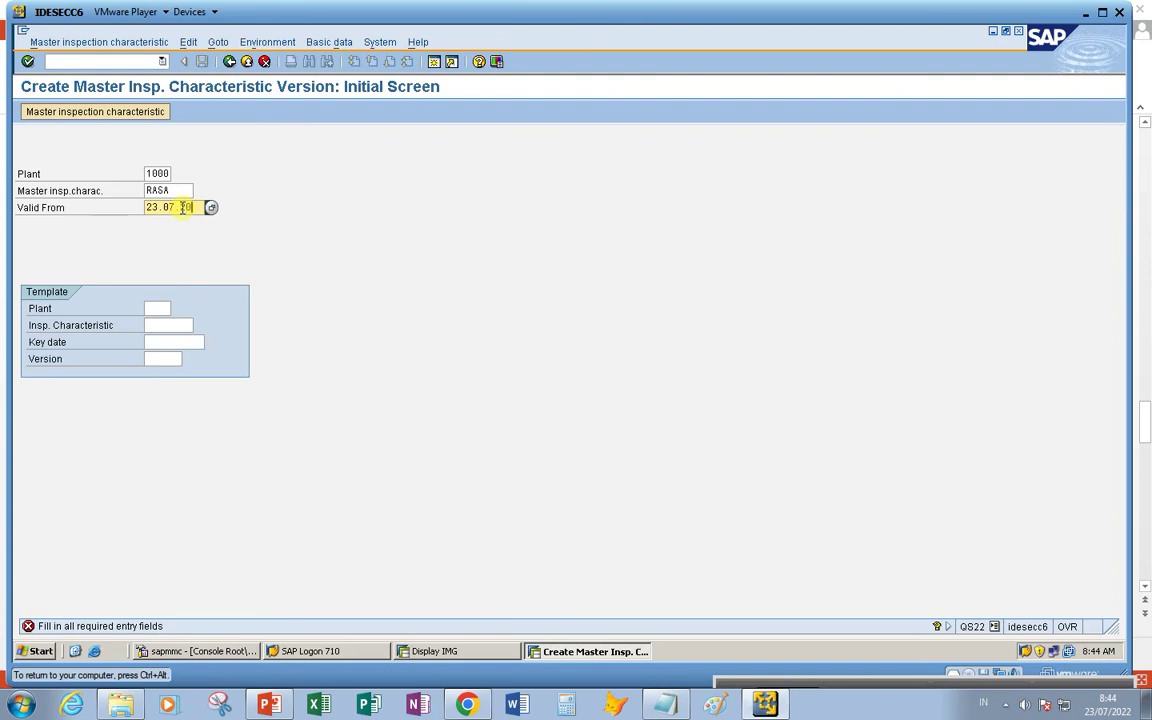
pyautogui.press('Return')
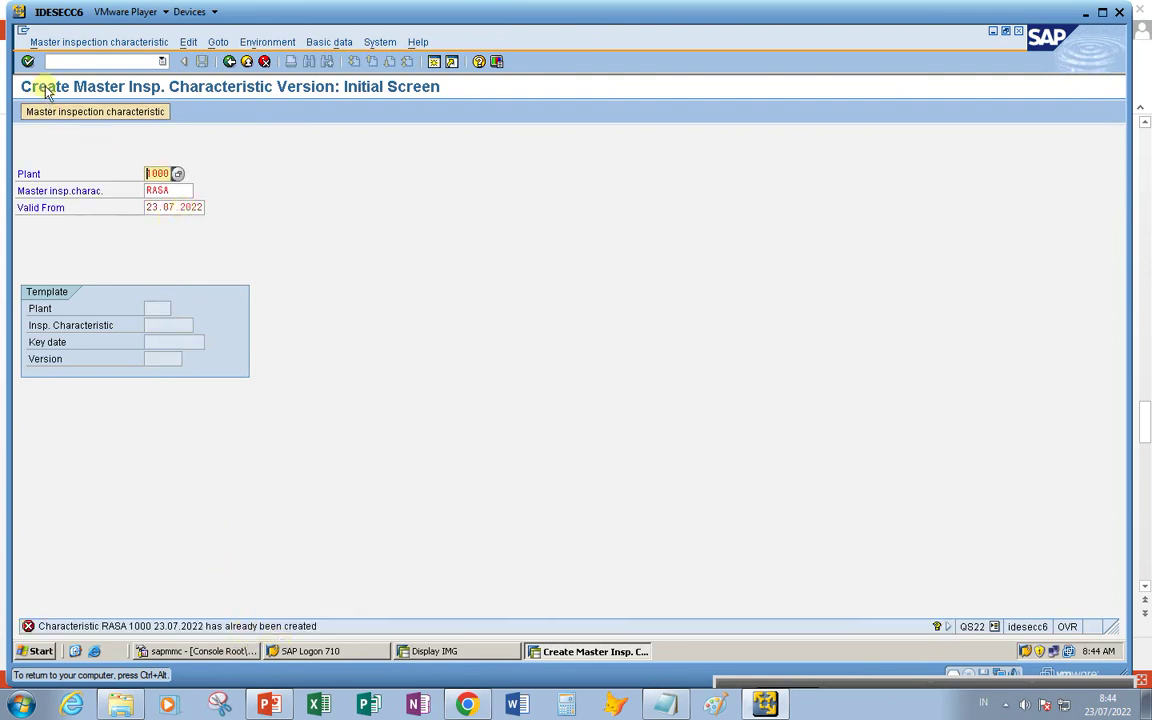
# Switch to changing master inspection characteristic RASA in plant 1000 and view its general data
pyautogui.click(45, 45)
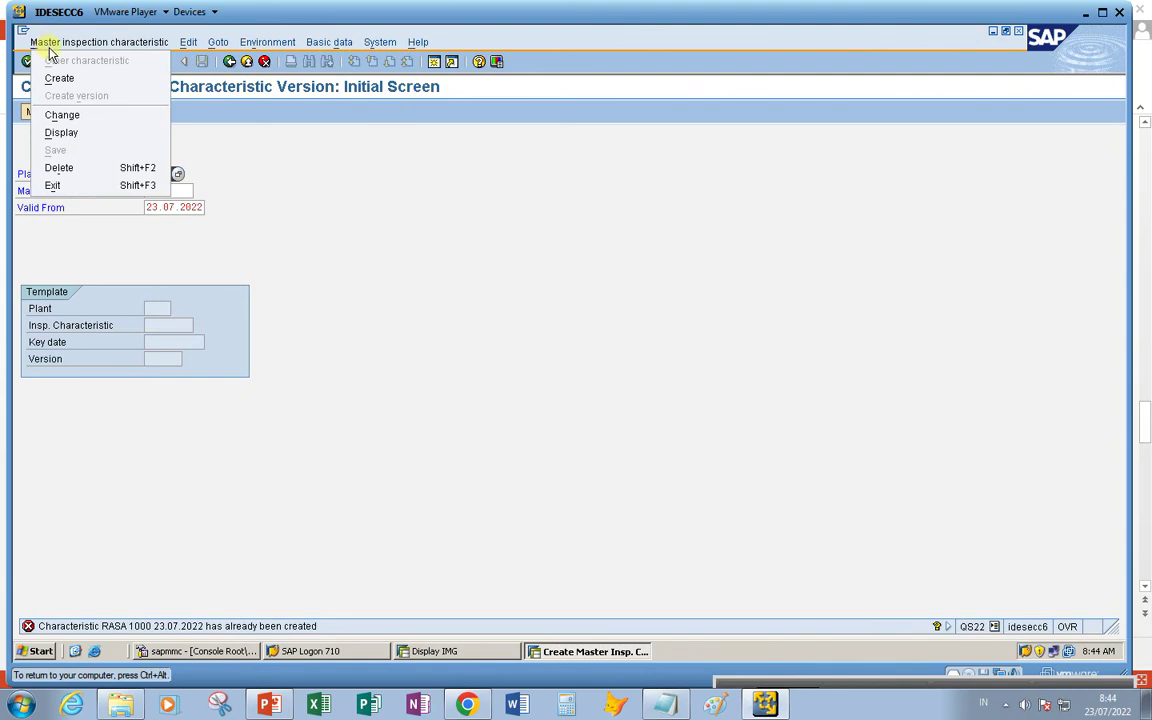
pyautogui.click(78, 116)
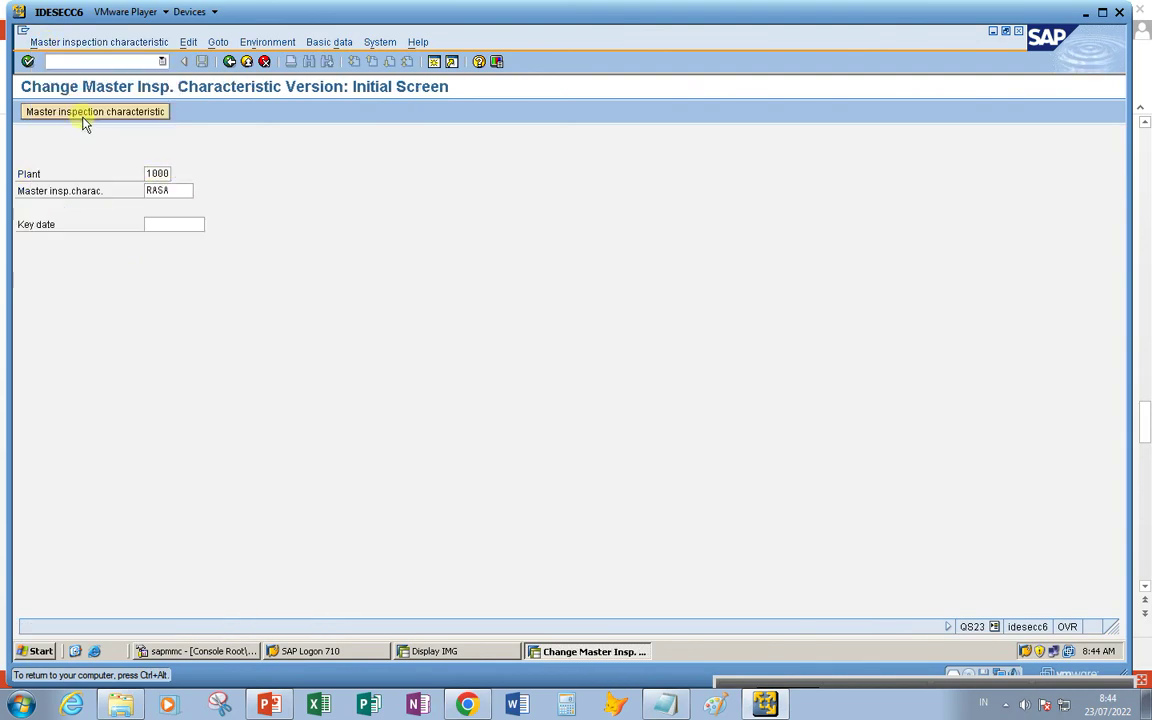
pyautogui.press('Return')
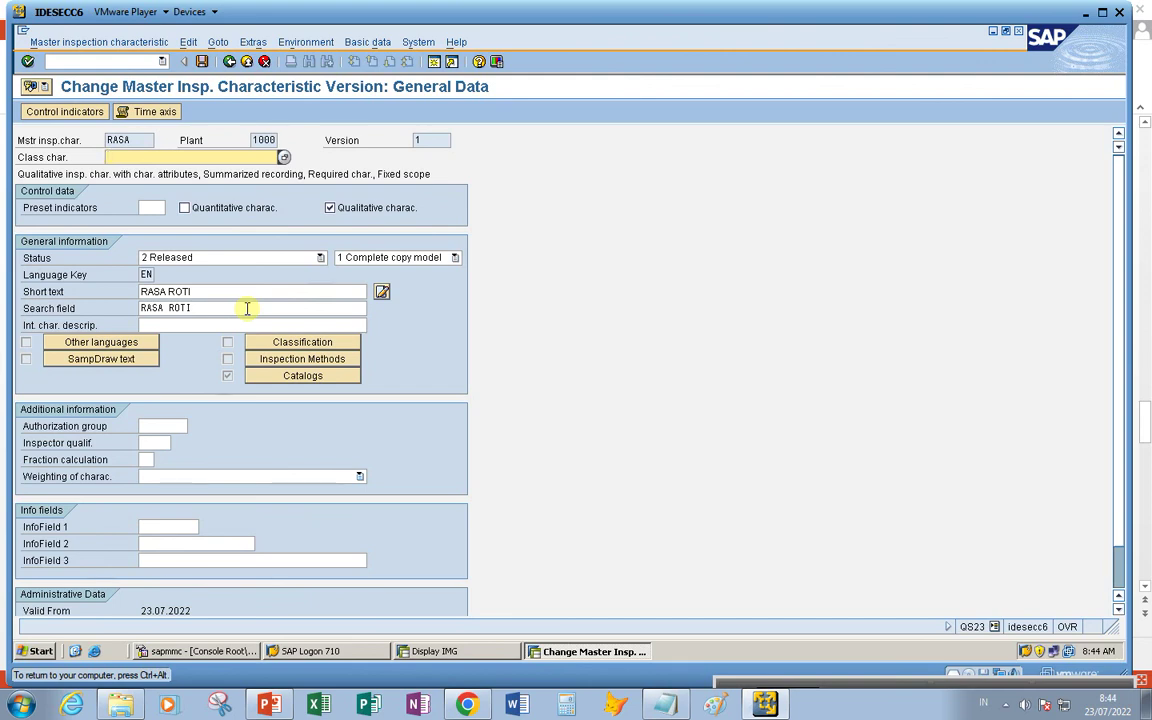
# Run transaction QP02 and view the operation overview of the inspection plan for material BREAD, plant 1000, group 243
pyautogui.click(75, 60)
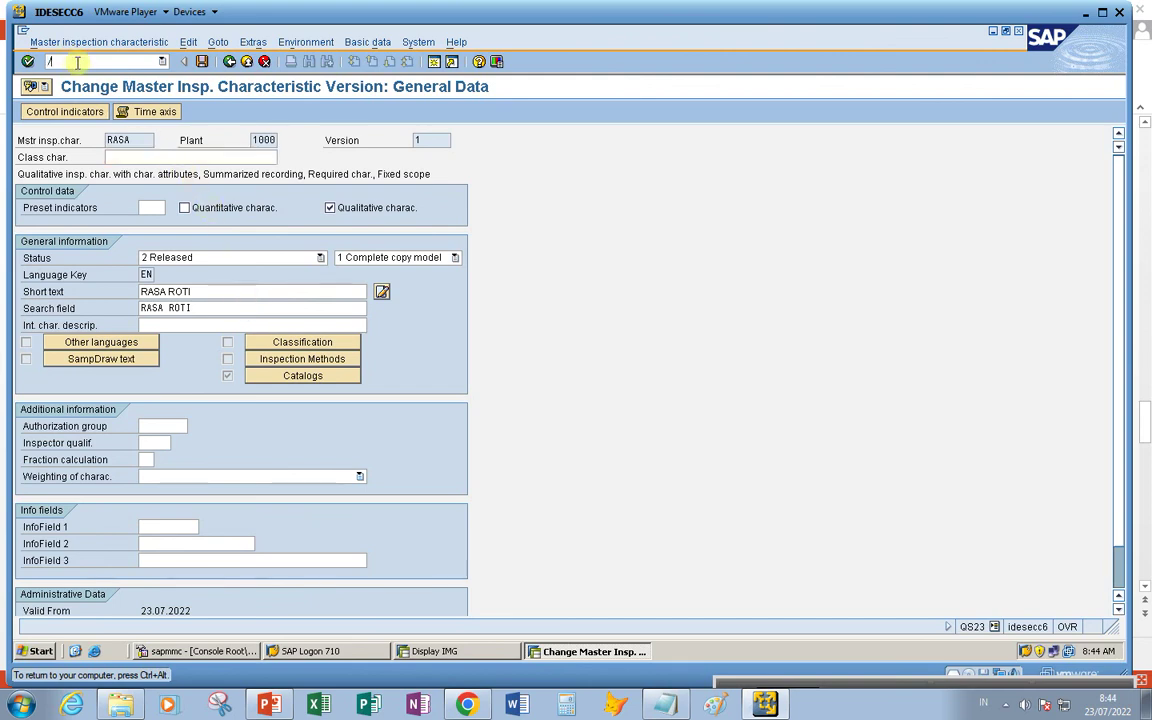
pyautogui.write('/nqp0')
pyautogui.press('Return')
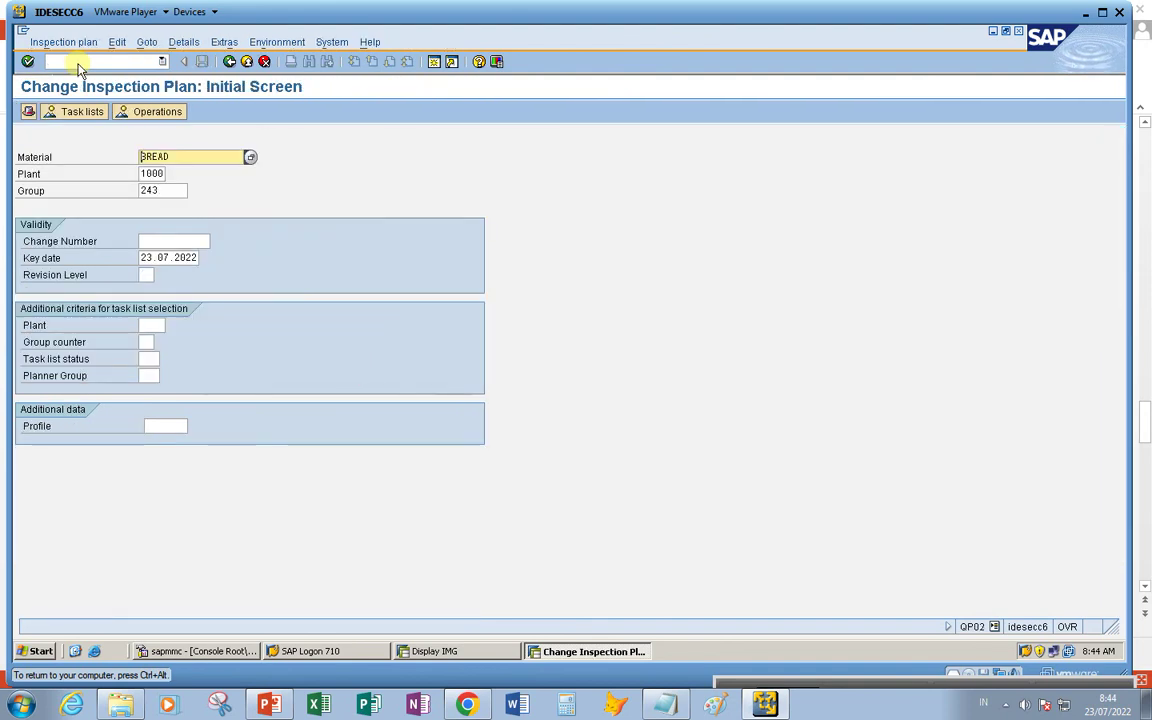
pyautogui.press('Return')
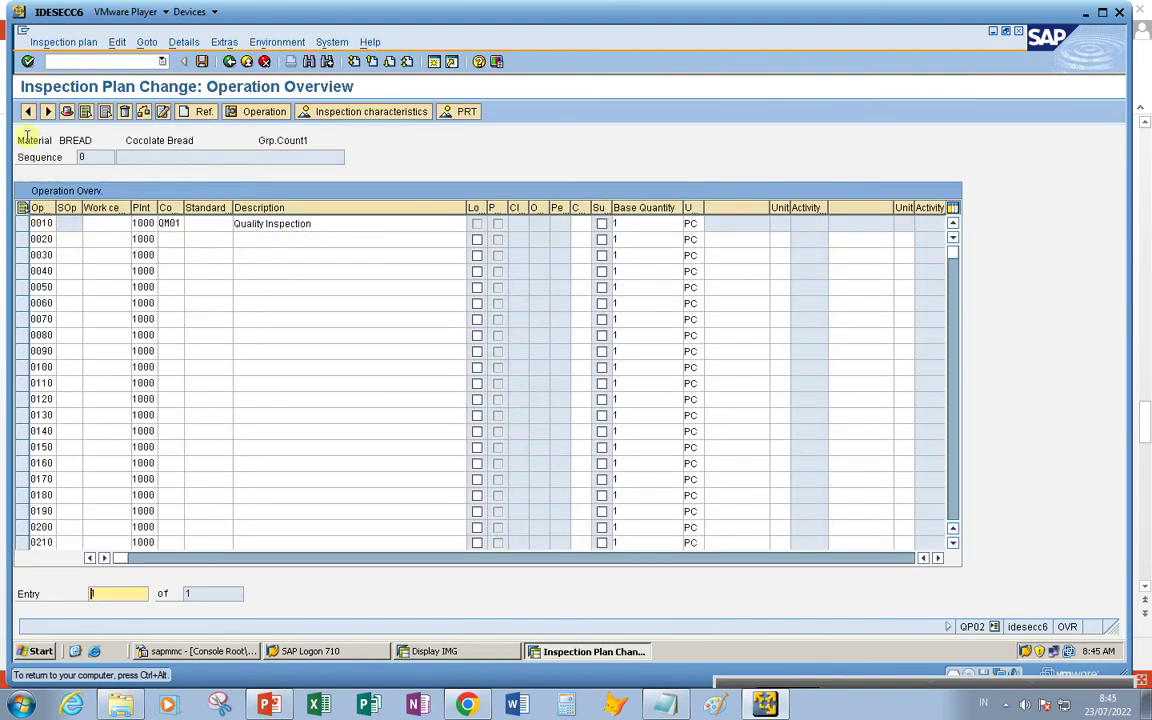
# Run transaction QA01 and start a manual inspection lot for material BREAD, plant 1000, lot origin 89
pyautogui.click(73, 59)
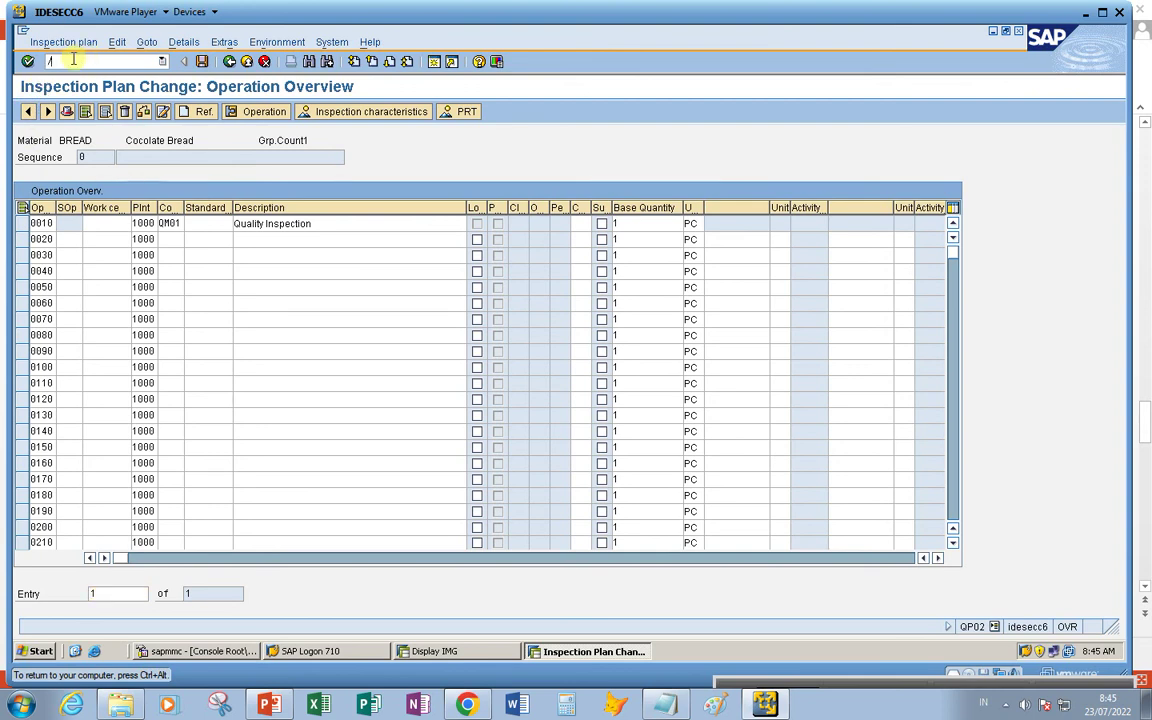
pyautogui.write('/n')
pyautogui.press('Return')
pyautogui.write('qa')
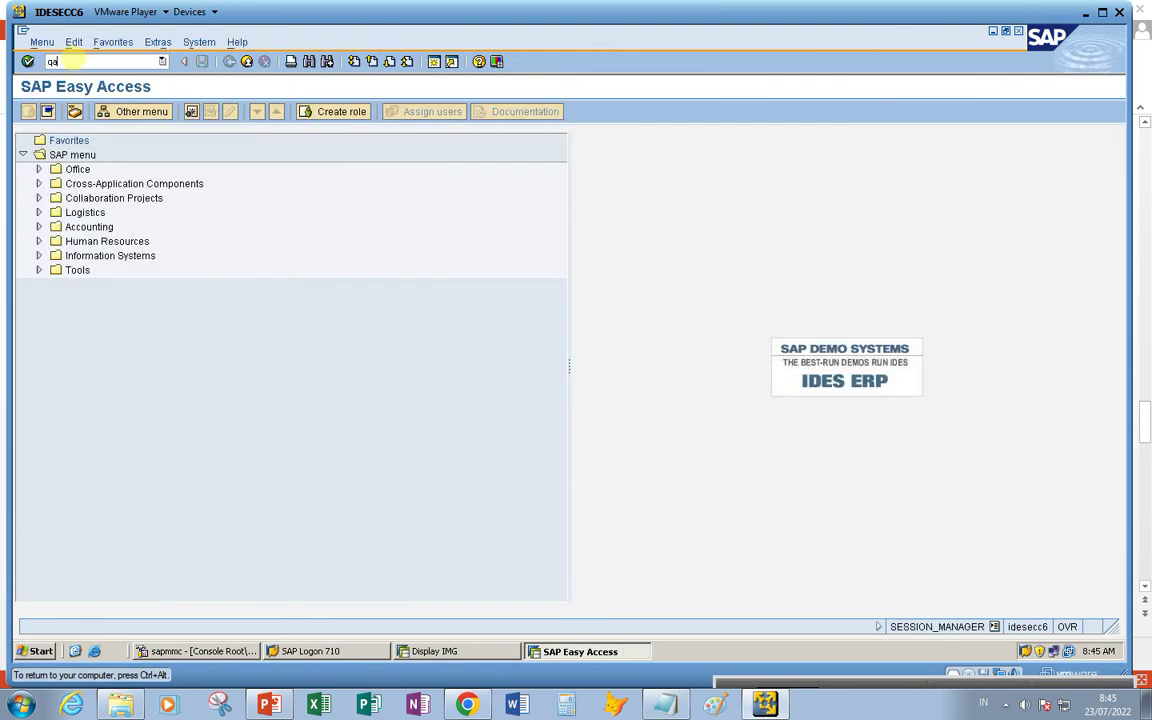
pyautogui.write('01')
pyautogui.press('Return')
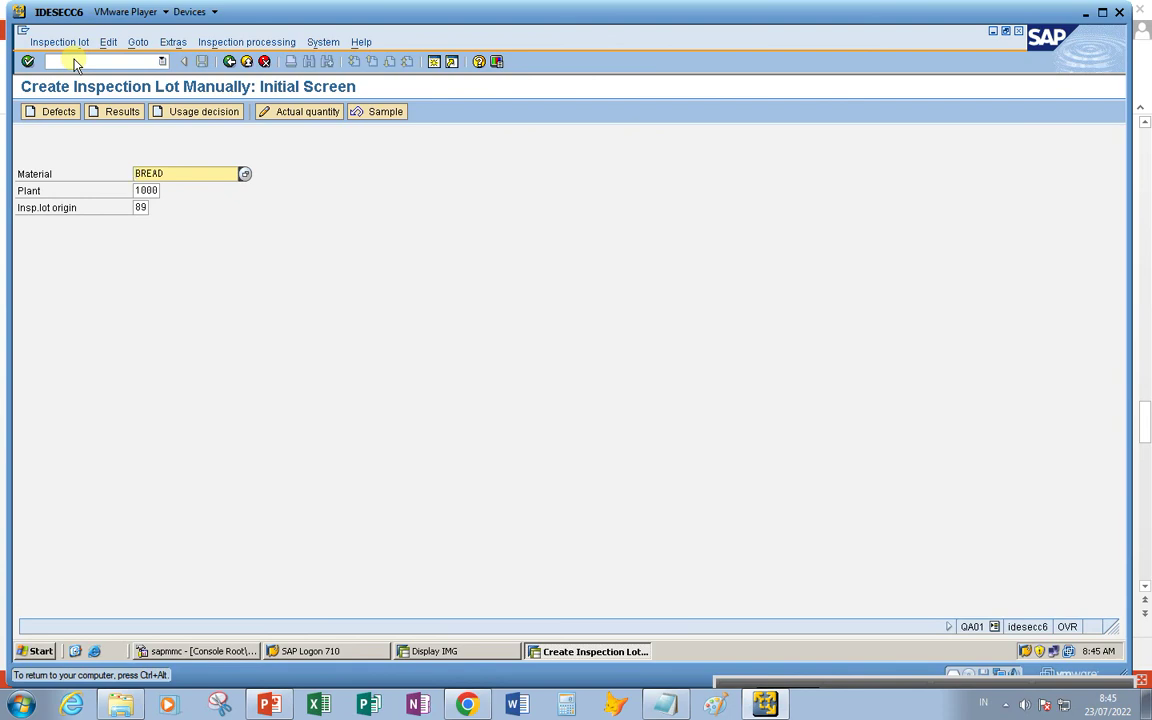
pyautogui.press('Return')
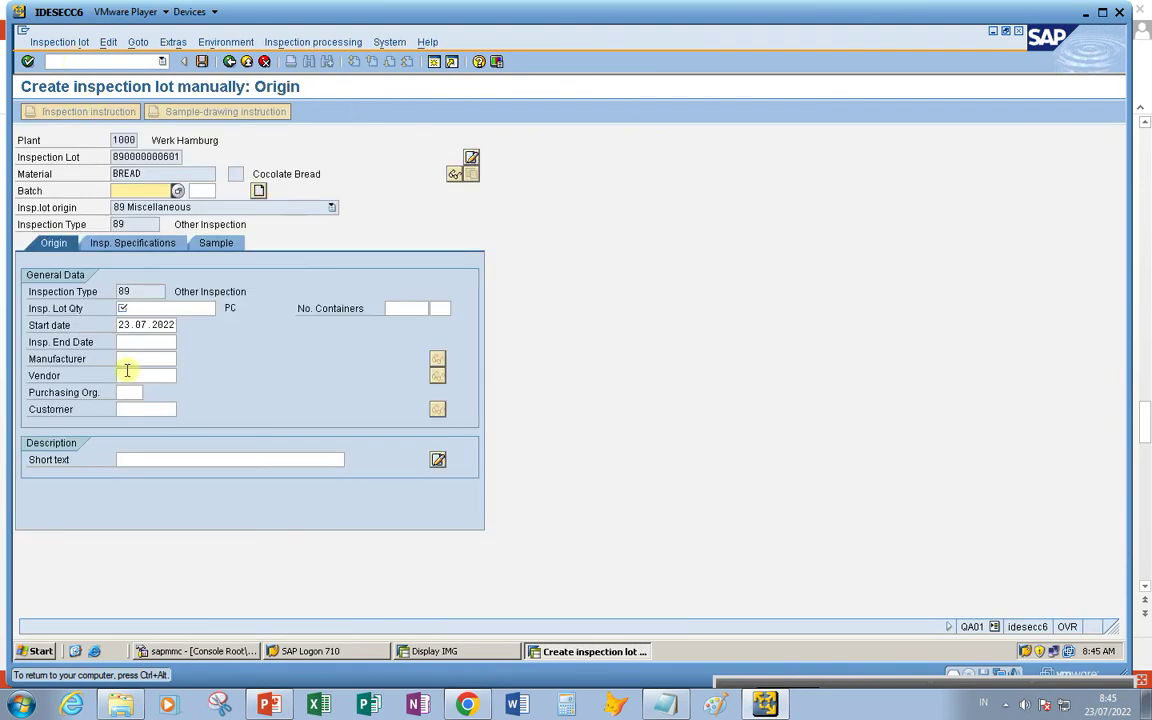
# Set the inspection lot quantity to 100 PC and accept automatic batch number allocation and the 23.07.2022 inspection dates
pyautogui.click(135, 310)
pyautogui.write('100')
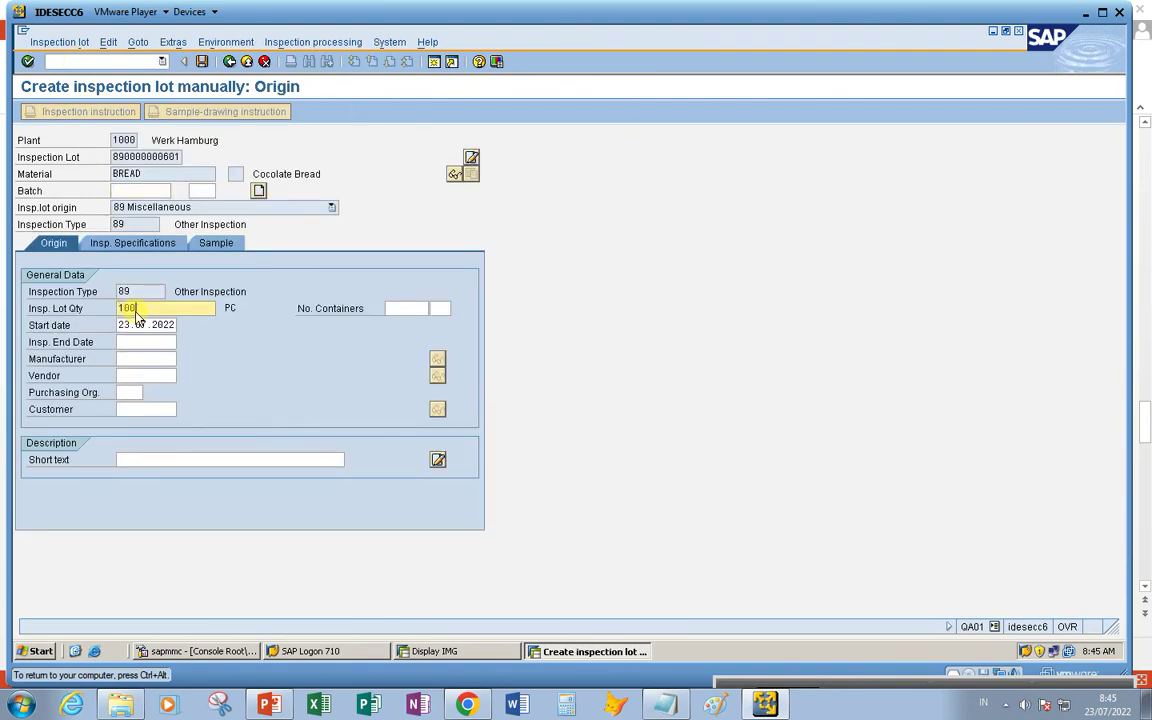
pyautogui.press('Return')
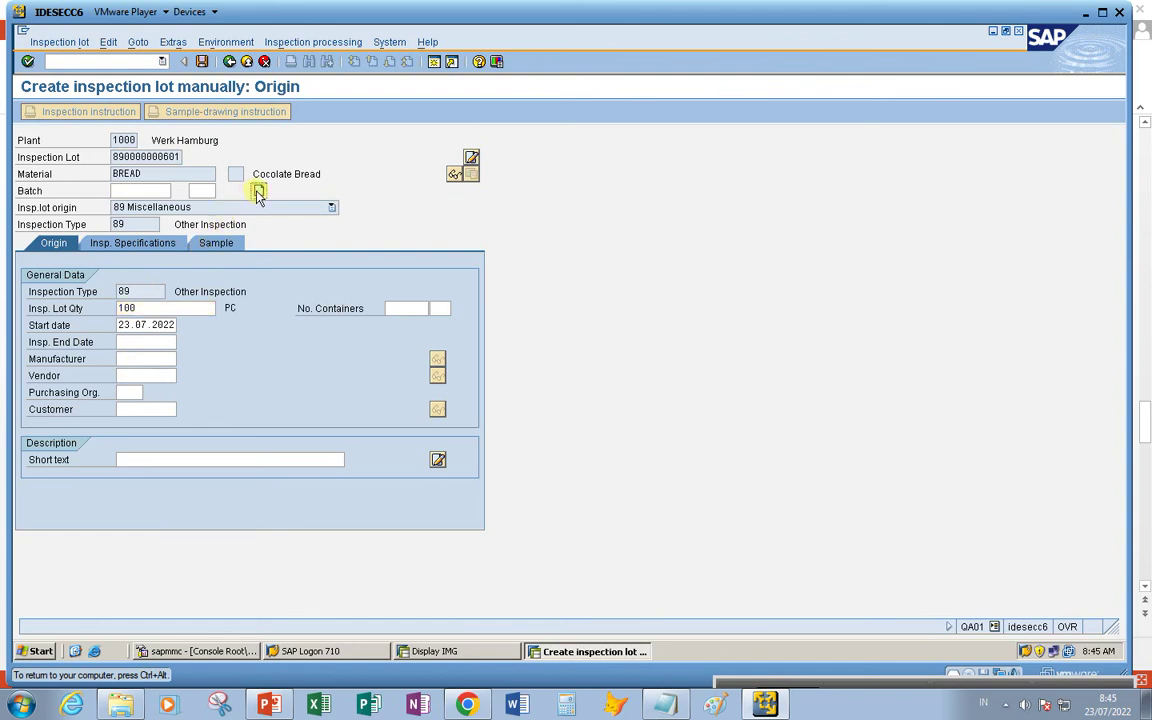
pyautogui.press('Return')
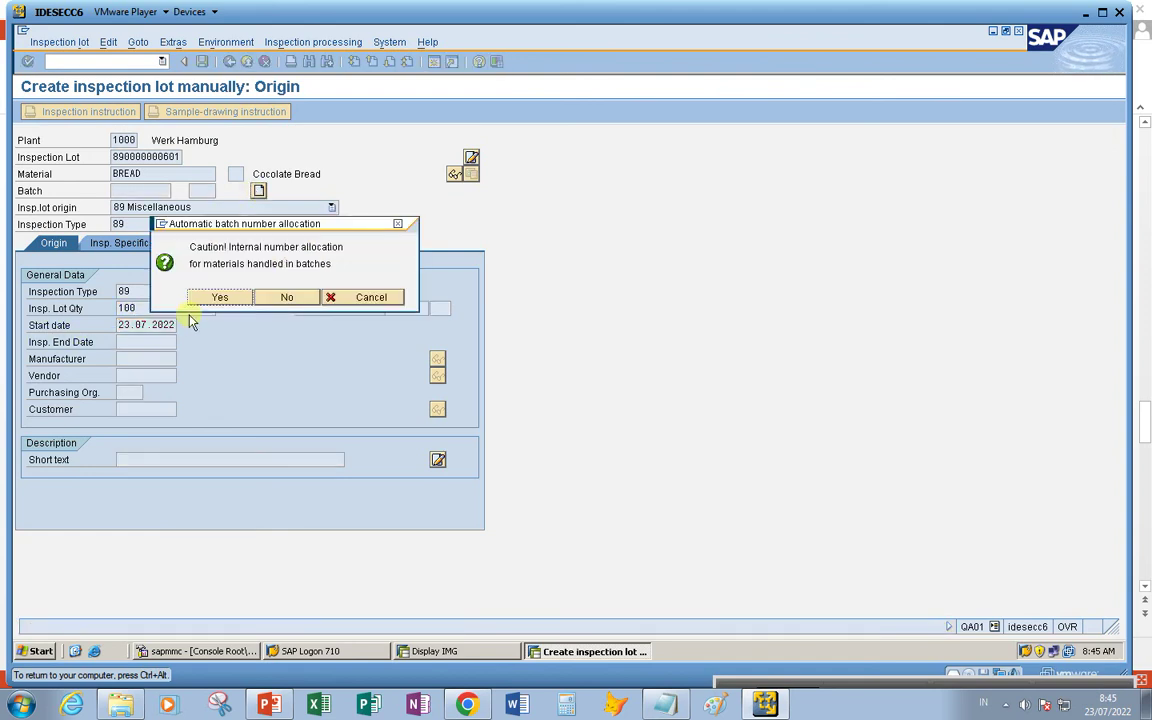
pyautogui.press('Return')
pyautogui.press('Return')
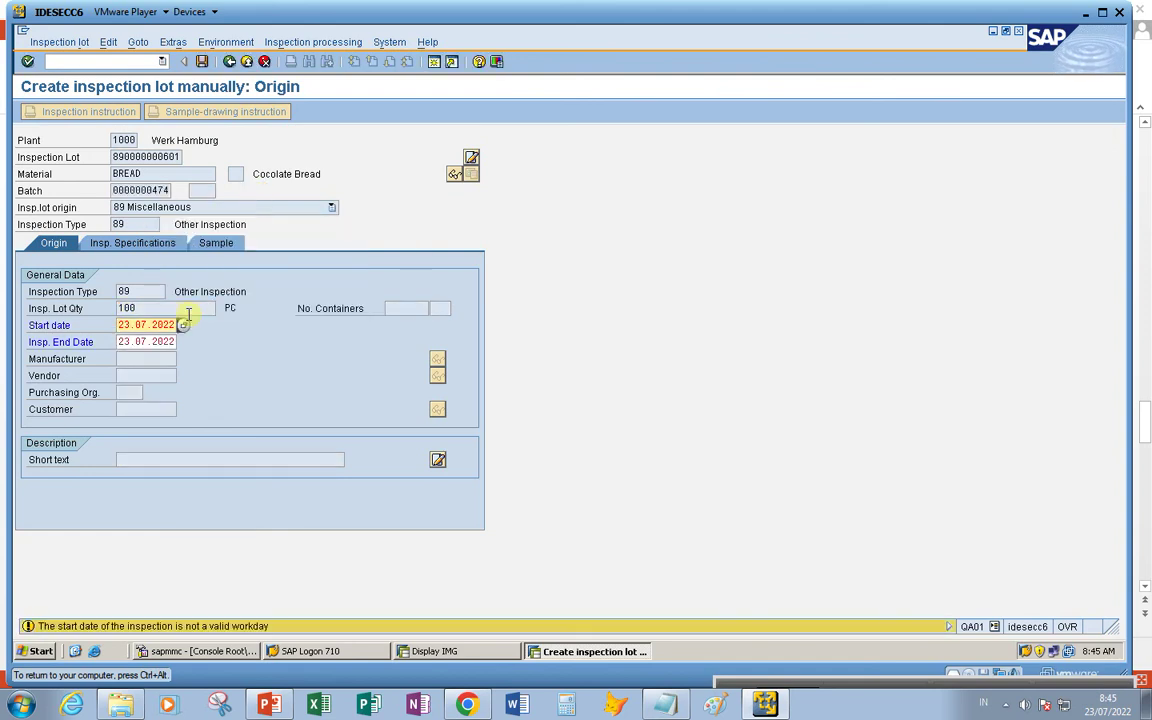
pyautogui.press('Return')
pyautogui.press('Return')
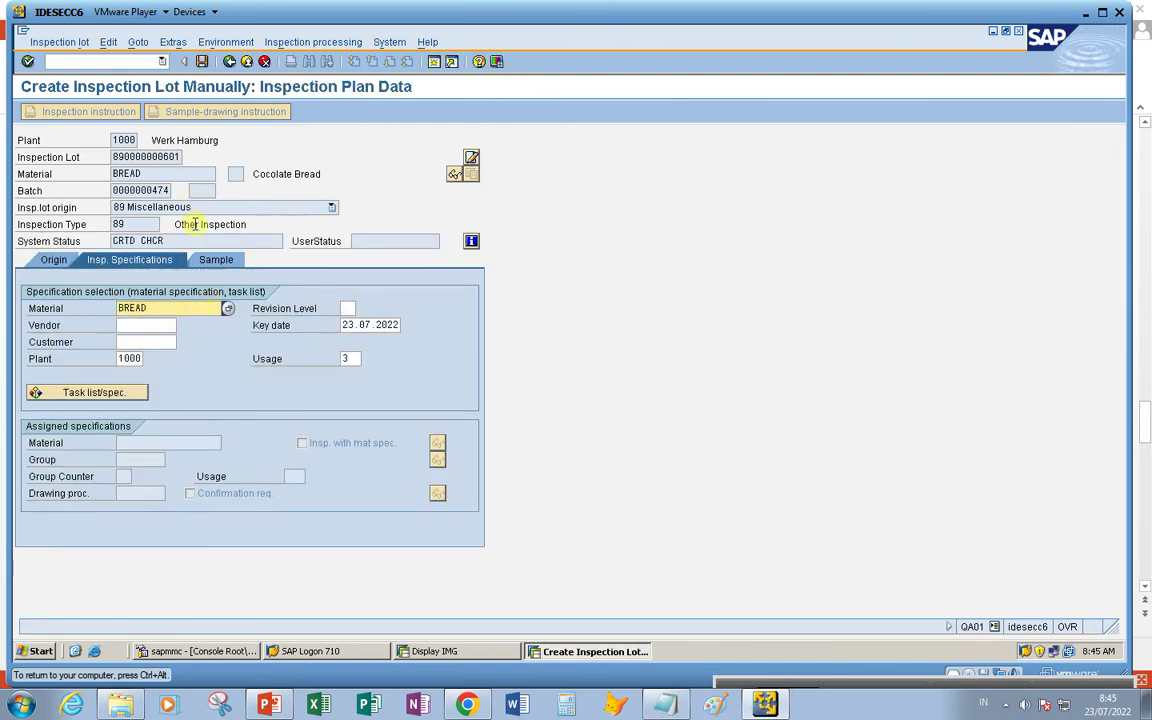
# Try to assign an inspection plan for material BREAD with usage 3 to the lot
pyautogui.press('Return')
pyautogui.press('Return')
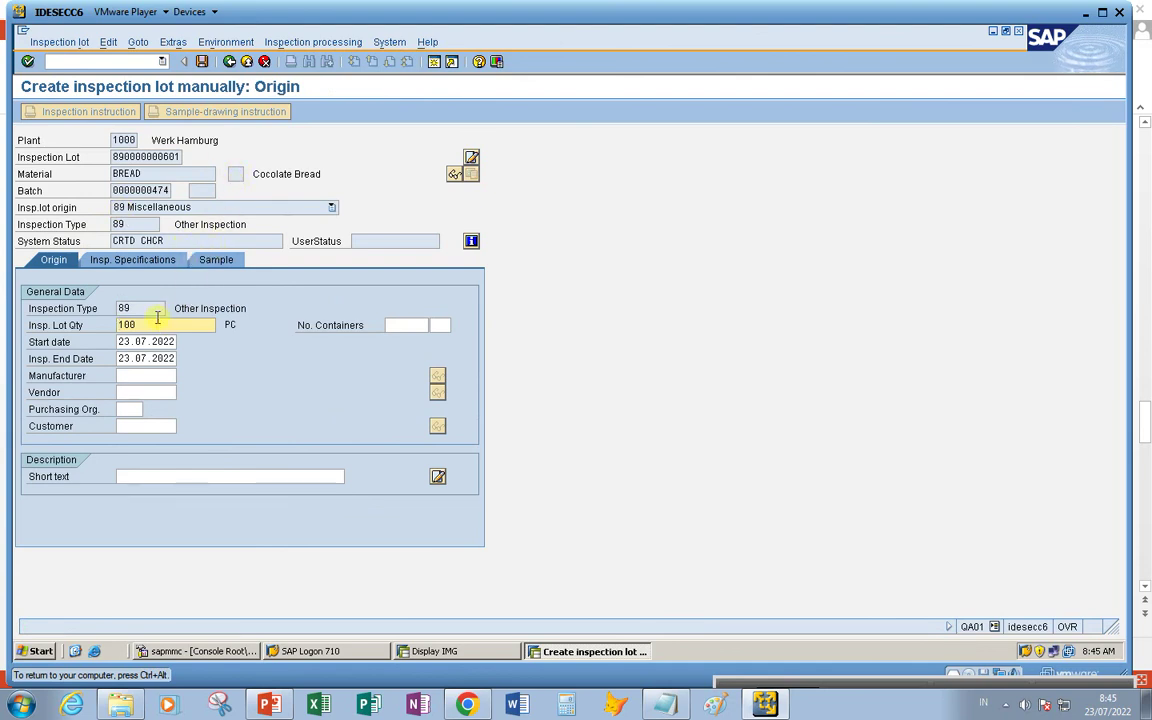
pyautogui.press('Return')
pyautogui.press('Return')
pyautogui.press('Return')
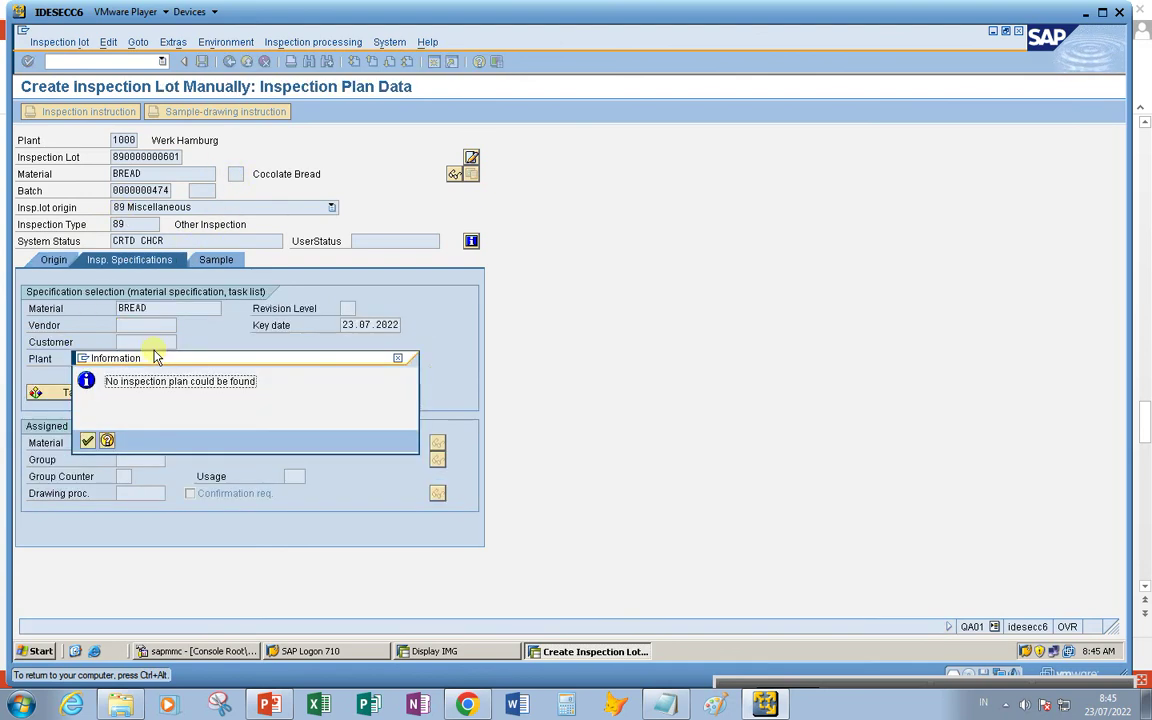
pyautogui.click(90, 440)
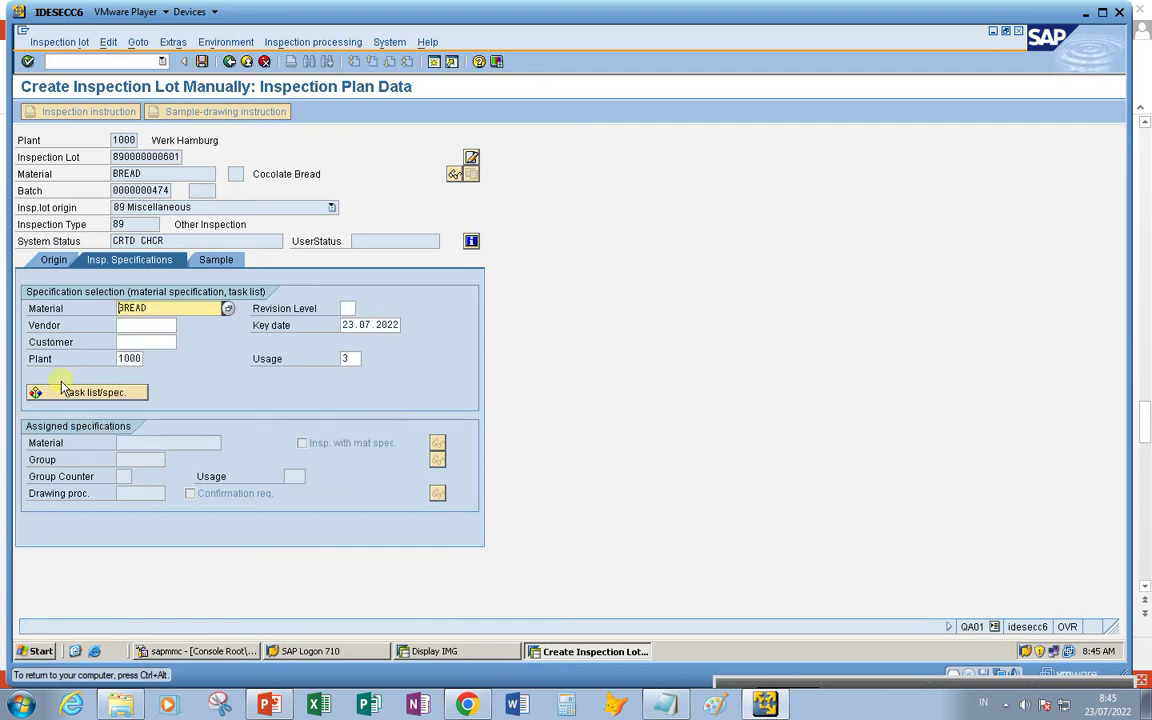
pyautogui.press('Return')
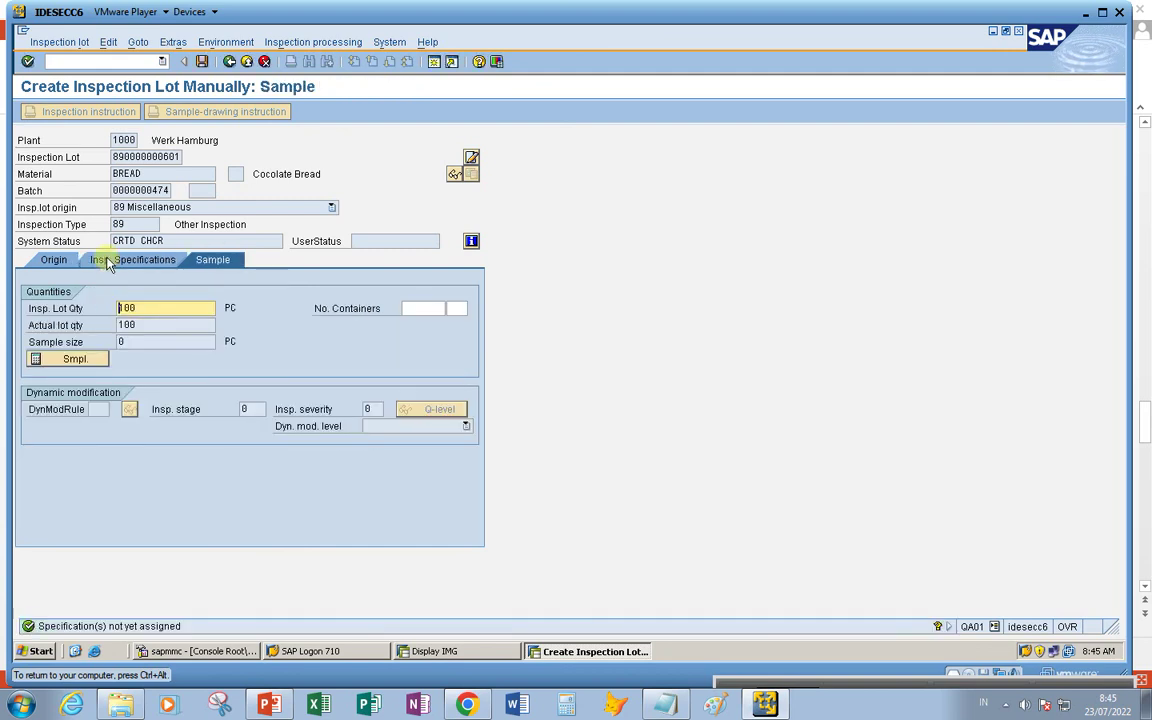
# Set the specification usage to 5 and assign the matching BREAD inspection plan to the lot
pyautogui.click(108, 262)
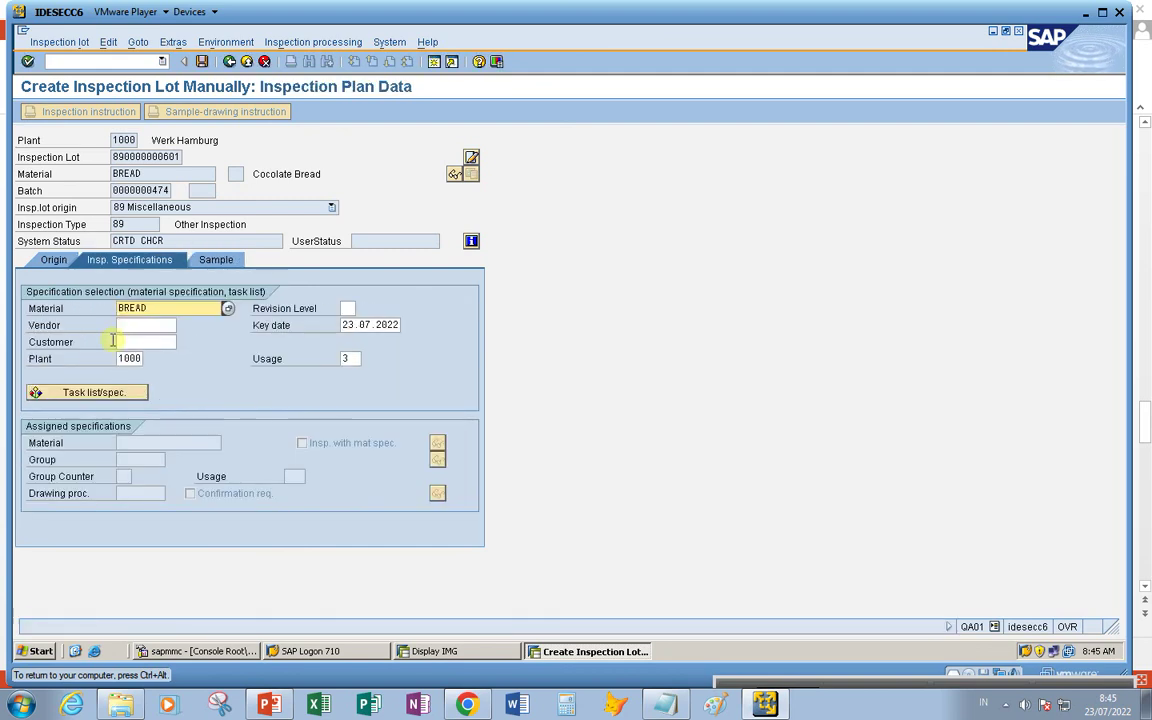
pyautogui.click(350, 358)
pyautogui.write('3')
pyautogui.press('Return')
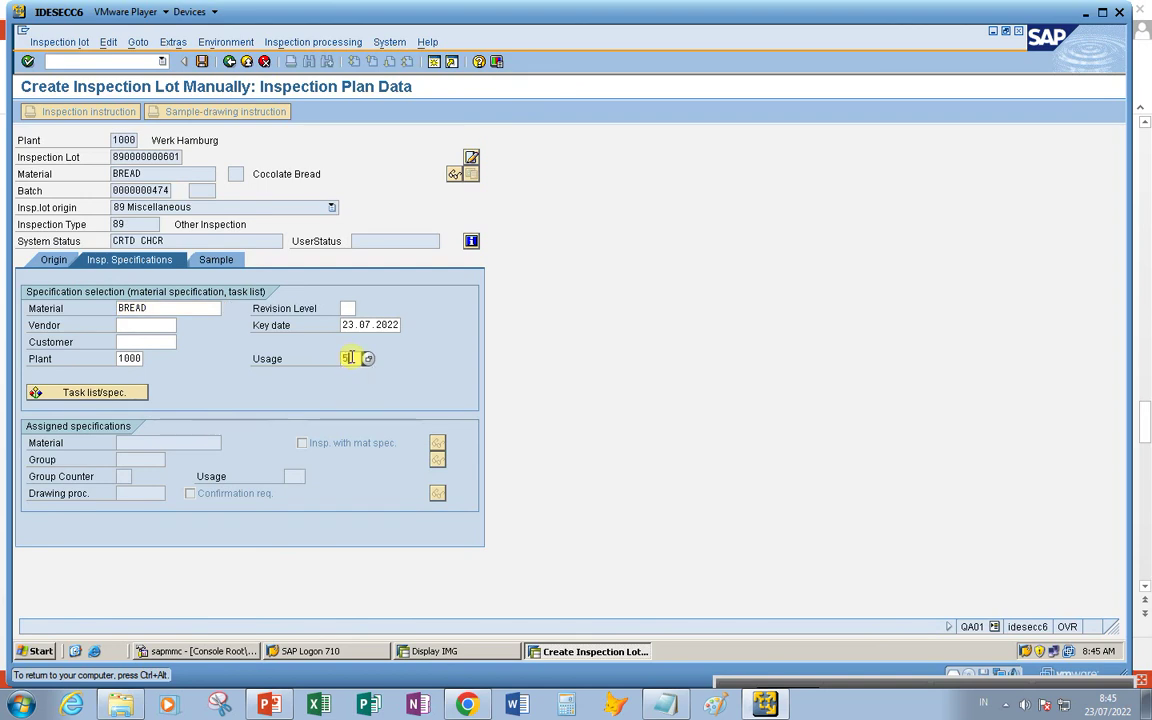
pyautogui.click(116, 262)
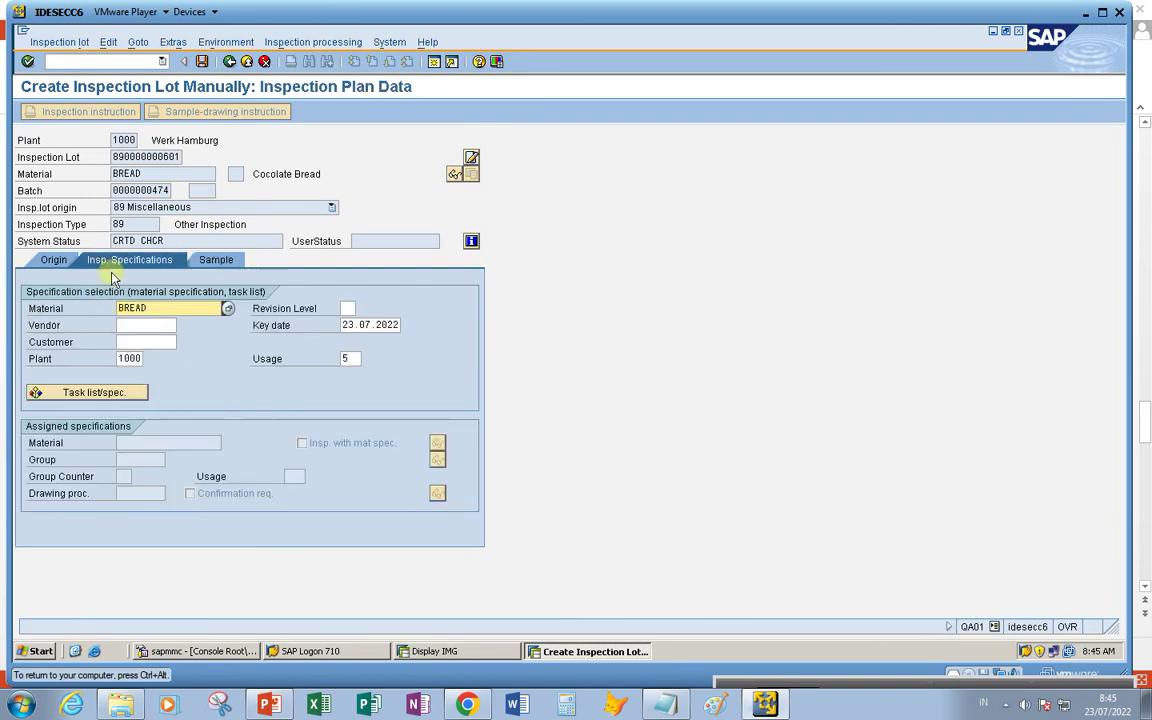
pyautogui.click(98, 393)
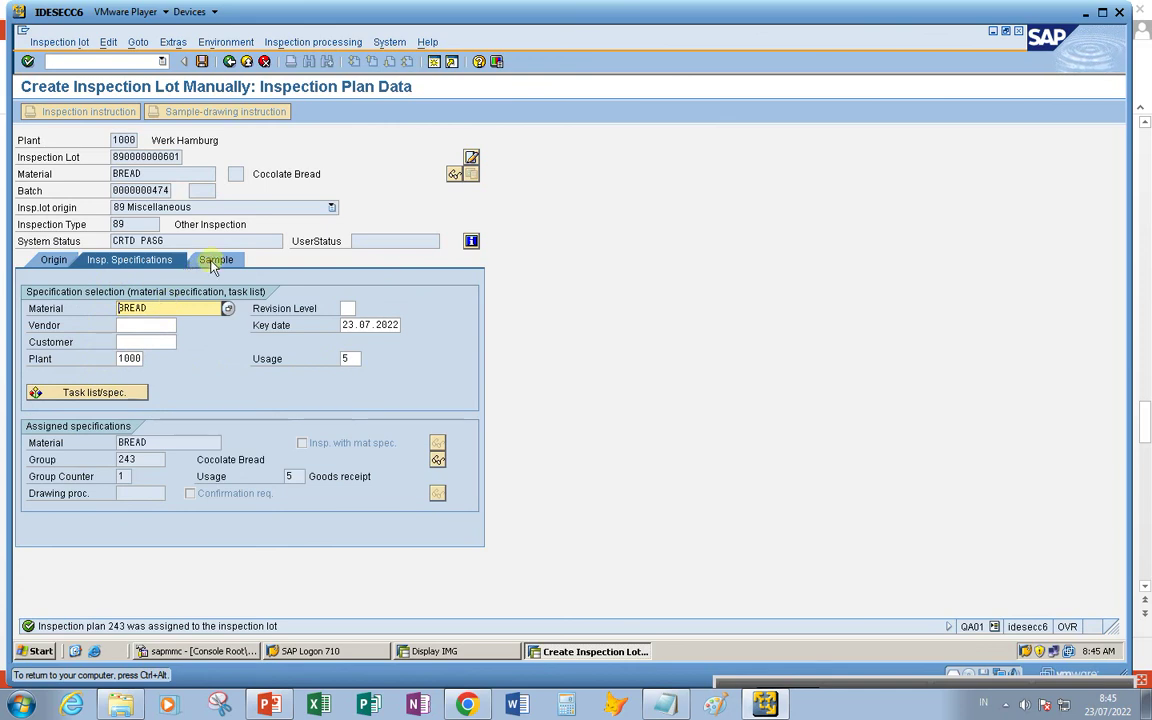
# Calculate the inspection lot's sample size and save the lot despite the start date warning
pyautogui.click(216, 260)
pyautogui.click(76, 359)
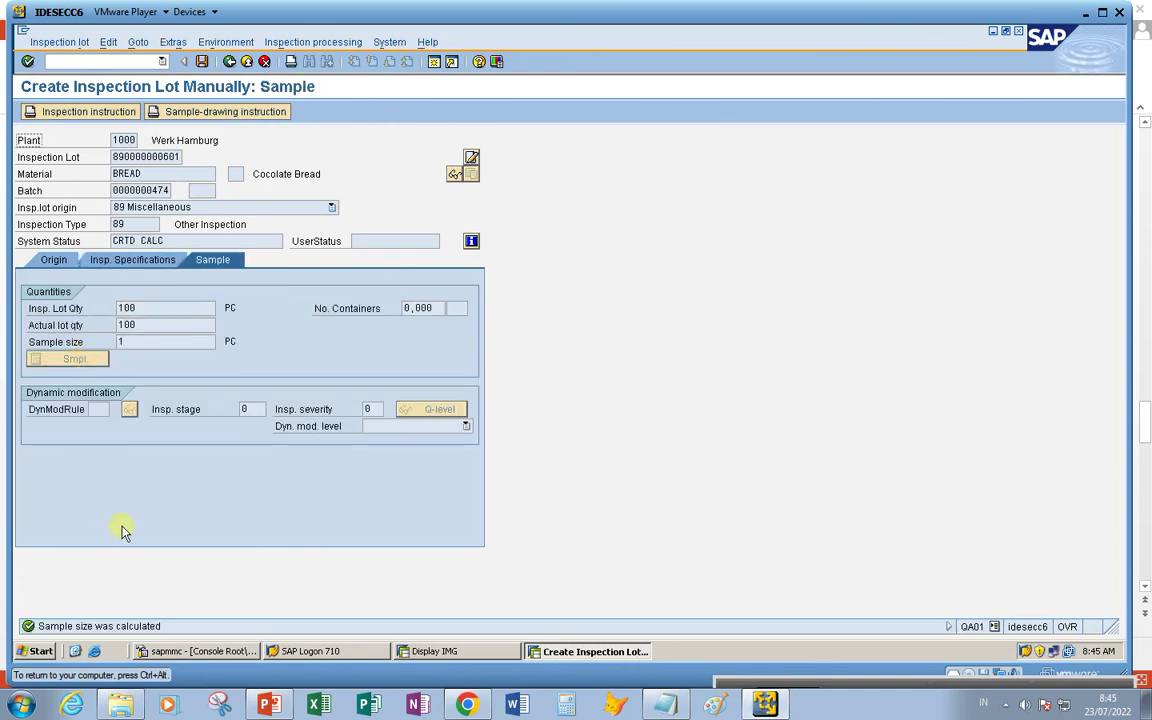
pyautogui.click(54, 260)
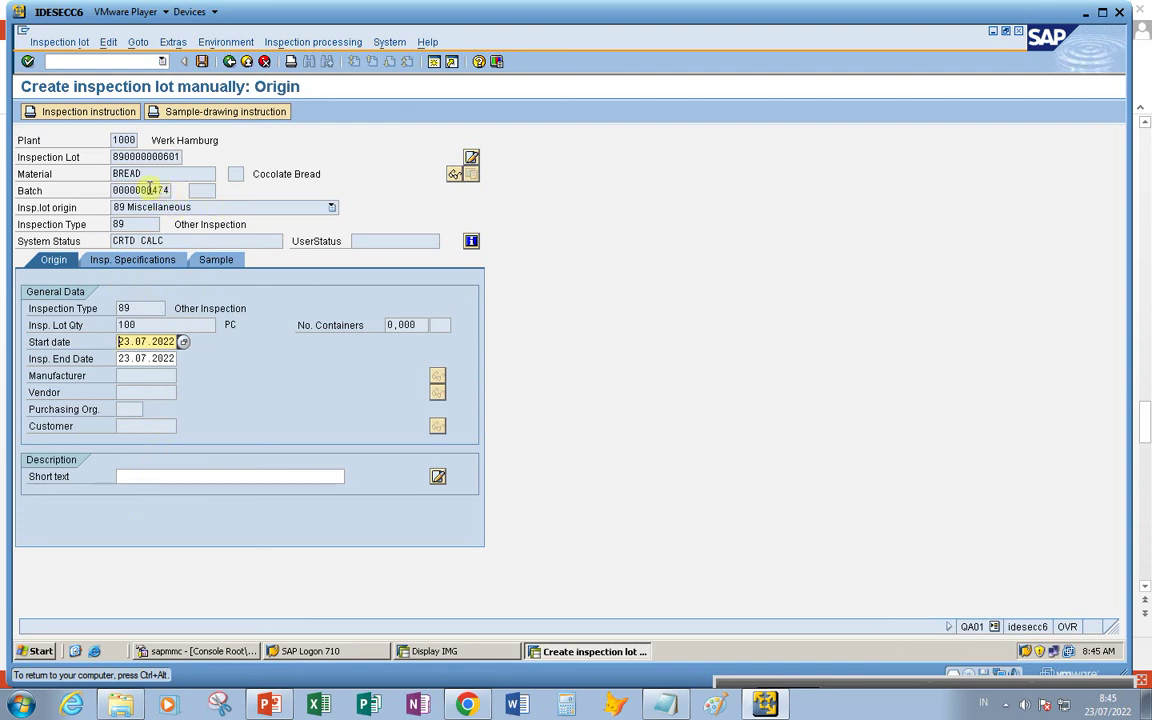
pyautogui.click(202, 62)
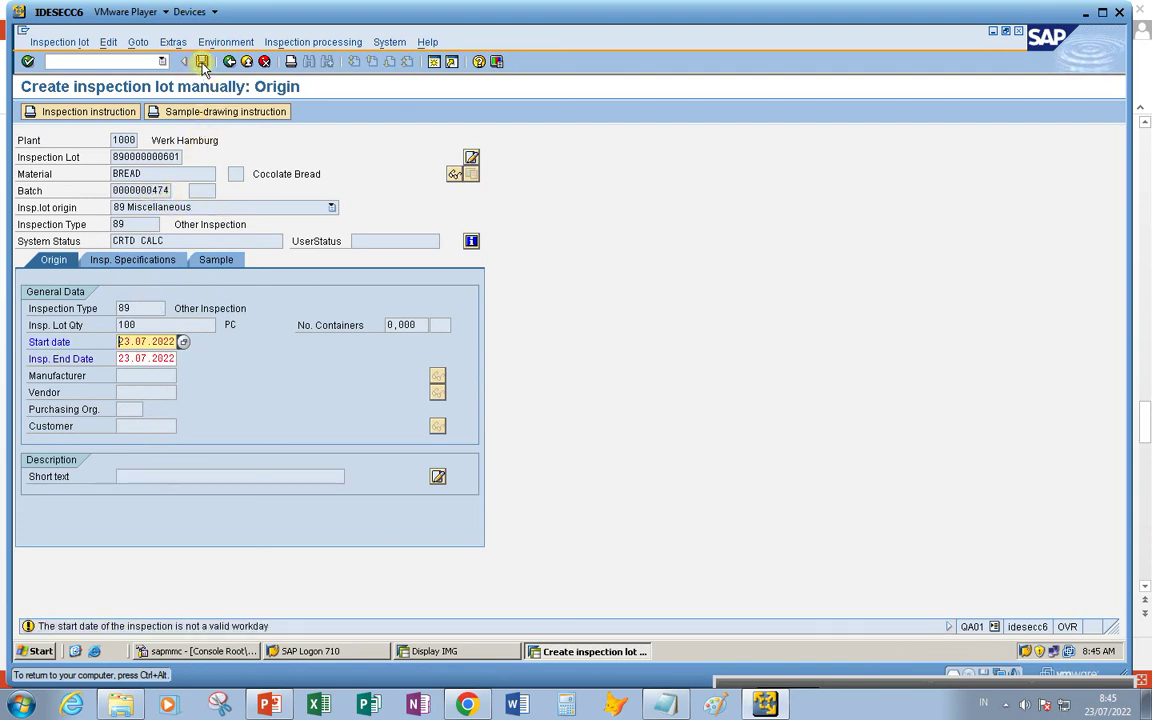
pyautogui.click(202, 62)
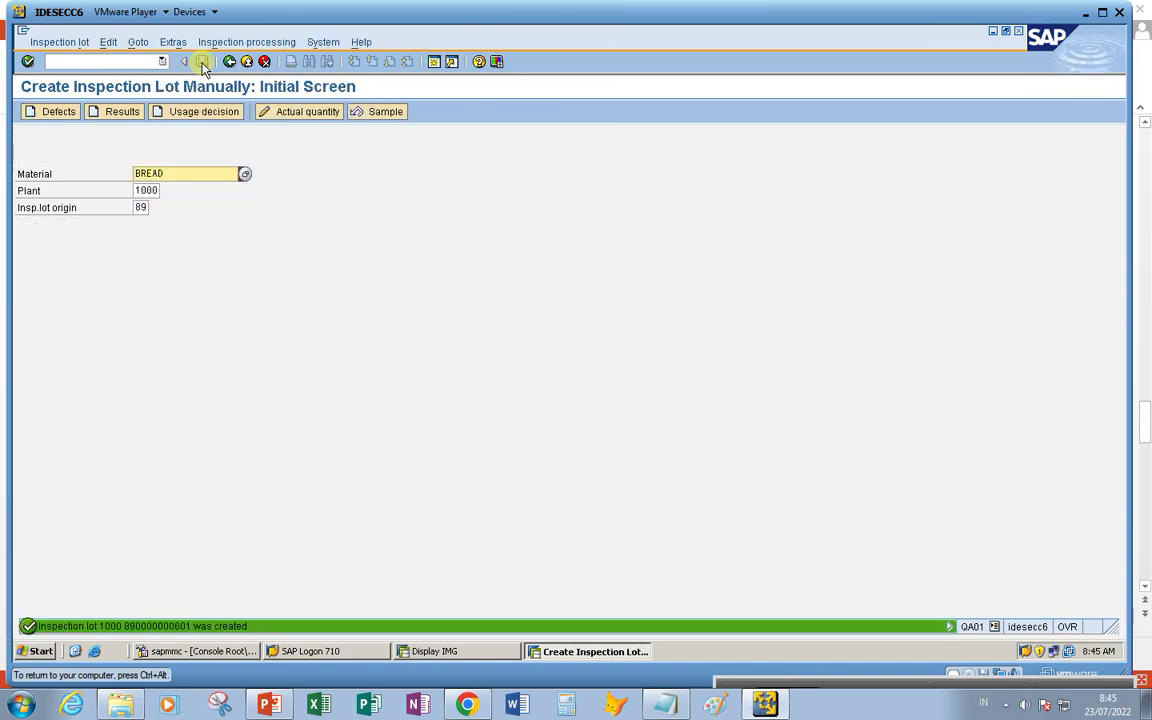
# Copy the created inspection lot's number from the message details and paste it into the QA01 line of the Notepad notes
pyautogui.doubleClick(182, 626)
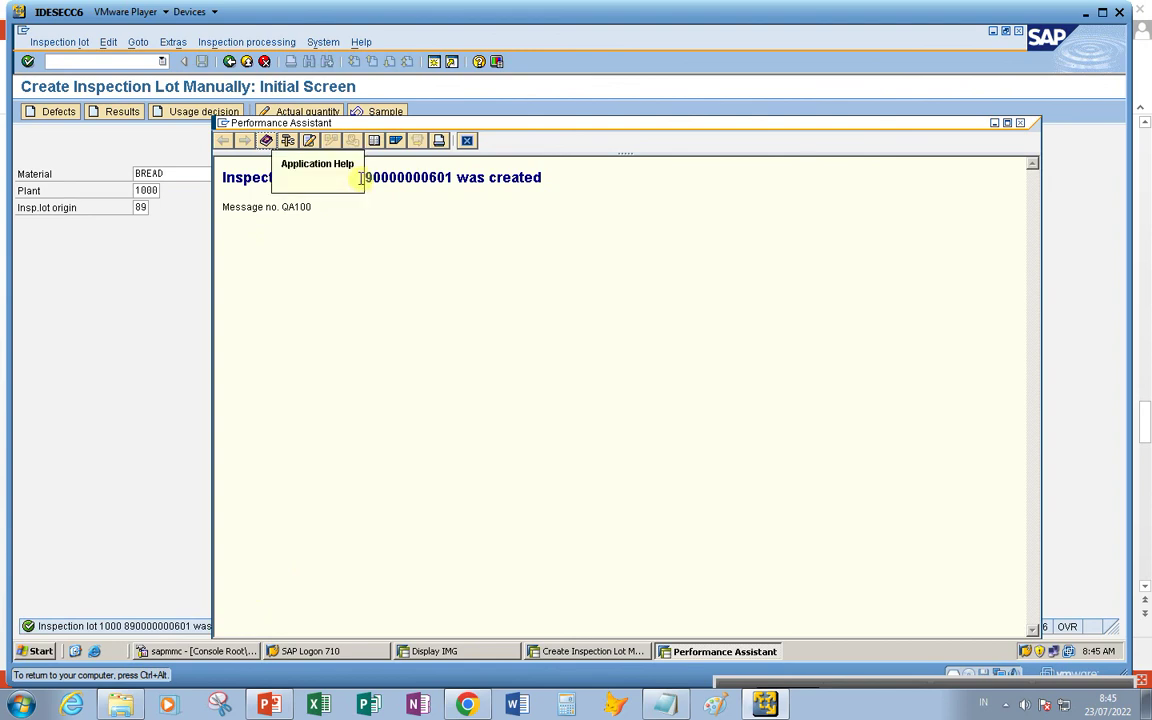
pyautogui.moveTo(359, 177); pyautogui.dragTo(453, 176)
pyautogui.hotkey('ctrl', 'c')
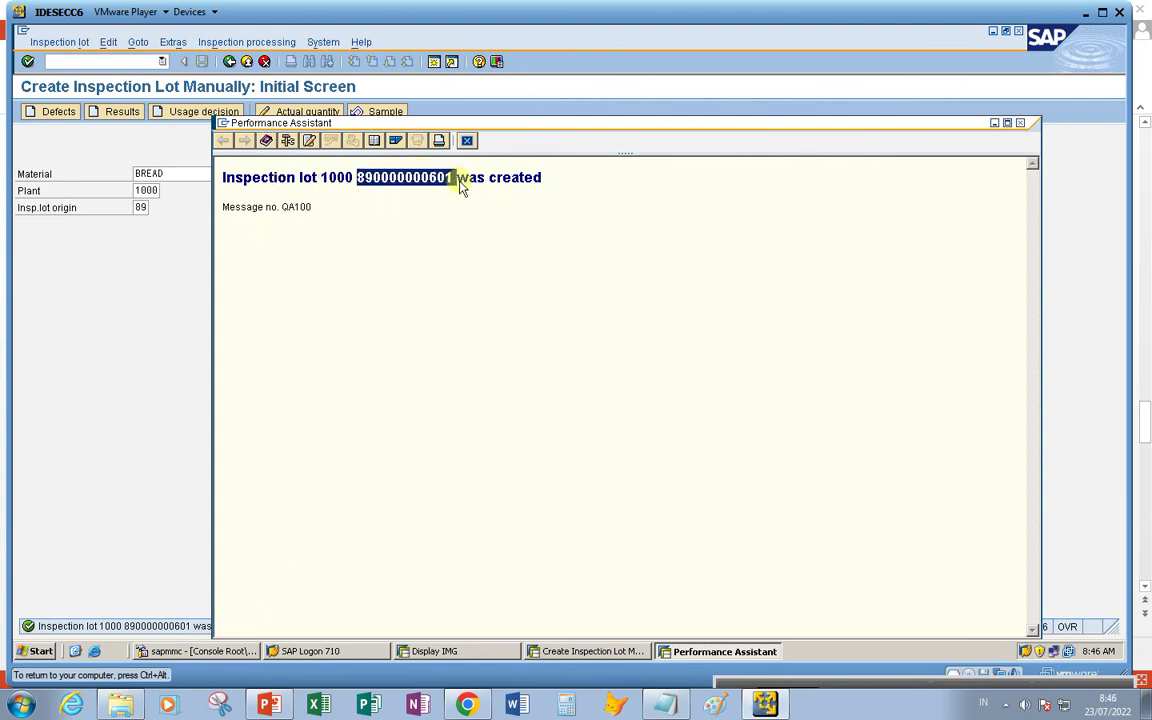
pyautogui.click(665, 705)
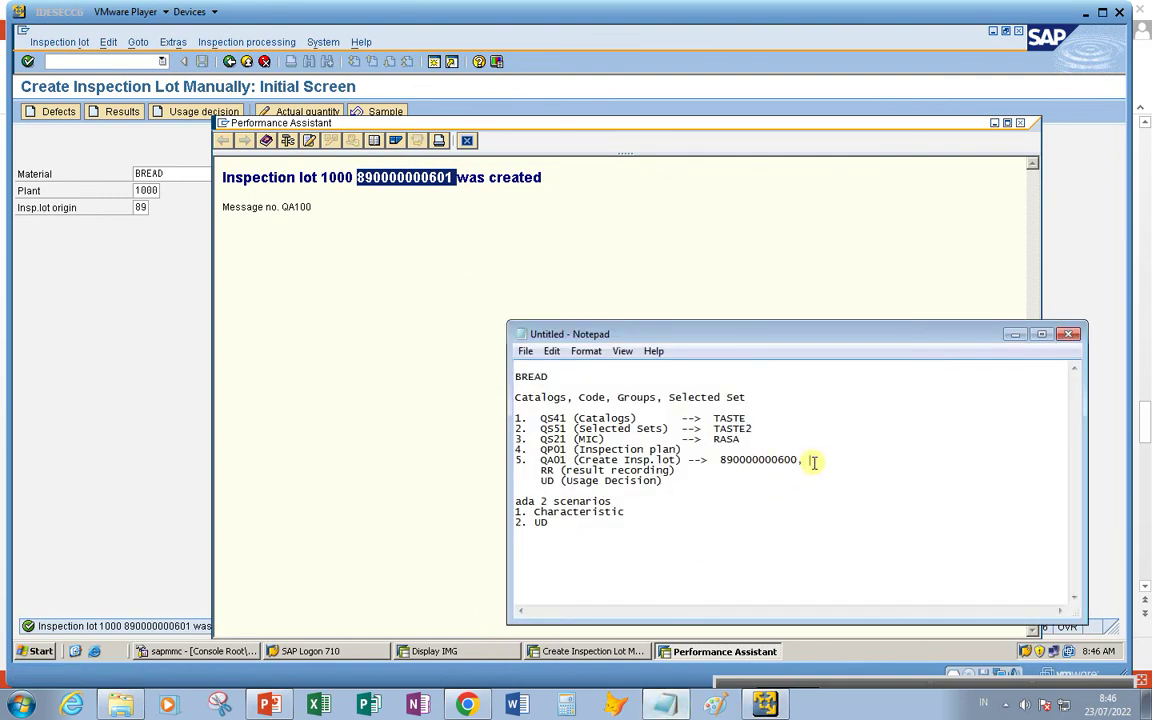
pyautogui.hotkey('ctrl', 'v')
# Run transaction QA32 and list inspection lots without a usage decision for plant 1000, lot origin 89, created 16.07.2022 to 23.07.2022
pyautogui.click(57, 343)
pyautogui.click(68, 61)
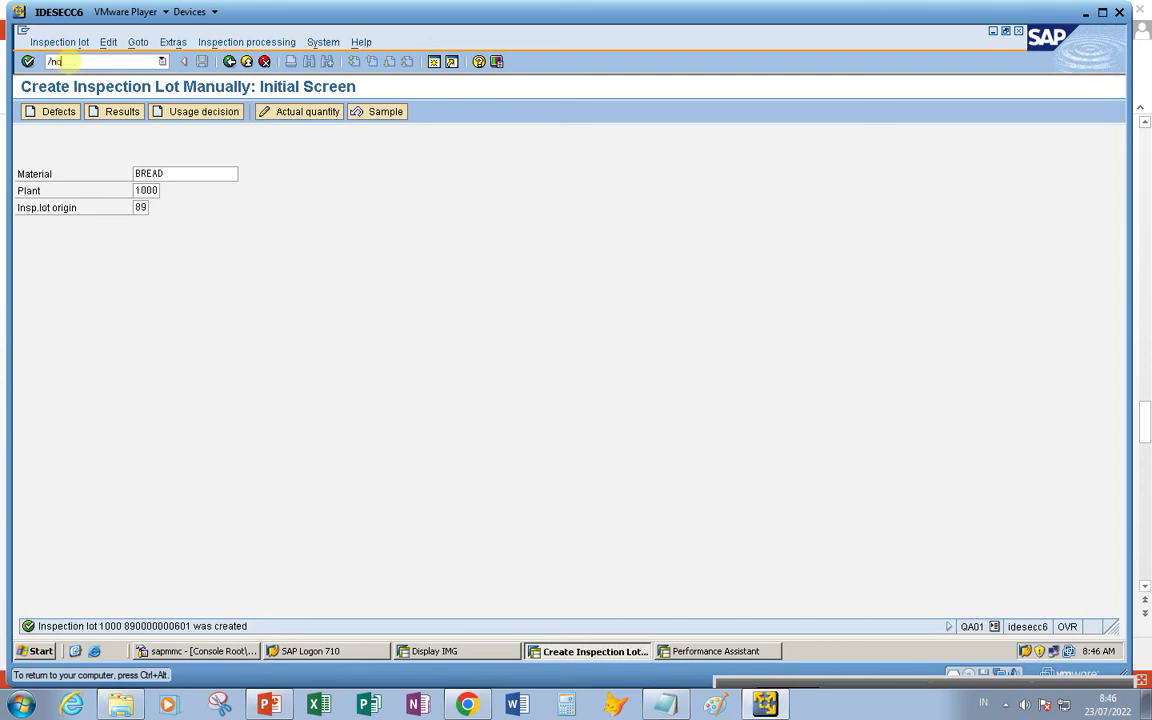
pyautogui.write('2')
pyautogui.press('Return')
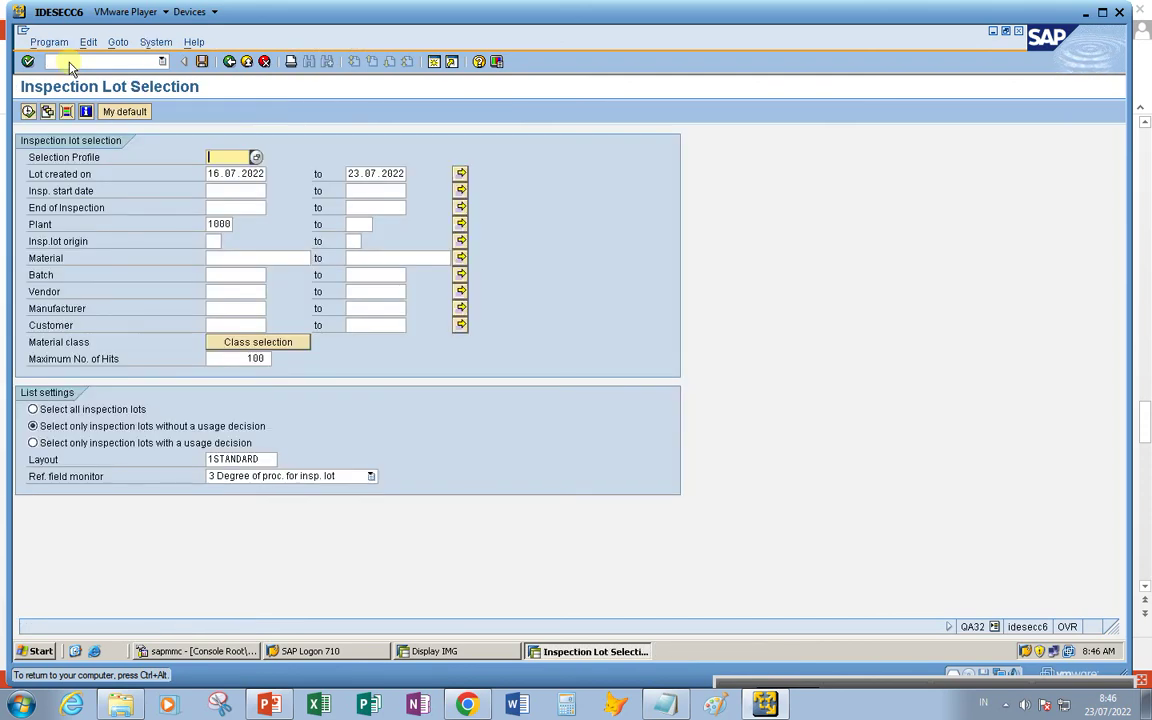
pyautogui.click(216, 241)
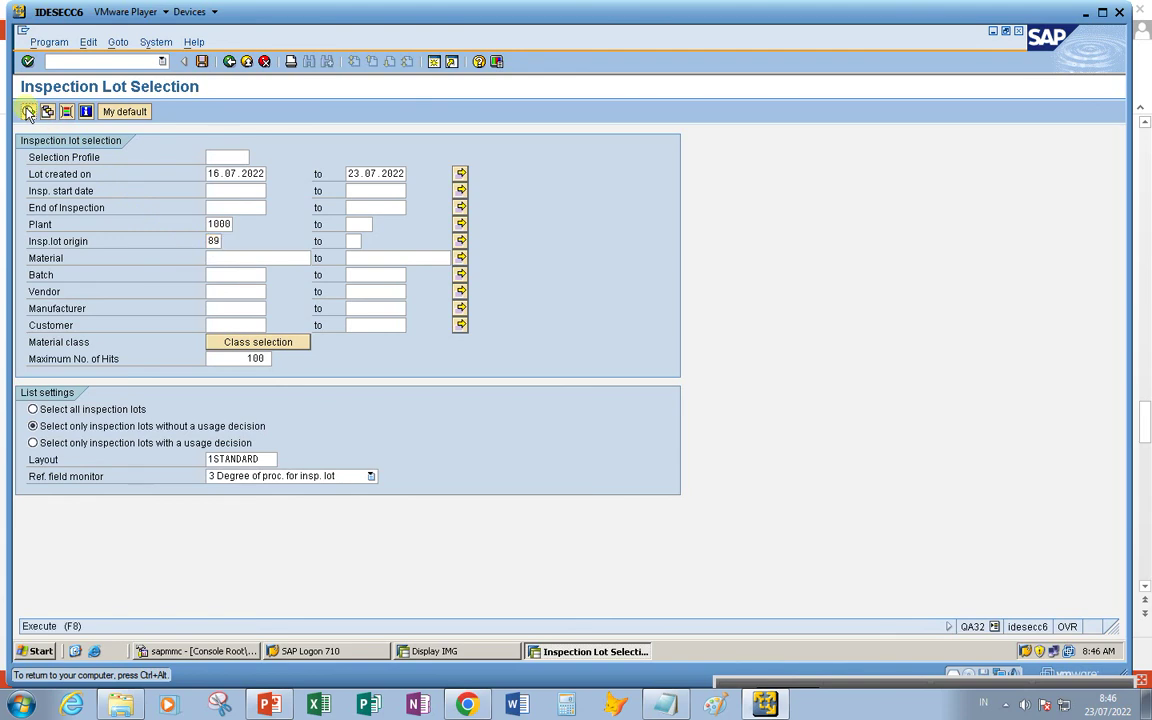
pyautogui.click(28, 112)
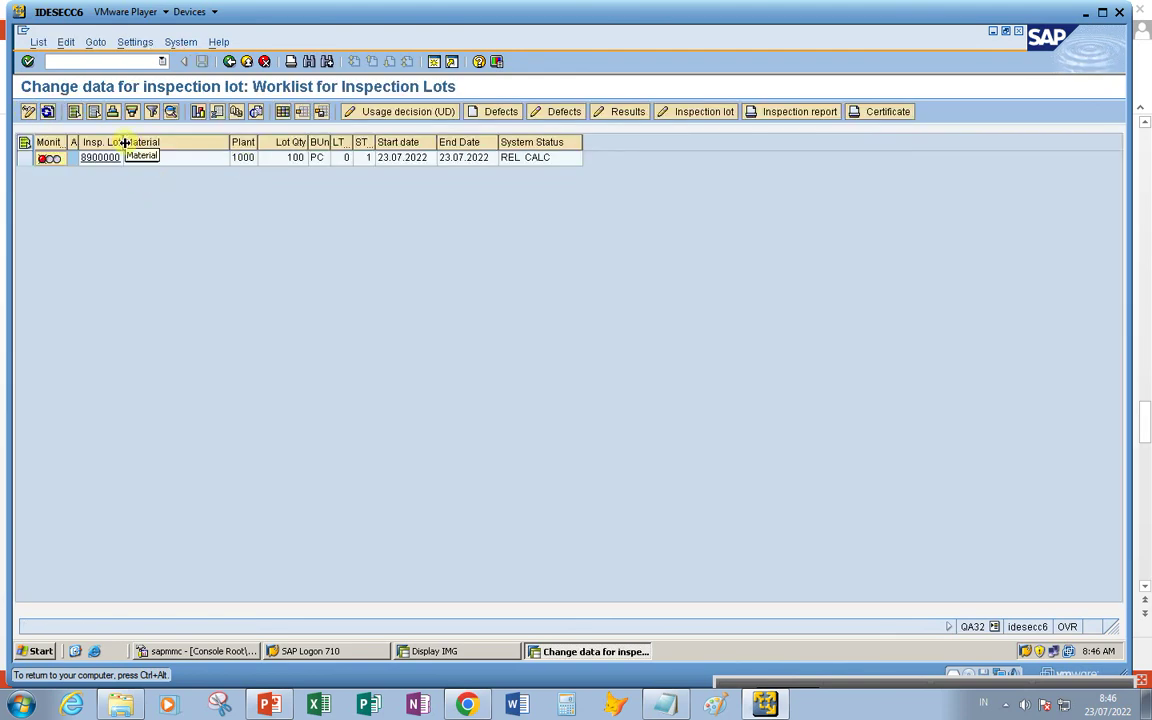
# Widen the inspection lot column and open result recording for the BREAD lot
pyautogui.moveTo(122, 142); pyautogui.dragTo(212, 142)
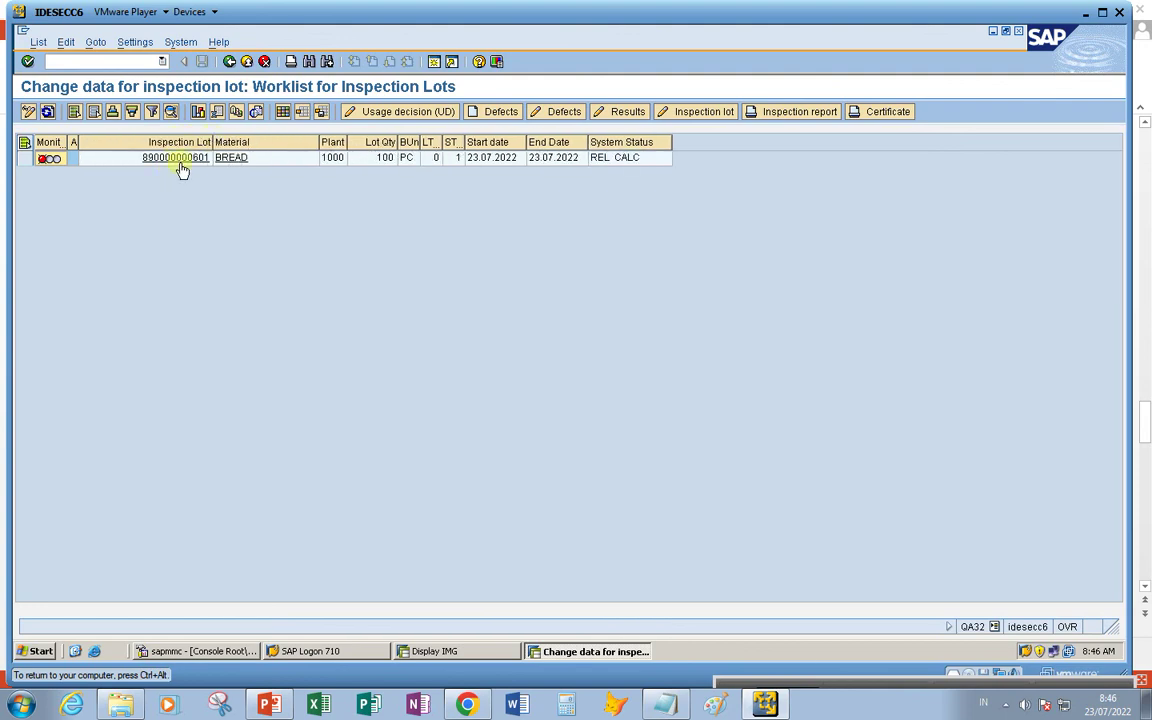
pyautogui.click(23, 160)
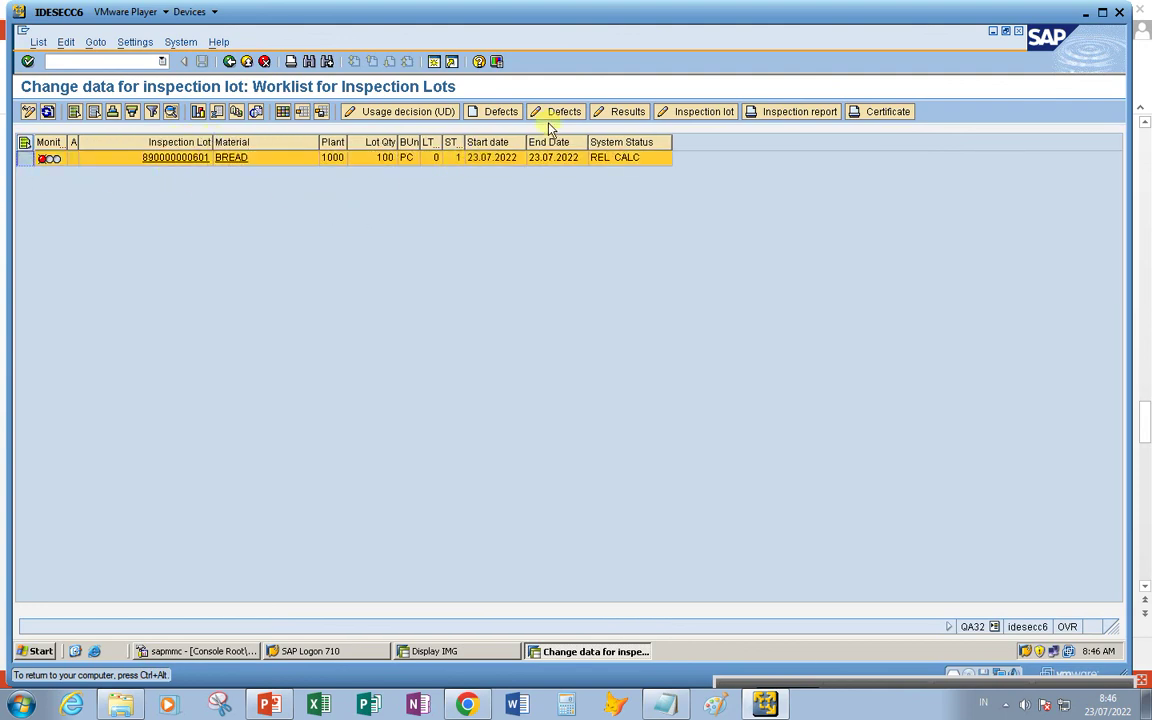
pyautogui.click(619, 111)
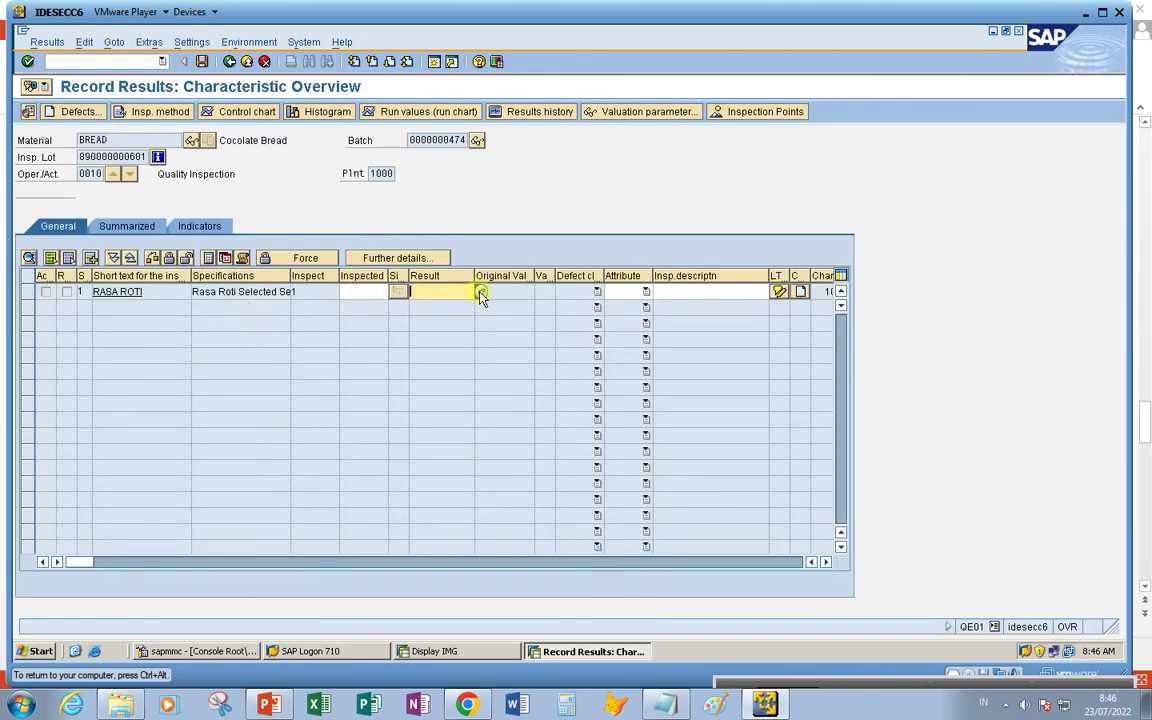
# Examine the selectable result codes for characteristic RASA ROTI without choosing one, and bring up the Notepad notes
pyautogui.press('F4')
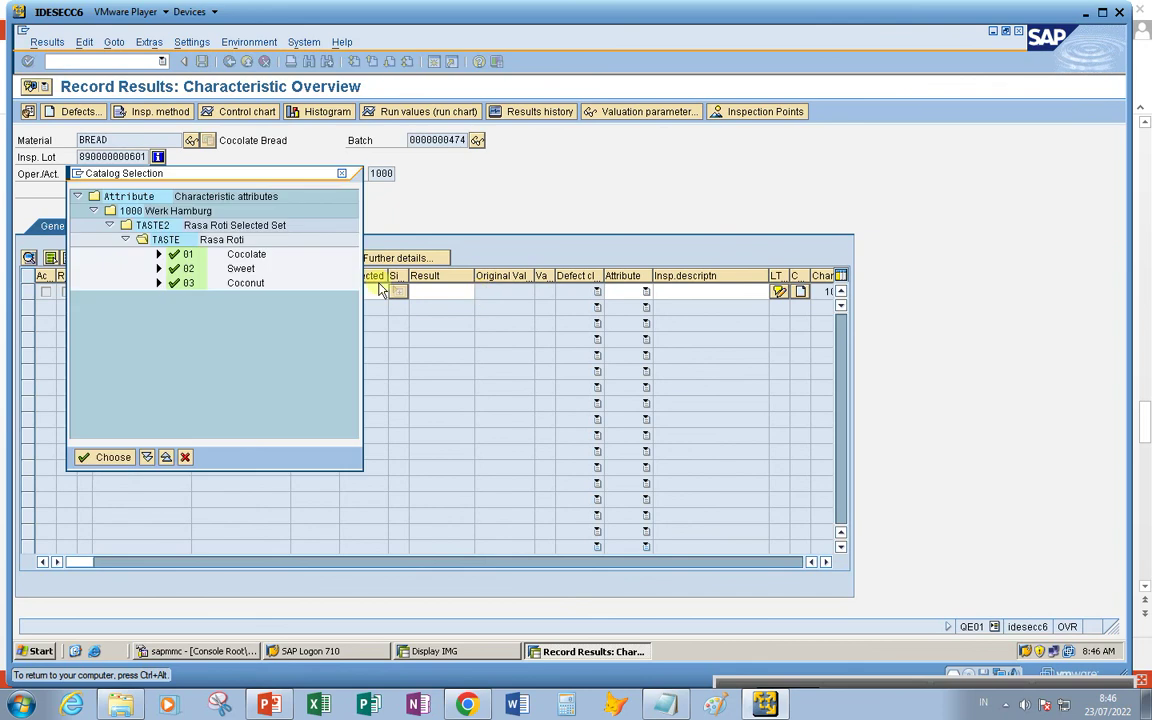
pyautogui.click(343, 174)
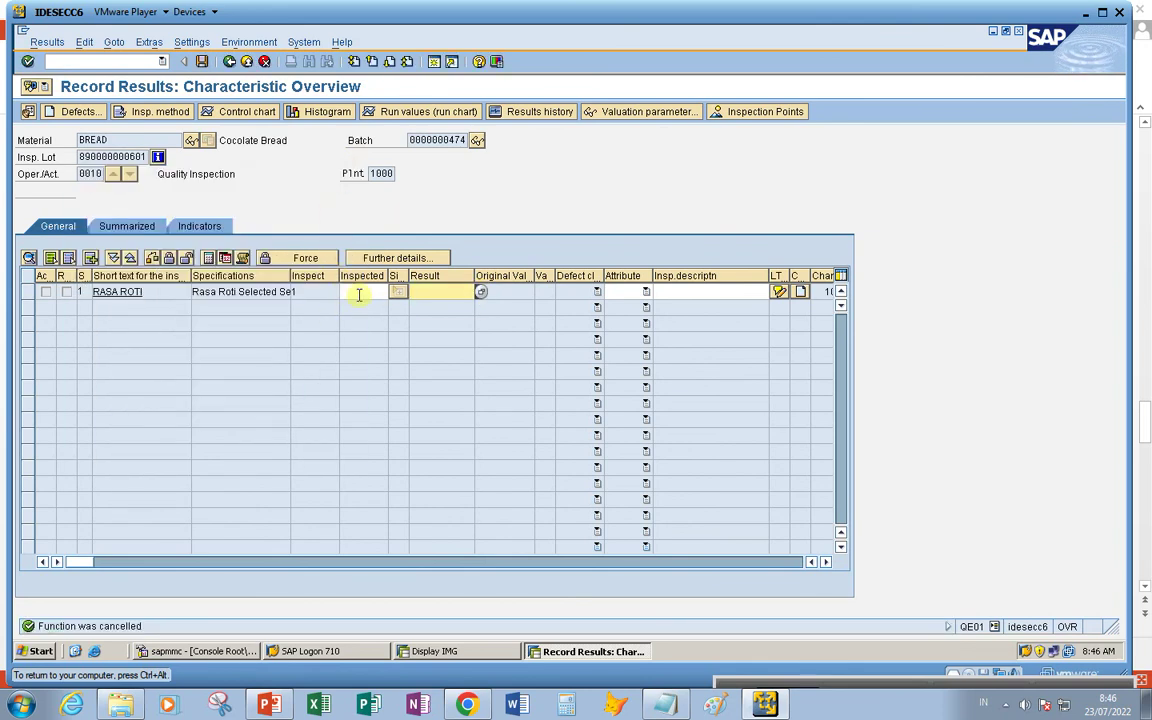
pyautogui.click(363, 291)
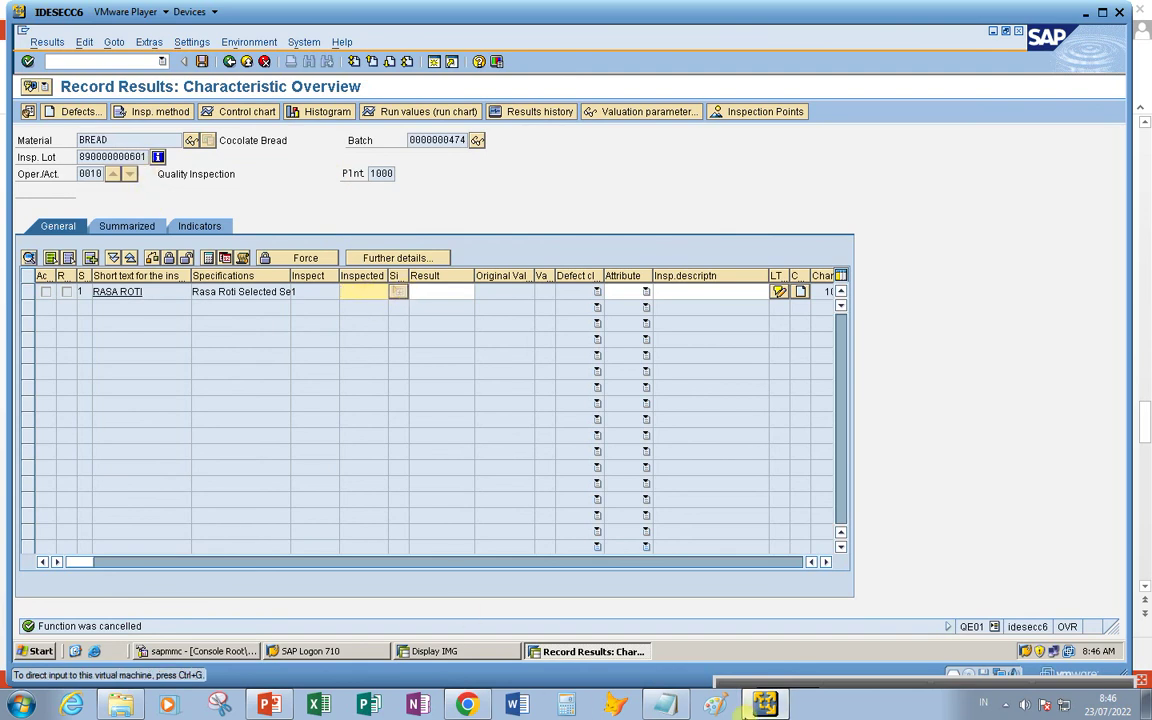
pyautogui.click(674, 708)
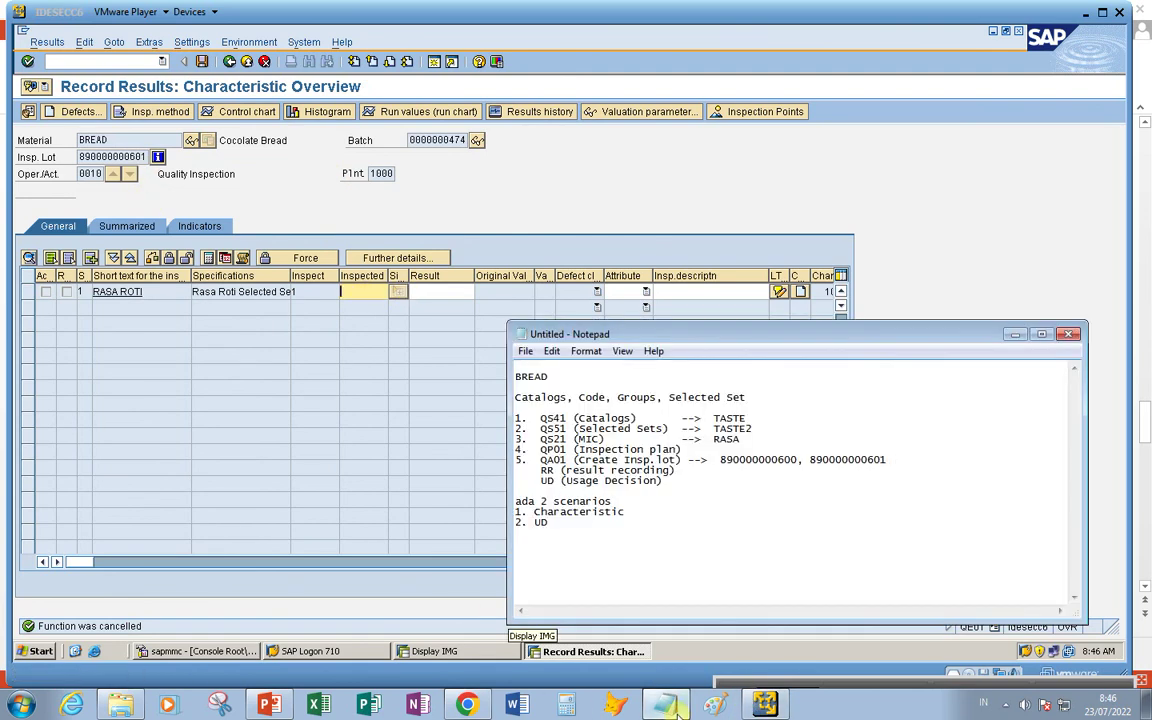
# Record result code 02 Sweet for characteristic RASA ROTI of the BREAD lot, valuate it, and save the results
pyautogui.click(600, 188)
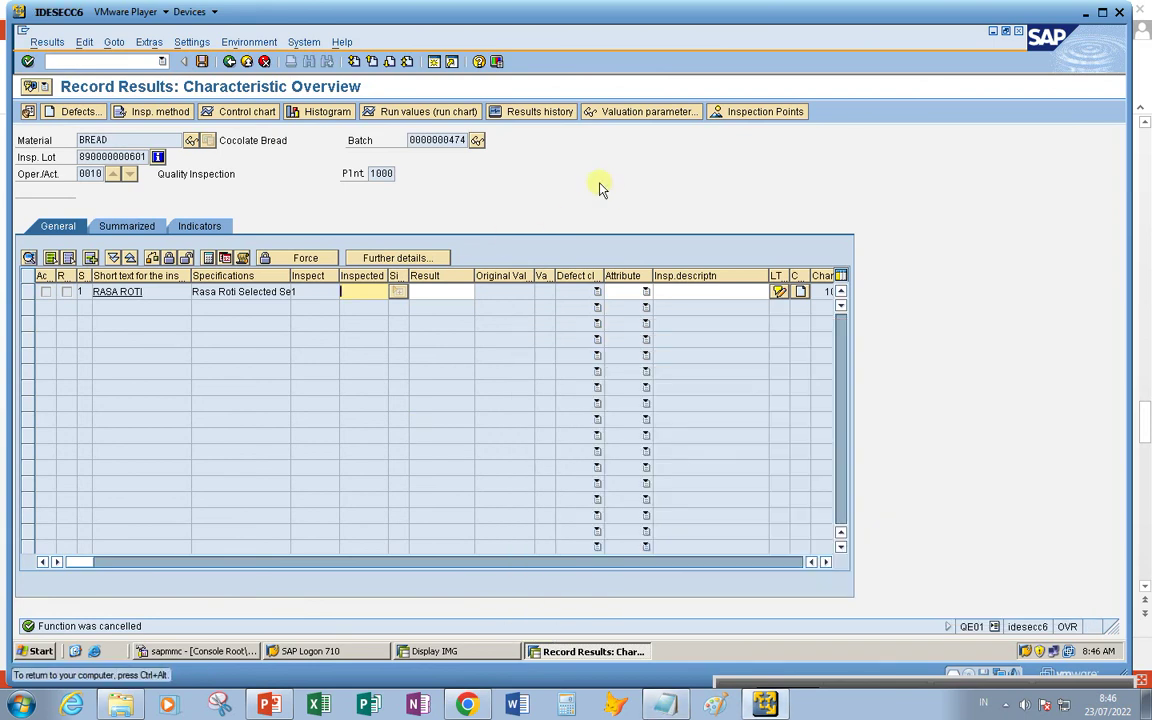
pyautogui.click(462, 290)
pyautogui.click(481, 291)
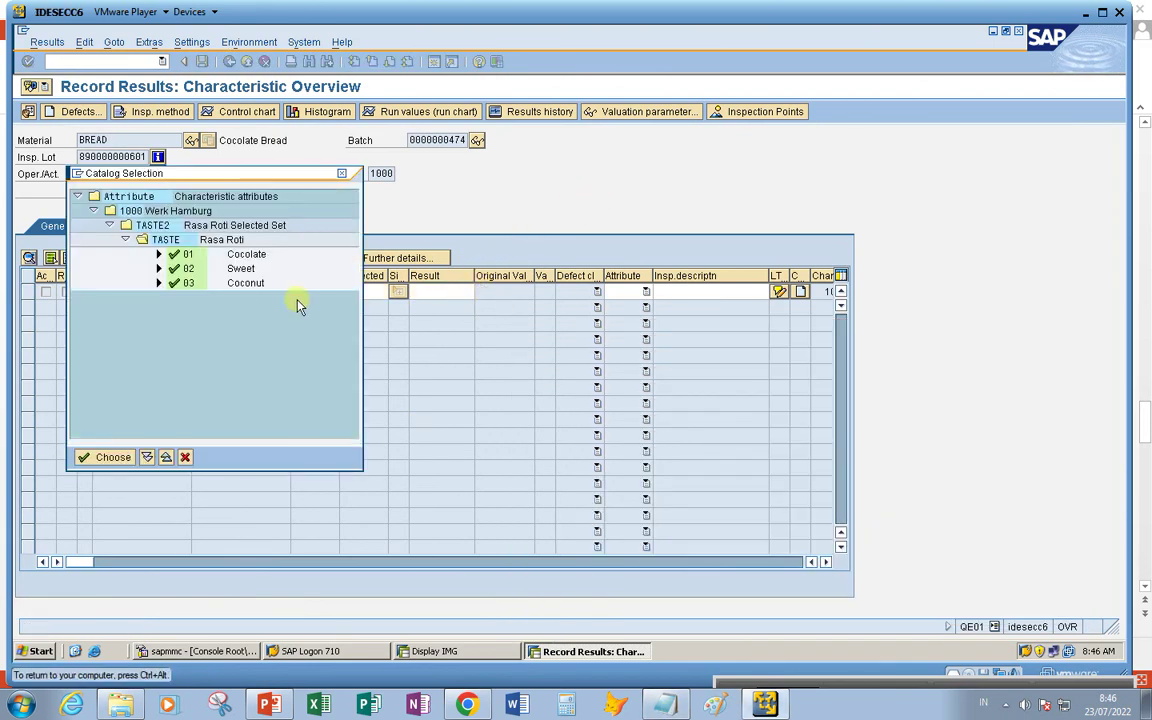
pyautogui.click(185, 268)
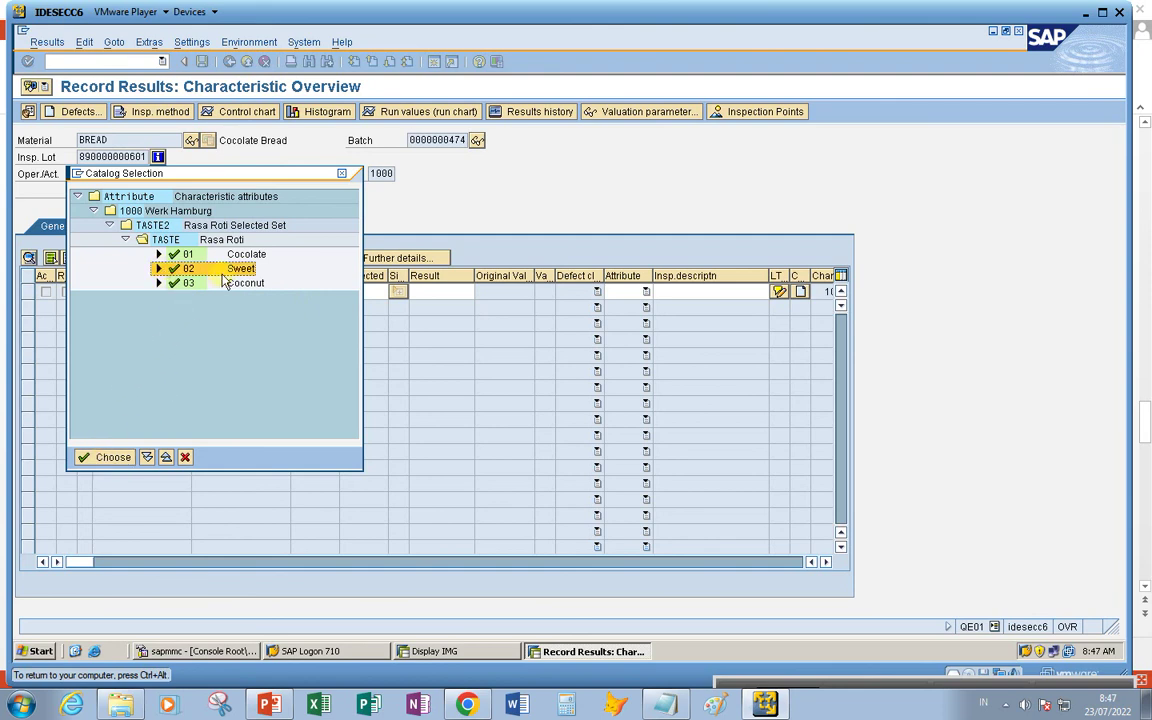
pyautogui.click(108, 456)
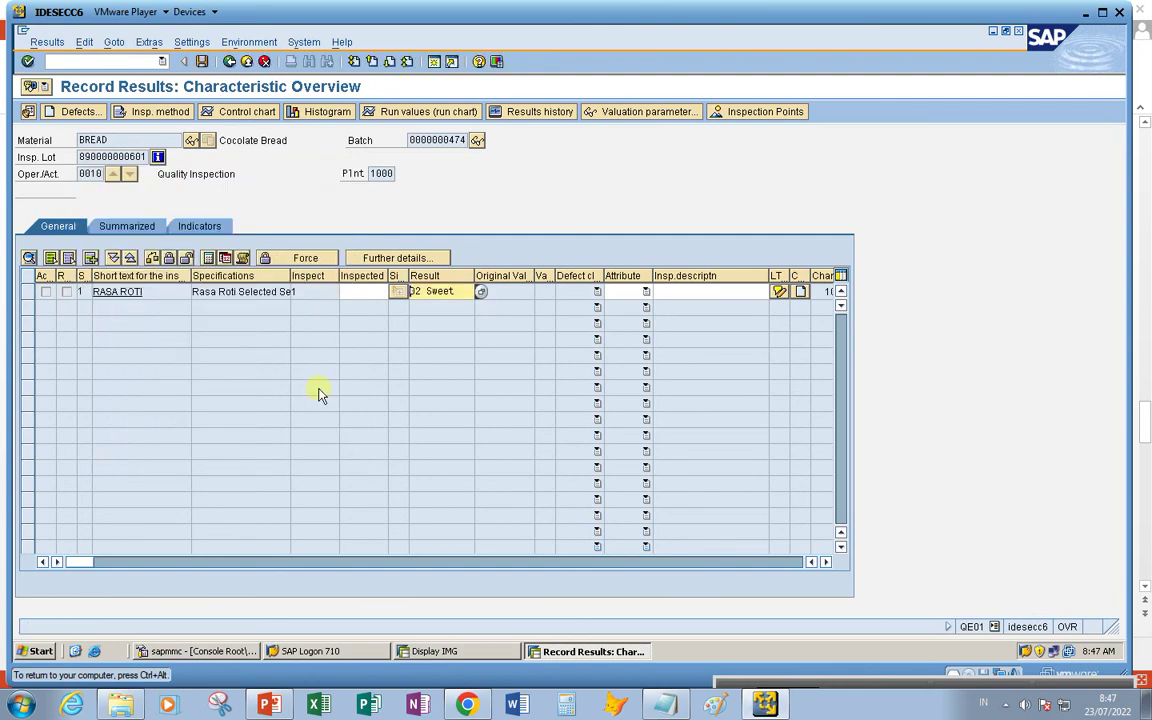
pyautogui.press('Return')
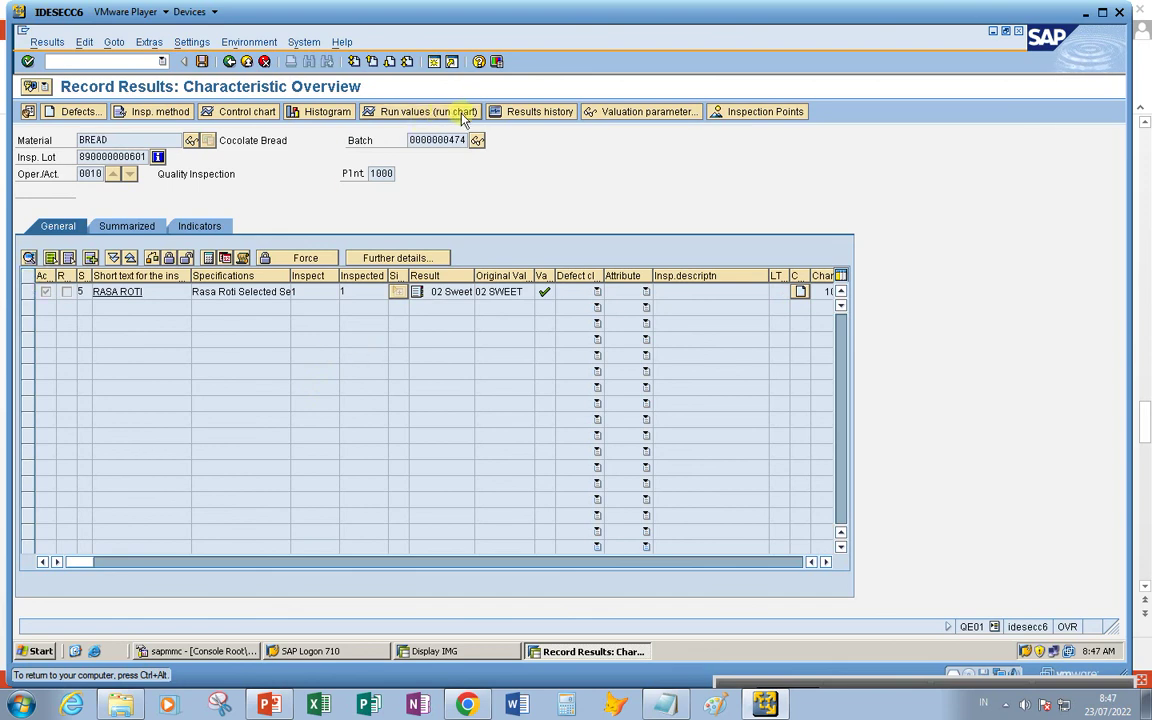
pyautogui.click(201, 61)
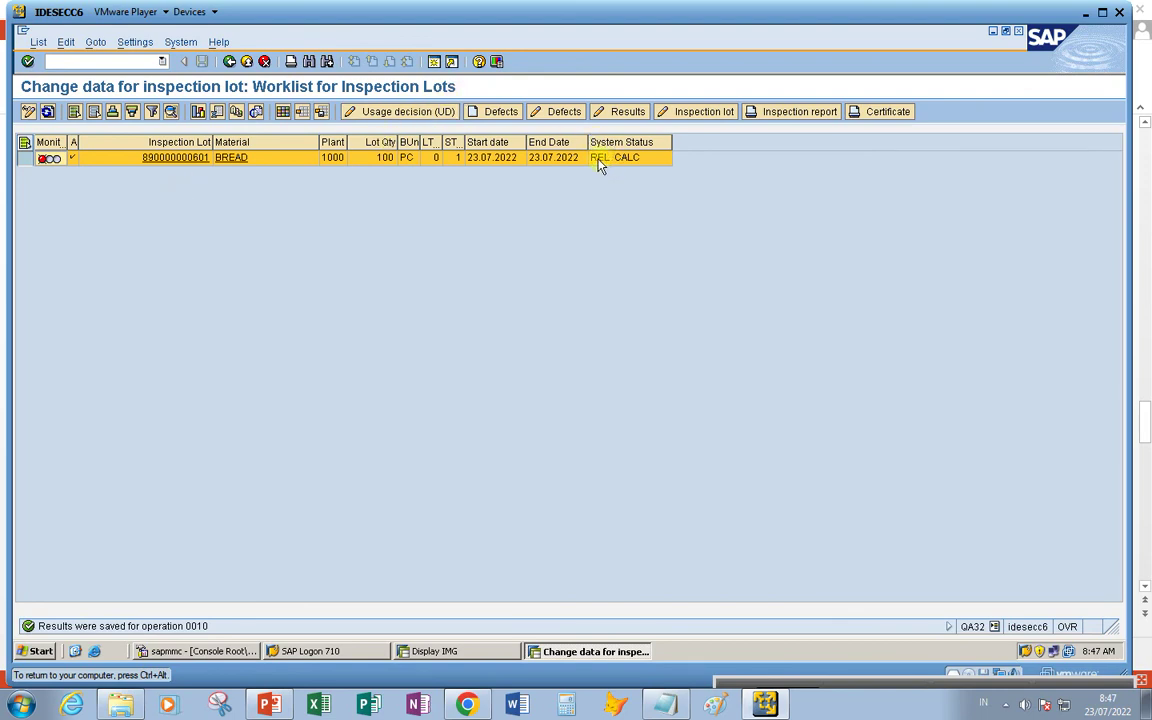
# Save usage decision code 01 Accepted (OK) from the PUTUS group for the BREAD lot and refresh the worklist
pyautogui.click(398, 112)
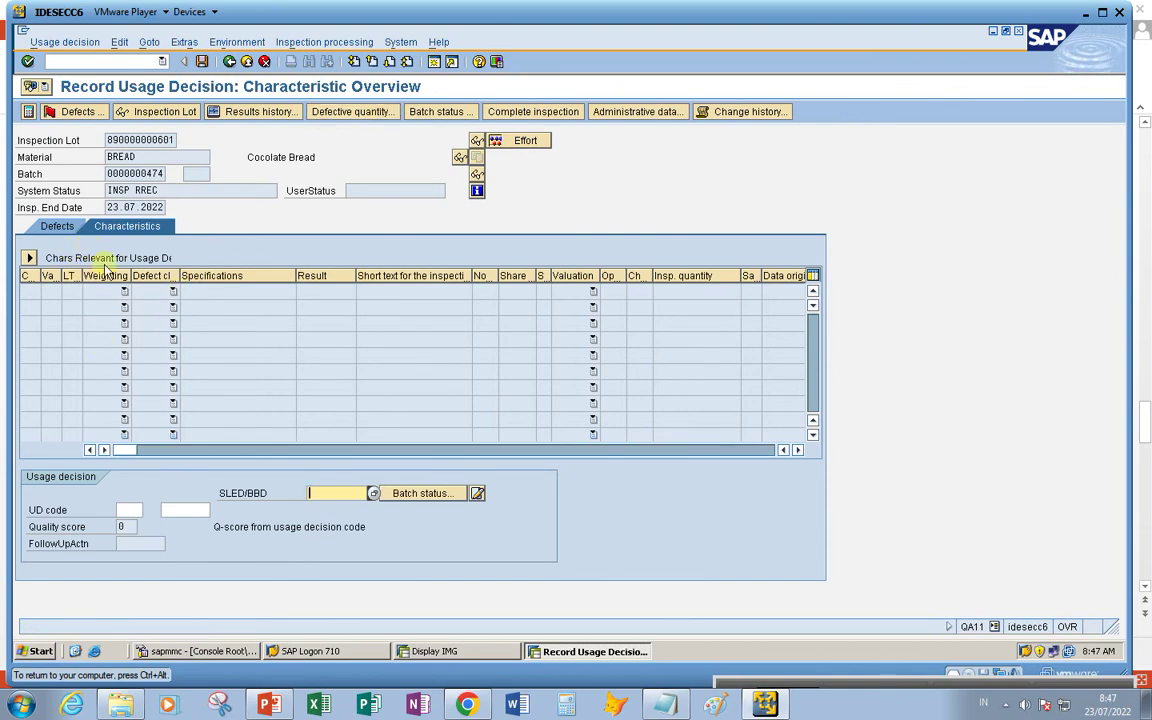
pyautogui.click(133, 510)
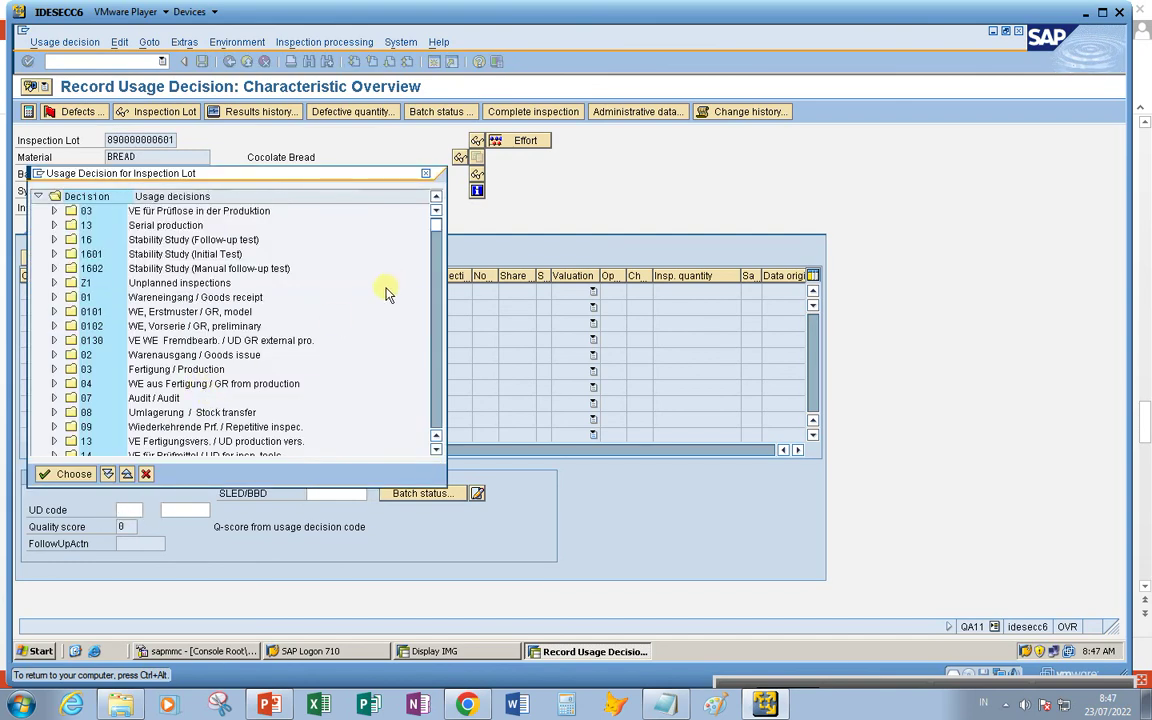
pyautogui.scroll(-7, 388, 292)
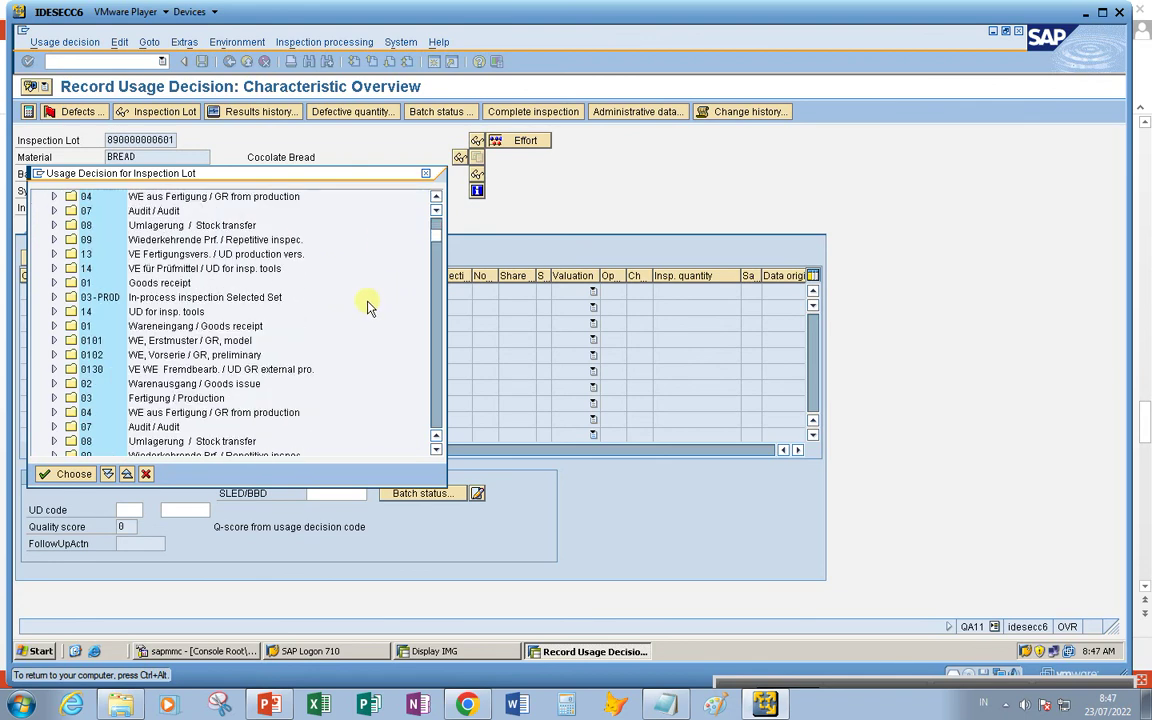
pyautogui.scroll(-4, 368, 306)
pyautogui.click(95, 326)
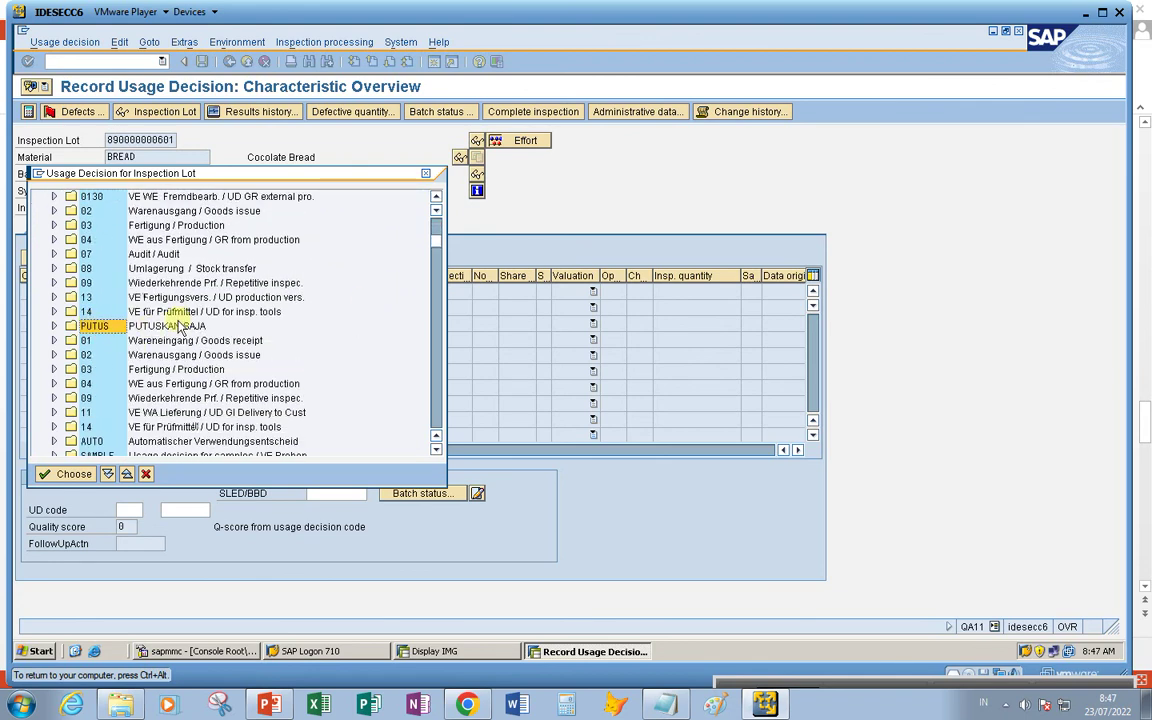
pyautogui.click(54, 326)
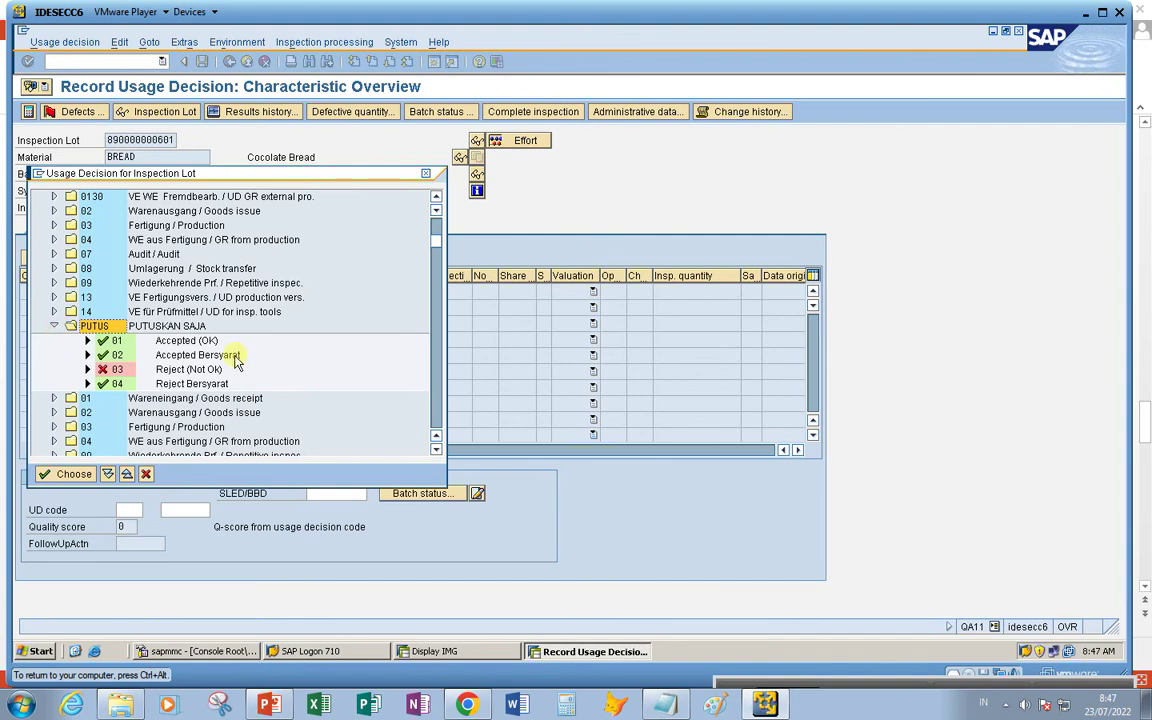
pyautogui.doubleClick(120, 341)
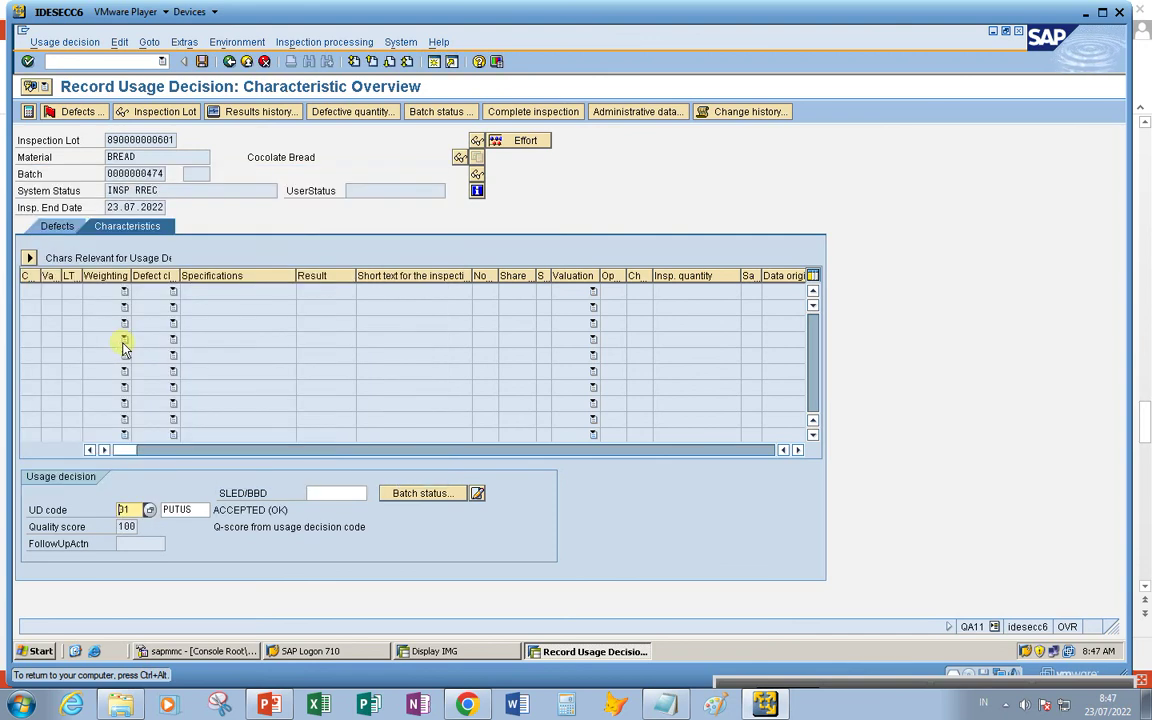
pyautogui.press('Return')
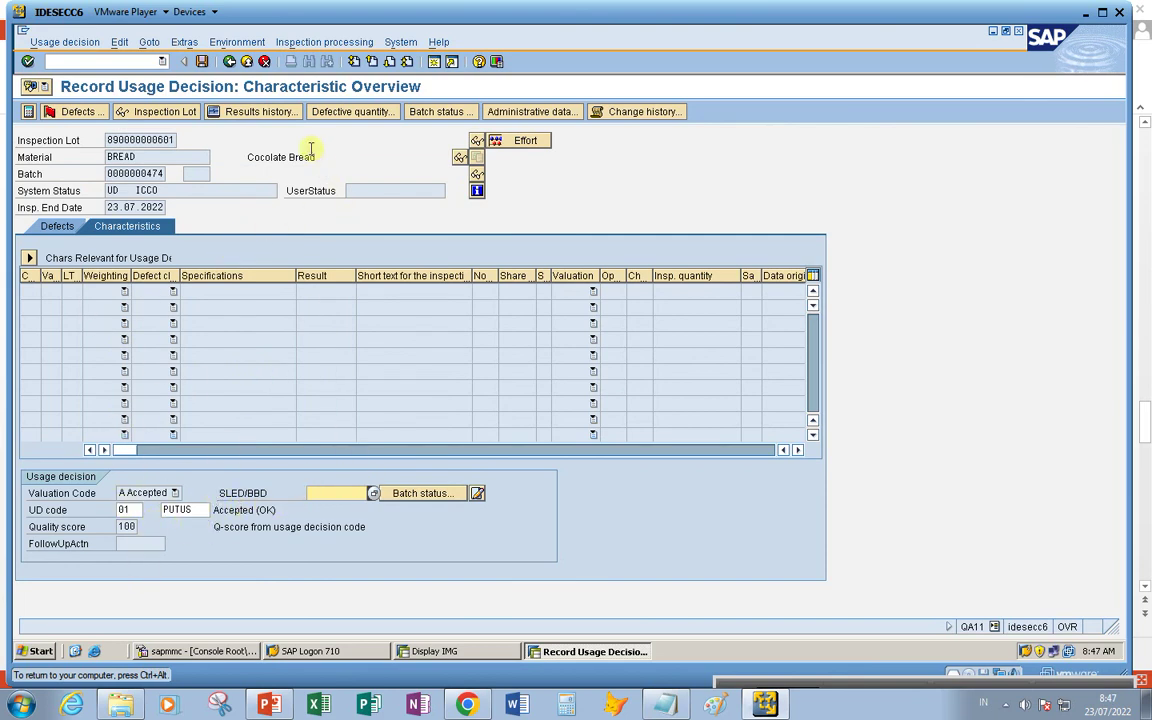
pyautogui.click(201, 61)
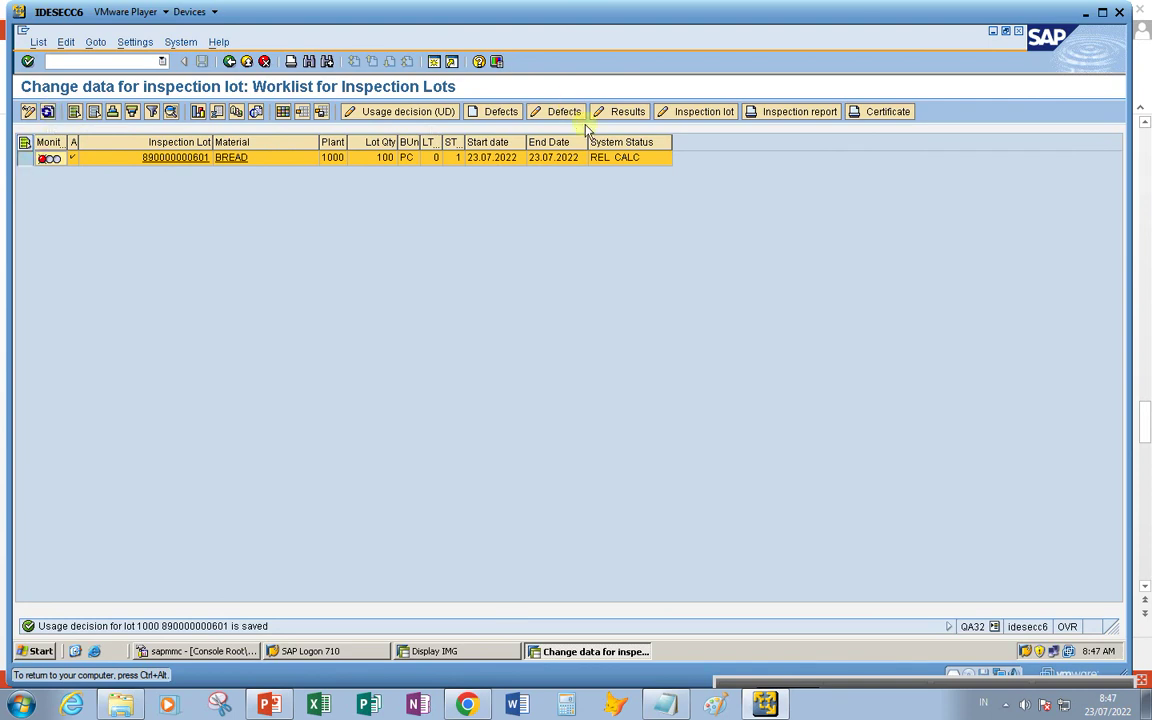
pyautogui.click(47, 112)
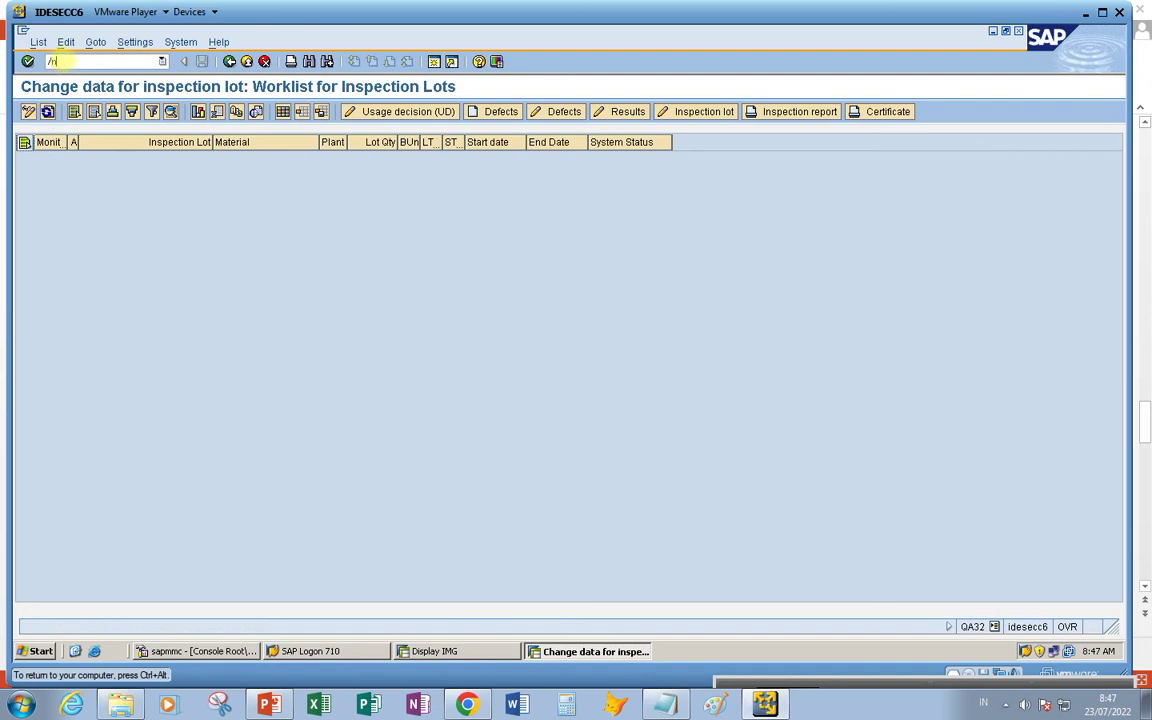
# Run transaction QA33, list all inspection lots for plant 1000 and lot origin 89, and widen the inspection lot column
pyautogui.click(60, 61)
pyautogui.write('/nqa33')
pyautogui.press('Return')
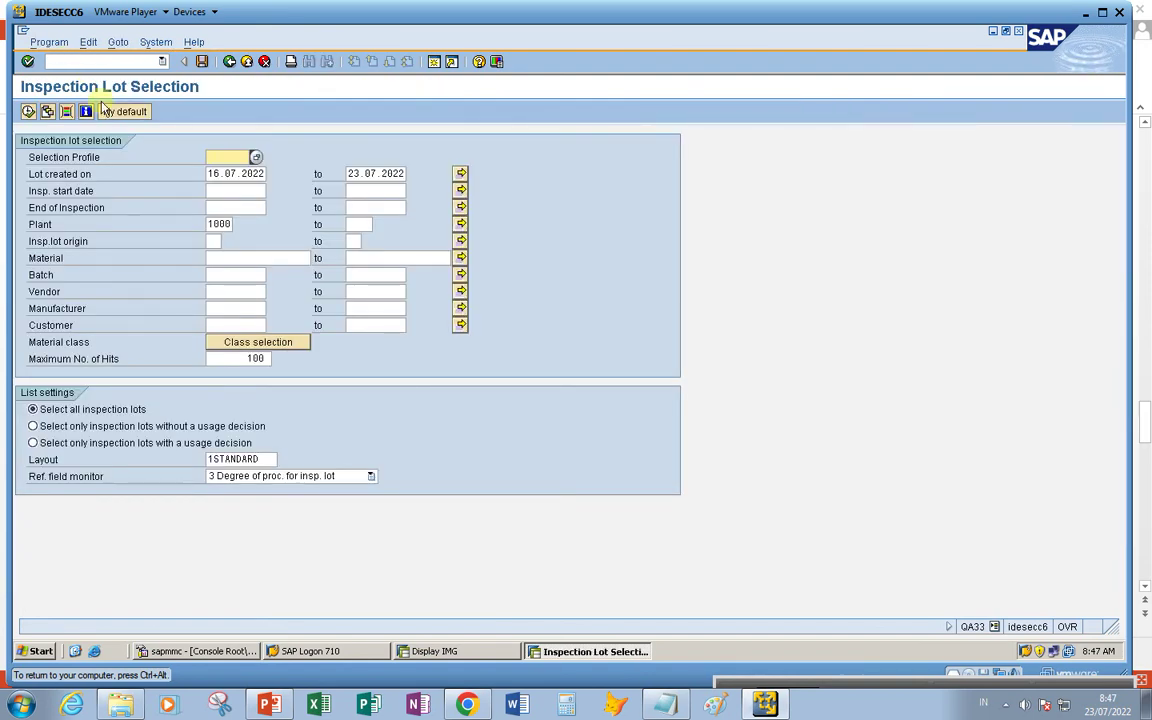
pyautogui.click(212, 241)
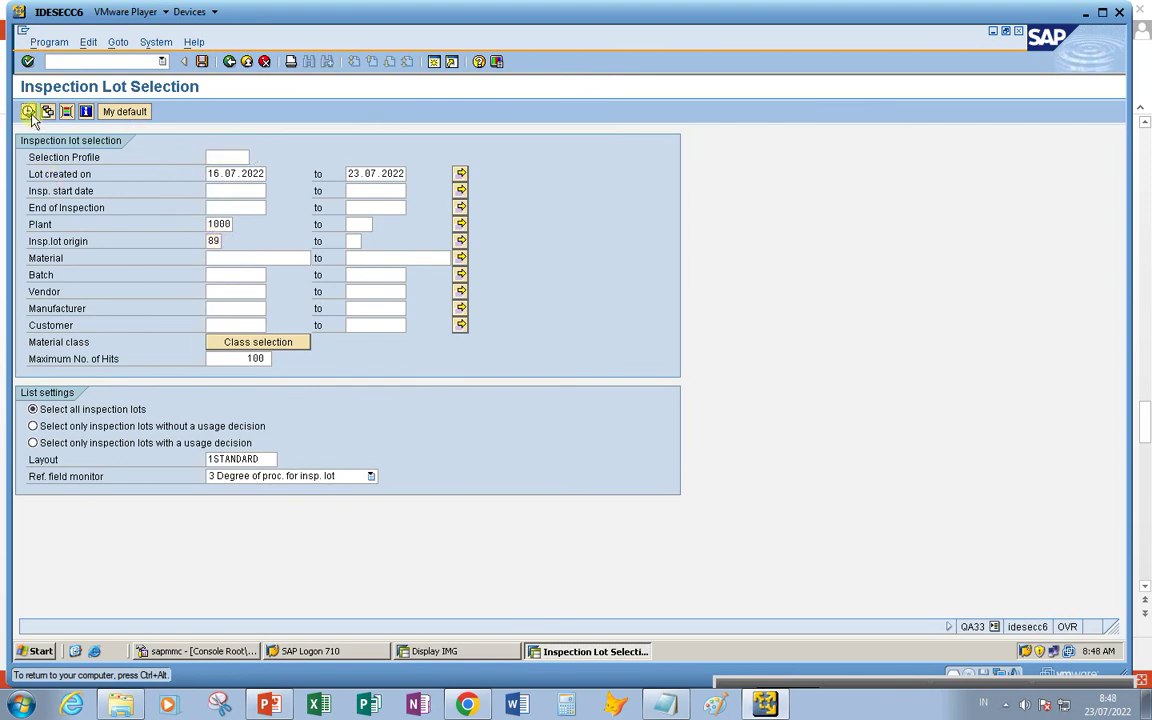
pyautogui.click(28, 111)
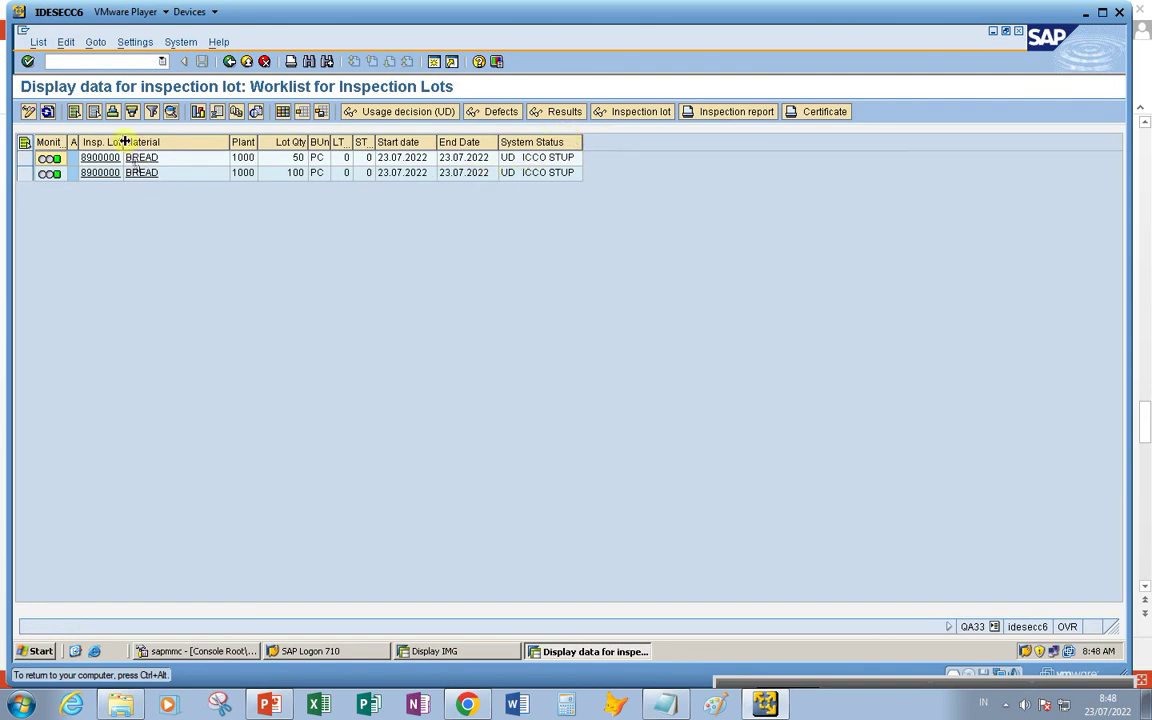
pyautogui.moveTo(123, 142); pyautogui.dragTo(192, 127)
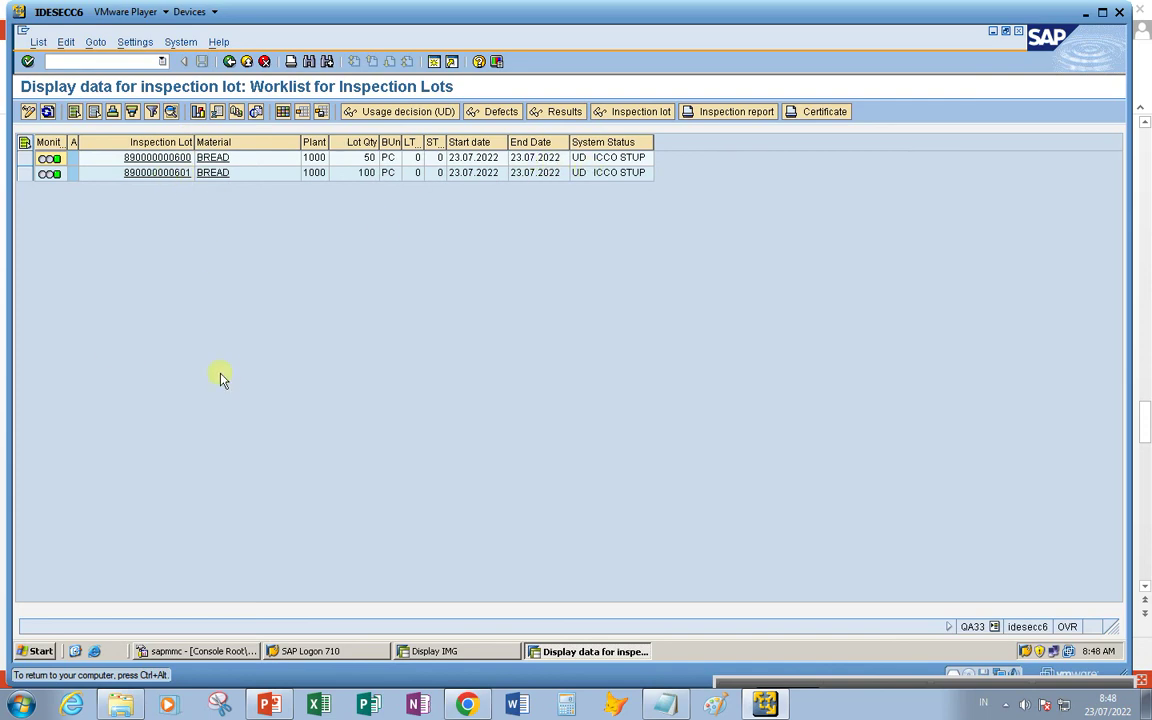
# Display the newer BREAD inspection lot in transaction QA03 and review its quantities, specifications and usage decision
pyautogui.click(68, 61)
pyautogui.press('Return')
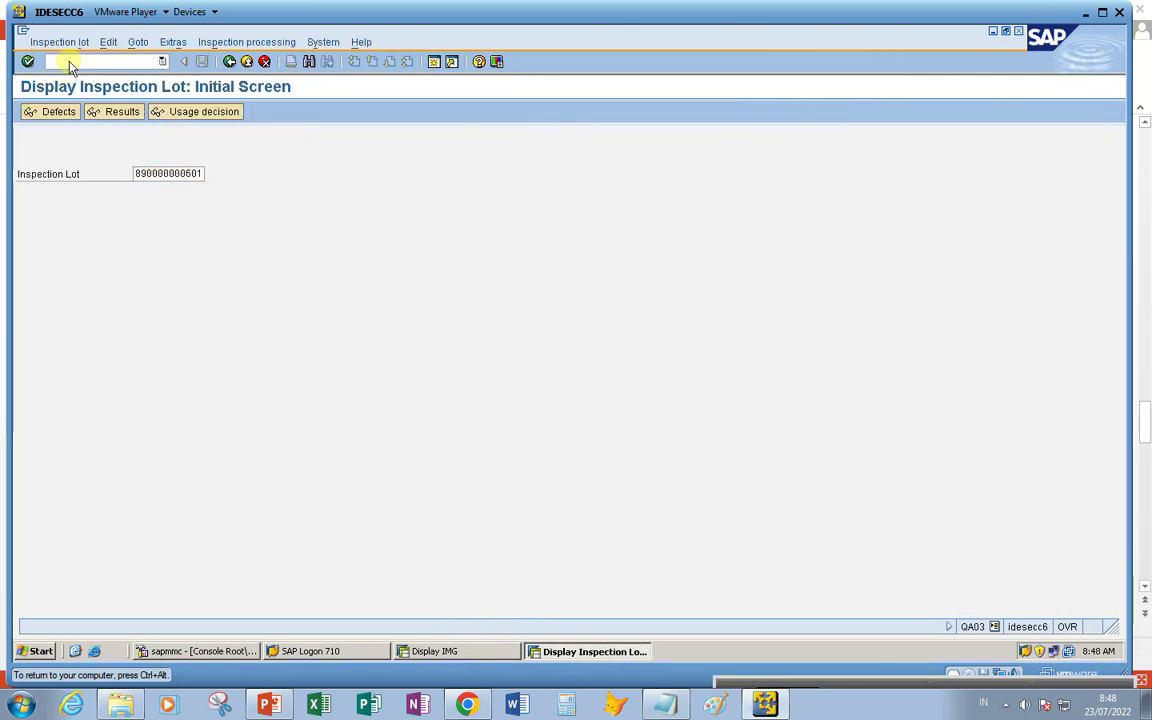
pyautogui.press('Return')
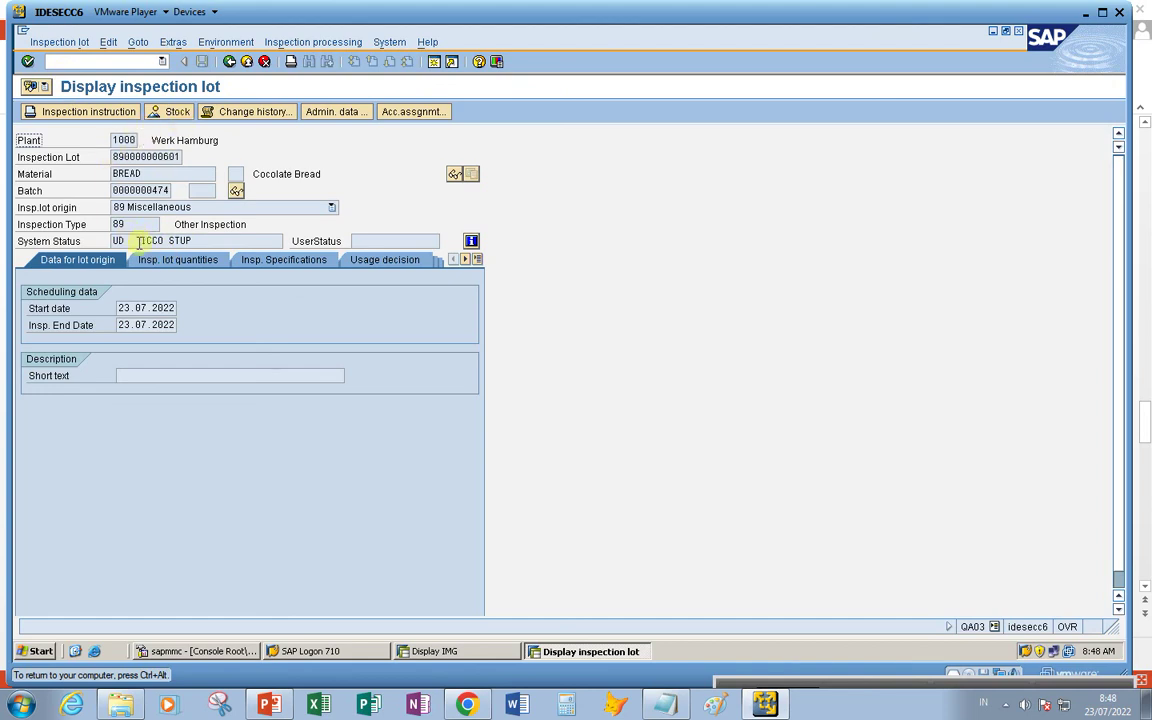
pyautogui.click(187, 261)
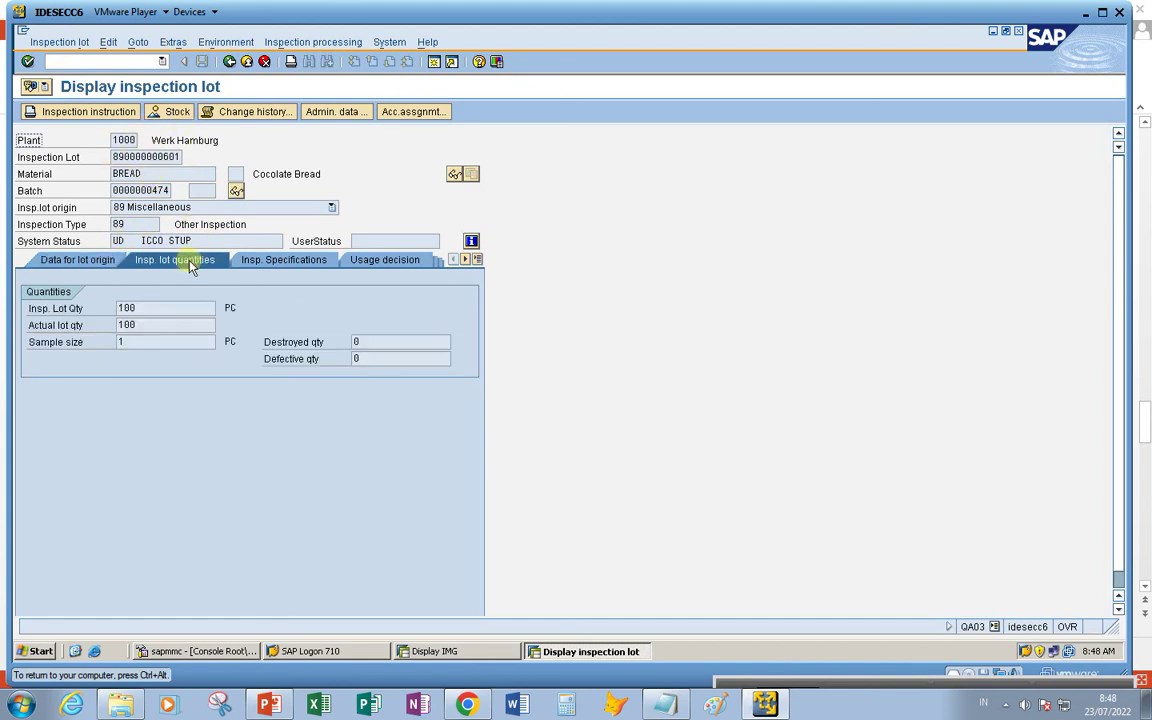
pyautogui.click(249, 262)
pyautogui.click(365, 259)
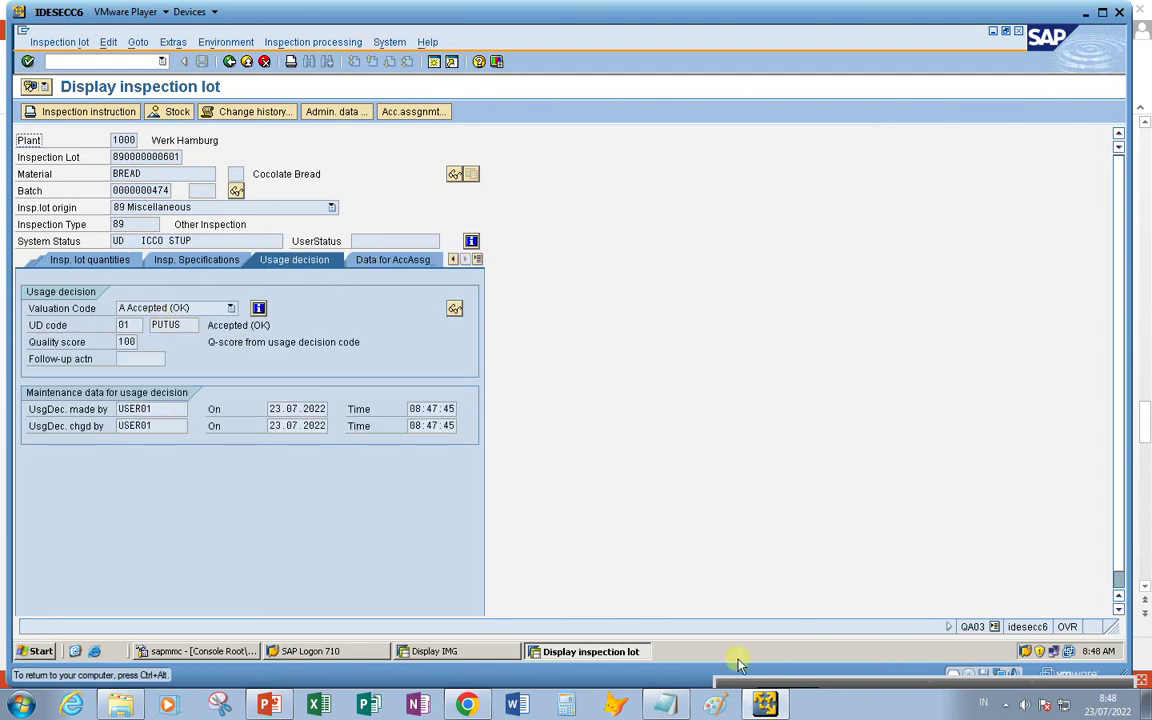
# Bring up the Notepad notes, switch to the PowerPoint presentation, and show its title slide
pyautogui.click(665, 705)
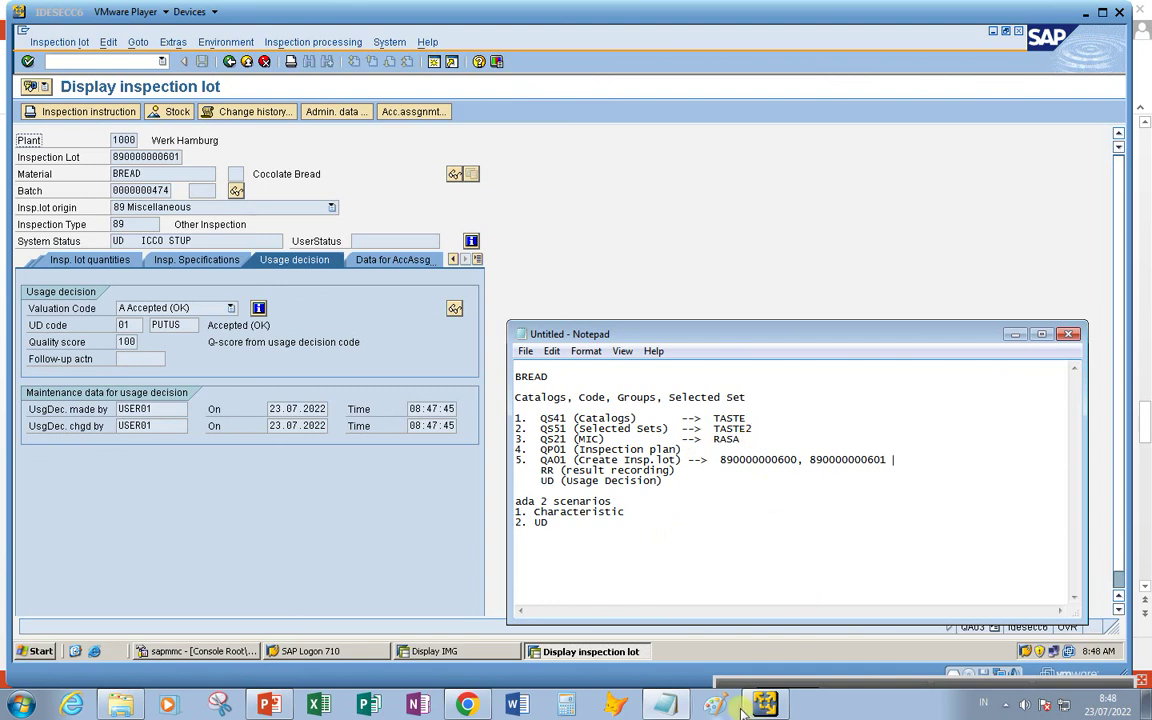
pyautogui.click(262, 705)
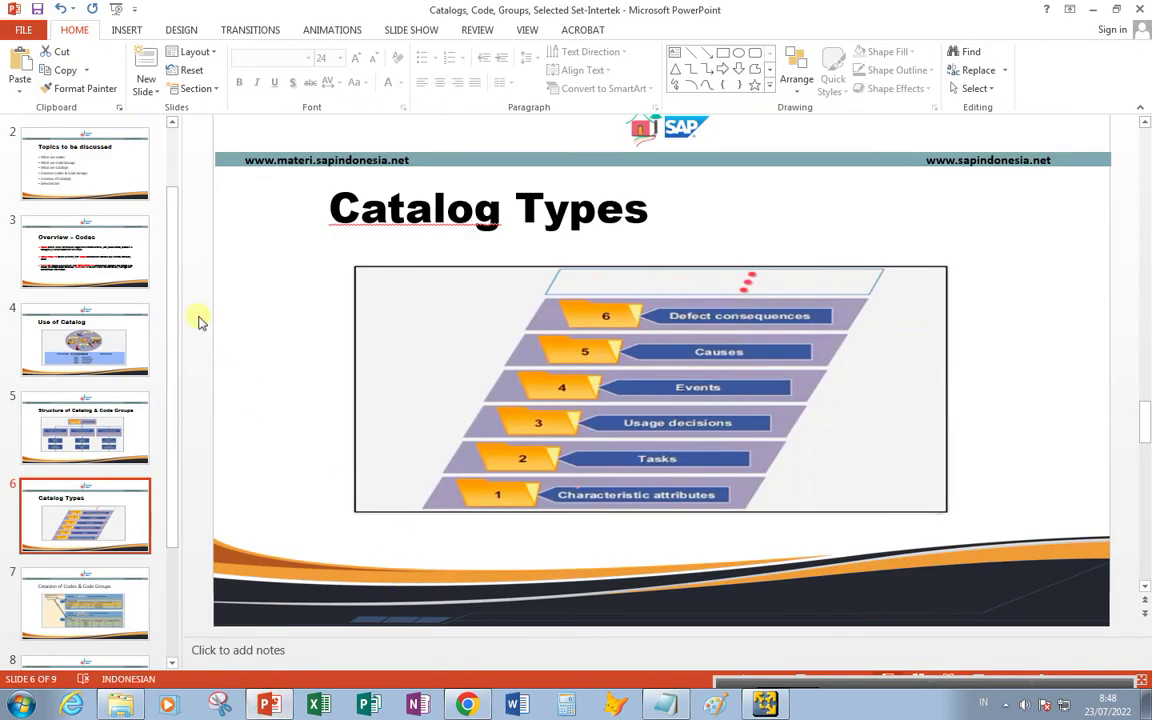
pyautogui.click(66, 165)
pyautogui.scroll(2, 140, 283)
pyautogui.click(100, 170)
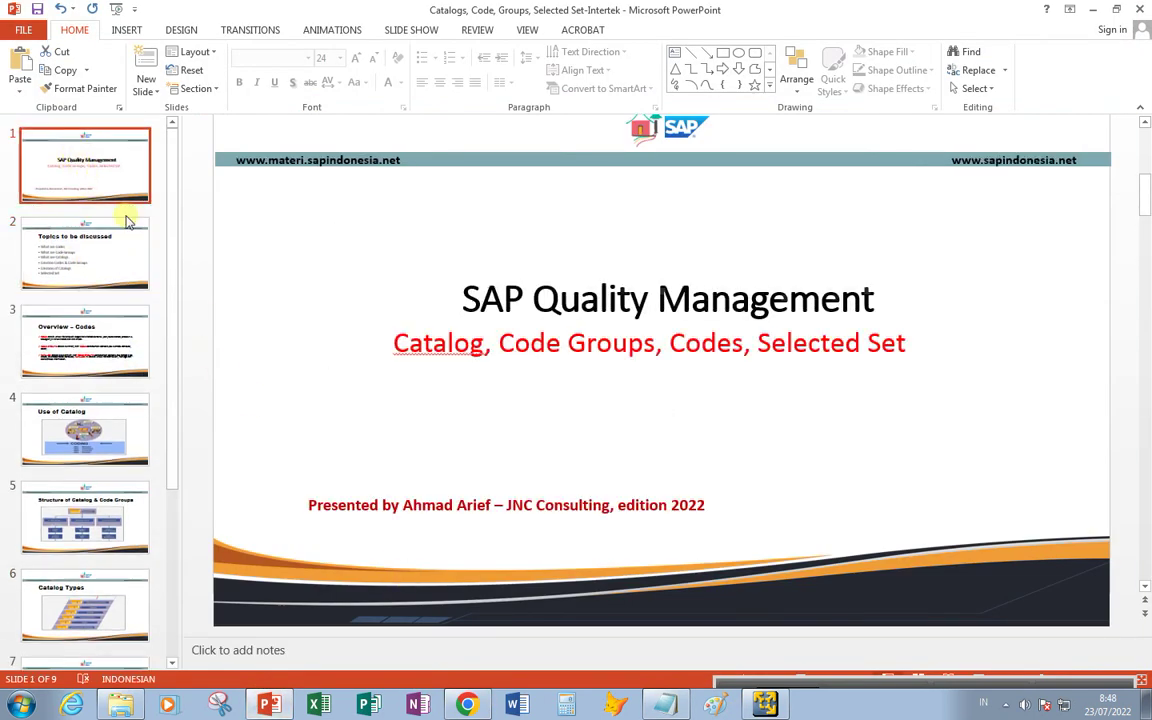